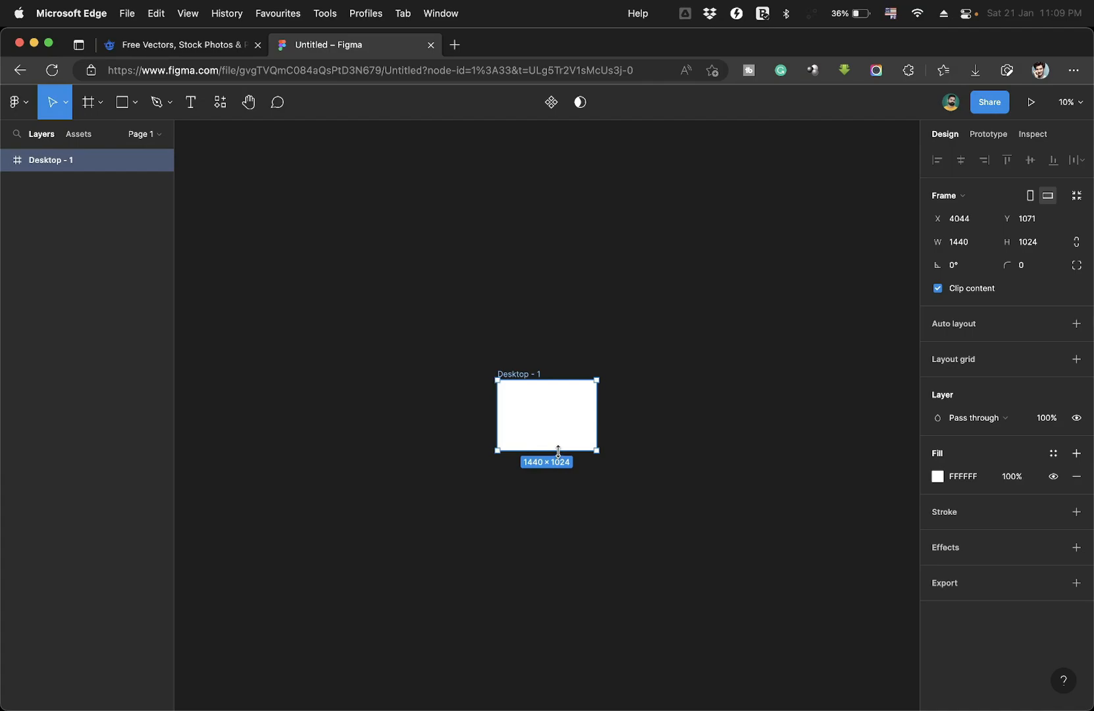
Import all the pictures from the image assets folder onto the Figma canvas.
{"action": "left_click_drag", "start_coordinate": [523, 376], "coordinate": [632, 222]}
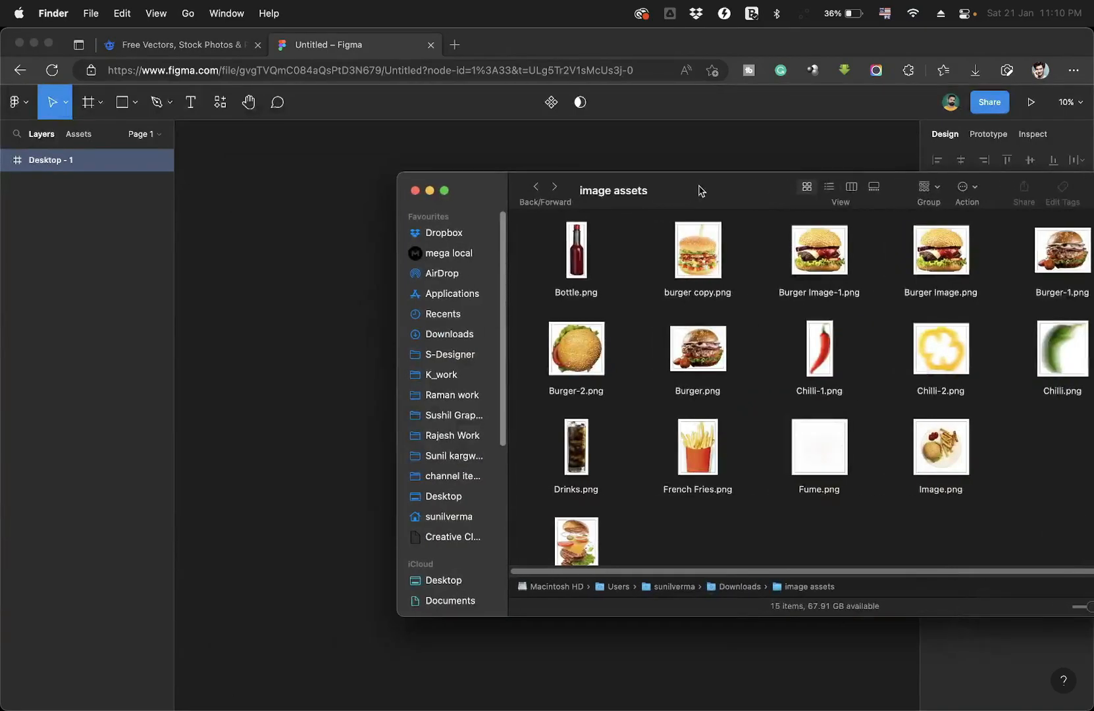
{"action": "key", "text": "super+a"}
{"action": "left_click_drag", "start_coordinate": [575, 250], "coordinate": [218, 300]}
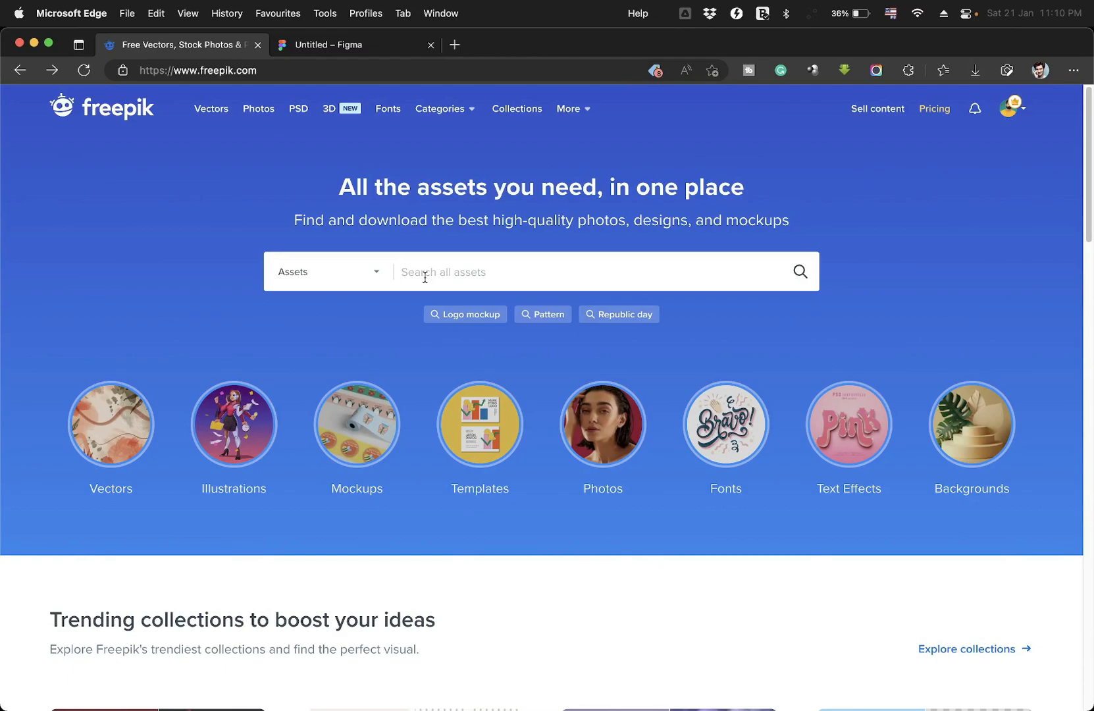
Search Freepik for "burger" and open the "Delicious food menu" social media banner template from the results.
{"action": "type", "text": "burger"}
{"action": "key", "text": "Return"}
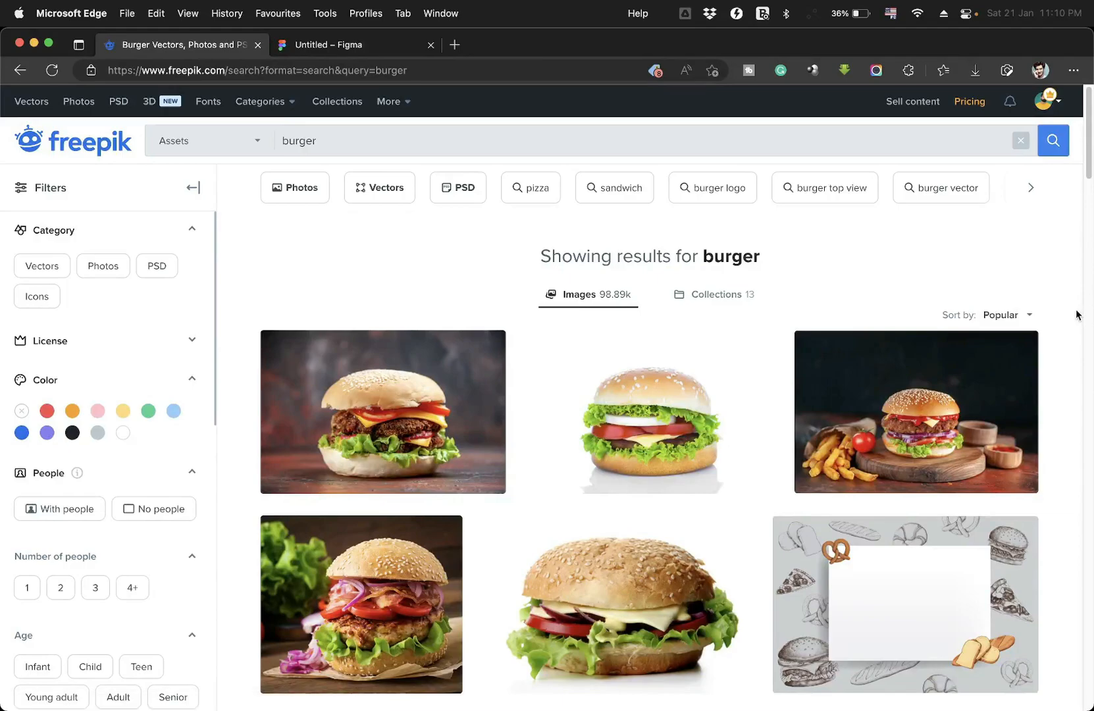
{"action": "scroll", "coordinate": [1073, 315], "scroll_direction": "down", "scroll_amount": 5}
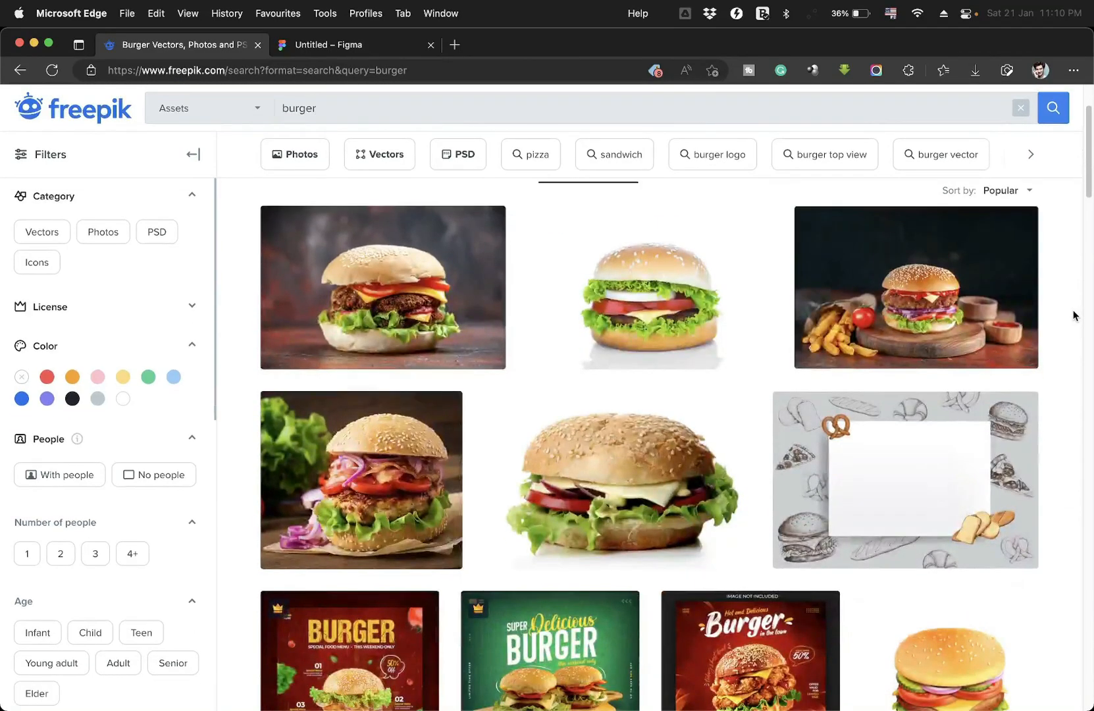
{"action": "scroll", "coordinate": [1073, 315], "scroll_direction": "down", "scroll_amount": 8}
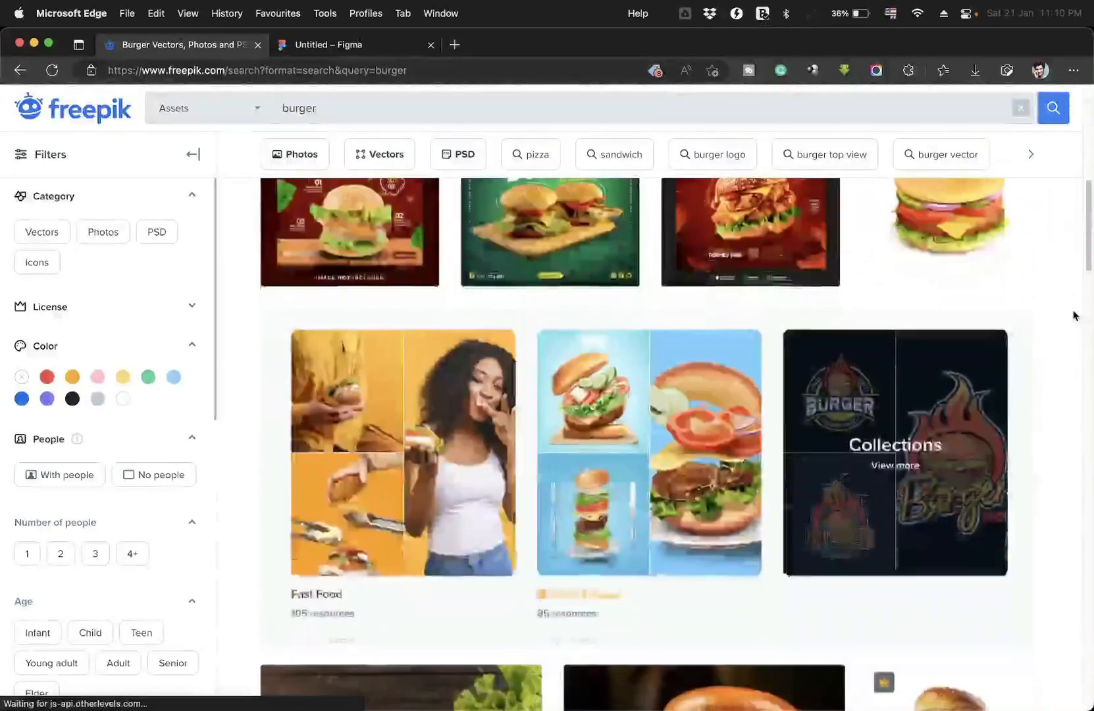
{"action": "scroll", "coordinate": [1073, 315], "scroll_direction": "down", "scroll_amount": 12}
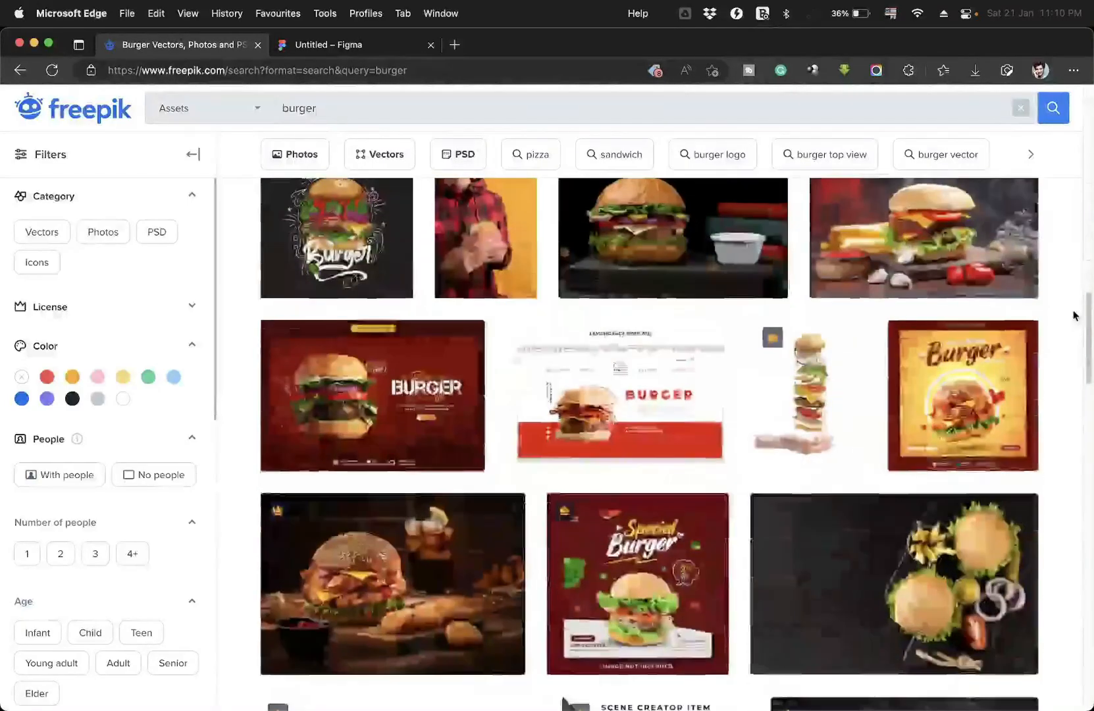
{"action": "scroll", "coordinate": [1073, 315], "scroll_direction": "down", "scroll_amount": 10}
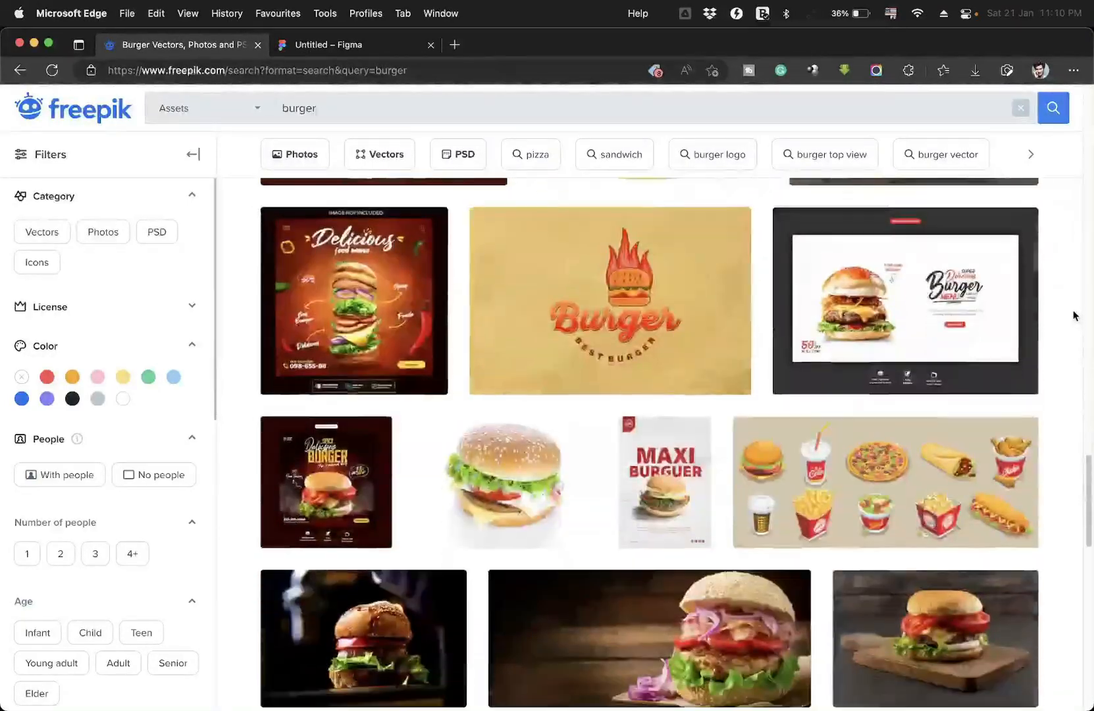
{"action": "left_click", "coordinate": [385, 337]}
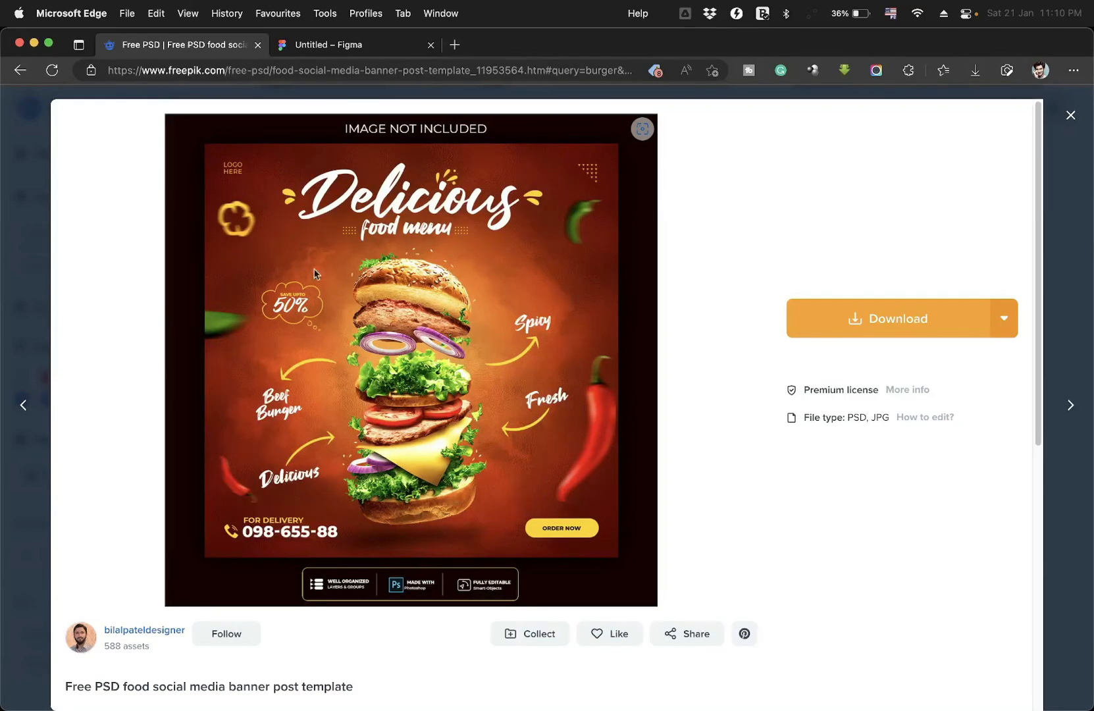
Capture a screenshot of the red poster artwork and place it in the Figma file beside the Desktop - 1 frame.
{"action": "key", "text": "super+shift+4"}
{"action": "left_click_drag", "start_coordinate": [212, 147], "coordinate": [617, 563]}
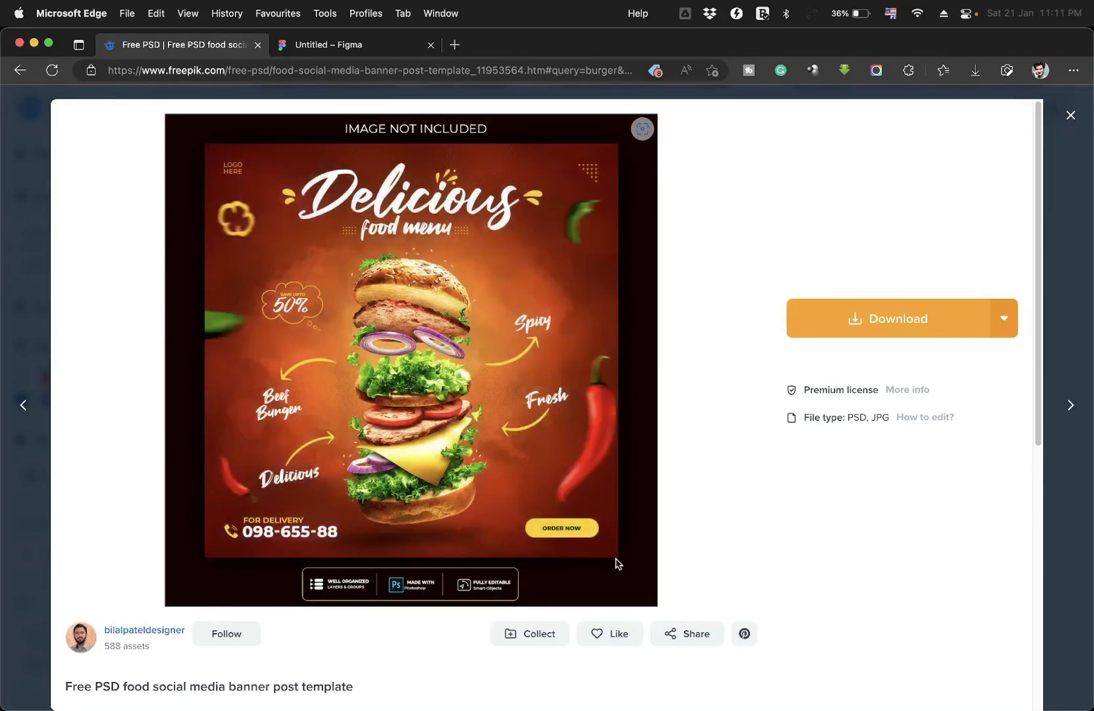
{"action": "left_click", "coordinate": [337, 46]}
{"action": "left_click_drag", "start_coordinate": [1047, 664], "coordinate": [639, 261]}
{"action": "left_click_drag", "start_coordinate": [651, 310], "coordinate": [867, 530]}
{"action": "scroll", "coordinate": [612, 393], "scroll_direction": "up", "scroll_amount": 3}
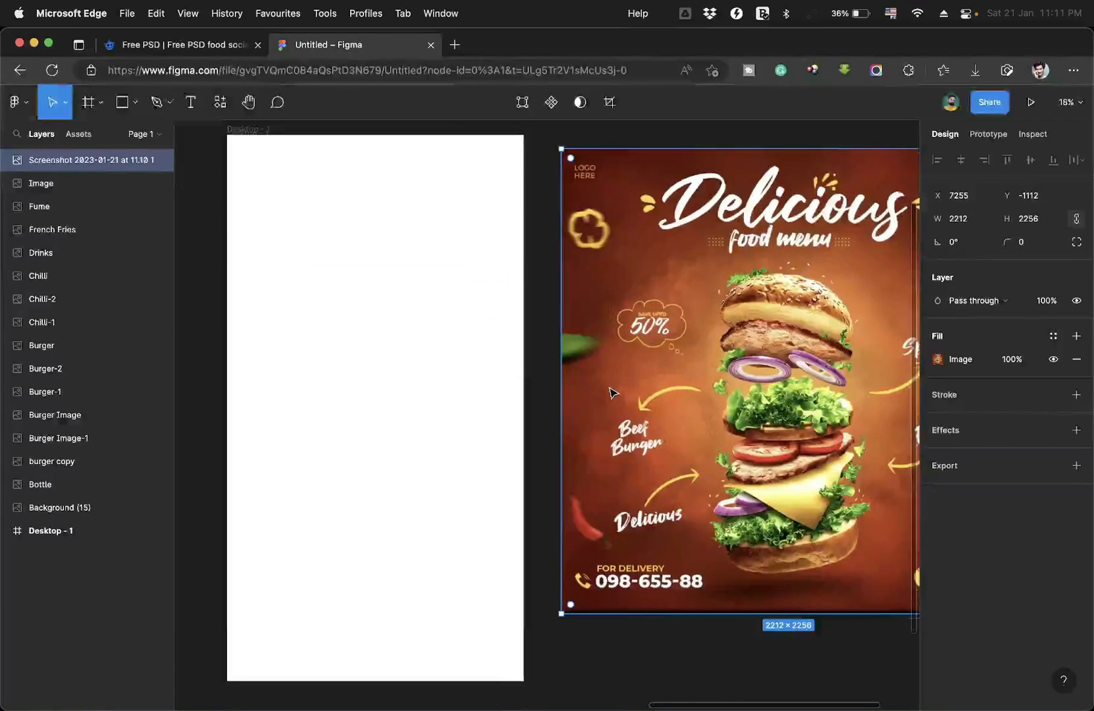
Draw a 299 × 299 square above the poster and fill it with dark red 6A1710 sampled from its background.
{"action": "key", "text": "r"}
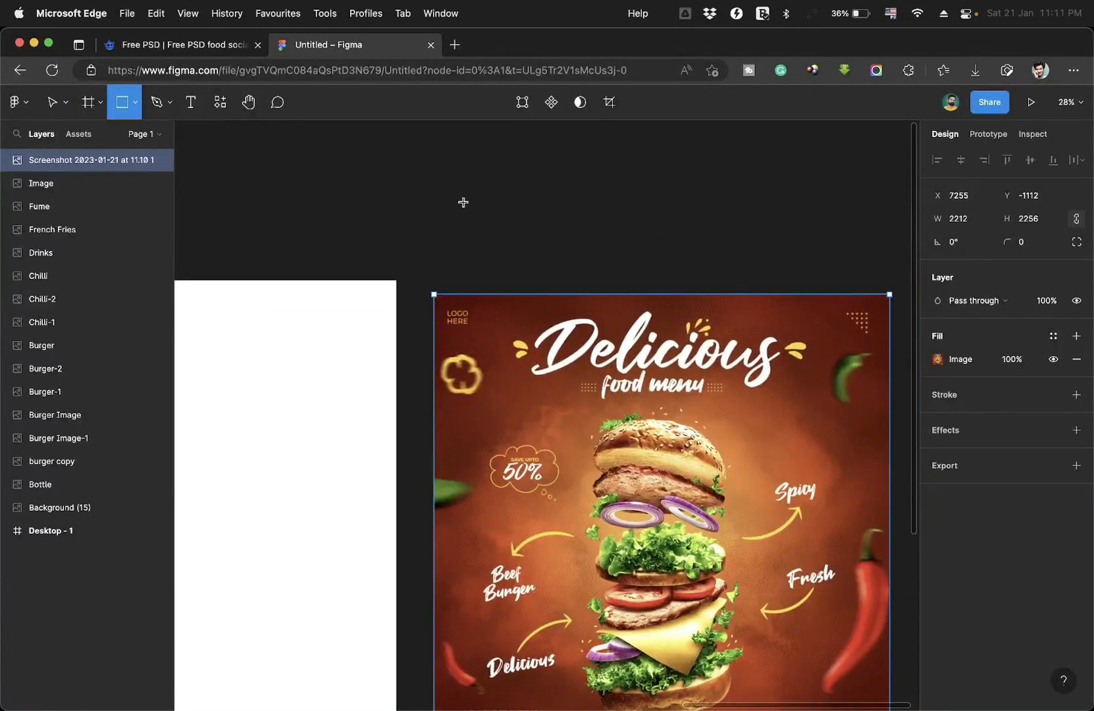
{"action": "left_click_drag", "start_coordinate": [463, 203], "coordinate": [525, 264]}
{"action": "key", "text": "i"}
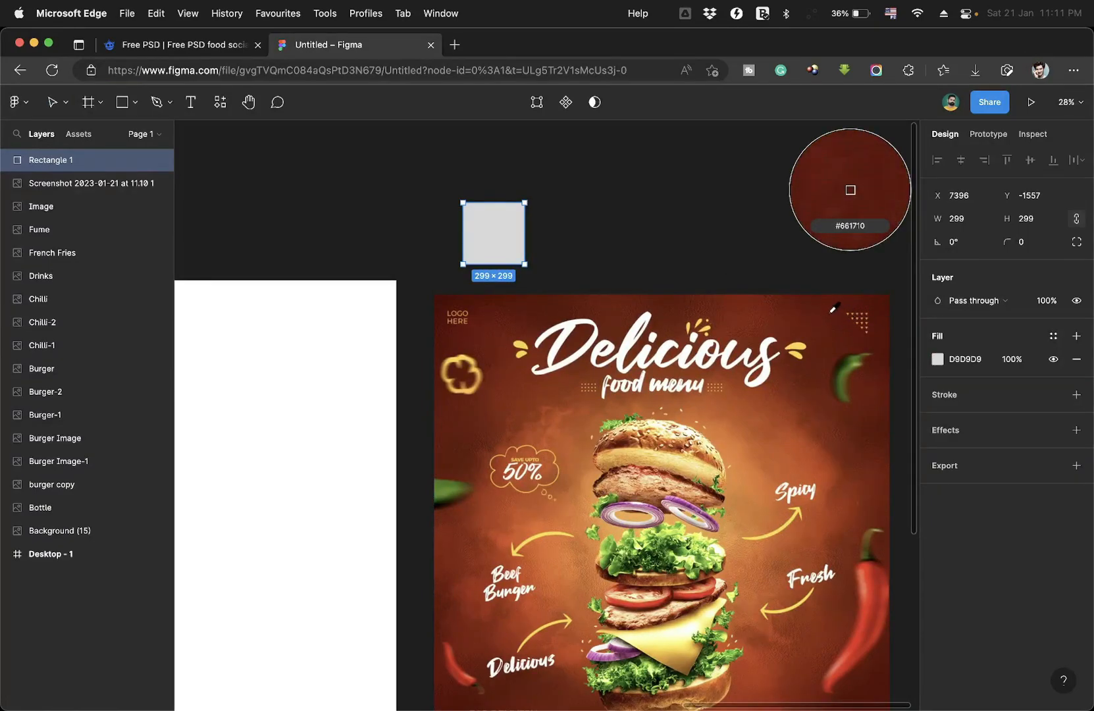
{"action": "left_click", "coordinate": [833, 308]}
Duplicate the dark red square along the row to make six evenly spaced colour swatches.
{"action": "left_click_drag", "start_coordinate": [498, 245], "coordinate": [570, 244]}
{"action": "key", "text": "super+d"}
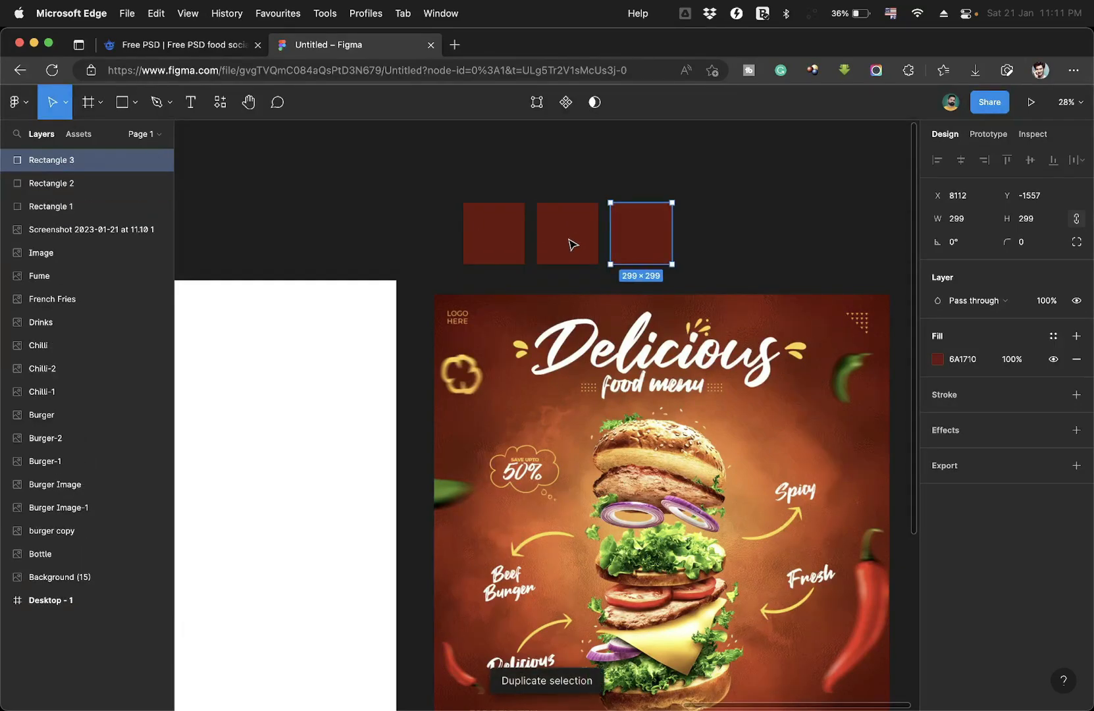
{"action": "key", "text": "super+d"}
{"action": "key", "text": "super+d"}
{"action": "key", "text": "super+d"}
Fill the second swatch with yellow F8D147 sampled from the poster's Order Now button.
{"action": "left_click", "coordinate": [541, 245]}
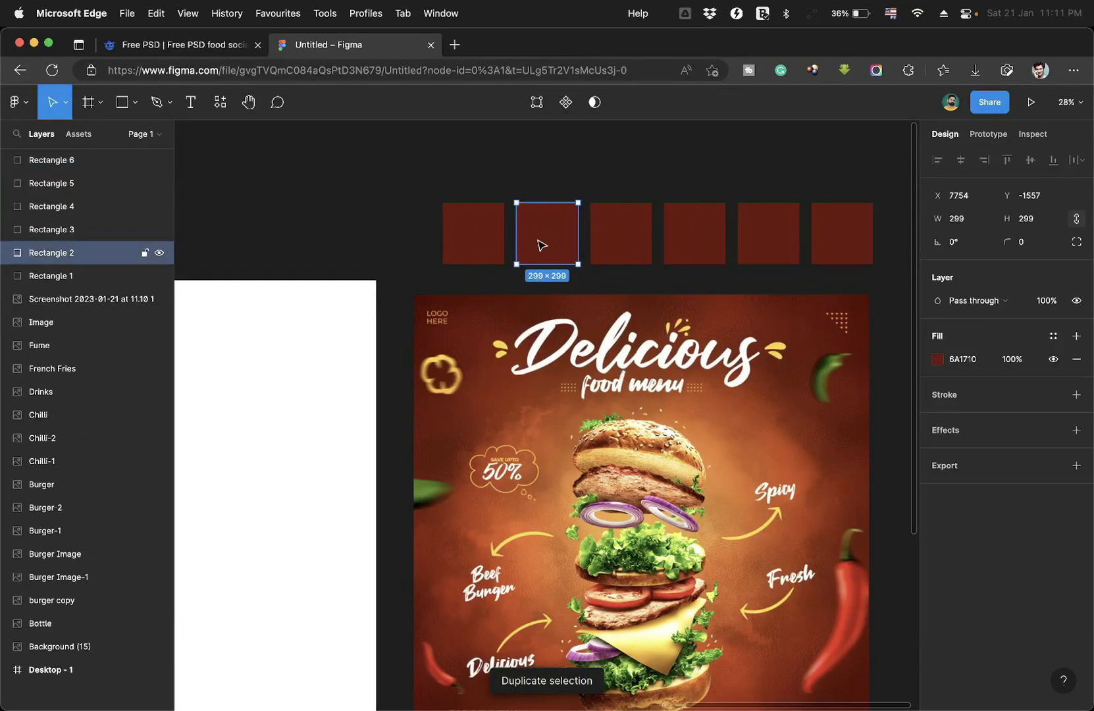
{"action": "key", "text": "i"}
{"action": "scroll", "coordinate": [634, 415], "scroll_direction": "down", "scroll_amount": 2}
{"action": "left_click", "coordinate": [811, 596]}
{"action": "scroll", "coordinate": [643, 373], "scroll_direction": "up", "scroll_amount": 1}
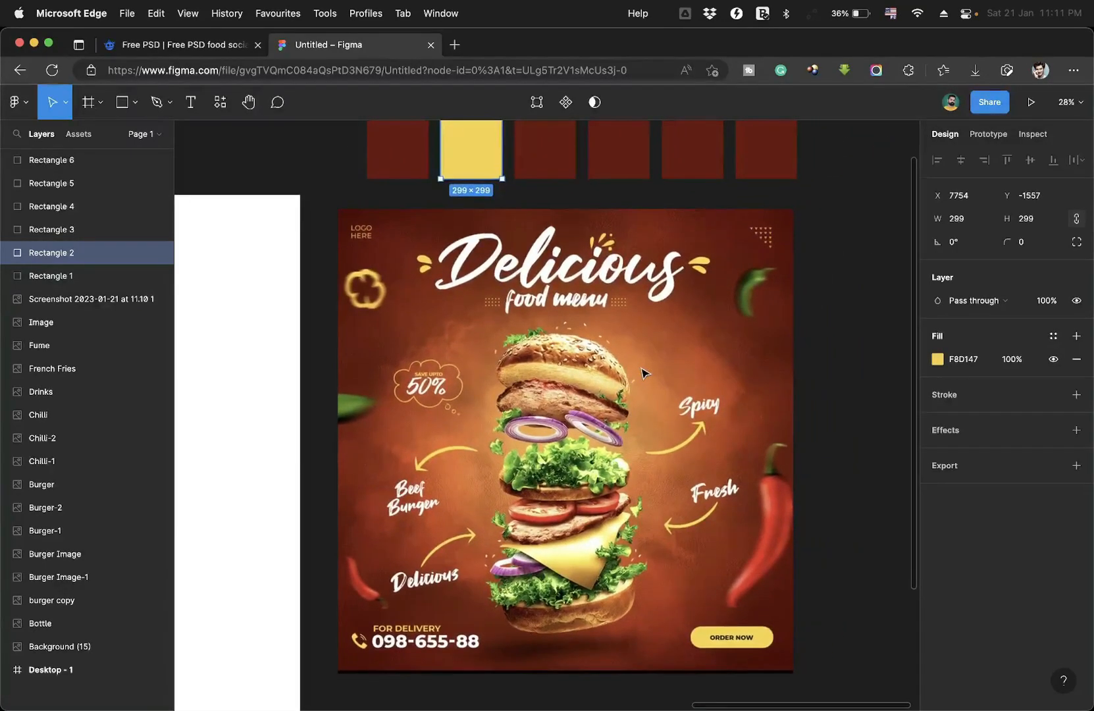
Fill the third swatch with the poster's green chilli colour and the fourth with its bright red chilli colour.
{"action": "scroll", "coordinate": [643, 373], "scroll_direction": "up", "scroll_amount": 1}
{"action": "left_click", "coordinate": [512, 171]}
{"action": "key", "text": "i"}
{"action": "left_click", "coordinate": [730, 309]}
{"action": "left_click", "coordinate": [592, 180]}
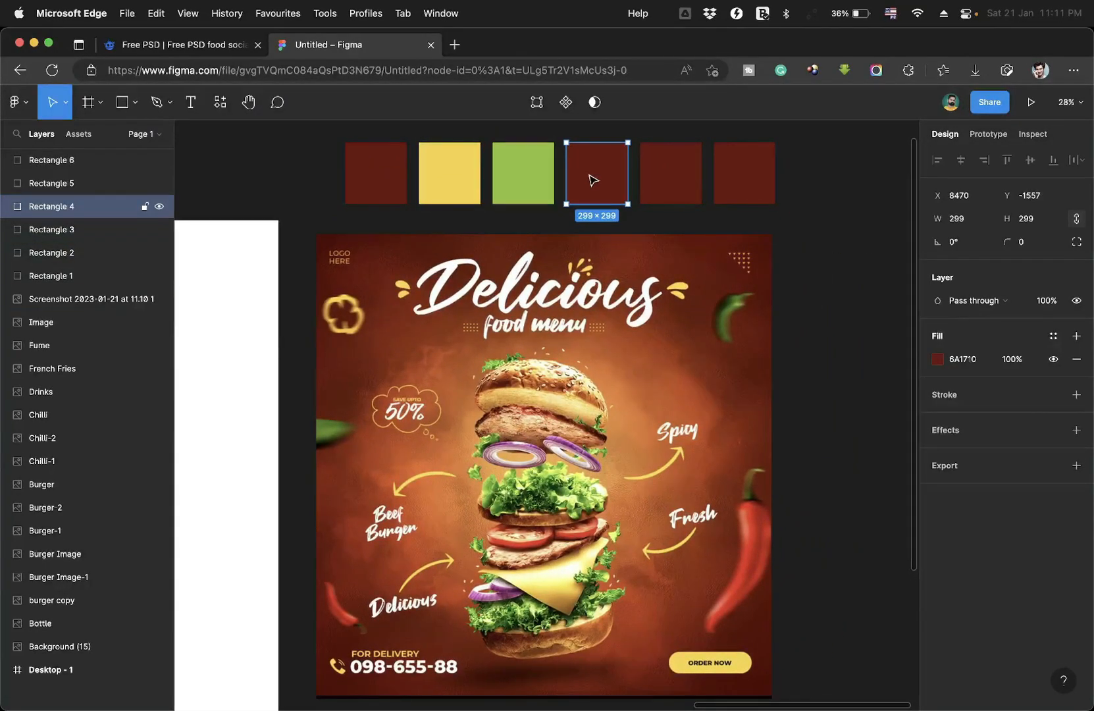
{"action": "key", "text": "i"}
{"action": "left_click", "coordinate": [763, 529]}
Fill the fifth swatch with the dark brown sampled below the poster's burger and darken it to 1E0502.
{"action": "left_click", "coordinate": [664, 189]}
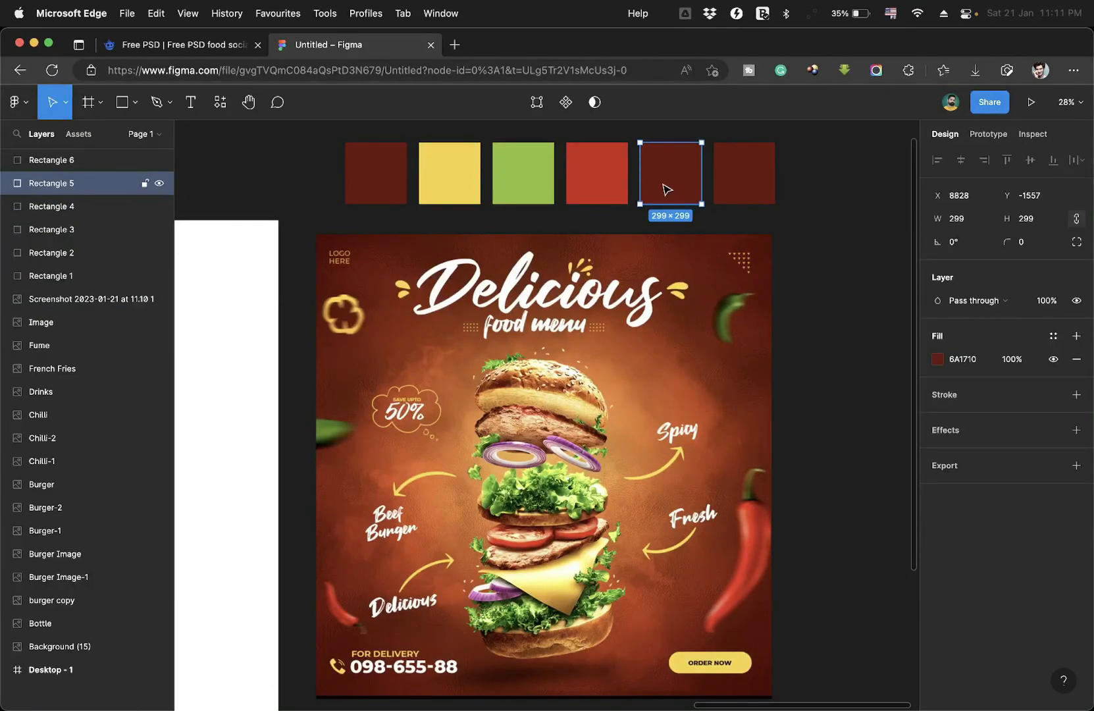
{"action": "key", "text": "i"}
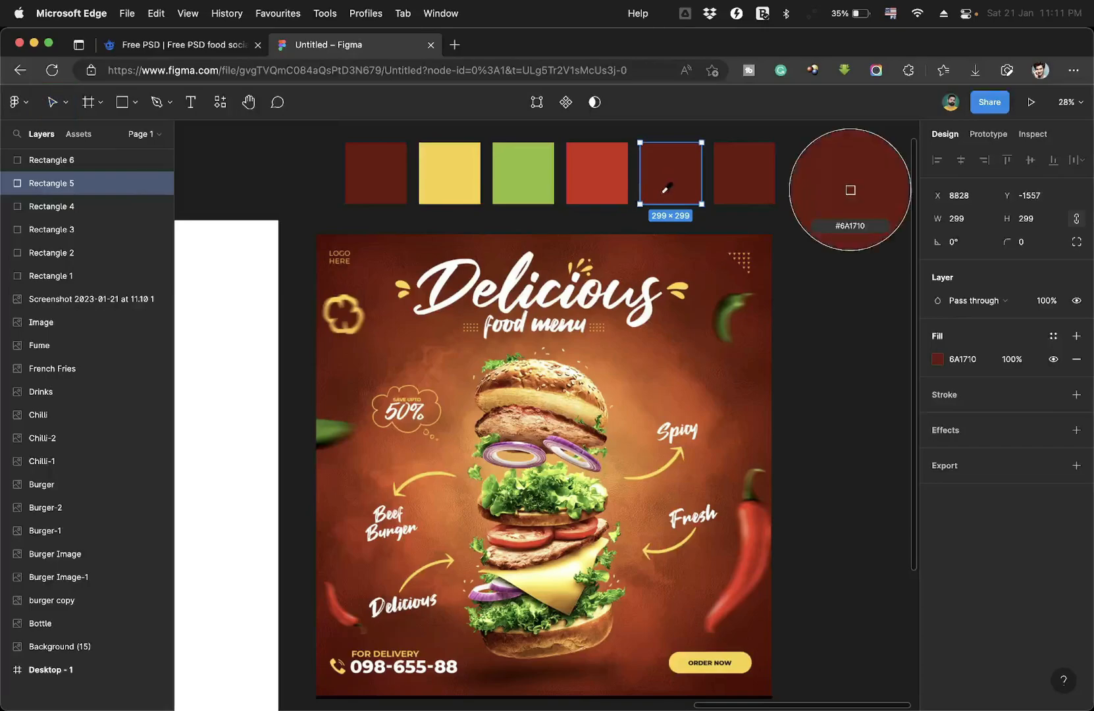
{"action": "left_click", "coordinate": [512, 670]}
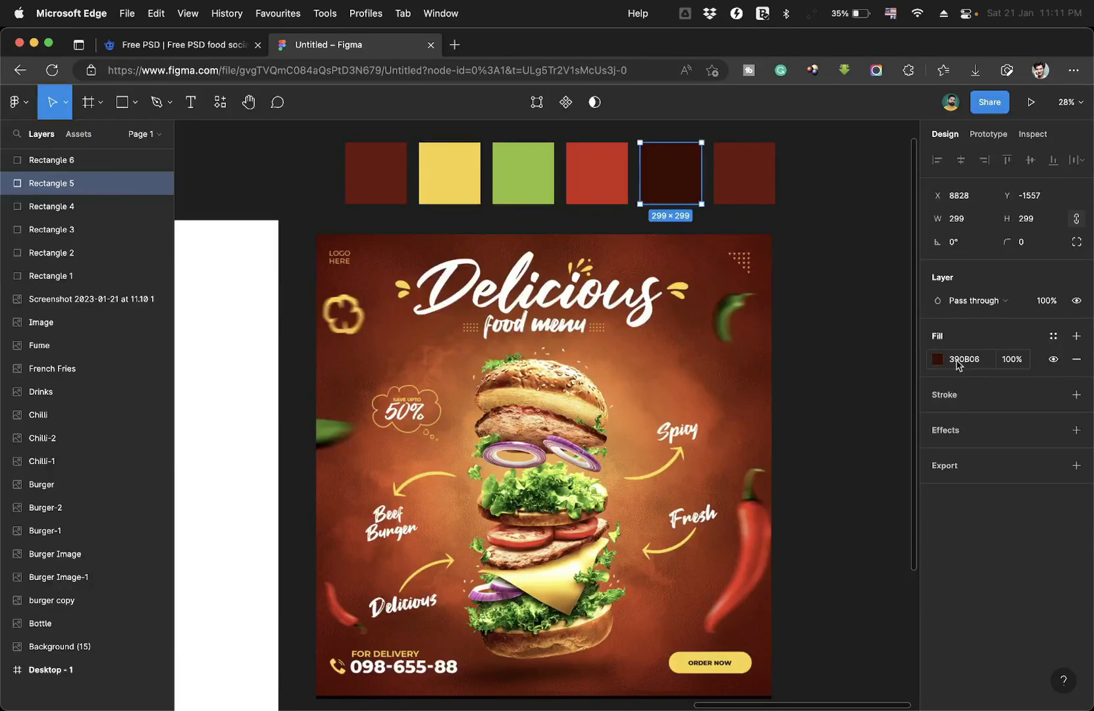
{"action": "left_click", "coordinate": [937, 360]}
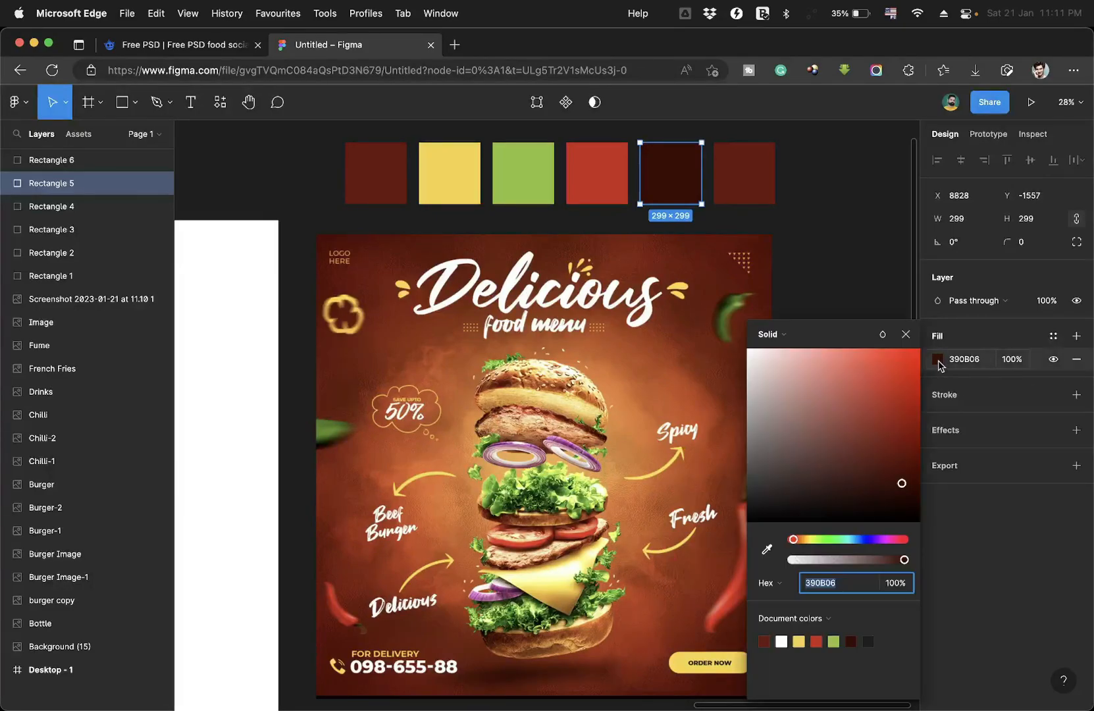
{"action": "left_click", "coordinate": [905, 495]}
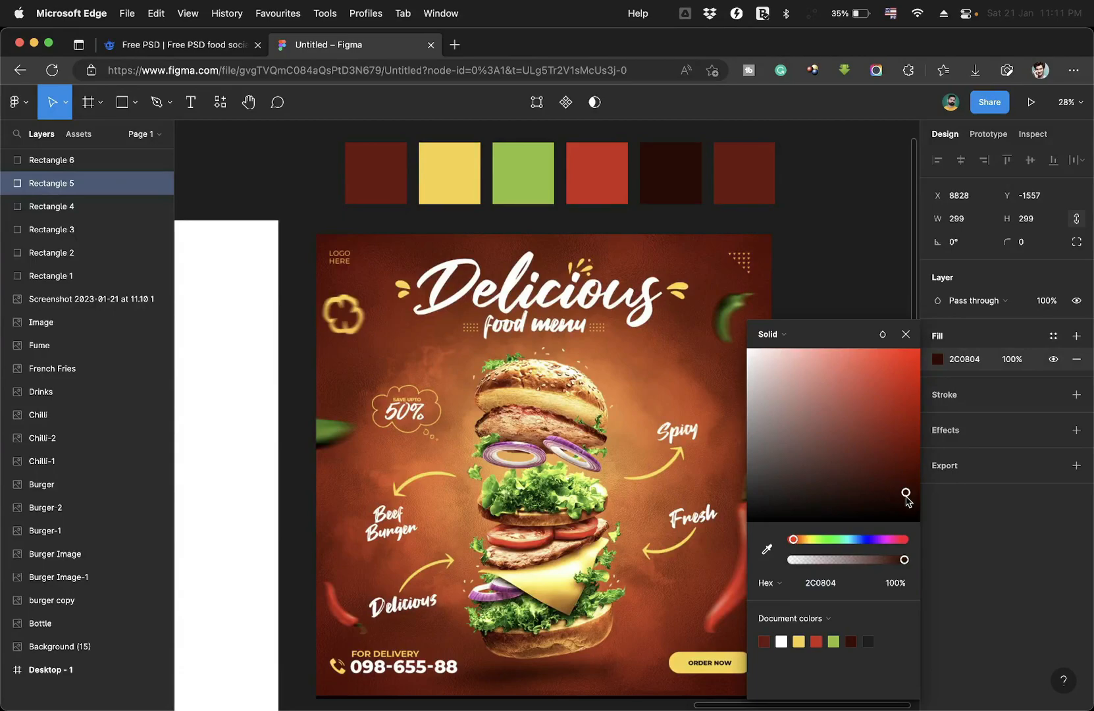
{"action": "left_click_drag", "start_coordinate": [905, 500], "coordinate": [909, 508]}
Check the fifth swatch against the white frame, lighten its fill to 3A0A04 and return it beside the red swatch.
{"action": "left_click_drag", "start_coordinate": [666, 190], "coordinate": [285, 370]}
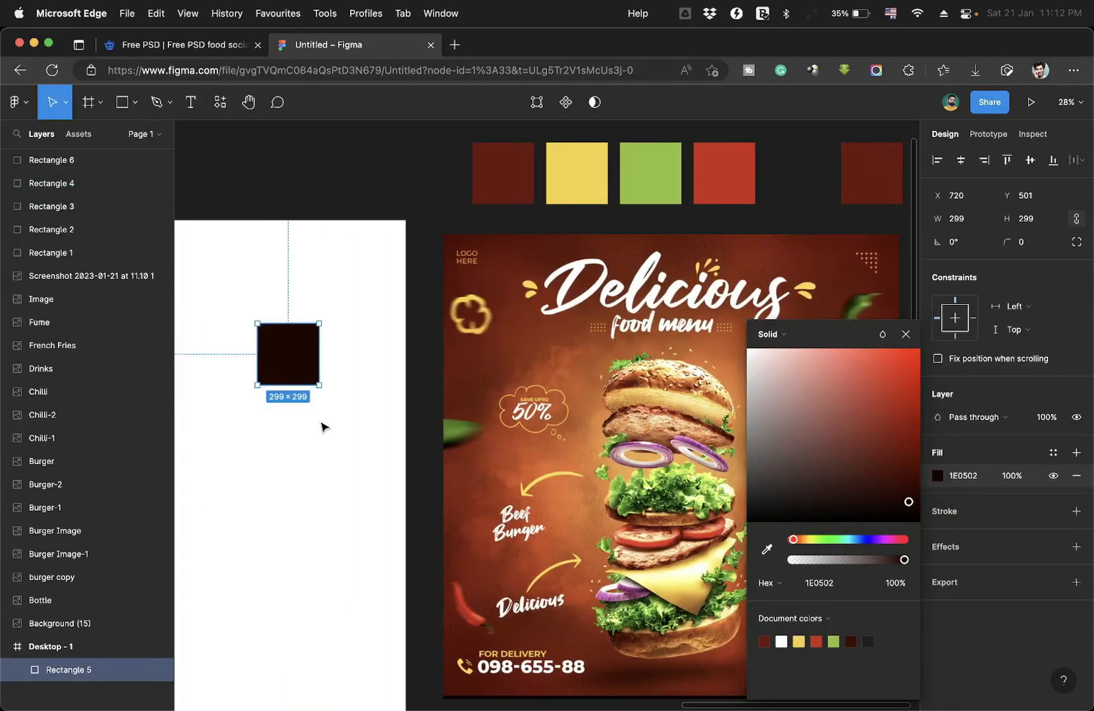
{"action": "left_click_drag", "start_coordinate": [909, 502], "coordinate": [907, 488]}
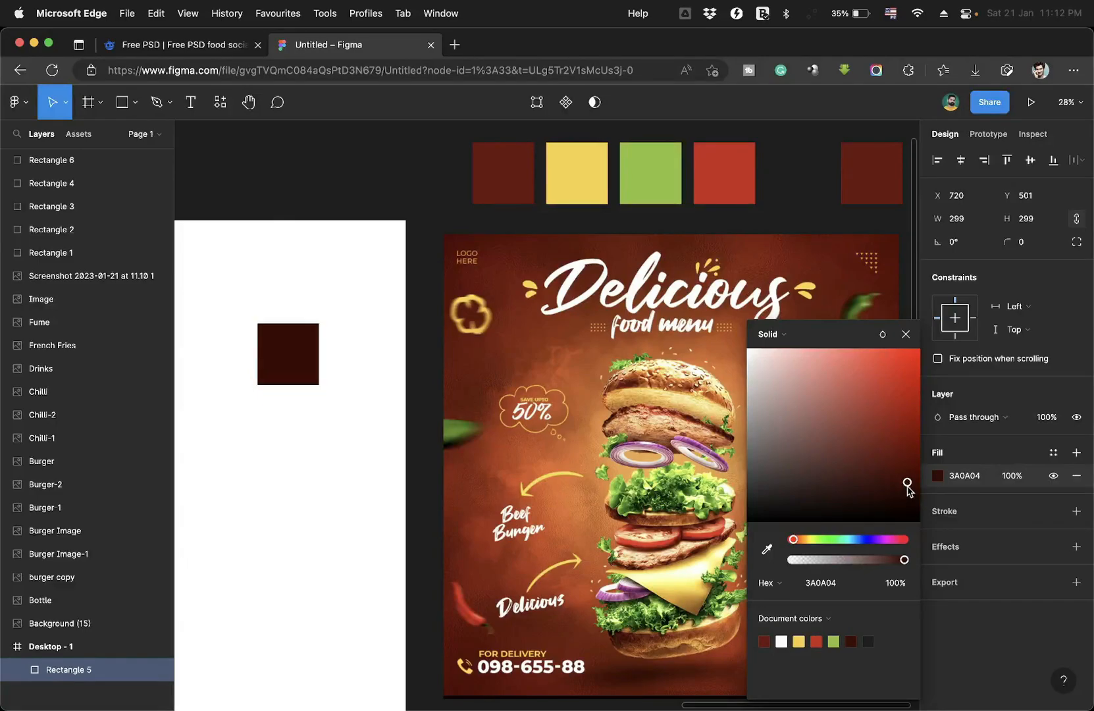
{"action": "left_click", "coordinate": [905, 333]}
{"action": "left_click_drag", "start_coordinate": [280, 366], "coordinate": [781, 184]}
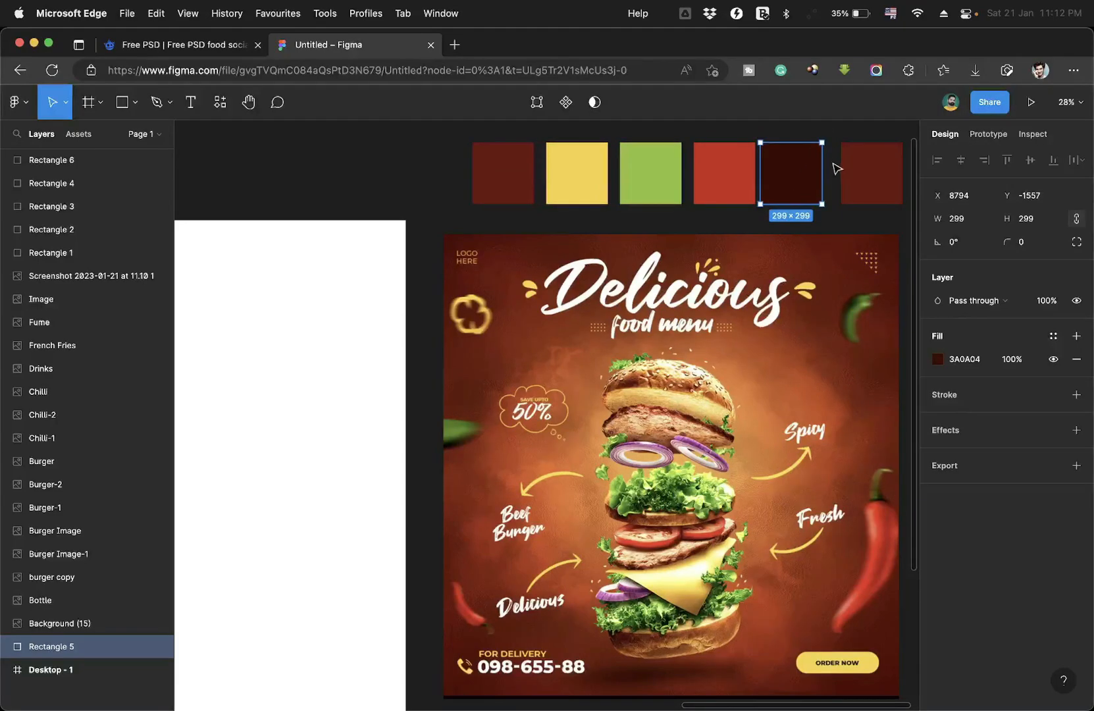
{"action": "scroll", "coordinate": [793, 180], "scroll_direction": "right", "scroll_amount": 5}
Fill the last swatch in the row with off-white FBFEFC sampled from the poster's title lettering.
{"action": "left_click_drag", "start_coordinate": [768, 187], "coordinate": [760, 187]}
{"action": "key", "text": "i"}
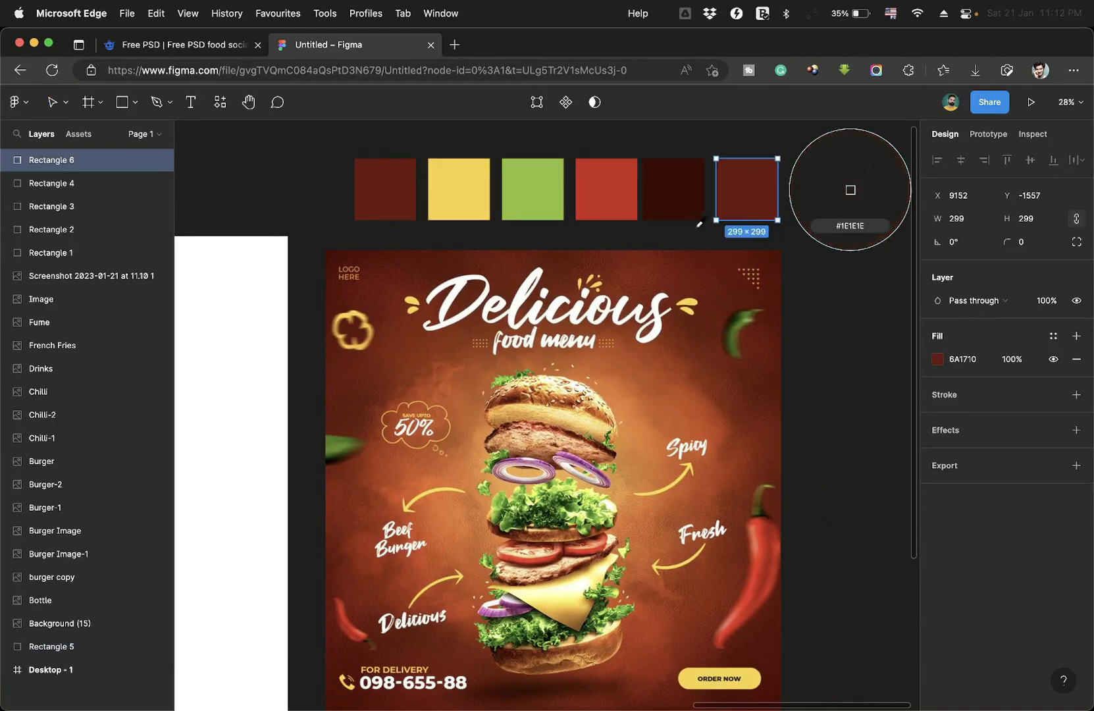
{"action": "left_click", "coordinate": [617, 313]}
Duplicate the off-white swatch at the end of the row and change the copy's fill to bluish near-black 09090E.
{"action": "left_click_drag", "start_coordinate": [745, 191], "coordinate": [820, 191], "text": "alt"}
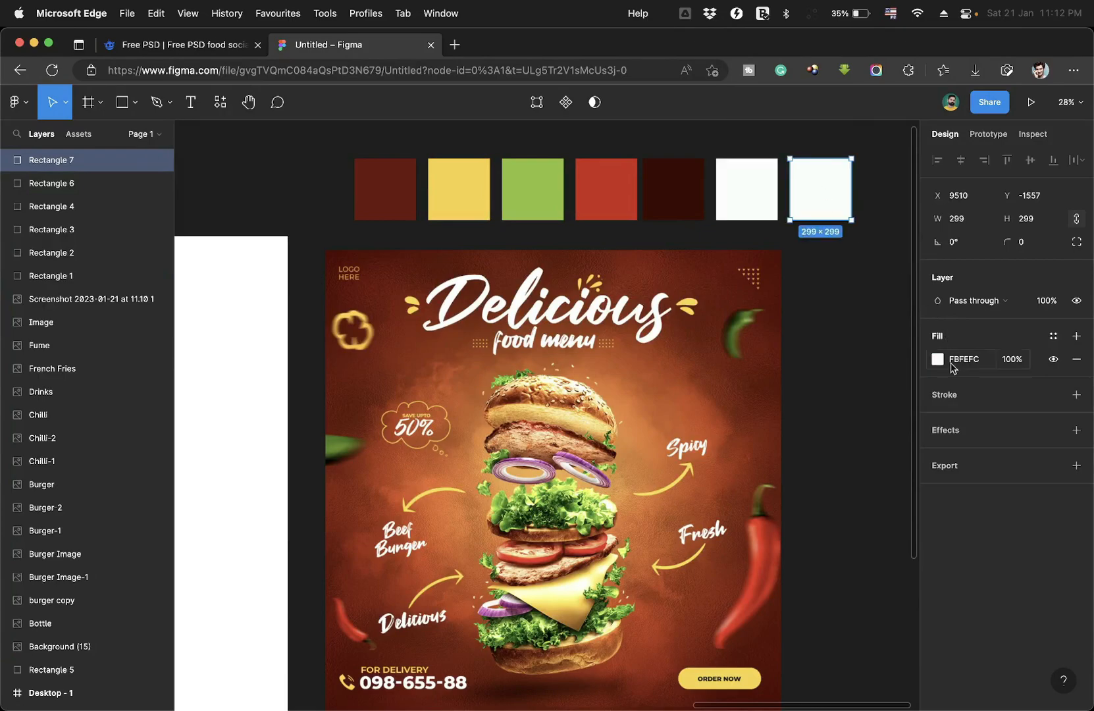
{"action": "left_click", "coordinate": [936, 361]}
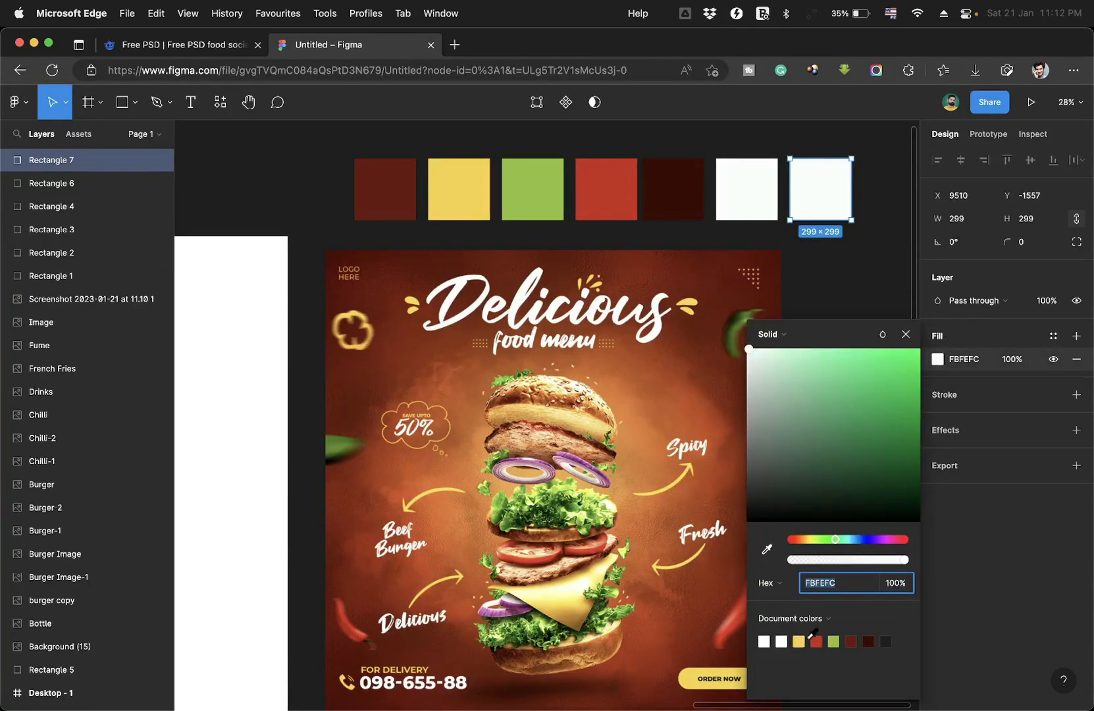
{"action": "left_click", "coordinate": [867, 539]}
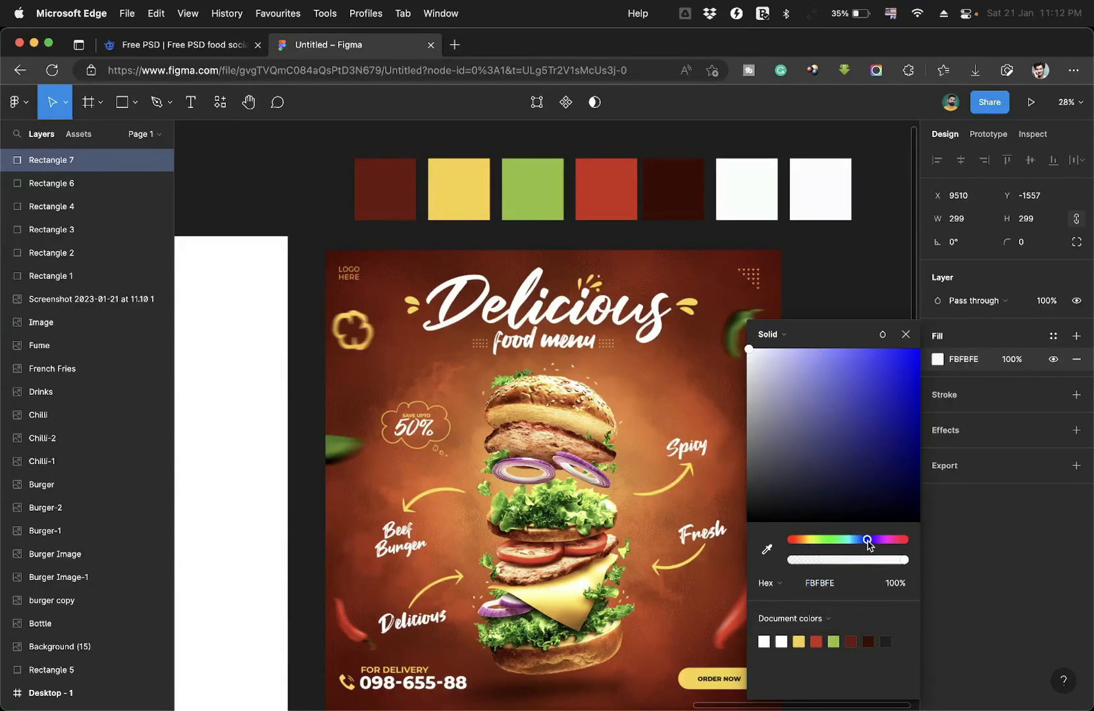
{"action": "left_click", "coordinate": [865, 505]}
{"action": "left_click", "coordinate": [891, 511]}
{"action": "left_click", "coordinate": [872, 513]}
{"action": "left_click", "coordinate": [808, 513]}
{"action": "left_click", "coordinate": [808, 514]}
Move the near-black swatch onto the white frame and add a pure black 000000 copy below it for comparison.
{"action": "left_click_drag", "start_coordinate": [815, 217], "coordinate": [354, 500]}
{"action": "left_click", "coordinate": [939, 475]}
{"action": "left_click_drag", "start_coordinate": [833, 448], "coordinate": [657, 585]}
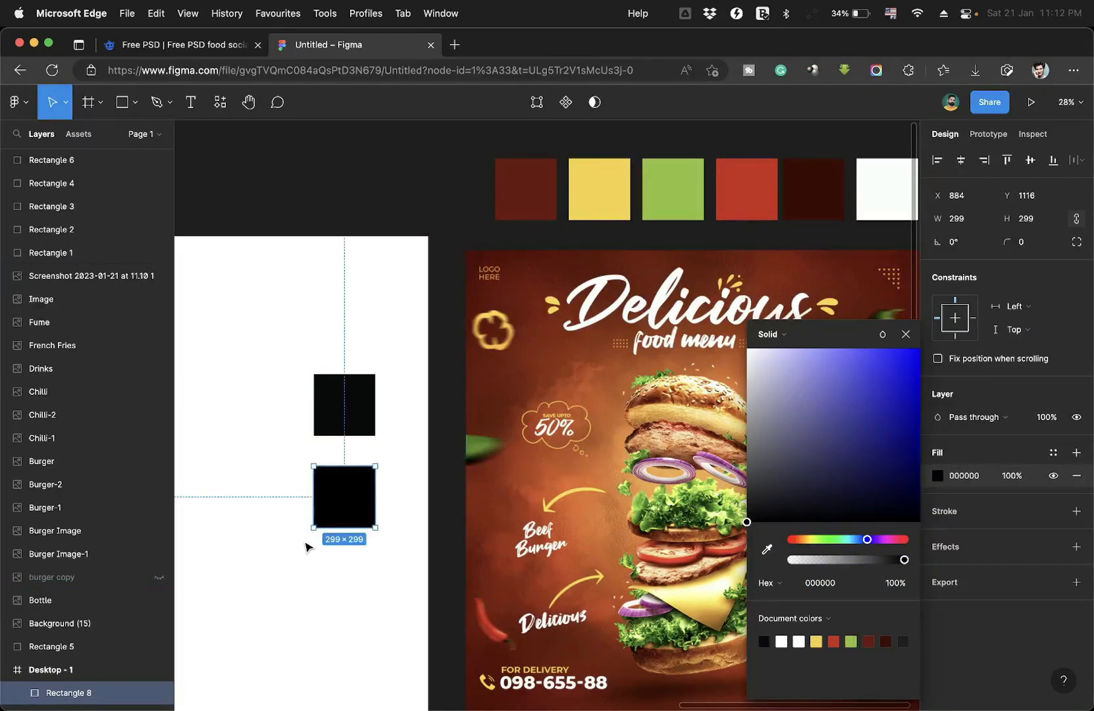
{"action": "left_click", "coordinate": [305, 545]}
{"action": "scroll", "coordinate": [305, 544], "scroll_direction": "up", "scroll_amount": 10}
{"action": "scroll", "coordinate": [305, 545], "scroll_direction": "down", "scroll_amount": 10}
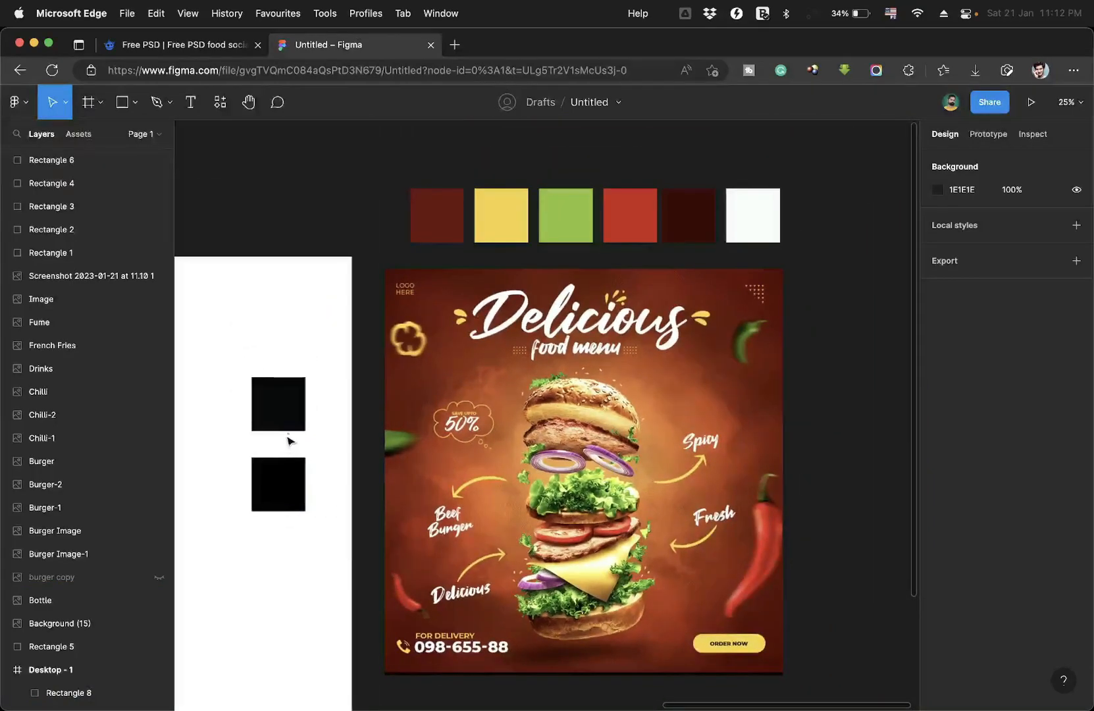
Lighten the fill of the upper near-black swatch on the white frame to 232329.
{"action": "left_click", "coordinate": [286, 421]}
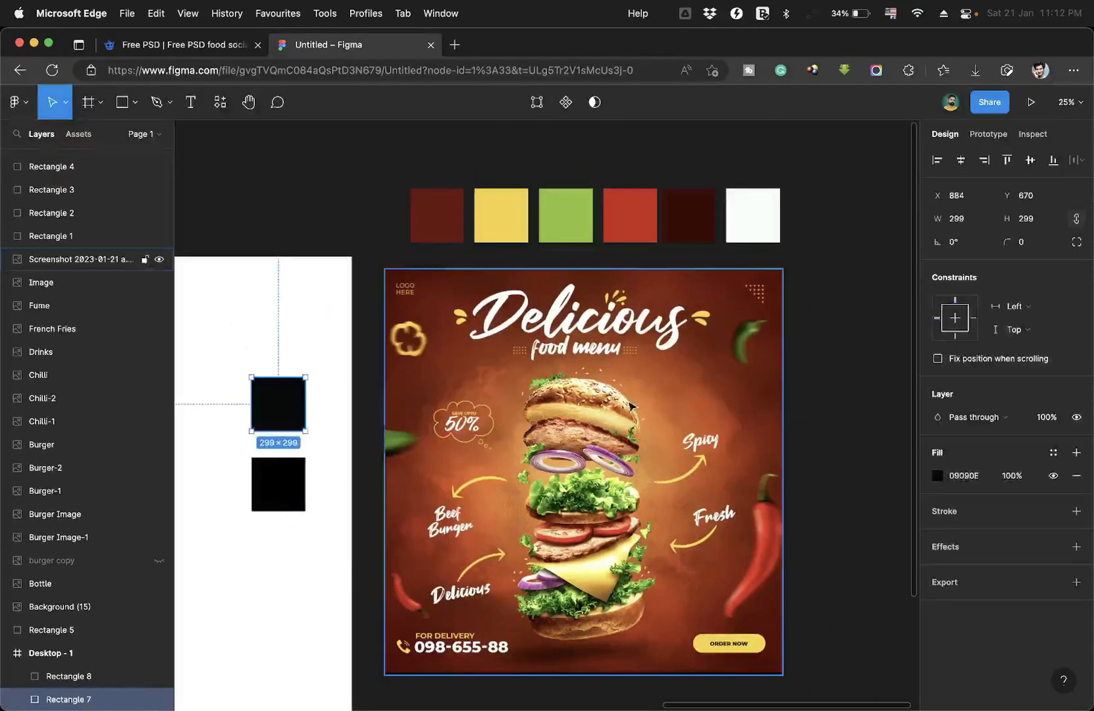
{"action": "left_click", "coordinate": [937, 475]}
{"action": "left_click_drag", "start_coordinate": [807, 511], "coordinate": [793, 505]}
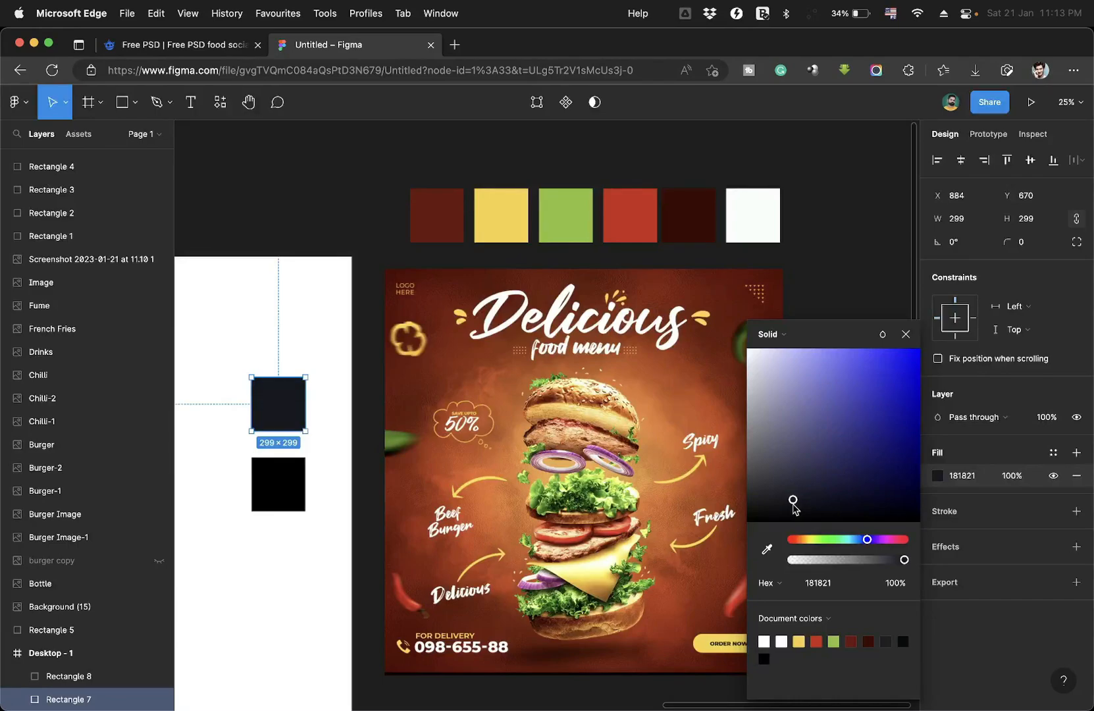
{"action": "left_click_drag", "start_coordinate": [793, 505], "coordinate": [789, 507]}
{"action": "mouse_move", "coordinate": [789, 507]}
{"action": "left_mouse_down"}
{"action": "mouse_move", "coordinate": [872, 484]}
{"action": "mouse_move", "coordinate": [762, 490]}
{"action": "mouse_move", "coordinate": [776, 500]}
{"action": "left_mouse_up"}
Move the dark grey swatch to the end of the palette row and delete the pure black square from the frame.
{"action": "left_click_drag", "start_coordinate": [285, 402], "coordinate": [823, 218]}
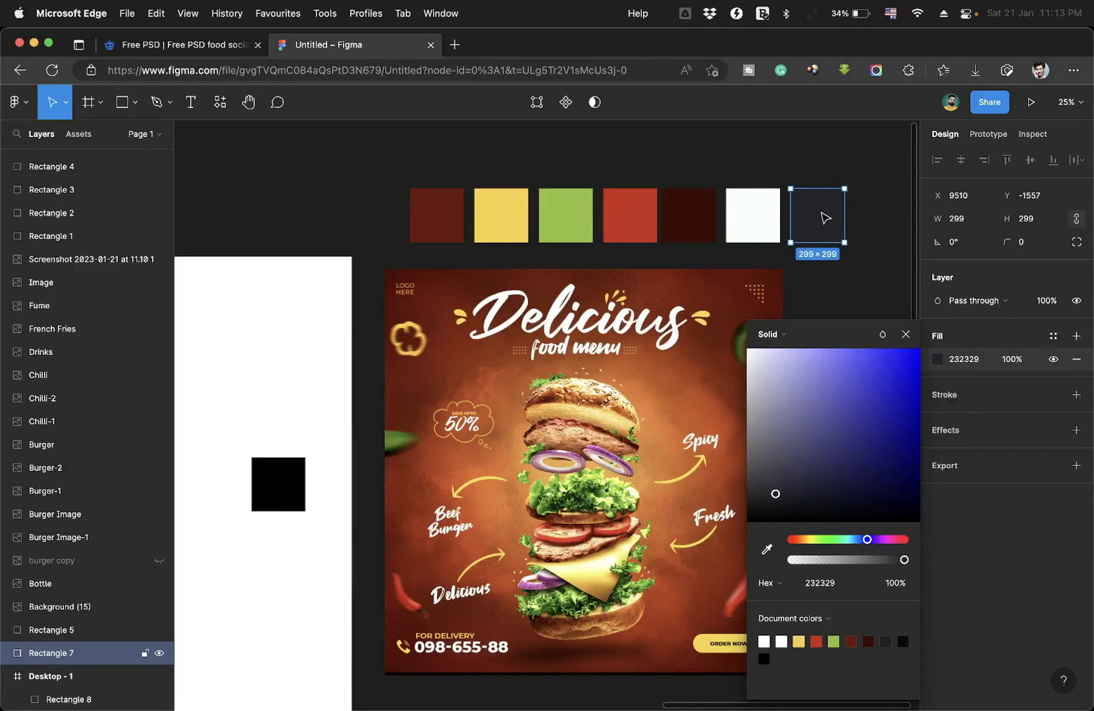
{"action": "left_click", "coordinate": [272, 483]}
{"action": "key", "text": "Delete"}
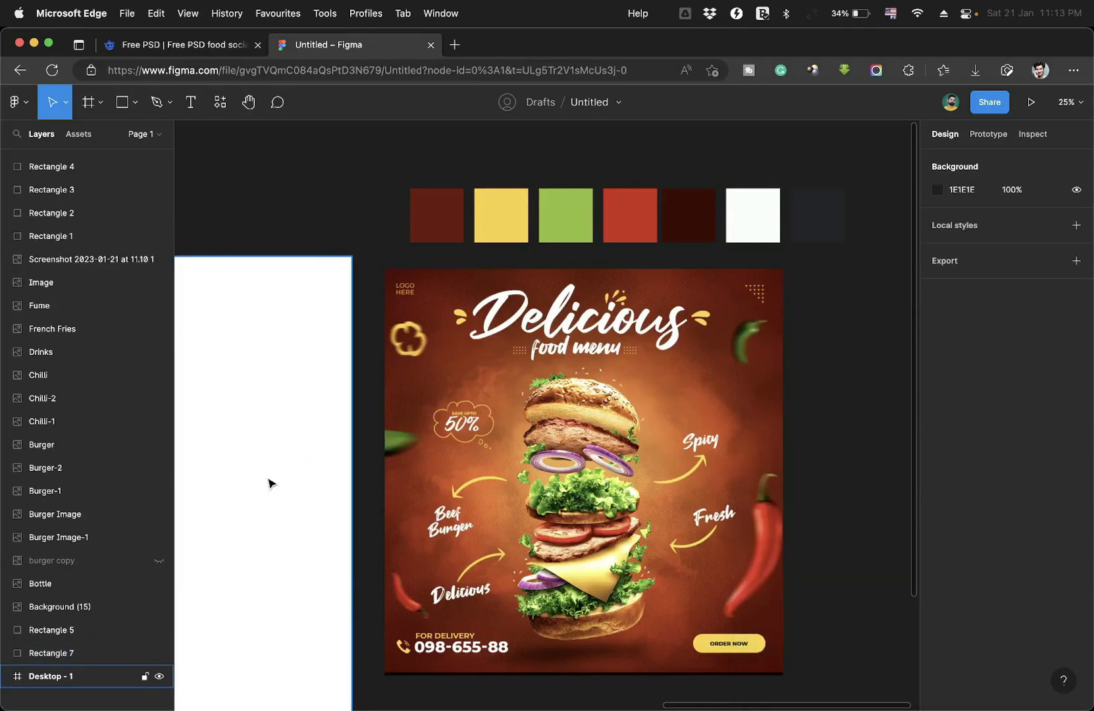
Move the poster screenshot to X 7754, Y -1204 beneath the swatch row.
{"action": "left_click", "coordinate": [554, 469]}
{"action": "scroll", "coordinate": [554, 469], "scroll_direction": "down", "scroll_amount": 3}
{"action": "left_click_drag", "start_coordinate": [555, 469], "coordinate": [603, 462]}
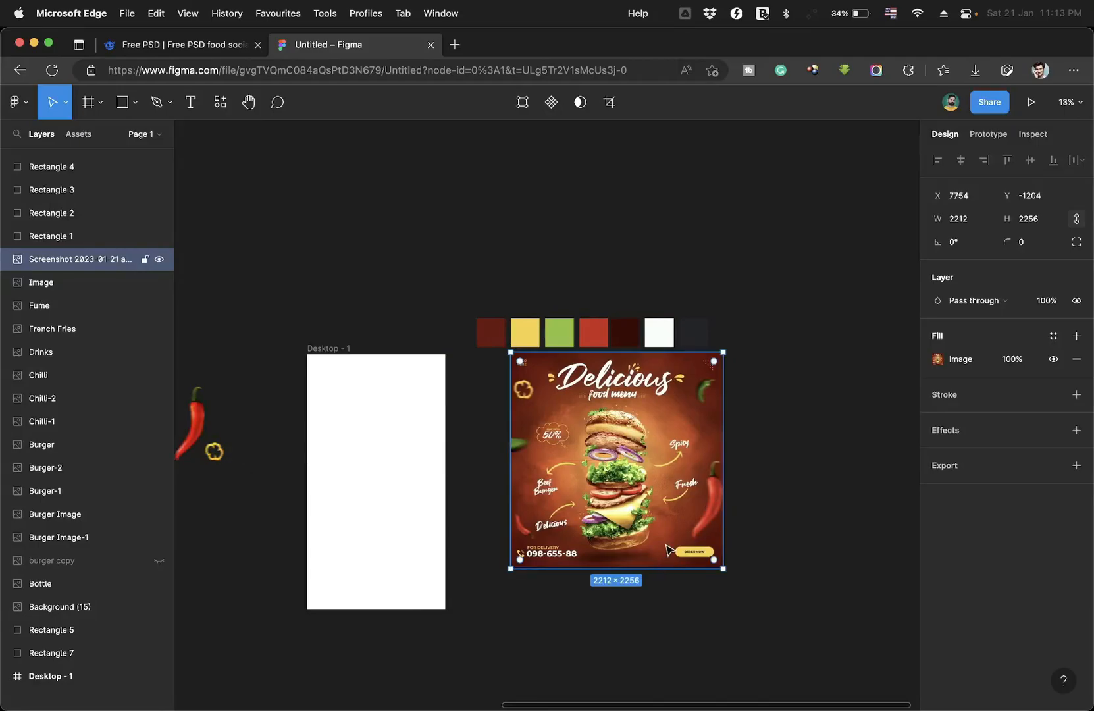
Scale the poster screenshot down to 908 × 926 and place it beside the Desktop - 1 frame at X 7116, Y -1180.
{"action": "scroll", "coordinate": [667, 550], "scroll_direction": "up", "scroll_amount": 3}
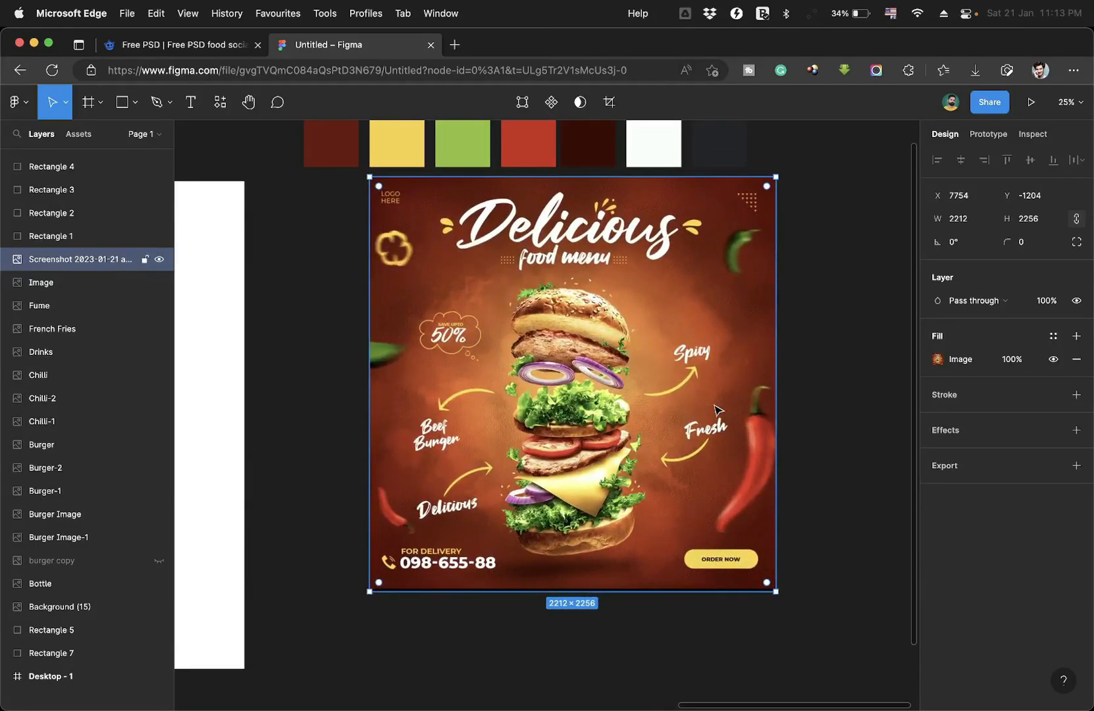
{"action": "scroll", "coordinate": [535, 425], "scroll_direction": "down", "scroll_amount": 5}
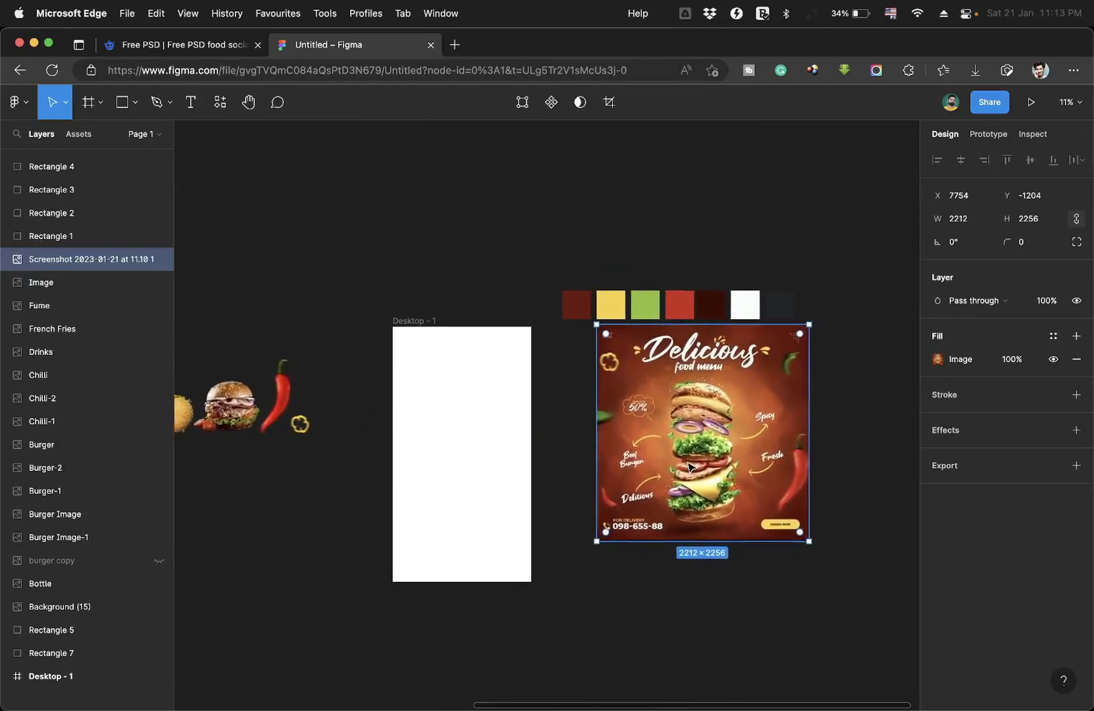
{"action": "left_click_drag", "start_coordinate": [840, 557], "coordinate": [702, 426]}
{"action": "scroll", "coordinate": [508, 423], "scroll_direction": "up", "scroll_amount": 3}
{"action": "left_click_drag", "start_coordinate": [788, 367], "coordinate": [676, 371]}
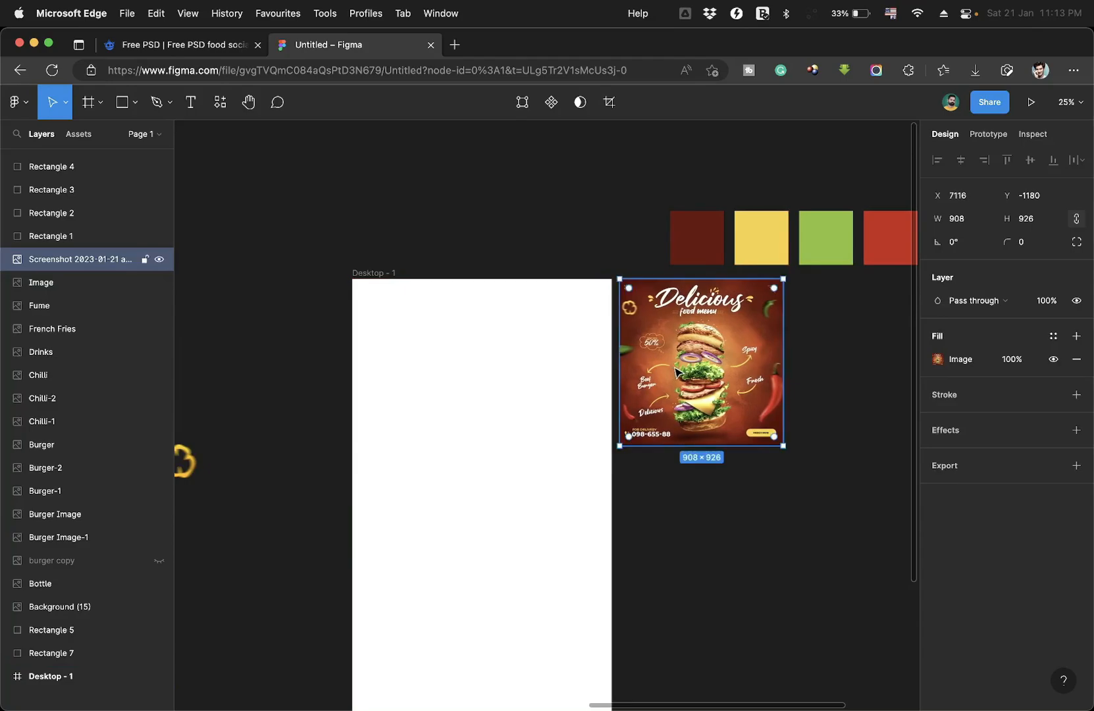
Move all seven palette swatches together so the row sits directly above the Desktop - 1 frame and the poster at Y -1679.
{"action": "scroll", "coordinate": [675, 371], "scroll_direction": "down", "scroll_amount": 3}
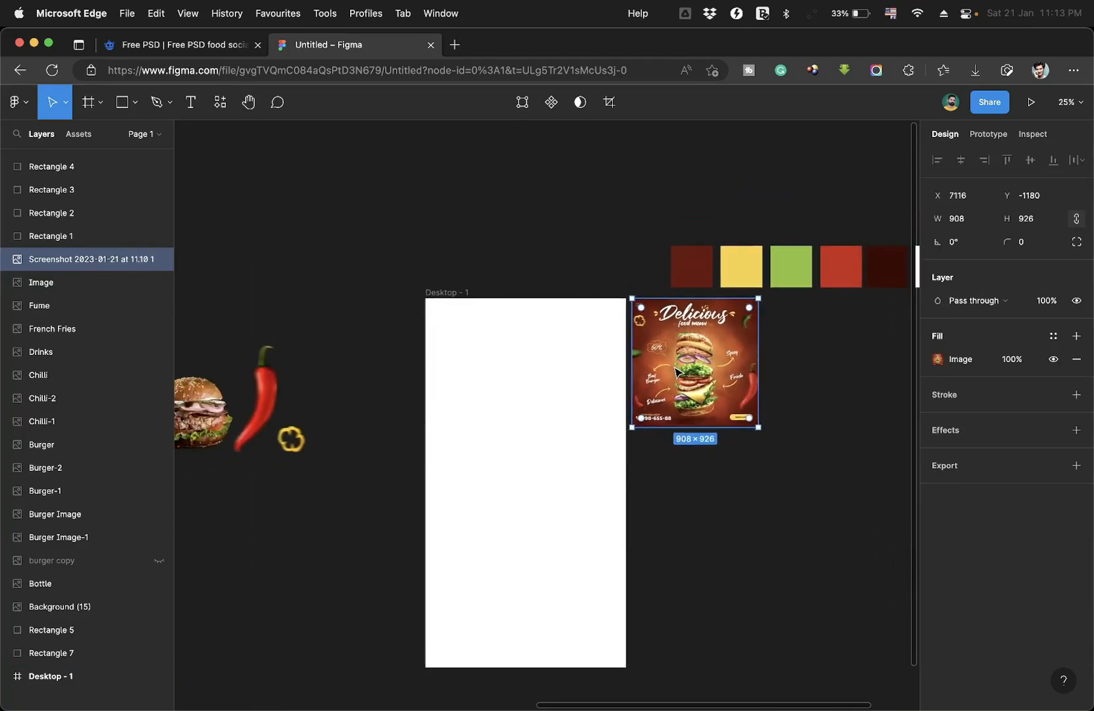
{"action": "scroll", "coordinate": [701, 372], "scroll_direction": "up", "scroll_amount": 5}
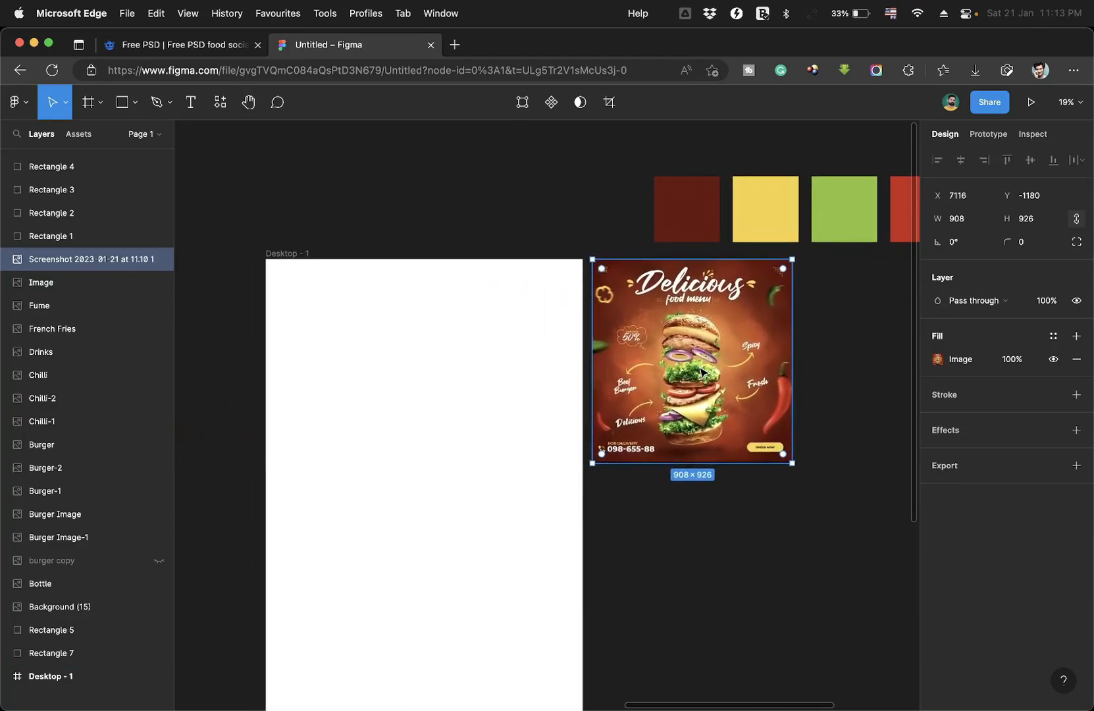
{"action": "scroll", "coordinate": [701, 372], "scroll_direction": "down", "scroll_amount": 2}
{"action": "scroll", "coordinate": [700, 372], "scroll_direction": "left", "scroll_amount": 2}
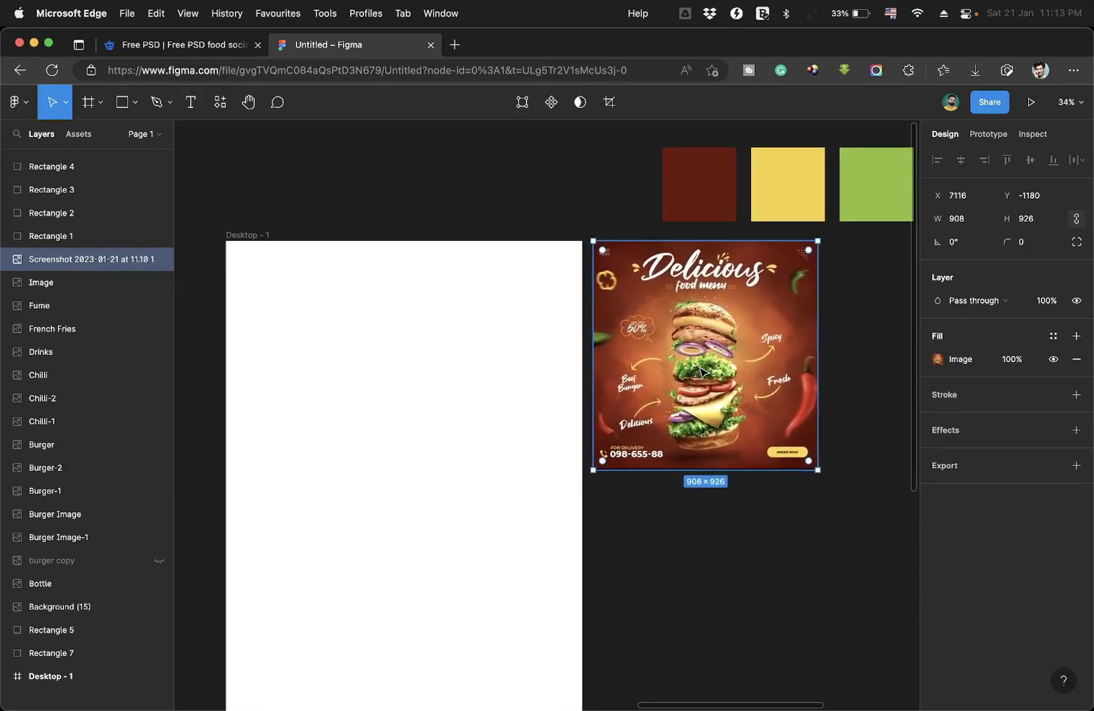
{"action": "scroll", "coordinate": [701, 372], "scroll_direction": "down", "scroll_amount": 5}
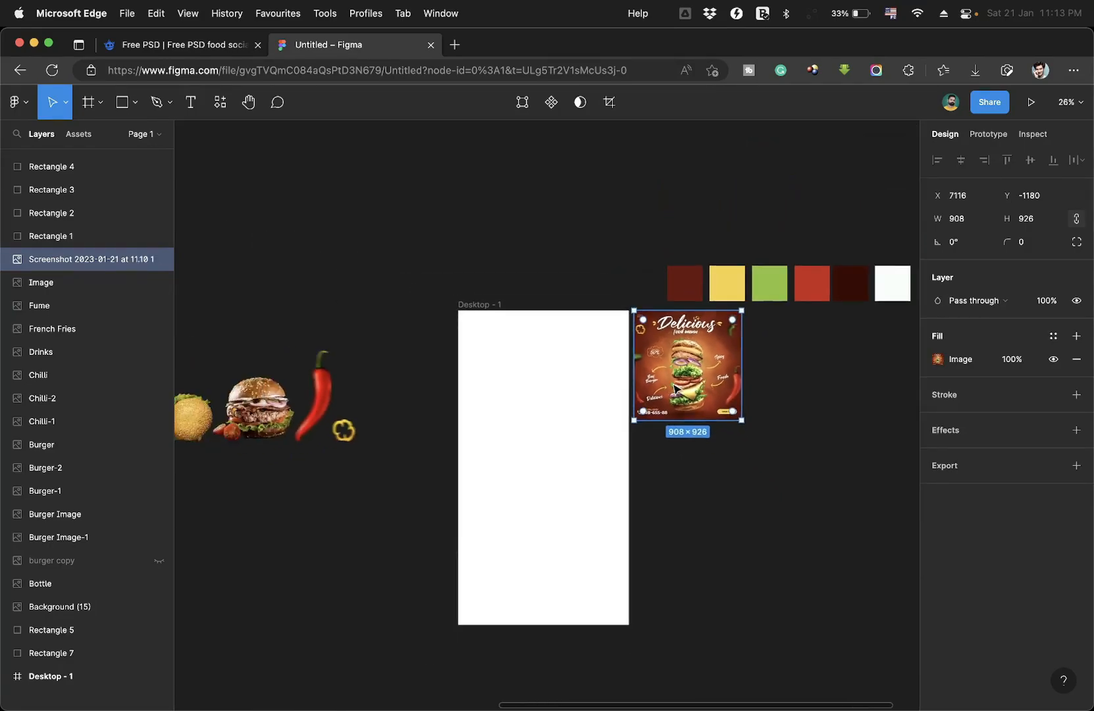
{"action": "left_click_drag", "start_coordinate": [628, 266], "coordinate": [913, 279]}
{"action": "left_click_drag", "start_coordinate": [803, 291], "coordinate": [593, 276]}
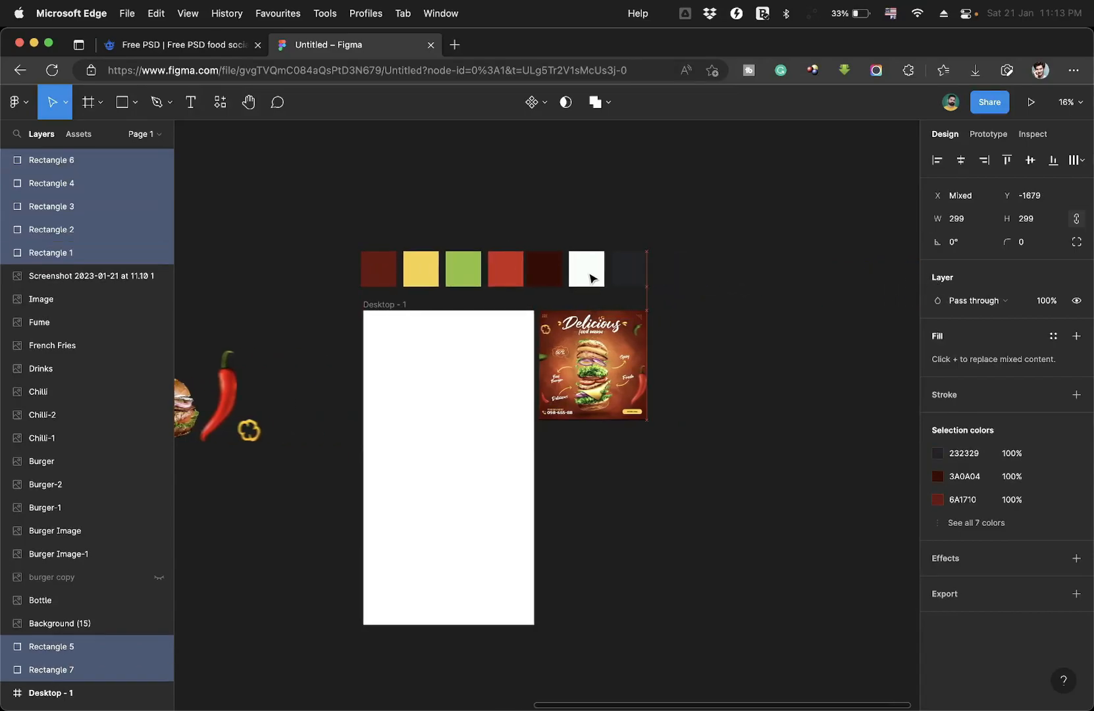
{"action": "scroll", "coordinate": [591, 277], "scroll_direction": "up", "scroll_amount": 2}
{"action": "scroll", "coordinate": [592, 278], "scroll_direction": "up", "scroll_amount": 3}
{"action": "left_click", "coordinate": [690, 262]}
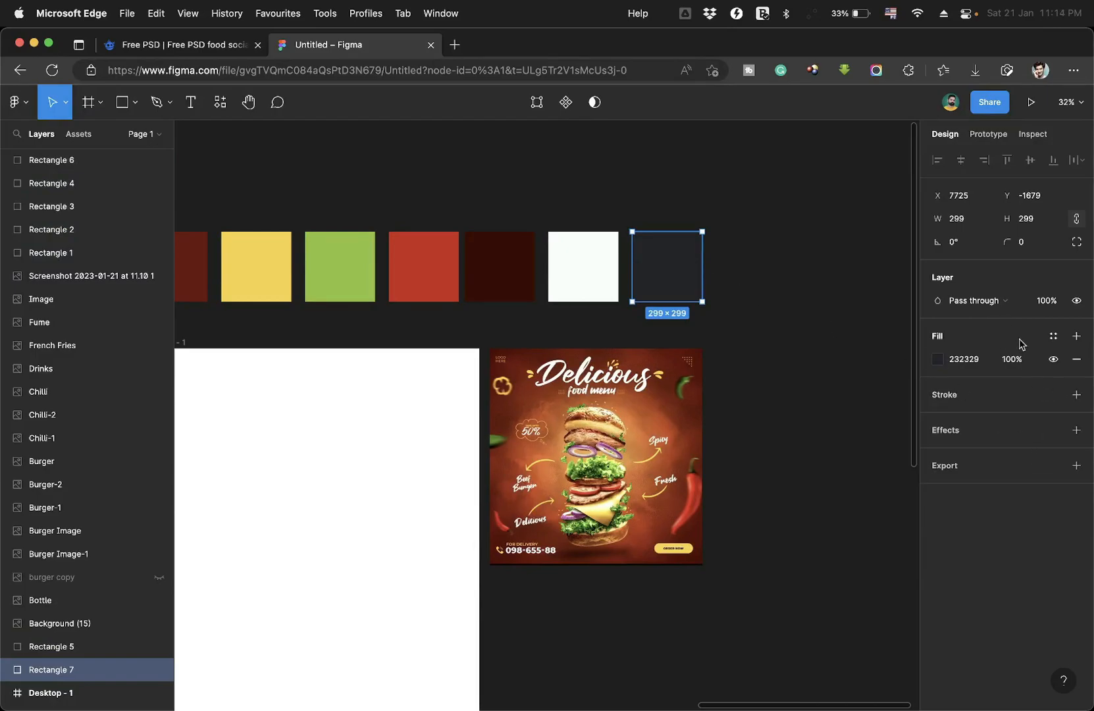
{"action": "left_click", "coordinate": [1052, 336]}
{"action": "left_click", "coordinate": [1070, 362]}
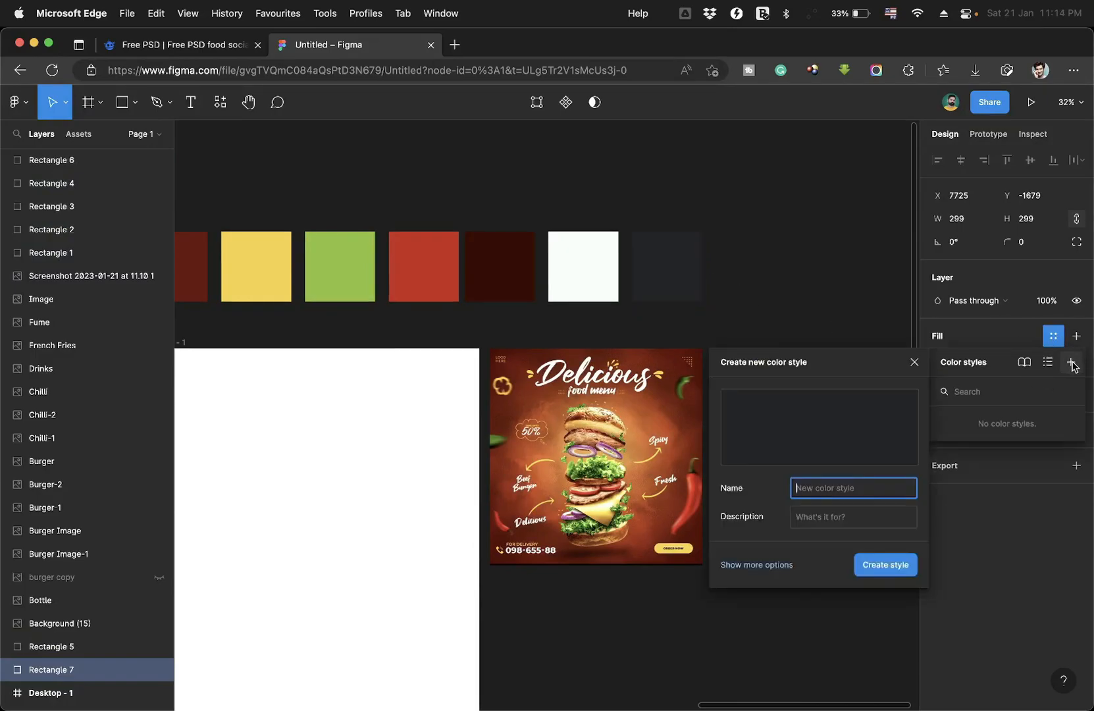
{"action": "left_click", "coordinate": [914, 362]}
{"action": "left_click", "coordinate": [796, 317]}
Run the Automate Color Styles plugin on the seven palette swatches with its scope set to Just this page.
{"action": "scroll", "coordinate": [787, 297], "scroll_direction": "down", "scroll_amount": 3}
{"action": "left_click_drag", "start_coordinate": [787, 297], "coordinate": [414, 289]}
{"action": "left_click", "coordinate": [221, 104]}
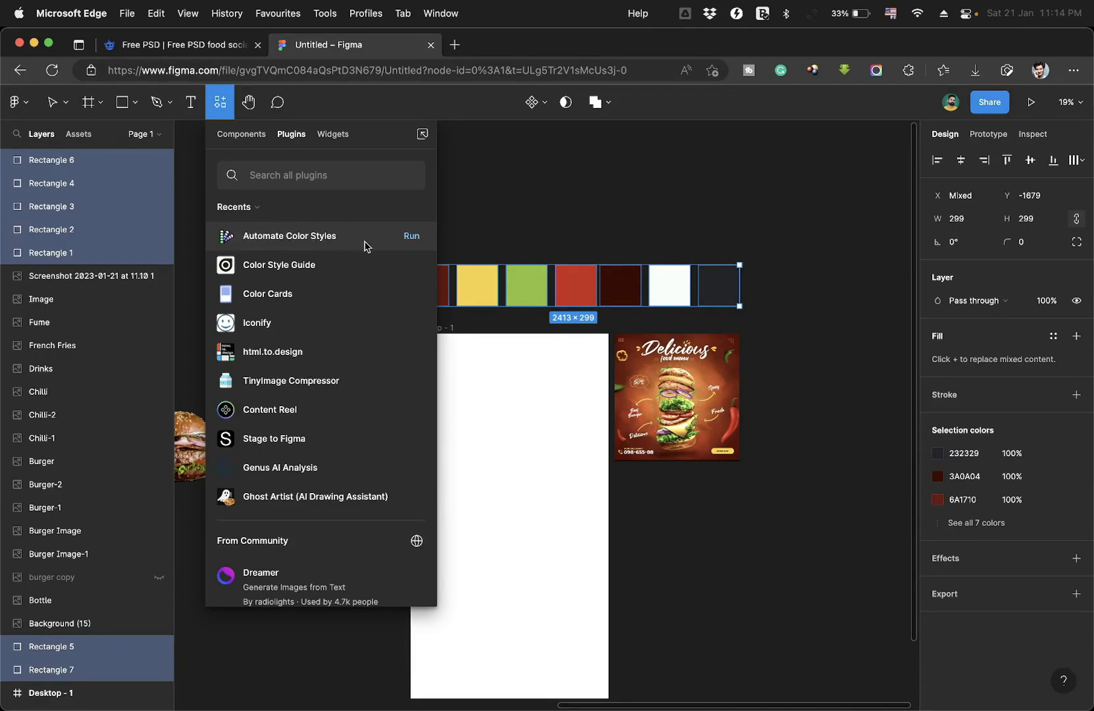
{"action": "left_click", "coordinate": [412, 236]}
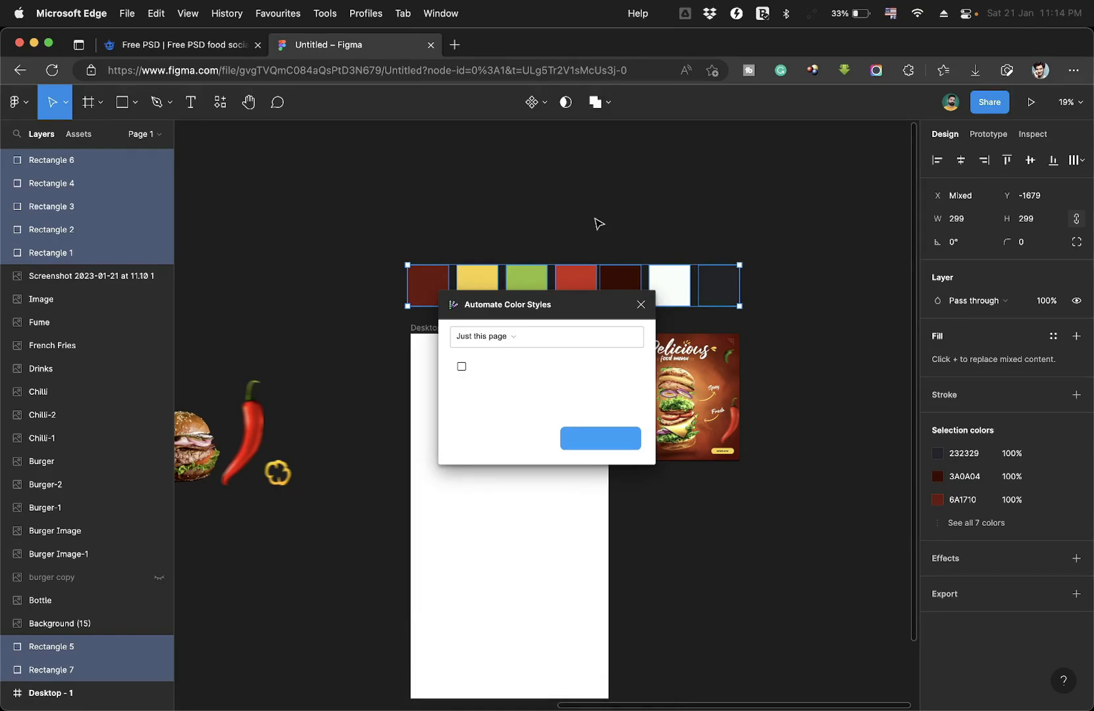
{"action": "left_click", "coordinate": [497, 339]}
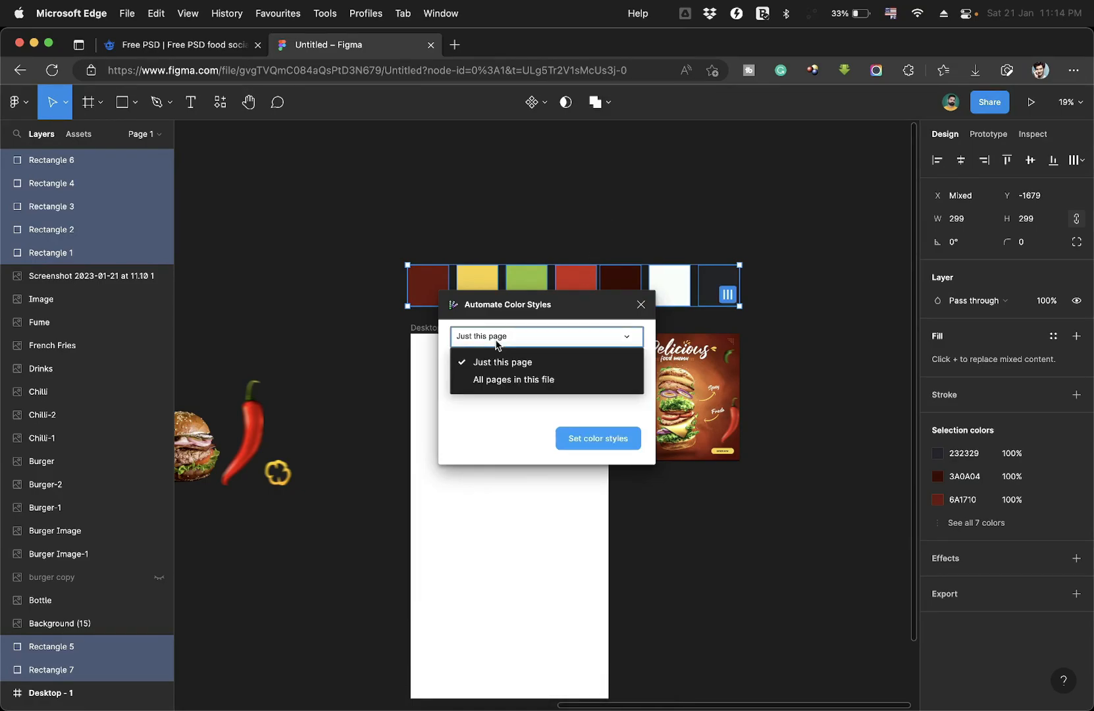
{"action": "left_click", "coordinate": [497, 360]}
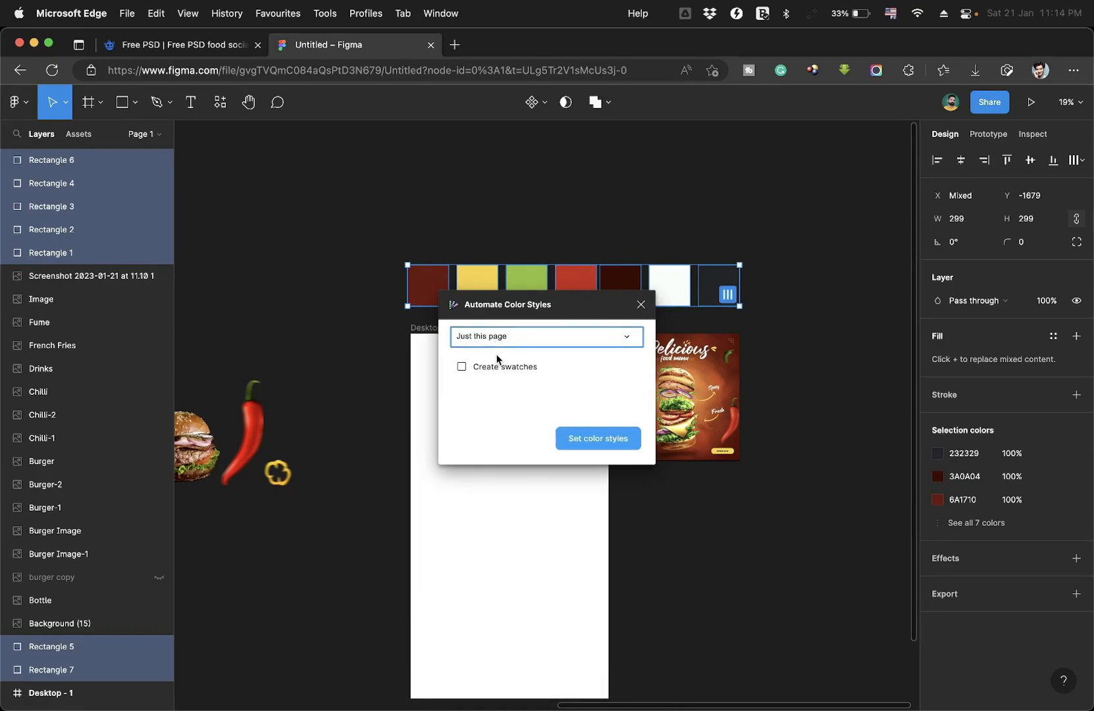
{"action": "left_click", "coordinate": [597, 438]}
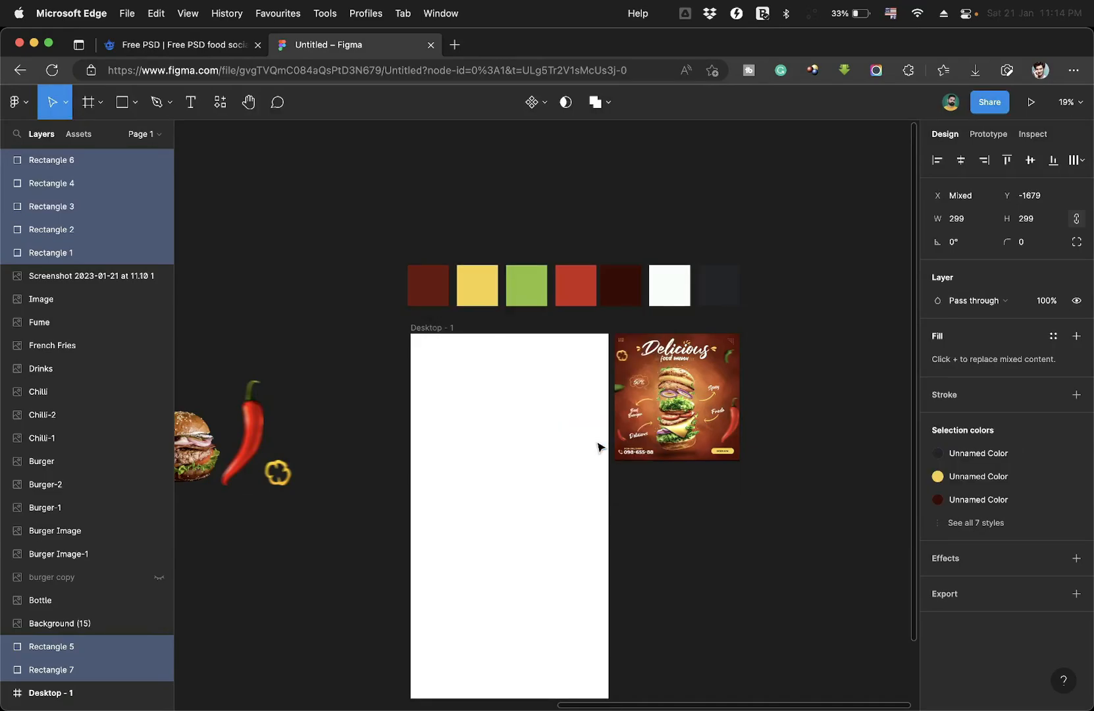
Rename the first white colour style to white, the near-black one to body text and the darkest brown to dark brown.
{"action": "left_click", "coordinate": [808, 352]}
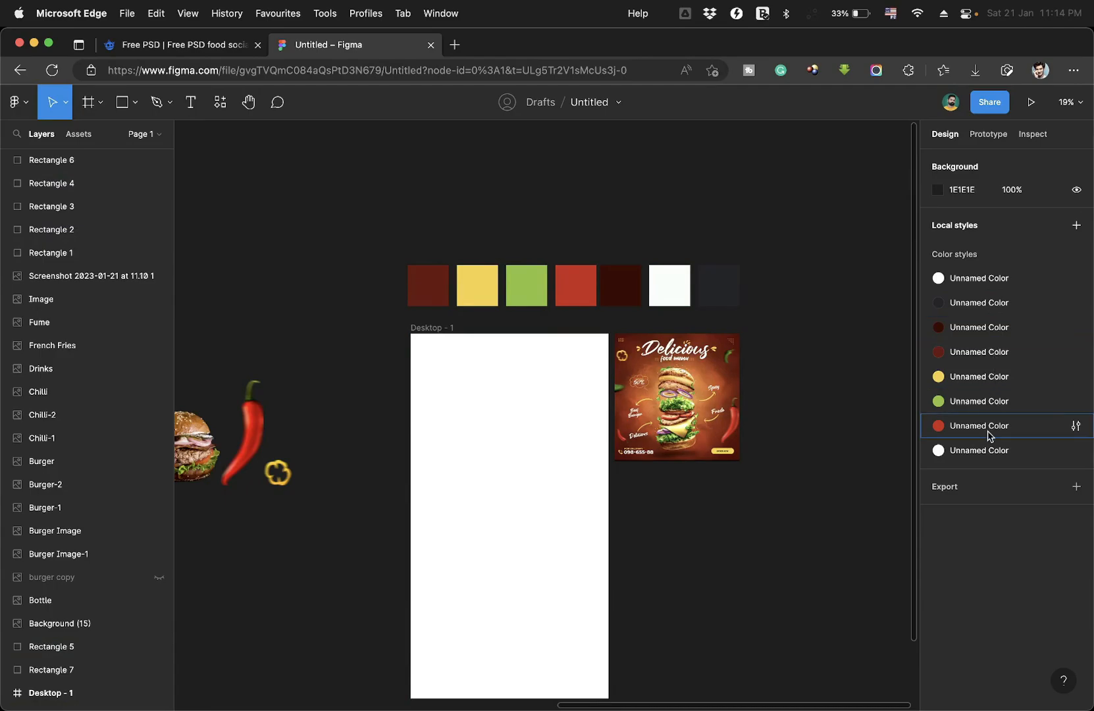
{"action": "double_click", "coordinate": [974, 282]}
{"action": "type", "text": "white"}
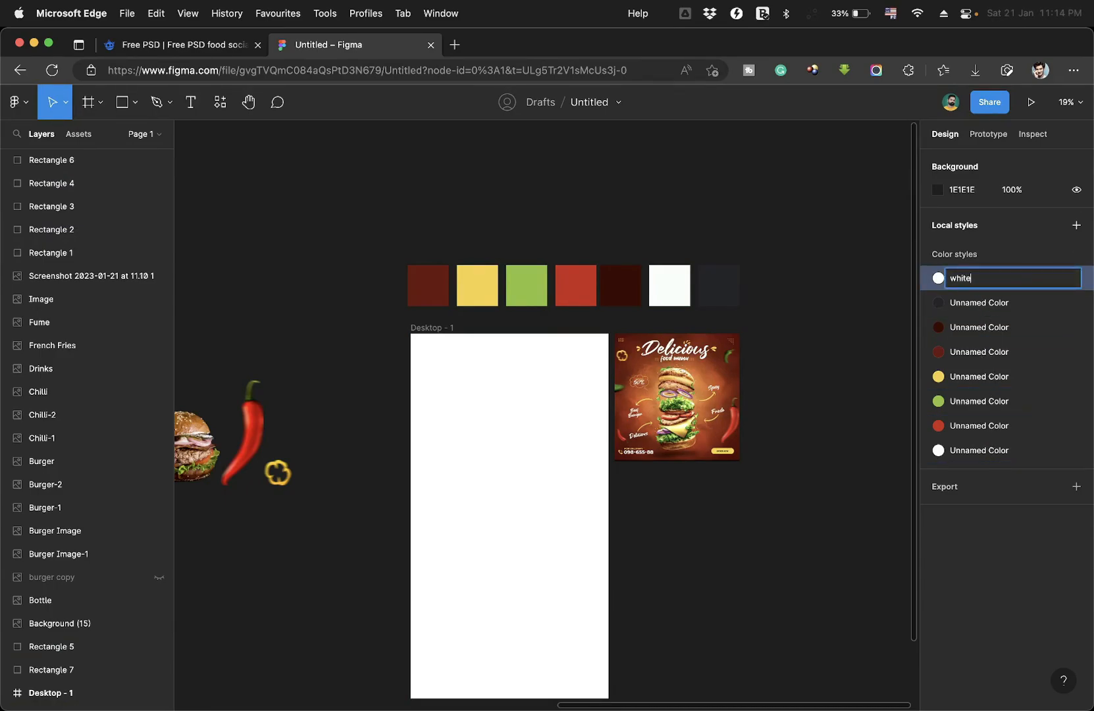
{"action": "double_click", "coordinate": [1001, 304]}
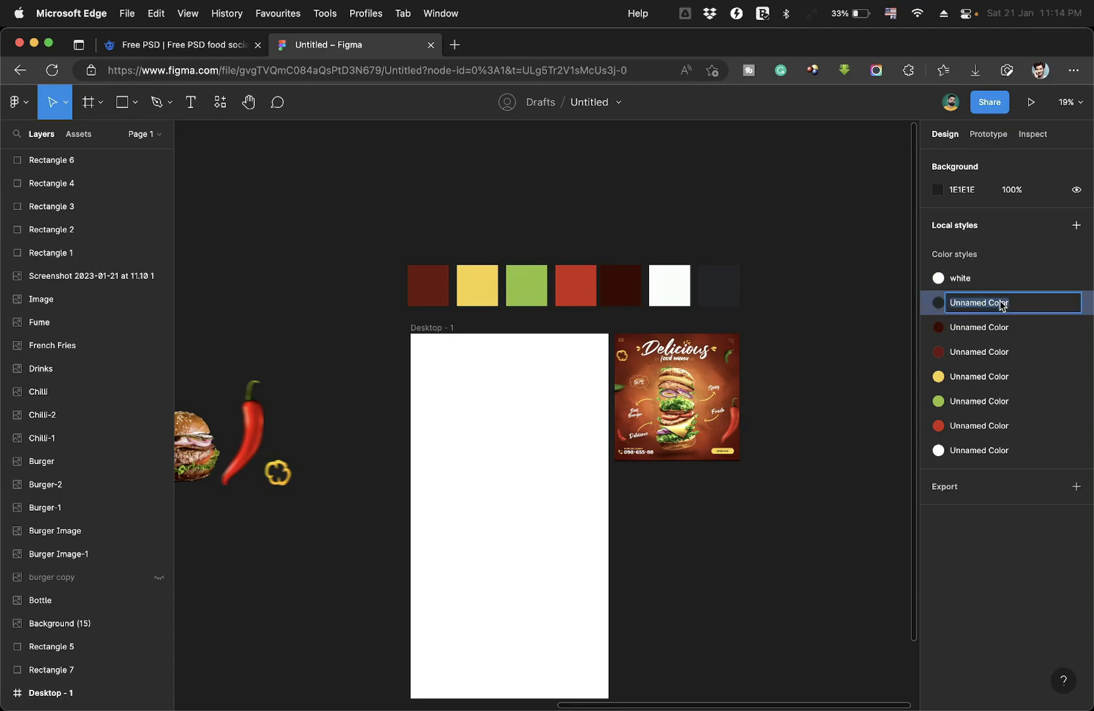
{"action": "type", "text": "body text"}
{"action": "double_click", "coordinate": [993, 330]}
{"action": "type", "text": "dark brown"}
Name the remaining colour styles light brown, yellow, green and red, and delete the unnamed duplicate white style.
{"action": "double_click", "coordinate": [989, 354]}
{"action": "type", "text": "light brown"}
{"action": "double_click", "coordinate": [986, 378]}
{"action": "type", "text": "yellow"}
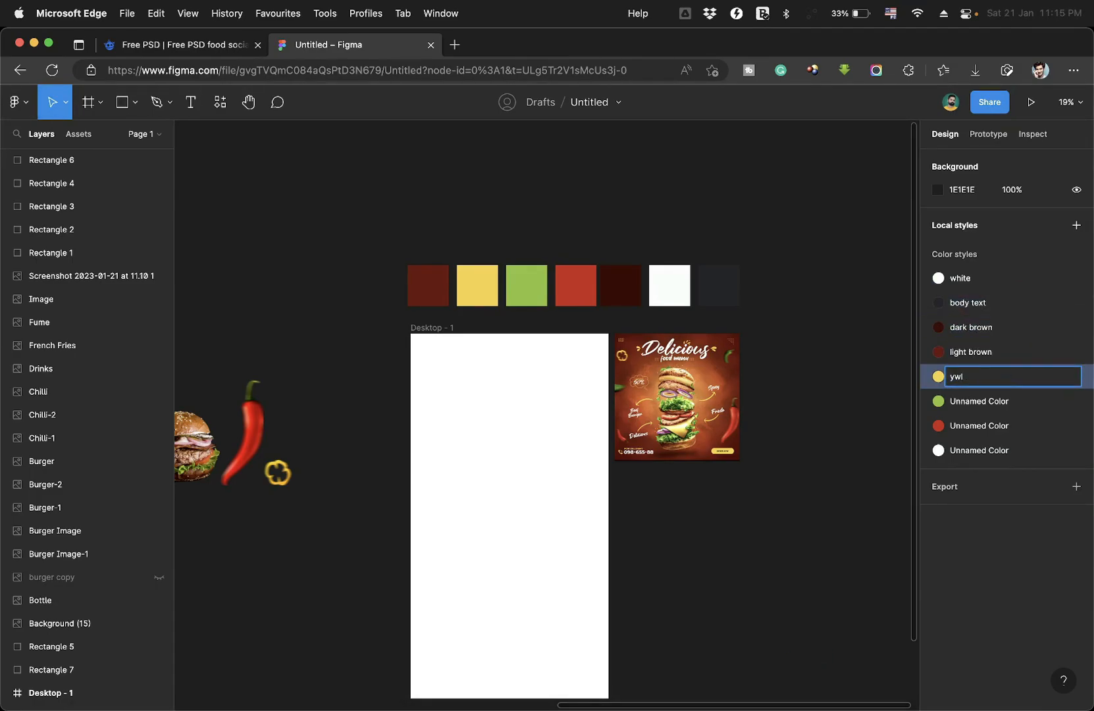
{"action": "double_click", "coordinate": [980, 402]}
{"action": "right_click", "coordinate": [967, 460]}
{"action": "left_click", "coordinate": [1003, 529]}
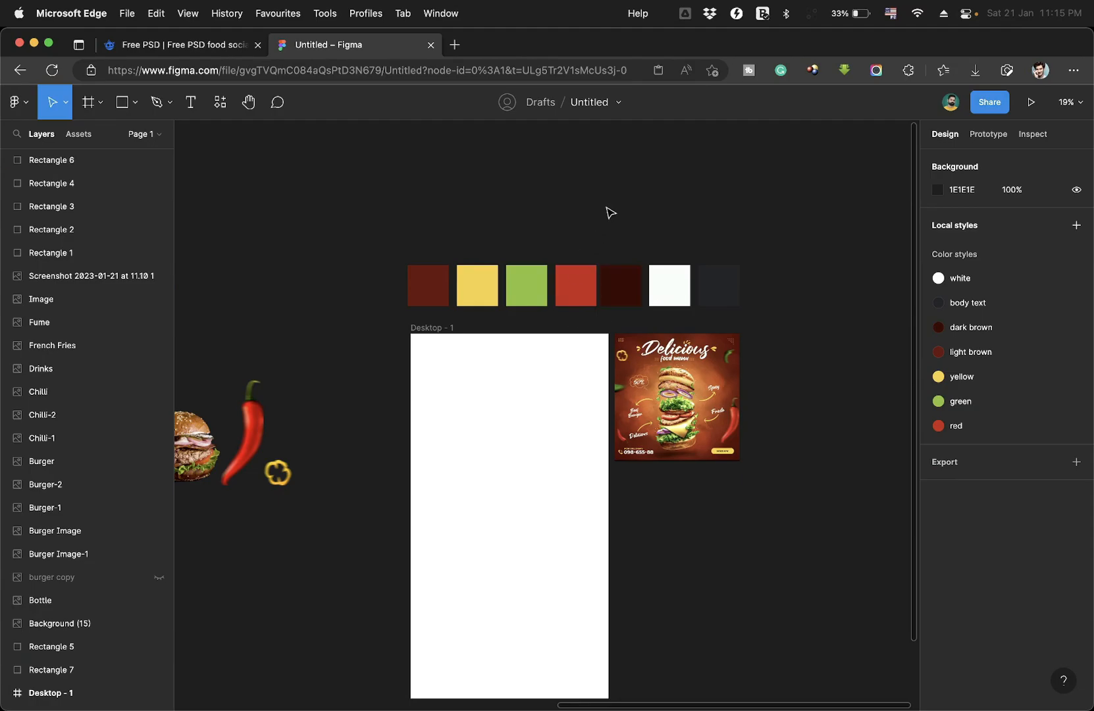
Move the whole swatch row up to Y -2126, leaving a wider gap above the Desktop - 1 frame.
{"action": "left_click_drag", "start_coordinate": [422, 253], "coordinate": [719, 222]}
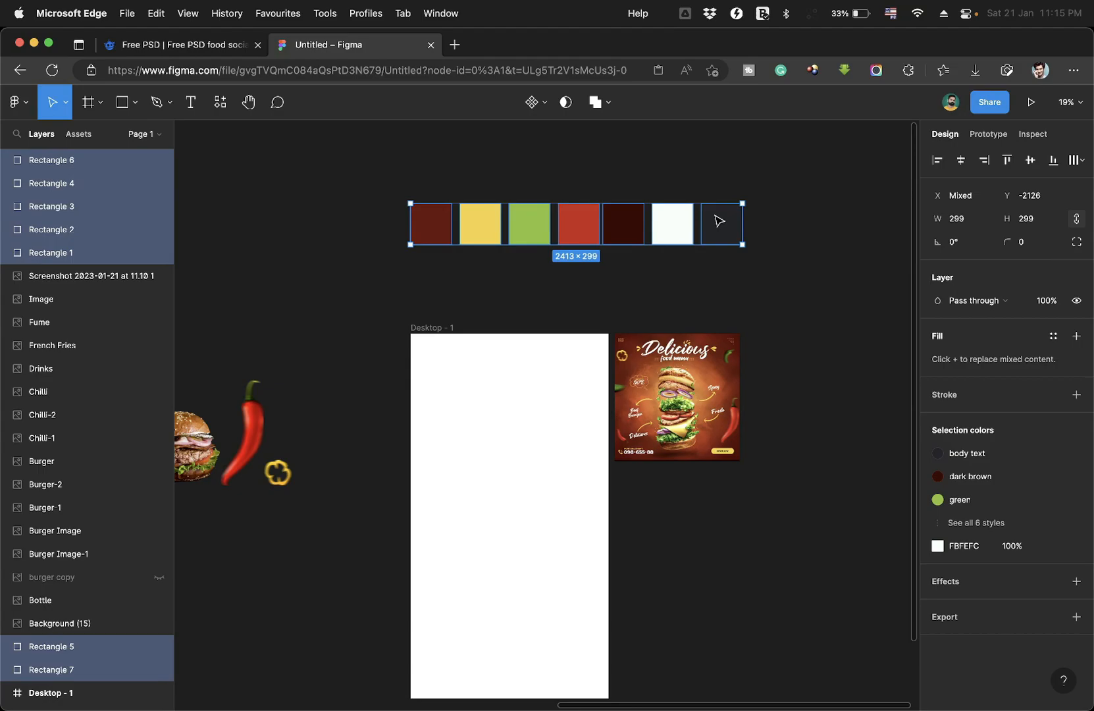
{"action": "left_click", "coordinate": [769, 269]}
{"action": "left_click_drag", "start_coordinate": [395, 225], "coordinate": [374, 217]}
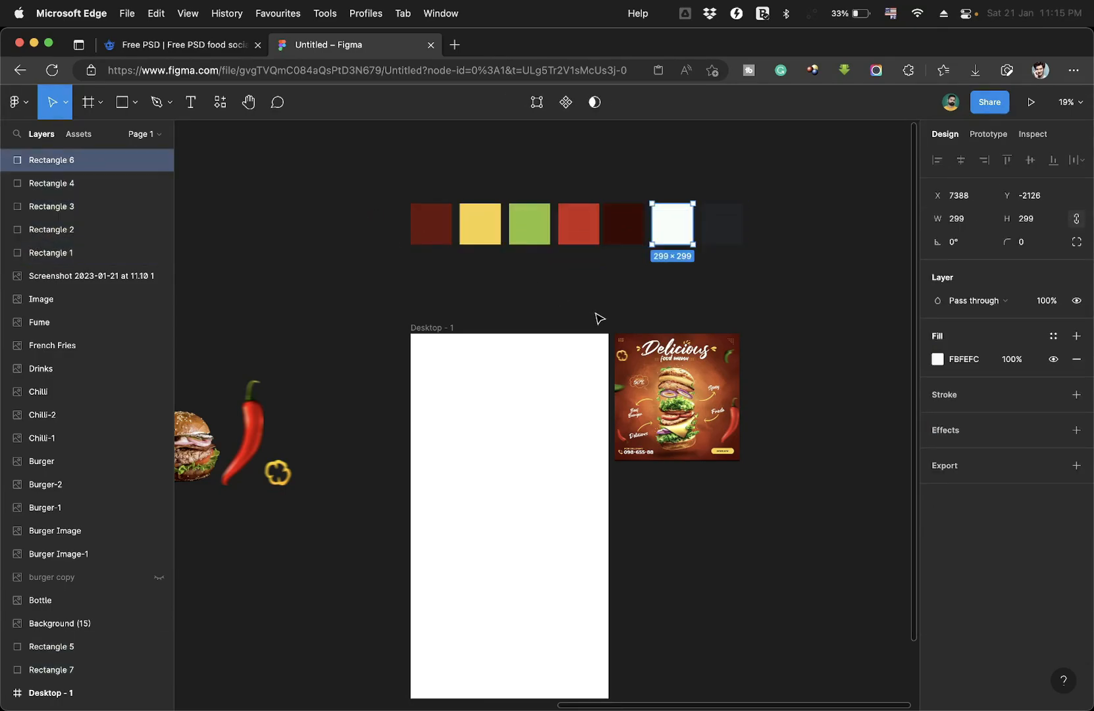
{"action": "left_click_drag", "start_coordinate": [327, 210], "coordinate": [777, 225]}
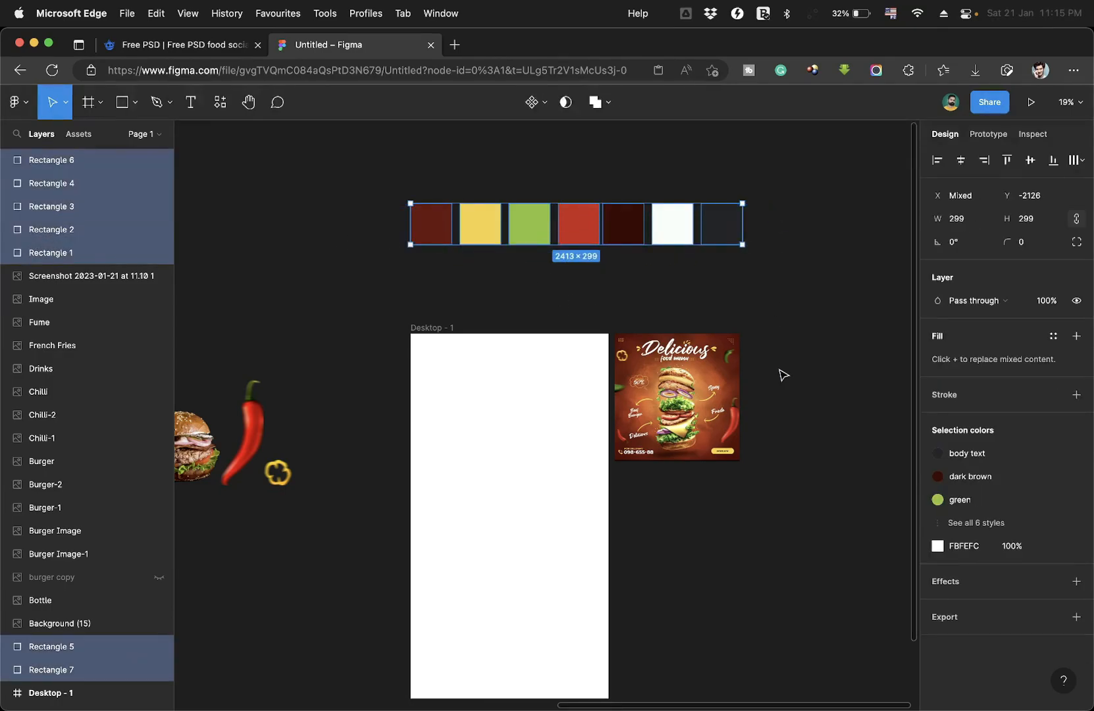
{"action": "left_click", "coordinate": [782, 375]}
{"action": "scroll", "coordinate": [767, 427], "scroll_direction": "down", "scroll_amount": 2}
{"action": "scroll", "coordinate": [616, 420], "scroll_direction": "up", "scroll_amount": 2}
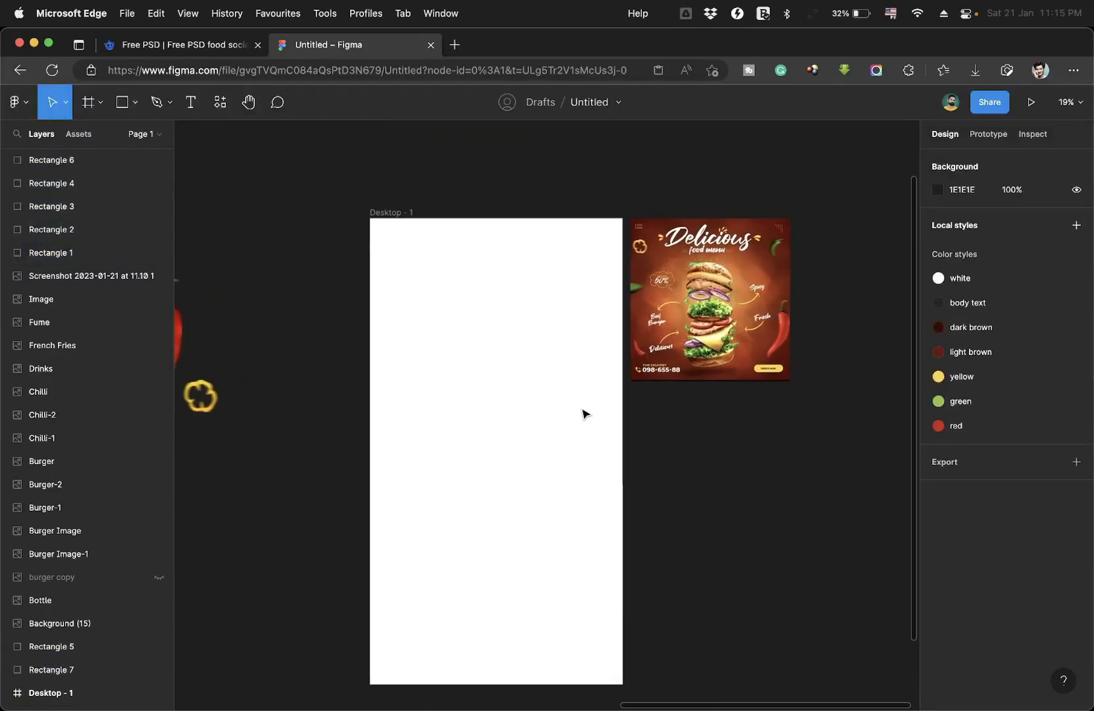
{"action": "scroll", "coordinate": [583, 413], "scroll_direction": "down", "scroll_amount": 2}
Shift the whole swatch row slightly further up and to the left, then clear the selection.
{"action": "left_click_drag", "start_coordinate": [409, 179], "coordinate": [749, 215]}
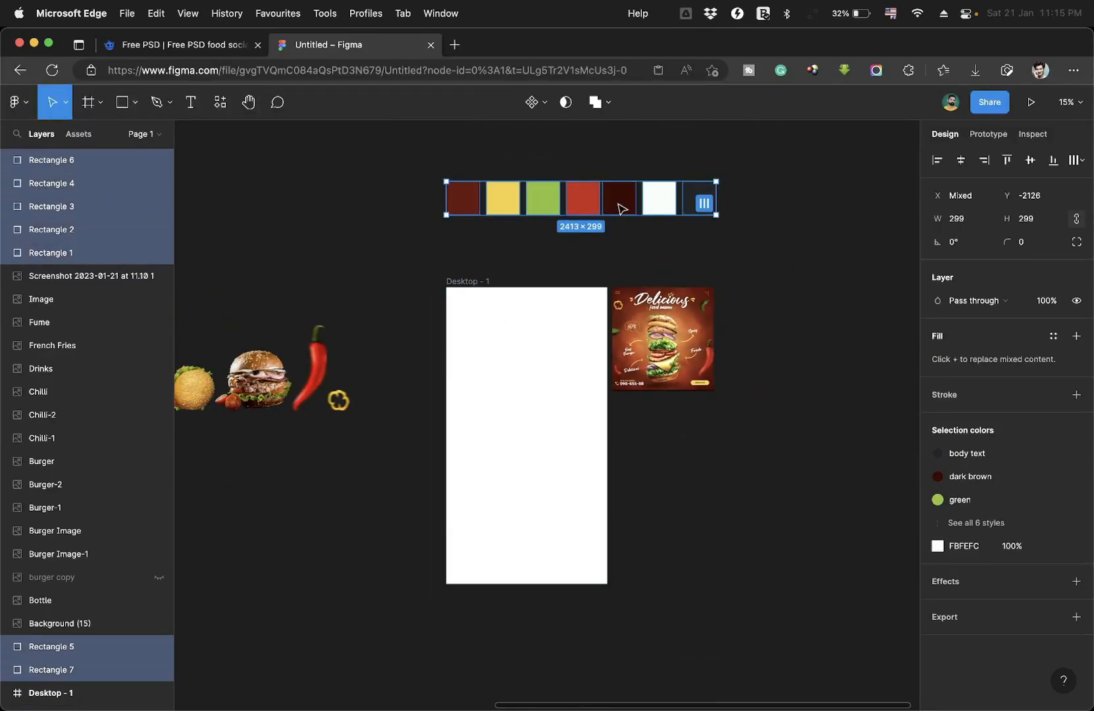
{"action": "left_click_drag", "start_coordinate": [622, 205], "coordinate": [603, 180]}
{"action": "left_click_drag", "start_coordinate": [354, 150], "coordinate": [757, 454]}
{"action": "key", "text": "Escape"}
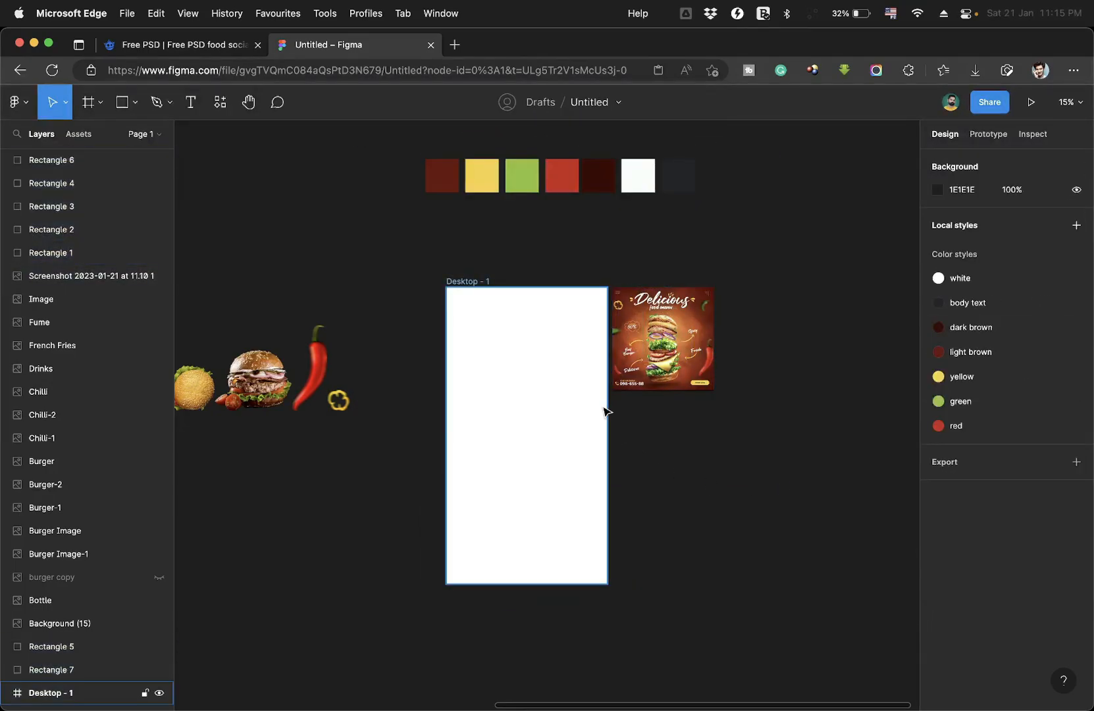
Add a layout grid to the Desktop - 1 frame, change it to Columns and set the count to 12.
{"action": "scroll", "coordinate": [604, 408], "scroll_direction": "up", "scroll_amount": 4}
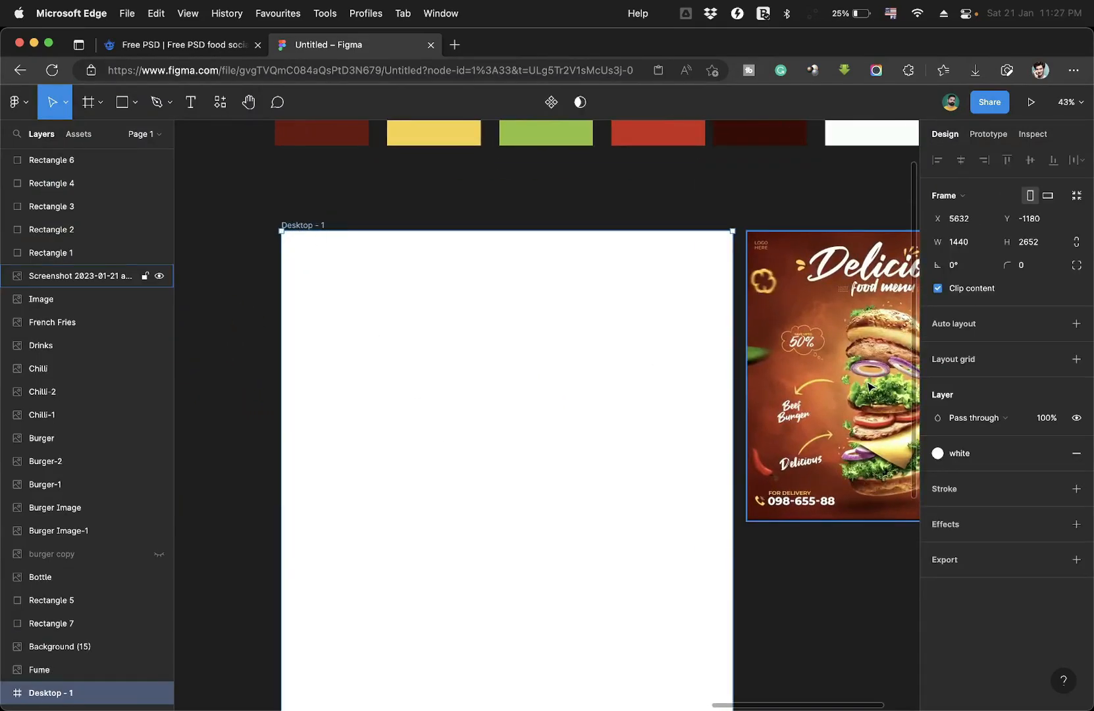
{"action": "left_click", "coordinate": [948, 362]}
{"action": "left_click", "coordinate": [937, 382]}
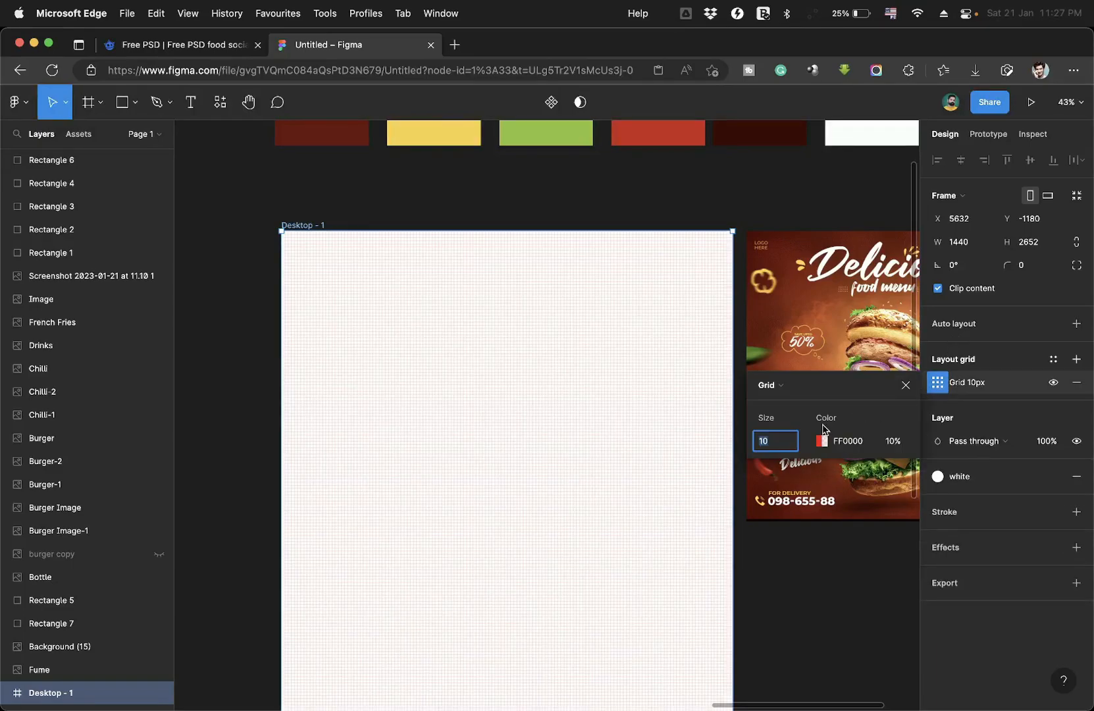
{"action": "left_click", "coordinate": [779, 385]}
{"action": "left_click", "coordinate": [781, 401]}
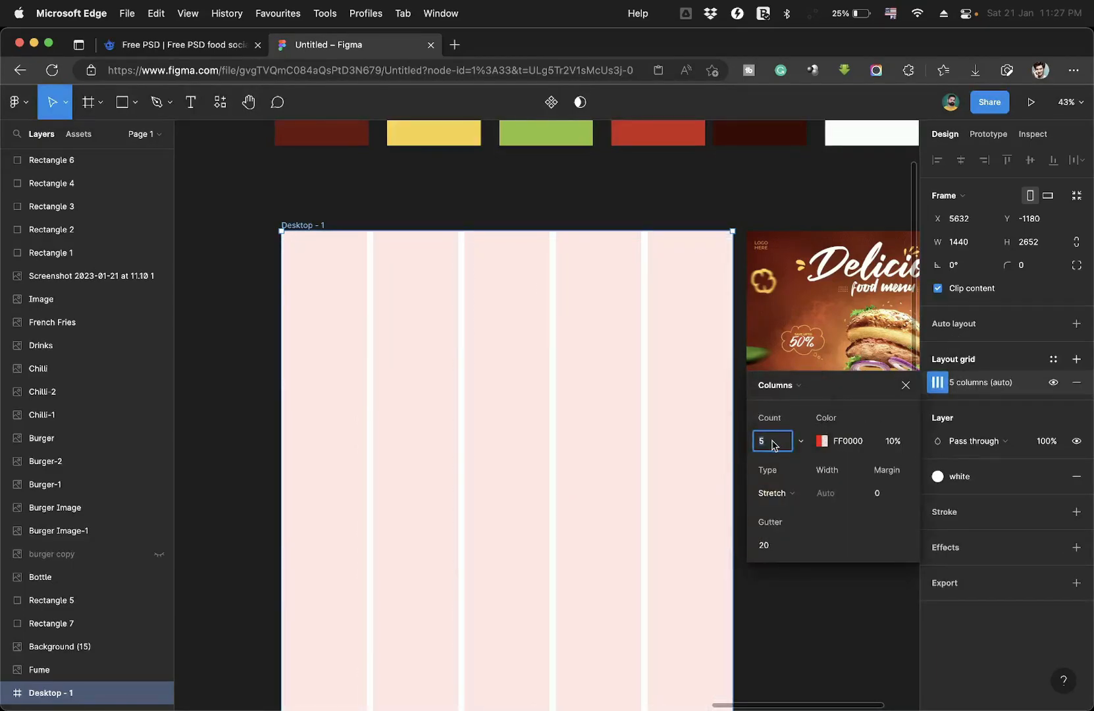
{"action": "key", "text": "Return"}
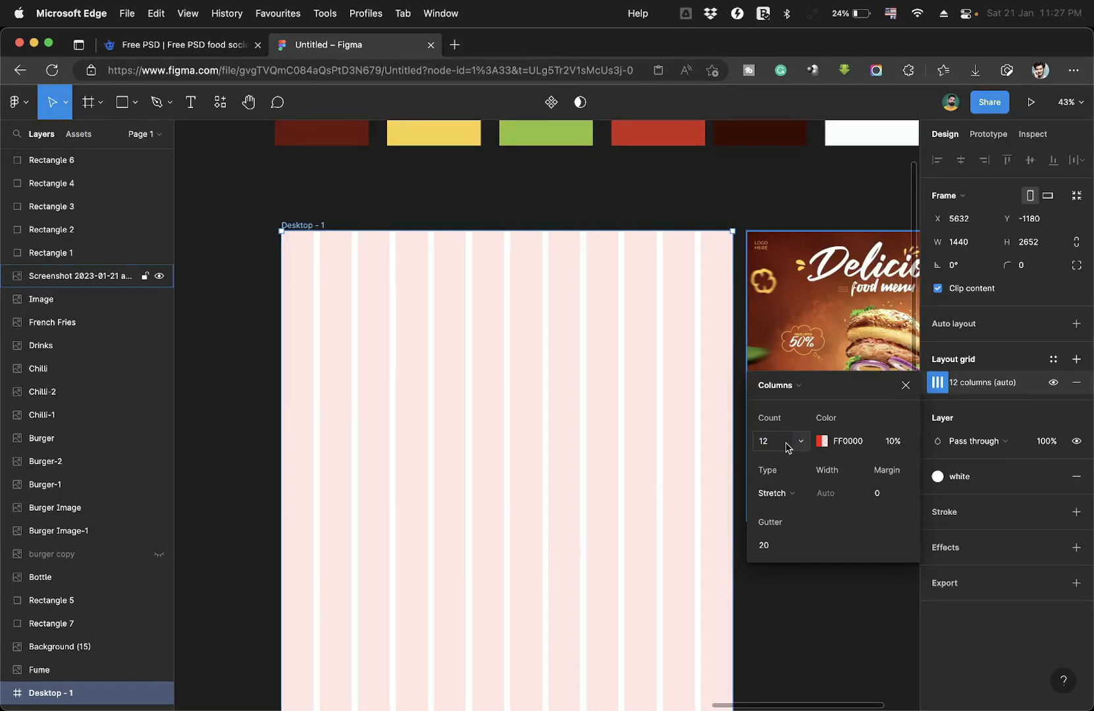
Set the column grid's type to Center, with a column width of 86 and a gutter of 24.
{"action": "left_click", "coordinate": [779, 493]}
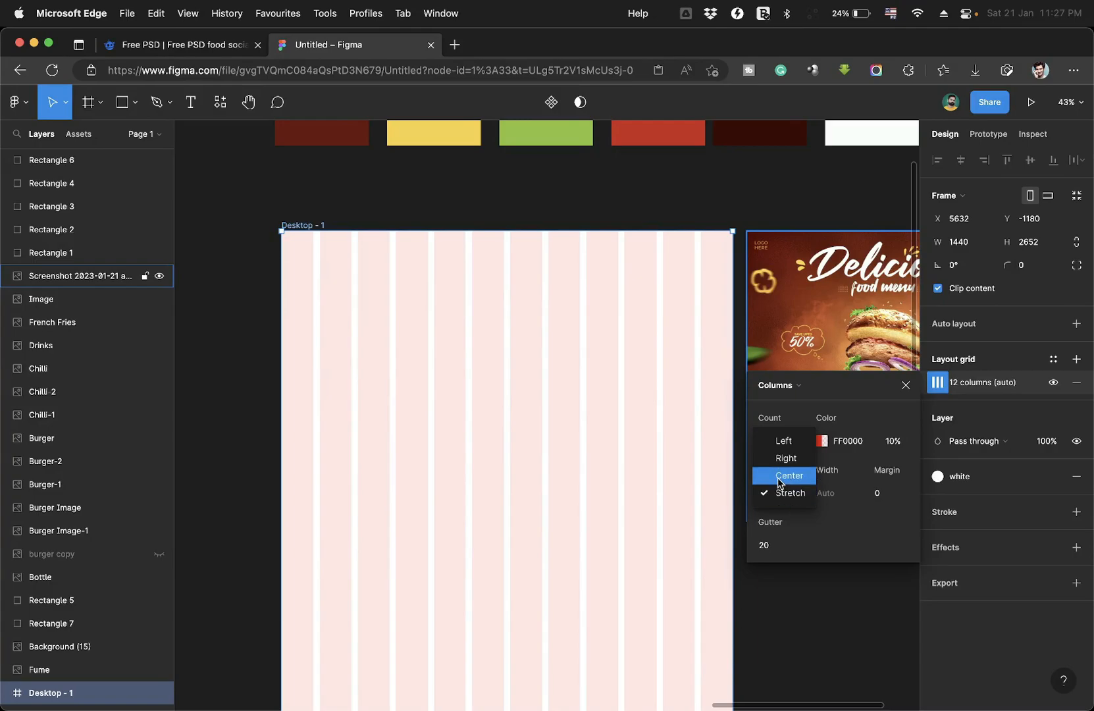
{"action": "left_click", "coordinate": [782, 474]}
{"action": "left_click", "coordinate": [825, 494]}
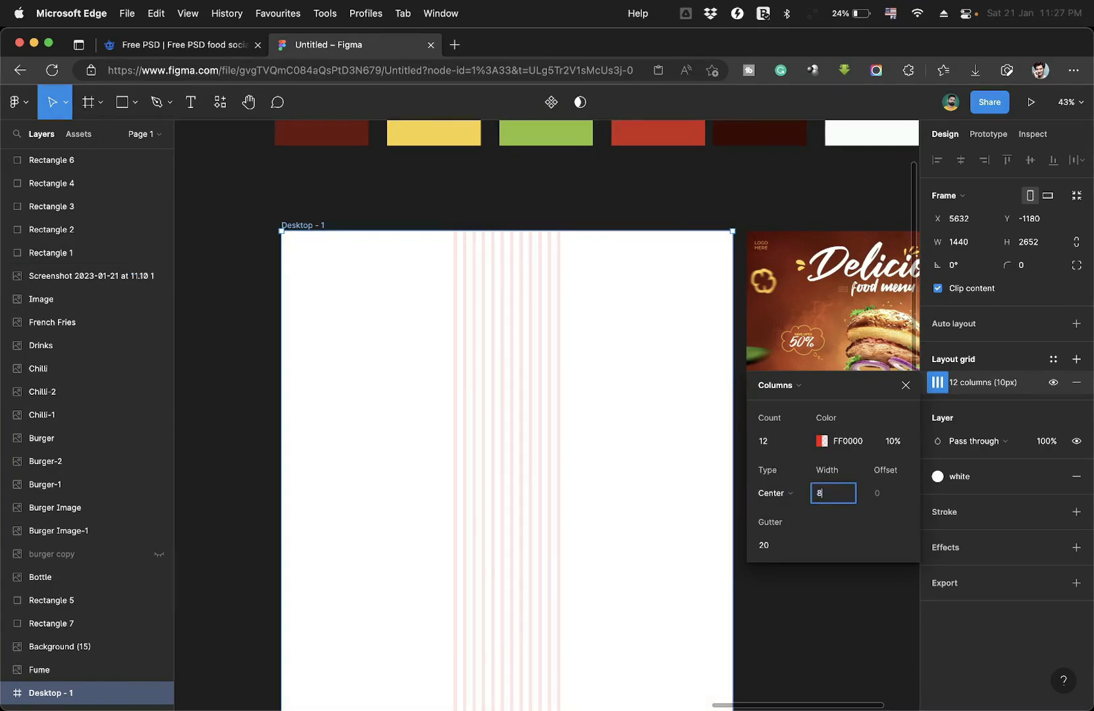
{"action": "key", "text": "Return"}
{"action": "left_click", "coordinate": [767, 545]}
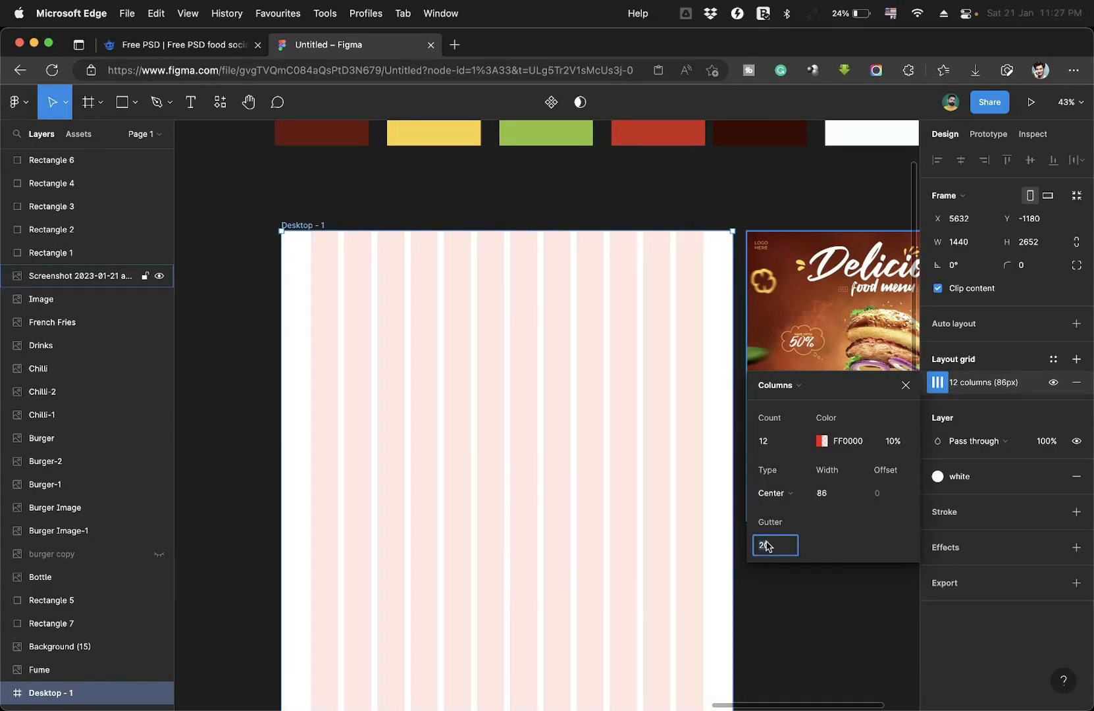
{"action": "key", "text": "Return"}
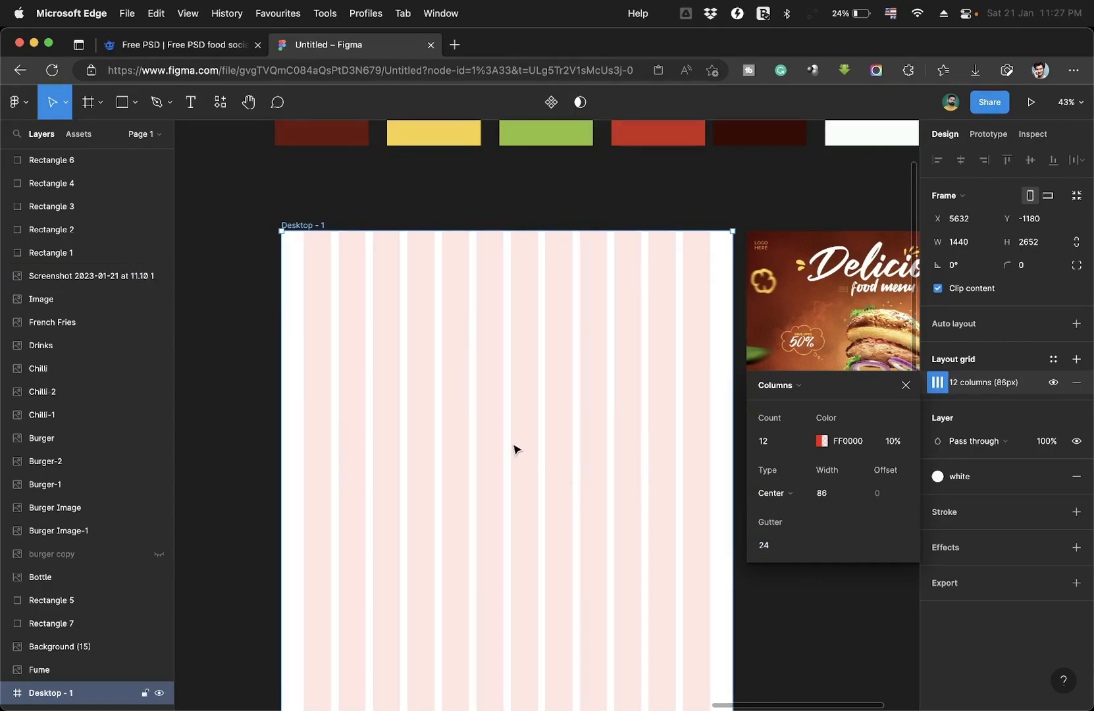
{"action": "key", "text": "Escape"}
Draw a full-width hero rectangle across the top of the Desktop - 1 frame, sized 1440 × 709.
{"action": "scroll", "coordinate": [520, 331], "scroll_direction": "down", "scroll_amount": 1}
{"action": "key", "text": "r"}
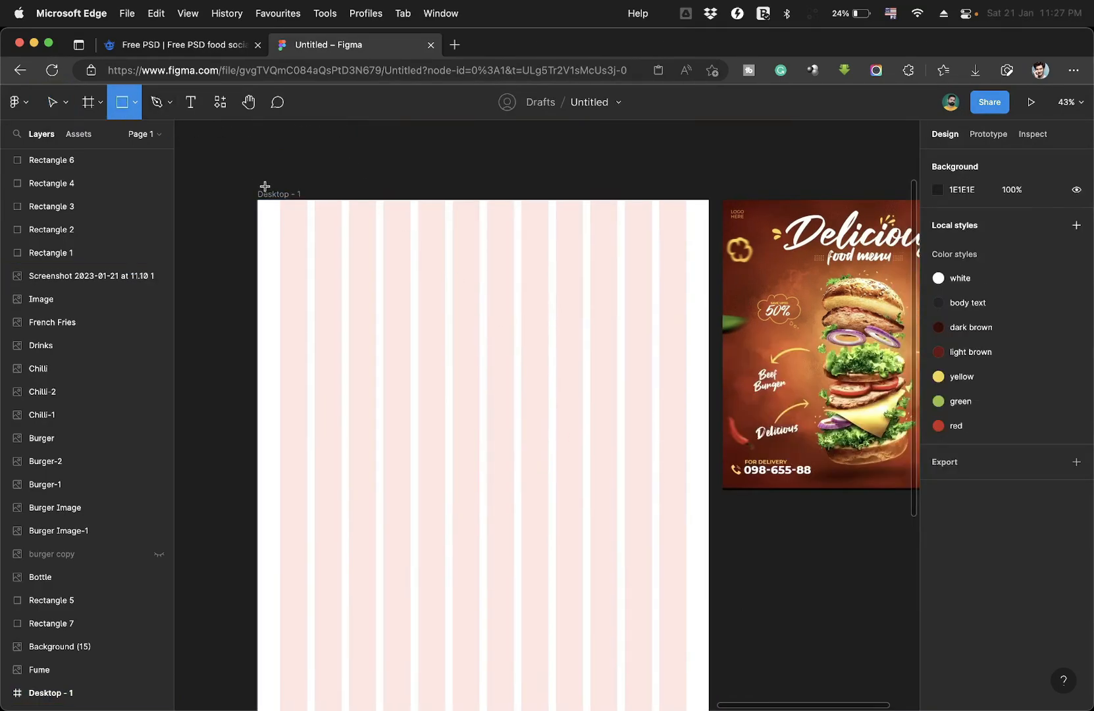
{"action": "mouse_move", "coordinate": [254, 199]}
{"action": "left_mouse_down"}
{"action": "mouse_move", "coordinate": [557, 396]}
{"action": "mouse_move", "coordinate": [710, 432]}
{"action": "left_mouse_up"}
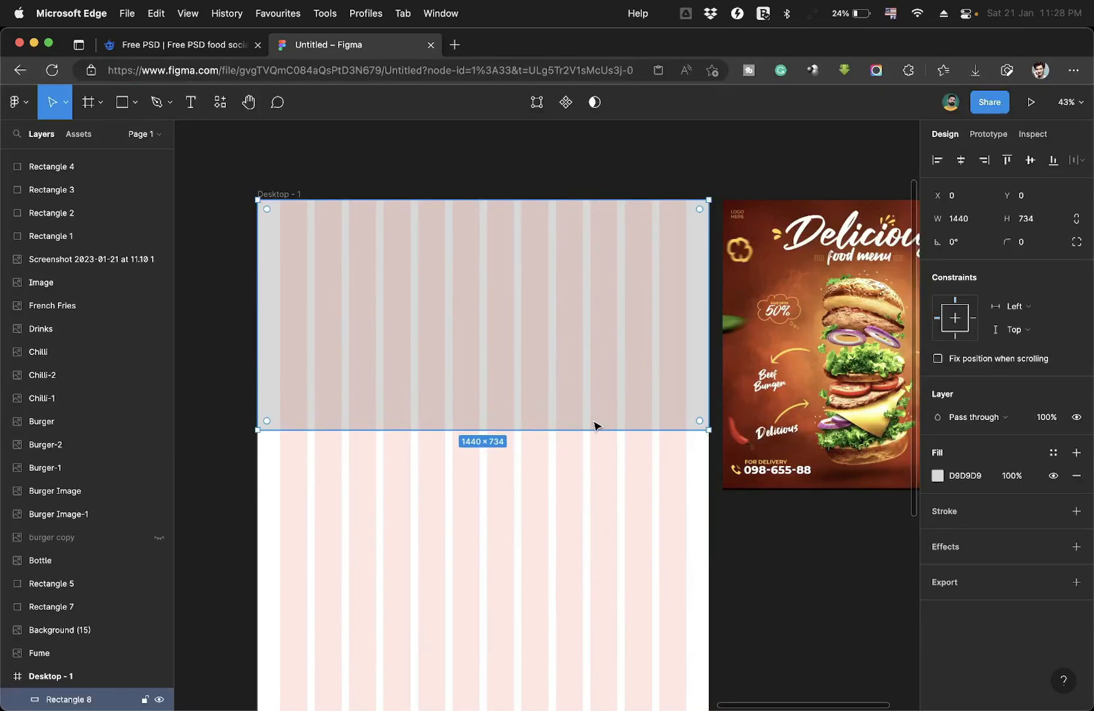
{"action": "left_click_drag", "start_coordinate": [592, 429], "coordinate": [592, 423]}
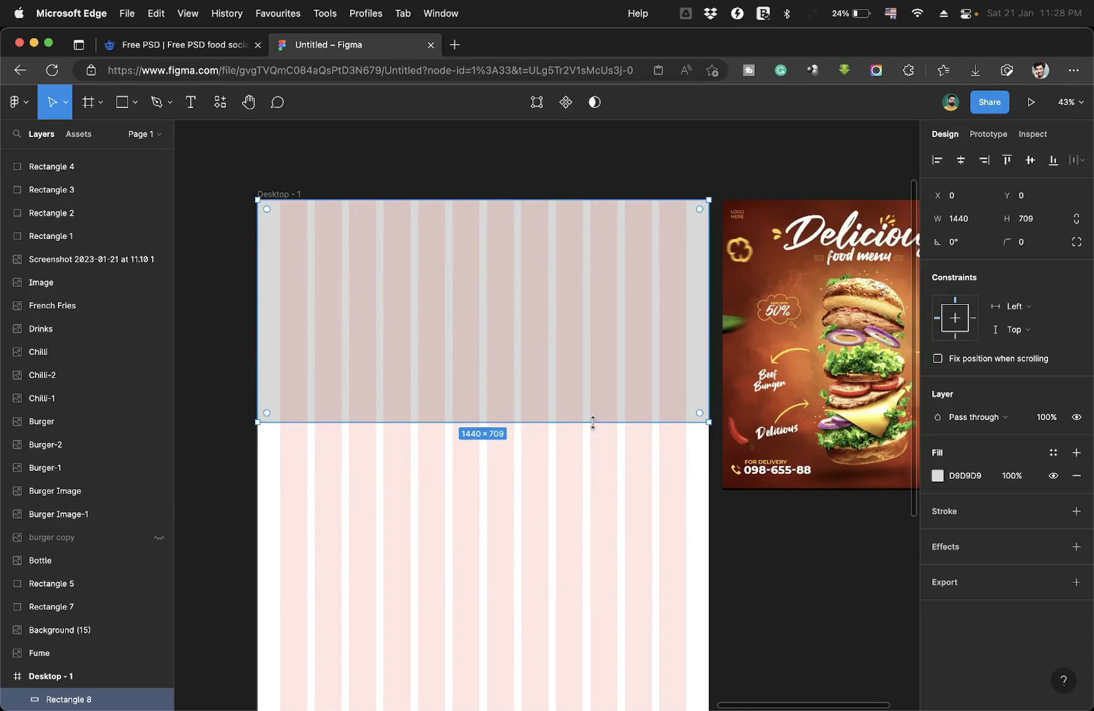
{"action": "left_click", "coordinate": [609, 481]}
{"action": "left_click", "coordinate": [667, 330]}
Change the hero rectangle's fill from solid to a radial gradient.
{"action": "scroll", "coordinate": [696, 358], "scroll_direction": "right", "scroll_amount": 3}
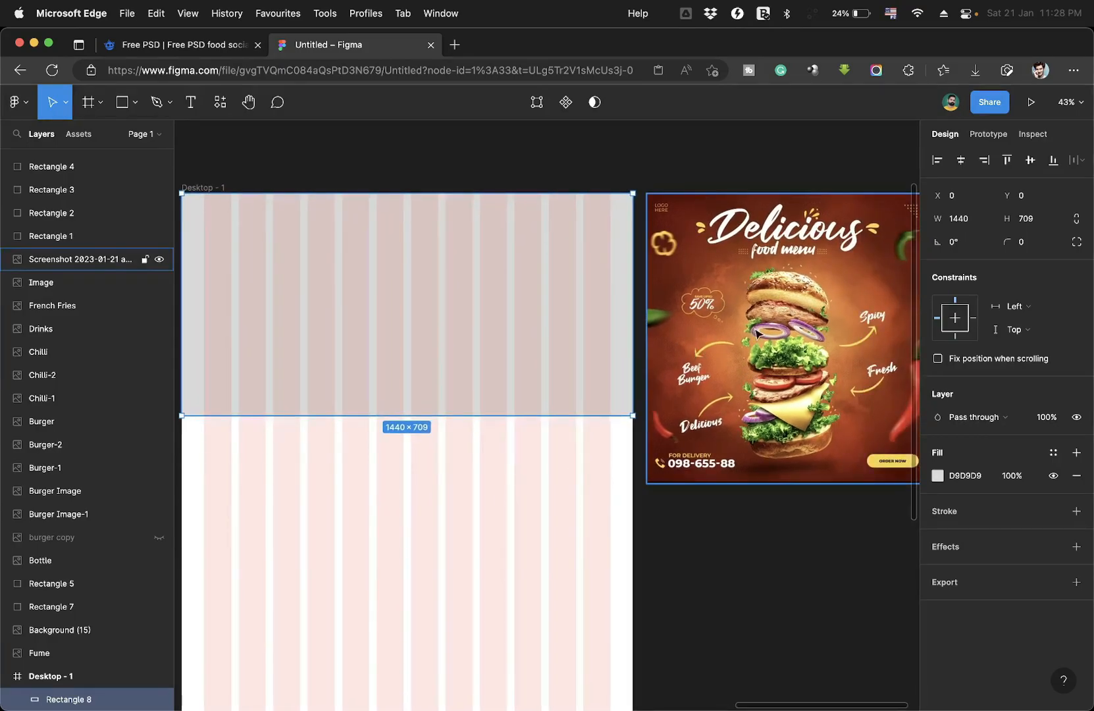
{"action": "scroll", "coordinate": [757, 334], "scroll_direction": "left", "scroll_amount": 3}
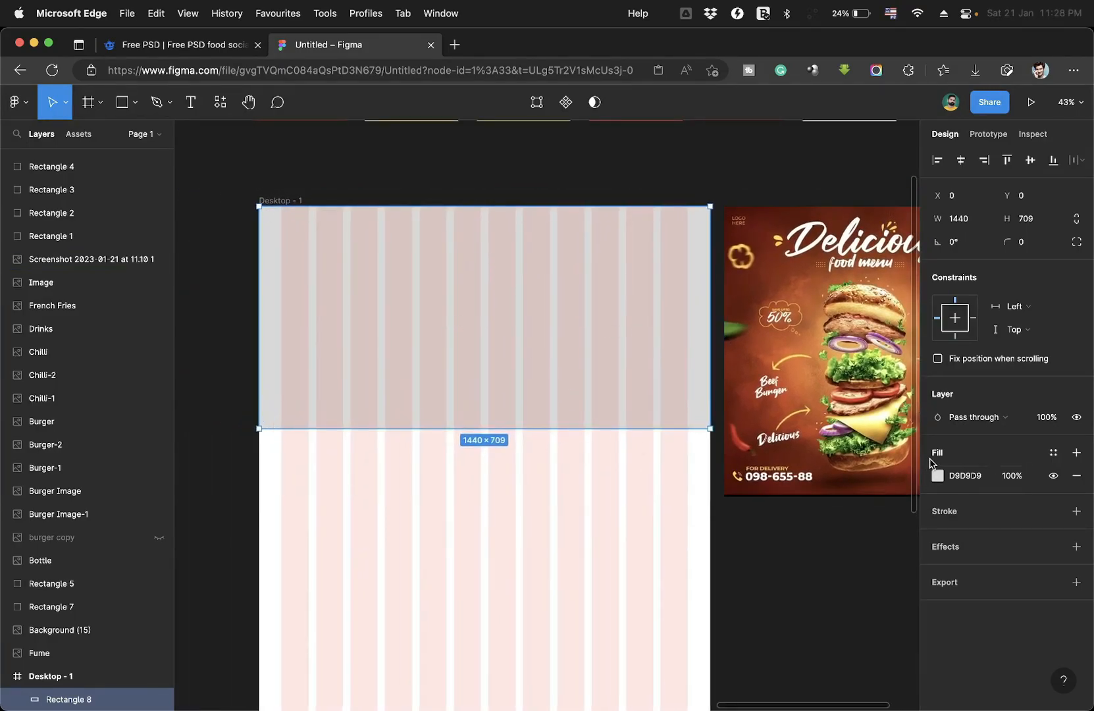
{"action": "left_click", "coordinate": [937, 475]}
{"action": "left_click", "coordinate": [778, 334]}
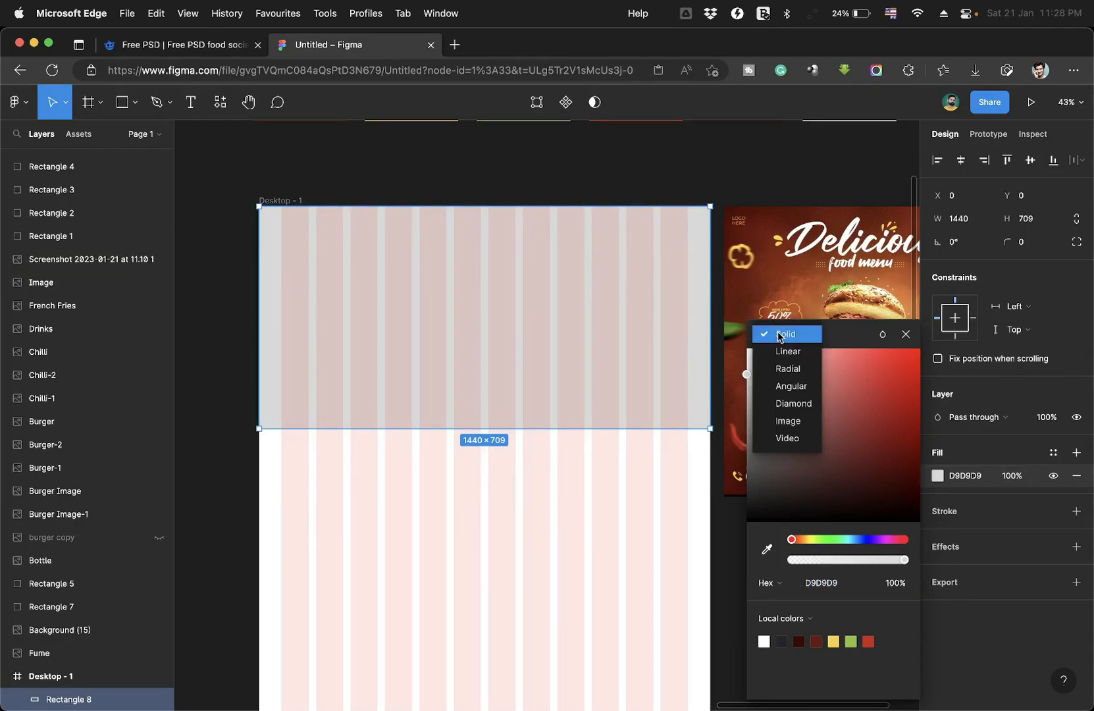
{"action": "left_click", "coordinate": [786, 368]}
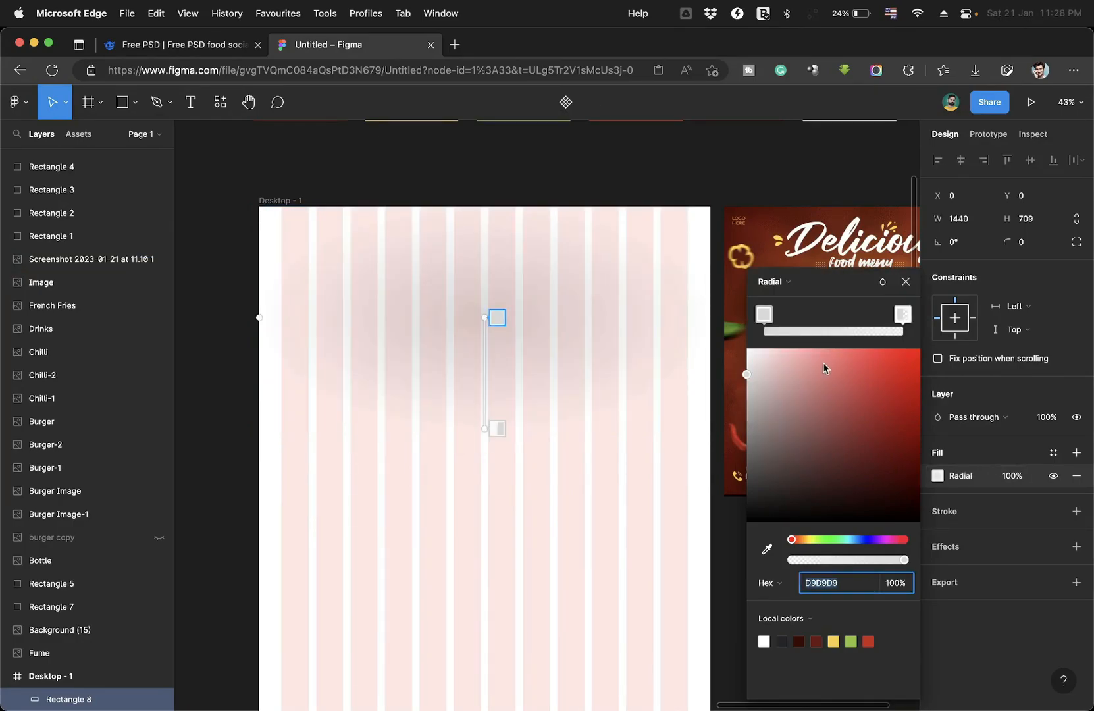
Hide the 12-column layout grid of the Desktop - 1 frame.
{"action": "left_click", "coordinate": [279, 200]}
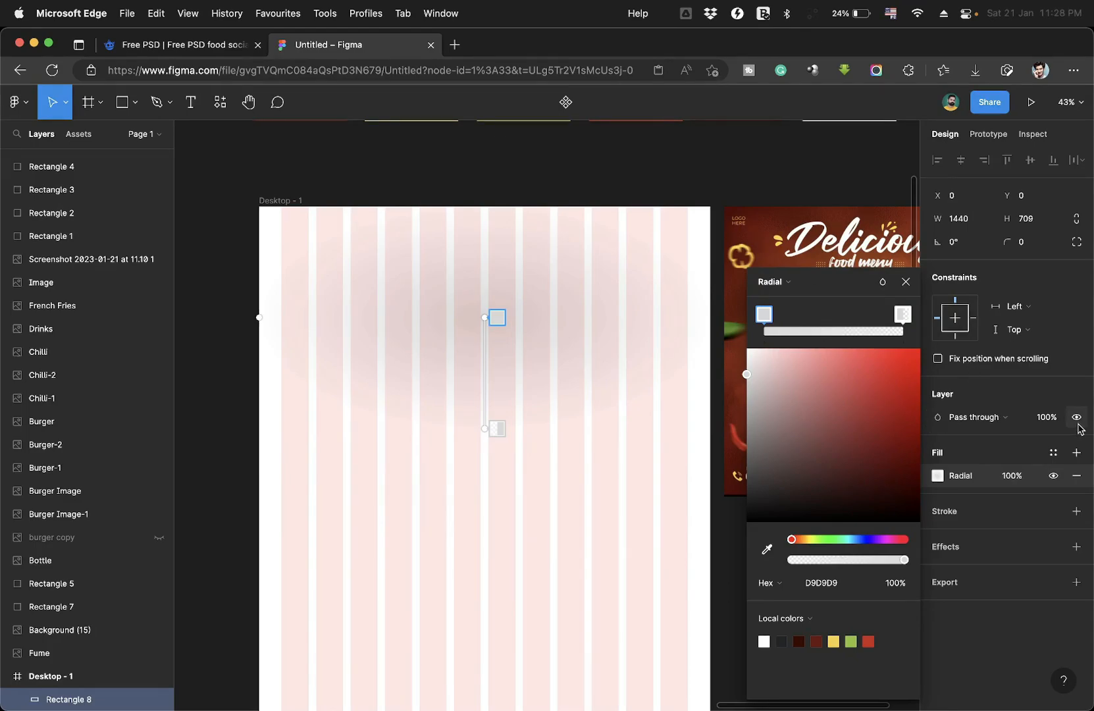
{"action": "key", "text": "Escape"}
{"action": "left_click", "coordinate": [1053, 382]}
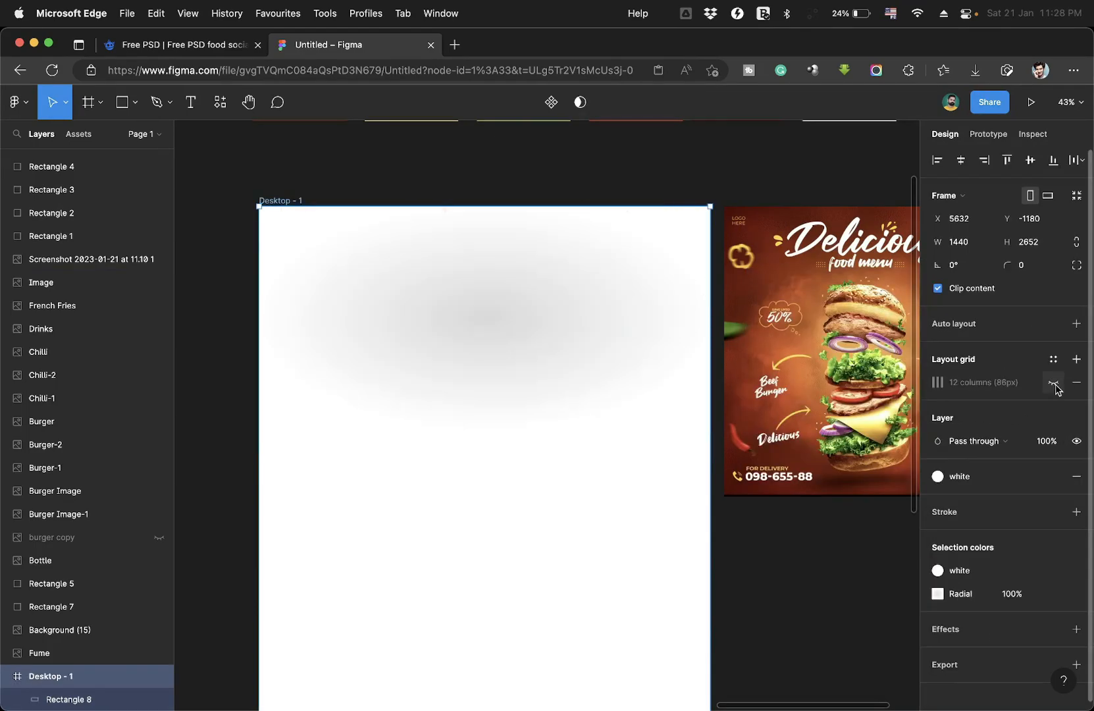
Colour the hero rectangle's radial gradient with the palette yellow at the centre stop and dark brown at the outer stop.
{"action": "left_click", "coordinate": [527, 343]}
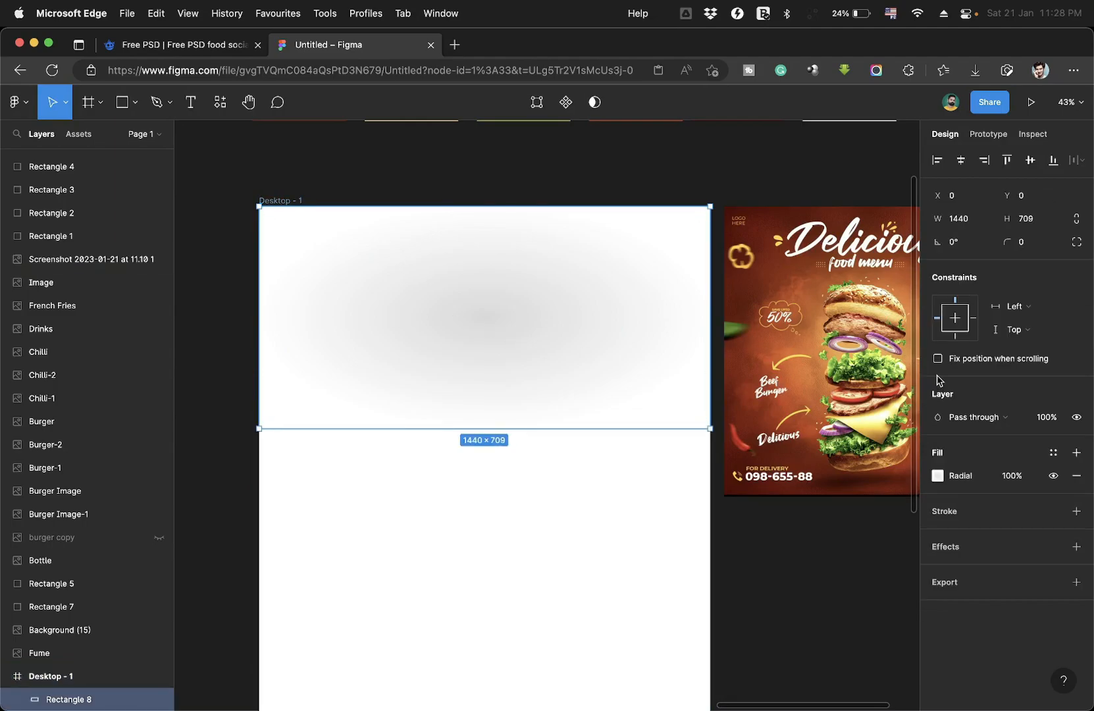
{"action": "left_click", "coordinate": [937, 475]}
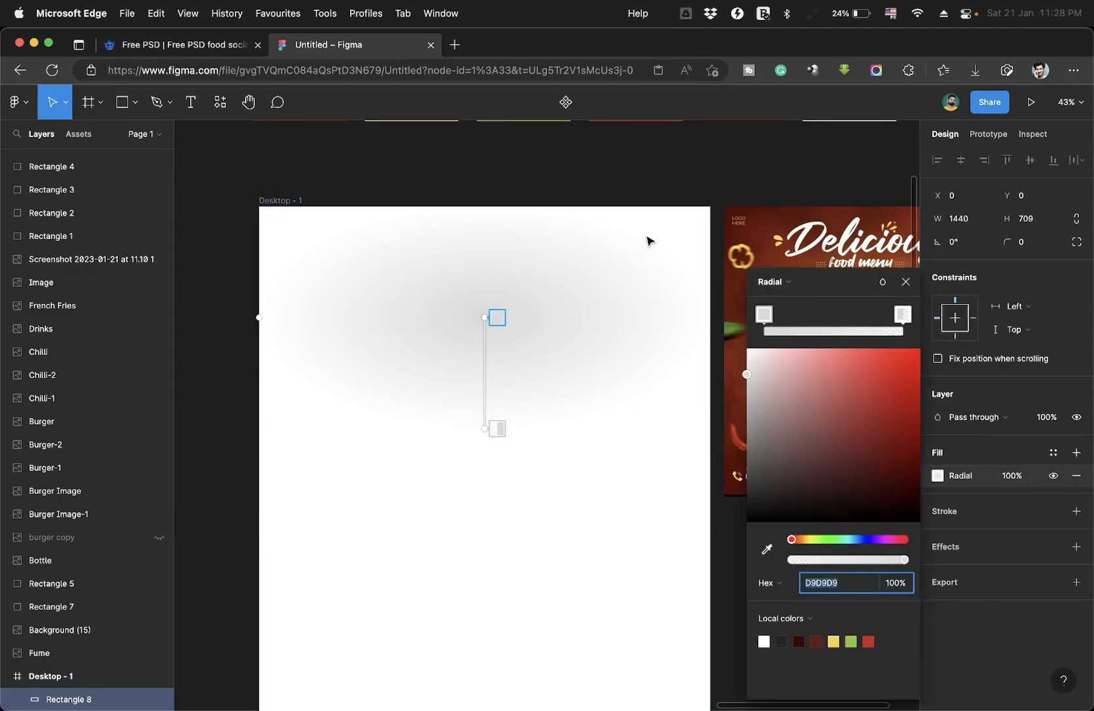
{"action": "left_click", "coordinate": [497, 317]}
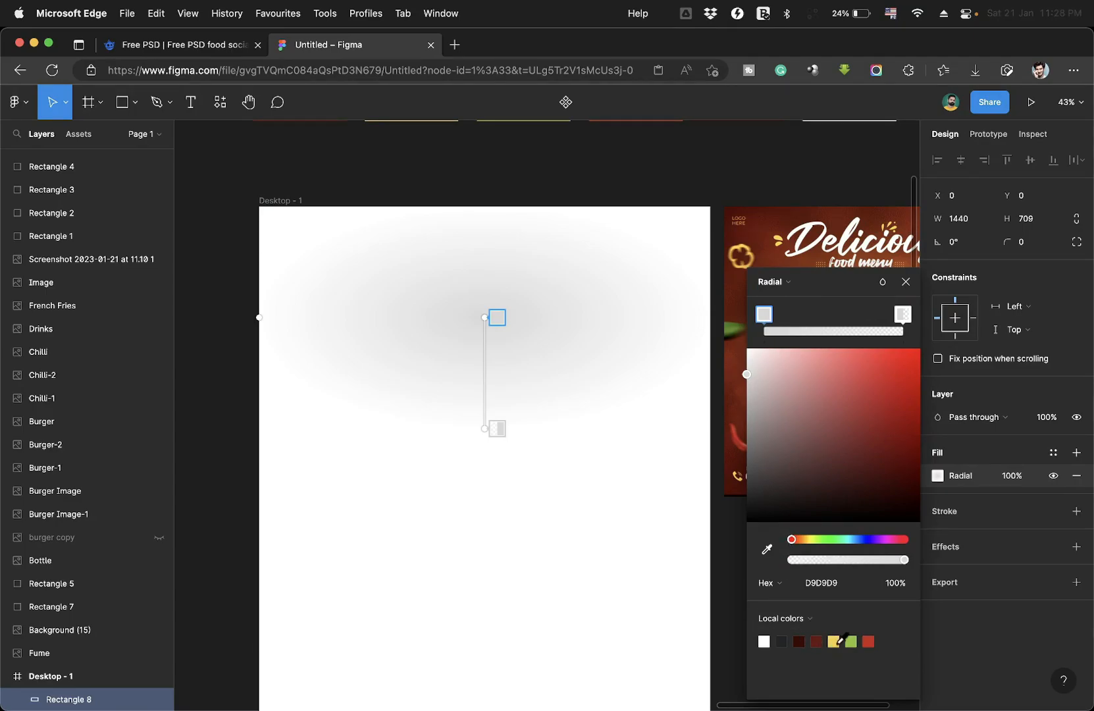
{"action": "left_click", "coordinate": [833, 641]}
{"action": "left_click", "coordinate": [498, 428]}
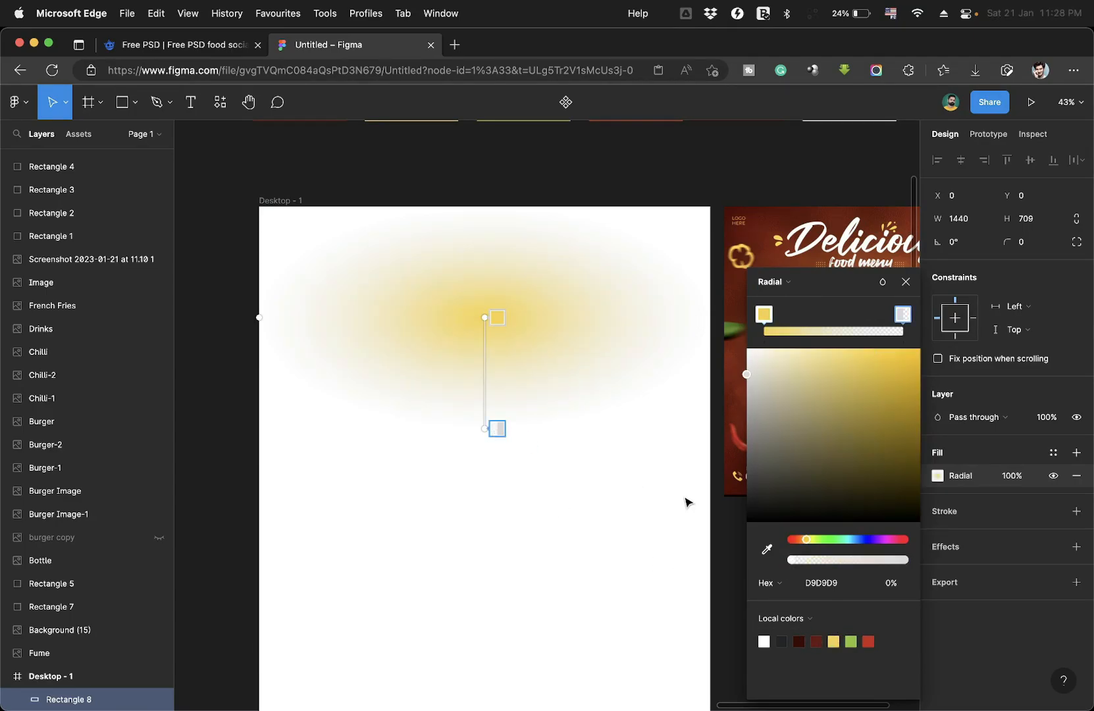
{"action": "left_click", "coordinate": [798, 640]}
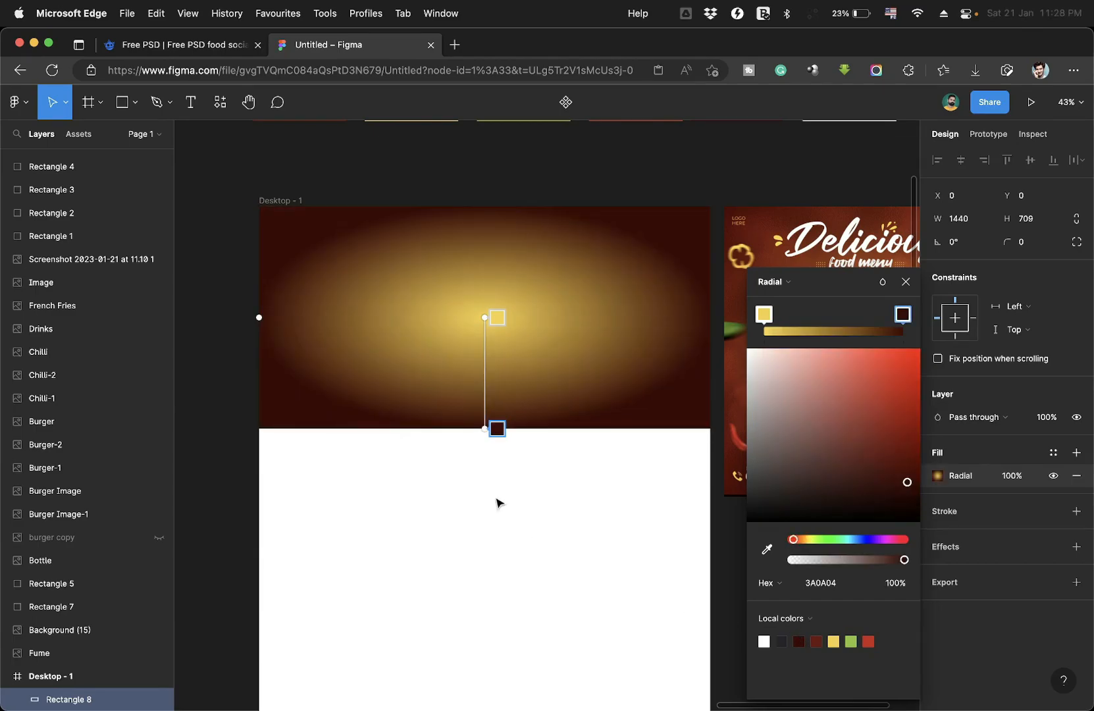
Reshape the radial gradient into a large round glow and shift its yellow centre to the right part of the hero rectangle.
{"action": "left_click_drag", "start_coordinate": [258, 316], "coordinate": [365, 316]}
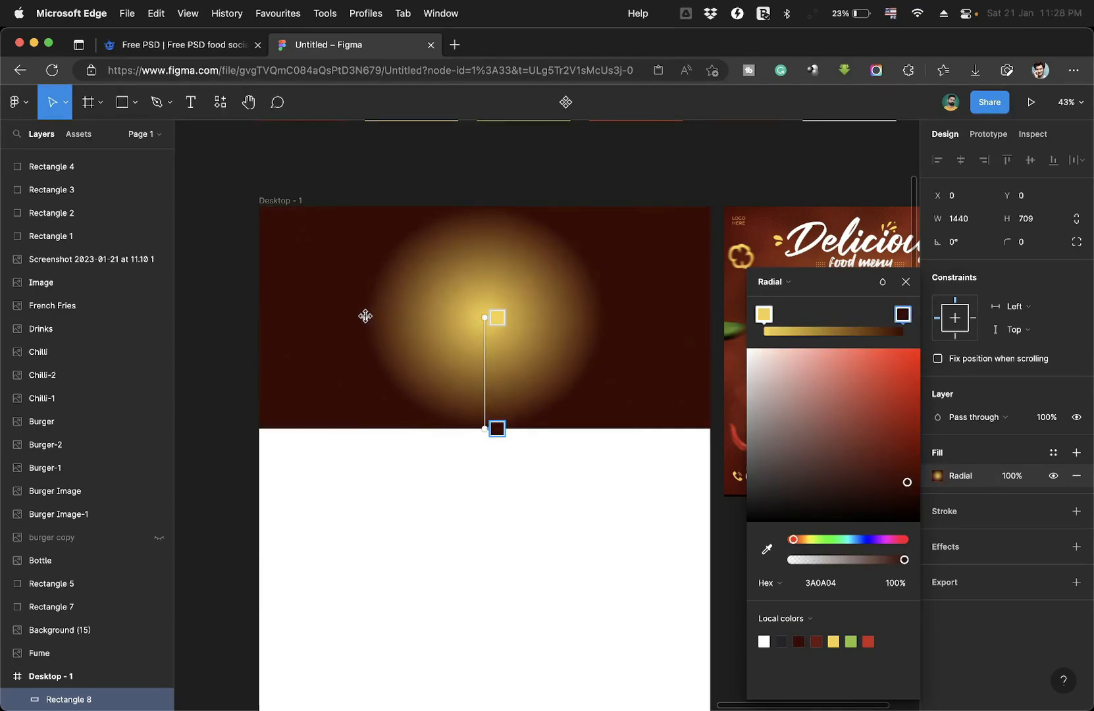
{"action": "left_click_drag", "start_coordinate": [484, 428], "coordinate": [485, 508]}
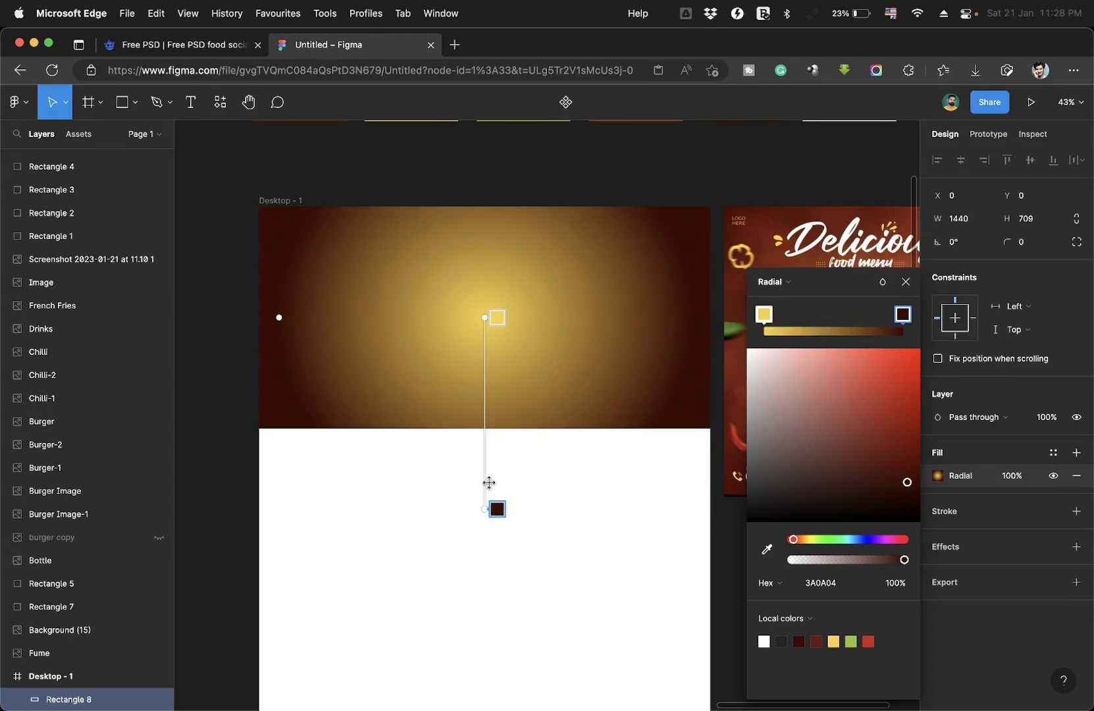
{"action": "left_click_drag", "start_coordinate": [484, 318], "coordinate": [604, 328]}
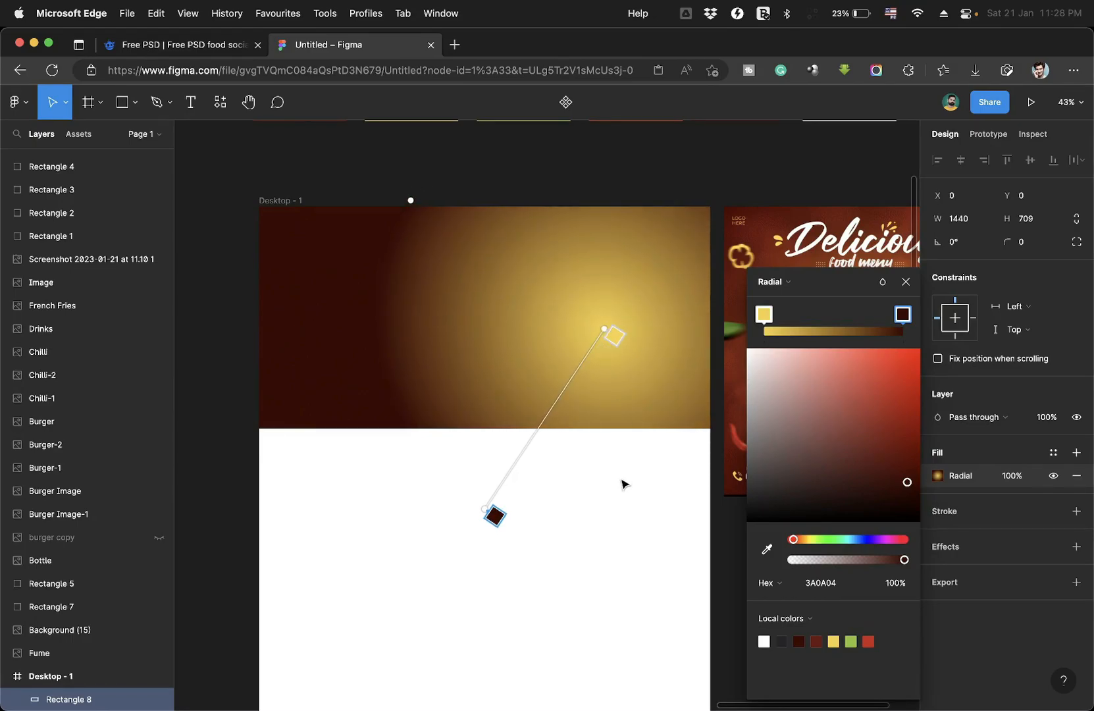
{"action": "left_click", "coordinate": [905, 283]}
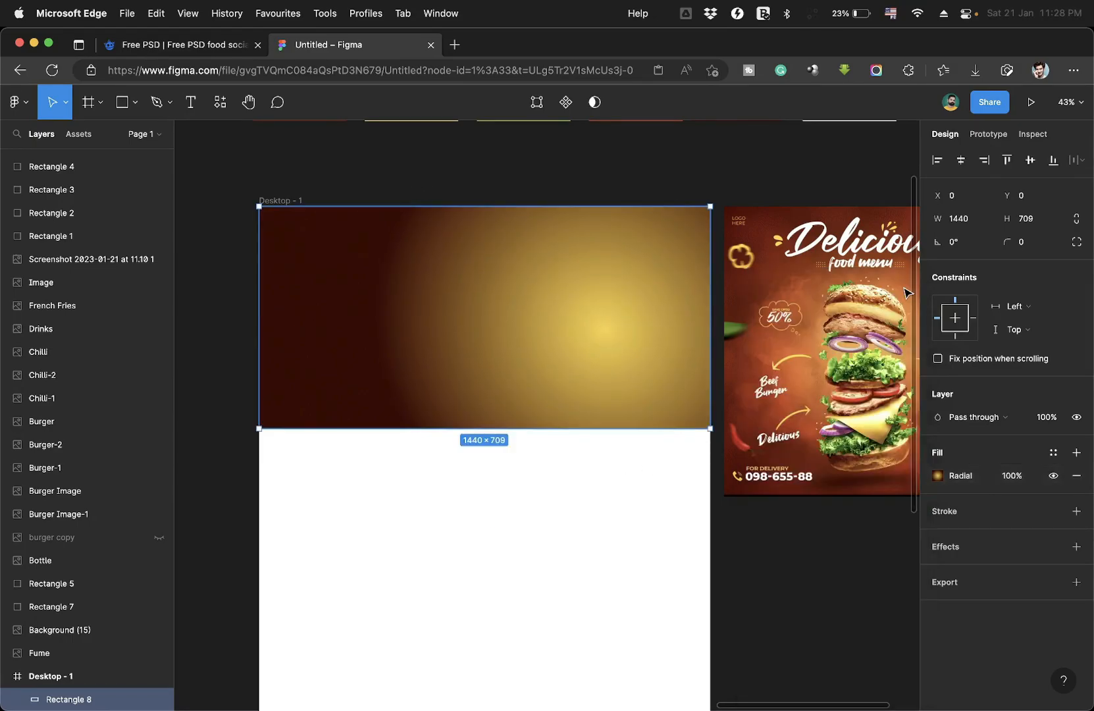
Bring the exploded burger image into the right half of the hero section, sized 496 × 665 at X 773, Y 124.
{"action": "scroll", "coordinate": [572, 340], "scroll_direction": "down", "scroll_amount": 5}
{"action": "scroll", "coordinate": [395, 362], "scroll_direction": "left", "scroll_amount": 5}
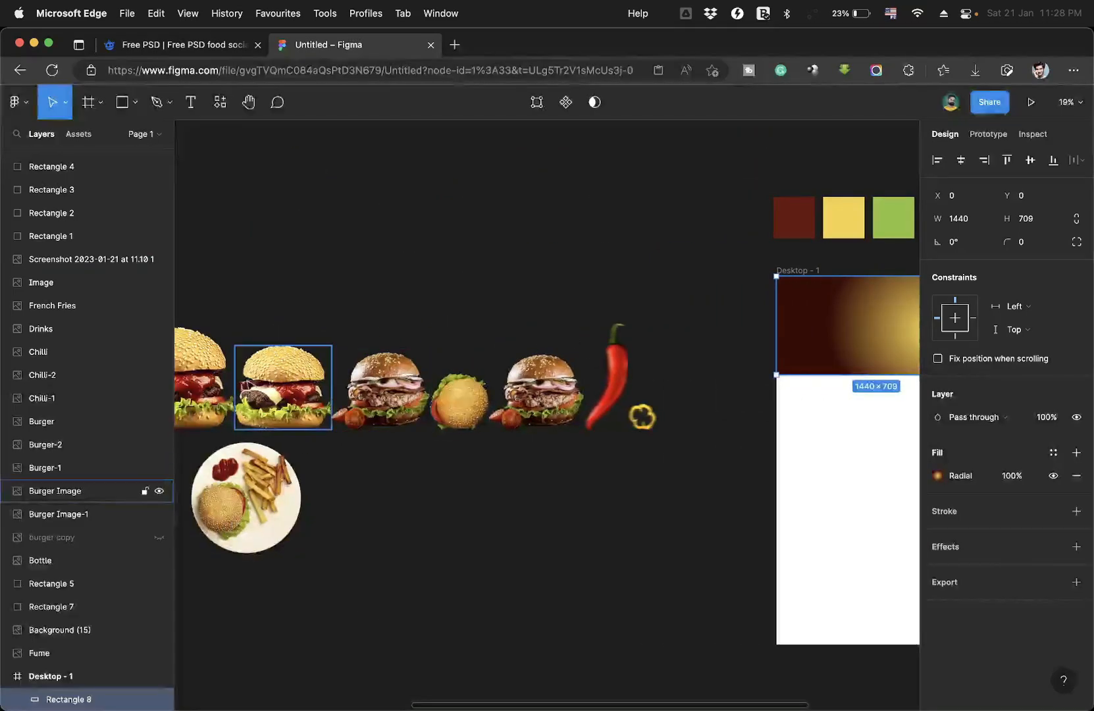
{"action": "scroll", "coordinate": [246, 383], "scroll_direction": "left", "scroll_amount": 5}
{"action": "scroll", "coordinate": [245, 376], "scroll_direction": "down", "scroll_amount": 4}
{"action": "left_click_drag", "start_coordinate": [266, 360], "coordinate": [725, 355]}
{"action": "scroll", "coordinate": [724, 355], "scroll_direction": "up", "scroll_amount": 10}
{"action": "left_click_drag", "start_coordinate": [521, 574], "coordinate": [550, 495]}
{"action": "scroll", "coordinate": [617, 422], "scroll_direction": "up", "scroll_amount": 1}
{"action": "left_click_drag", "start_coordinate": [617, 423], "coordinate": [641, 430]}
{"action": "scroll", "coordinate": [537, 281], "scroll_direction": "left", "scroll_amount": 3}
{"action": "scroll", "coordinate": [537, 281], "scroll_direction": "up", "scroll_amount": 1}
{"action": "scroll", "coordinate": [562, 302], "scroll_direction": "right", "scroll_amount": 1}
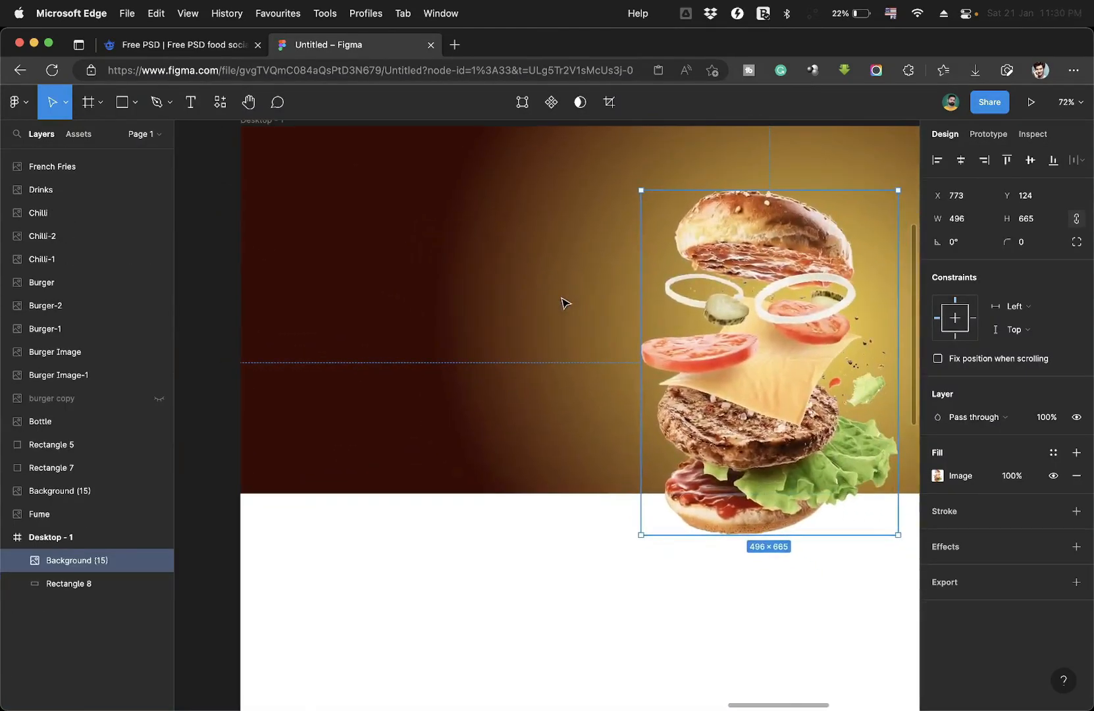
Bring the Fume smoke image from the collected food assets into the Desktop - 1 frame.
{"action": "scroll", "coordinate": [542, 314], "scroll_direction": "right", "scroll_amount": 10}
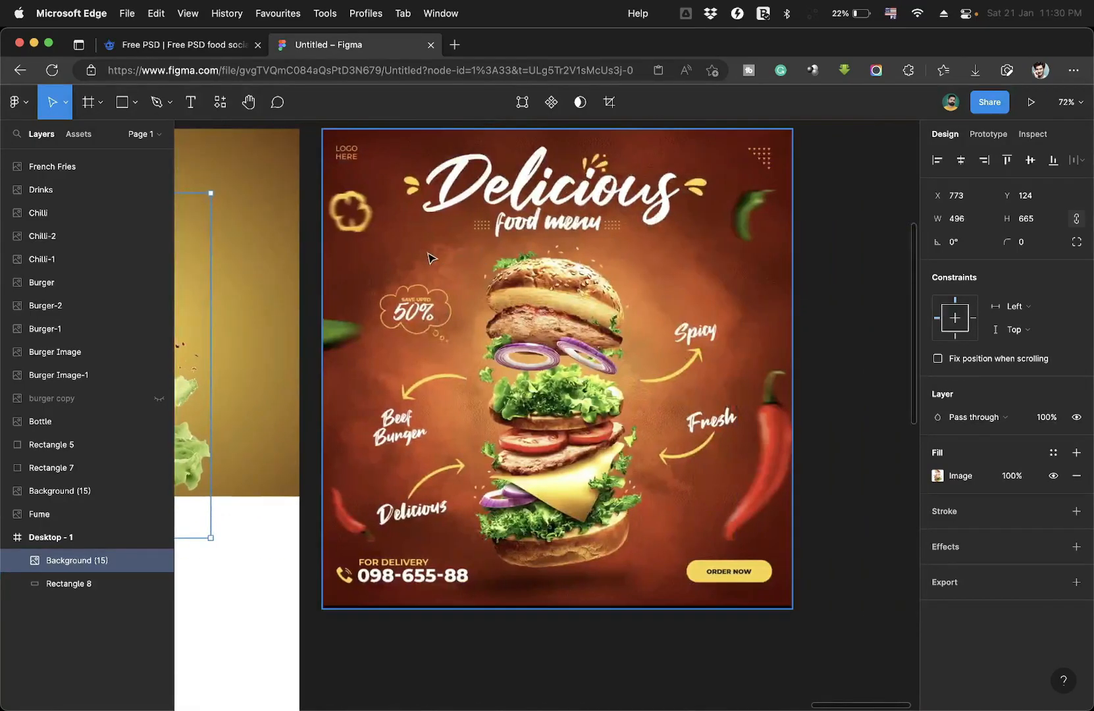
{"action": "scroll", "coordinate": [427, 256], "scroll_direction": "left", "scroll_amount": 10}
{"action": "scroll", "coordinate": [427, 257], "scroll_direction": "down", "scroll_amount": 5}
{"action": "scroll", "coordinate": [427, 256], "scroll_direction": "left", "scroll_amount": 10}
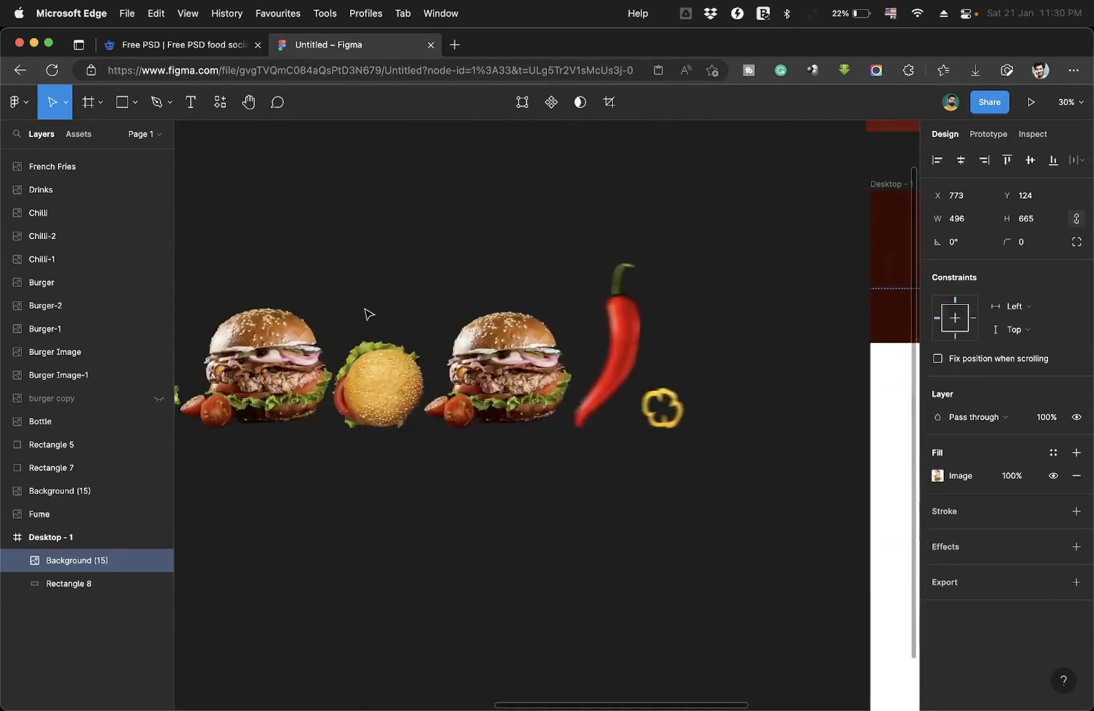
{"action": "scroll", "coordinate": [396, 292], "scroll_direction": "left", "scroll_amount": 10}
{"action": "scroll", "coordinate": [395, 292], "scroll_direction": "down", "scroll_amount": 3}
{"action": "left_click_drag", "start_coordinate": [185, 435], "coordinate": [809, 458]}
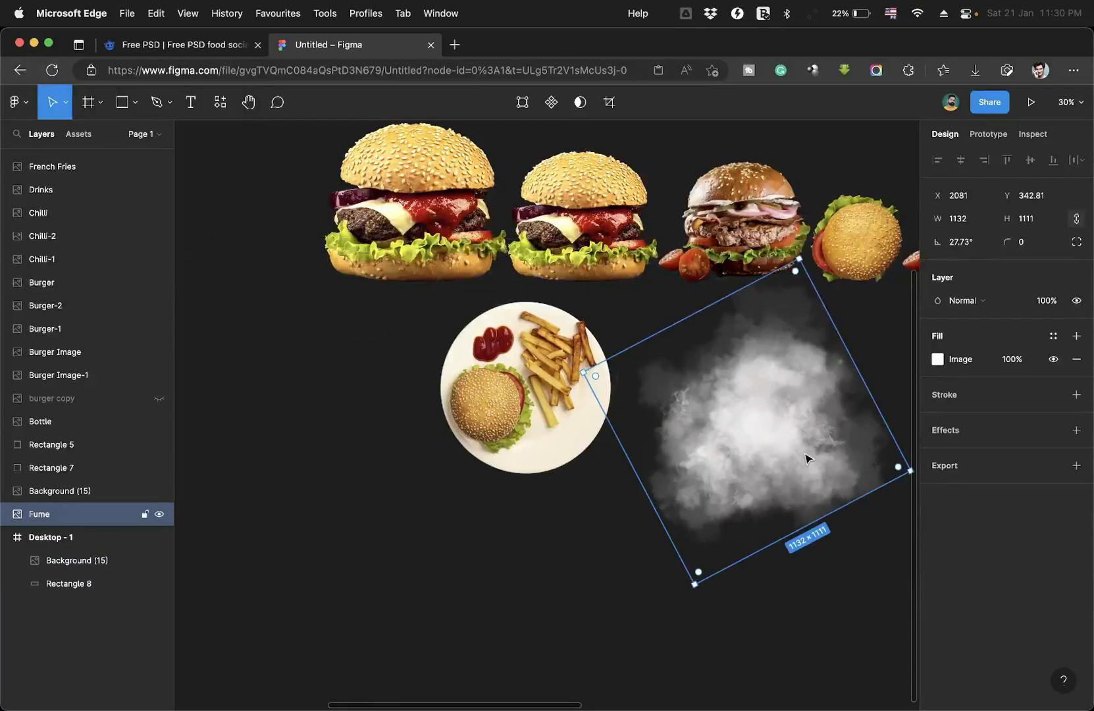
{"action": "scroll", "coordinate": [807, 457], "scroll_direction": "right", "scroll_amount": 10}
{"action": "scroll", "coordinate": [508, 451], "scroll_direction": "down", "scroll_amount": 5}
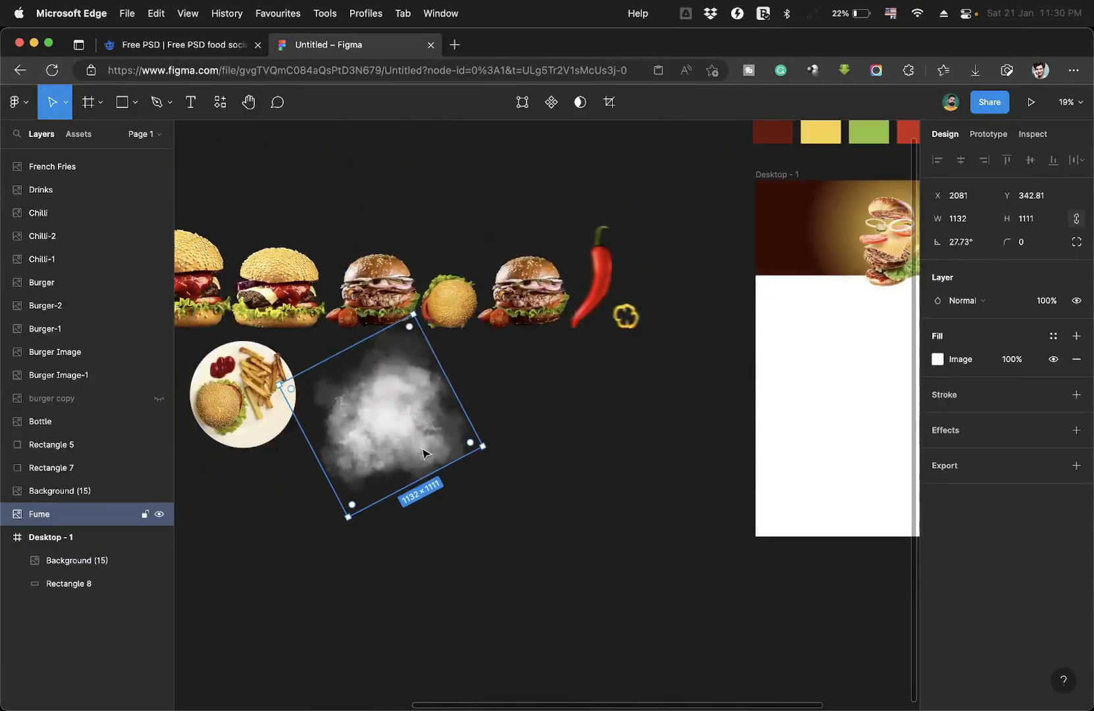
{"action": "left_click_drag", "start_coordinate": [404, 387], "coordinate": [800, 411]}
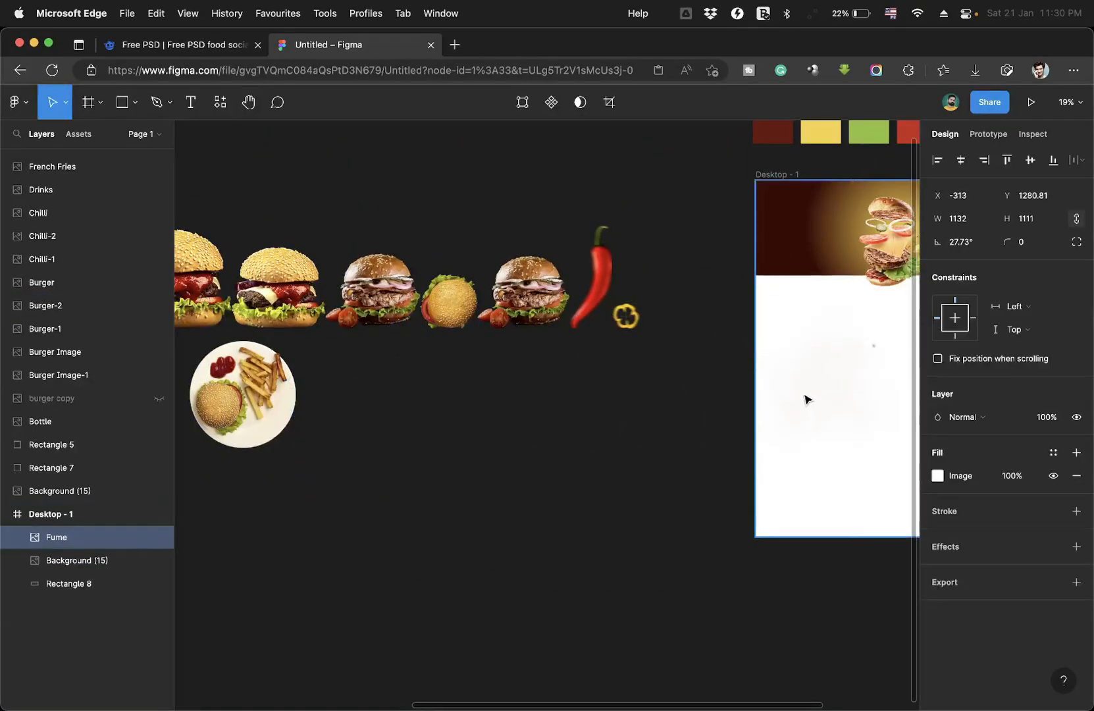
Position the Fume image over the hero's right half at X 172, Y 192.81 and send it behind the burger image.
{"action": "scroll", "coordinate": [737, 395], "scroll_direction": "right", "scroll_amount": 5}
{"action": "scroll", "coordinate": [737, 396], "scroll_direction": "up", "scroll_amount": 2}
{"action": "left_click_drag", "start_coordinate": [530, 458], "coordinate": [585, 317]}
{"action": "key", "text": "super+bracketleft"}
{"action": "scroll", "coordinate": [595, 313], "scroll_direction": "up", "scroll_amount": 5}
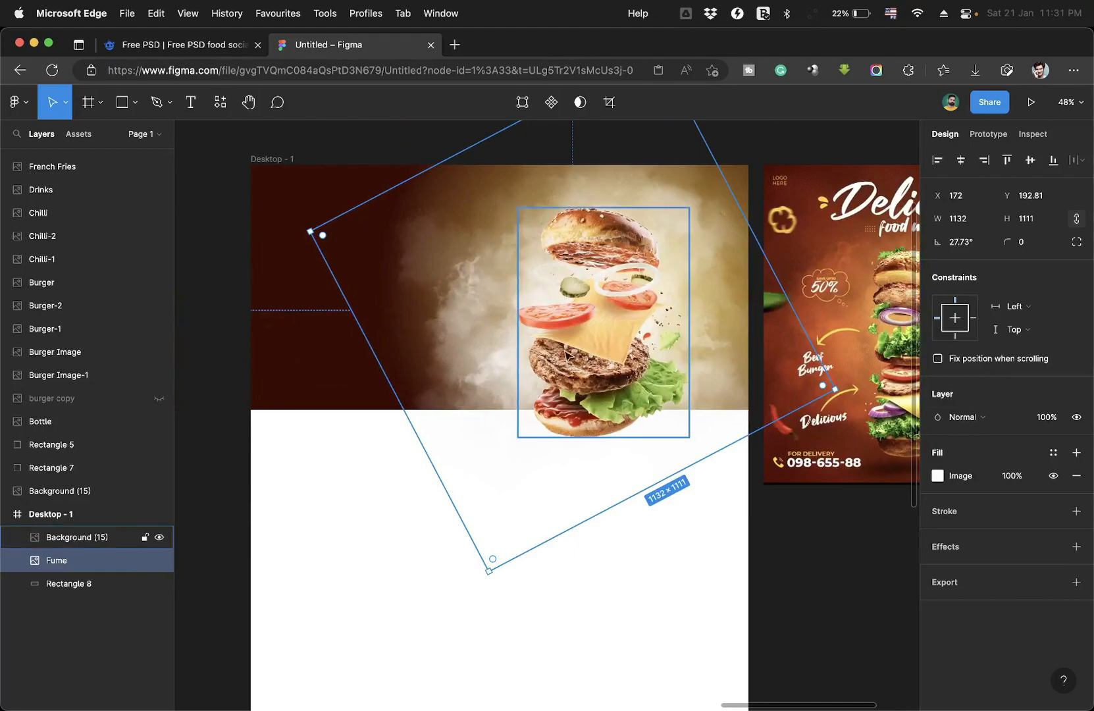
Set the Fume image's blend mode to Overlay.
{"action": "left_click", "coordinate": [973, 418]}
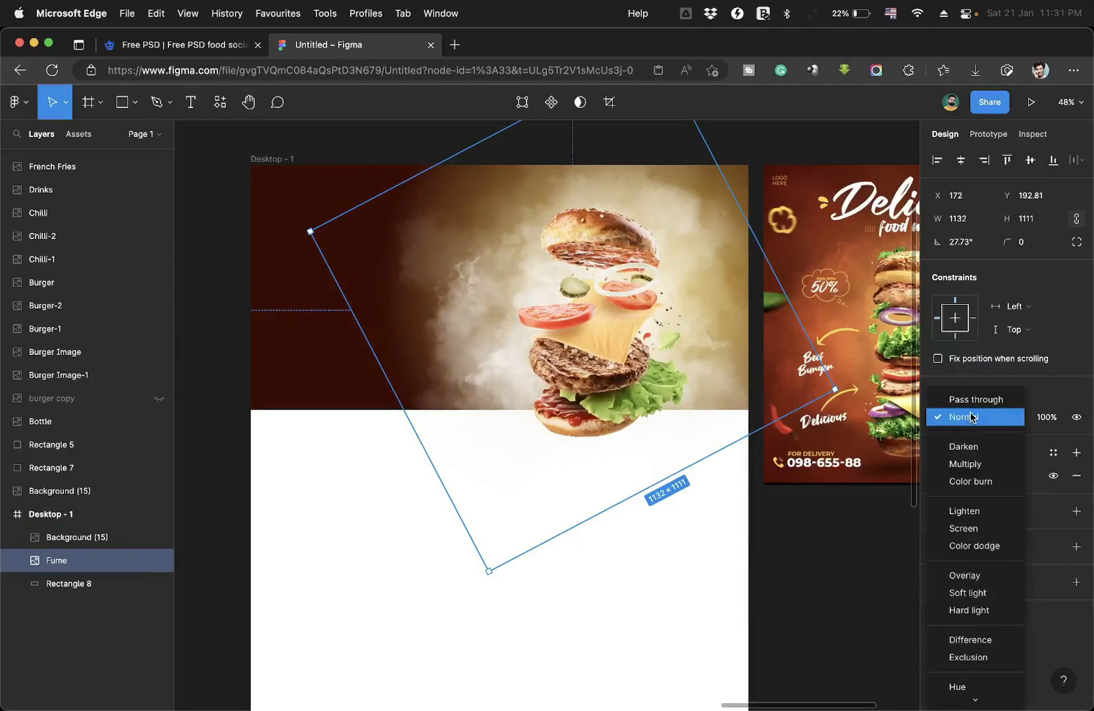
{"action": "left_click", "coordinate": [966, 574]}
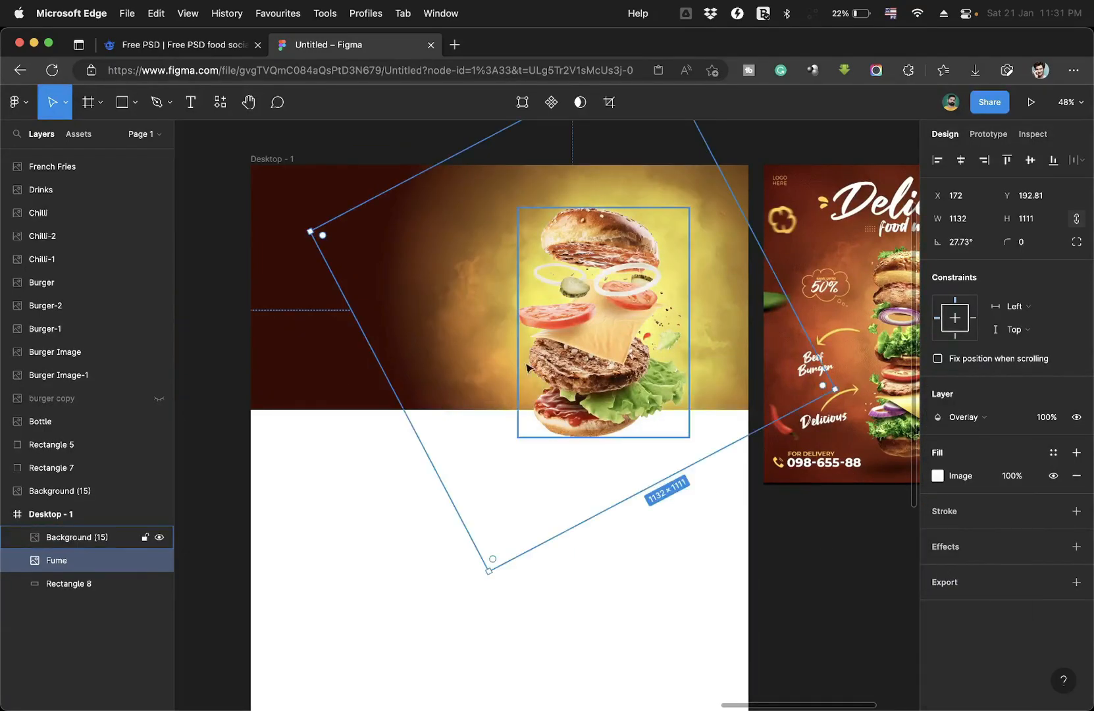
{"action": "scroll", "coordinate": [505, 351], "scroll_direction": "up", "scroll_amount": 2}
{"action": "scroll", "coordinate": [505, 350], "scroll_direction": "down", "scroll_amount": 3}
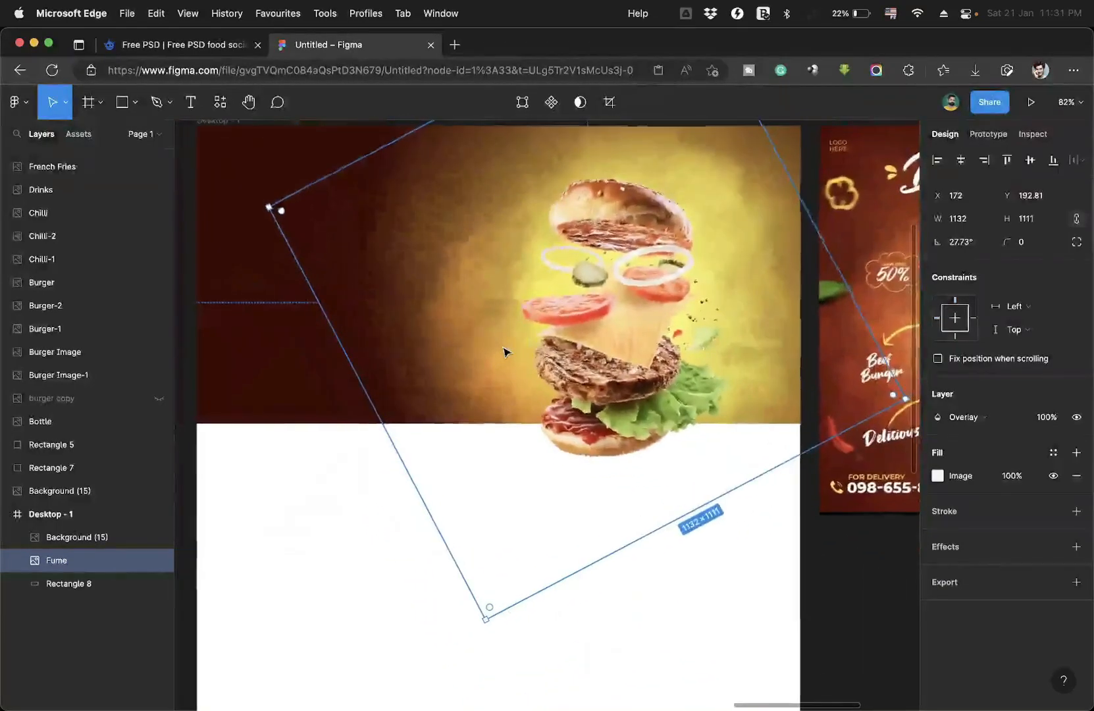
Shift the hue of the hero gradient's centre stop from yellow to an orange of about F88747.
{"action": "left_click", "coordinate": [259, 209]}
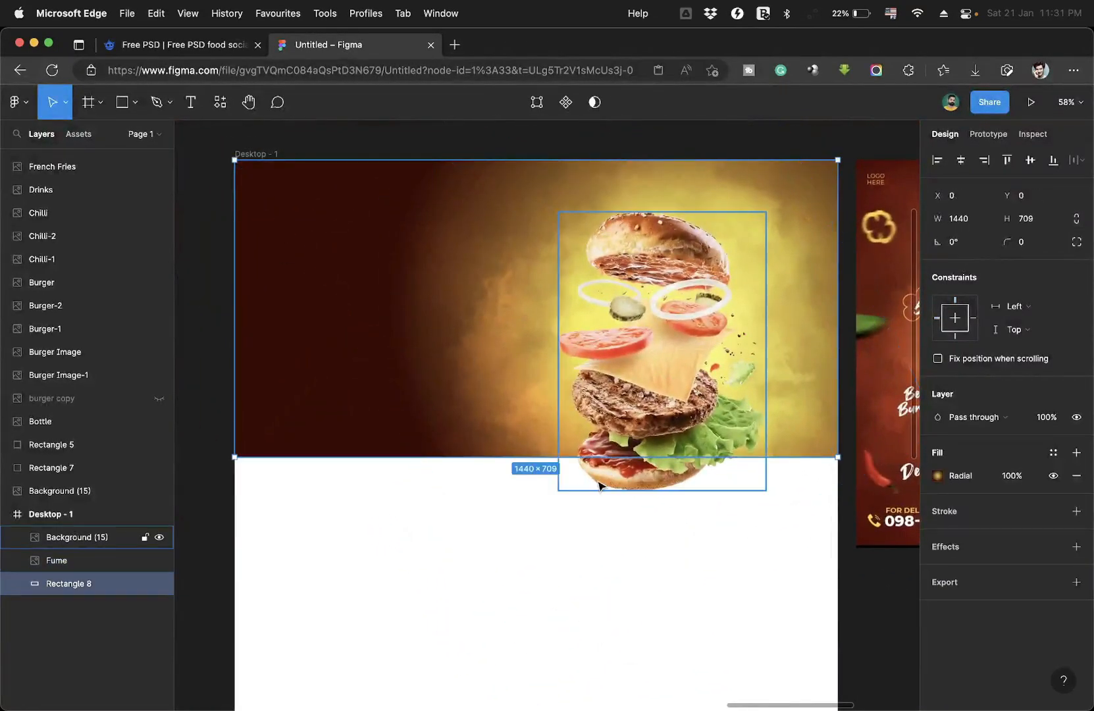
{"action": "left_click", "coordinate": [937, 475]}
{"action": "left_click", "coordinate": [762, 317]}
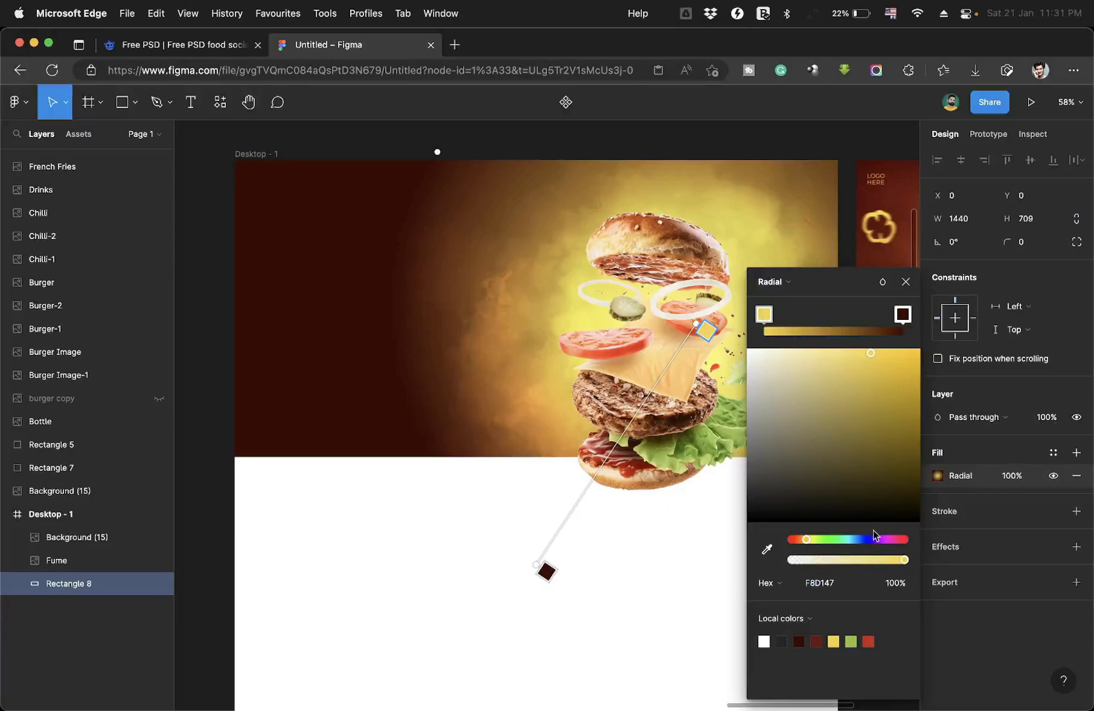
{"action": "left_click_drag", "start_coordinate": [808, 543], "coordinate": [801, 546]}
{"action": "left_click_drag", "start_coordinate": [801, 543], "coordinate": [798, 543]}
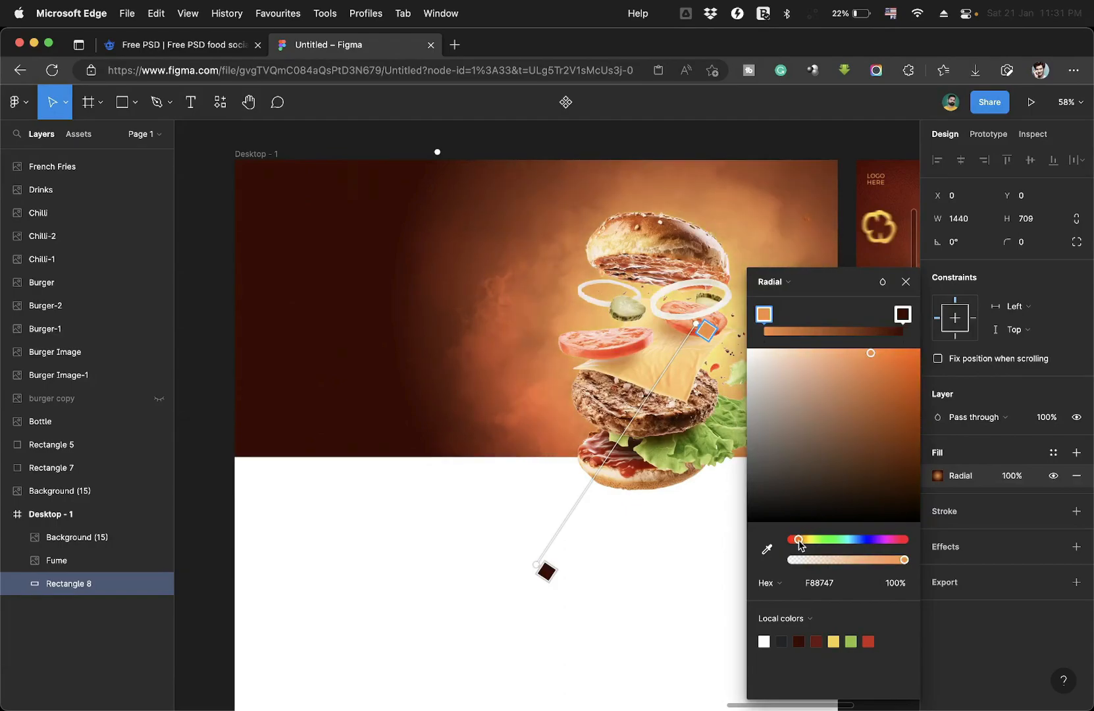
{"action": "left_click_drag", "start_coordinate": [798, 544], "coordinate": [798, 543]}
{"action": "left_click", "coordinate": [905, 281]}
Lock the exploded burger image in the hero section.
{"action": "left_click", "coordinate": [619, 586]}
{"action": "scroll", "coordinate": [619, 586], "scroll_direction": "up", "scroll_amount": 3}
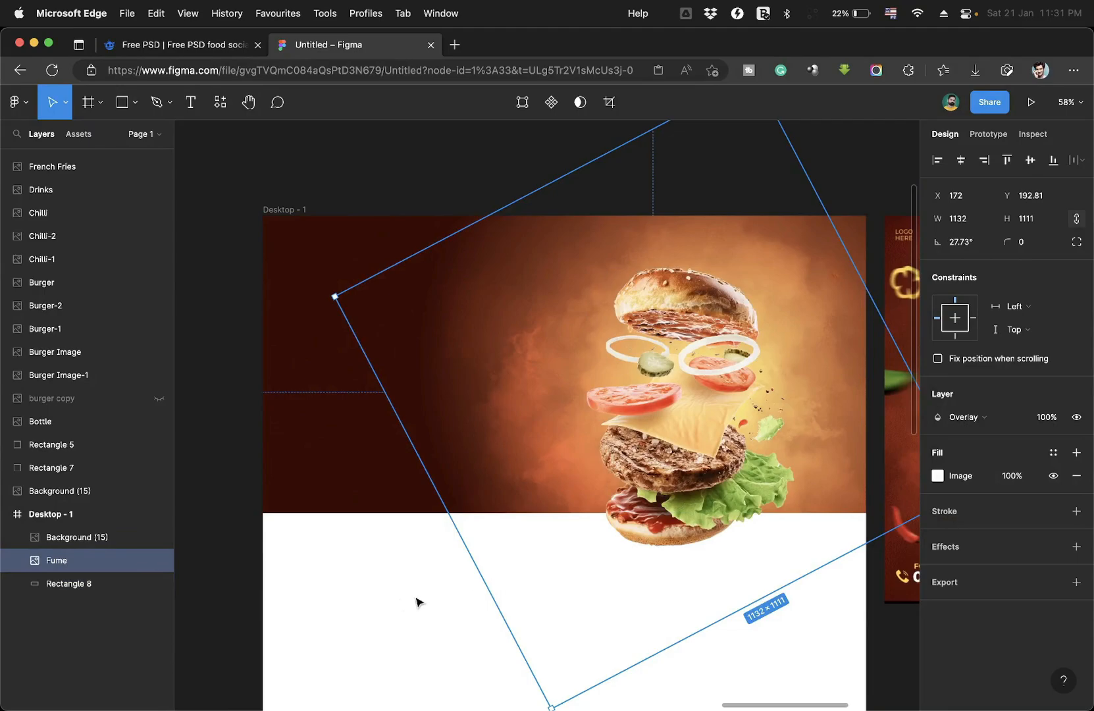
{"action": "left_click", "coordinate": [434, 598]}
{"action": "left_click", "coordinate": [669, 520]}
{"action": "scroll", "coordinate": [669, 520], "scroll_direction": "up", "scroll_amount": 2}
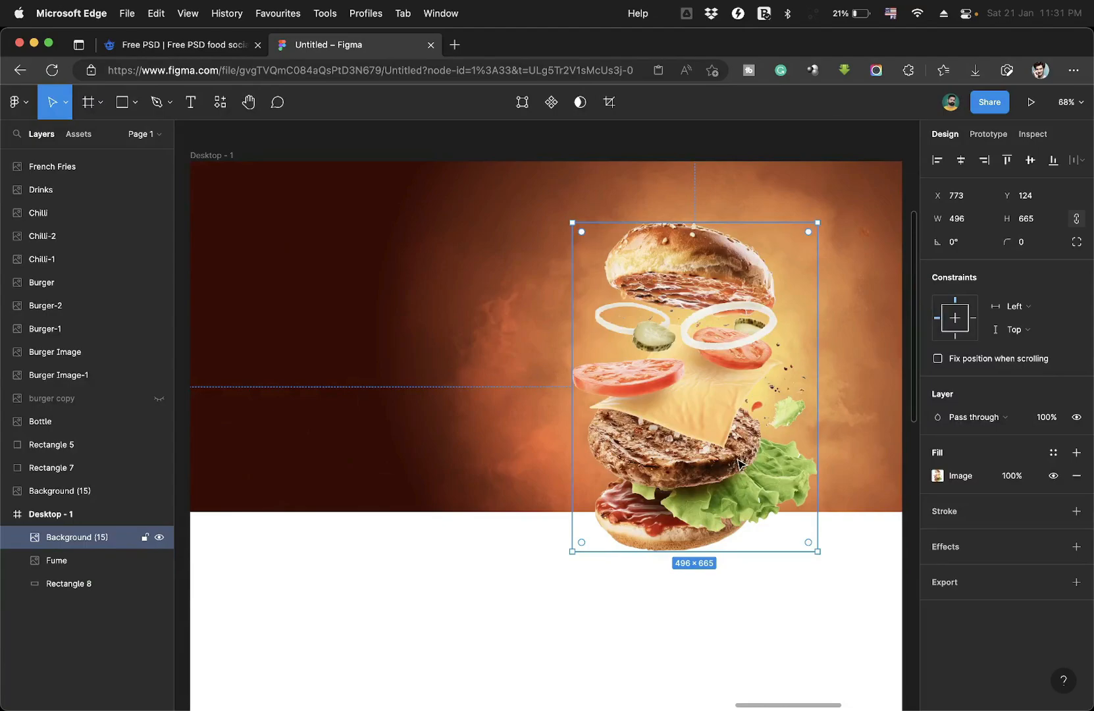
{"action": "key", "text": "super+shift+l"}
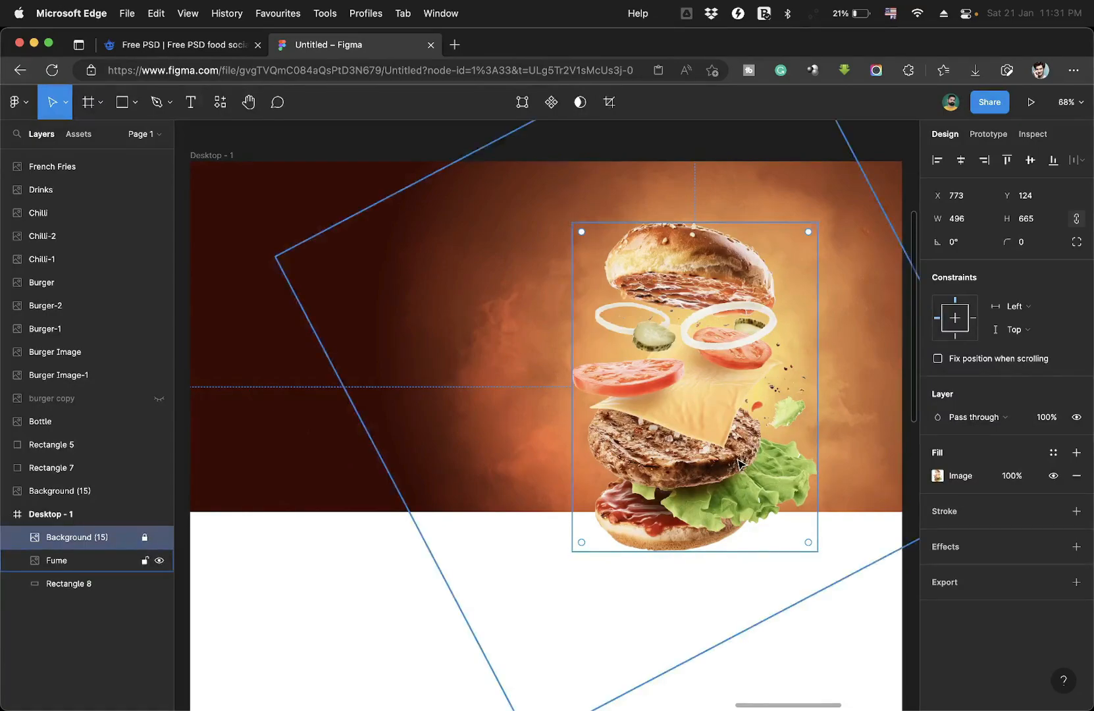
Lock the Fume smoke image in the hero section.
{"action": "left_click", "coordinate": [514, 381]}
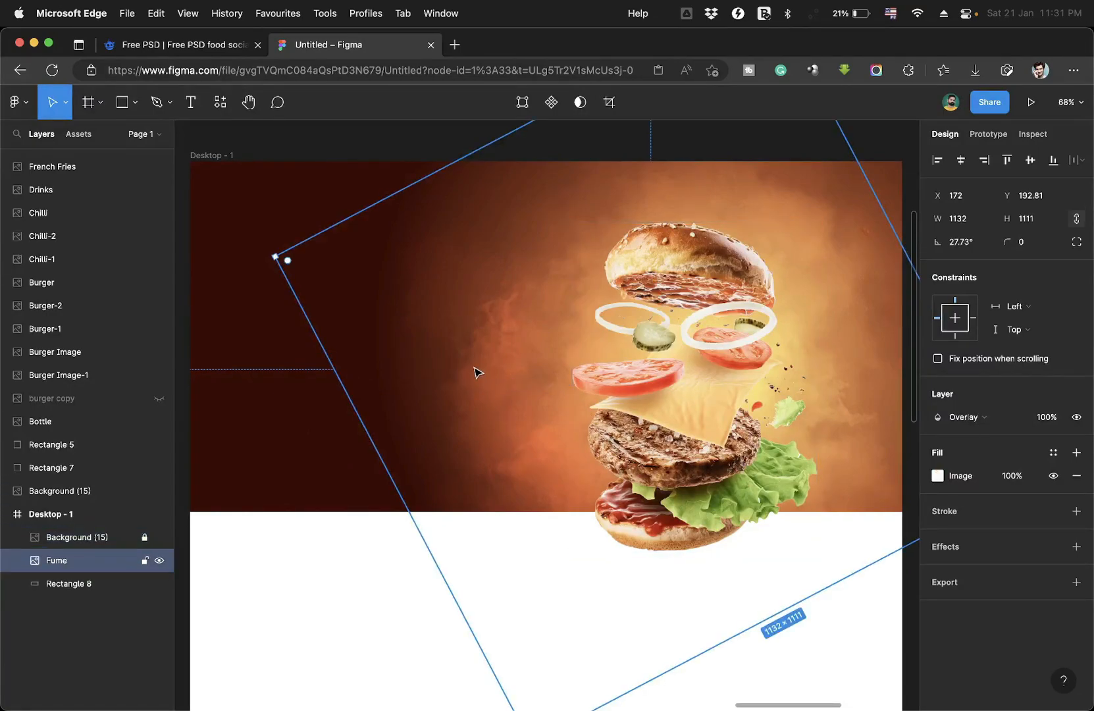
{"action": "key", "text": "super+shift+l"}
{"action": "left_click", "coordinate": [563, 359]}
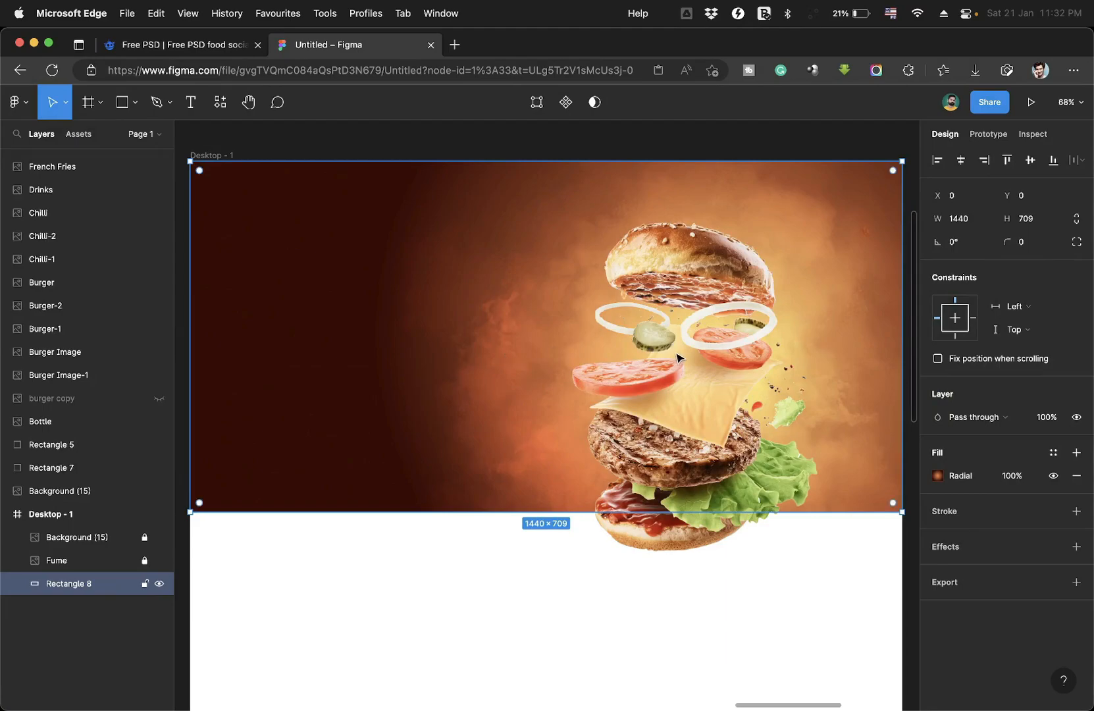
Add the logo text "Burger Farm" at font size 32 in the hero's upper-left corner, at X 150, Y 36.
{"action": "scroll", "coordinate": [679, 358], "scroll_direction": "up", "scroll_amount": 1}
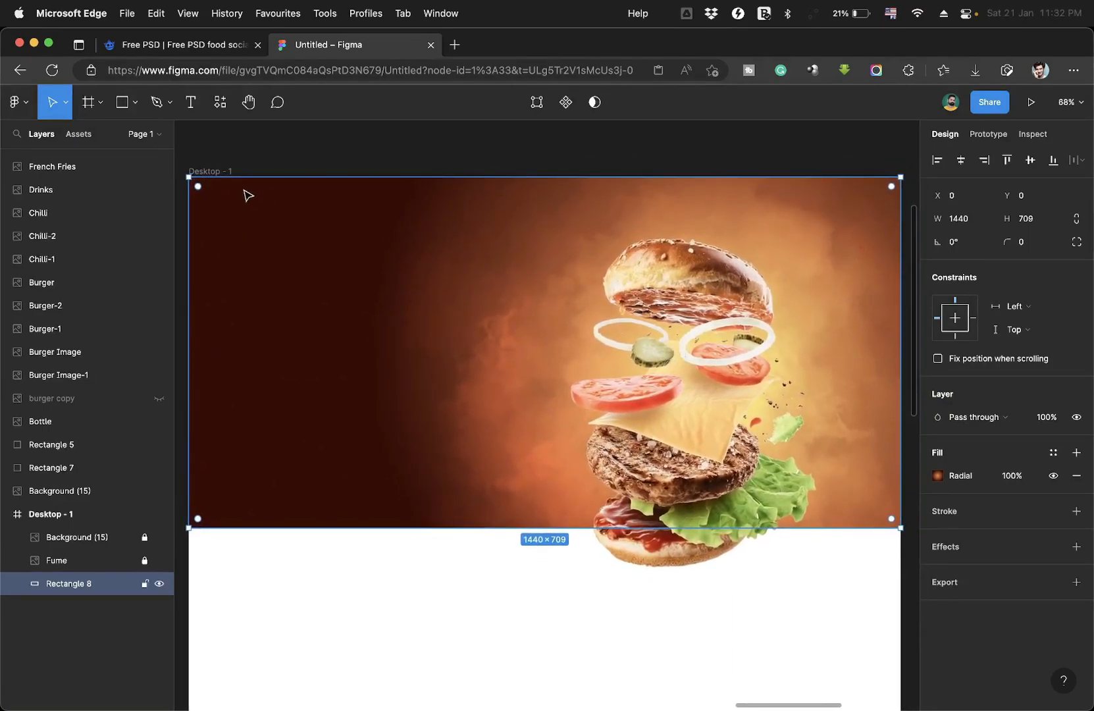
{"action": "left_click", "coordinate": [189, 106]}
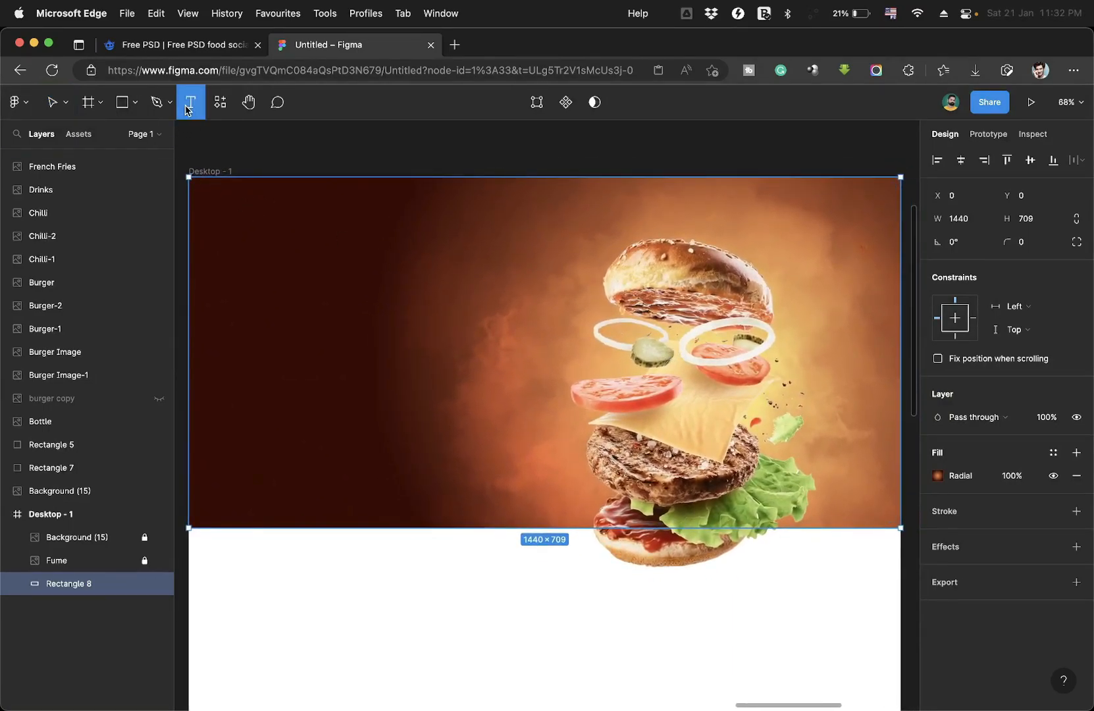
{"action": "left_click", "coordinate": [270, 208]}
{"action": "type", "text": "Burger"}
{"action": "left_click", "coordinate": [1028, 502]}
{"action": "type", "text": "32"}
{"action": "key", "text": "Return"}
{"action": "scroll", "coordinate": [395, 245], "scroll_direction": "left", "scroll_amount": 1}
{"action": "left_click_drag", "start_coordinate": [376, 240], "coordinate": [369, 227]}
Insert a burger icon onto the canvas using the Iconify plugin.
{"action": "key", "text": "shift+i"}
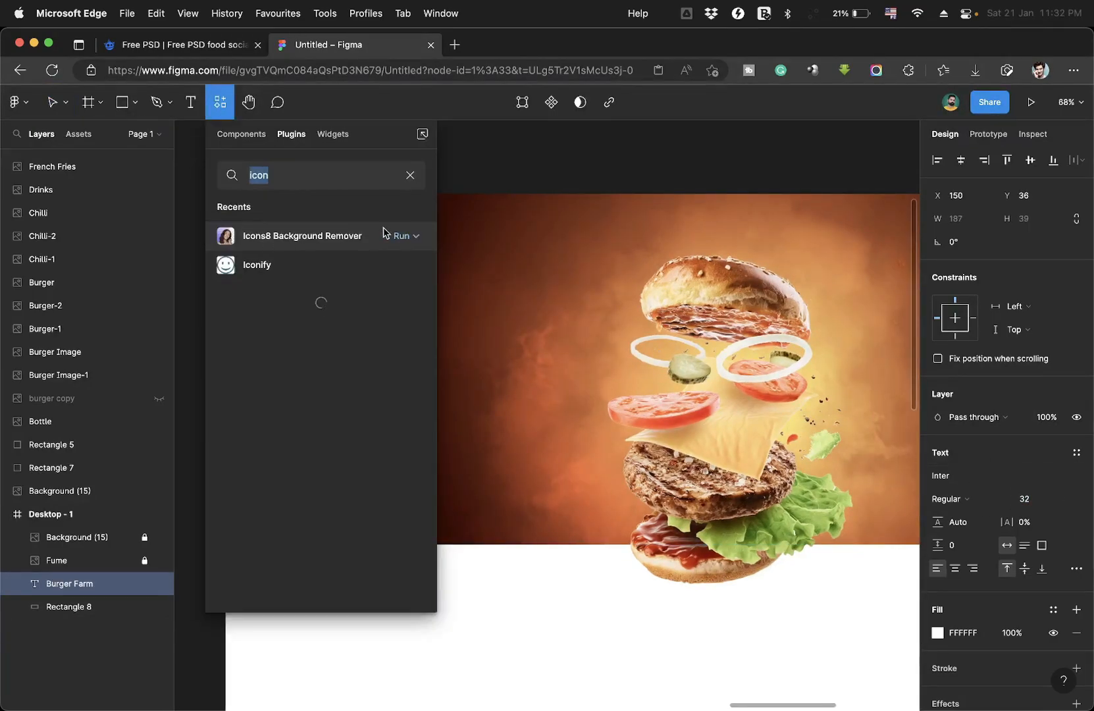
{"action": "left_click", "coordinate": [260, 265]}
{"action": "left_click", "coordinate": [318, 331]}
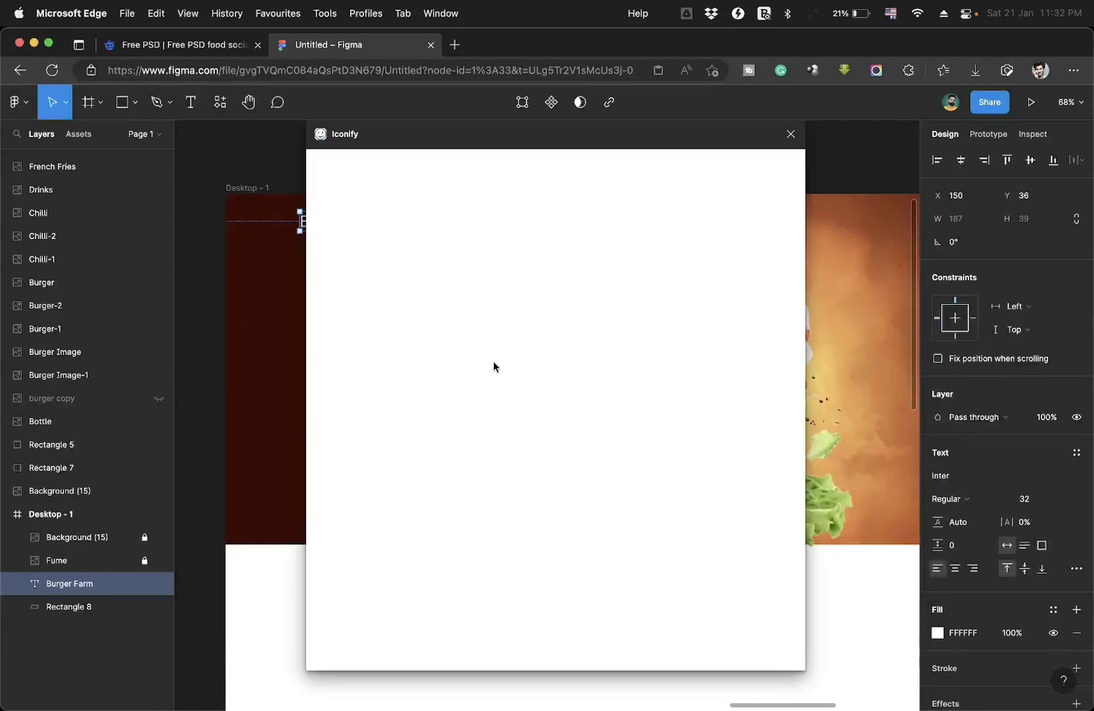
{"action": "left_click_drag", "start_coordinate": [427, 583], "coordinate": [251, 458]}
{"action": "left_click", "coordinate": [790, 134]}
Move the burger icon onto the dark hero area and apply the white colour style to it.
{"action": "left_click_drag", "start_coordinate": [304, 437], "coordinate": [420, 334]}
{"action": "scroll", "coordinate": [1007, 526], "scroll_direction": "down", "scroll_amount": 3}
{"action": "left_click", "coordinate": [1053, 603]}
{"action": "left_click", "coordinate": [784, 659]}
Place the burger icon directly left of the Burger Farm text and group the two as a logo.
{"action": "left_click_drag", "start_coordinate": [431, 419], "coordinate": [279, 221]}
{"action": "left_click", "coordinate": [346, 221], "text": "shift"}
{"action": "key", "text": "super+g"}
Show the 12-column layout grid on the Desktop - 1 frame.
{"action": "scroll", "coordinate": [275, 334], "scroll_direction": "down", "scroll_amount": 3}
{"action": "left_click", "coordinate": [271, 225]}
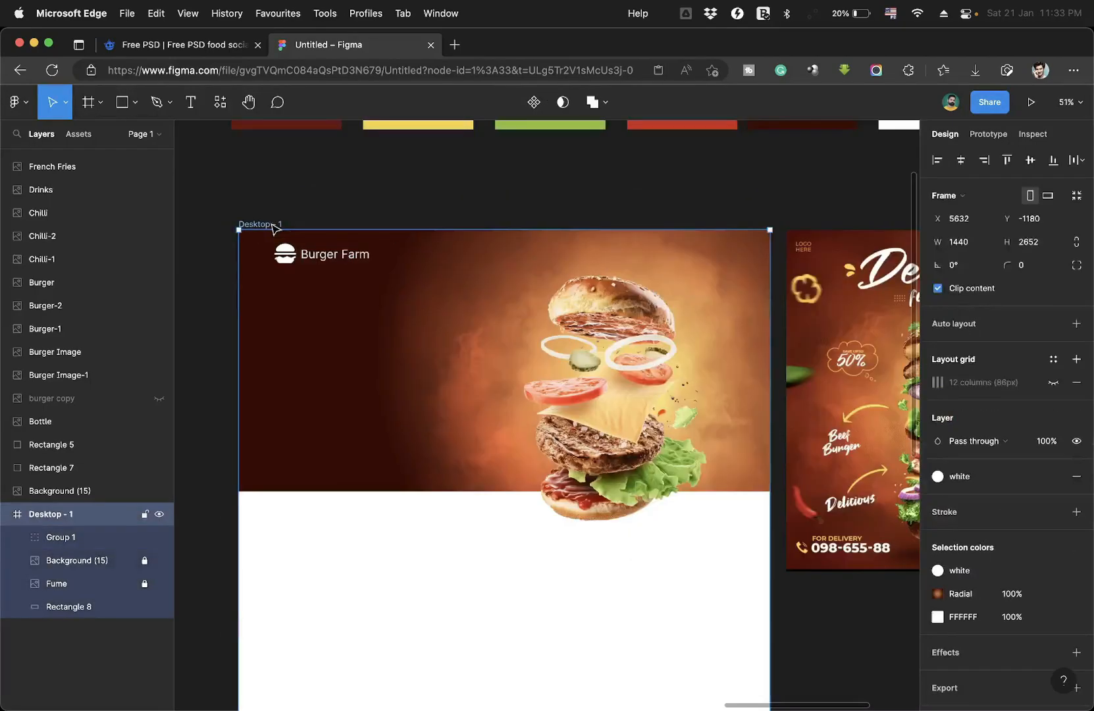
{"action": "left_click", "coordinate": [1053, 382]}
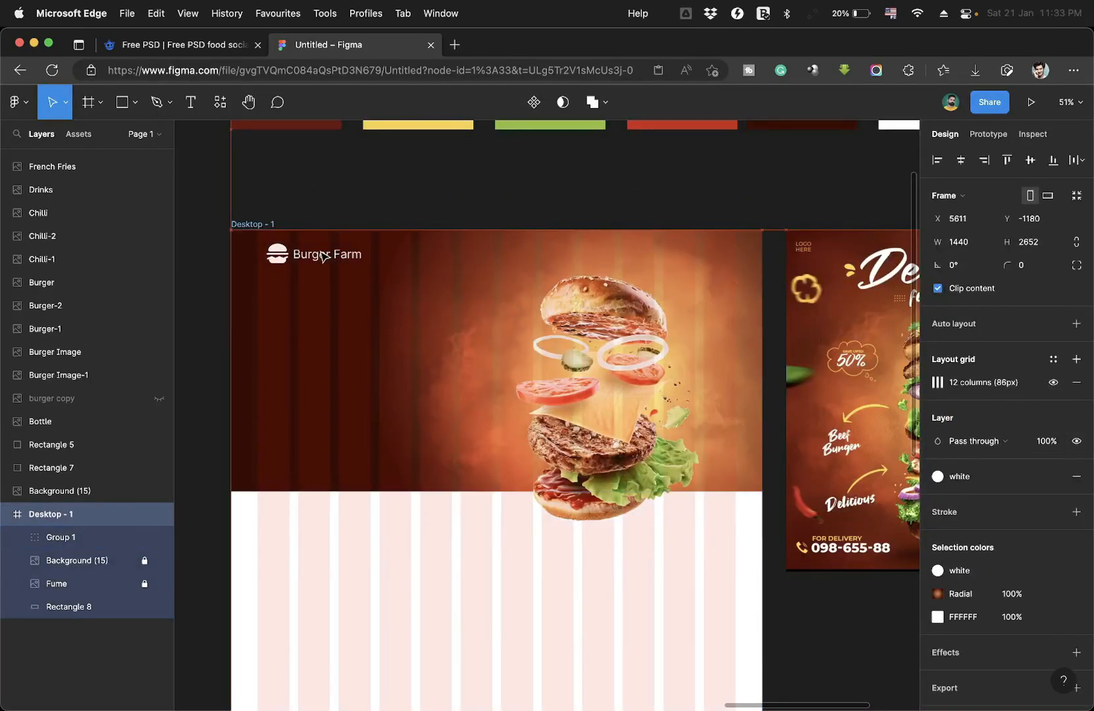
Align the Burger Farm logo group with the first grid column at X 72, Y 32.
{"action": "scroll", "coordinate": [326, 256], "scroll_direction": "up", "scroll_amount": 5}
{"action": "scroll", "coordinate": [322, 251], "scroll_direction": "left", "scroll_amount": 1}
{"action": "mouse_move", "coordinate": [314, 248]}
{"action": "left_mouse_down"}
{"action": "mouse_move", "coordinate": [291, 248]}
{"action": "mouse_move", "coordinate": [307, 252]}
{"action": "left_mouse_up"}
{"action": "key", "text": "alt"}
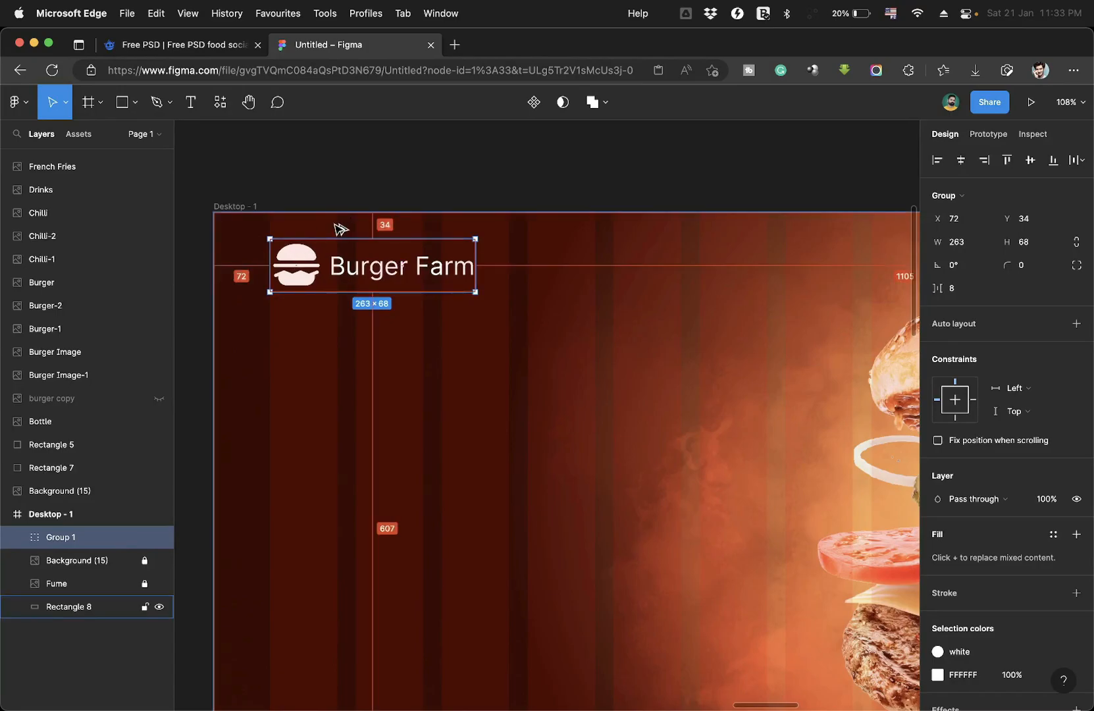
{"action": "key", "text": "Up"}
{"action": "key", "text": "Up"}
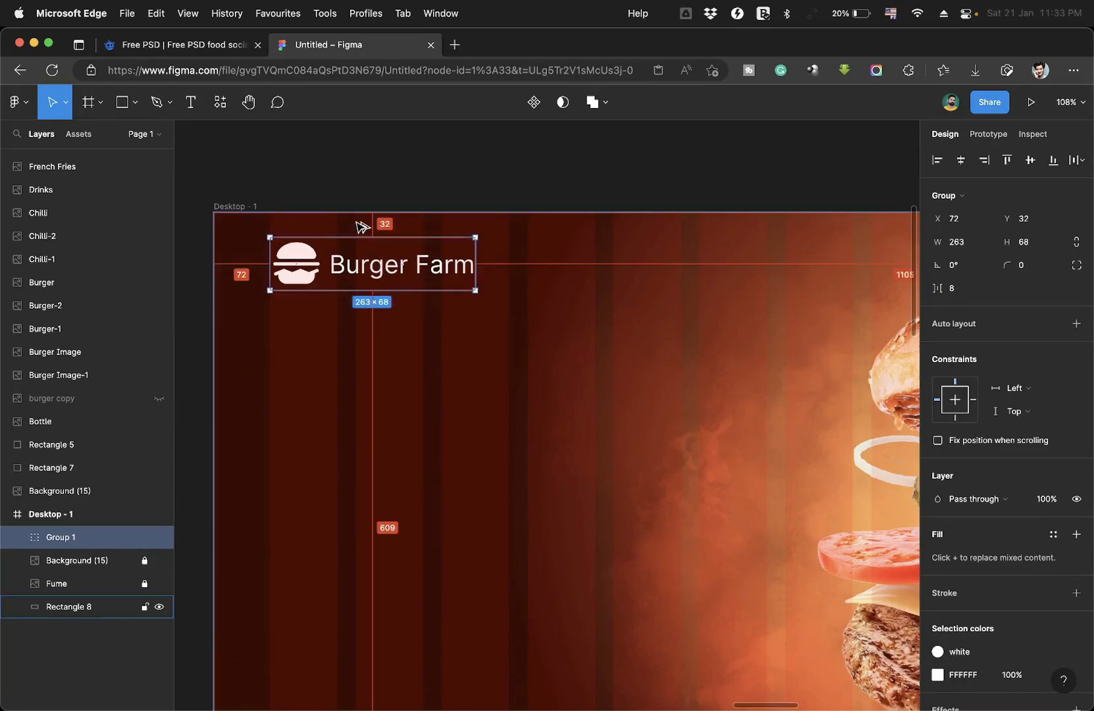
Add a "Home" text link above the burger image, on the same row as the logo.
{"action": "scroll", "coordinate": [361, 227], "scroll_direction": "down", "scroll_amount": 5}
{"action": "scroll", "coordinate": [599, 253], "scroll_direction": "right", "scroll_amount": 3}
{"action": "scroll", "coordinate": [599, 253], "scroll_direction": "down", "scroll_amount": 1}
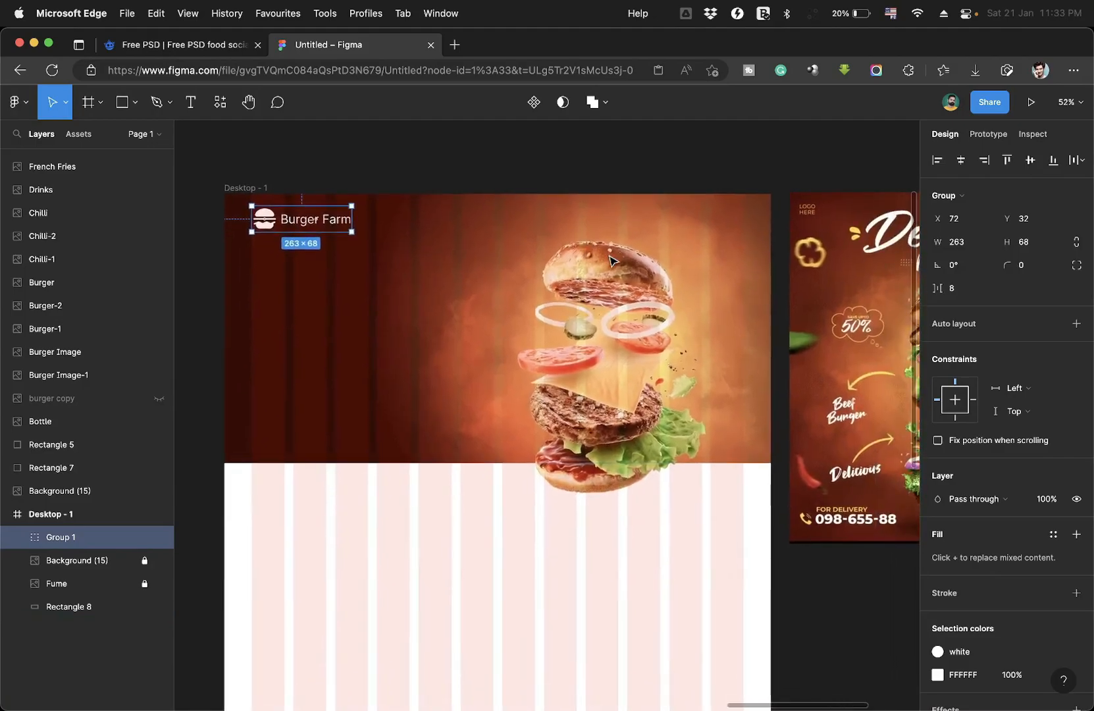
{"action": "left_click", "coordinate": [536, 158]}
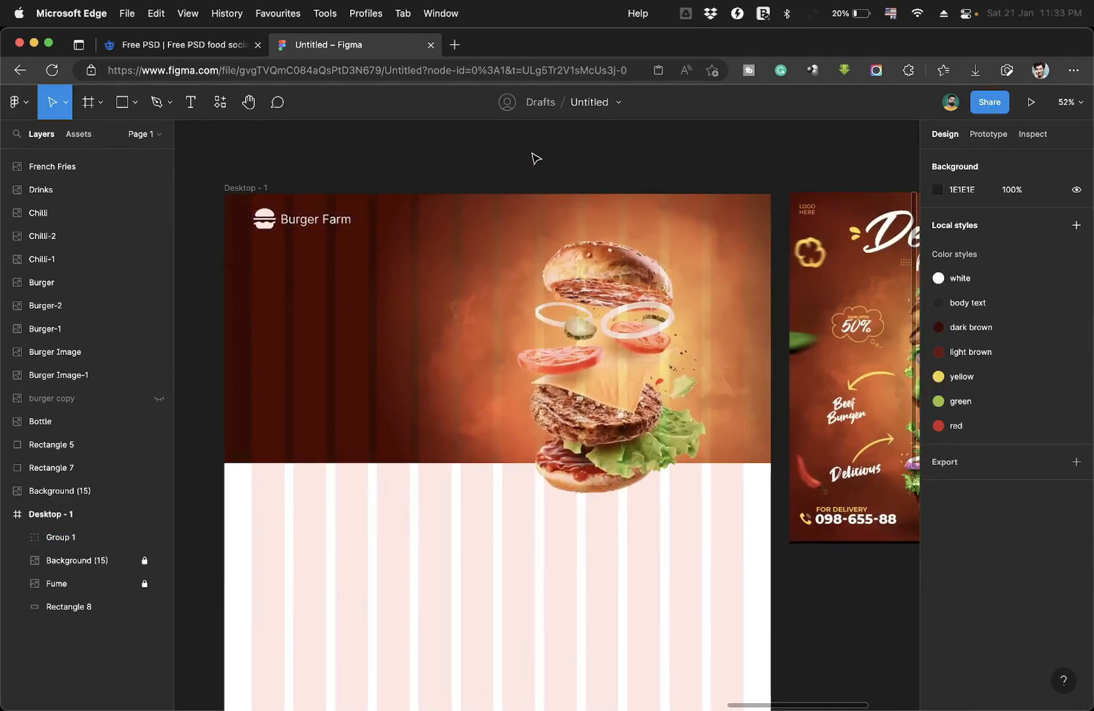
{"action": "left_click", "coordinate": [190, 104]}
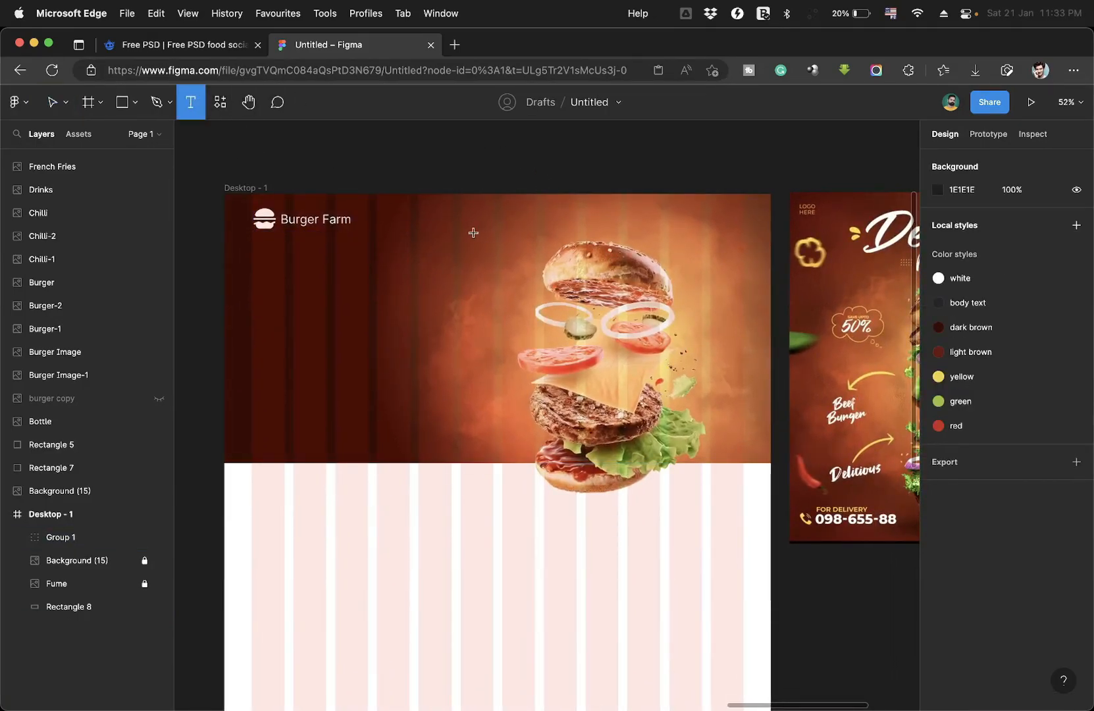
{"action": "left_click", "coordinate": [459, 224]}
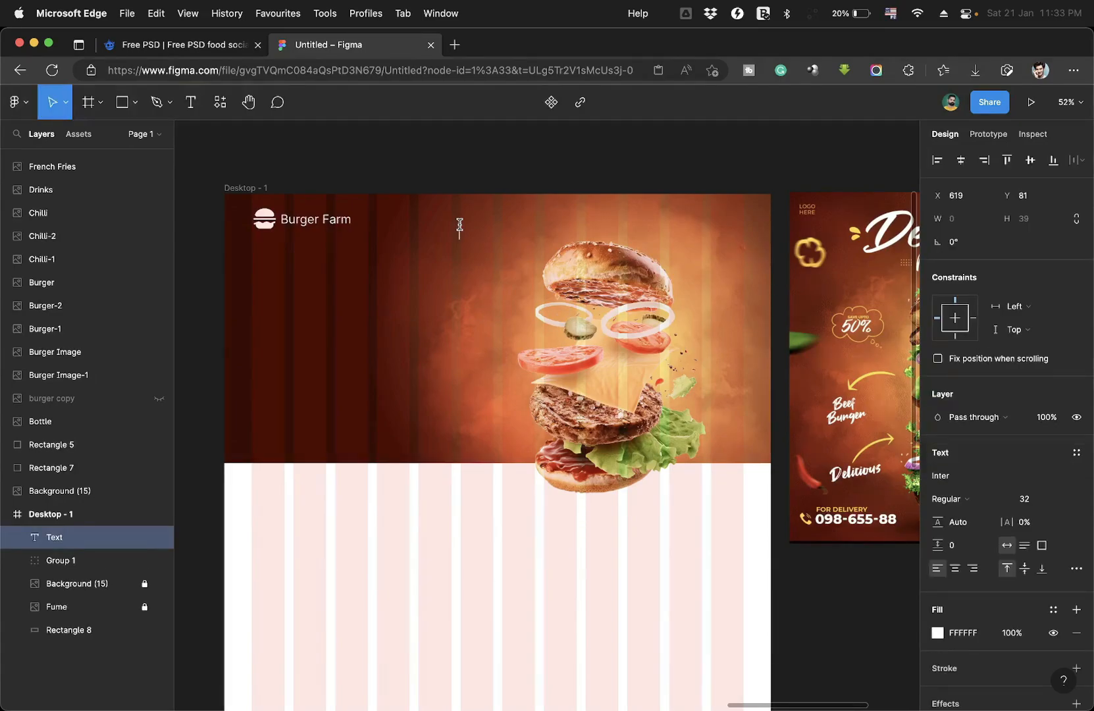
{"action": "type", "text": "Home"}
{"action": "key", "text": "Escape"}
Duplicate the Home link across the header row and retitle the copies Menu, Our Story and Contact us.
{"action": "left_click_drag", "start_coordinate": [486, 237], "coordinate": [681, 221]}
{"action": "double_click", "coordinate": [503, 228]}
{"action": "type", "text": "About us"}
{"action": "key", "text": "Escape"}
{"action": "double_click", "coordinate": [505, 226]}
{"action": "type", "text": "Menu"}
{"action": "double_click", "coordinate": [561, 226]}
{"action": "type", "text": "Our Story"}
{"action": "double_click", "coordinate": [632, 228]}
{"action": "type", "text": "Contact us"}
Distribute the horizontal spacing evenly between the Home, Menu, Our Story and Contact us links.
{"action": "left_click", "coordinate": [559, 224], "text": "shift"}
{"action": "left_click", "coordinate": [500, 223], "text": "shift"}
{"action": "left_click", "coordinate": [454, 223], "text": "shift"}
{"action": "left_click", "coordinate": [1072, 160]}
{"action": "scroll", "coordinate": [681, 218], "scroll_direction": "up", "scroll_amount": 2}
Reduce the font size of the four navigation links to 23.
{"action": "left_click", "coordinate": [1031, 559]}
{"action": "key", "text": "Down"}
{"action": "key", "text": "Down"}
{"action": "key", "text": "Down"}
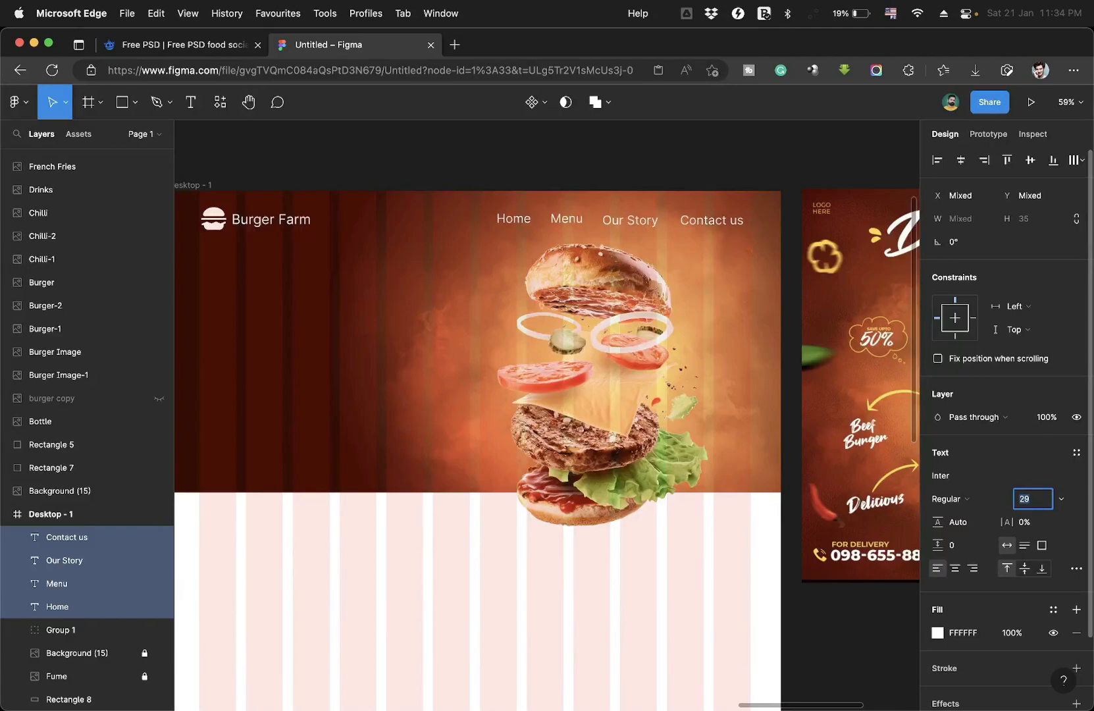
{"action": "key", "text": "Down"}
{"action": "key", "text": "Down"}
{"action": "key", "text": "Down"}
{"action": "key", "text": "Down"}
{"action": "key", "text": "Down"}
{"action": "key", "text": "Down"}
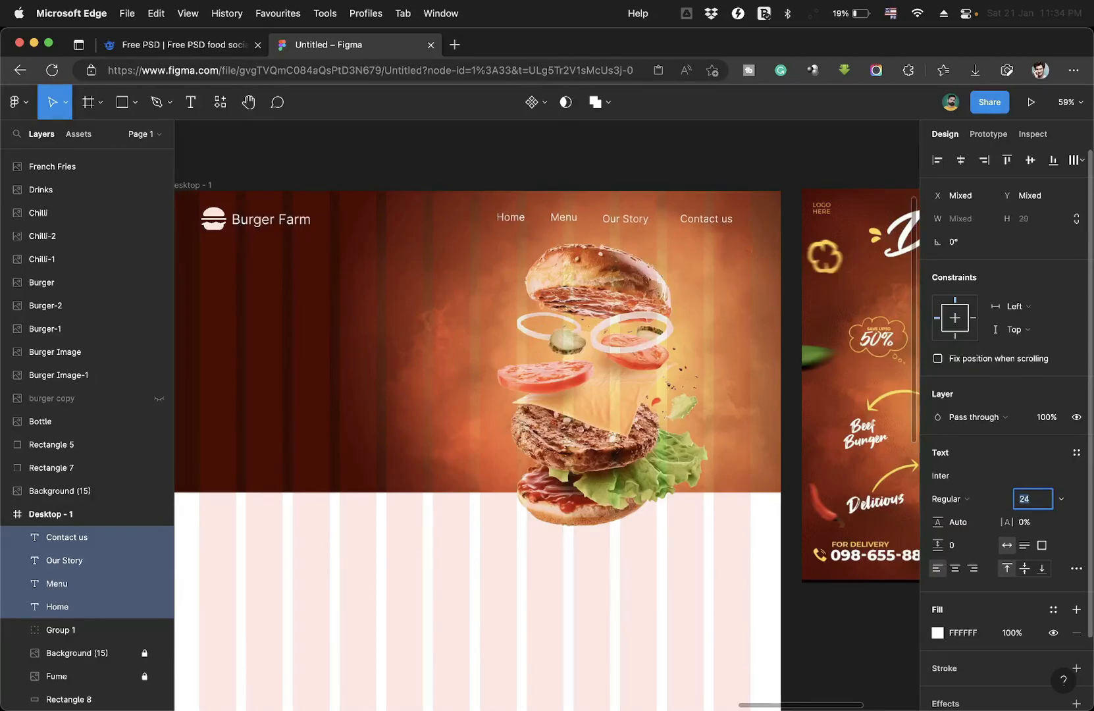
Examine the size of the navigation links against the hero section at 100% zoom.
{"action": "left_click", "coordinate": [1066, 102]}
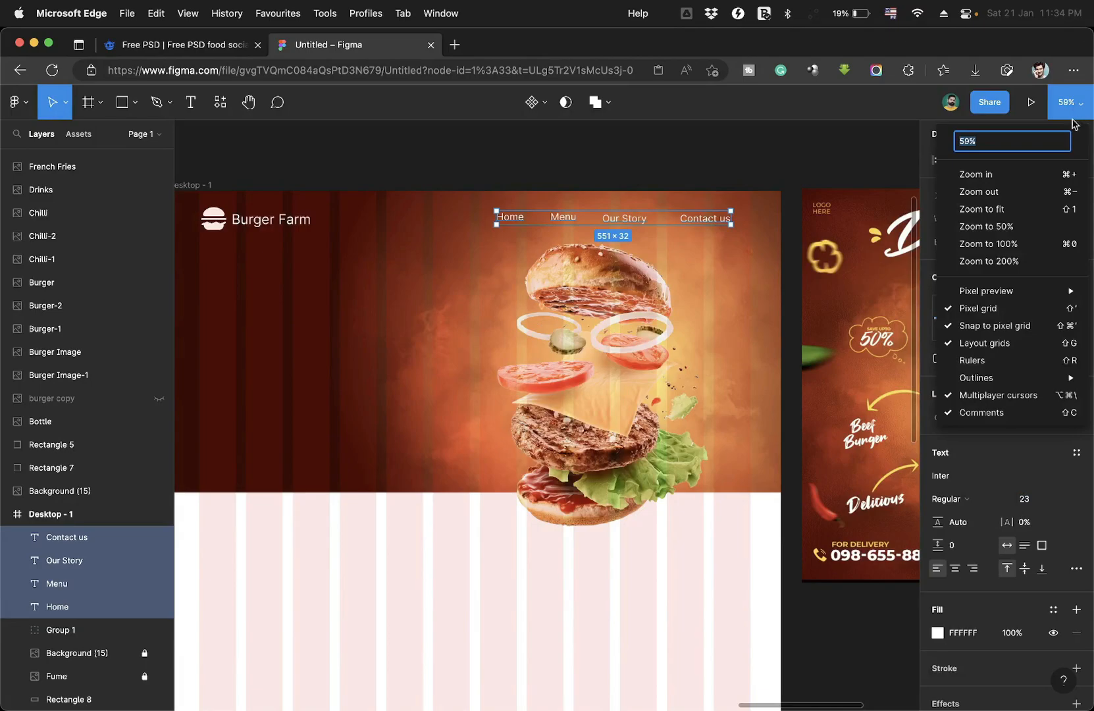
{"action": "left_click", "coordinate": [967, 244]}
{"action": "scroll", "coordinate": [648, 368], "scroll_direction": "down", "scroll_amount": 5}
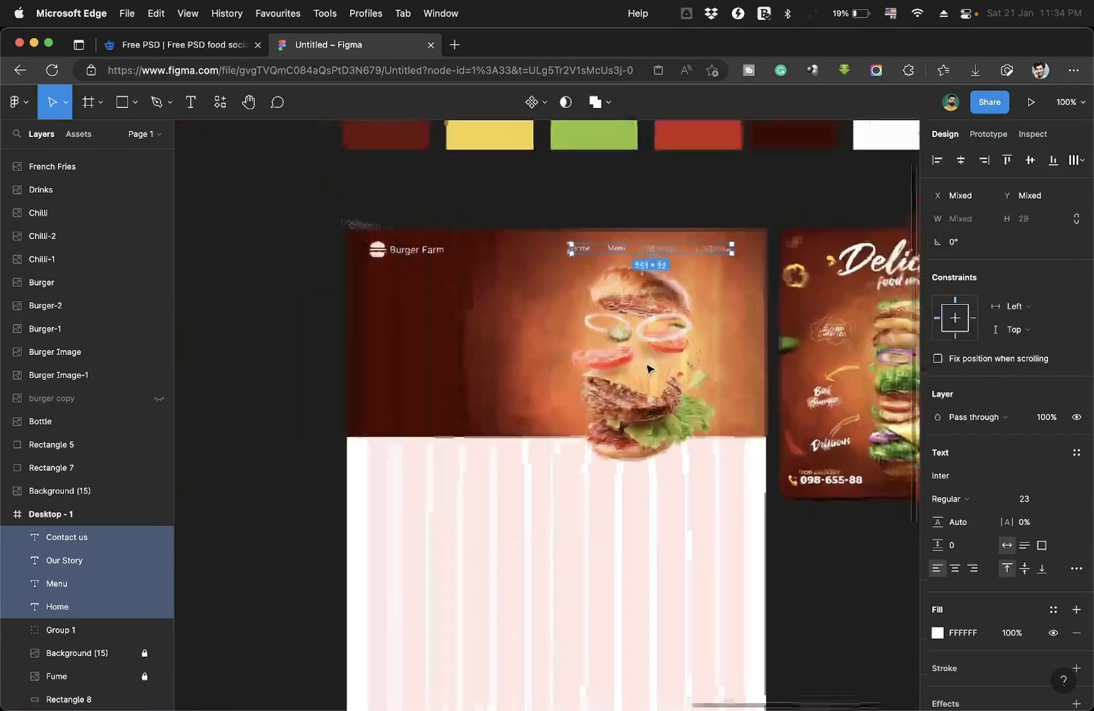
{"action": "scroll", "coordinate": [648, 369], "scroll_direction": "up", "scroll_amount": 5}
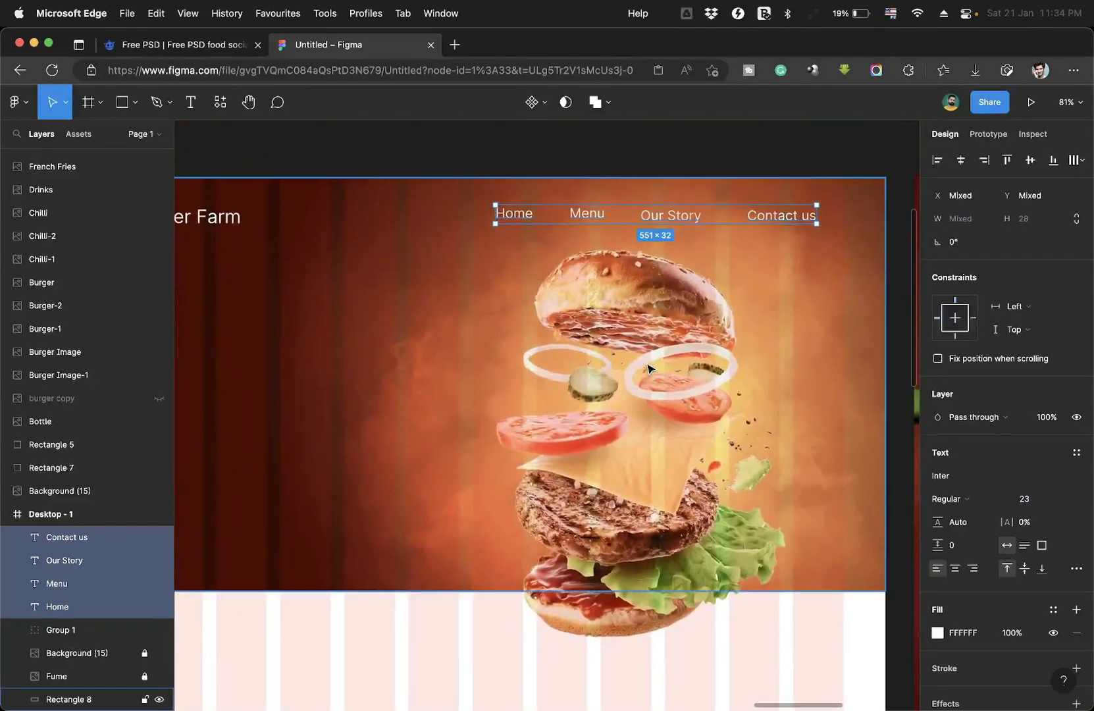
{"action": "scroll", "coordinate": [669, 362], "scroll_direction": "up", "scroll_amount": 4}
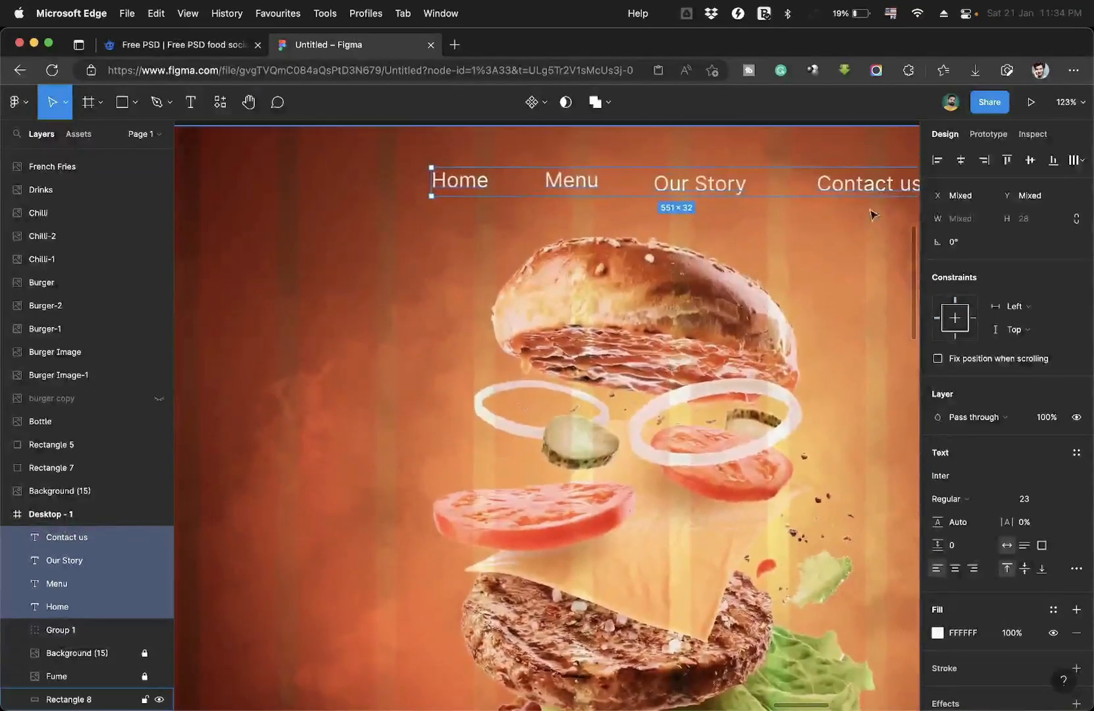
{"action": "left_click", "coordinate": [1068, 102]}
{"action": "left_click", "coordinate": [968, 246]}
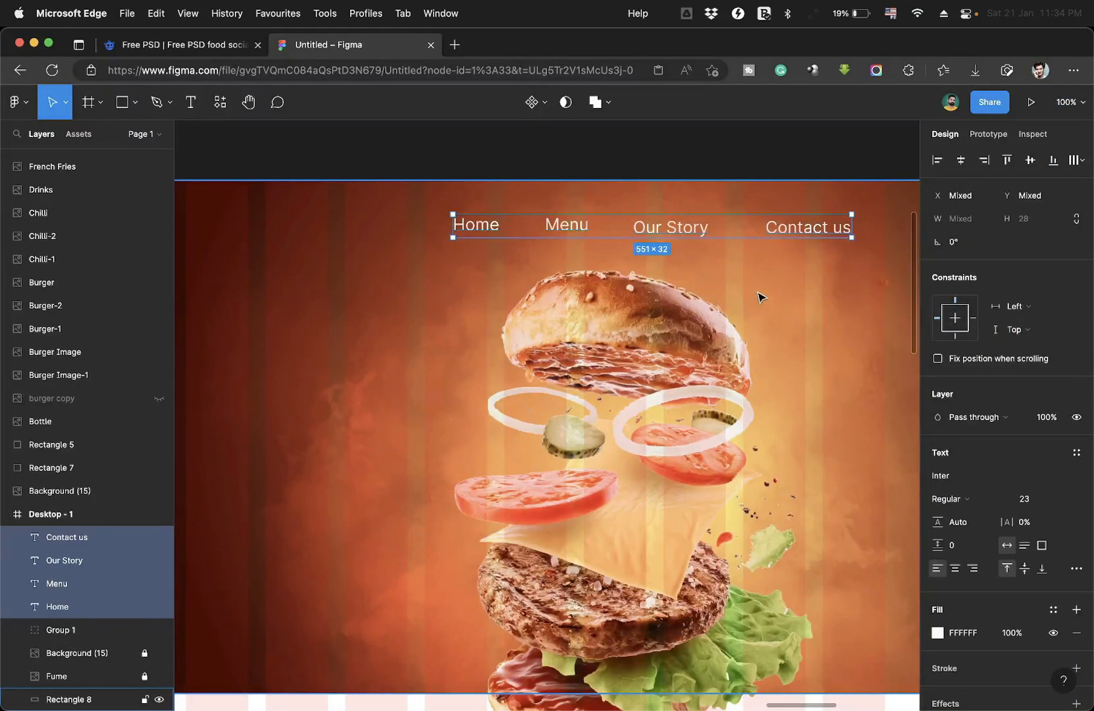
{"action": "scroll", "coordinate": [761, 297], "scroll_direction": "up", "scroll_amount": 4}
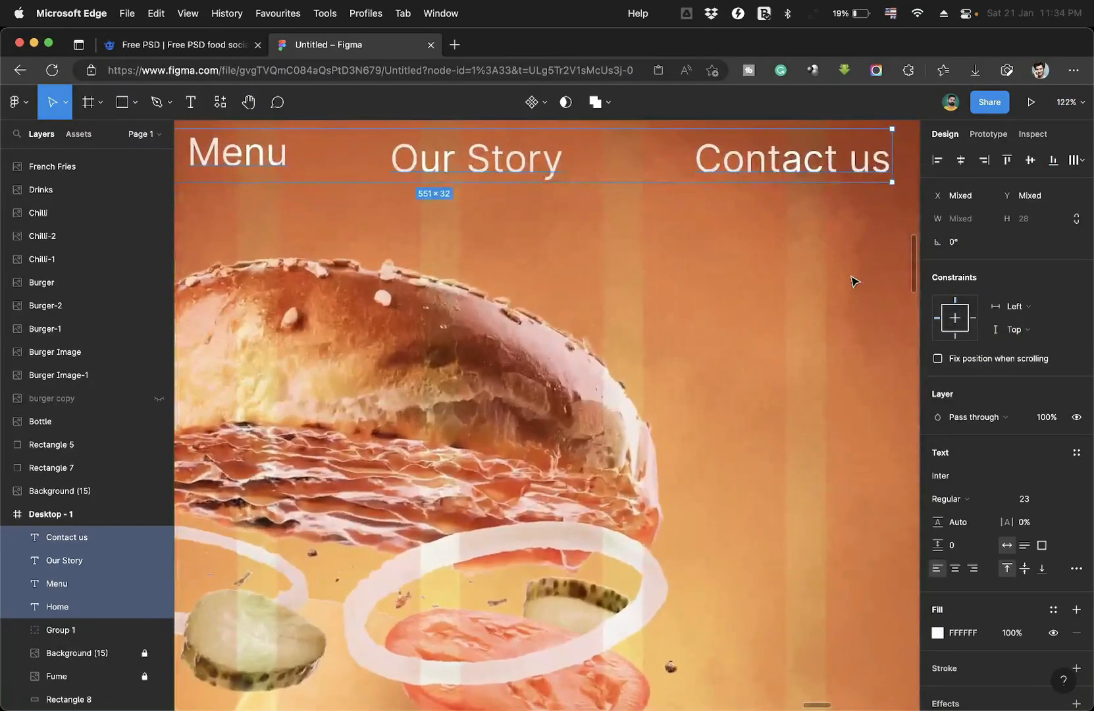
{"action": "key", "text": "shift+0"}
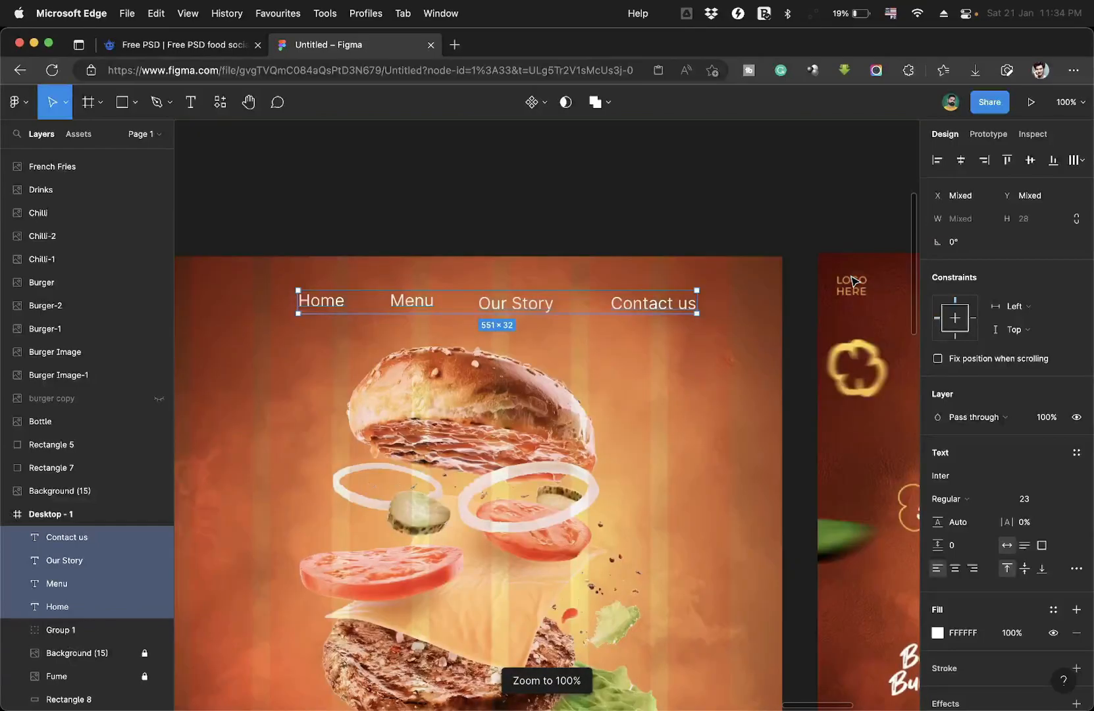
{"action": "scroll", "coordinate": [571, 375], "scroll_direction": "left", "scroll_amount": 7}
{"action": "scroll", "coordinate": [571, 375], "scroll_direction": "down", "scroll_amount": 3}
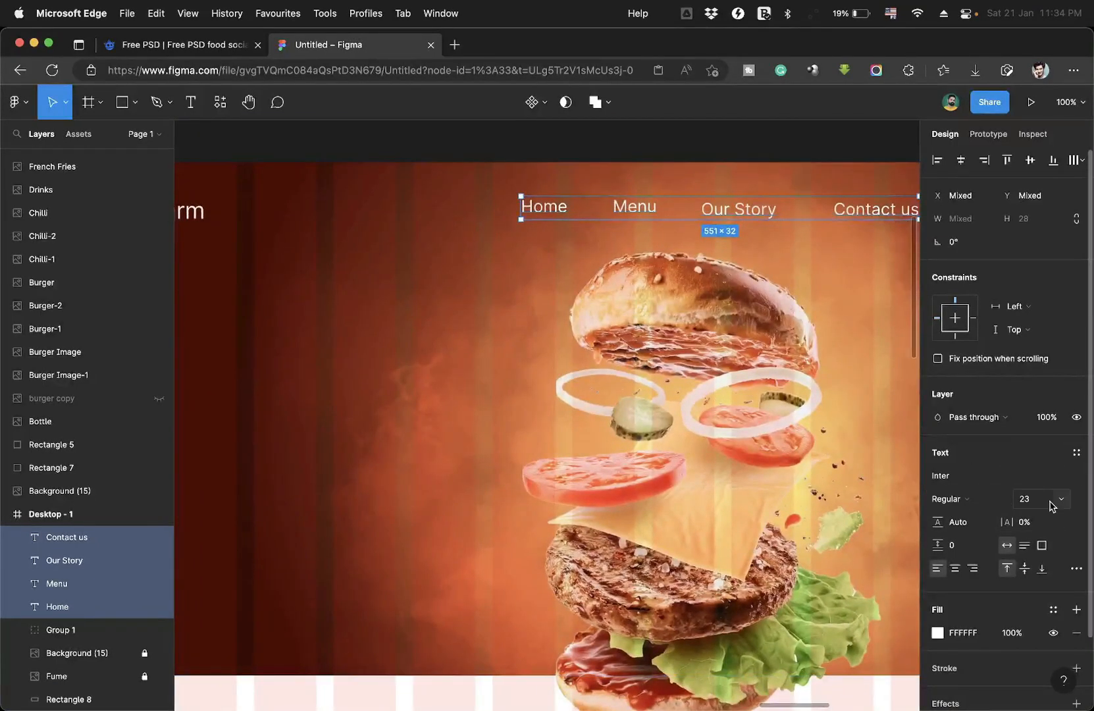
Set the font size of the four navigation links to 18.
{"action": "left_click", "coordinate": [1033, 504]}
{"action": "type", "text": "20"}
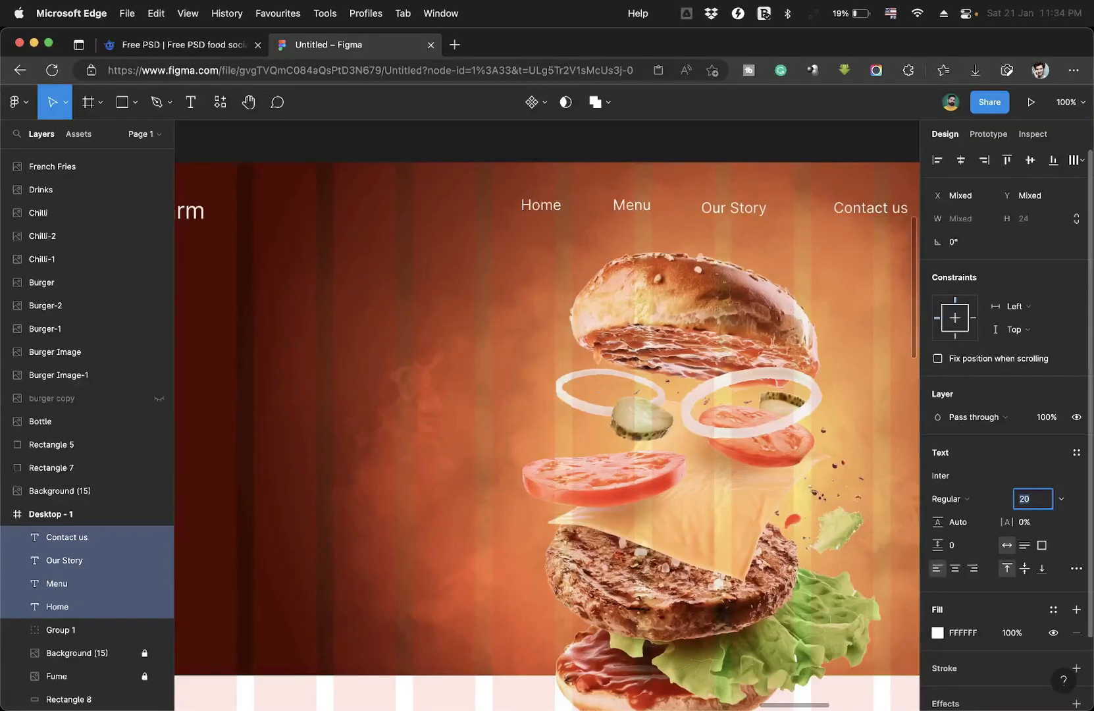
{"action": "key", "text": "Down"}
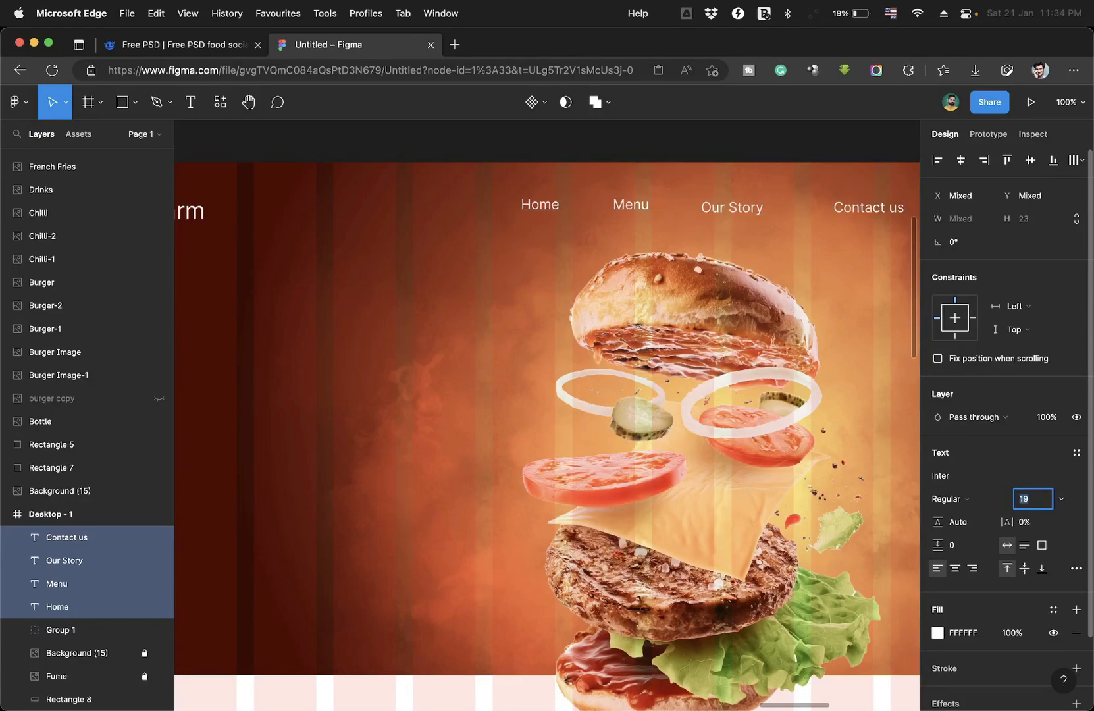
{"action": "key", "text": "Down"}
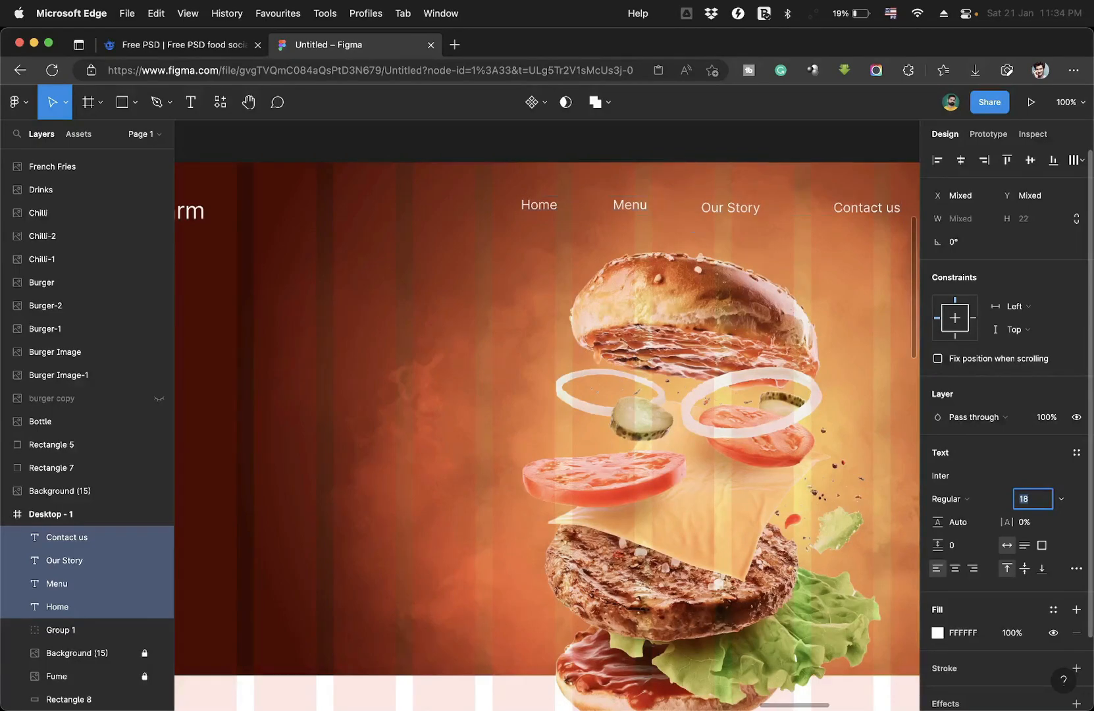
{"action": "left_click", "coordinate": [665, 247]}
Combine the four navigation links into a horizontal auto layout and align its right edge with the last grid column.
{"action": "scroll", "coordinate": [665, 247], "scroll_direction": "right", "scroll_amount": 1}
{"action": "left_click", "coordinate": [789, 238]}
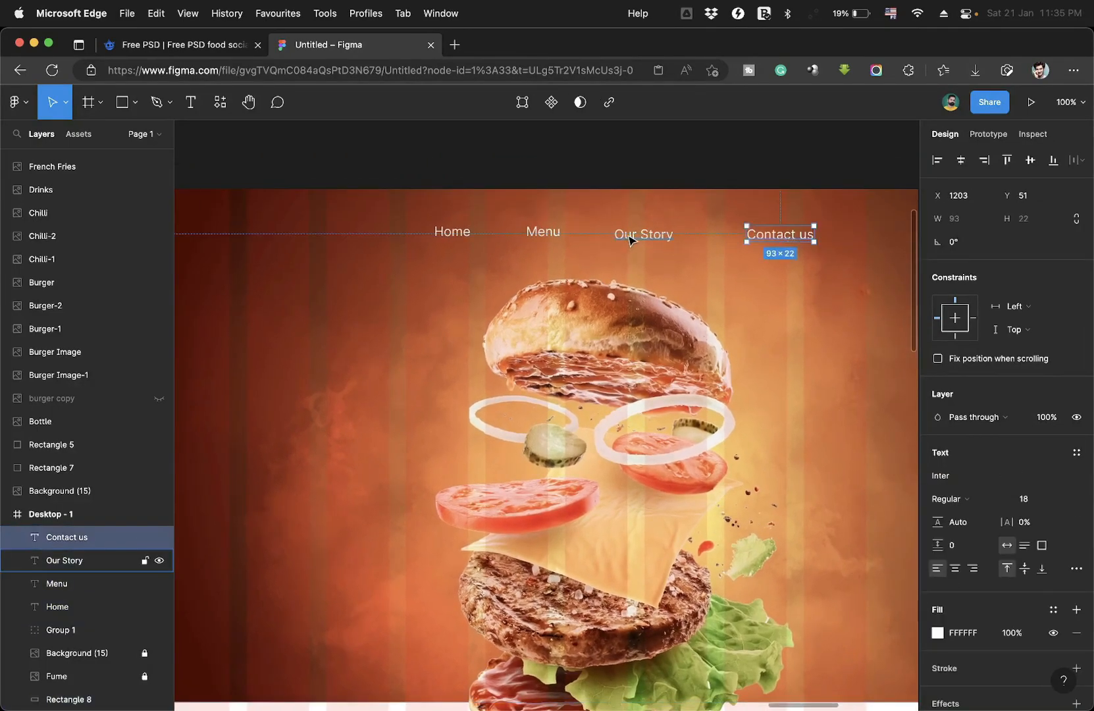
{"action": "left_click", "coordinate": [630, 238], "text": "shift"}
{"action": "left_click", "coordinate": [546, 237], "text": "shift"}
{"action": "left_click", "coordinate": [466, 241], "text": "shift"}
{"action": "key", "text": "shift+a"}
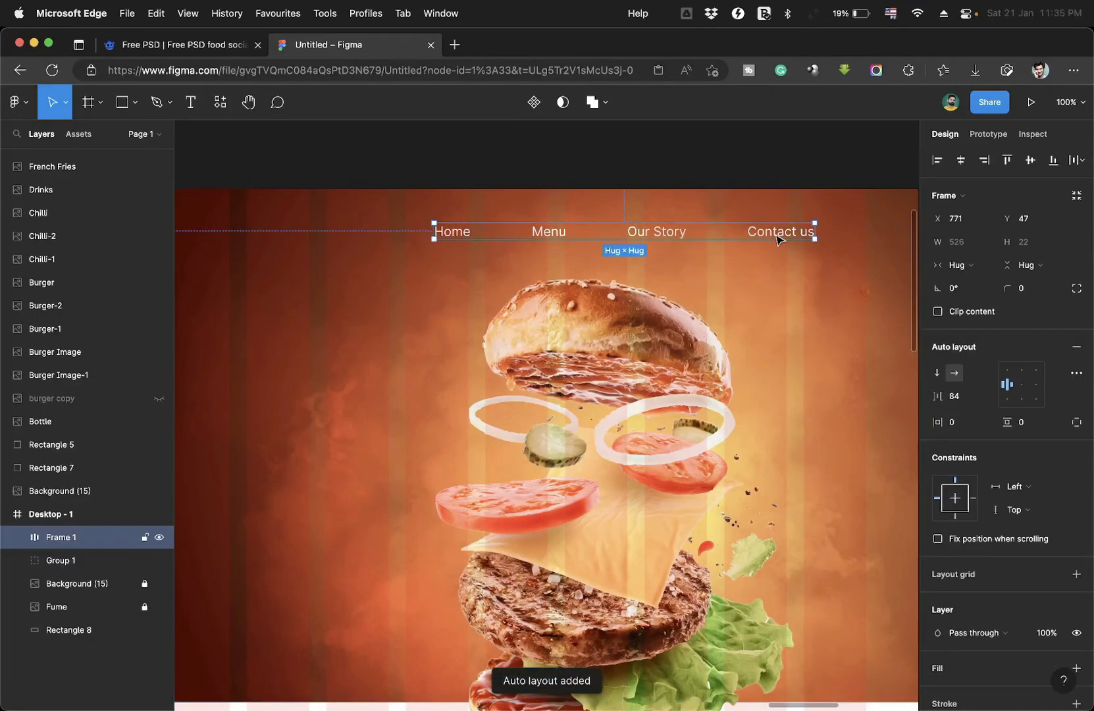
{"action": "left_click_drag", "start_coordinate": [777, 238], "coordinate": [829, 243]}
Wrap the Burger Farm logo group and the navigation links together in one auto layout row.
{"action": "scroll", "coordinate": [828, 243], "scroll_direction": "down", "scroll_amount": 5}
{"action": "left_click", "coordinate": [367, 245], "text": "shift"}
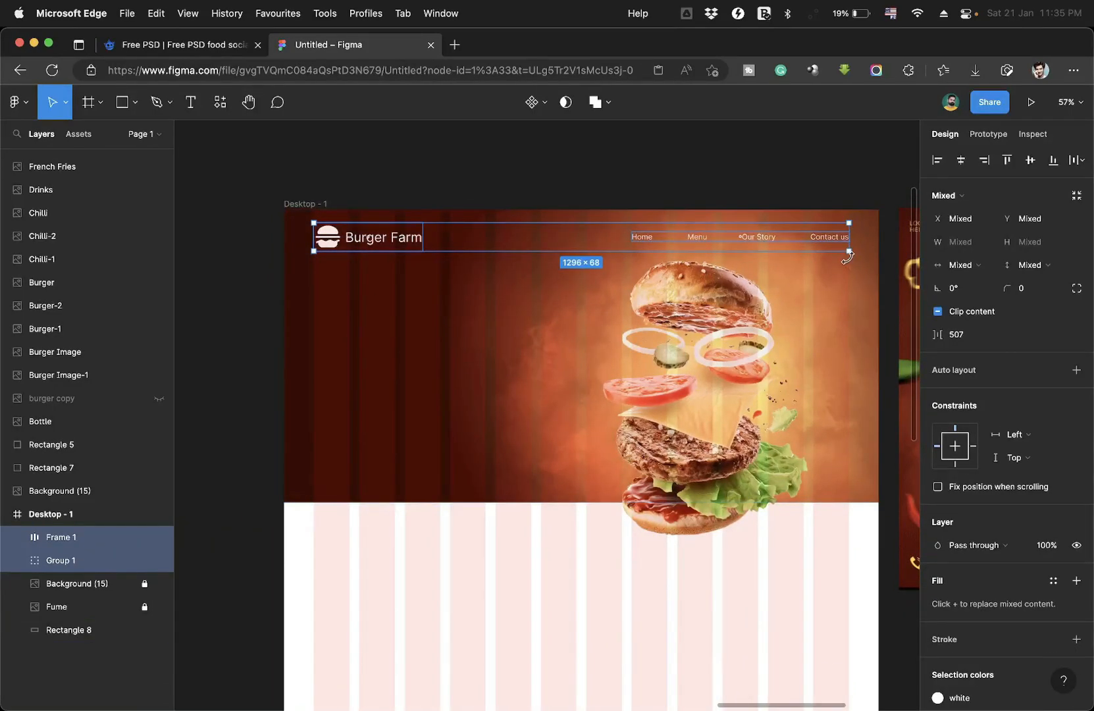
{"action": "key", "text": "shift+a"}
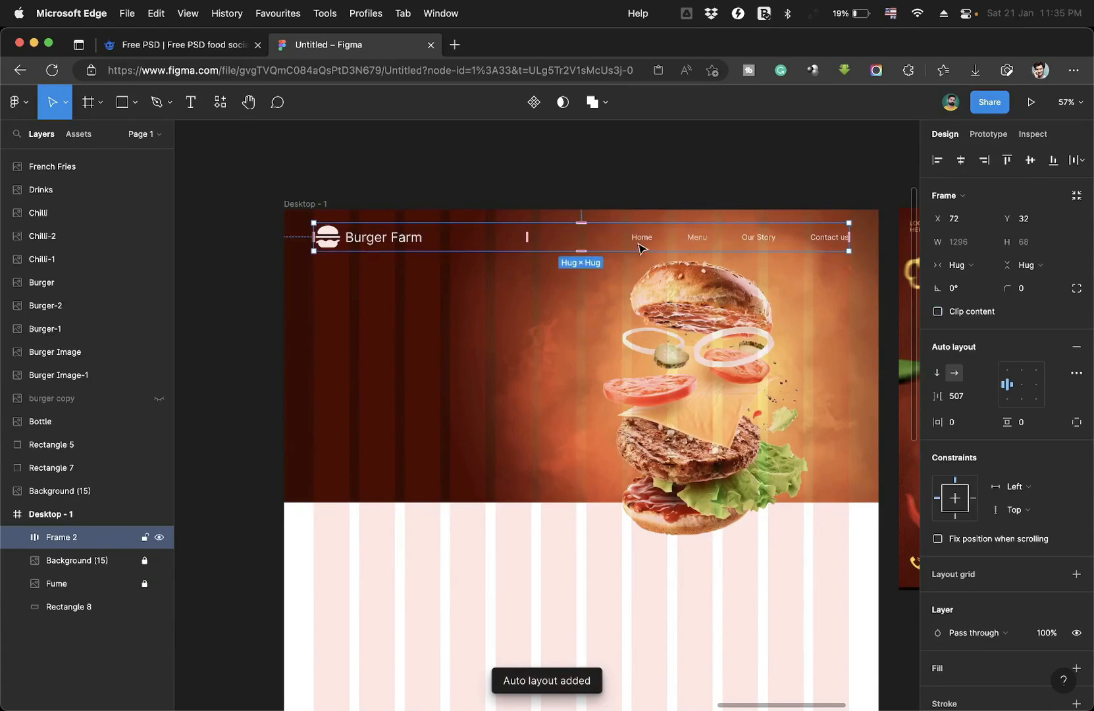
Try a smaller spacing between the items of the navigation links frame, and undo the change.
{"action": "left_click", "coordinate": [814, 171]}
{"action": "scroll", "coordinate": [816, 251], "scroll_direction": "up", "scroll_amount": 5}
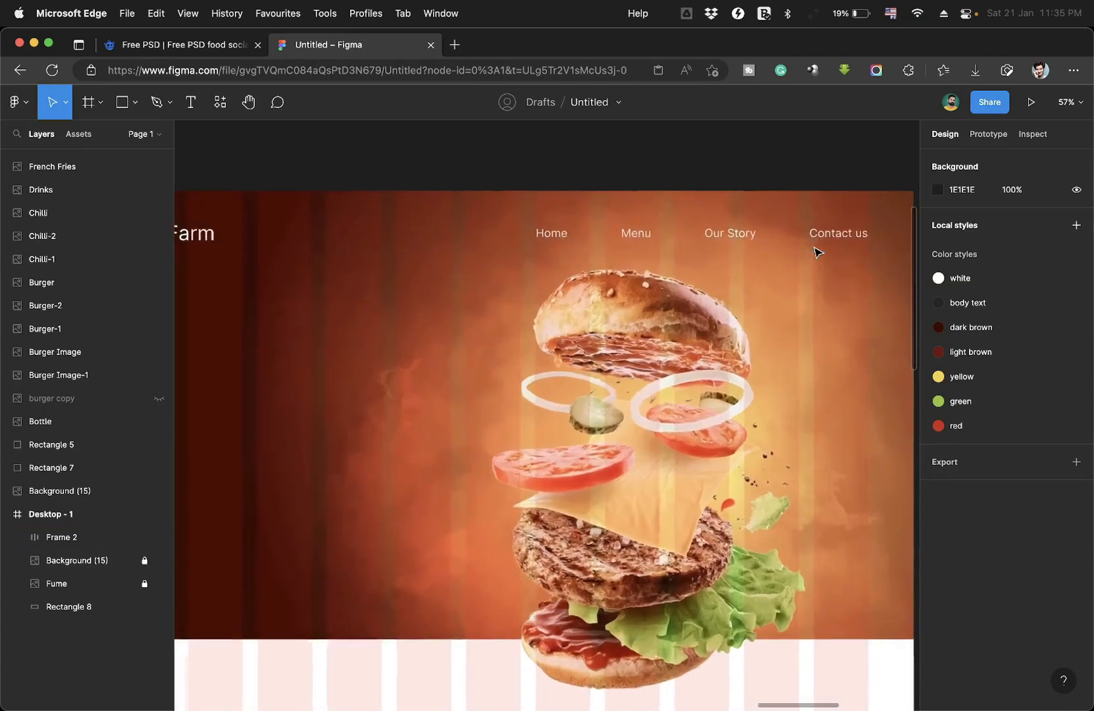
{"action": "double_click", "coordinate": [754, 236]}
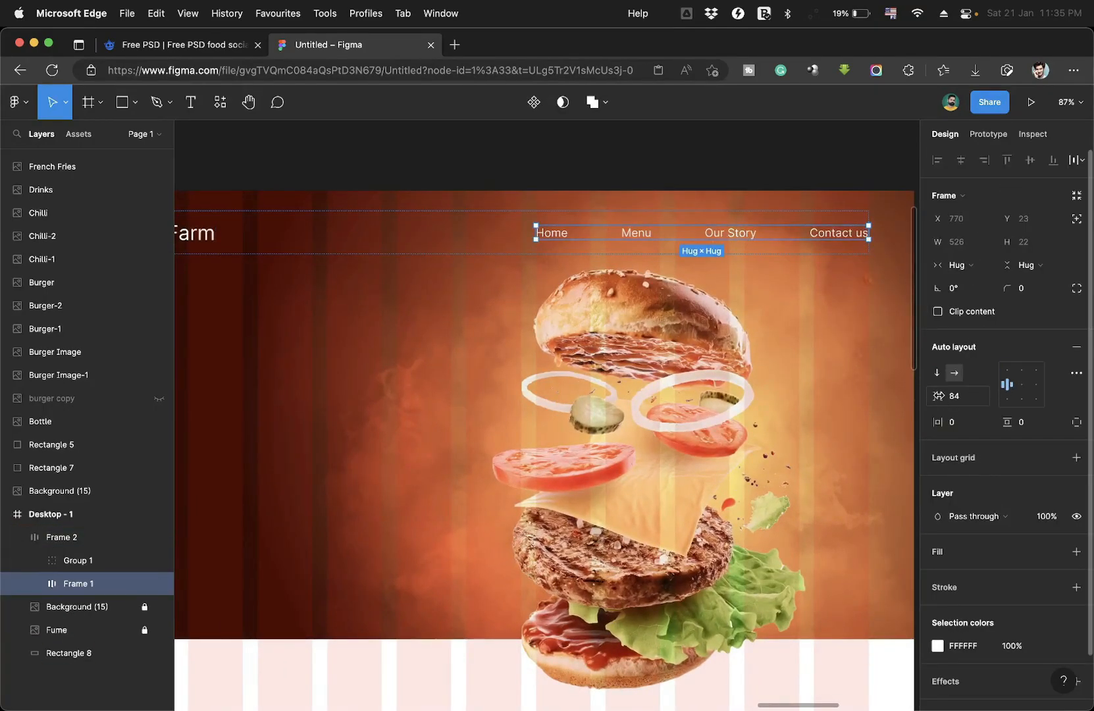
{"action": "mouse_move", "coordinate": [938, 395]}
{"action": "left_mouse_down"}
{"action": "mouse_move", "coordinate": [916, 396]}
{"action": "mouse_move", "coordinate": [927, 397]}
{"action": "left_mouse_up"}
{"action": "key", "text": "super+z"}
{"action": "key", "text": "super+z"}
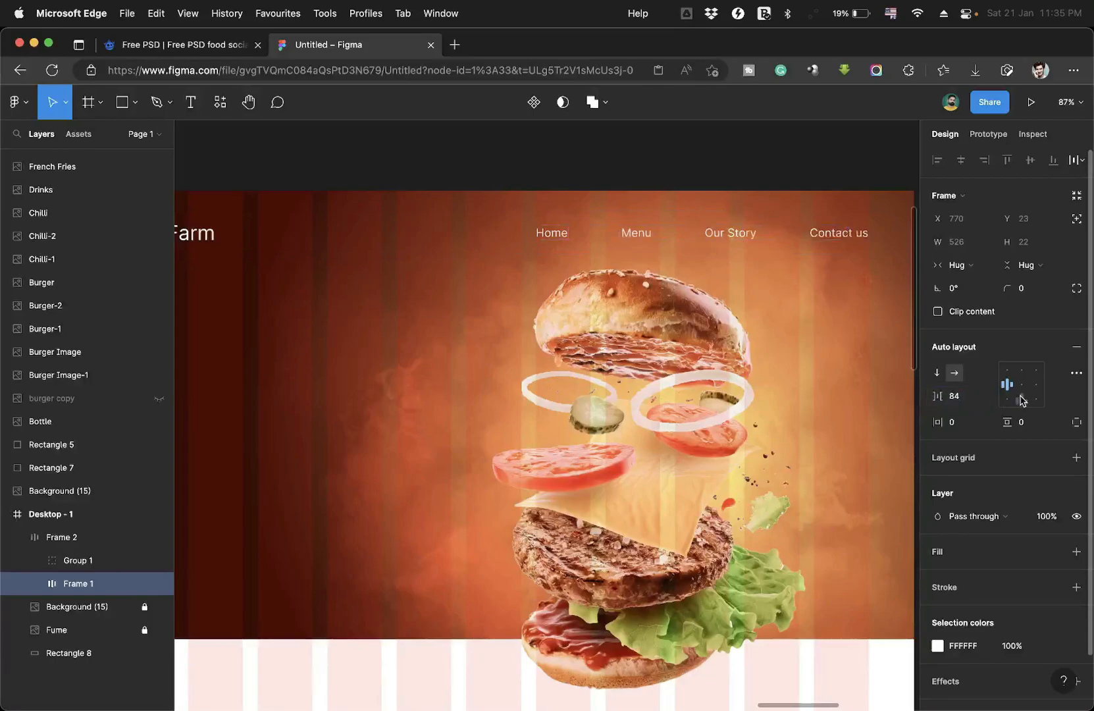
Set the spacing mode of the header row holding the logo and navigation links to Space between.
{"action": "left_click", "coordinate": [263, 254]}
{"action": "left_click", "coordinate": [202, 238]}
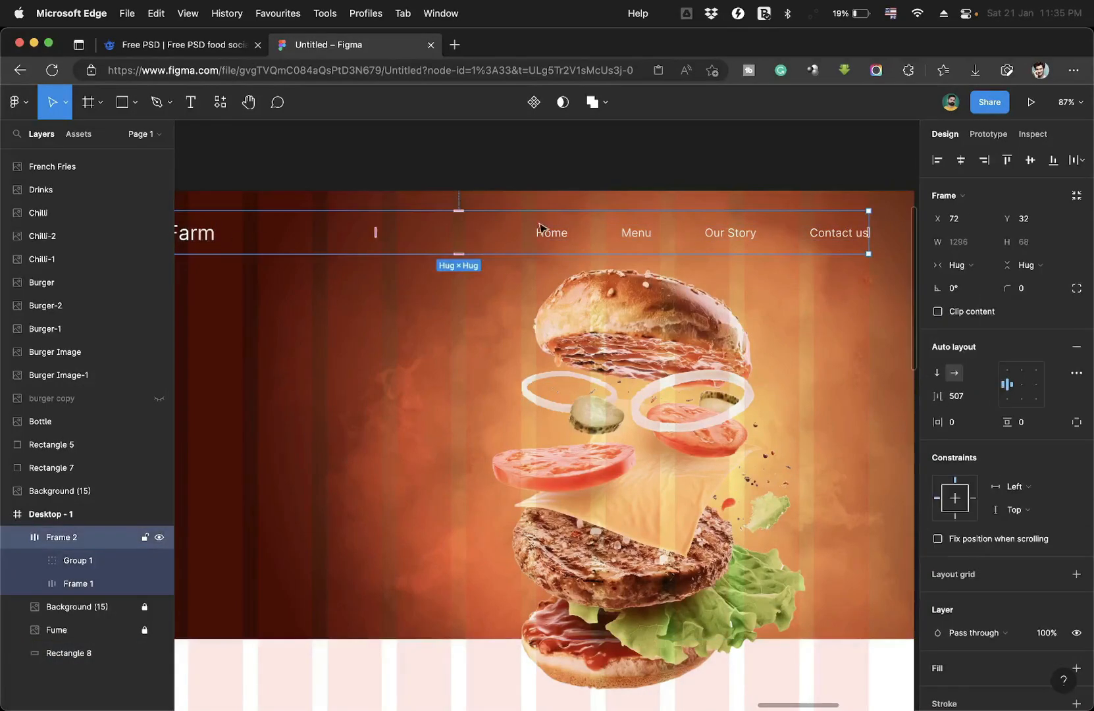
{"action": "key", "text": "Escape"}
{"action": "left_click", "coordinate": [556, 240]}
{"action": "left_click", "coordinate": [1077, 373]}
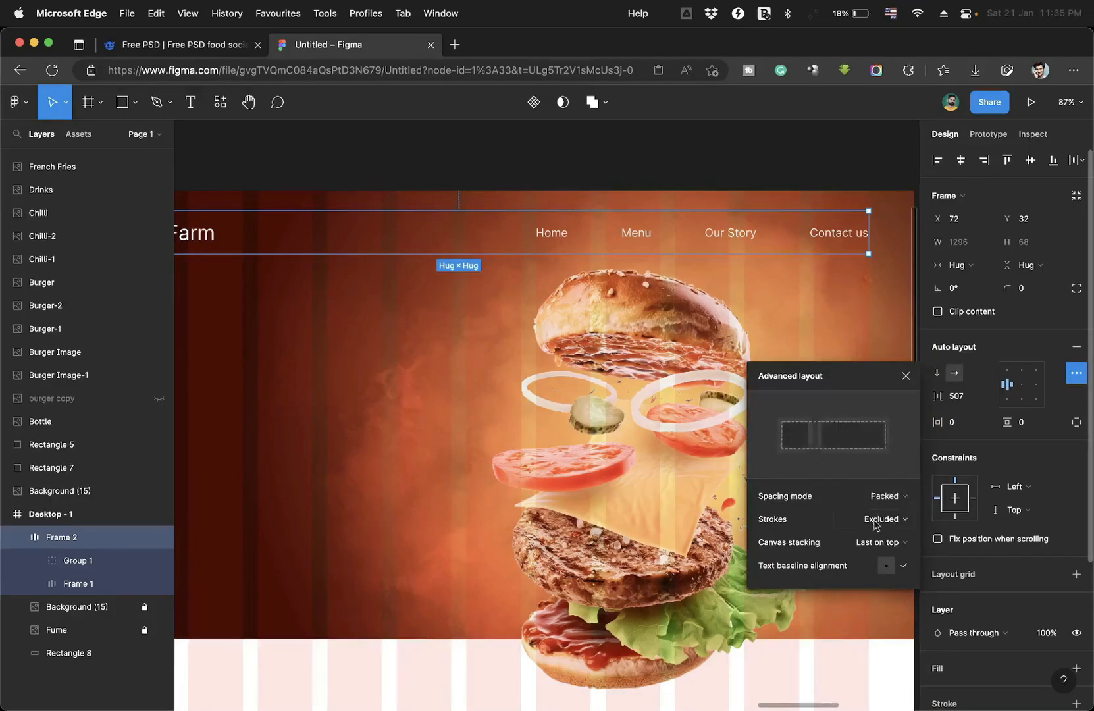
{"action": "left_click", "coordinate": [885, 496]}
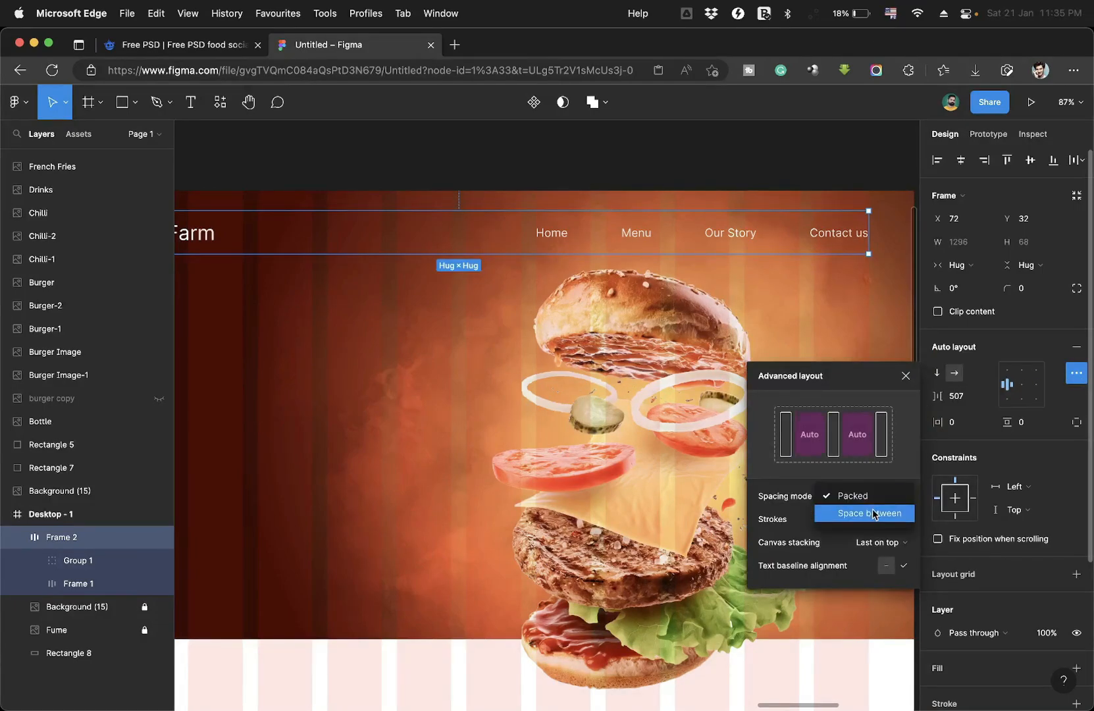
{"action": "left_click", "coordinate": [875, 516]}
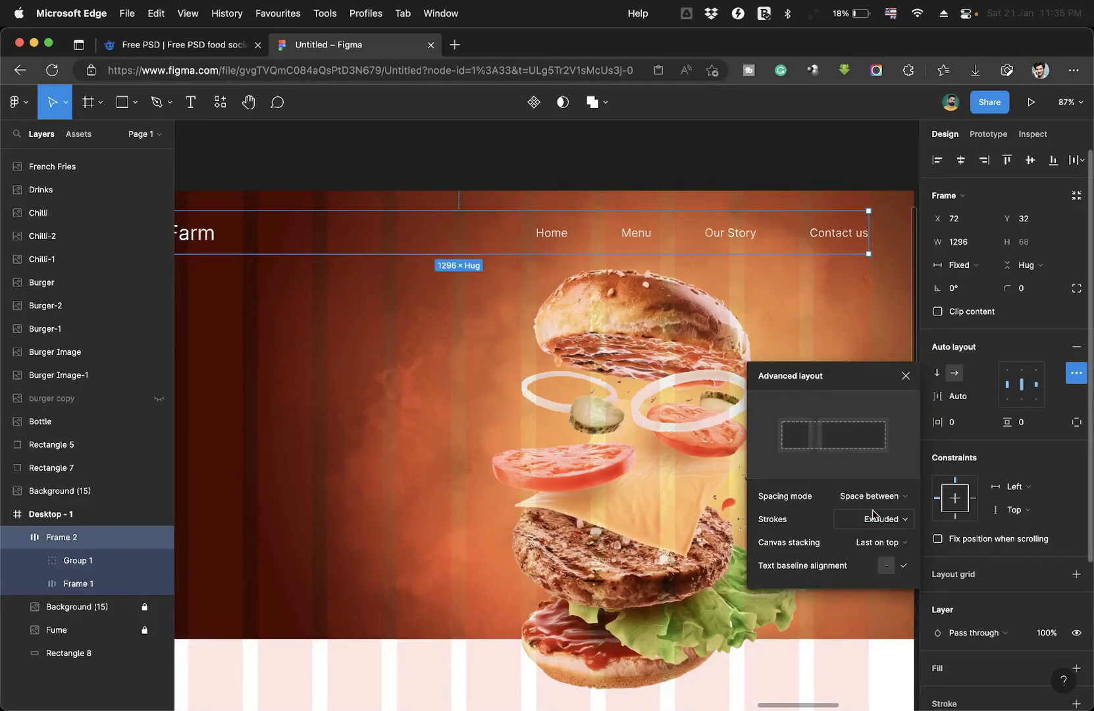
Reduce the spacing between the four navigation links to 34.
{"action": "left_click", "coordinate": [648, 237]}
{"action": "left_click", "coordinate": [636, 238]}
{"action": "left_click", "coordinate": [715, 237]}
{"action": "left_click", "coordinate": [733, 235]}
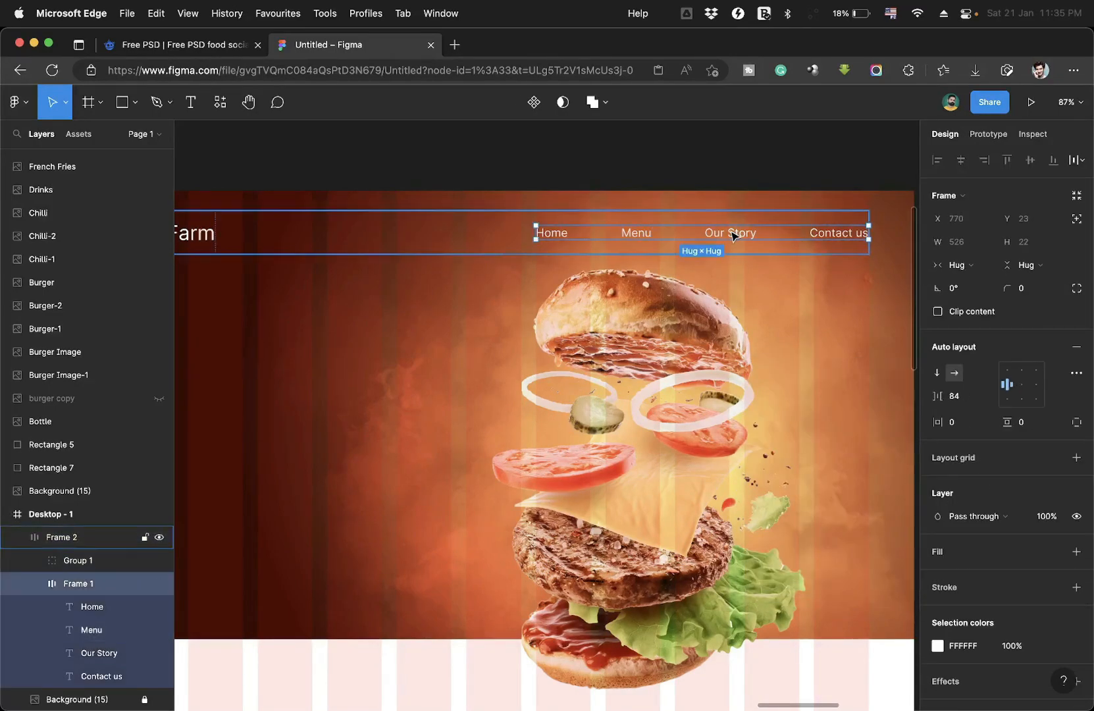
{"action": "left_click", "coordinate": [958, 396]}
{"action": "type", "text": "74"}
{"action": "key", "text": "Return"}
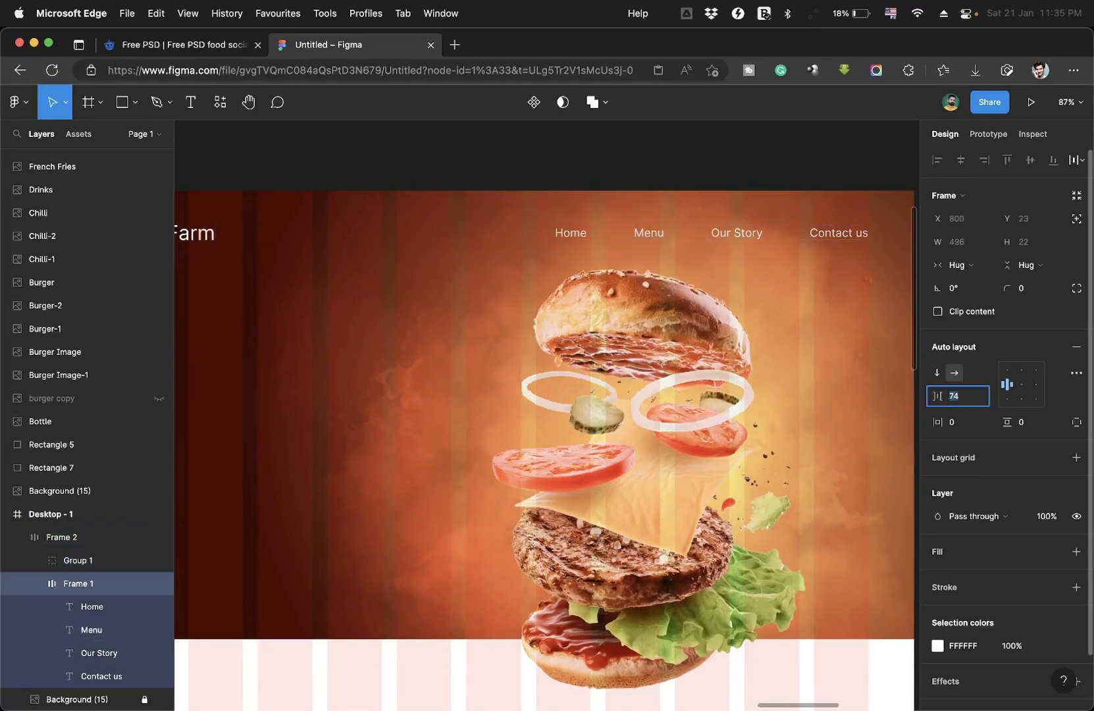
{"action": "key", "text": "shift+Down"}
{"action": "key", "text": "shift+Down"}
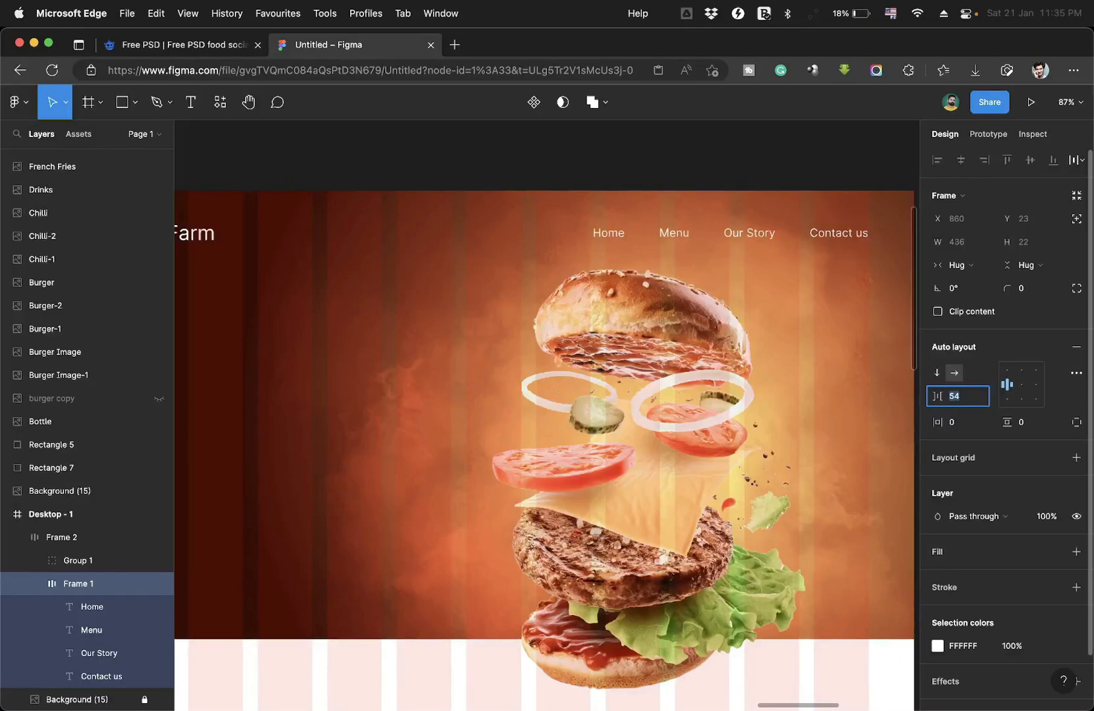
{"action": "key", "text": "shift+Down"}
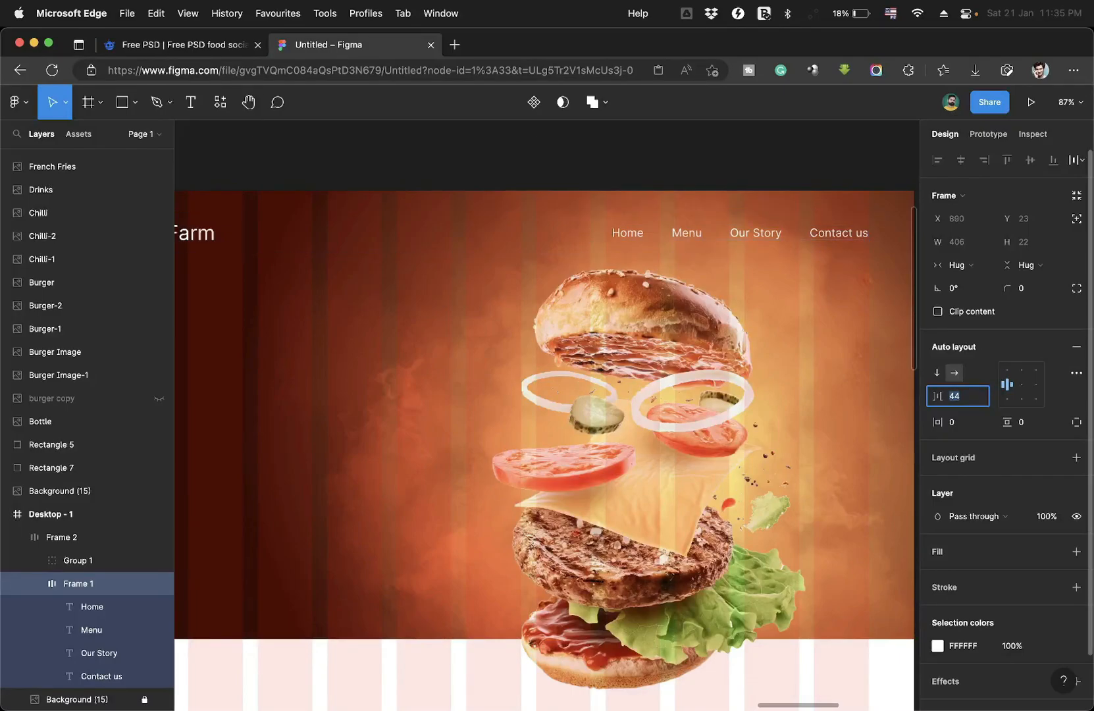
{"action": "key", "text": "shift+Down"}
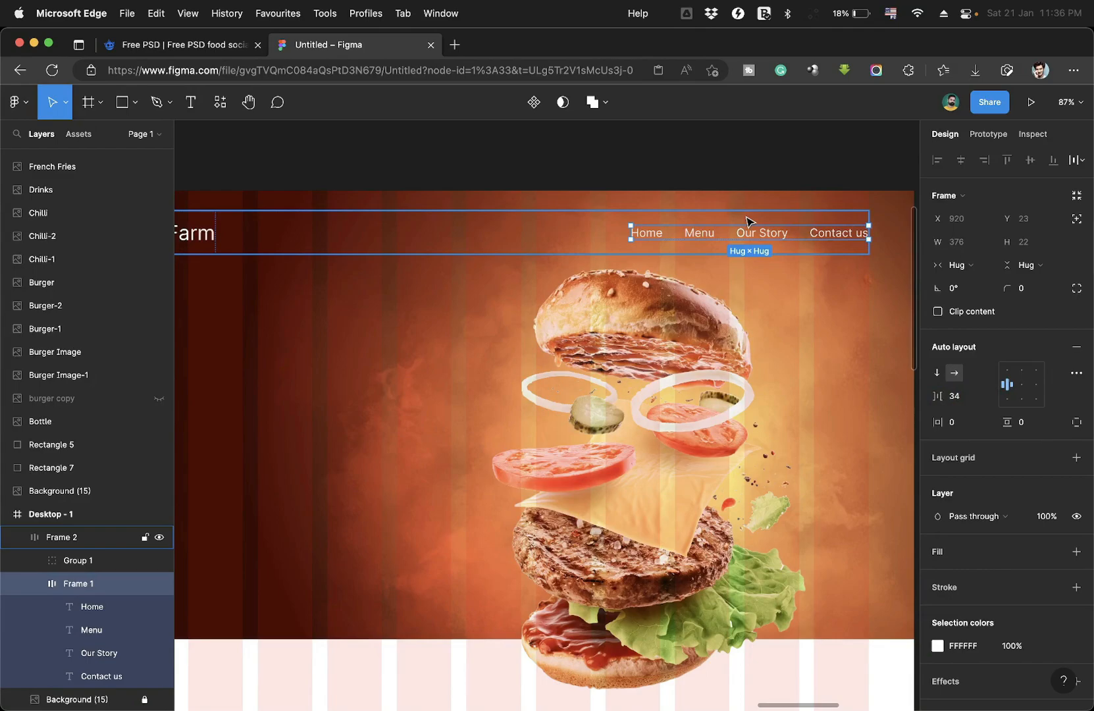
{"action": "scroll", "coordinate": [748, 221], "scroll_direction": "down", "scroll_amount": 2}
{"action": "scroll", "coordinate": [747, 221], "scroll_direction": "right", "scroll_amount": 2}
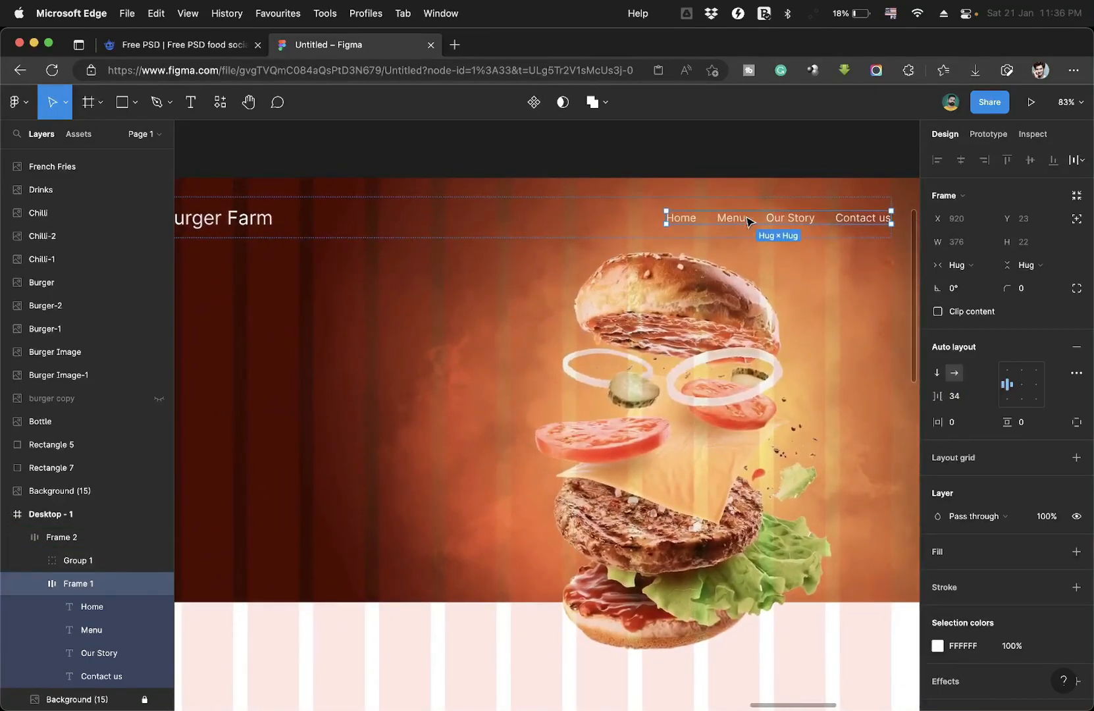
{"action": "left_click", "coordinate": [697, 156]}
{"action": "scroll", "coordinate": [697, 156], "scroll_direction": "down", "scroll_amount": 5}
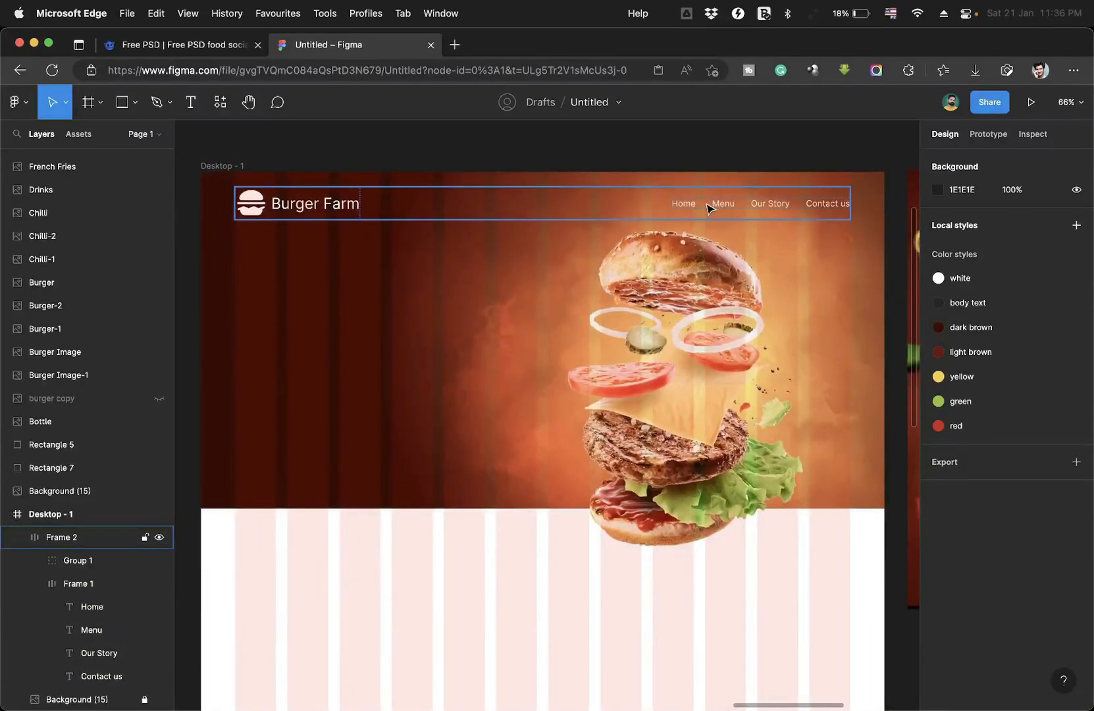
Duplicate the Home link below the header row and change the copy's text to "Home Delivery" followed by the phone number.
{"action": "left_click", "coordinate": [680, 208], "text": "super"}
{"action": "left_click_drag", "start_coordinate": [680, 208], "coordinate": [553, 240], "text": "alt"}
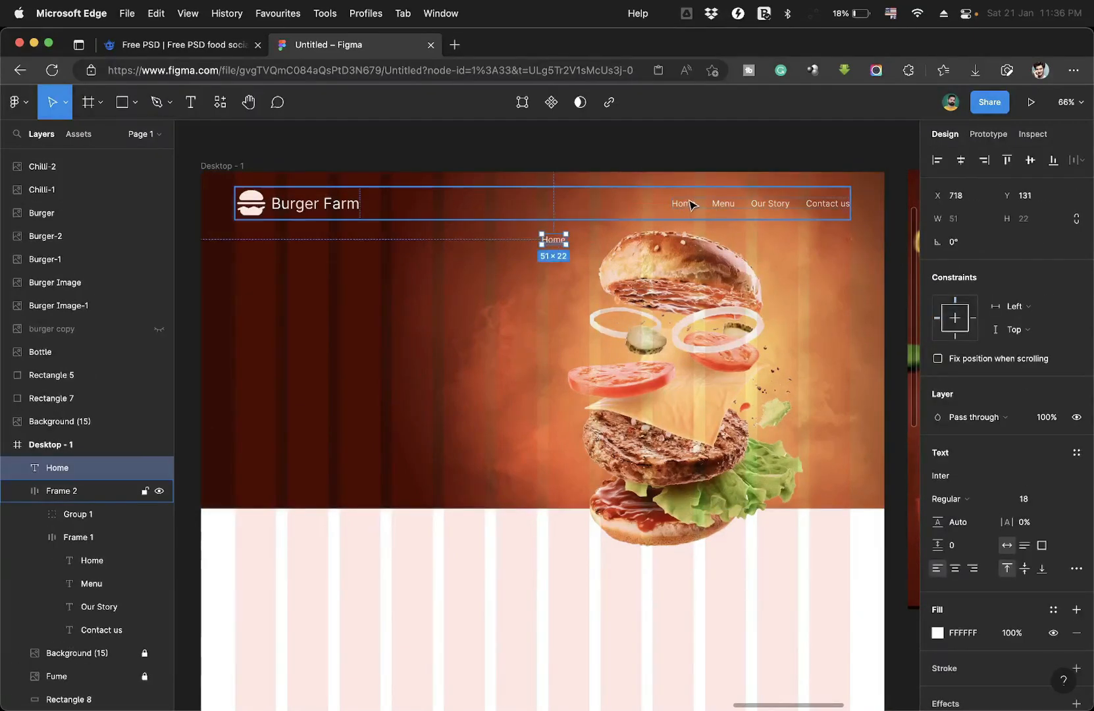
{"action": "scroll", "coordinate": [587, 244], "scroll_direction": "up", "scroll_amount": 5}
{"action": "double_click", "coordinate": [524, 237]}
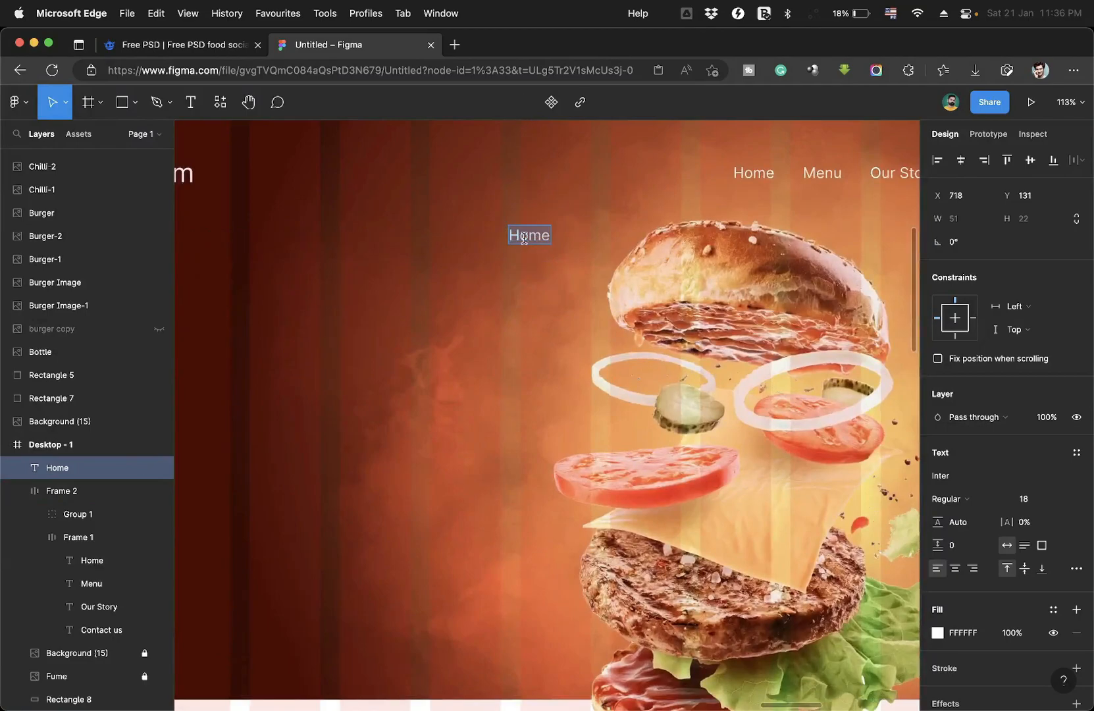
{"action": "type", "text": "Home Delivery"}
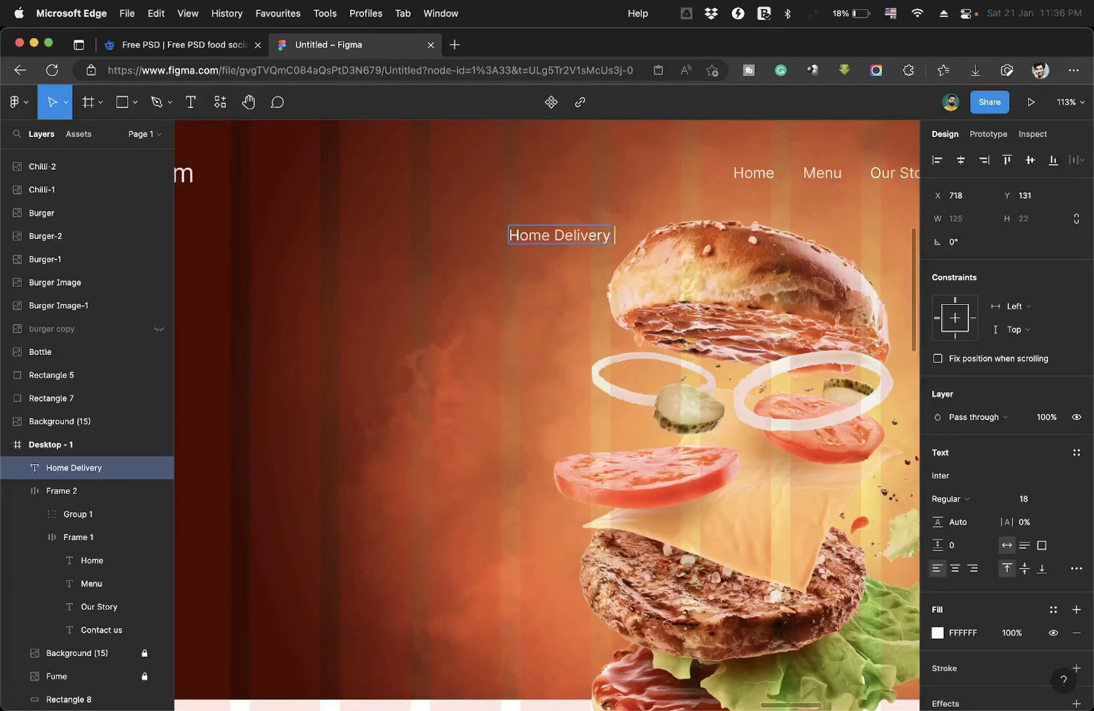
{"action": "type", "text": " +123456789"}
{"action": "key", "text": "Escape"}
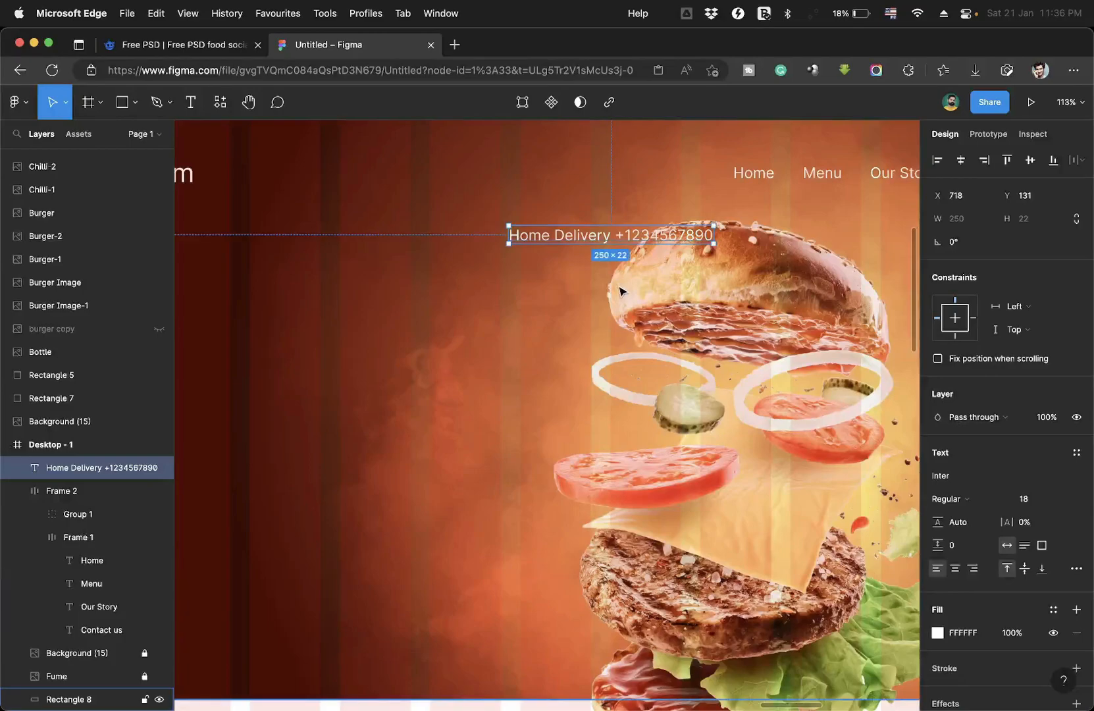
Place the Home Delivery text above the navigation links at X 1118, Y 16, and move the header row down to Y 42.
{"action": "scroll", "coordinate": [619, 290], "scroll_direction": "down", "scroll_amount": 5}
{"action": "left_click_drag", "start_coordinate": [600, 260], "coordinate": [804, 204]}
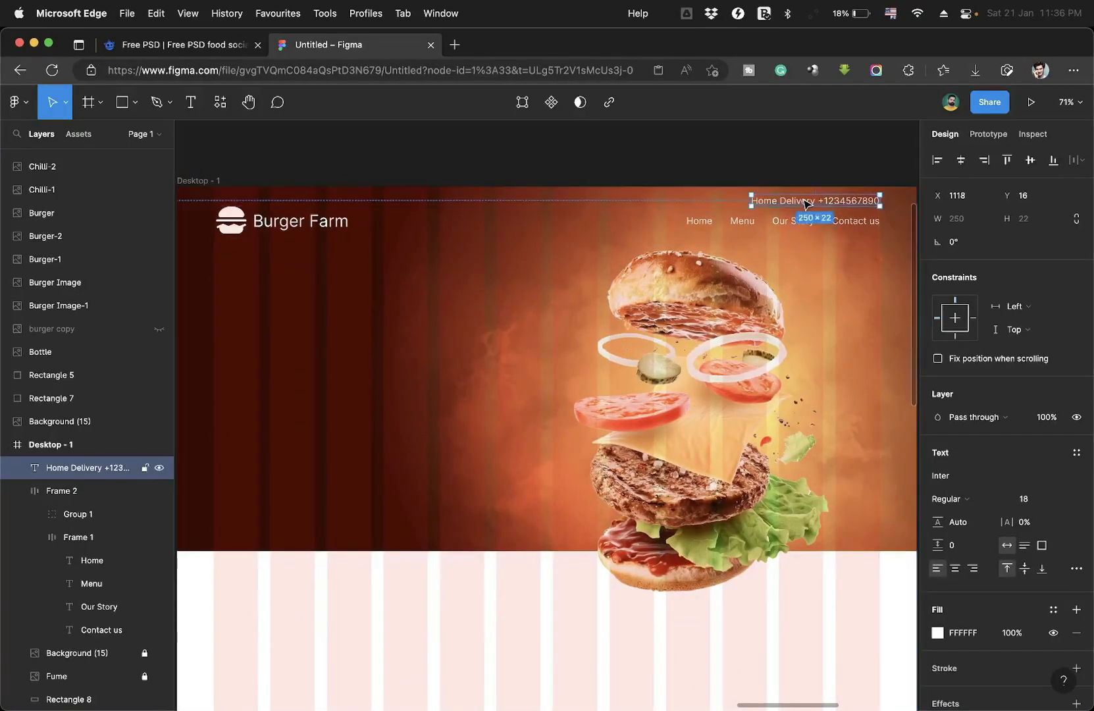
{"action": "scroll", "coordinate": [803, 197], "scroll_direction": "down", "scroll_amount": 3}
{"action": "left_click", "coordinate": [452, 224]}
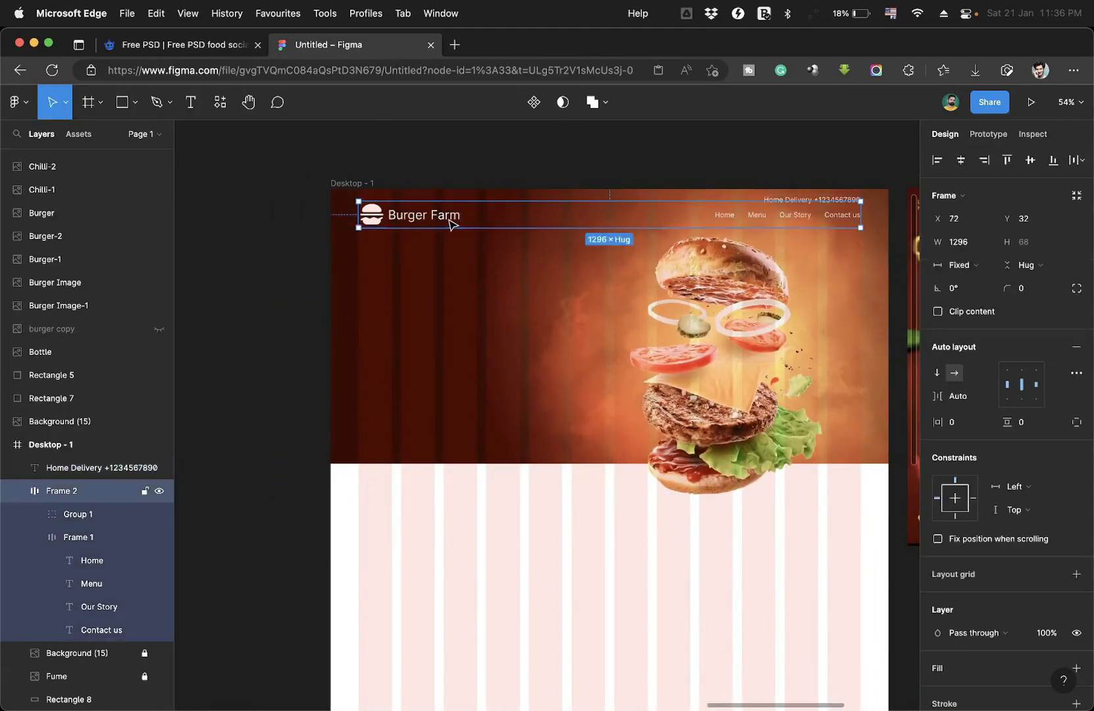
{"action": "key", "text": "shift+Down"}
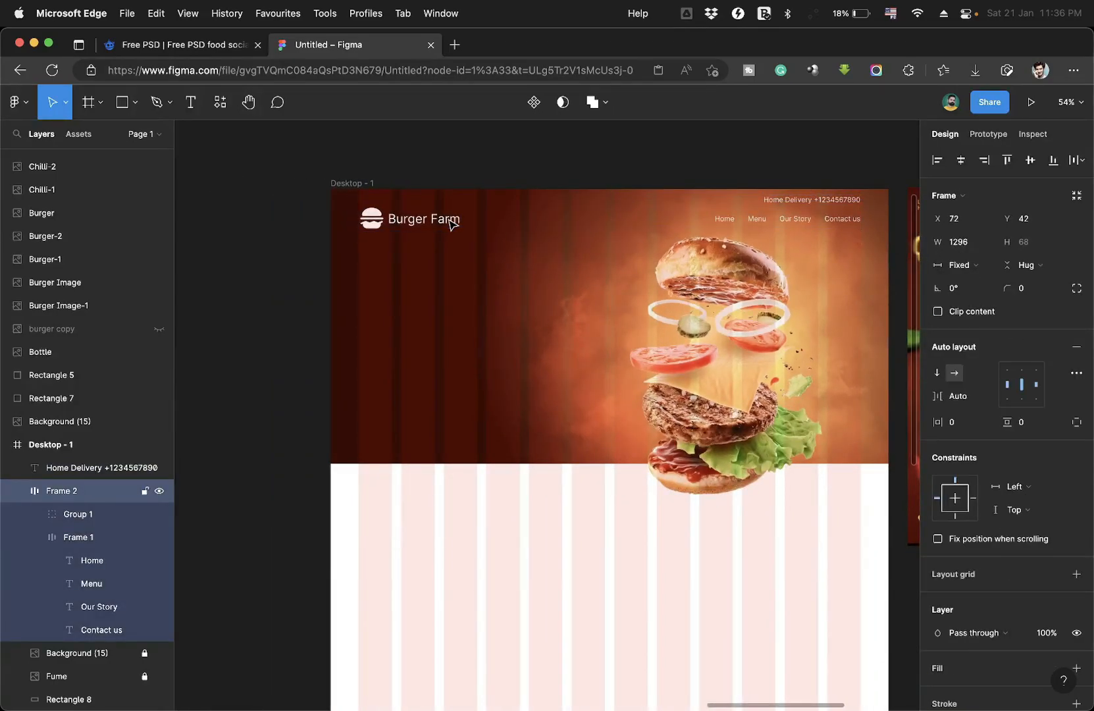
{"action": "scroll", "coordinate": [586, 267], "scroll_direction": "up", "scroll_amount": 3}
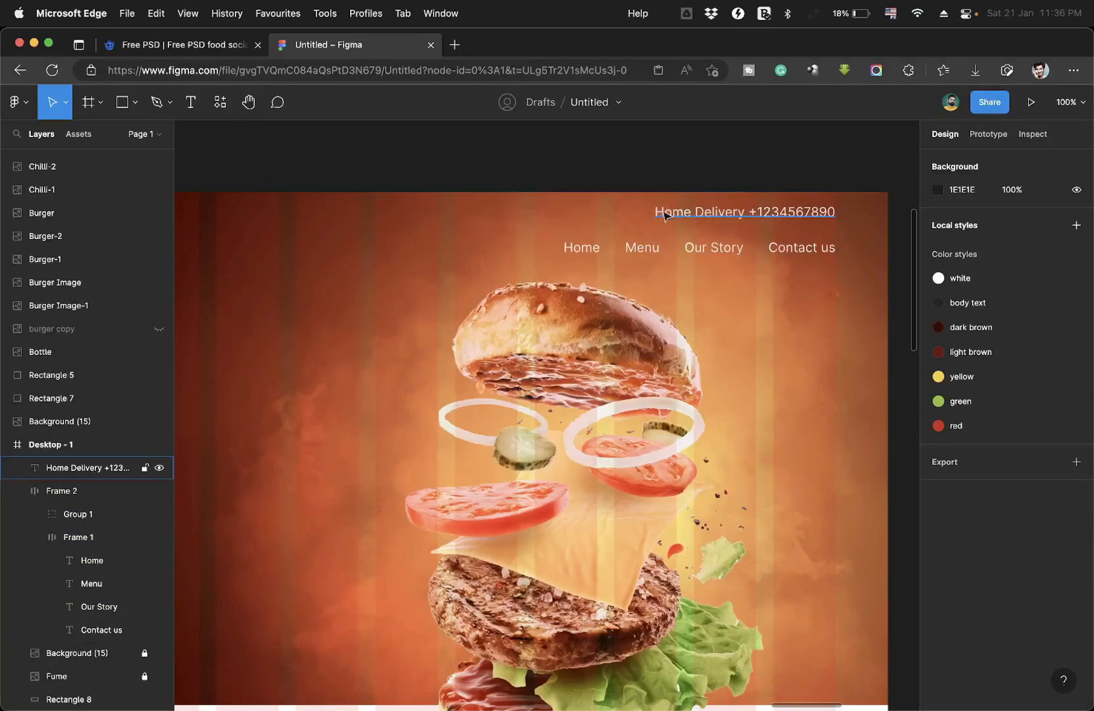
Insert the sharp-delivery-dining icon with the Iconify plugin and place it in white just before the Home Delivery text.
{"action": "left_click", "coordinate": [220, 102]}
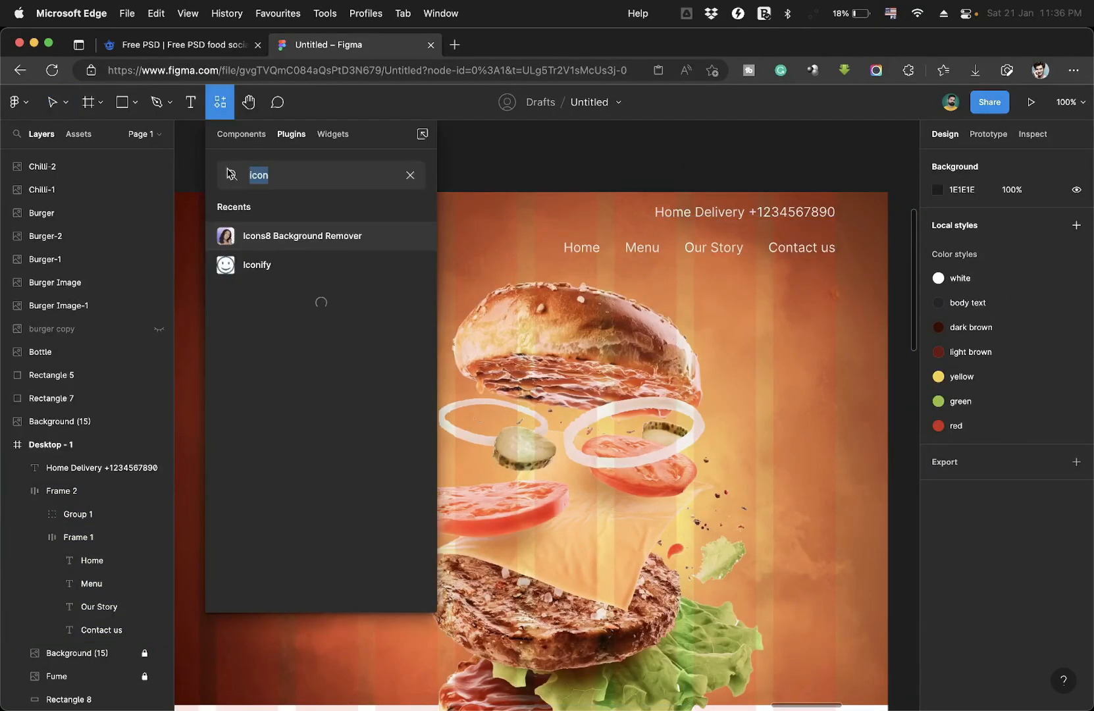
{"action": "left_click", "coordinate": [256, 263]}
{"action": "left_click", "coordinate": [310, 333]}
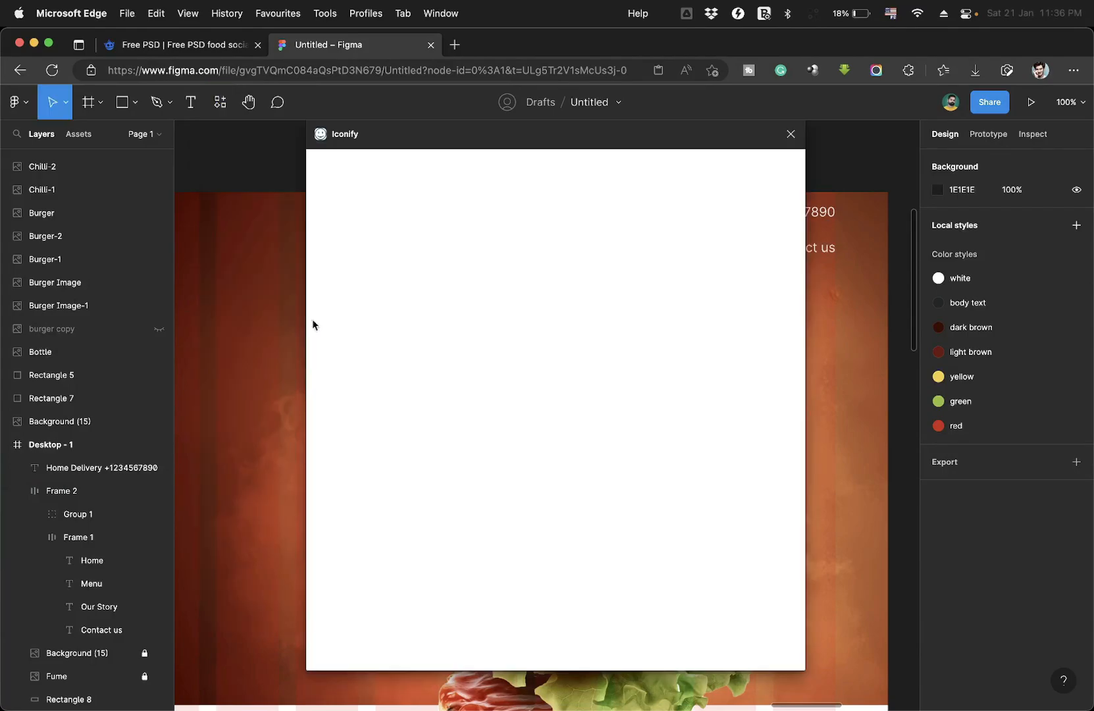
{"action": "key", "text": "super+a"}
{"action": "type", "text": "delivery"}
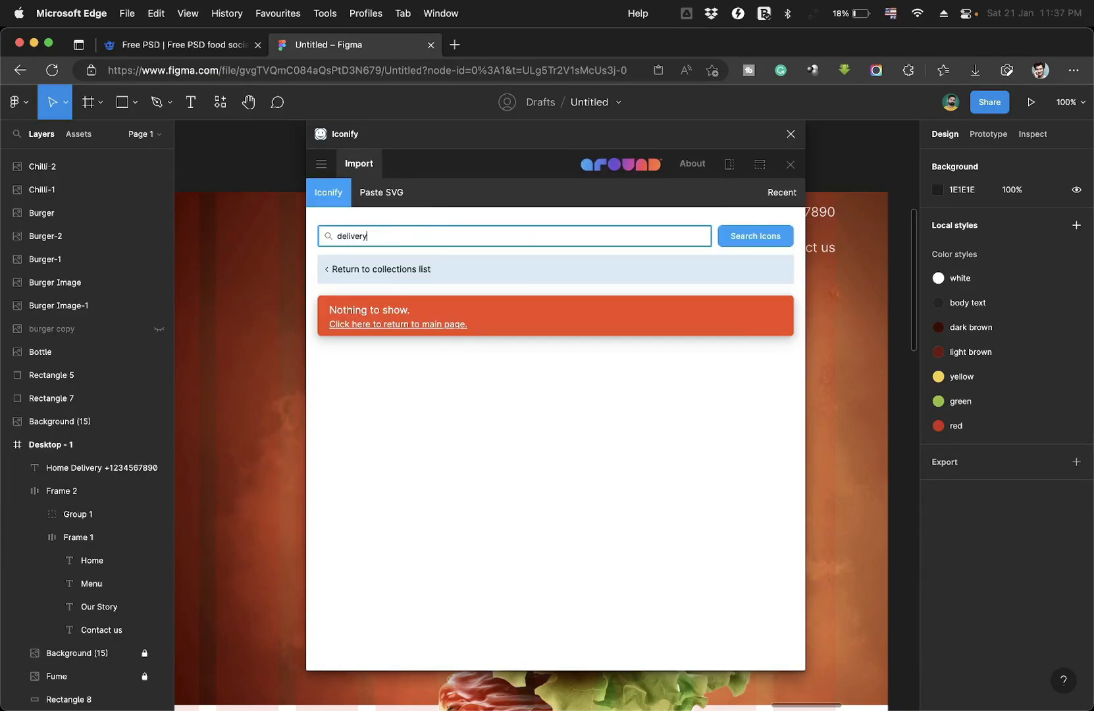
{"action": "key", "text": "Return"}
{"action": "left_click", "coordinate": [467, 430]}
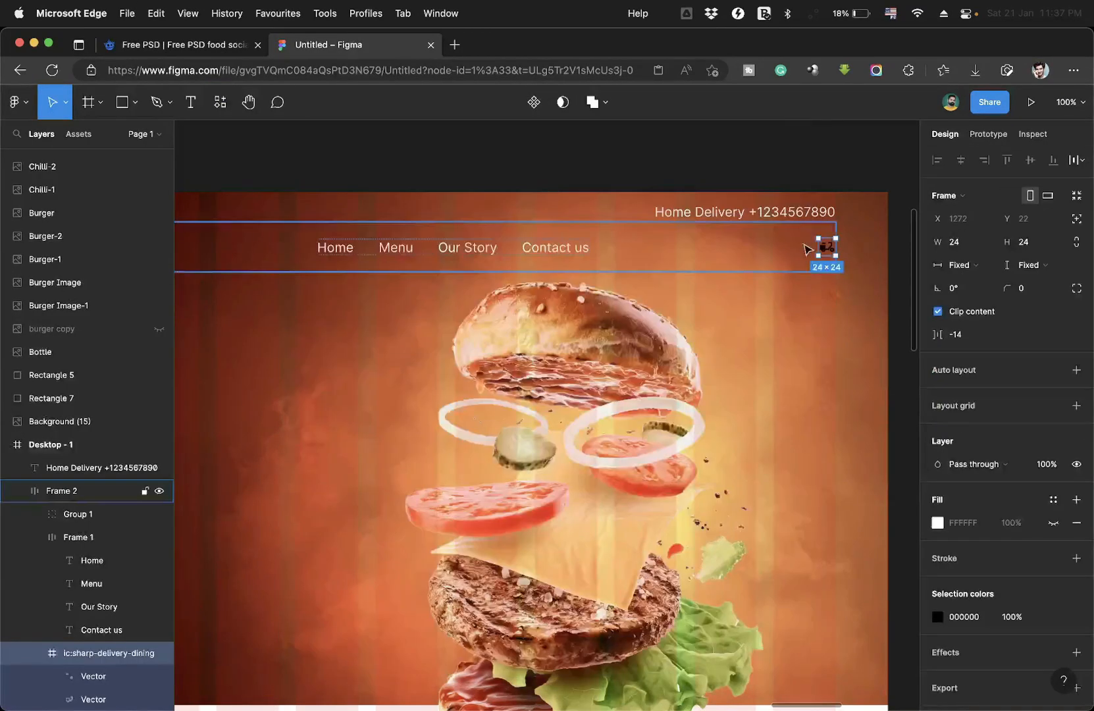
{"action": "left_click_drag", "start_coordinate": [805, 249], "coordinate": [622, 211]}
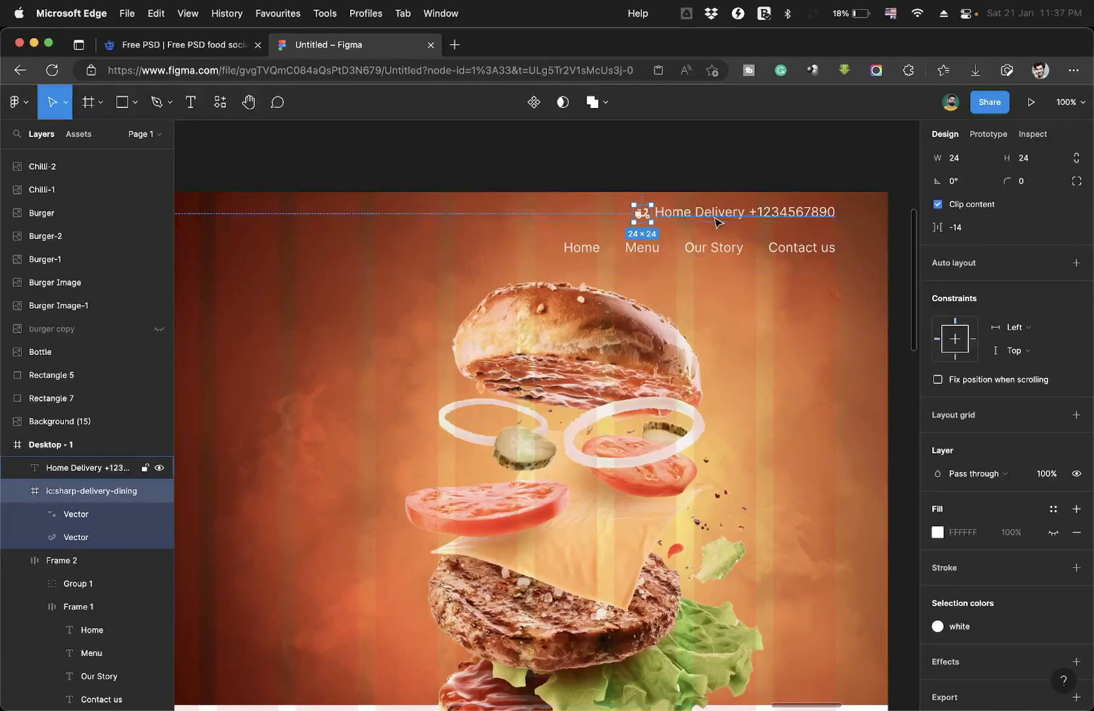
Combine the delivery icon and the Home Delivery text into one horizontal auto layout.
{"action": "scroll", "coordinate": [622, 211], "scroll_direction": "up", "scroll_amount": 5}
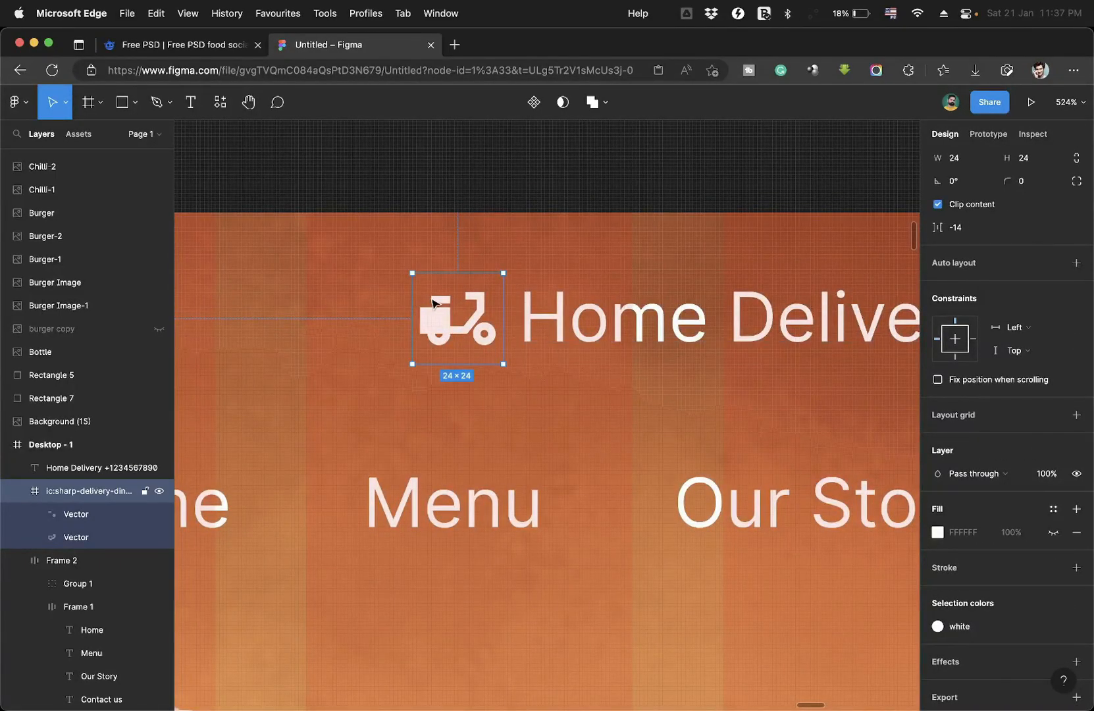
{"action": "scroll", "coordinate": [488, 344], "scroll_direction": "down", "scroll_amount": 5}
{"action": "left_click", "coordinate": [513, 337], "text": "shift"}
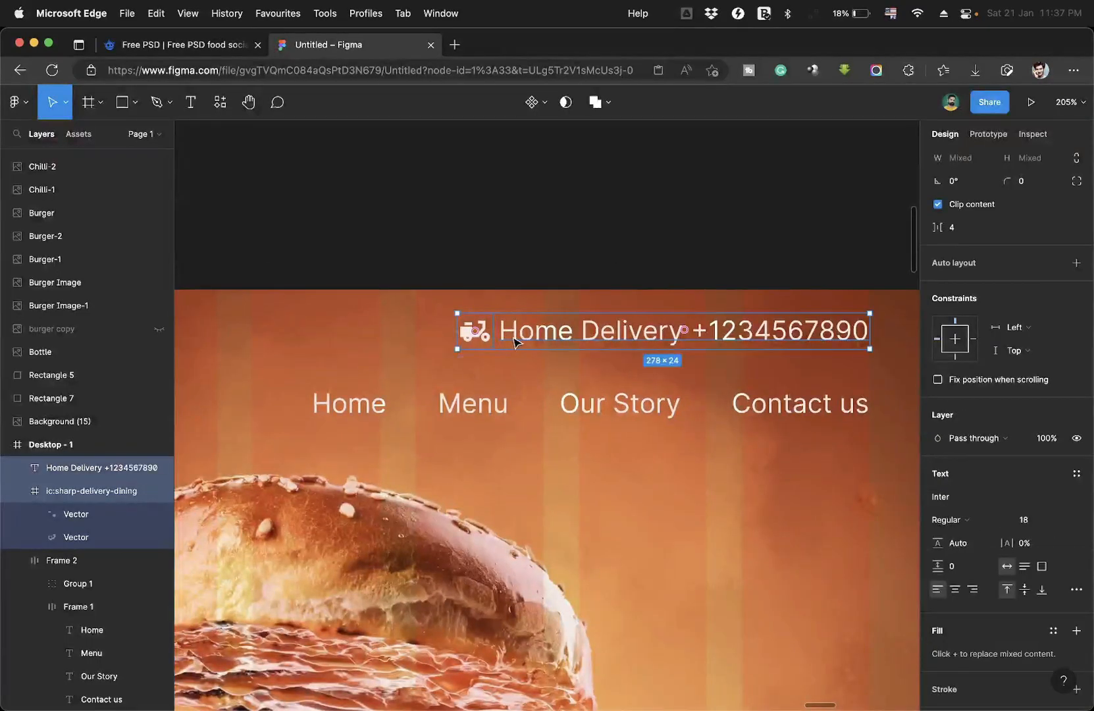
{"action": "key", "text": "shift+a"}
{"action": "scroll", "coordinate": [514, 339], "scroll_direction": "down", "scroll_amount": 8}
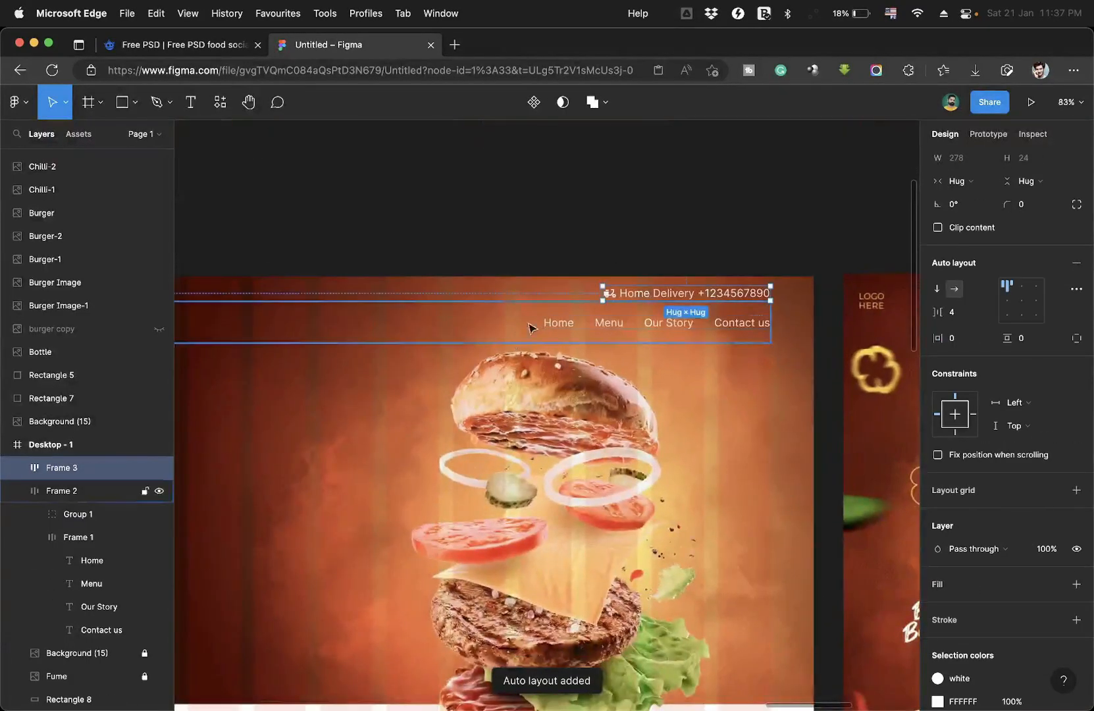
{"action": "left_click", "coordinate": [621, 249]}
Hide the 12-column layout grid of the Desktop - 1 frame.
{"action": "scroll", "coordinate": [621, 248], "scroll_direction": "down", "scroll_amount": 5}
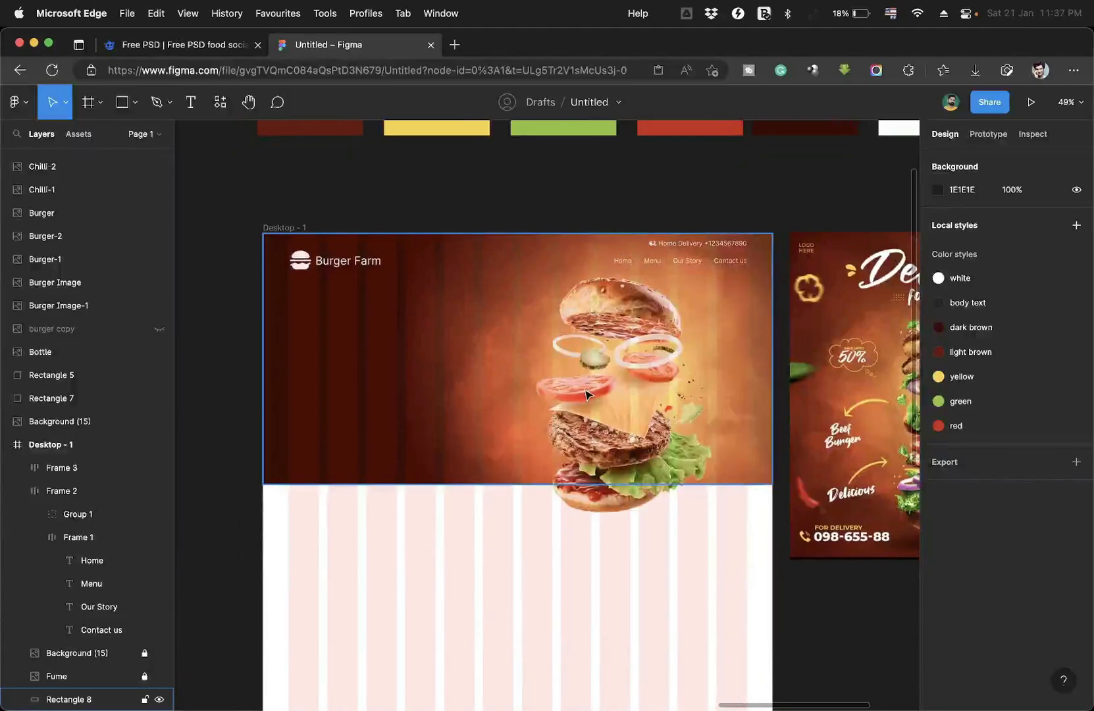
{"action": "scroll", "coordinate": [586, 393], "scroll_direction": "up", "scroll_amount": 2}
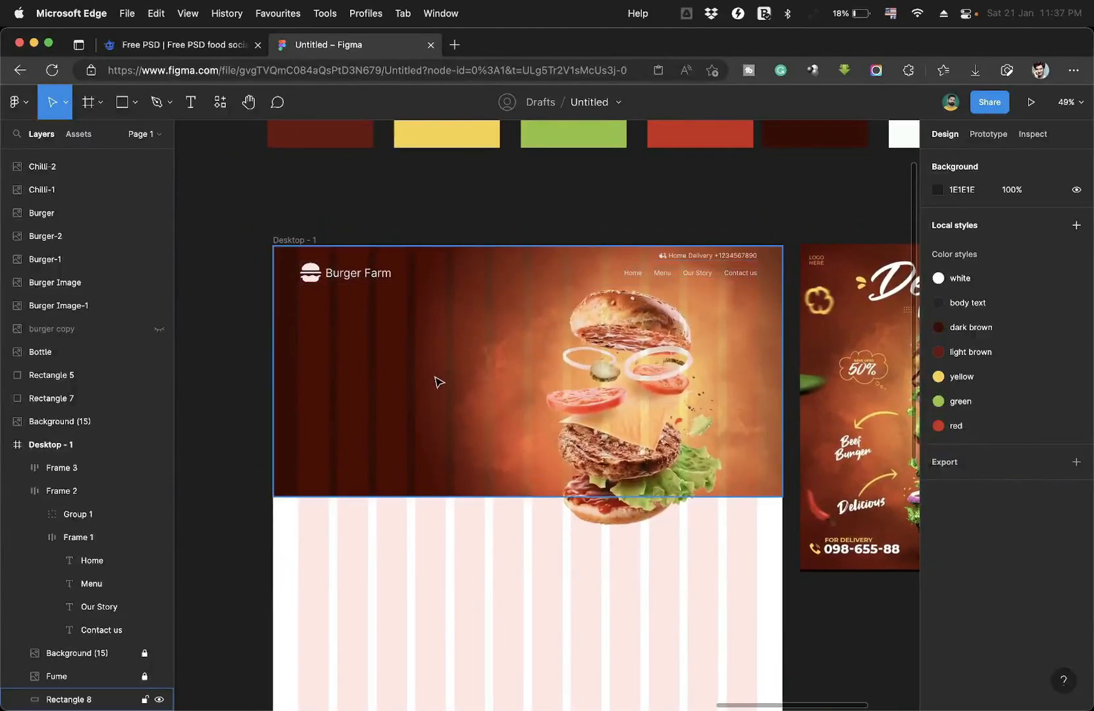
{"action": "left_click", "coordinate": [296, 240]}
{"action": "left_click", "coordinate": [1053, 382]}
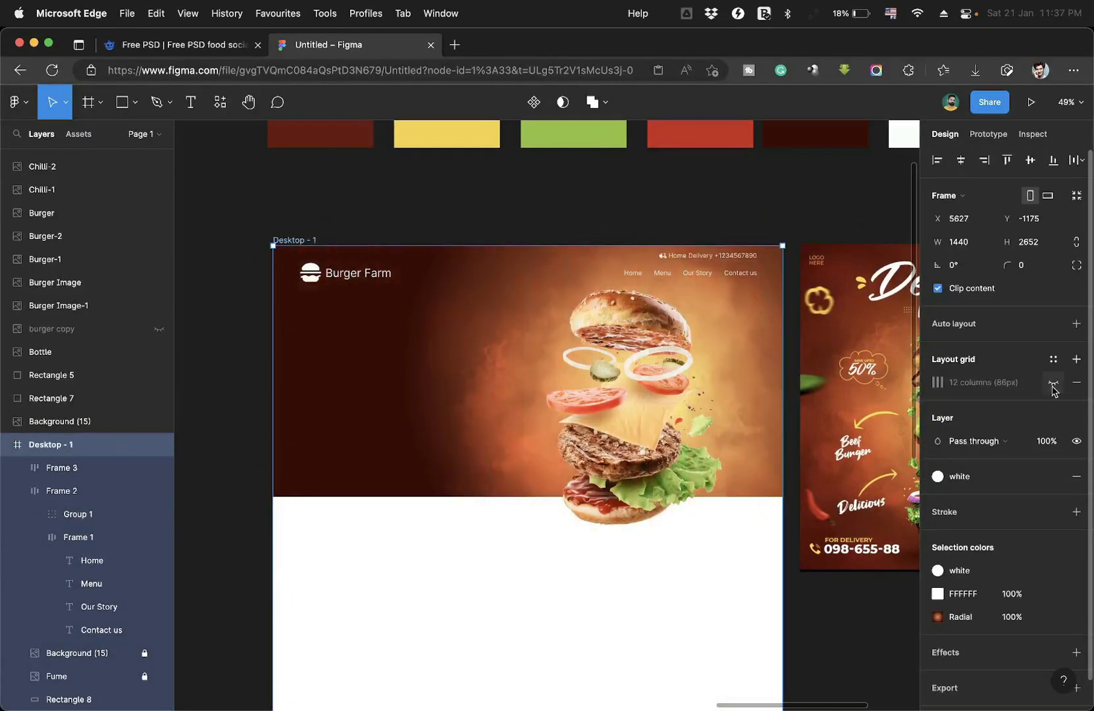
{"action": "scroll", "coordinate": [498, 406], "scroll_direction": "up", "scroll_amount": 3}
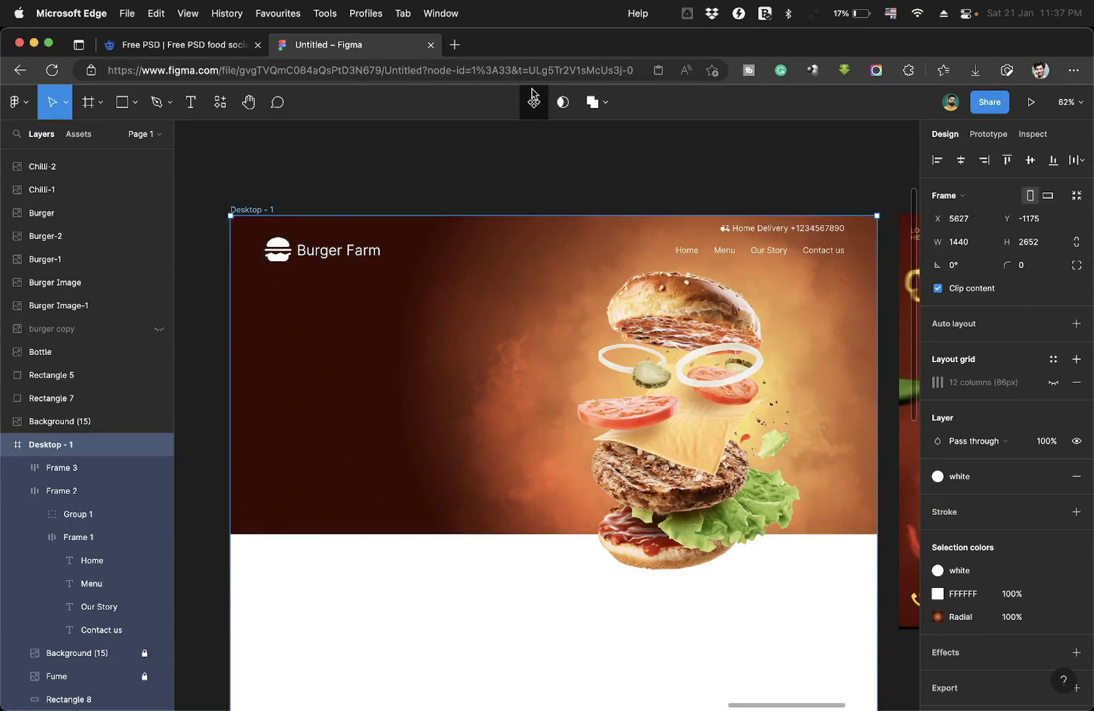
Open ChatGPT in a new browser tab and ask it to "write a good title for my burger website hero banner image".
{"action": "left_click", "coordinate": [454, 44]}
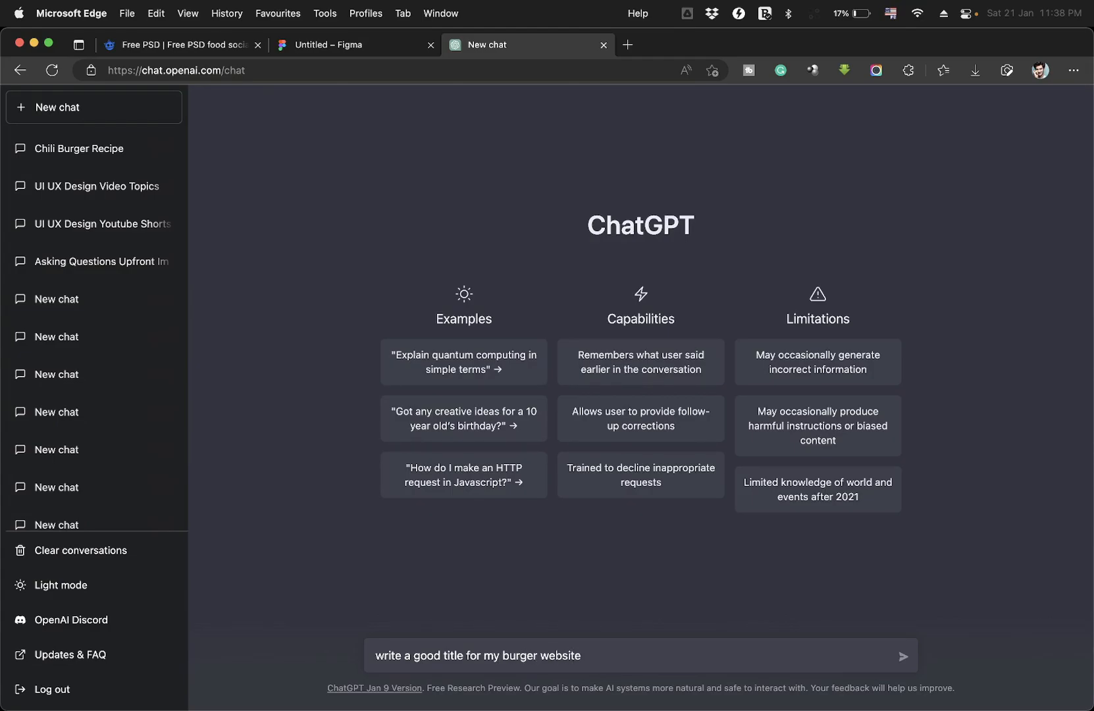
{"action": "type", "text": "banner image"}
{"action": "key", "text": "Return"}
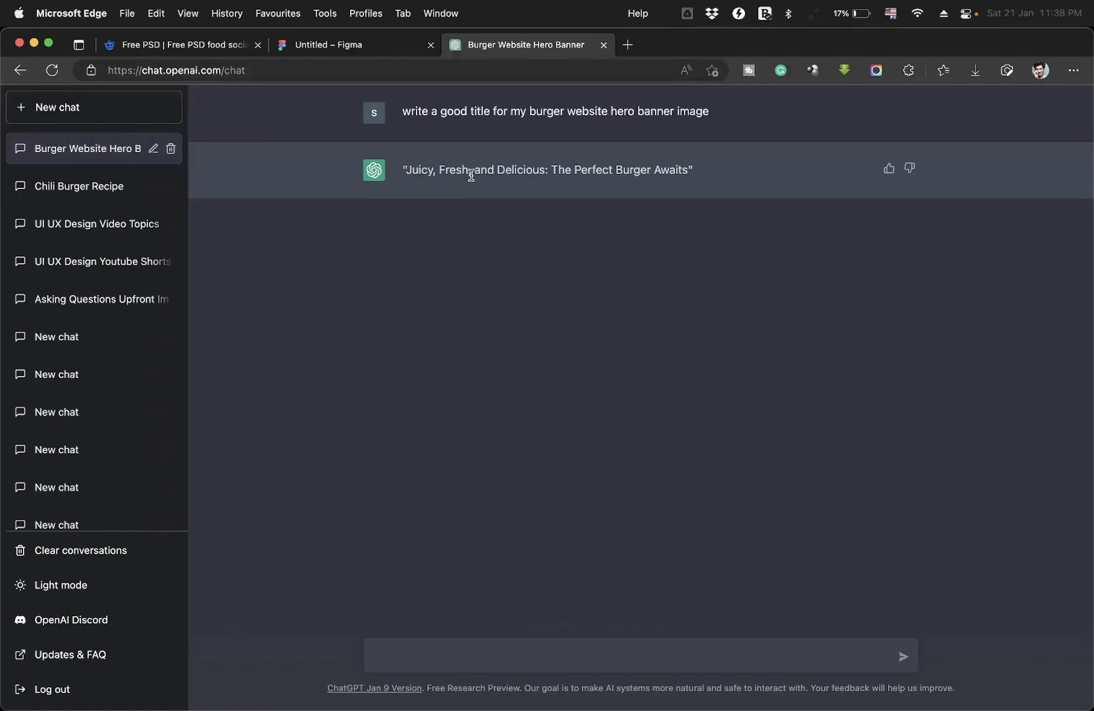
Copy "Juicy, Fresh, and Delicious" from the ChatGPT answer and paste it as new text below the Burger Farm logo in Figma.
{"action": "left_click_drag", "start_coordinate": [406, 170], "coordinate": [544, 176]}
{"action": "key", "text": "super+c"}
{"action": "left_click", "coordinate": [346, 45]}
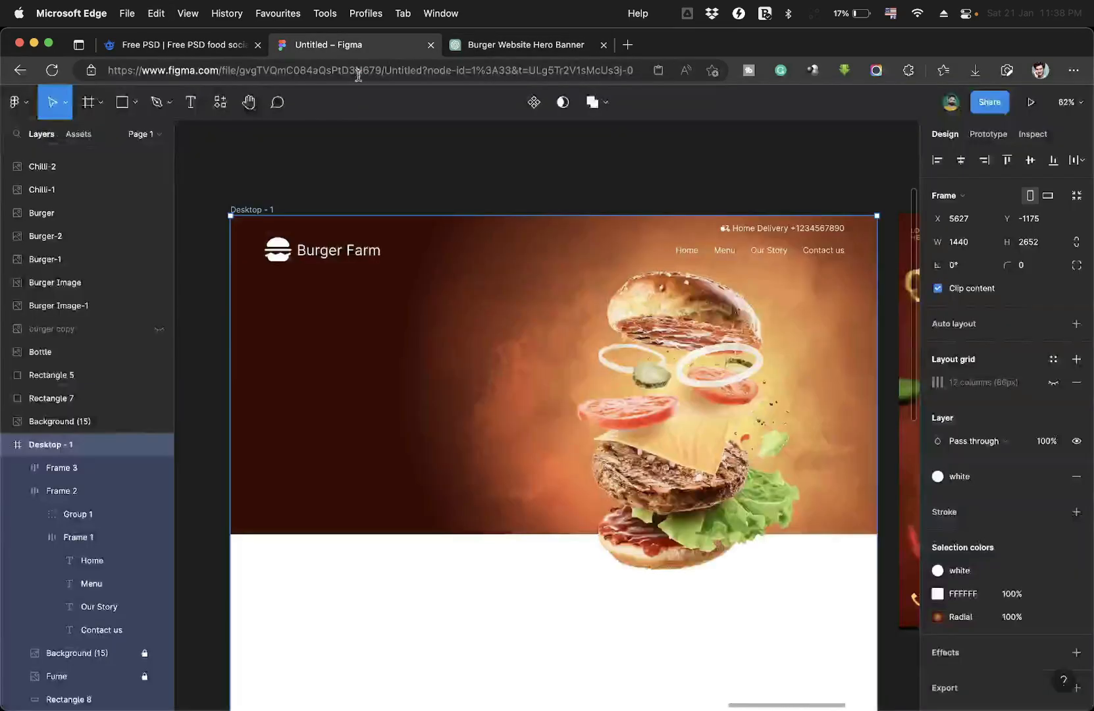
{"action": "left_click", "coordinate": [195, 108]}
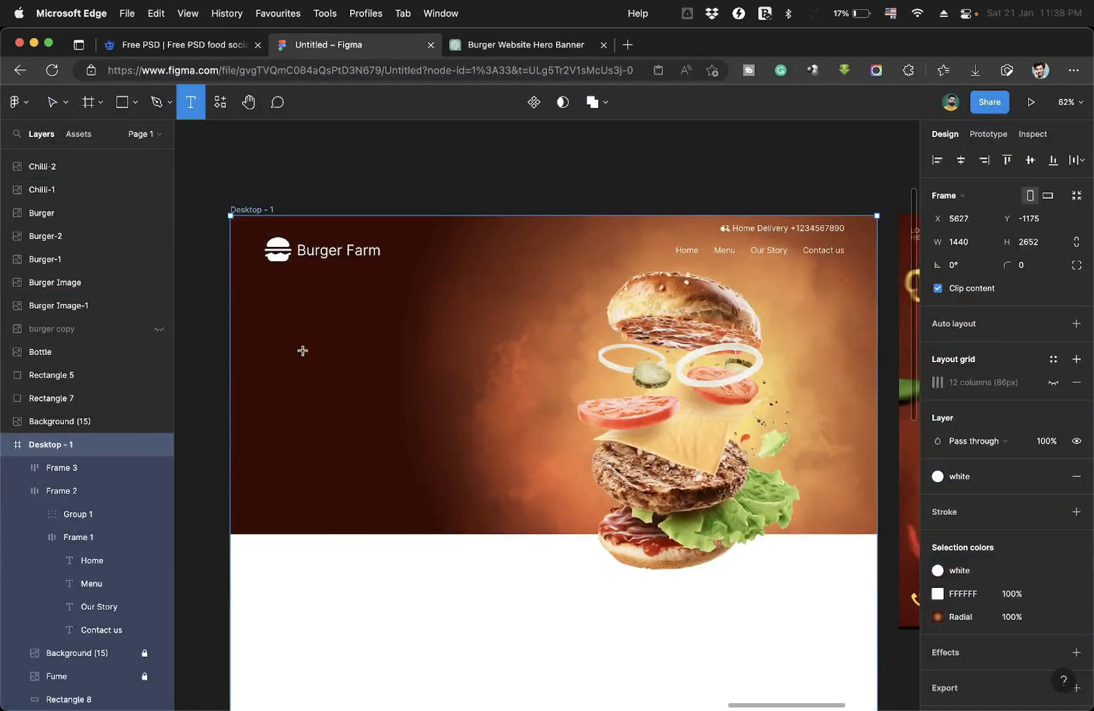
{"action": "left_click", "coordinate": [270, 332]}
{"action": "key", "text": "super+v"}
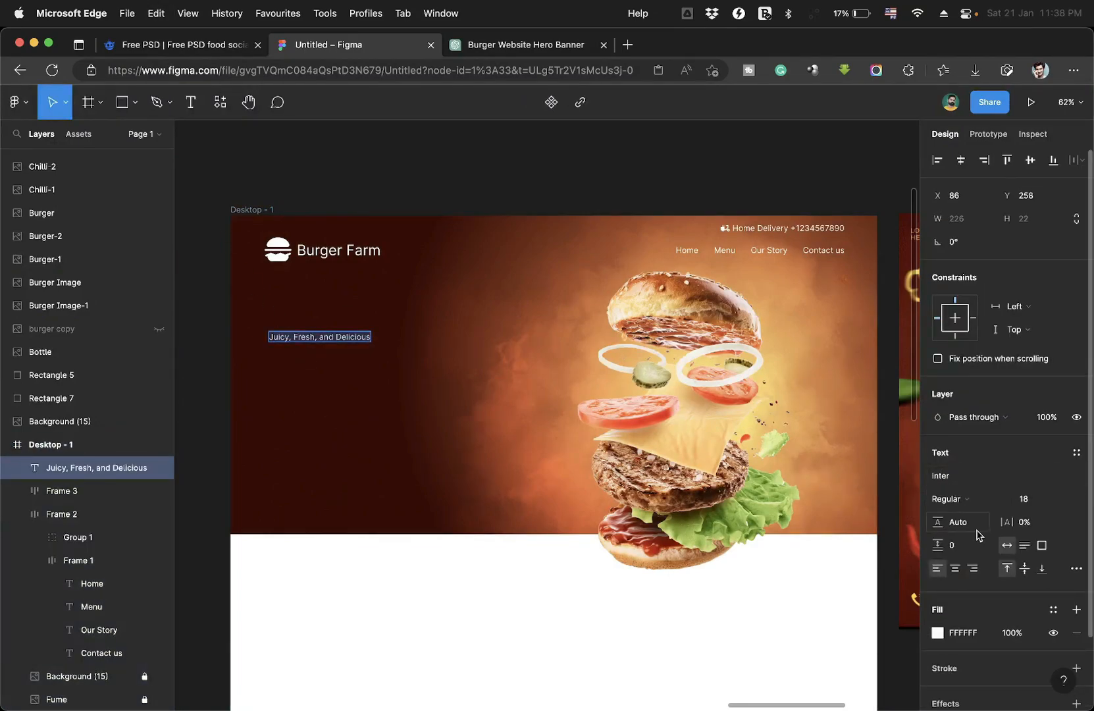
Set the pasted title's font size to 48 and align it under the logo at X 76, Y 202.
{"action": "left_click", "coordinate": [1026, 498]}
{"action": "type", "text": "58"}
{"action": "key", "text": "Return"}
{"action": "type", "text": "48"}
{"action": "key", "text": "Return"}
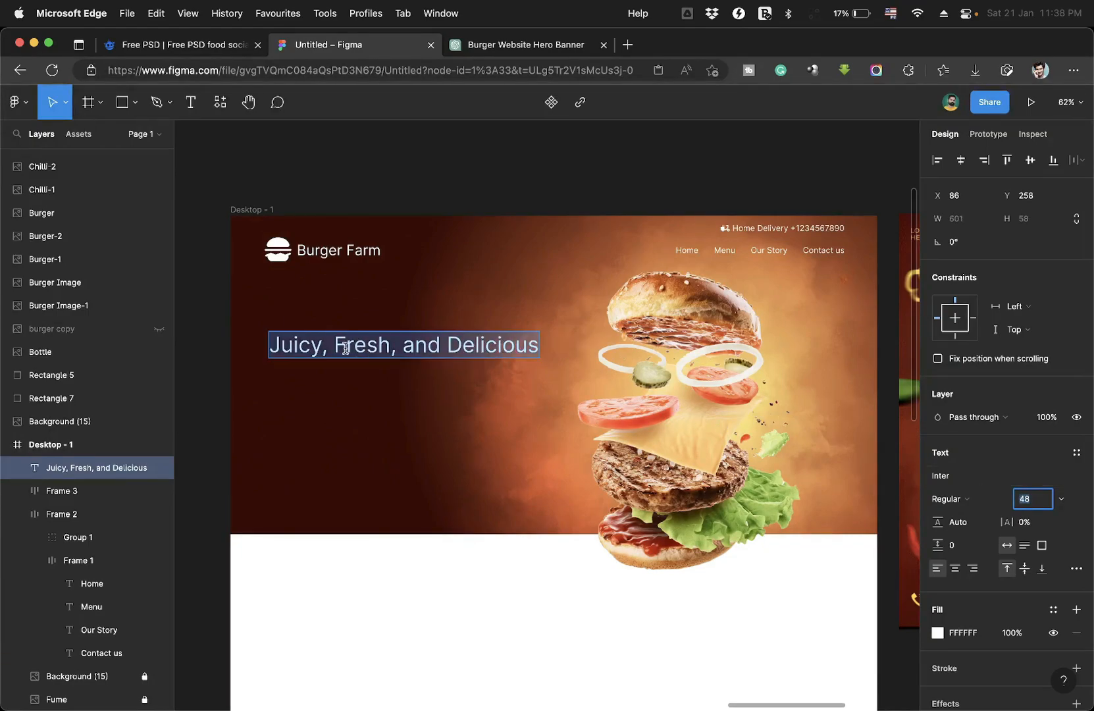
{"action": "left_click", "coordinate": [344, 347]}
{"action": "left_click_drag", "start_coordinate": [329, 356], "coordinate": [327, 332]}
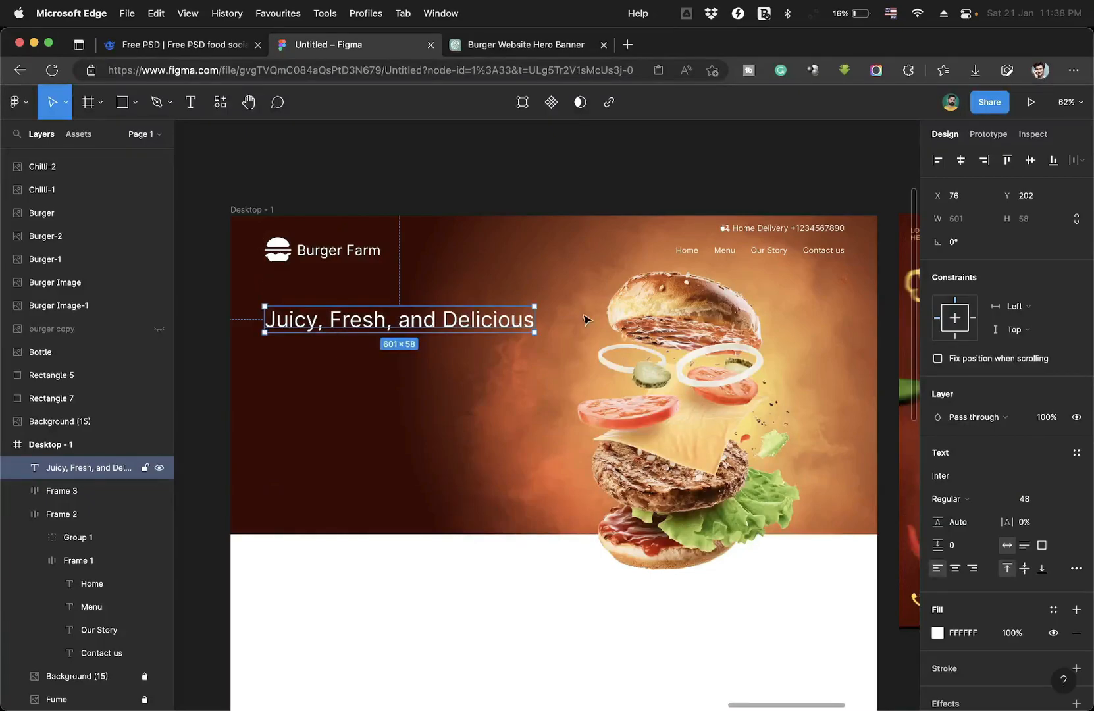
Preview different fonts on the hero title and apply Bevan.
{"action": "left_click", "coordinate": [956, 479]}
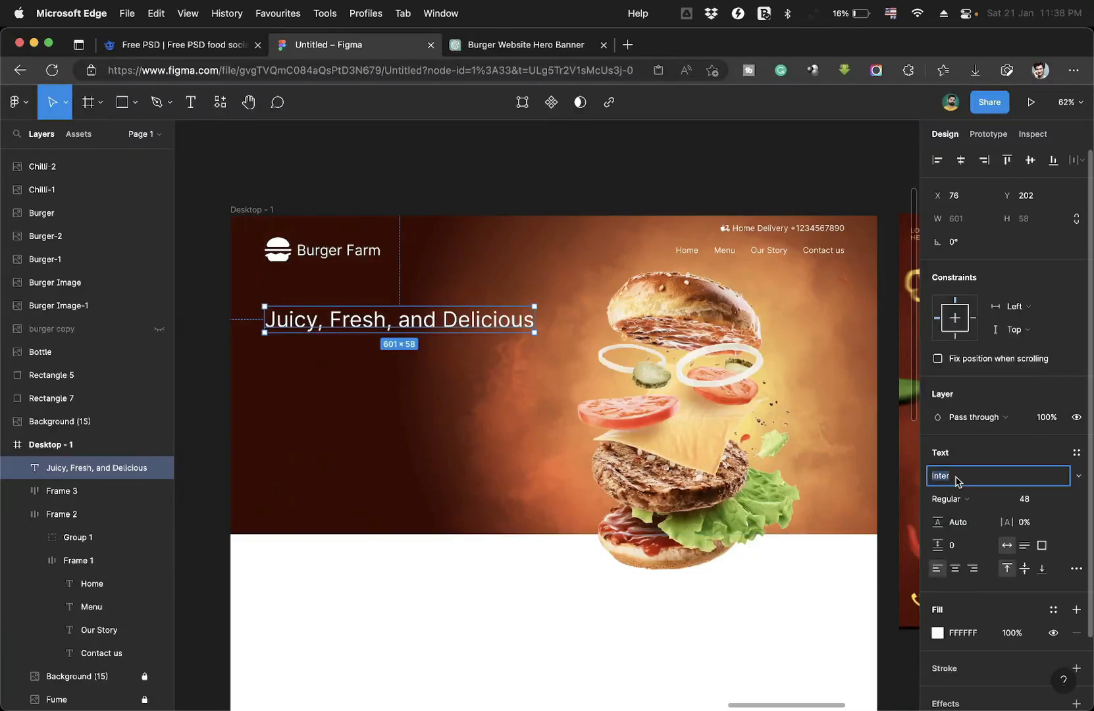
{"action": "key", "text": "Up"}
{"action": "key", "text": "Up"}
{"action": "key", "text": "Up"}
{"action": "key", "text": "Up"}
{"action": "key", "text": "Down"}
{"action": "key", "text": "Down"}
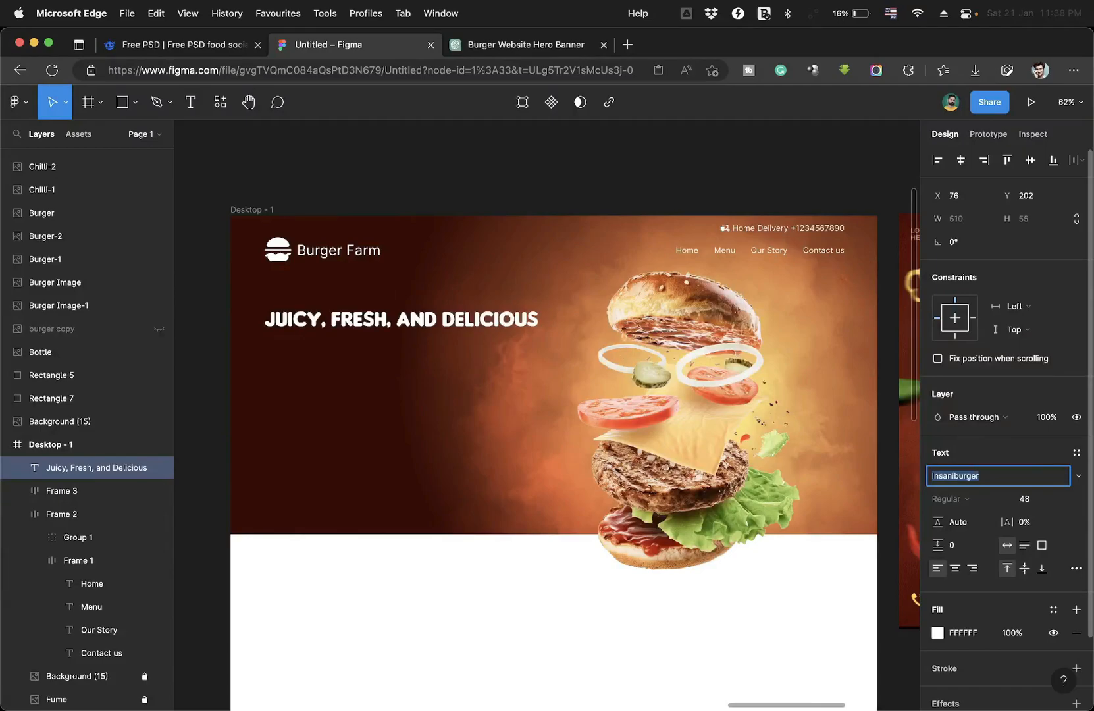
{"action": "key", "text": "Up"}
{"action": "key", "text": "Up"}
{"action": "key", "text": "Down"}
{"action": "key", "text": "Down"}
{"action": "key", "text": "Down"}
{"action": "key", "text": "Down"}
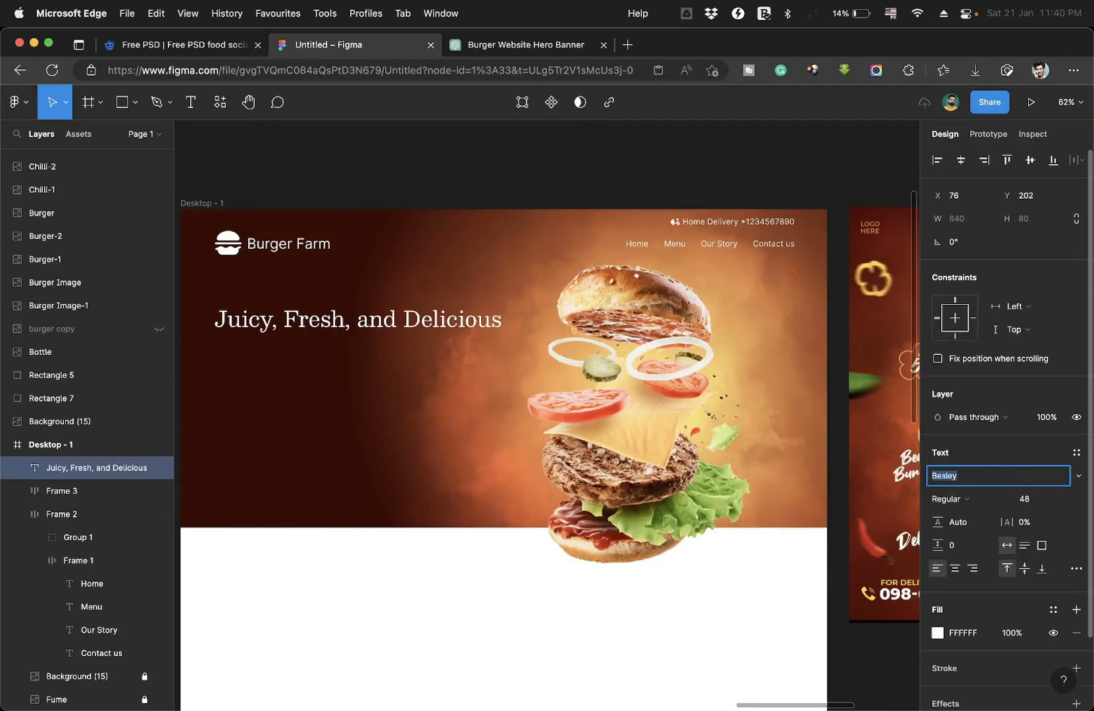
{"action": "key", "text": "Down"}
{"action": "key", "text": "Down"}
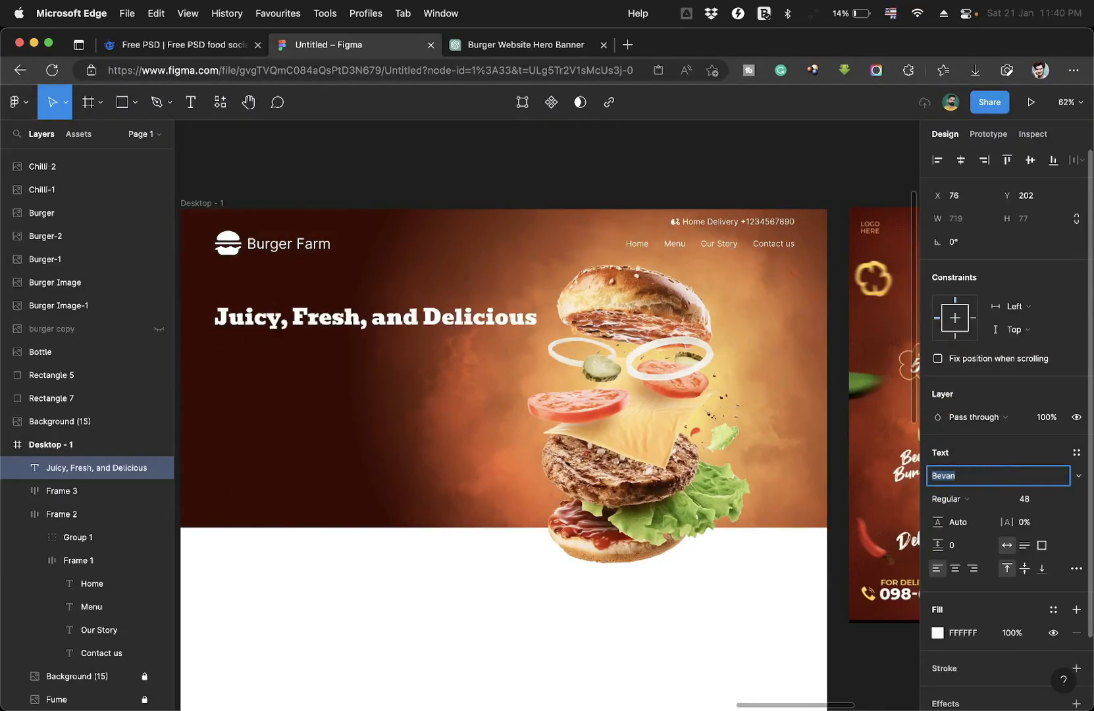
{"action": "key", "text": "Up"}
{"action": "key", "text": "Down"}
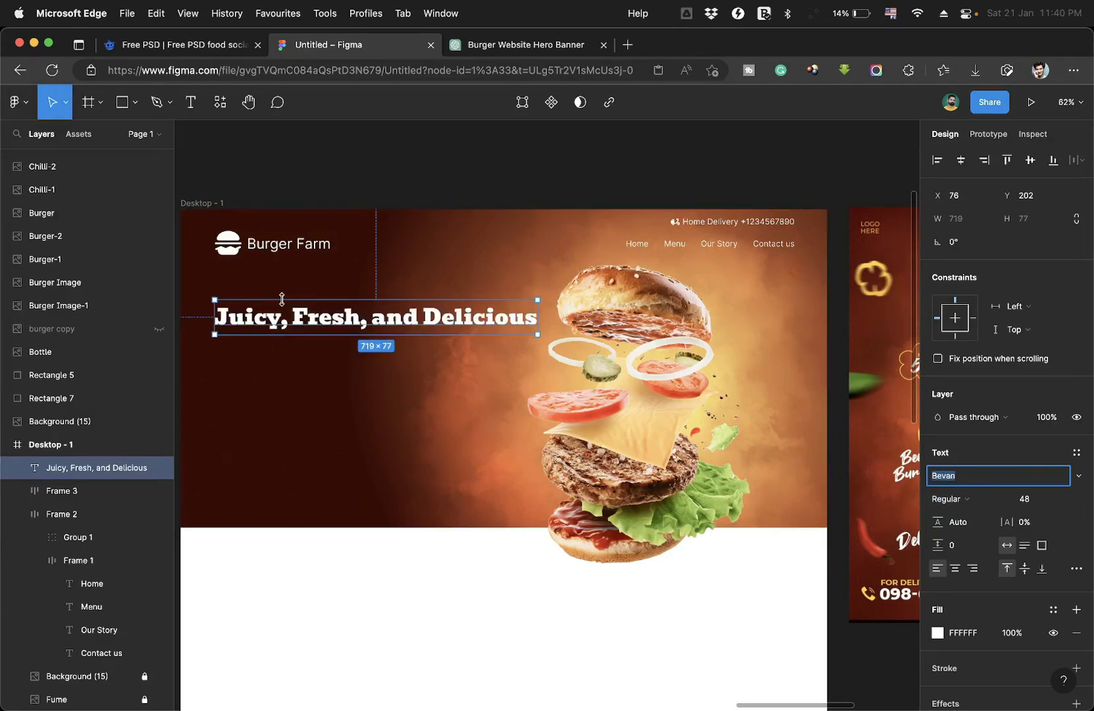
Set the hero title's font size to 46.
{"action": "scroll", "coordinate": [271, 304], "scroll_direction": "up", "scroll_amount": 5}
{"action": "scroll", "coordinate": [270, 304], "scroll_direction": "down", "scroll_amount": 1}
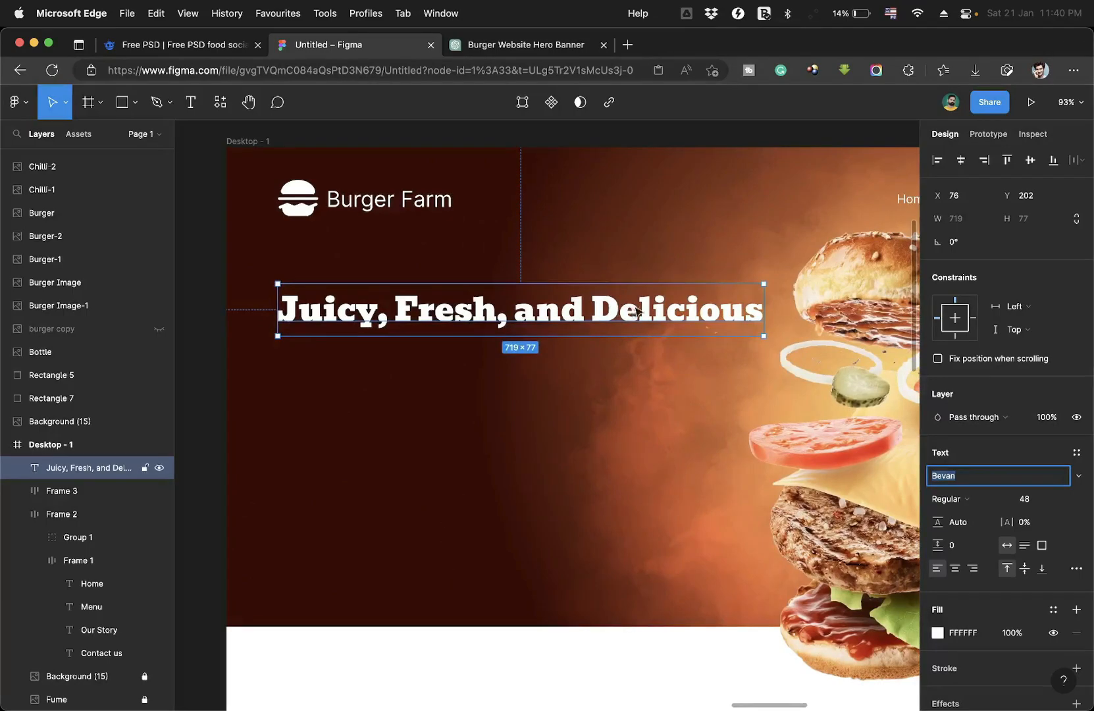
{"action": "left_click", "coordinate": [1038, 499]}
{"action": "key", "text": "Down"}
{"action": "key", "text": "Down"}
{"action": "key", "text": "Down"}
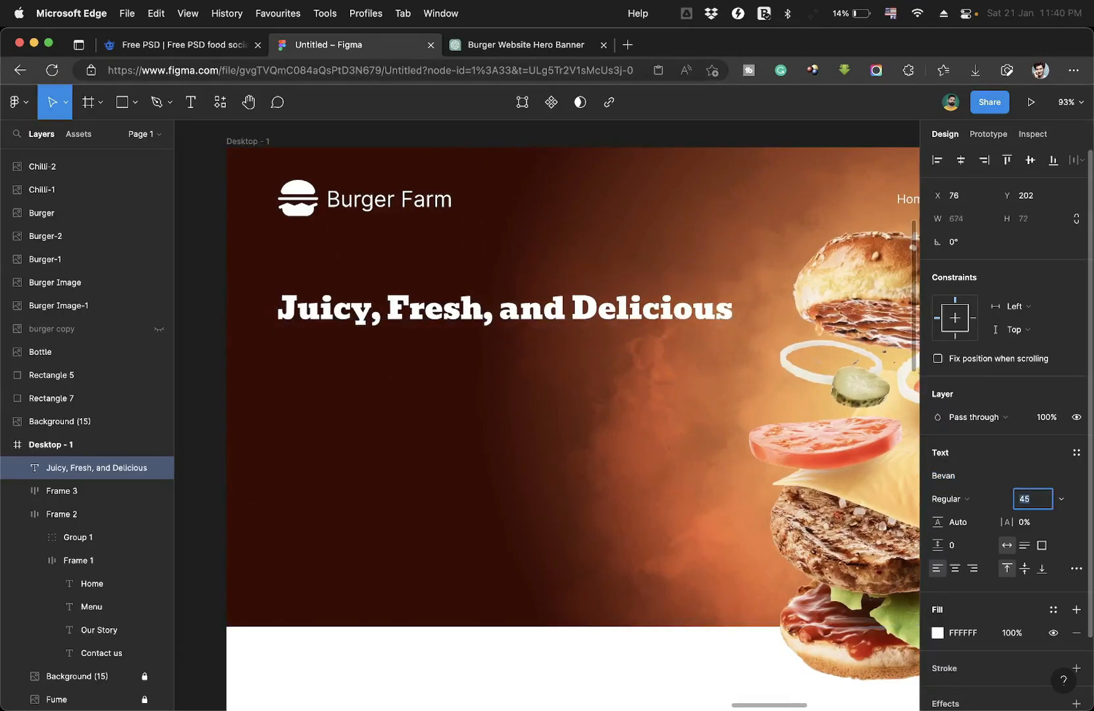
{"action": "key", "text": "Up"}
{"action": "key", "text": "Up"}
{"action": "key", "text": "Down"}
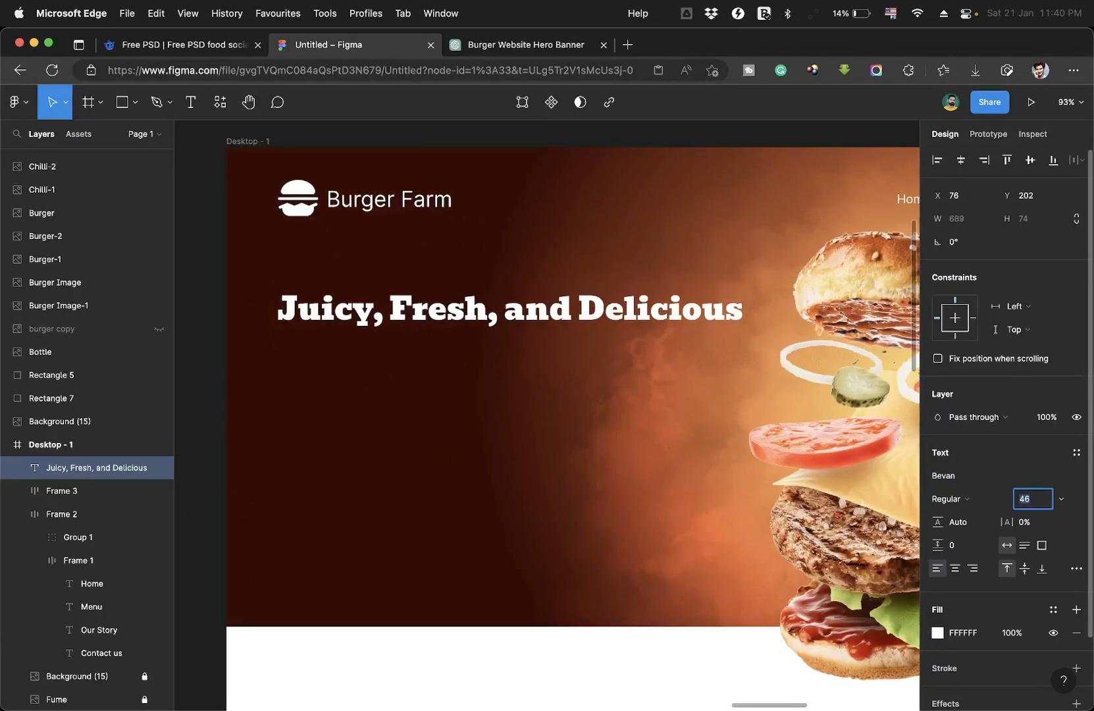
Duplicate the title directly below itself and replace the copy's text with ChatGPT's phrase "The Perfect Burger Awaits".
{"action": "left_click", "coordinate": [503, 44]}
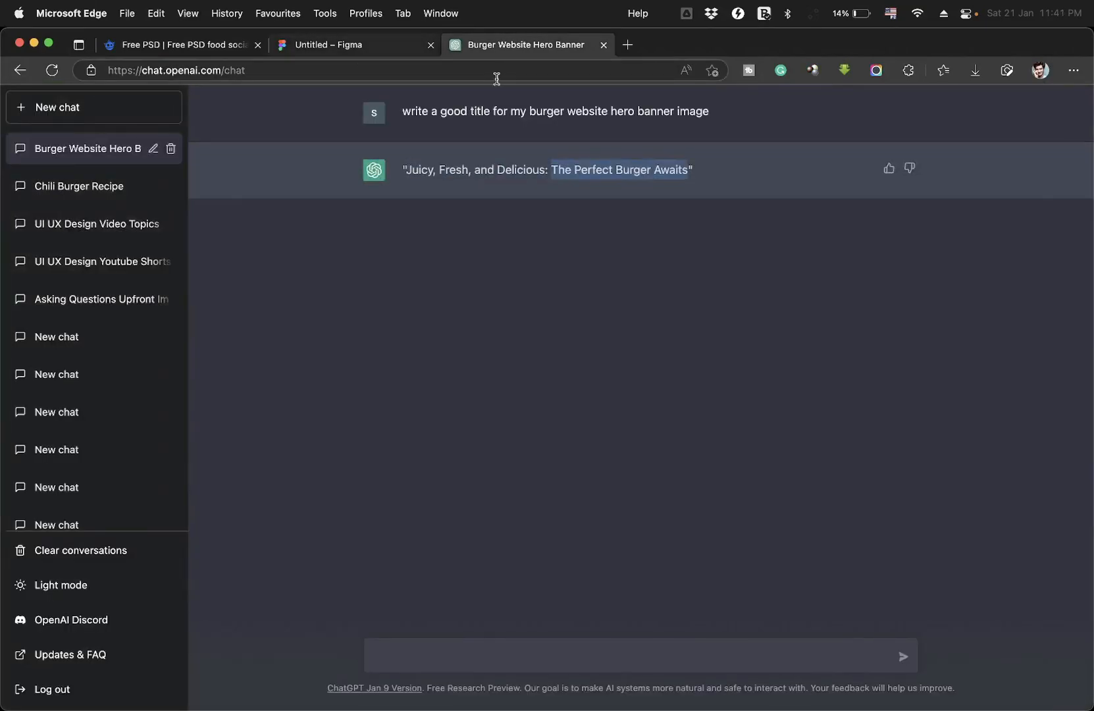
{"action": "left_click", "coordinate": [329, 44]}
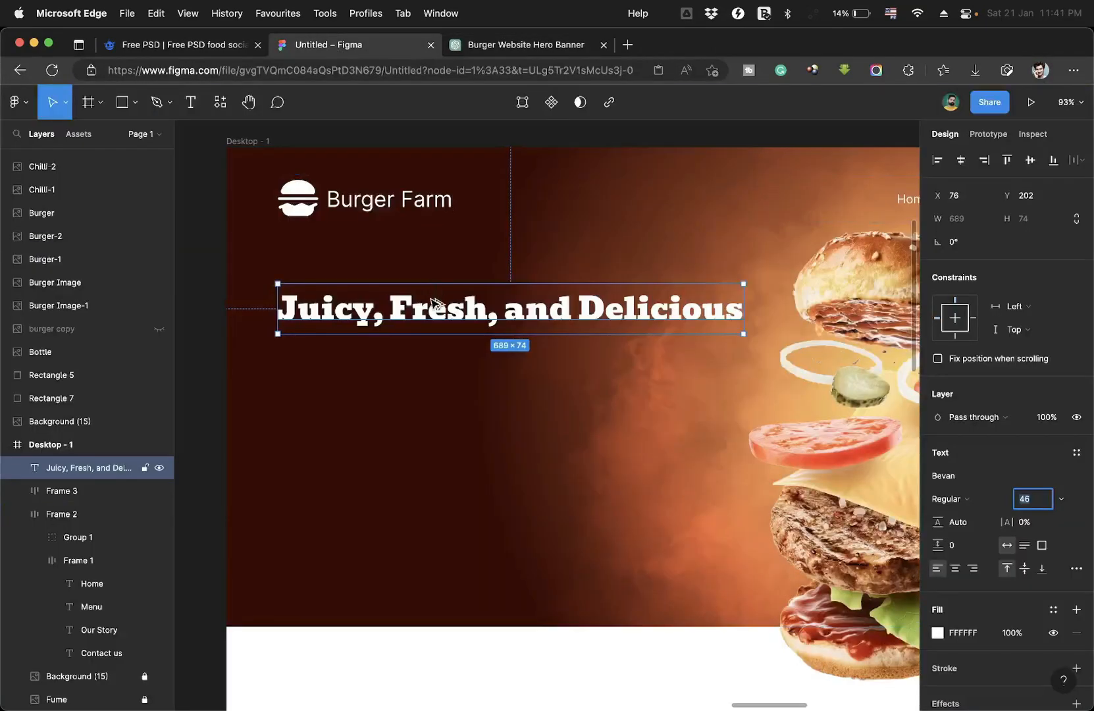
{"action": "left_click_drag", "start_coordinate": [434, 299], "coordinate": [436, 357]}
{"action": "type", "text": "The Perfect Burger Awaits"}
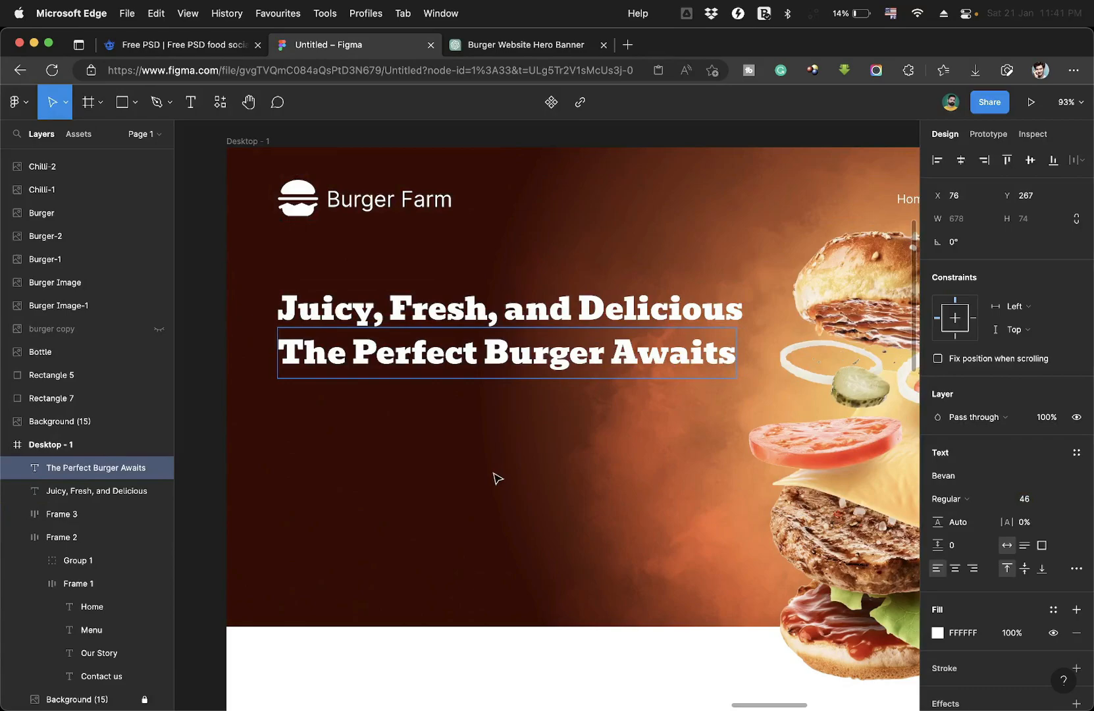
Unlock the Background (15) burger image and shift it horizontally away from the title to X 842.
{"action": "scroll", "coordinate": [494, 479], "scroll_direction": "down", "scroll_amount": 2}
{"action": "scroll", "coordinate": [494, 474], "scroll_direction": "down", "scroll_amount": 3}
{"action": "left_click", "coordinate": [606, 451]}
{"action": "left_click", "coordinate": [145, 652]}
{"action": "left_click_drag", "start_coordinate": [635, 442], "coordinate": [663, 442]}
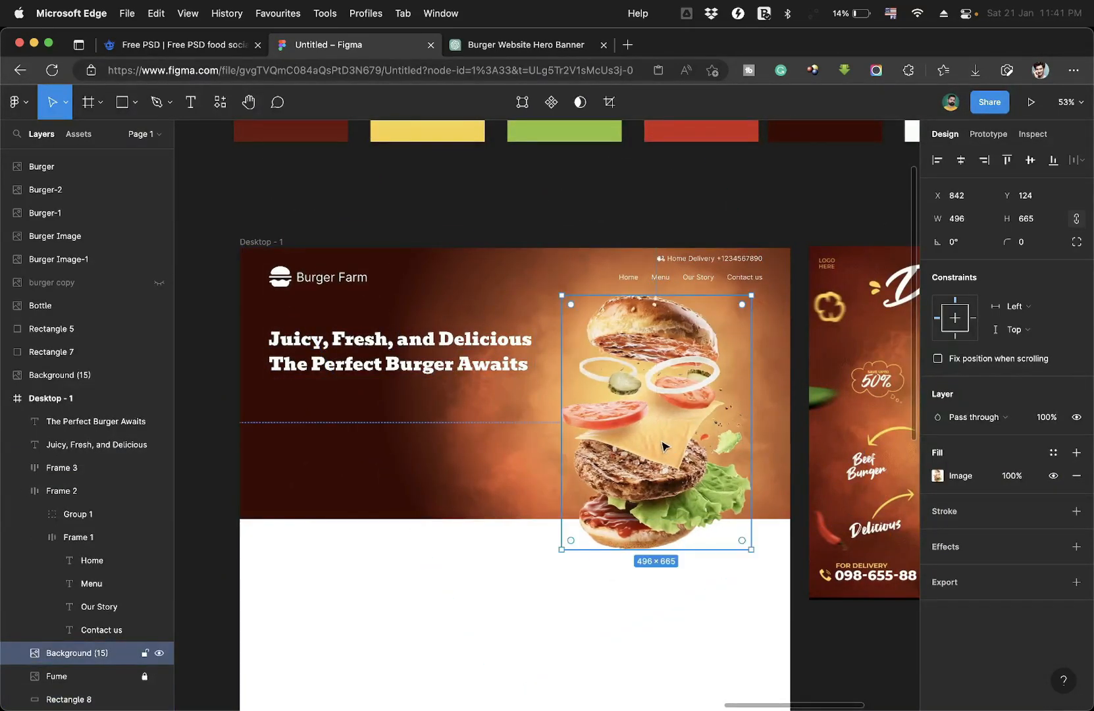
Try the "The Perfect Burger Awaits" line at font size 39 and delete it.
{"action": "left_click_drag", "start_coordinate": [437, 368], "coordinate": [437, 369]}
{"action": "key", "text": "super+shift+comma"}
{"action": "key", "text": "super+shift+comma"}
{"action": "key", "text": "super+shift+comma"}
{"action": "key", "text": "super+shift+comma"}
{"action": "key", "text": "super+shift+comma"}
{"action": "key", "text": "super+shift+comma"}
{"action": "key", "text": "super+shift+comma"}
{"action": "scroll", "coordinate": [427, 366], "scroll_direction": "up", "scroll_amount": 3}
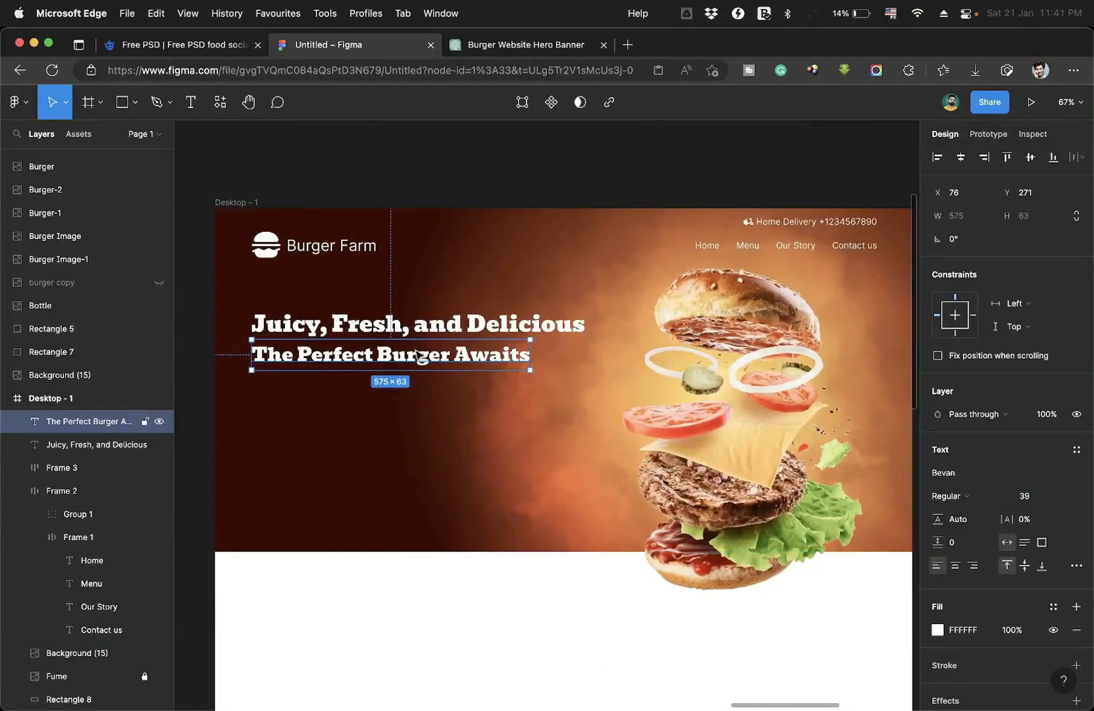
{"action": "key", "text": "Delete"}
Duplicate the title below itself, change the upper text to "BURGER" and move the lower line further down.
{"action": "left_click", "coordinate": [400, 318]}
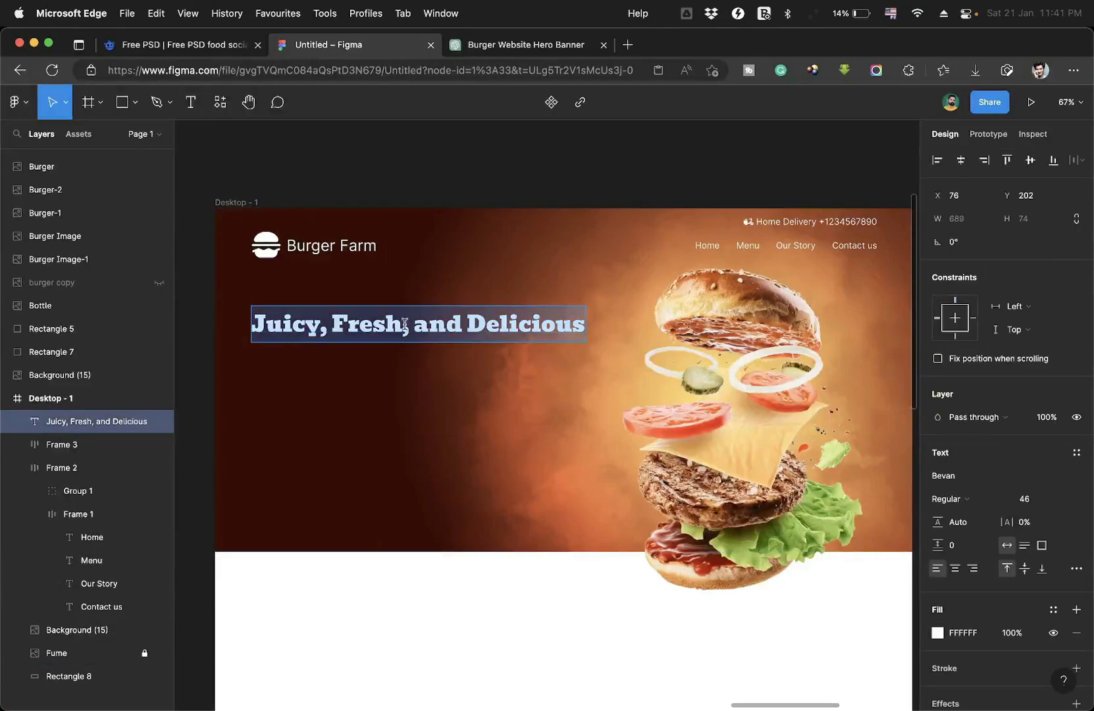
{"action": "left_click_drag", "start_coordinate": [361, 339], "coordinate": [366, 375]}
{"action": "double_click", "coordinate": [361, 334]}
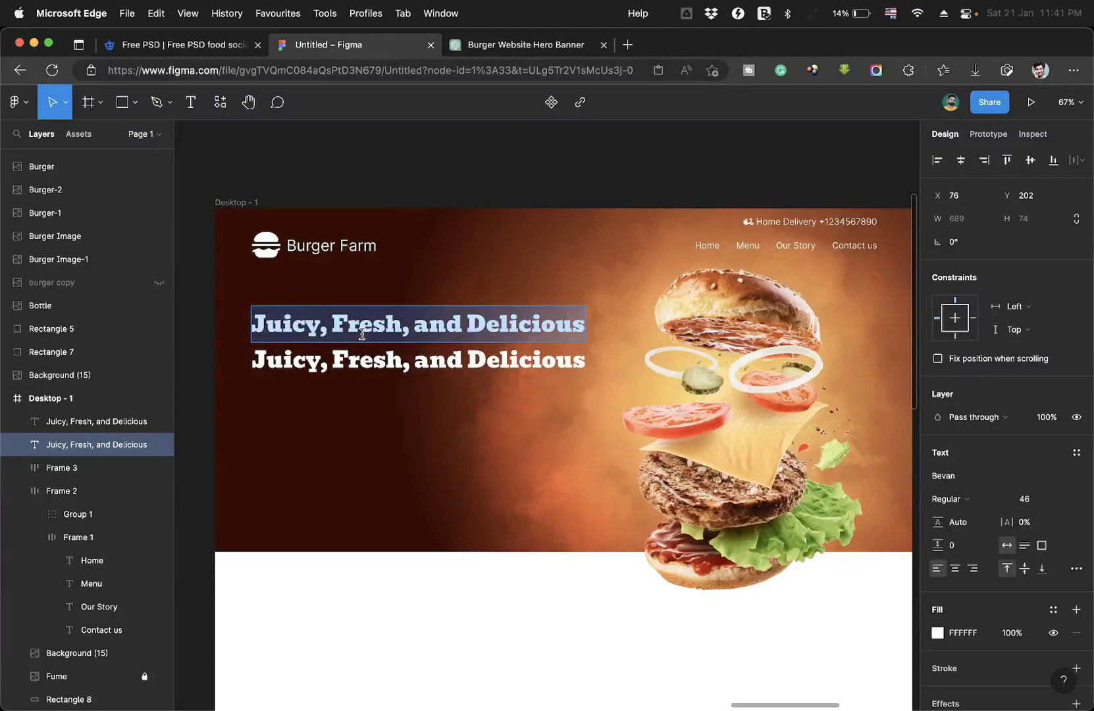
{"action": "type", "text": "BURGER"}
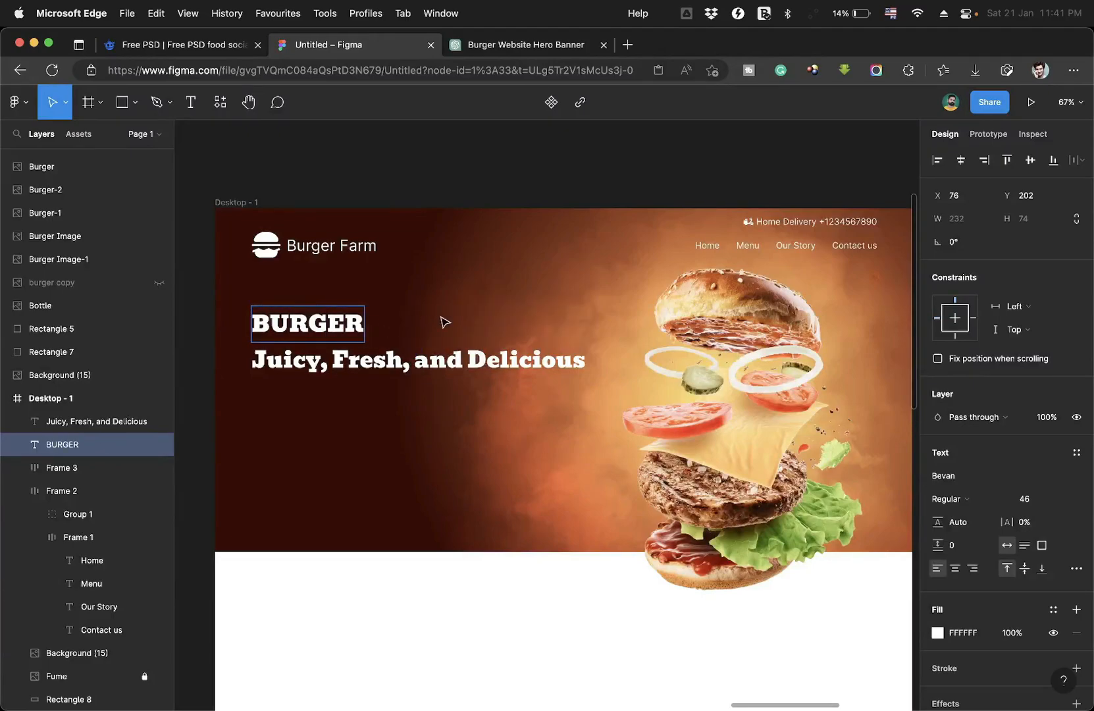
{"action": "left_click_drag", "start_coordinate": [408, 369], "coordinate": [420, 405]}
Enlarge the BURGER heading to font size 116.
{"action": "left_click", "coordinate": [311, 337]}
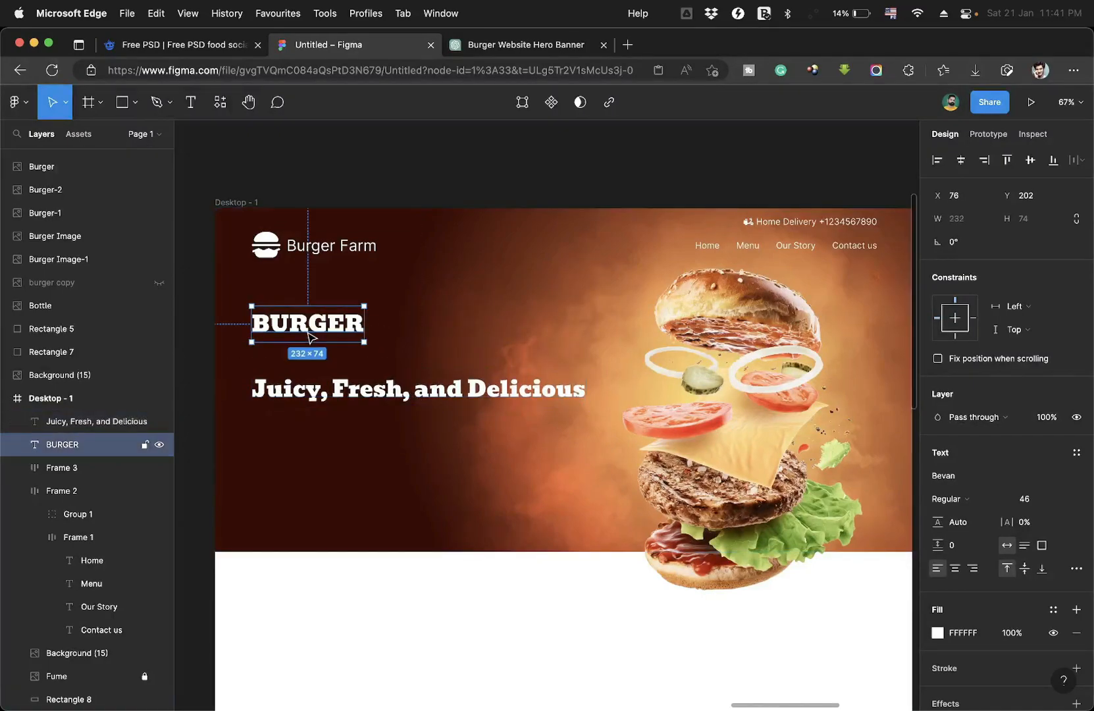
{"action": "left_click", "coordinate": [1047, 501]}
{"action": "key", "text": "shift+Up"}
{"action": "key", "text": "shift+Up"}
{"action": "key", "text": "shift+Up"}
{"action": "key", "text": "shift+Up"}
{"action": "key", "text": "shift+Up"}
{"action": "key", "text": "shift+Up"}
{"action": "key", "text": "shift+Up"}
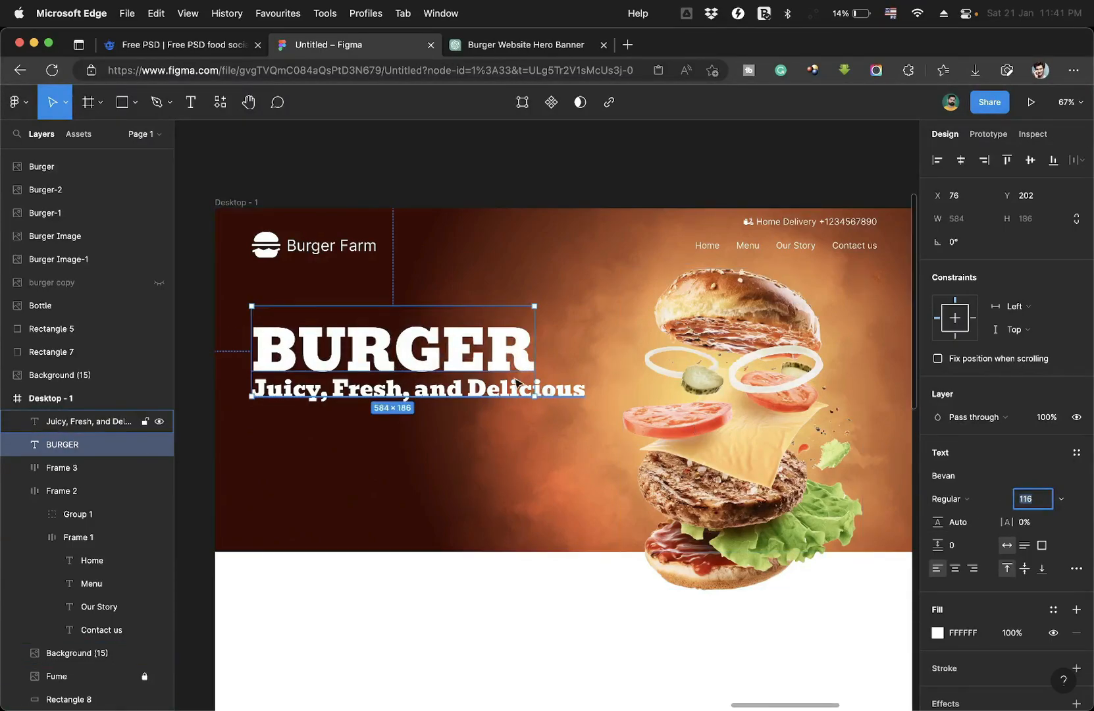
Move the BURGER heading and the "Juicy, Fresh, and Delicious" line up together, closer to the header.
{"action": "left_click", "coordinate": [386, 373], "text": "shift"}
{"action": "left_click_drag", "start_coordinate": [360, 360], "coordinate": [360, 344]}
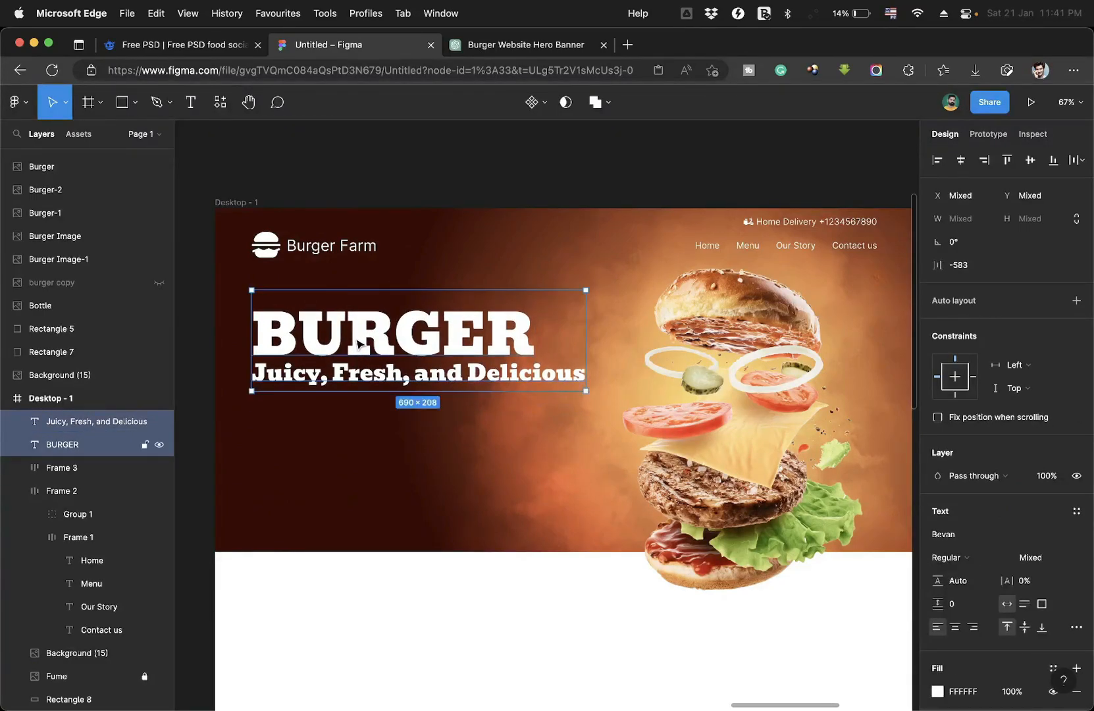
{"action": "left_click", "coordinate": [340, 408]}
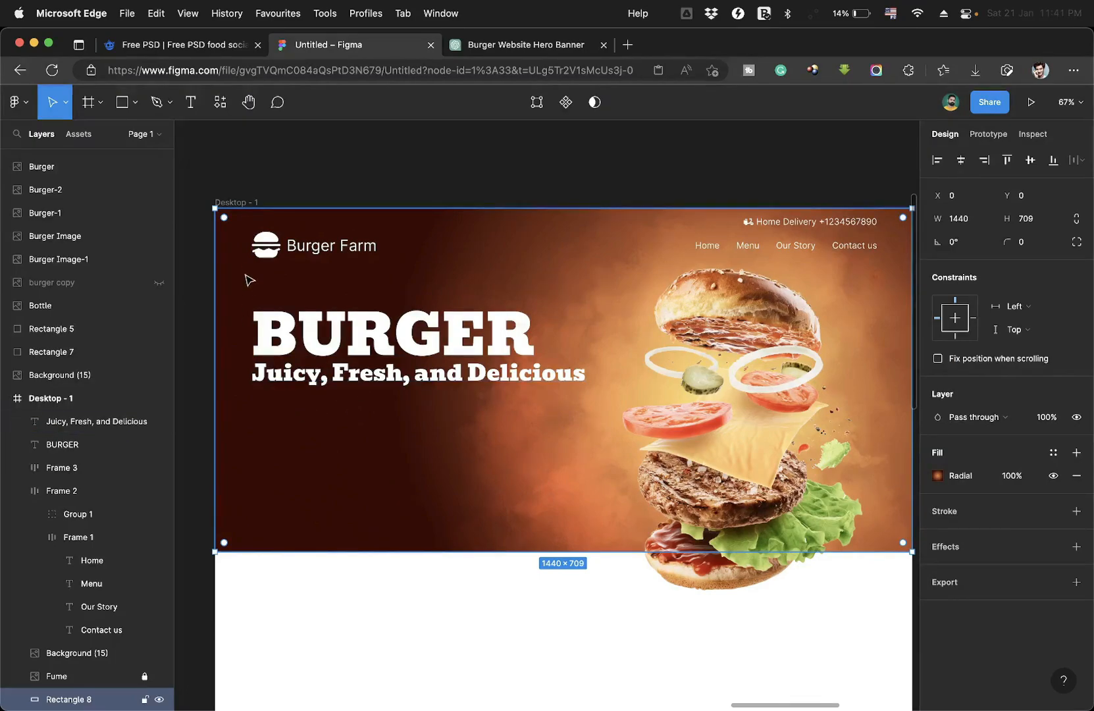
Draw a button rectangle about 225 px wide below the tagline and set its height to 56.
{"action": "key", "text": "r"}
{"action": "left_click_drag", "start_coordinate": [252, 412], "coordinate": [361, 436]}
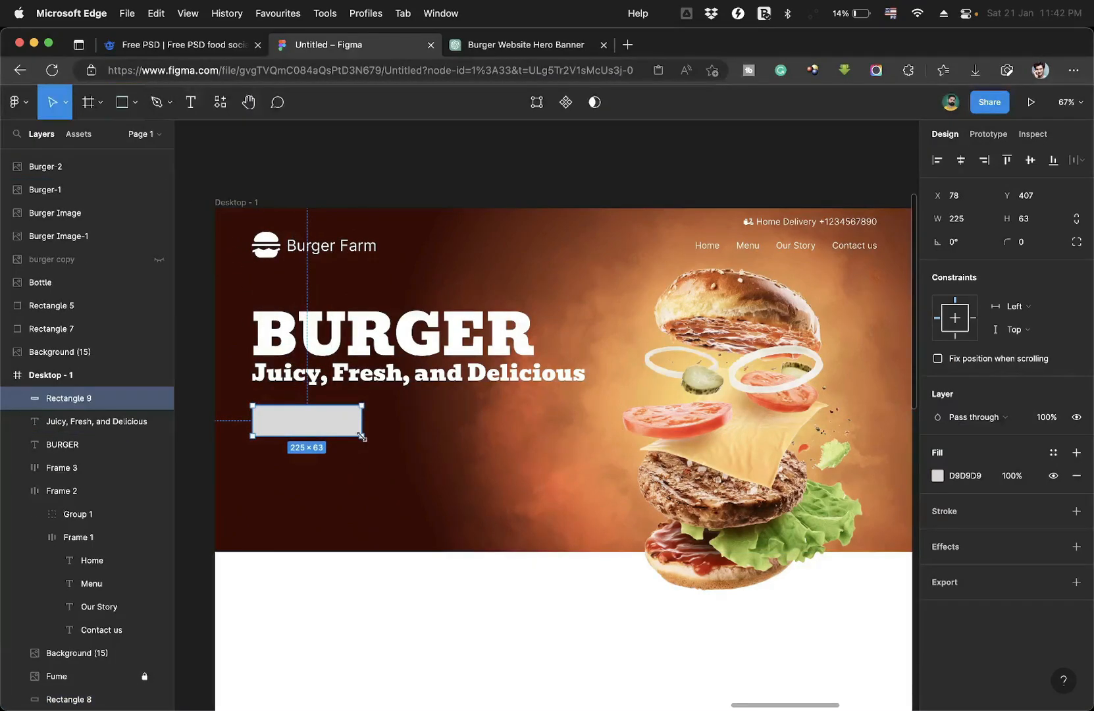
{"action": "left_click", "coordinate": [1035, 220]}
{"action": "type", "text": "56"}
{"action": "key", "text": "Return"}
Apply the yellow color style to the button rectangle's fill.
{"action": "scroll", "coordinate": [430, 442], "scroll_direction": "left", "scroll_amount": 2}
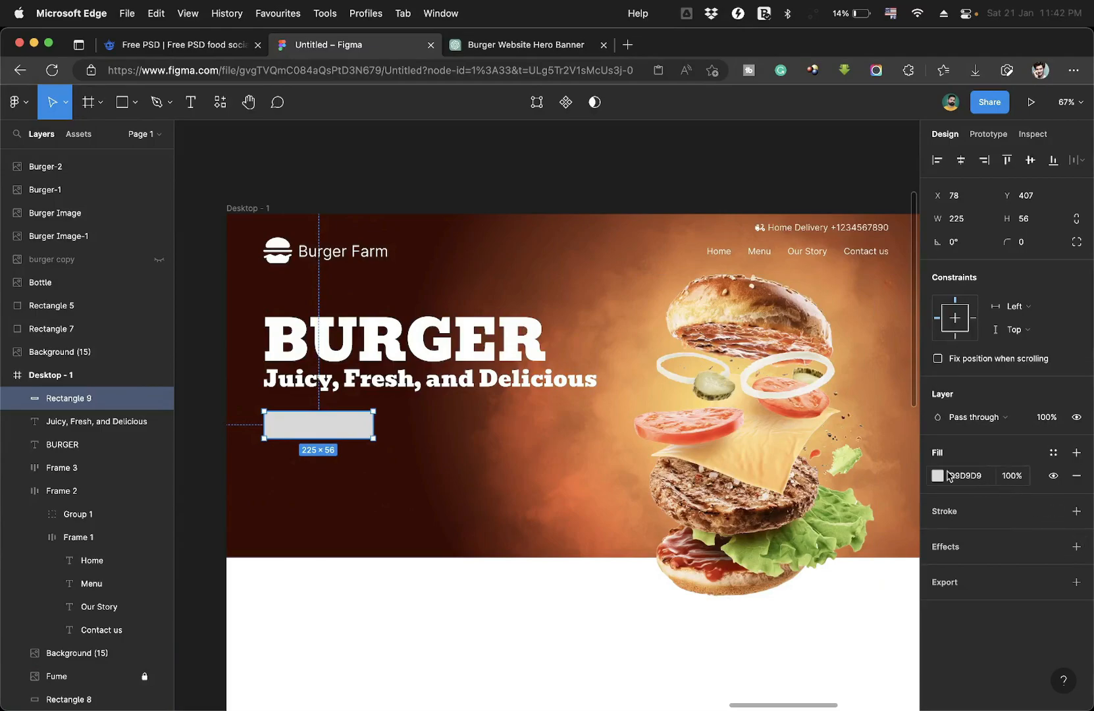
{"action": "left_click", "coordinate": [1053, 452]}
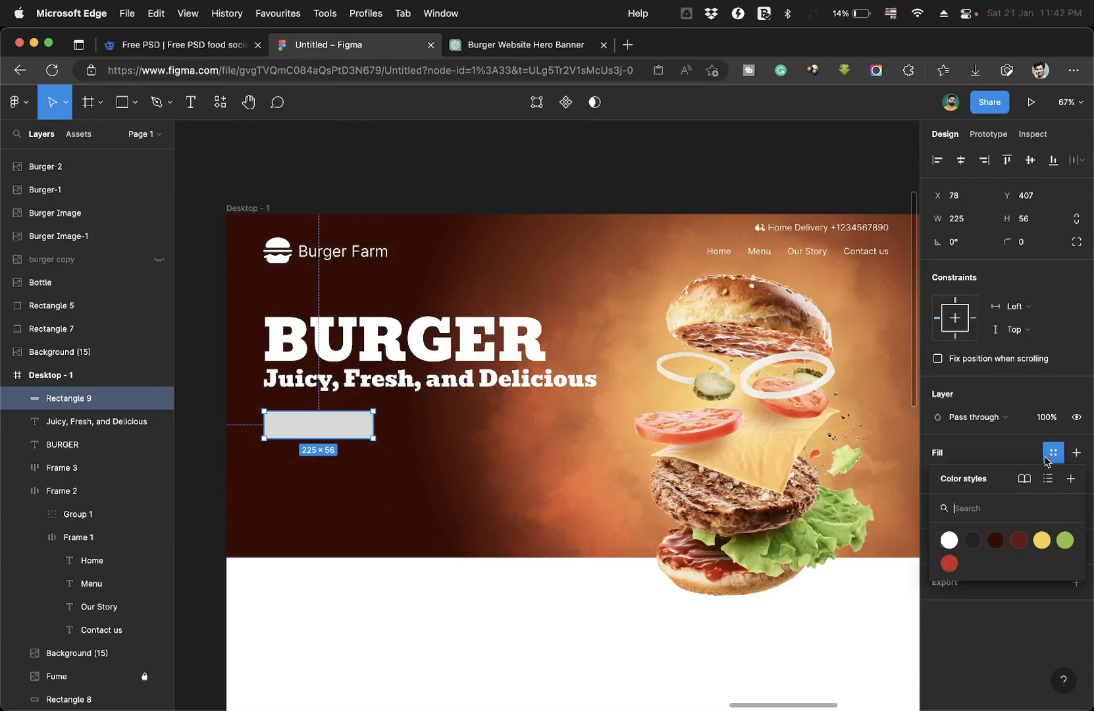
{"action": "left_click", "coordinate": [1045, 539]}
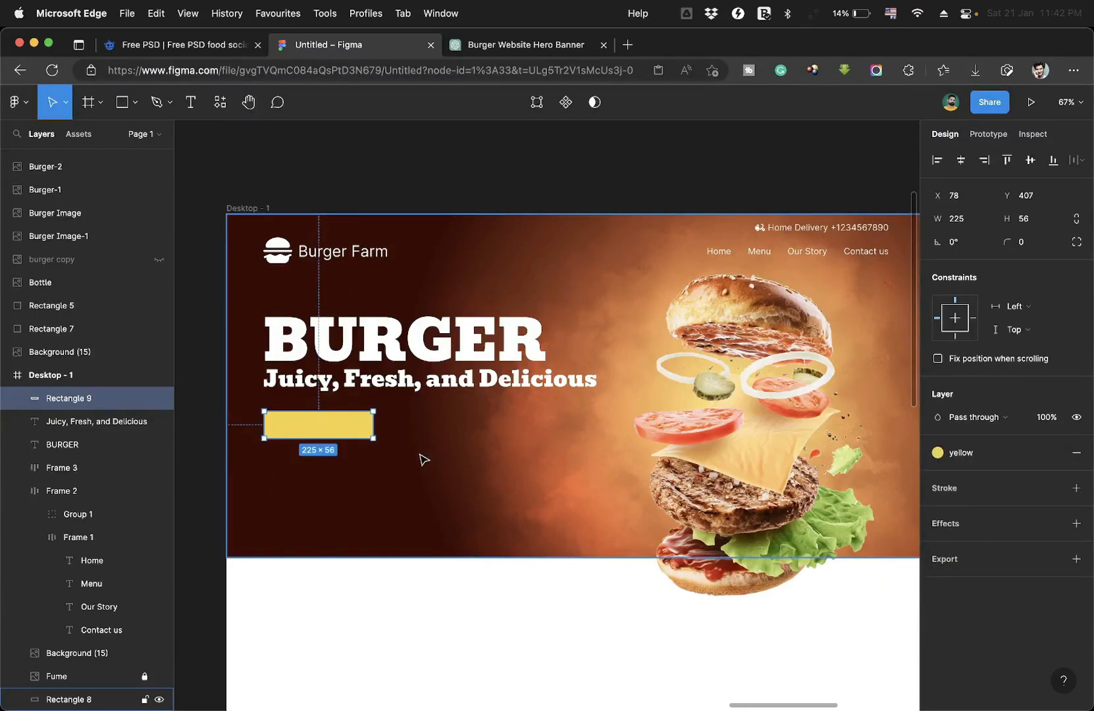
Set the yellow button's corner radius to 8.
{"action": "scroll", "coordinate": [424, 460], "scroll_direction": "right", "scroll_amount": 2}
{"action": "scroll", "coordinate": [424, 459], "scroll_direction": "down", "scroll_amount": 1}
{"action": "scroll", "coordinate": [275, 421], "scroll_direction": "up", "scroll_amount": 5}
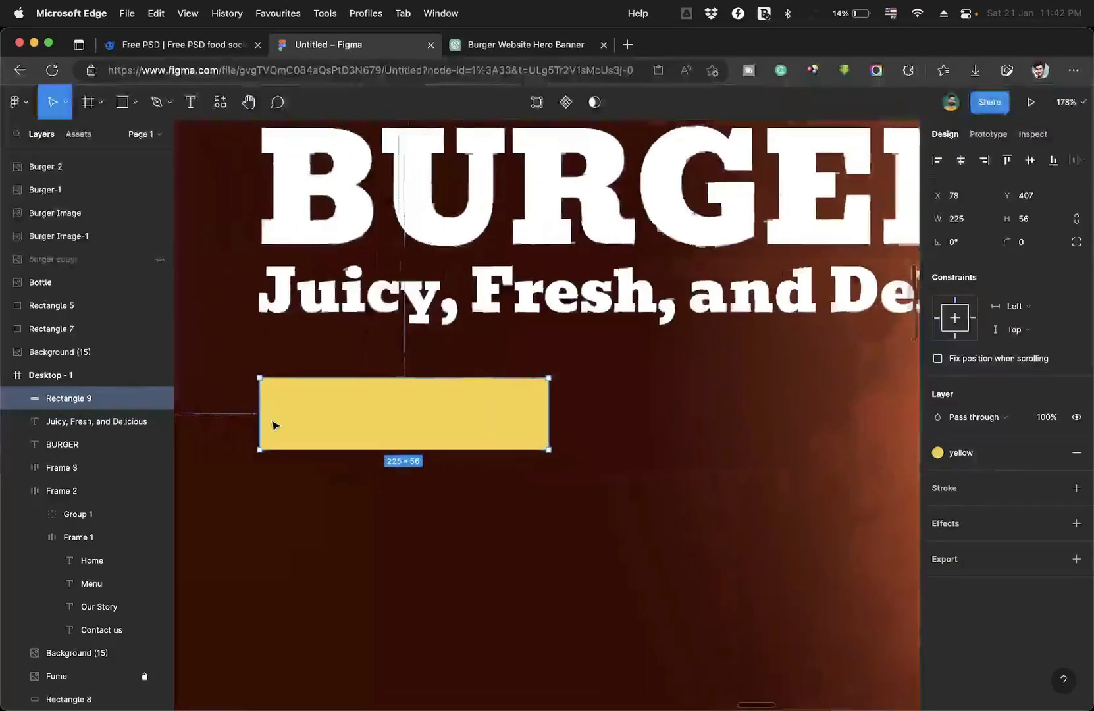
{"action": "scroll", "coordinate": [273, 424], "scroll_direction": "up", "scroll_amount": 3}
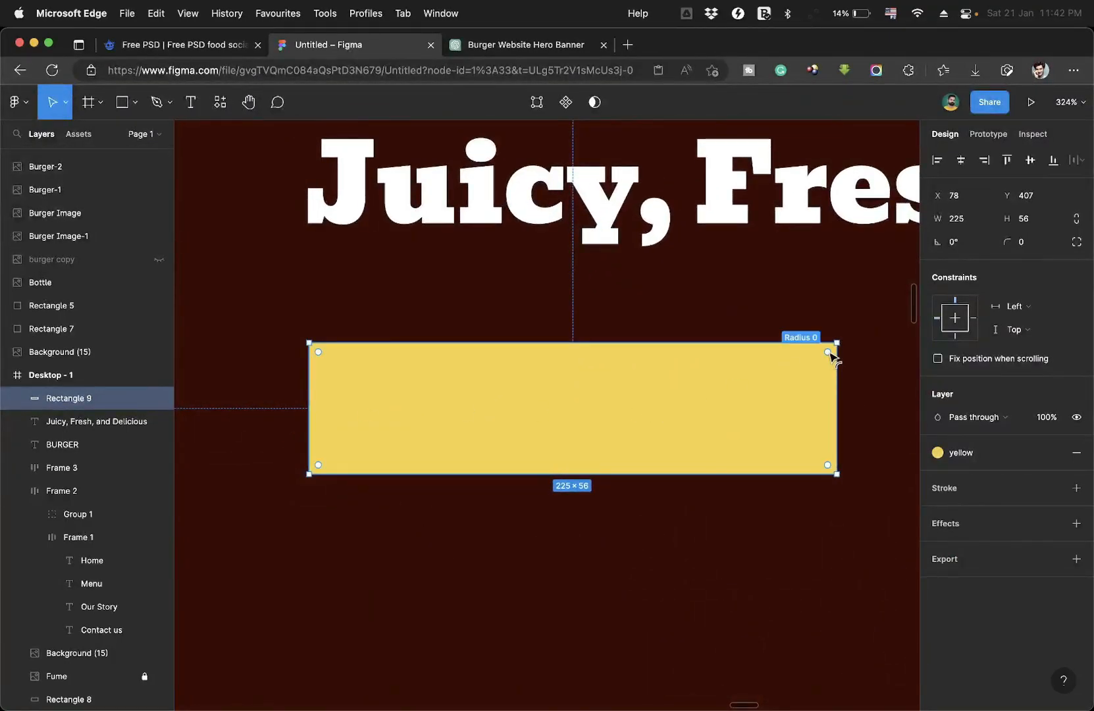
{"action": "left_click", "coordinate": [1041, 246]}
{"action": "type", "text": "8"}
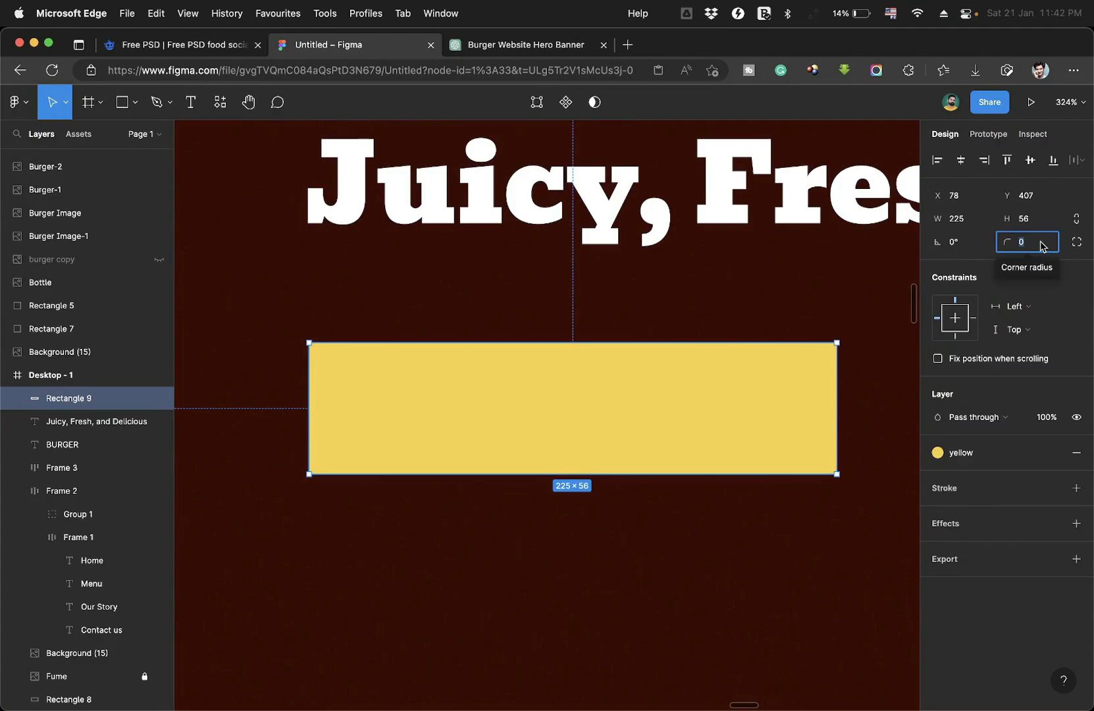
{"action": "key", "text": "Return"}
{"action": "scroll", "coordinate": [536, 303], "scroll_direction": "down", "scroll_amount": 5}
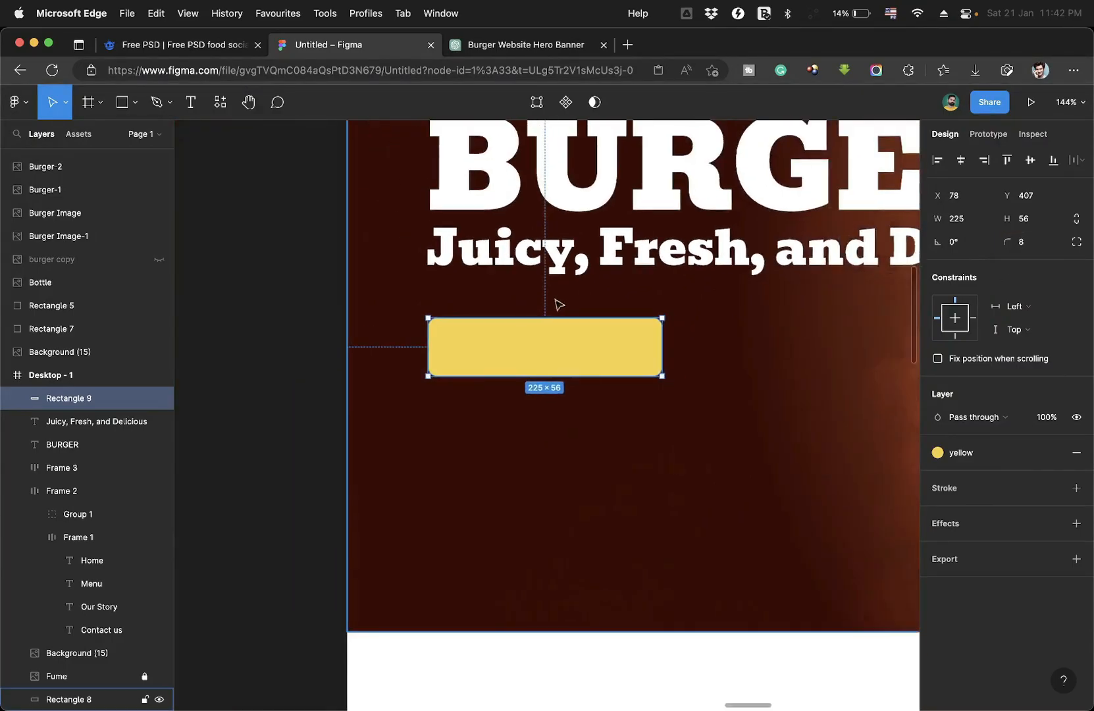
Round the yellow button's corners fully into a pill shape with a radius of 28.
{"action": "scroll", "coordinate": [627, 307], "scroll_direction": "up", "scroll_amount": 4}
{"action": "left_click_drag", "start_coordinate": [676, 348], "coordinate": [579, 412]}
{"action": "scroll", "coordinate": [579, 412], "scroll_direction": "down", "scroll_amount": 10}
{"action": "scroll", "coordinate": [579, 412], "scroll_direction": "right", "scroll_amount": 2}
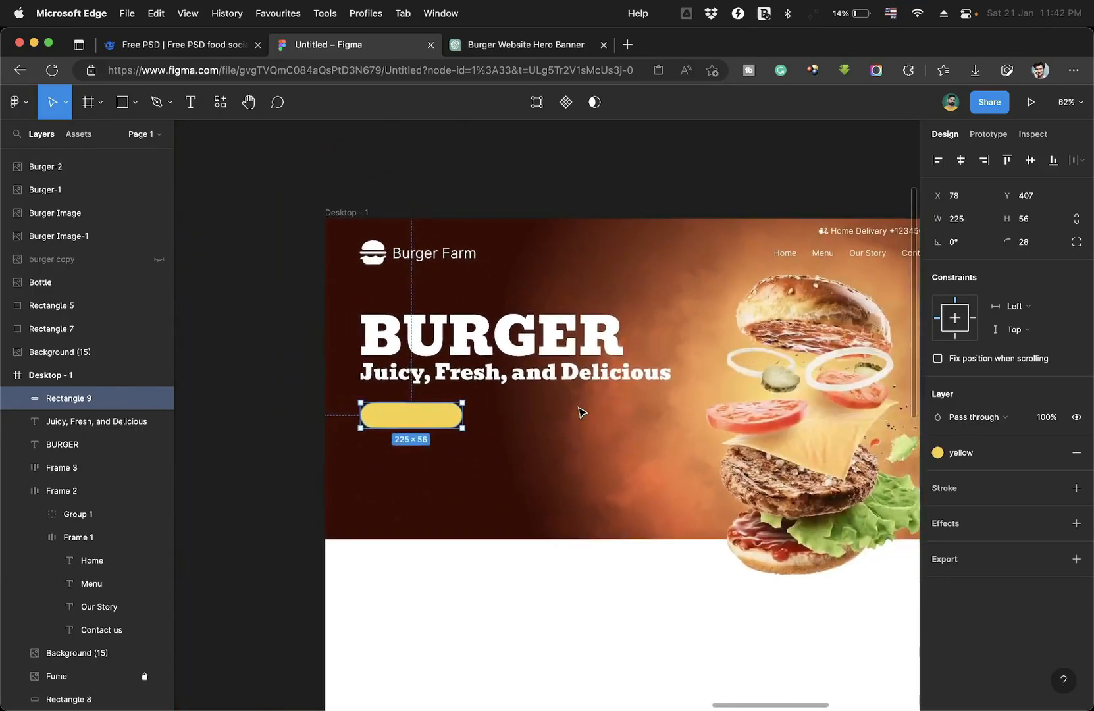
{"action": "scroll", "coordinate": [480, 416], "scroll_direction": "up", "scroll_amount": 3}
{"action": "scroll", "coordinate": [415, 424], "scroll_direction": "up", "scroll_amount": 4}
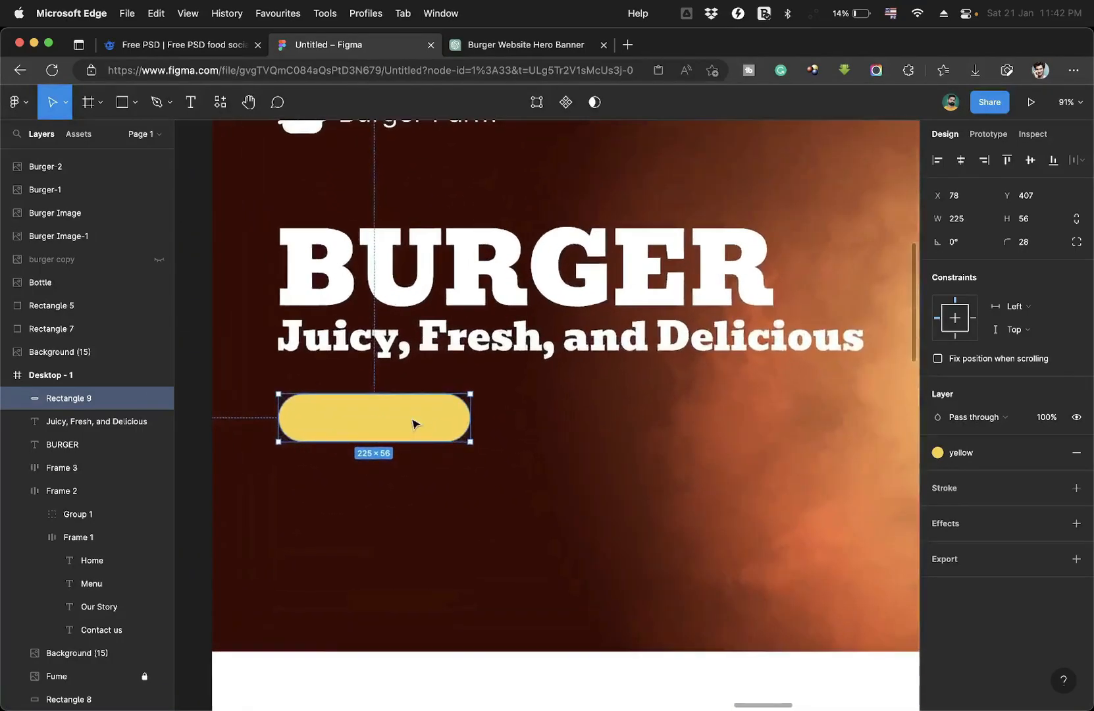
Add an "Order Now!" label in size 16 Bevan text and centre it on the yellow pill button.
{"action": "scroll", "coordinate": [416, 424], "scroll_direction": "up", "scroll_amount": 1}
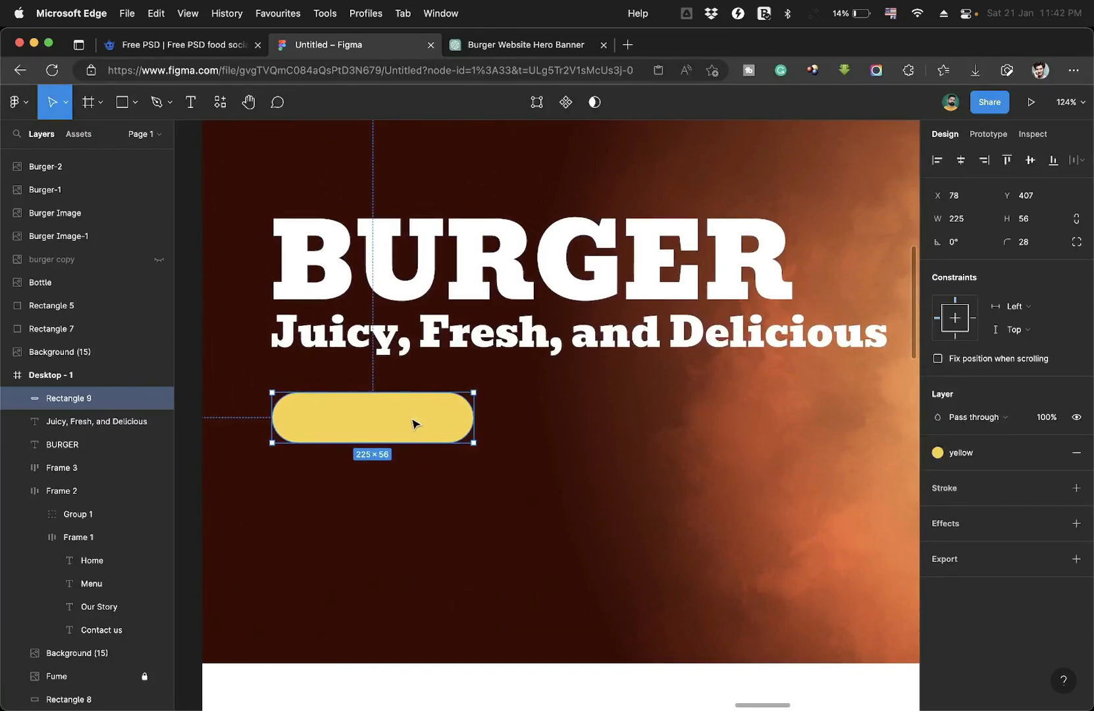
{"action": "left_click", "coordinate": [191, 102]}
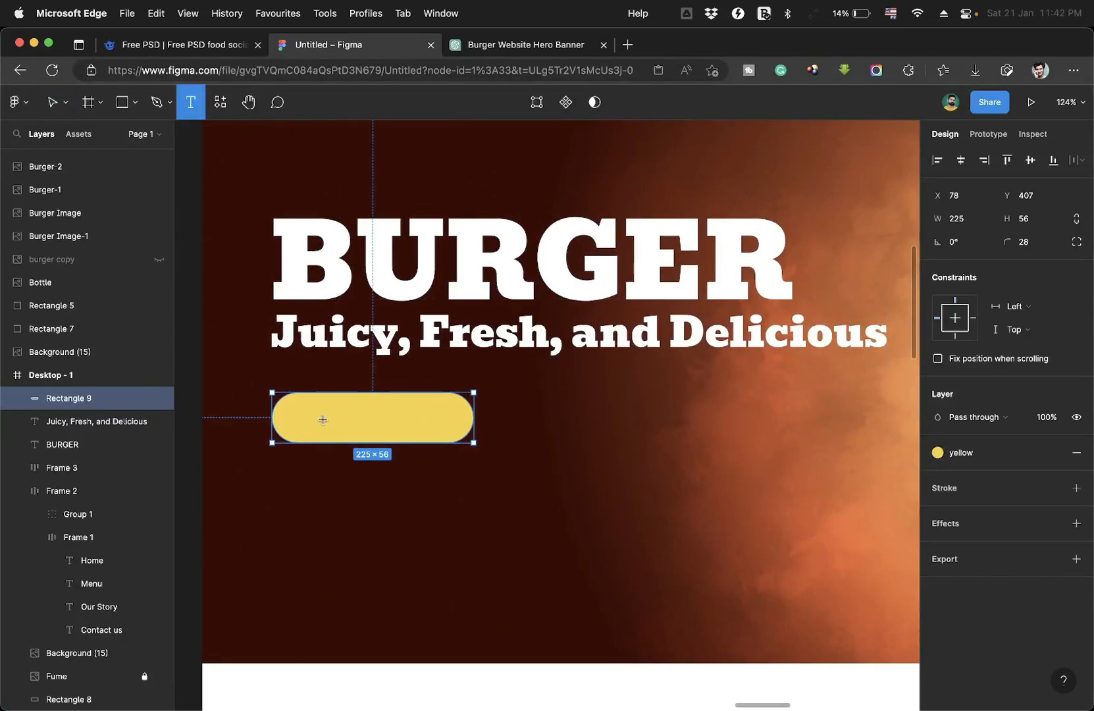
{"action": "left_click", "coordinate": [323, 422]}
{"action": "left_click", "coordinate": [1025, 499]}
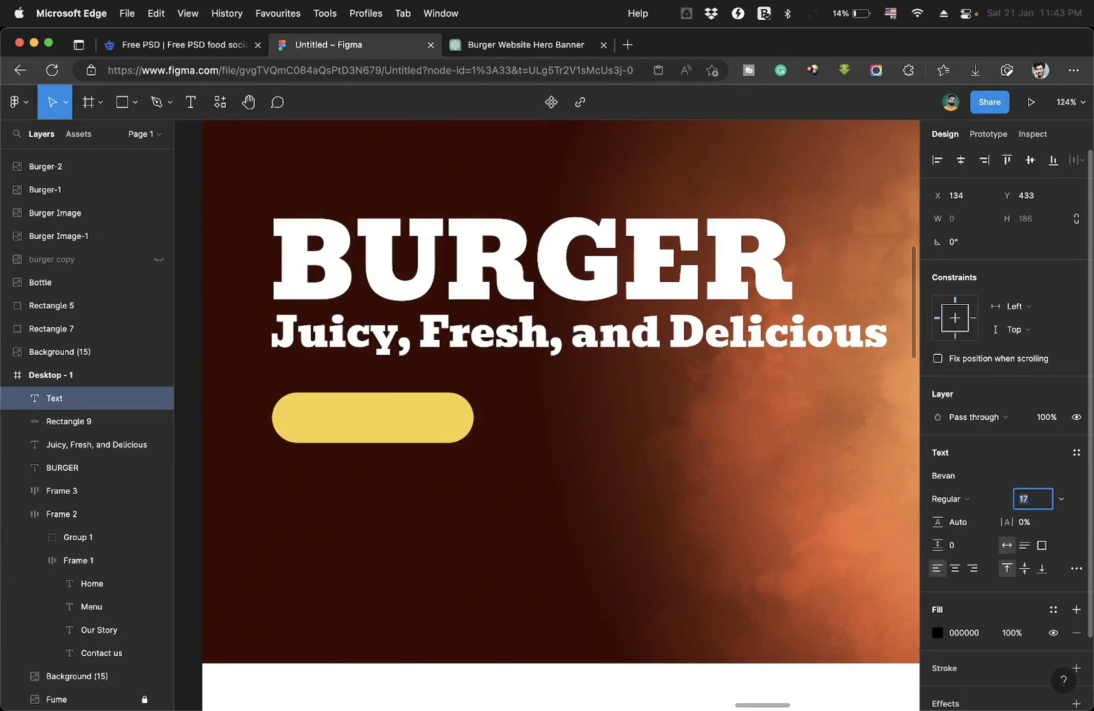
{"action": "key", "text": "Return"}
{"action": "type", "text": "Order Now!"}
{"action": "key", "text": "Escape"}
{"action": "left_click_drag", "start_coordinate": [402, 423], "coordinate": [401, 414]}
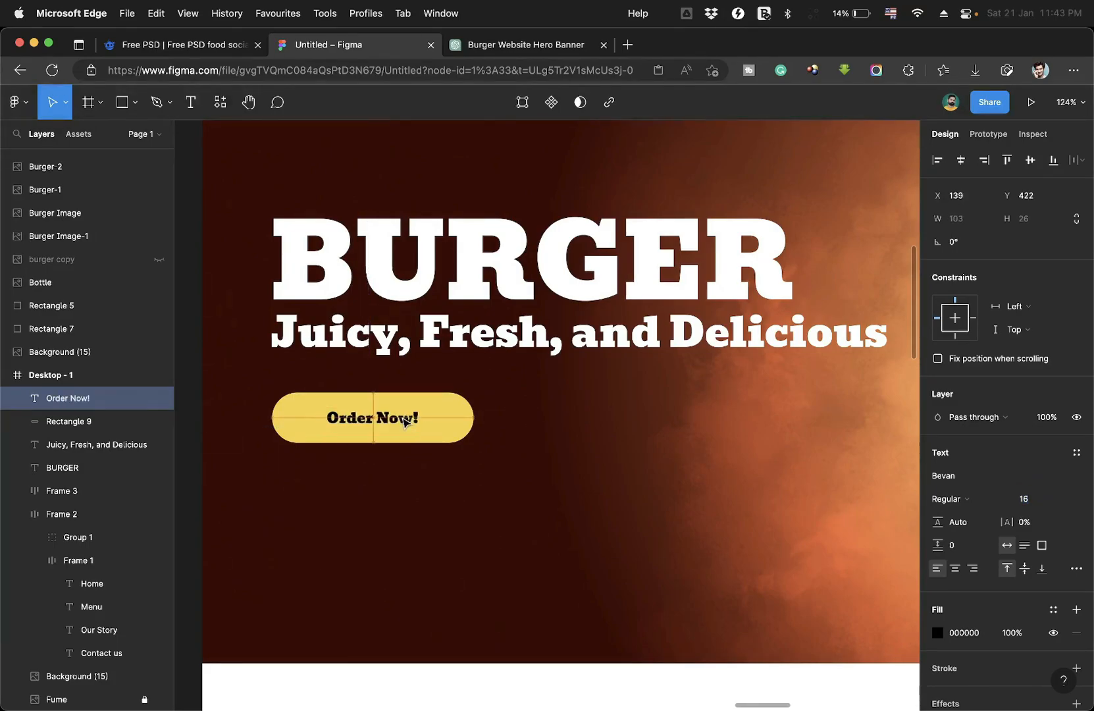
Combine the "Order Now!" label and its yellow rectangle into an auto layout button frame.
{"action": "left_click", "coordinate": [452, 436], "text": "shift"}
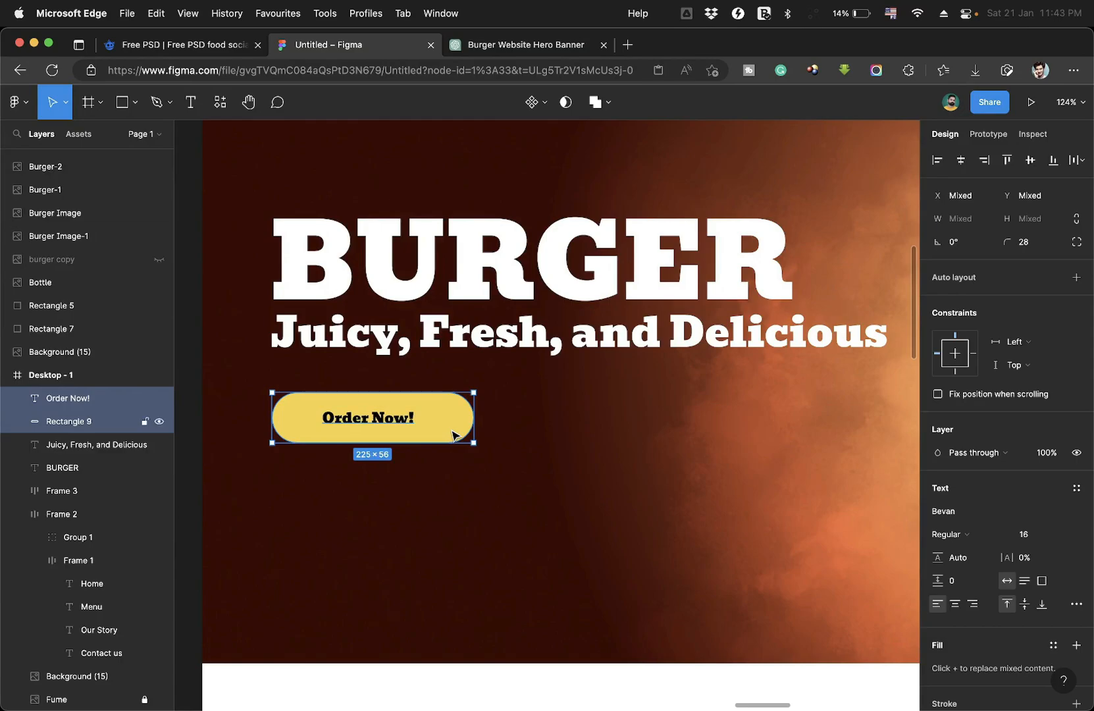
{"action": "key", "text": "shift+a"}
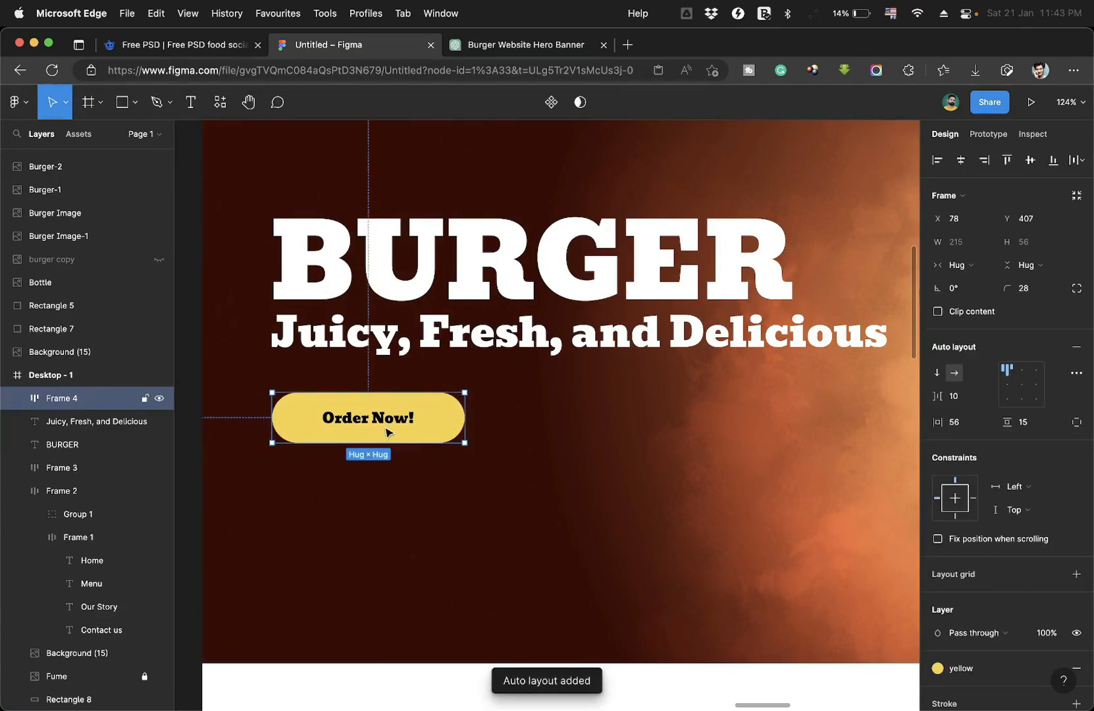
{"action": "scroll", "coordinate": [388, 433], "scroll_direction": "down", "scroll_amount": 5}
{"action": "scroll", "coordinate": [388, 432], "scroll_direction": "up", "scroll_amount": 3}
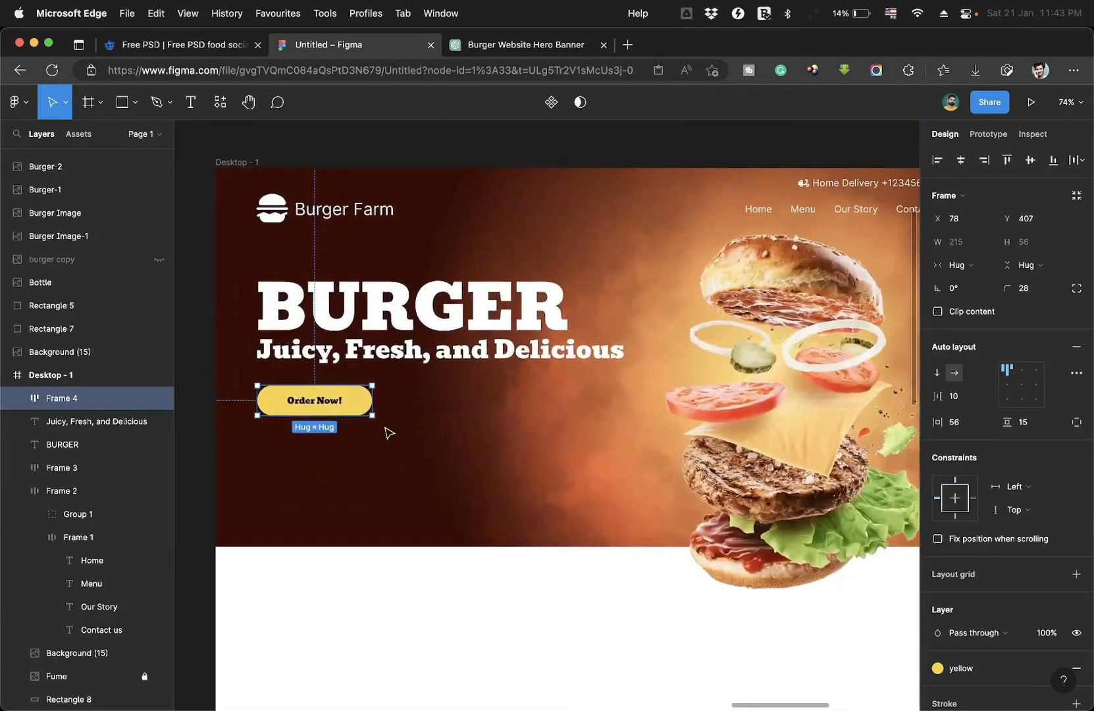
{"action": "scroll", "coordinate": [385, 431], "scroll_direction": "down", "scroll_amount": 2}
{"action": "left_click", "coordinate": [383, 549]}
{"action": "scroll", "coordinate": [384, 548], "scroll_direction": "down", "scroll_amount": 2}
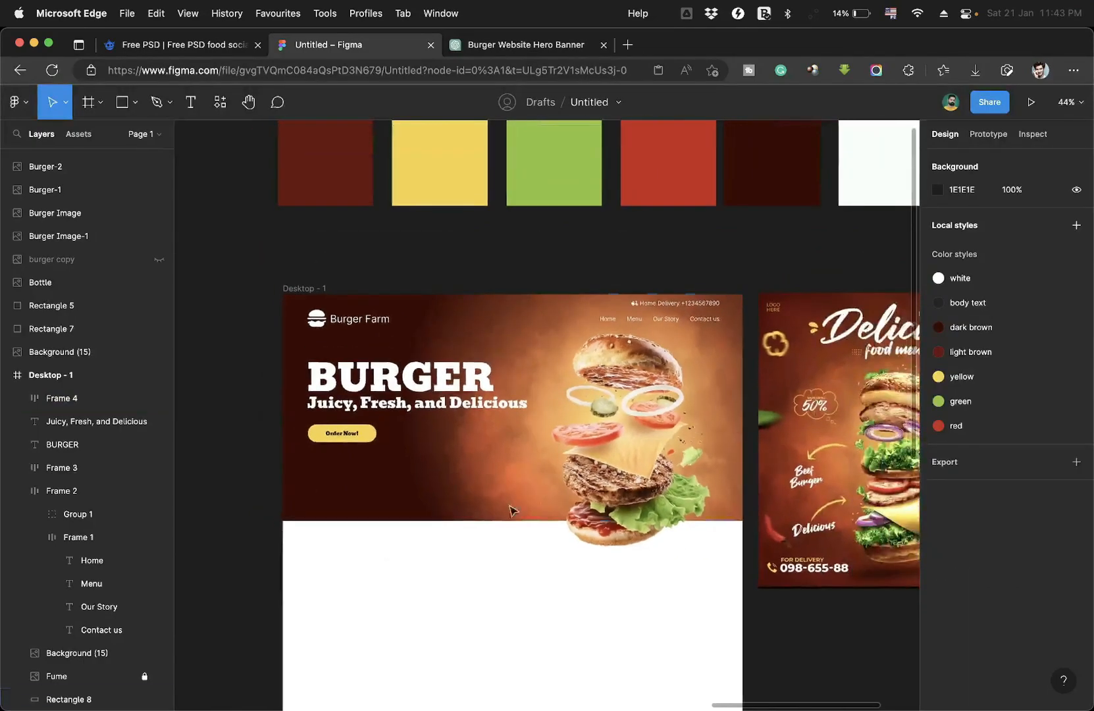
{"action": "scroll", "coordinate": [565, 497], "scroll_direction": "up", "scroll_amount": 2}
{"action": "scroll", "coordinate": [465, 506], "scroll_direction": "down", "scroll_amount": 1}
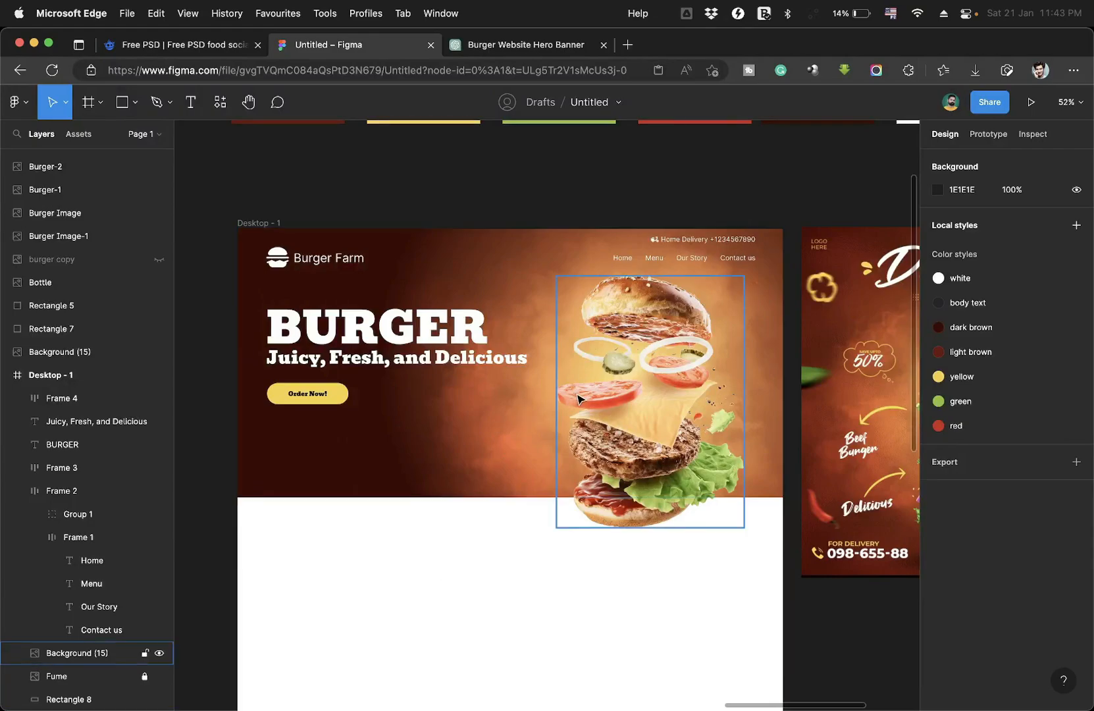
Draw a red circle about 211 px wide overlapping the lower-left side of the burger.
{"action": "left_click", "coordinate": [136, 102]}
{"action": "left_click", "coordinate": [103, 189]}
{"action": "left_click_drag", "start_coordinate": [510, 386], "coordinate": [590, 465]}
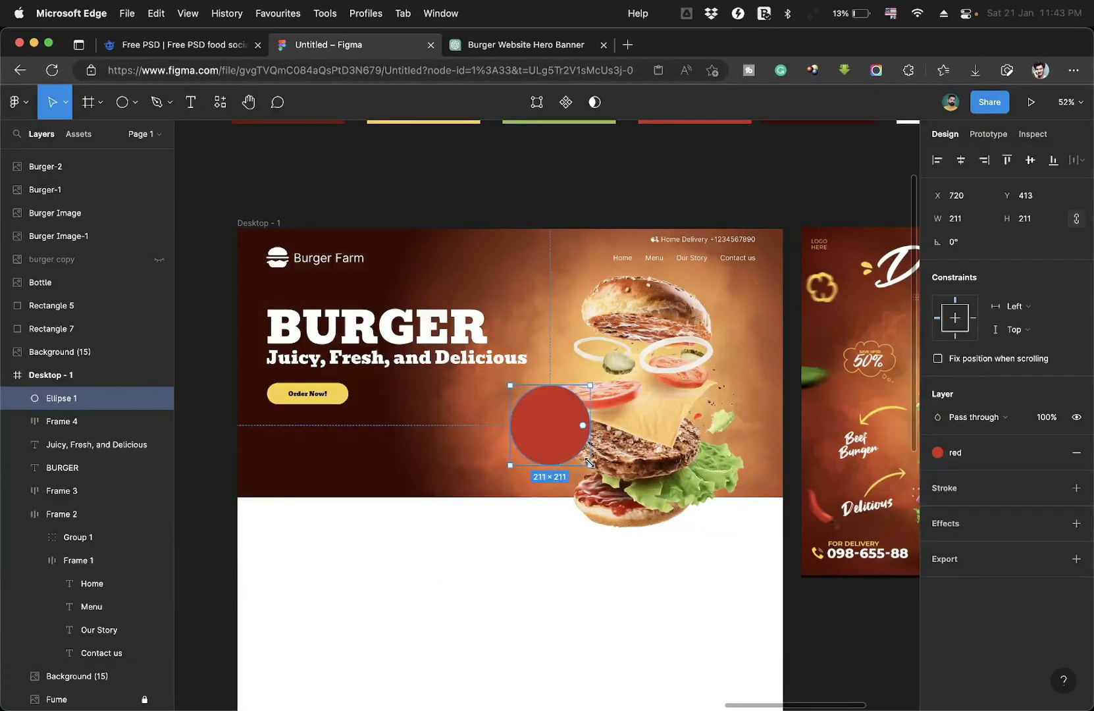
{"action": "scroll", "coordinate": [448, 449], "scroll_direction": "up", "scroll_amount": 5}
Duplicate the red circle and shrink the copy concentrically to about 163 px.
{"action": "key", "text": "super+d"}
{"action": "left_click_drag", "start_coordinate": [566, 424], "coordinate": [581, 429]}
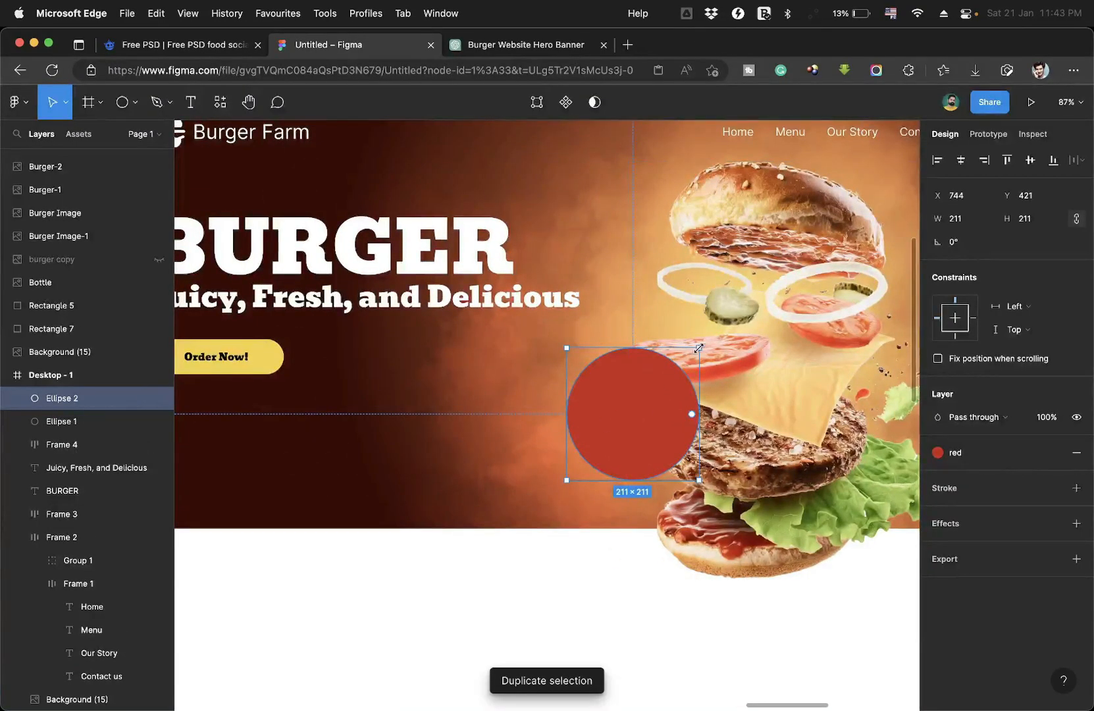
{"action": "left_click_drag", "start_coordinate": [696, 351], "coordinate": [685, 364]}
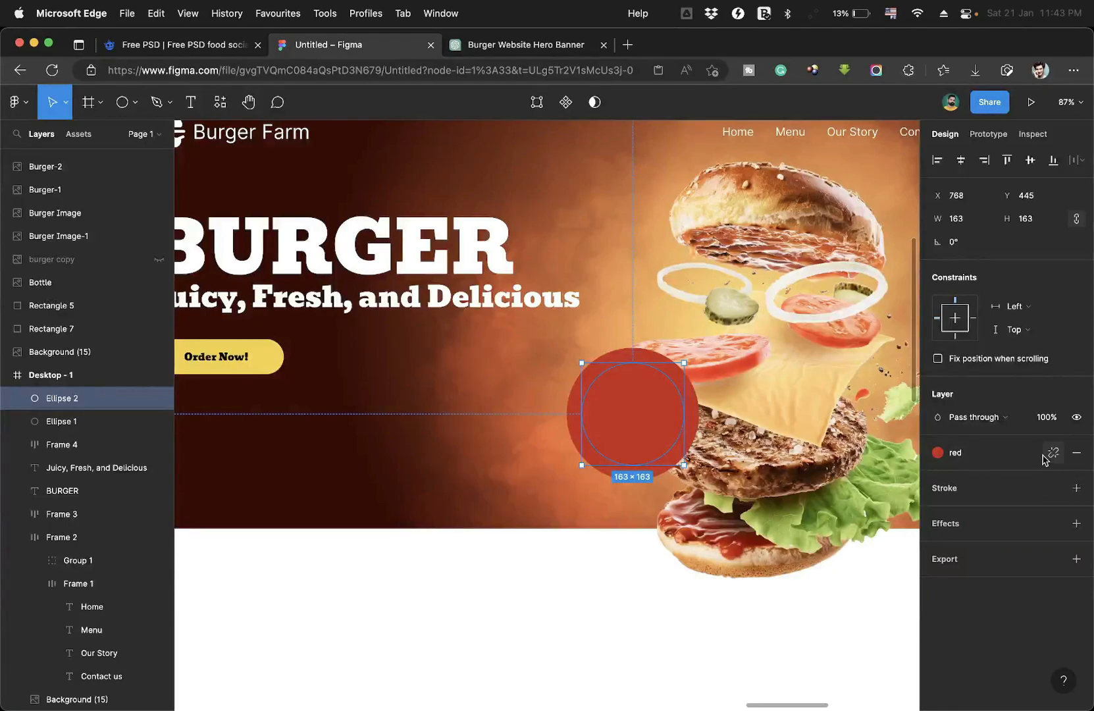
Remove the inner circle's fill and give it a stroke with the white color style.
{"action": "left_click", "coordinate": [1075, 456]}
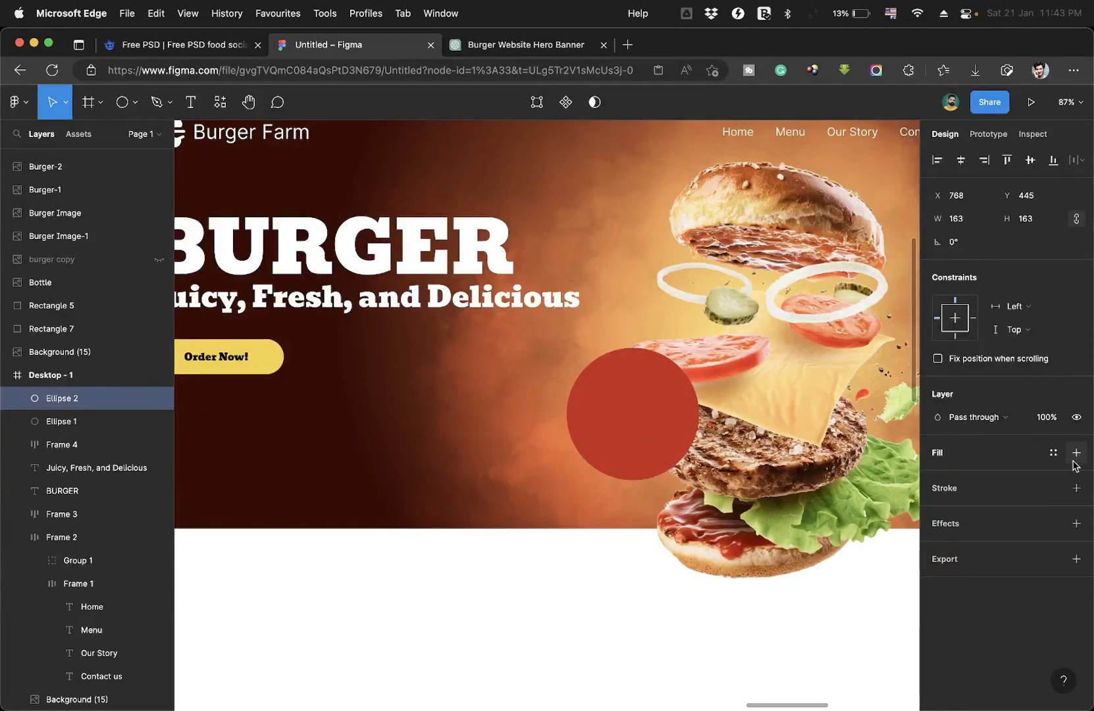
{"action": "left_click", "coordinate": [948, 500]}
{"action": "left_click", "coordinate": [1053, 489]}
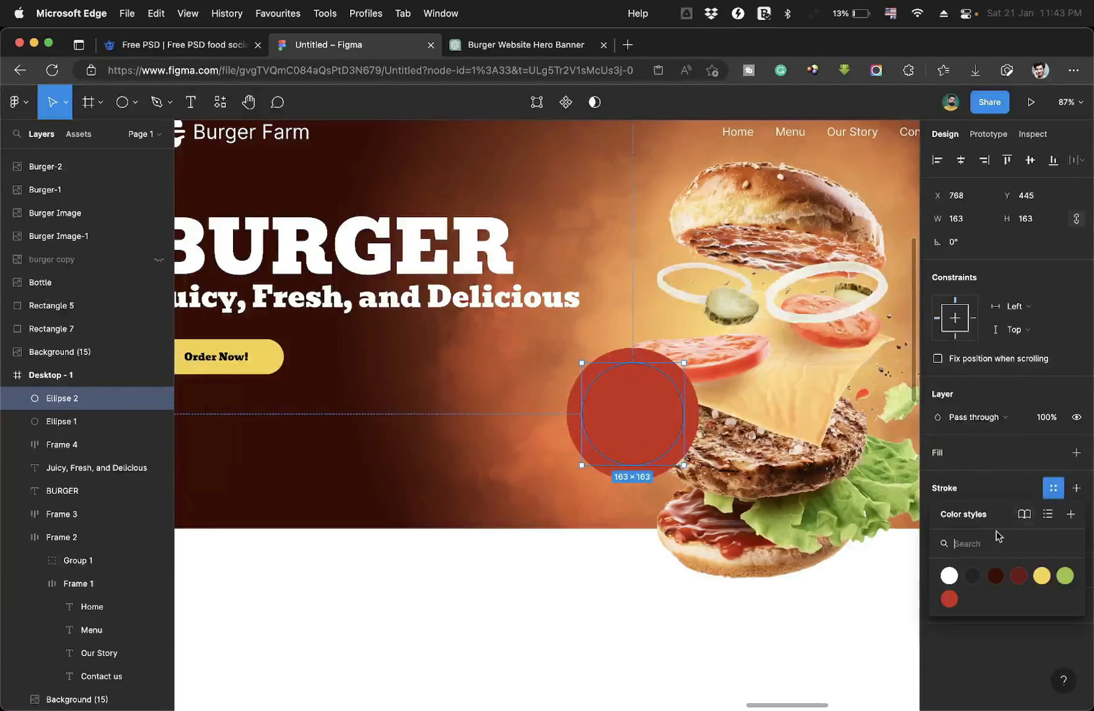
{"action": "left_click", "coordinate": [949, 575]}
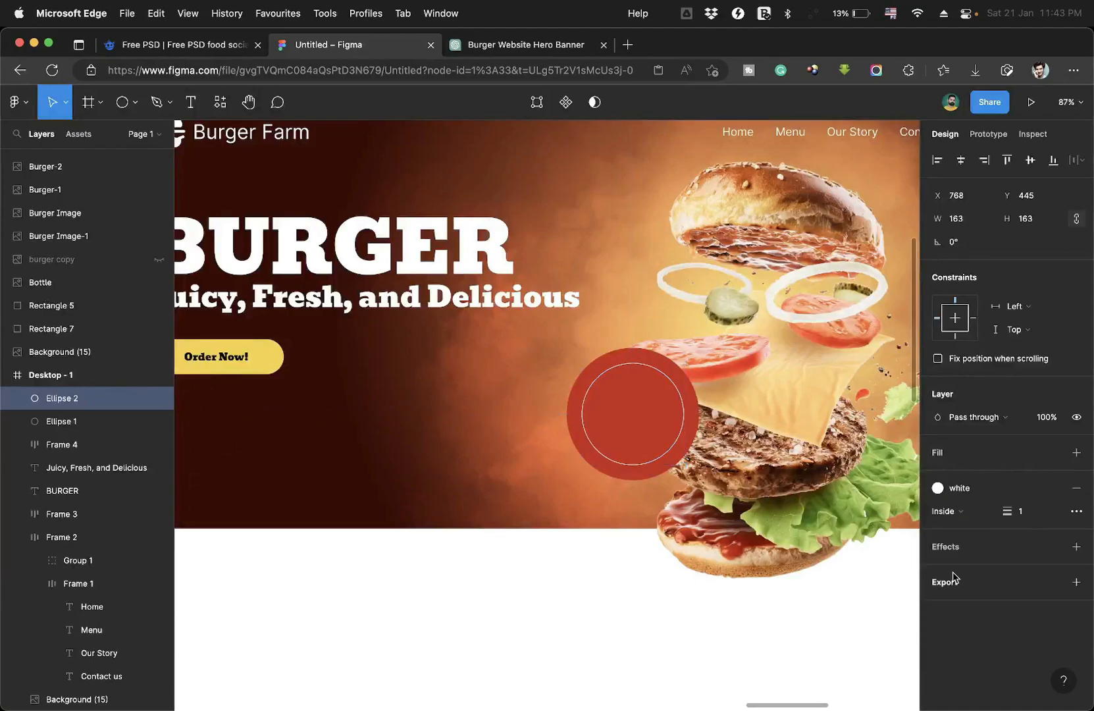
Make the inner circle's stroke dashed with weight 3 and dash 10, and enlarge the circle to about 185 px.
{"action": "left_click", "coordinate": [1075, 512]}
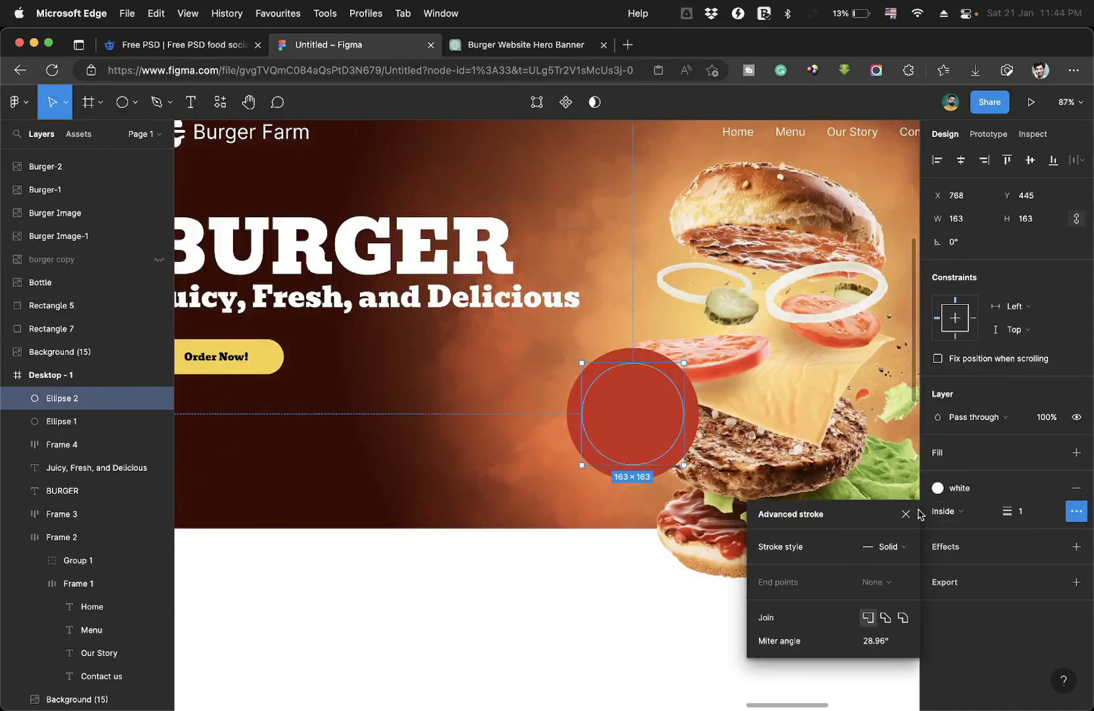
{"action": "left_click", "coordinate": [903, 545]}
{"action": "left_click", "coordinate": [903, 563]}
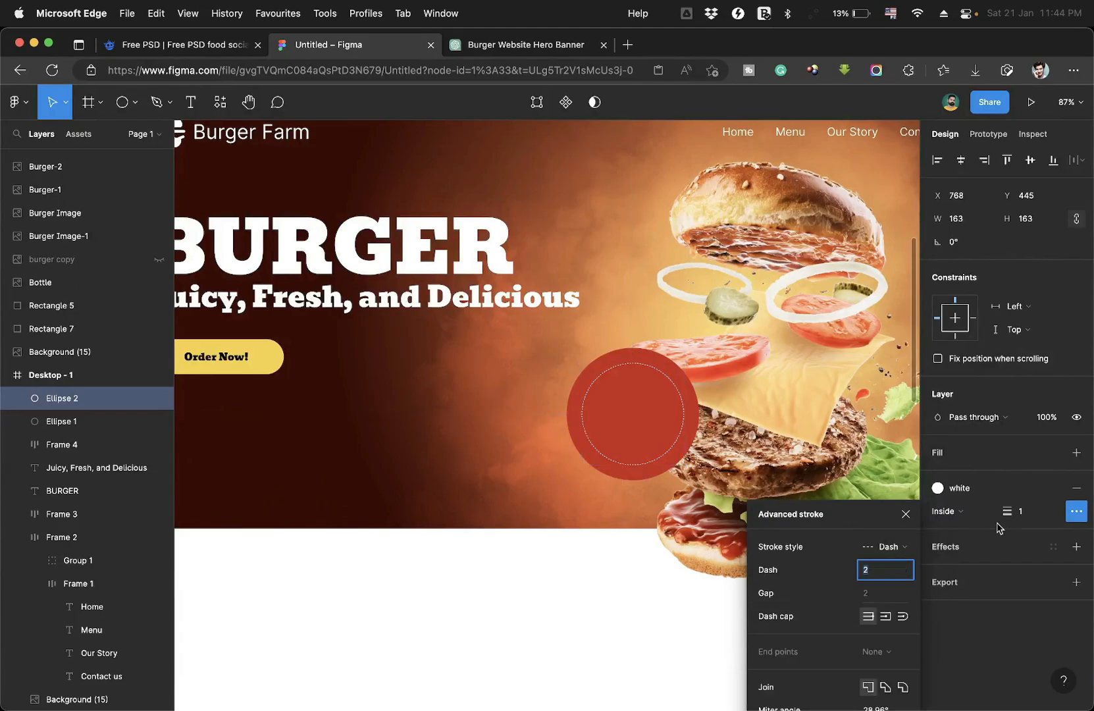
{"action": "type", "text": "2"}
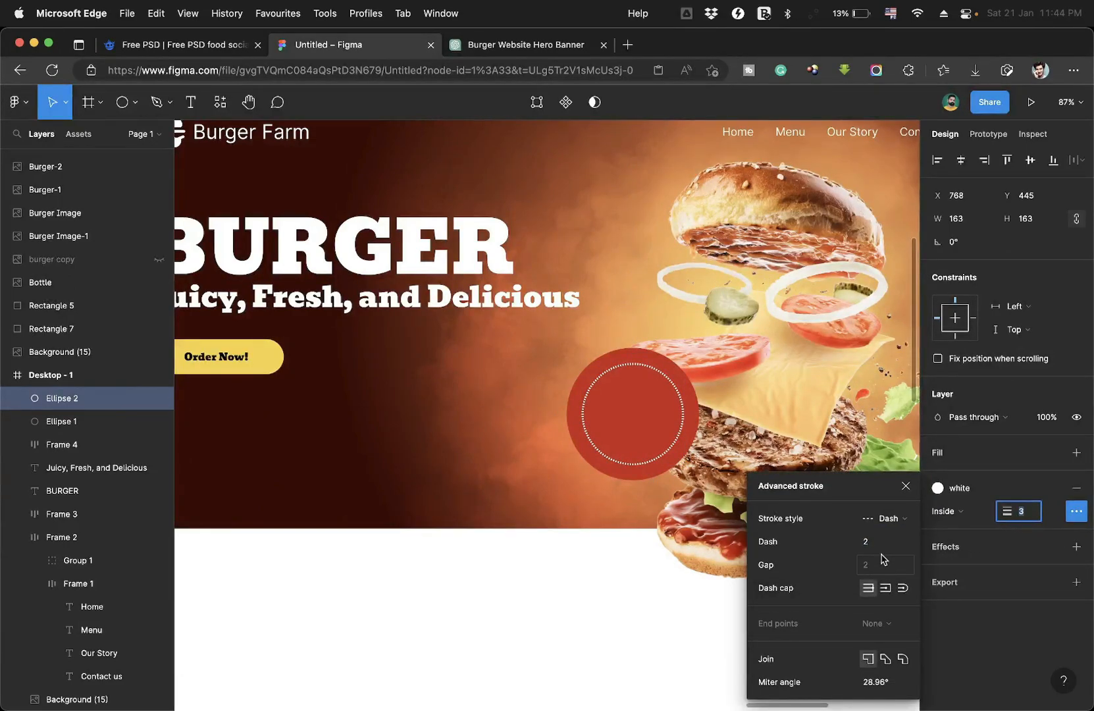
{"action": "key", "text": "Up"}
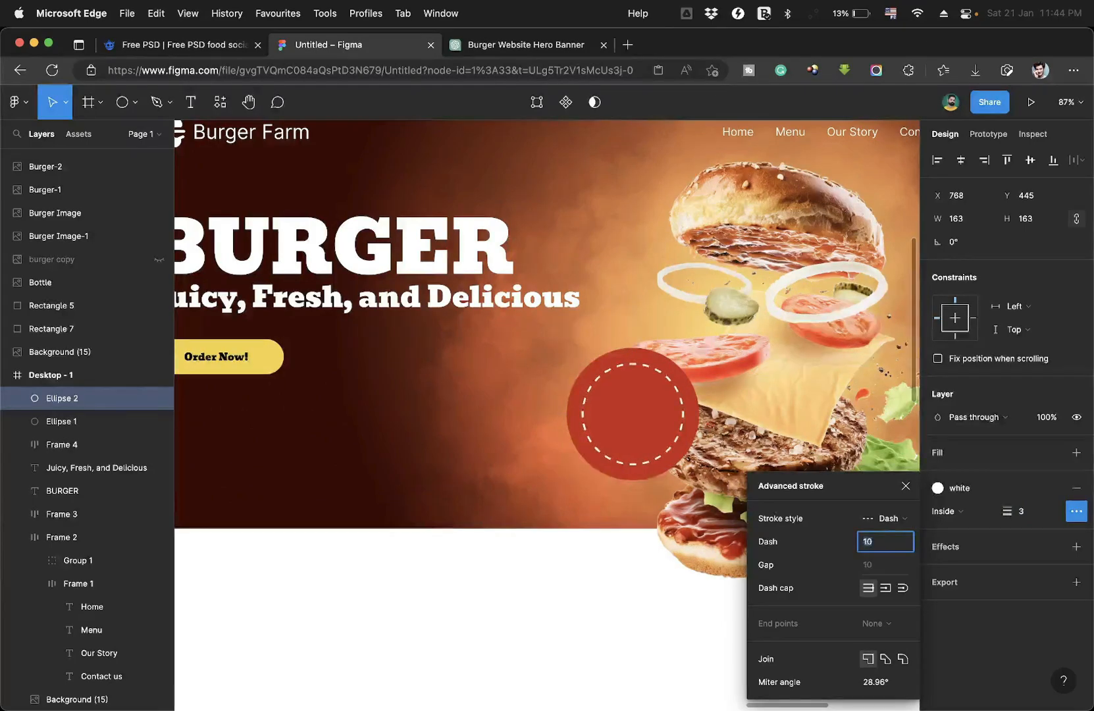
{"action": "left_click", "coordinate": [669, 454]}
{"action": "left_click", "coordinate": [669, 454]}
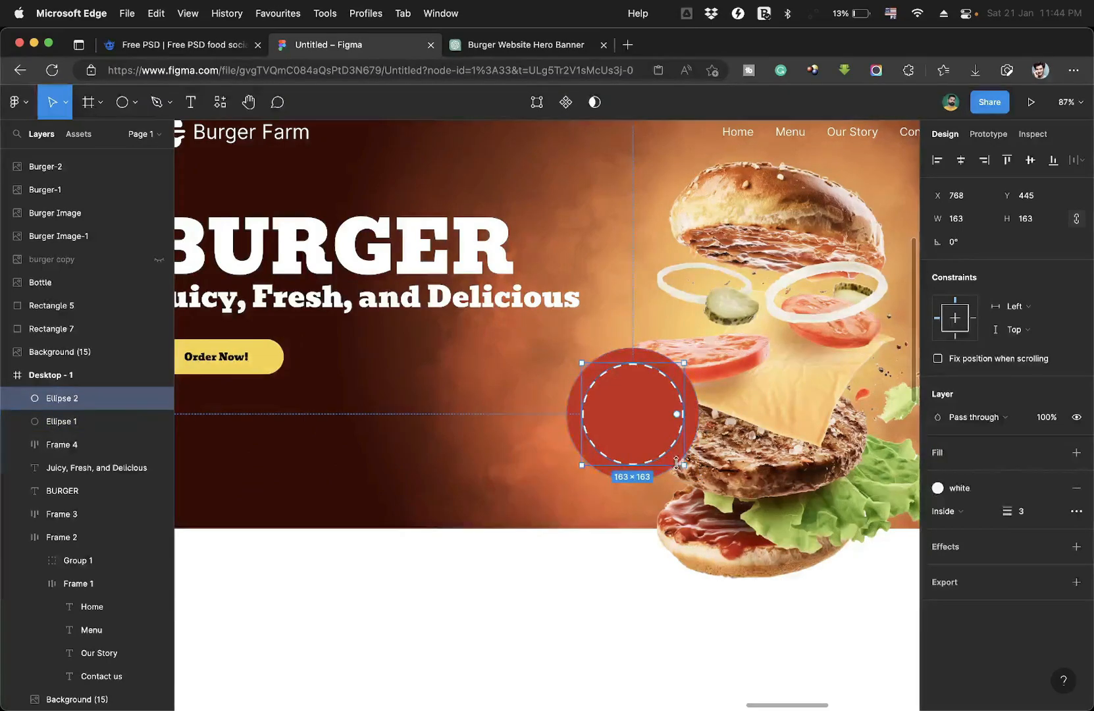
{"action": "left_click_drag", "start_coordinate": [681, 464], "coordinate": [689, 469]}
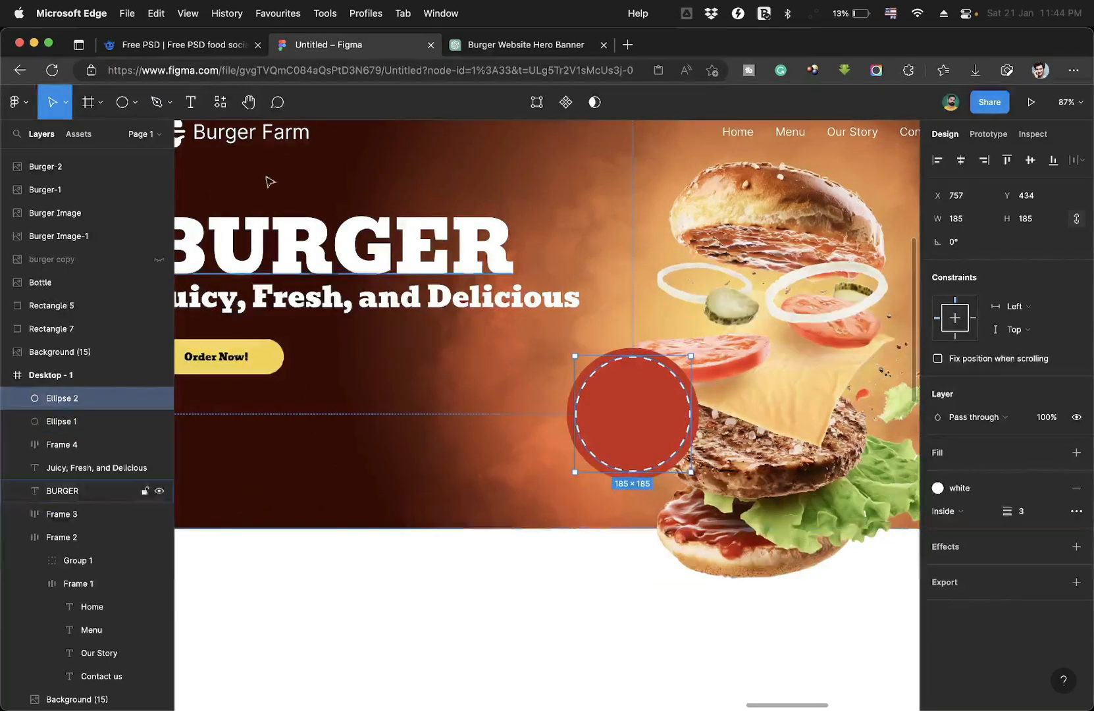
Add a white "$5" price text inside the red badge and scale it up.
{"action": "left_click", "coordinate": [189, 102]}
{"action": "left_click", "coordinate": [612, 395]}
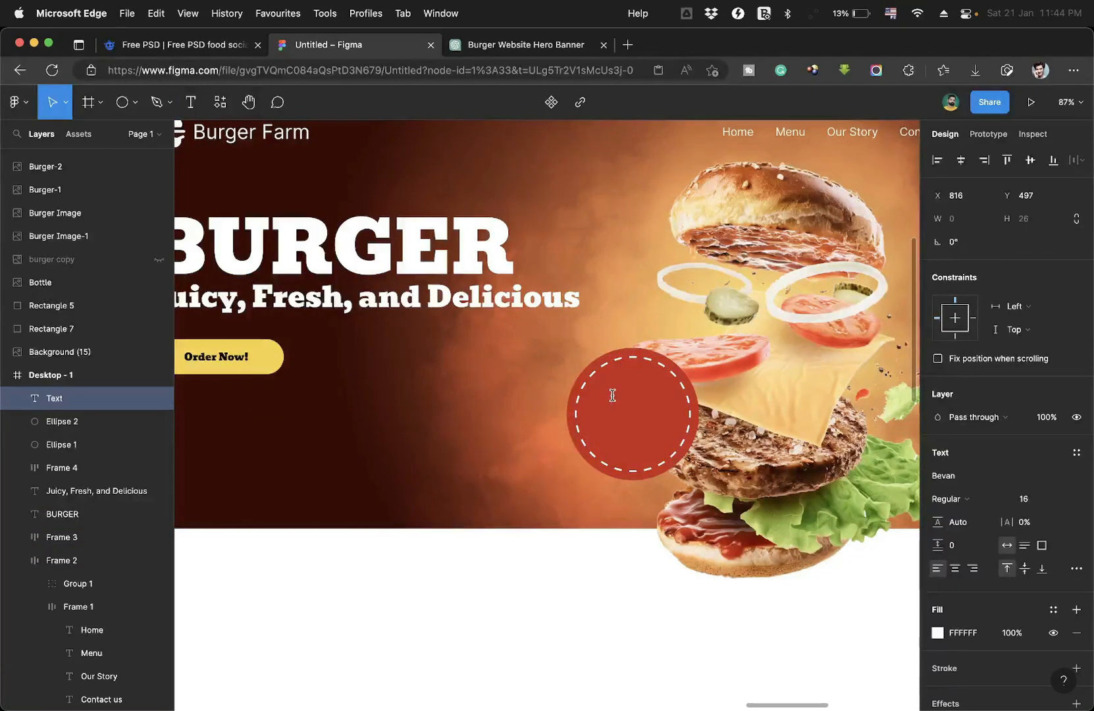
{"action": "type", "text": "$5"}
{"action": "key", "text": "Escape"}
{"action": "key", "text": "k"}
{"action": "left_click_drag", "start_coordinate": [618, 427], "coordinate": [661, 438]}
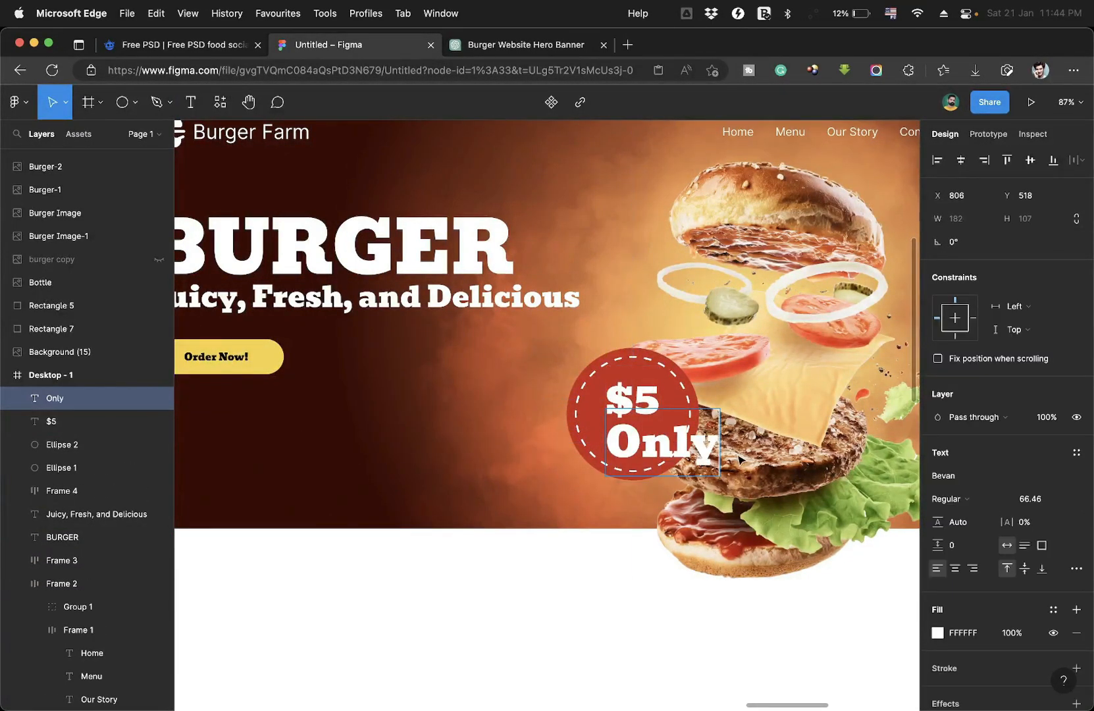
Scale down the "Only" text and centre it beneath "$5" within the badge.
{"action": "key", "text": "Escape"}
{"action": "key", "text": "k"}
{"action": "left_click_drag", "start_coordinate": [719, 475], "coordinate": [677, 450]}
{"action": "left_click_drag", "start_coordinate": [642, 434], "coordinate": [634, 443]}
{"action": "left_click_drag", "start_coordinate": [670, 460], "coordinate": [661, 454]}
Group the price badge's circles and texts and nudge the badge slightly to the left.
{"action": "left_click", "coordinate": [651, 405], "text": "shift"}
{"action": "left_click", "coordinate": [682, 387], "text": "shift"}
{"action": "key", "text": "super+g"}
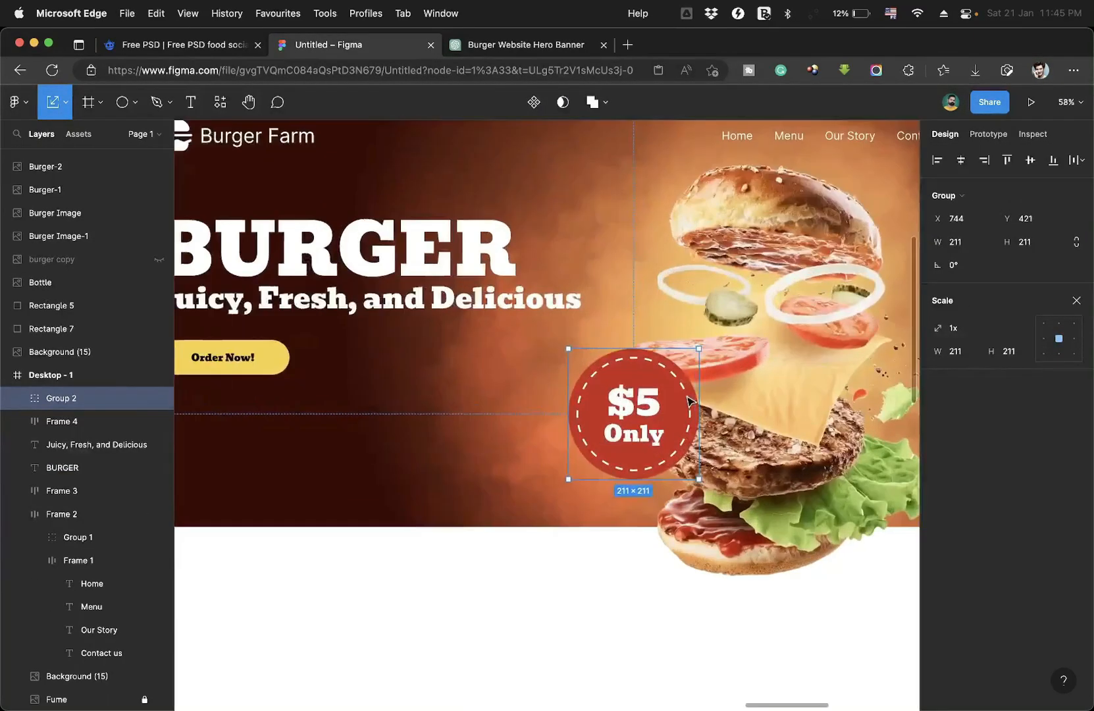
{"action": "key", "text": "shift+0"}
{"action": "left_click_drag", "start_coordinate": [648, 452], "coordinate": [642, 452]}
{"action": "scroll", "coordinate": [600, 517], "scroll_direction": "down", "scroll_amount": 5}
{"action": "left_click", "coordinate": [600, 518]}
{"action": "scroll", "coordinate": [600, 517], "scroll_direction": "down", "scroll_amount": 2}
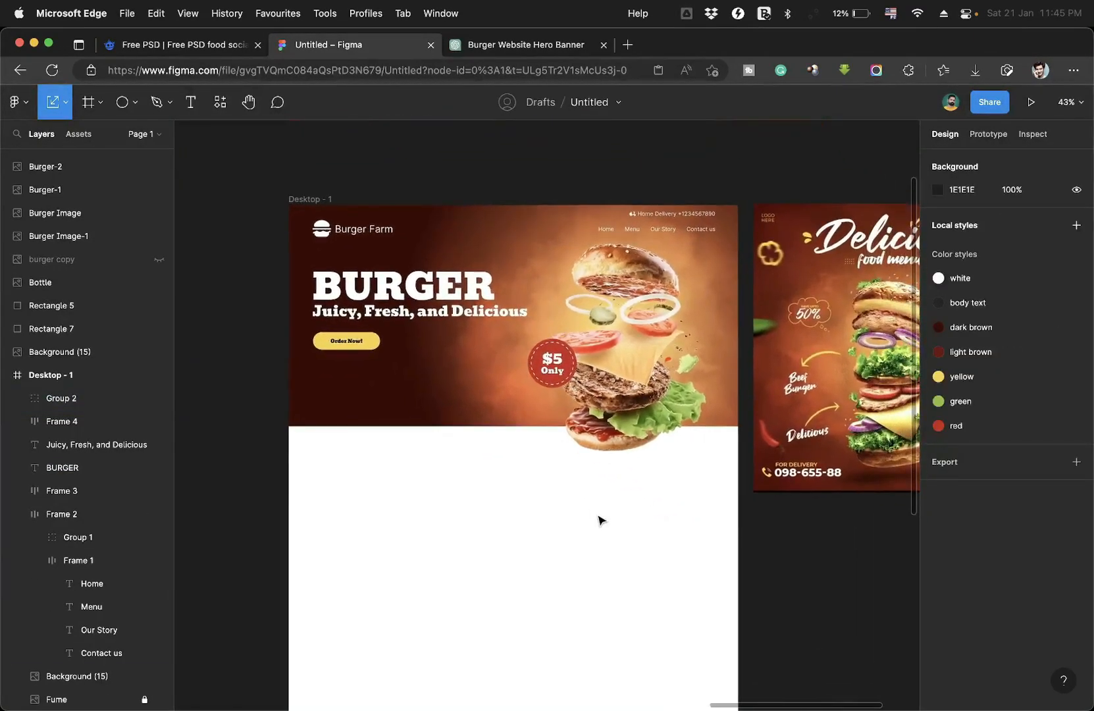
Move the BURGER title, the tagline and the Order Now! button together slightly downward in the hero.
{"action": "scroll", "coordinate": [600, 517], "scroll_direction": "up", "scroll_amount": 1}
{"action": "left_click", "coordinate": [356, 306]}
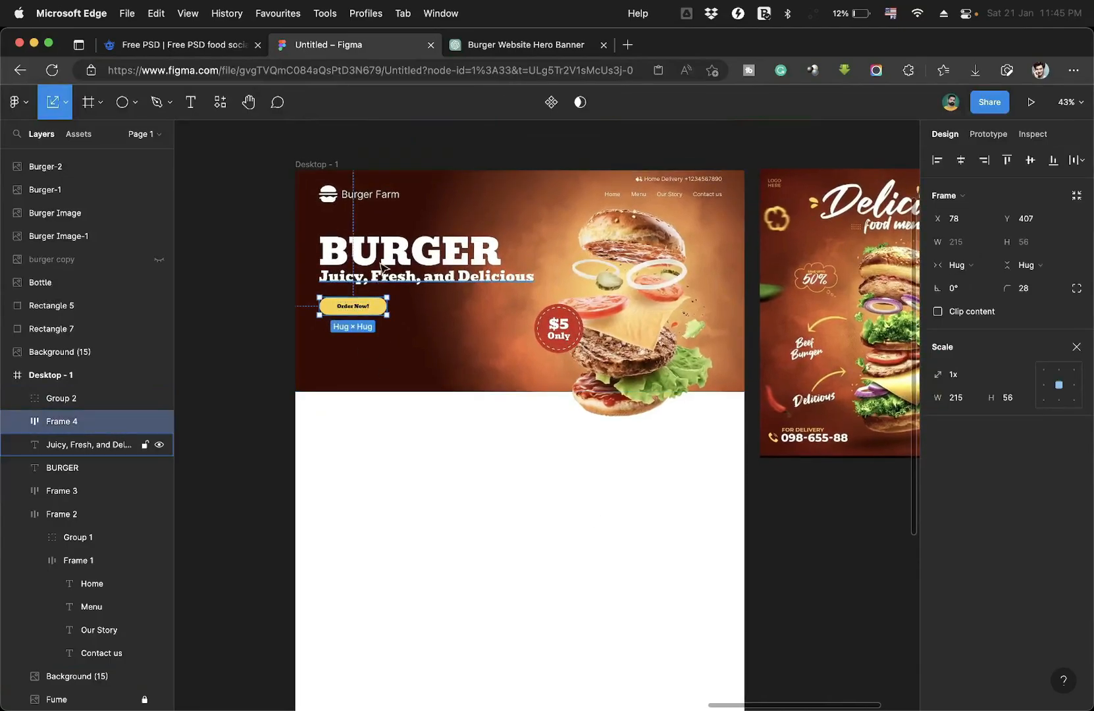
{"action": "left_click", "coordinate": [388, 253], "text": "shift"}
{"action": "left_click", "coordinate": [431, 290], "text": "shift"}
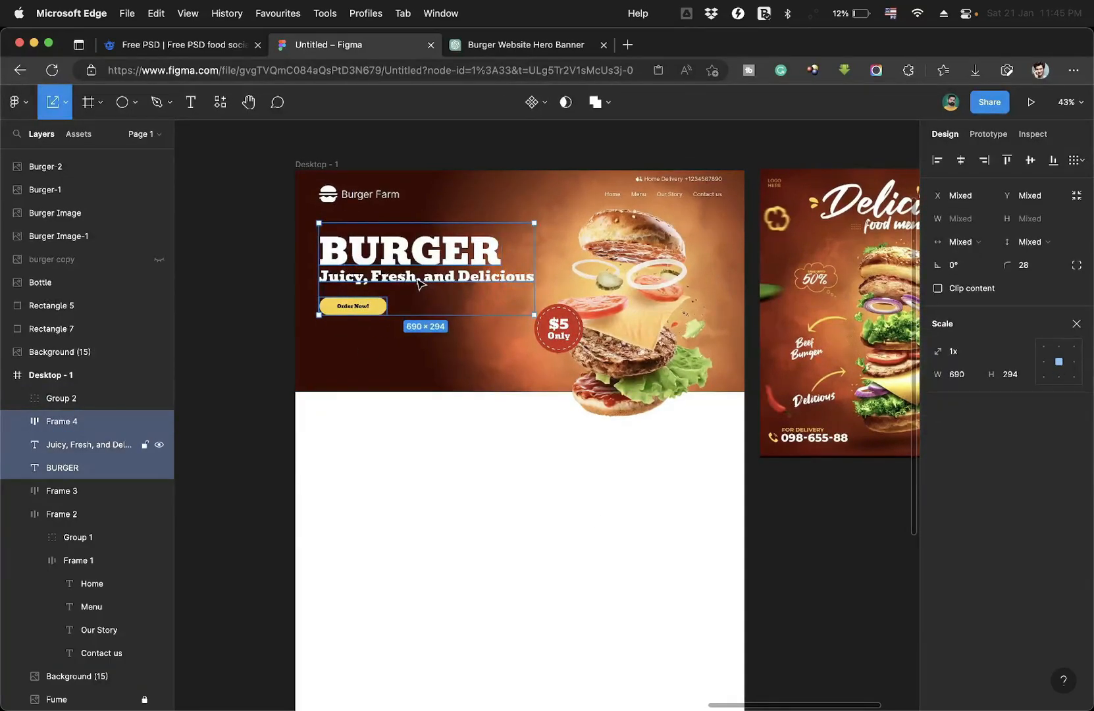
{"action": "left_click_drag", "start_coordinate": [417, 278], "coordinate": [417, 287]}
{"action": "left_click", "coordinate": [464, 535]}
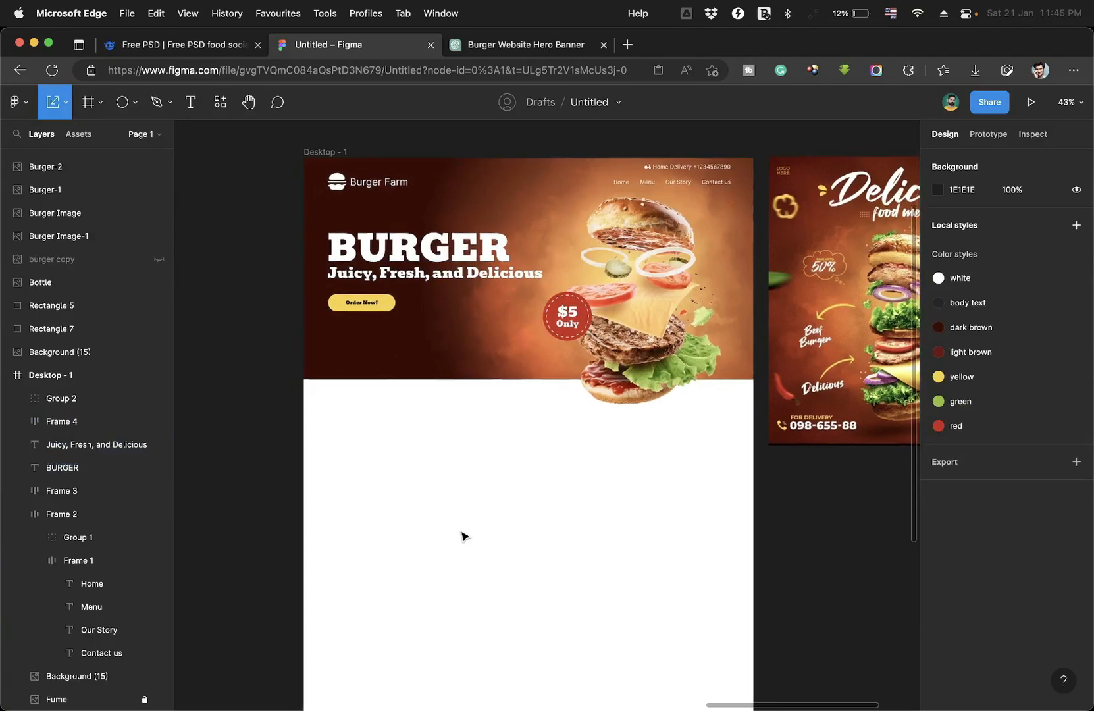
Show the layout grid, draw a rectangle about 526 by 362 px below the hero, and duplicate it to the right.
{"action": "scroll", "coordinate": [464, 535], "scroll_direction": "right", "scroll_amount": 1}
{"action": "scroll", "coordinate": [439, 504], "scroll_direction": "right", "scroll_amount": 2}
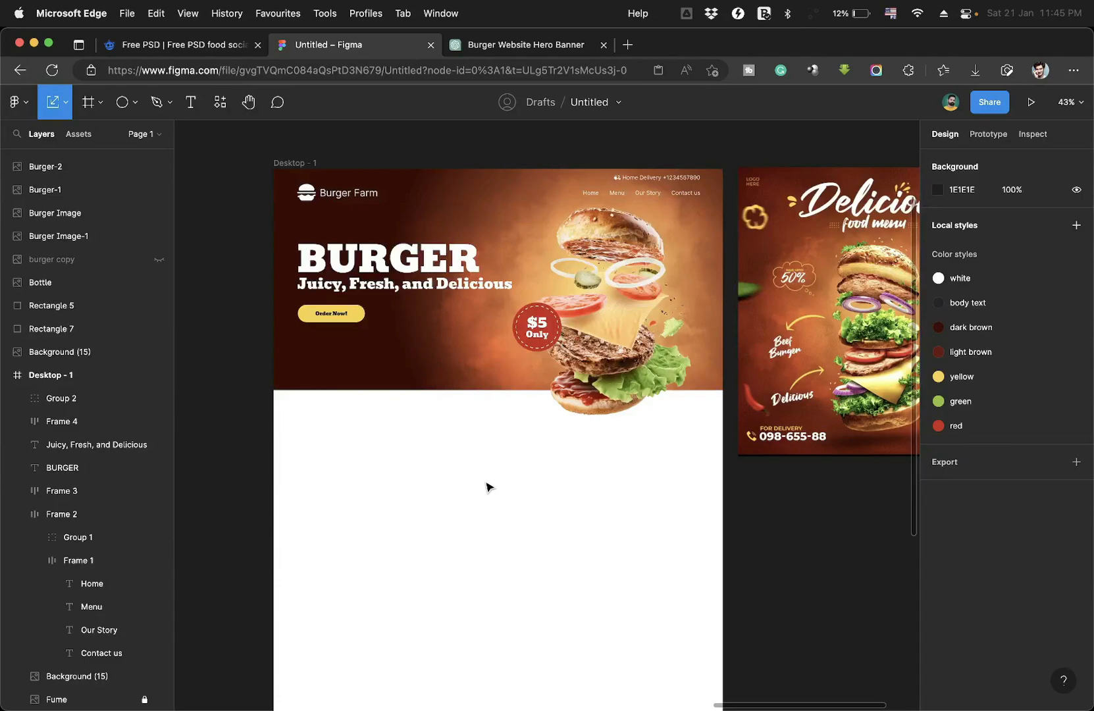
{"action": "key", "text": "shift+g"}
{"action": "key", "text": "r"}
{"action": "mouse_move", "coordinate": [296, 415]}
{"action": "left_mouse_down"}
{"action": "mouse_move", "coordinate": [463, 539]}
{"action": "mouse_move", "coordinate": [460, 529]}
{"action": "left_mouse_up"}
{"action": "left_click_drag", "start_coordinate": [372, 471], "coordinate": [373, 494]}
{"action": "left_click_drag", "start_coordinate": [372, 494], "coordinate": [654, 487], "text": "alt"}
Resize the right-hand rectangle to about 745 by 165 px and place a copy of it underneath.
{"action": "scroll", "coordinate": [552, 495], "scroll_direction": "down", "scroll_amount": 2}
{"action": "left_click_drag", "start_coordinate": [555, 541], "coordinate": [512, 523]}
{"action": "scroll", "coordinate": [513, 523], "scroll_direction": "up", "scroll_amount": 5}
{"action": "left_click", "coordinate": [425, 414]}
{"action": "left_click", "coordinate": [519, 504]}
{"action": "key", "text": "alt"}
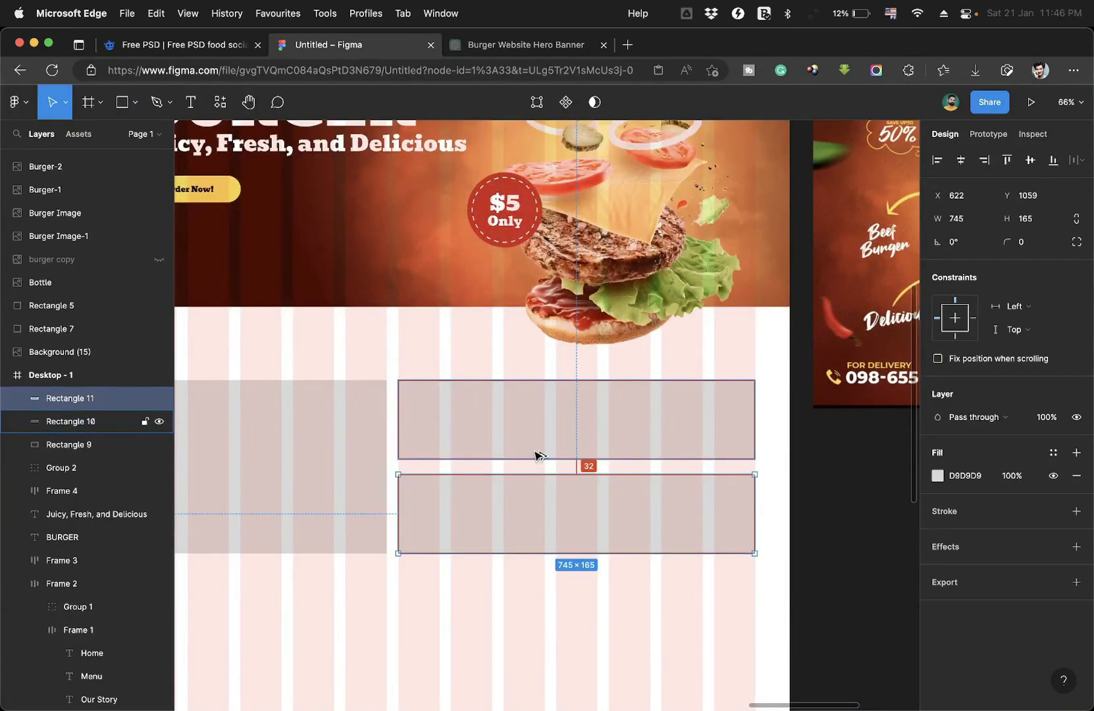
Set the vertical spacing between the two stacked rectangles to 24.
{"action": "left_click", "coordinate": [605, 457], "text": "shift"}
{"action": "left_click_drag", "start_coordinate": [574, 466], "coordinate": [574, 464]}
{"action": "left_click", "coordinate": [954, 264]}
{"action": "type", "text": "24"}
{"action": "key", "text": "Return"}
Shorten the large rectangle to end level with the lower stacked rectangle, and hide the layout grid.
{"action": "scroll", "coordinate": [460, 474], "scroll_direction": "left", "scroll_amount": 2}
{"action": "left_click", "coordinate": [342, 487]}
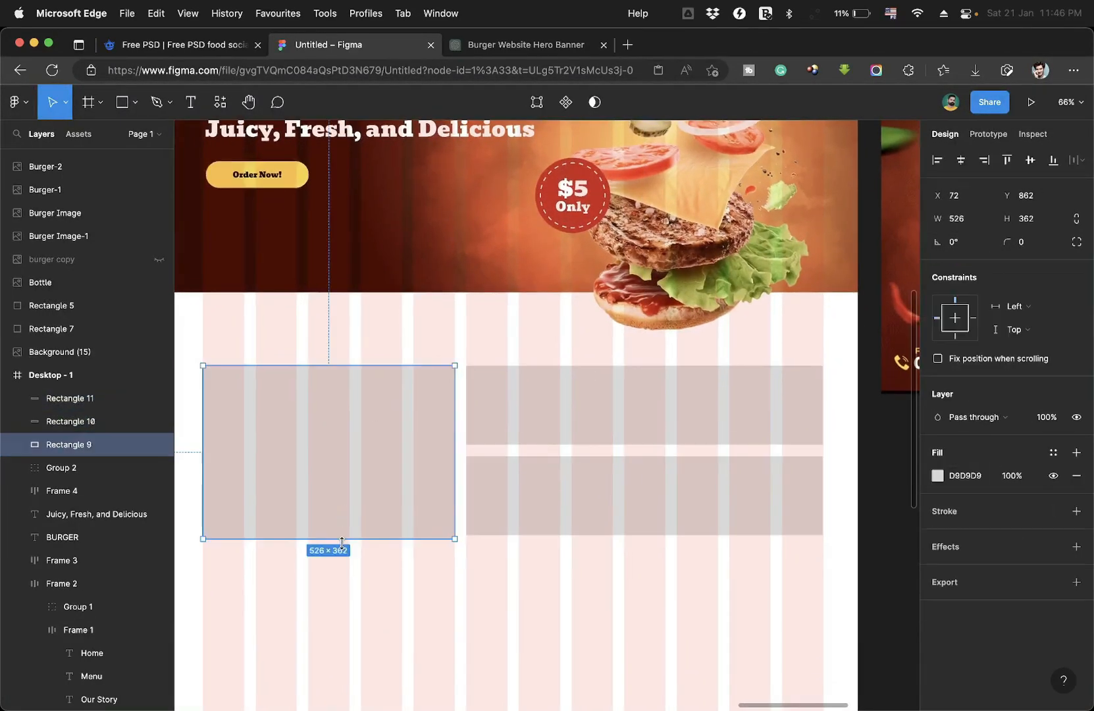
{"action": "left_click_drag", "start_coordinate": [339, 539], "coordinate": [340, 535]}
{"action": "left_click", "coordinate": [605, 642]}
{"action": "scroll", "coordinate": [605, 642], "scroll_direction": "down", "scroll_amount": 1}
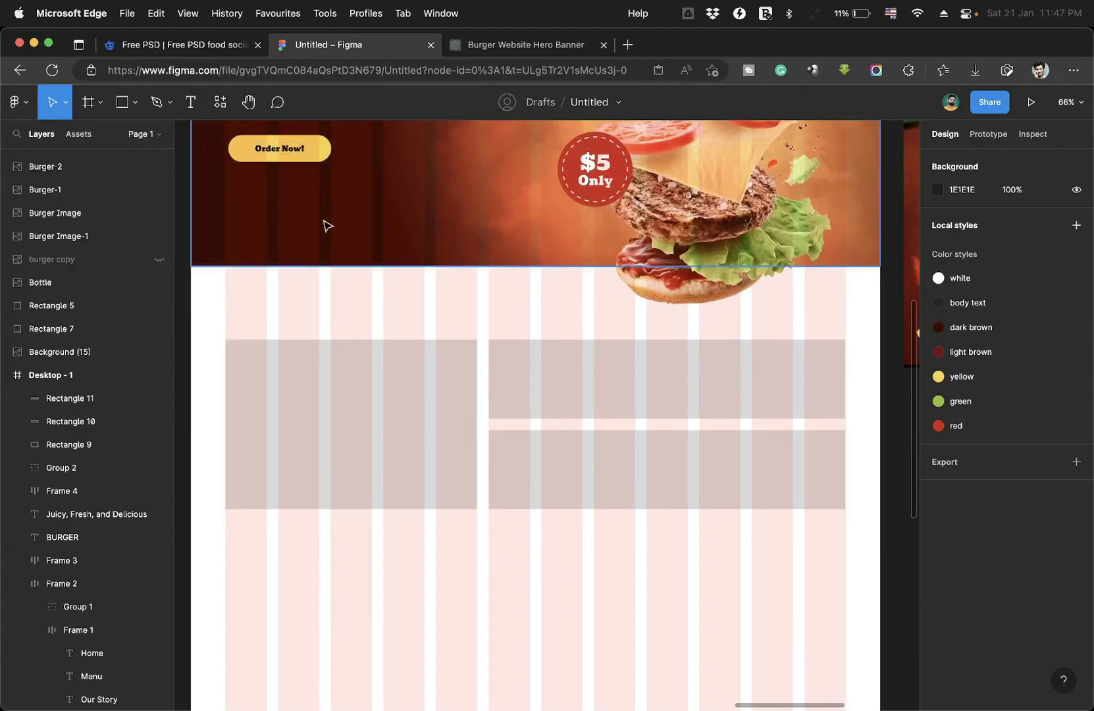
{"action": "scroll", "coordinate": [355, 348], "scroll_direction": "down", "scroll_amount": 5}
{"action": "left_click", "coordinate": [293, 203]}
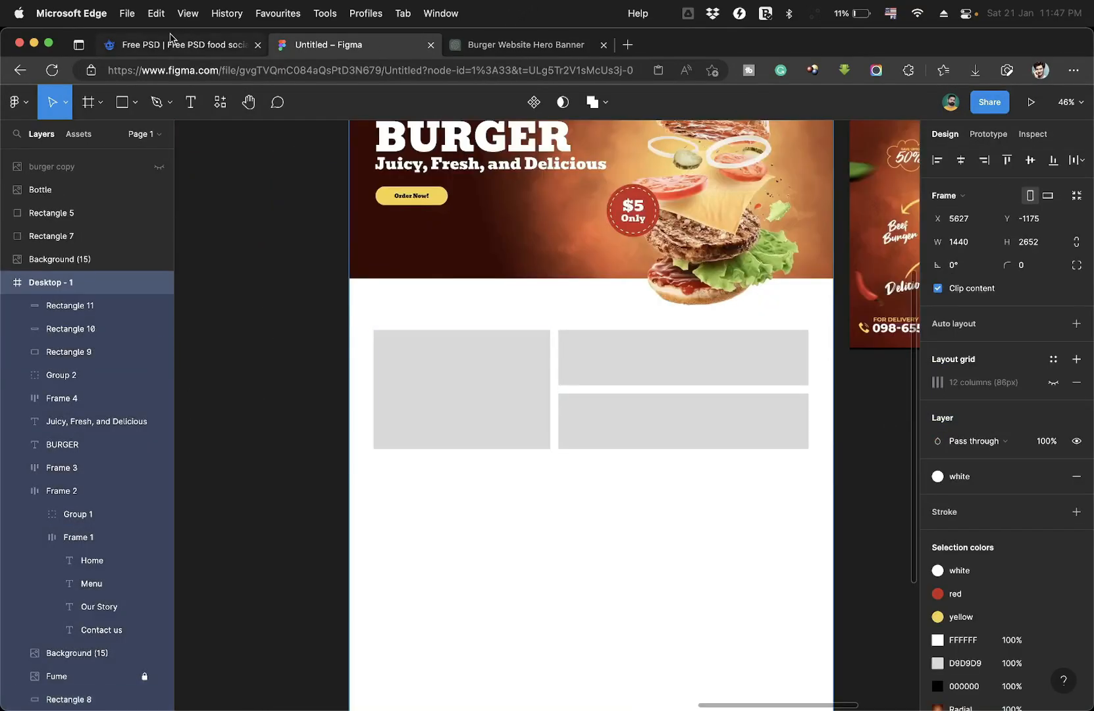
Switch to Freepik, close the banner template preview, and open the big sandwich photo from the burger results separately.
{"action": "left_click", "coordinate": [147, 44]}
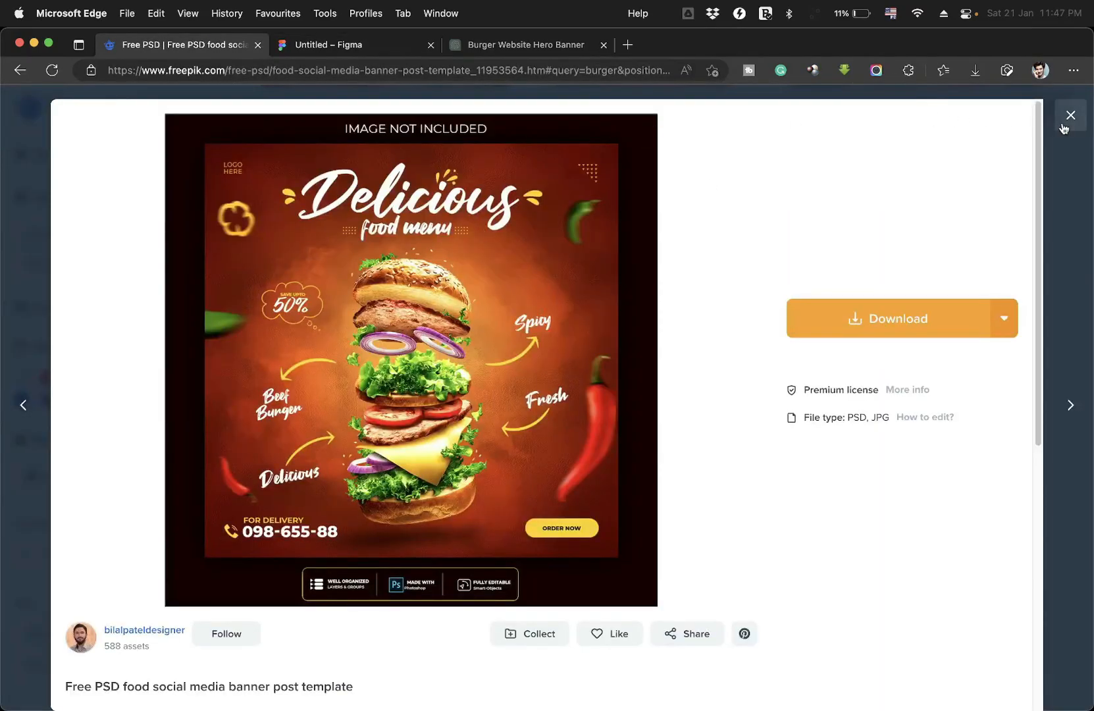
{"action": "left_click", "coordinate": [1065, 125]}
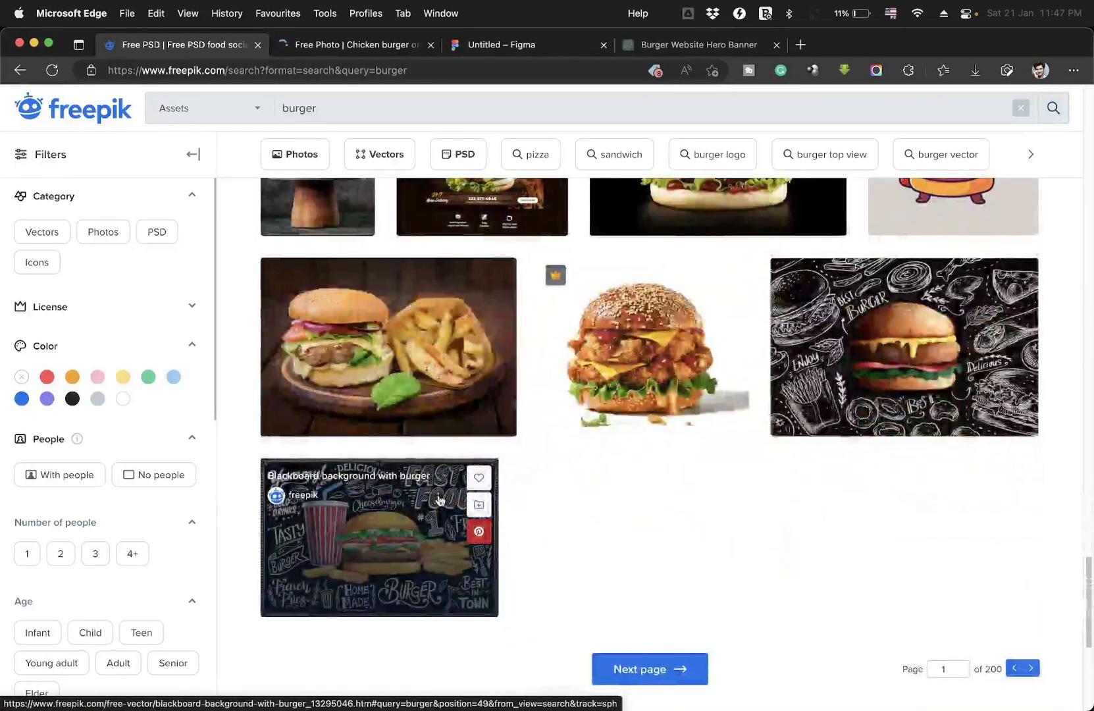
{"action": "scroll", "coordinate": [440, 500], "scroll_direction": "up", "scroll_amount": 6}
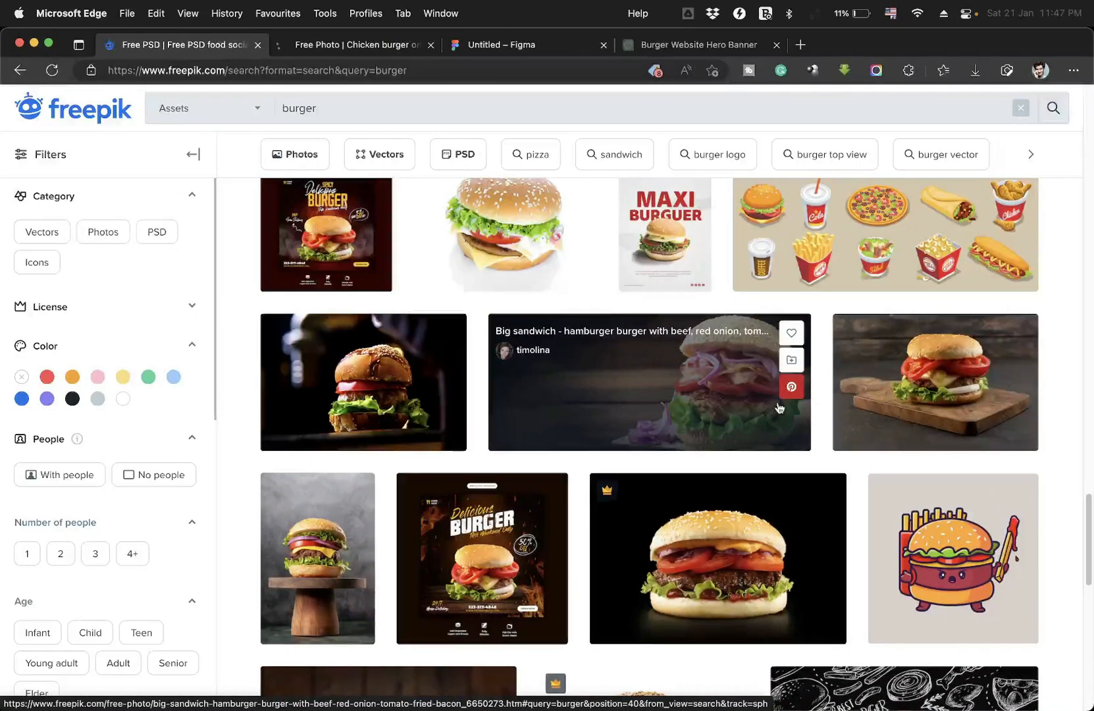
{"action": "left_click", "coordinate": [702, 403], "text": "super"}
{"action": "scroll", "coordinate": [704, 421], "scroll_direction": "down", "scroll_amount": 7}
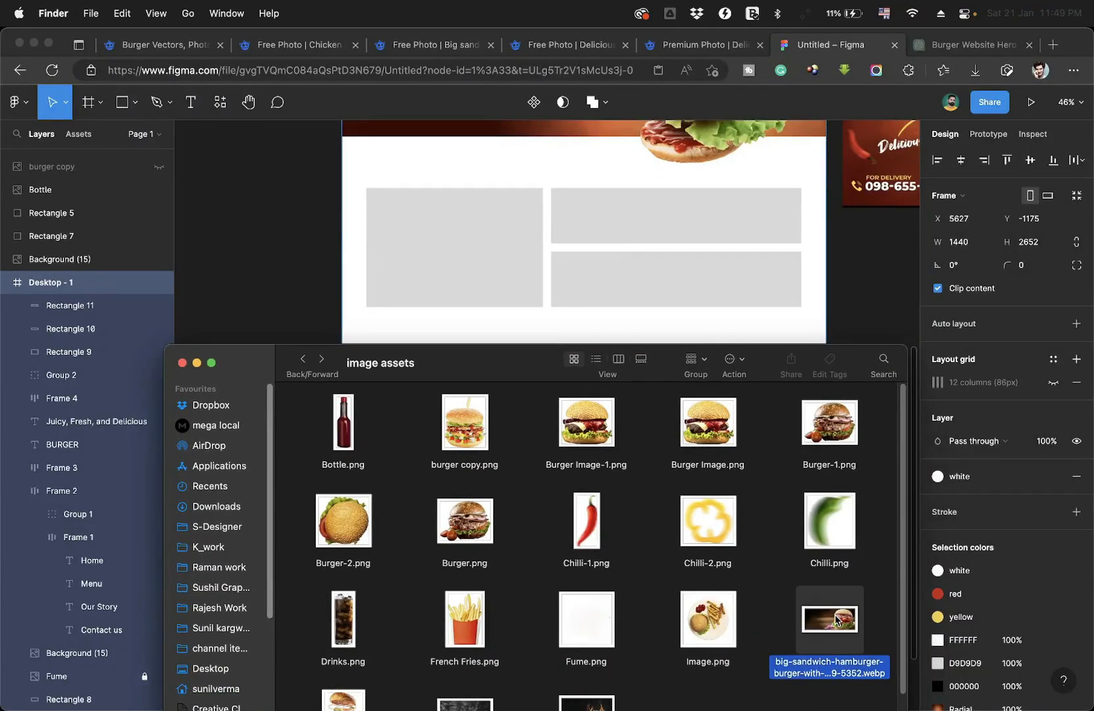
Fill the large rectangle with the big sandwich image and the upper stacked rectangle with the dark-background burger from the image assets folder.
{"action": "left_click", "coordinate": [484, 289]}
{"action": "key", "text": "super+v"}
{"action": "key", "text": "super+Tab"}
{"action": "scroll", "coordinate": [387, 647], "scroll_direction": "down", "scroll_amount": 2}
{"action": "left_click", "coordinate": [475, 660]}
{"action": "key", "text": "super+c"}
{"action": "left_click", "coordinate": [691, 219]}
{"action": "key", "text": "super+v"}
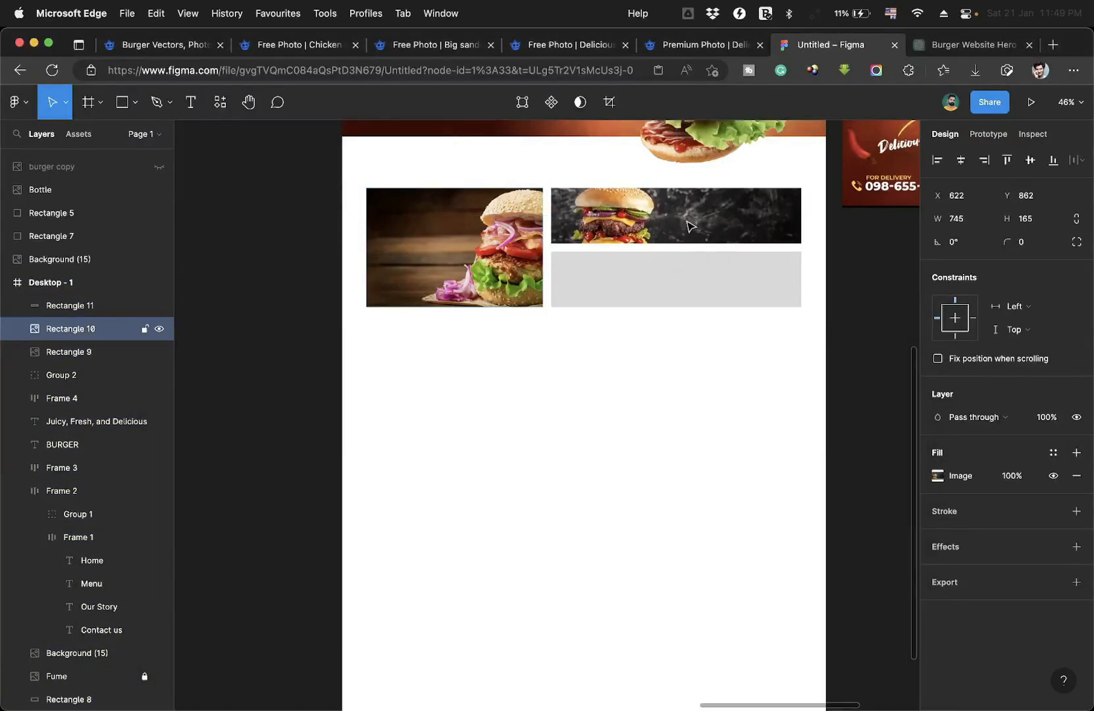
Fill the lower stacked rectangle with the crispy chicken burger image from the image assets folder.
{"action": "key", "text": "super+Tab"}
{"action": "left_click", "coordinate": [586, 658]}
{"action": "key", "text": "super+c"}
{"action": "key", "text": "super+Tab"}
{"action": "left_click", "coordinate": [631, 294]}
{"action": "key", "text": "super+v"}
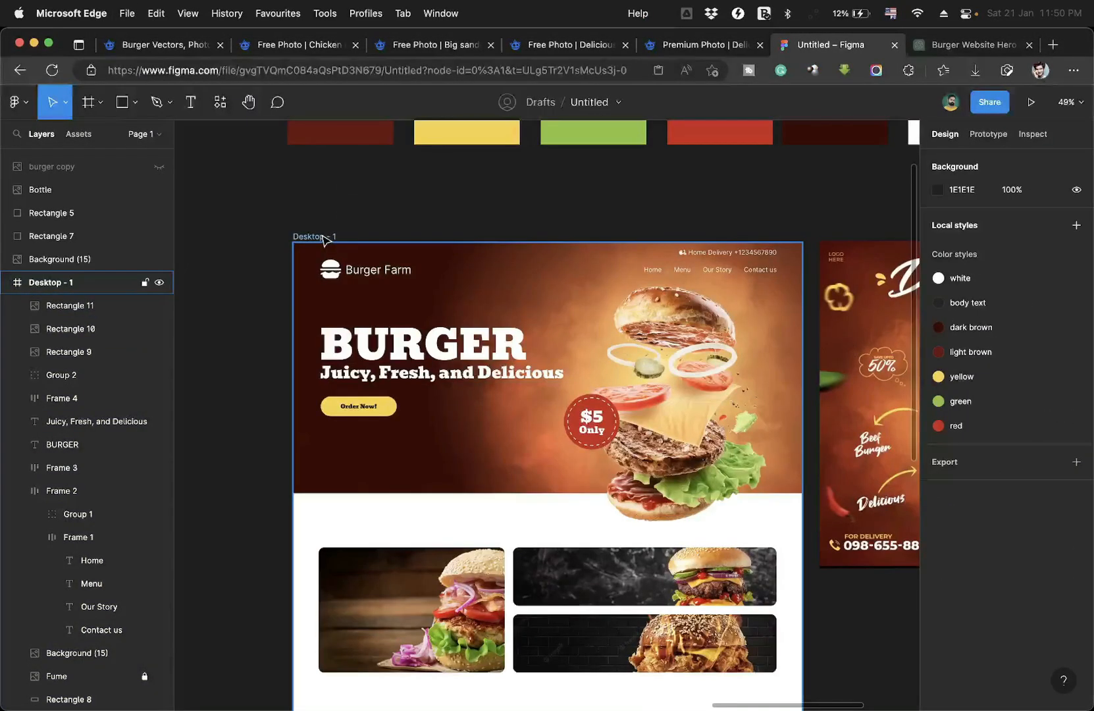
Show the desktop frame's layout grid and narrow both stacked image cards from their inner edge to 525 px wide.
{"action": "left_click", "coordinate": [323, 238]}
{"action": "scroll", "coordinate": [411, 464], "scroll_direction": "down", "scroll_amount": 2}
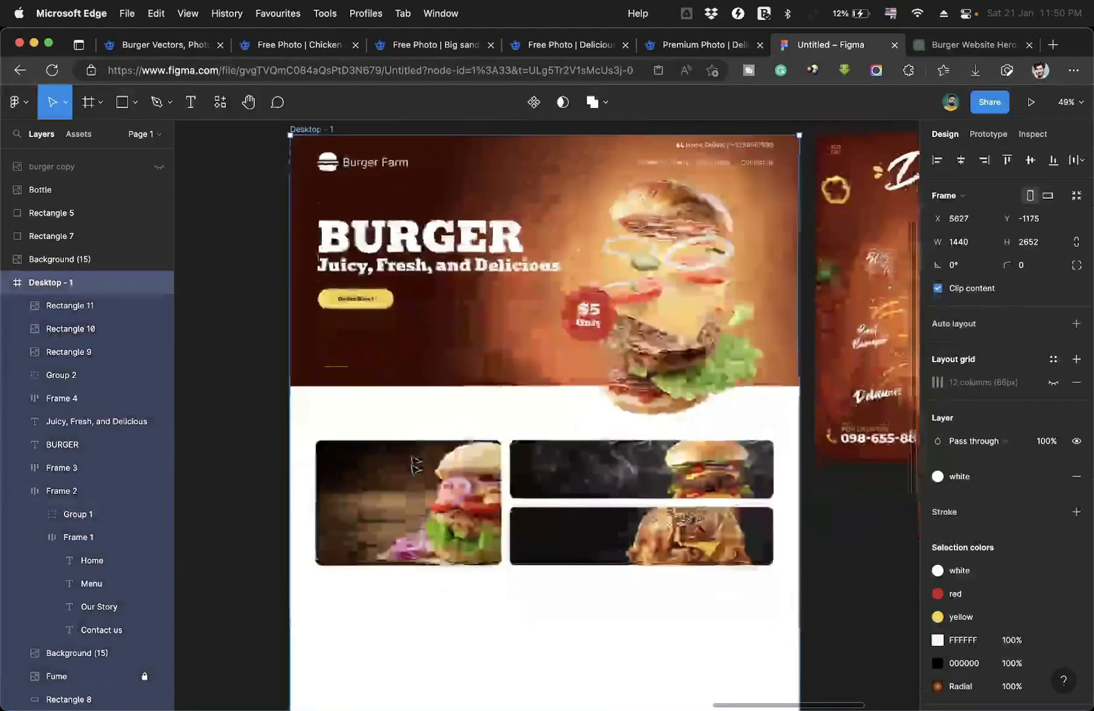
{"action": "scroll", "coordinate": [395, 309], "scroll_direction": "down", "scroll_amount": 2}
{"action": "left_click", "coordinate": [1053, 382]}
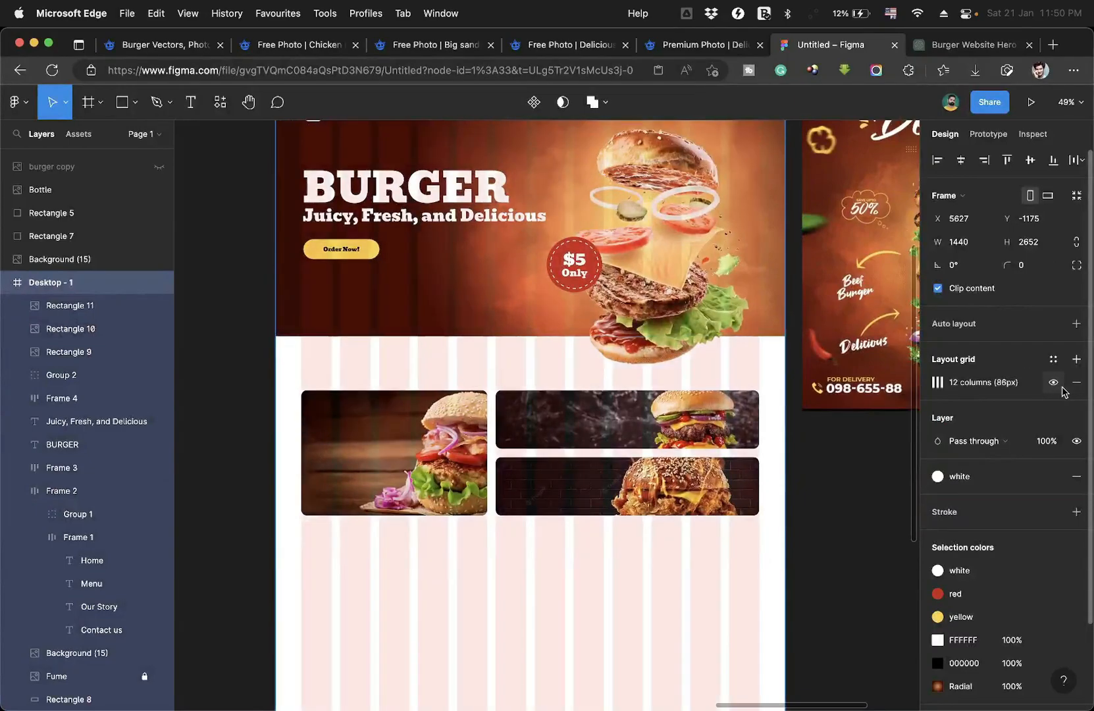
{"action": "scroll", "coordinate": [551, 478], "scroll_direction": "up", "scroll_amount": 5}
{"action": "left_click", "coordinate": [530, 399]}
{"action": "left_click", "coordinate": [508, 502], "text": "shift"}
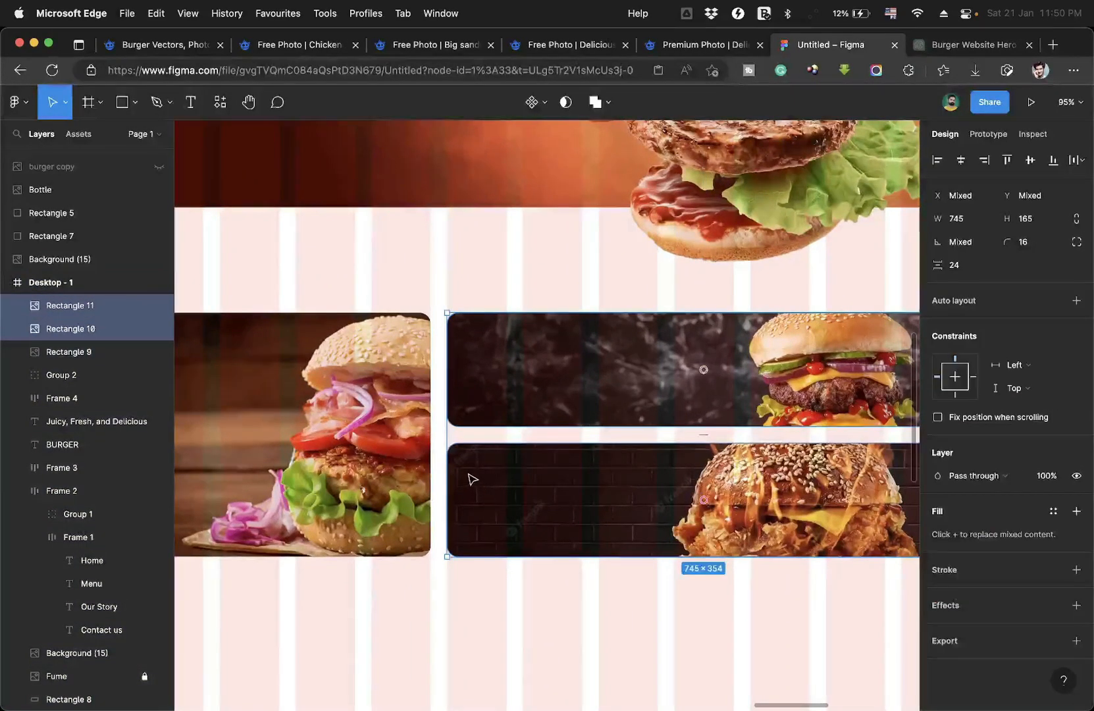
{"action": "left_click_drag", "start_coordinate": [452, 433], "coordinate": [598, 437]}
{"action": "scroll", "coordinate": [598, 438], "scroll_direction": "down", "scroll_amount": 5}
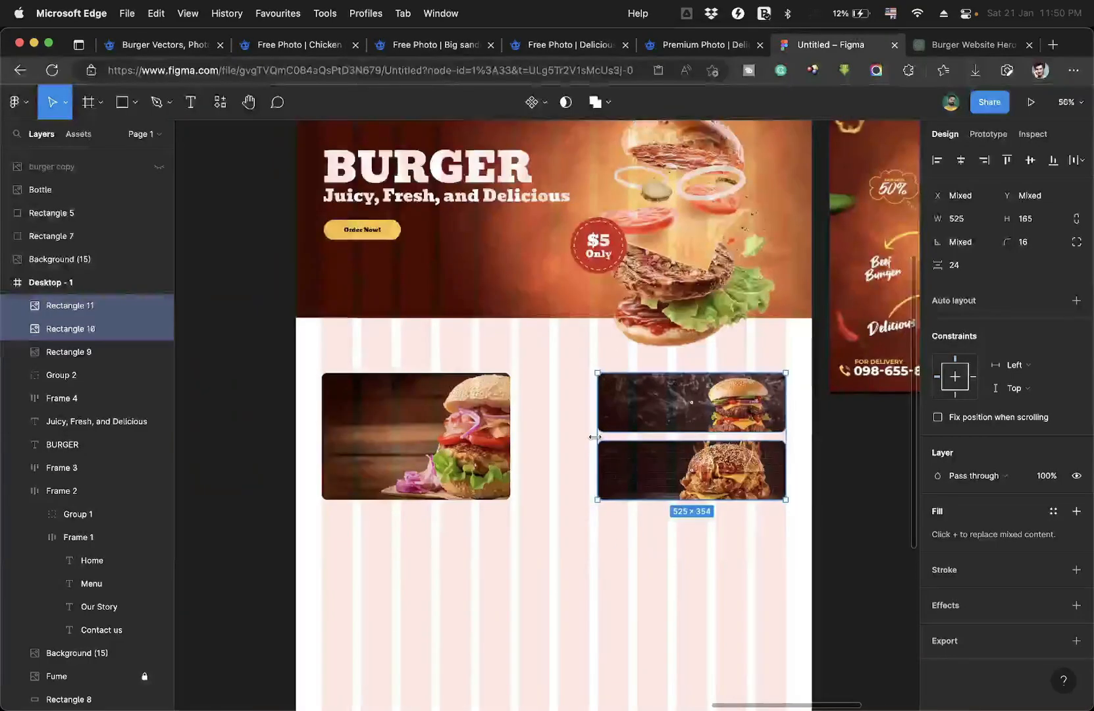
Widen the large image card to 746 px so it fills the grid columns up to the stacked cards.
{"action": "scroll", "coordinate": [598, 442], "scroll_direction": "up", "scroll_amount": 2}
{"action": "left_click", "coordinate": [434, 415]}
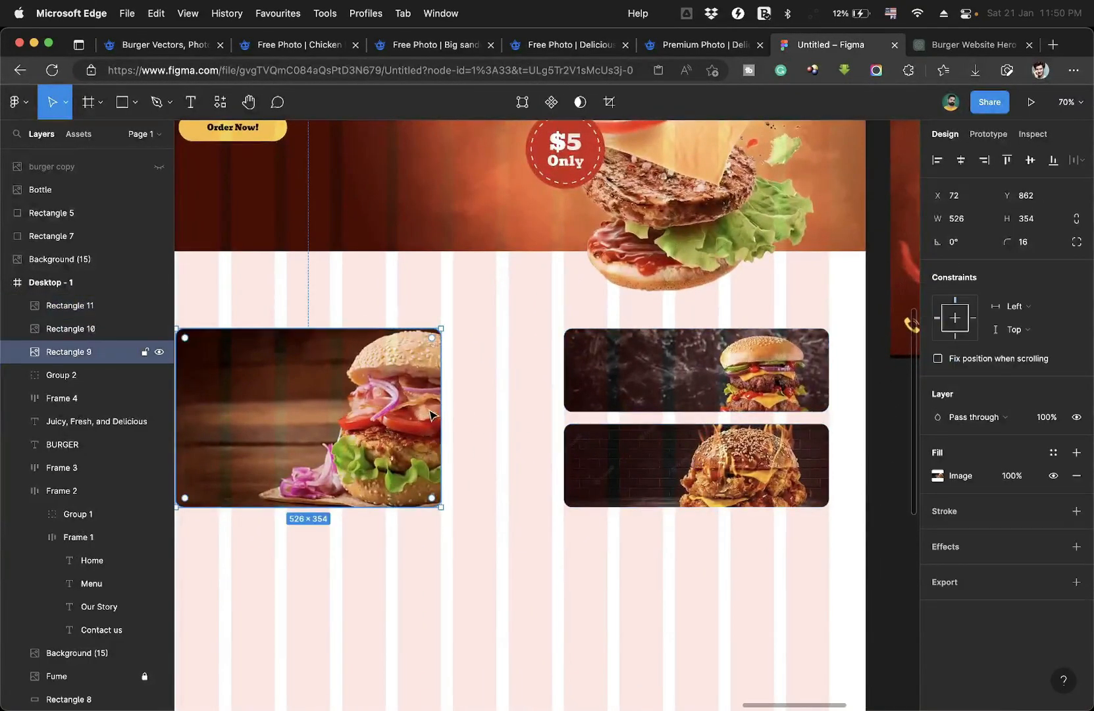
{"action": "left_click_drag", "start_coordinate": [460, 413], "coordinate": [553, 414]}
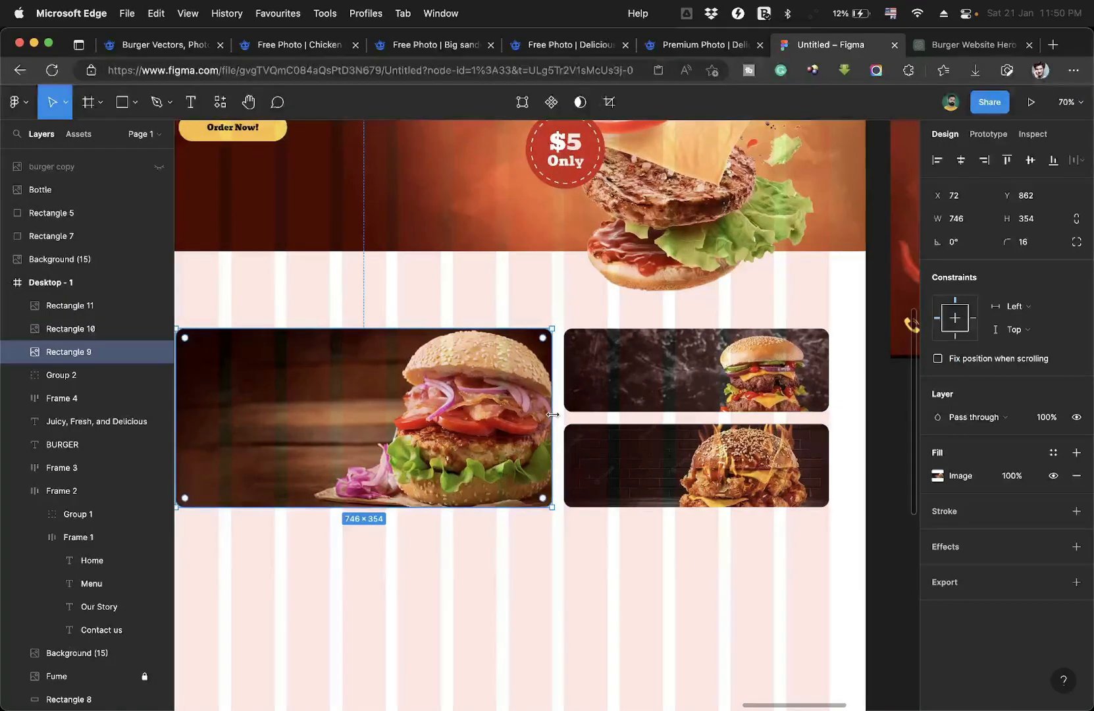
{"action": "scroll", "coordinate": [553, 414], "scroll_direction": "left", "scroll_amount": 2}
{"action": "left_click", "coordinate": [510, 586]}
{"action": "scroll", "coordinate": [510, 591], "scroll_direction": "down", "scroll_amount": 3}
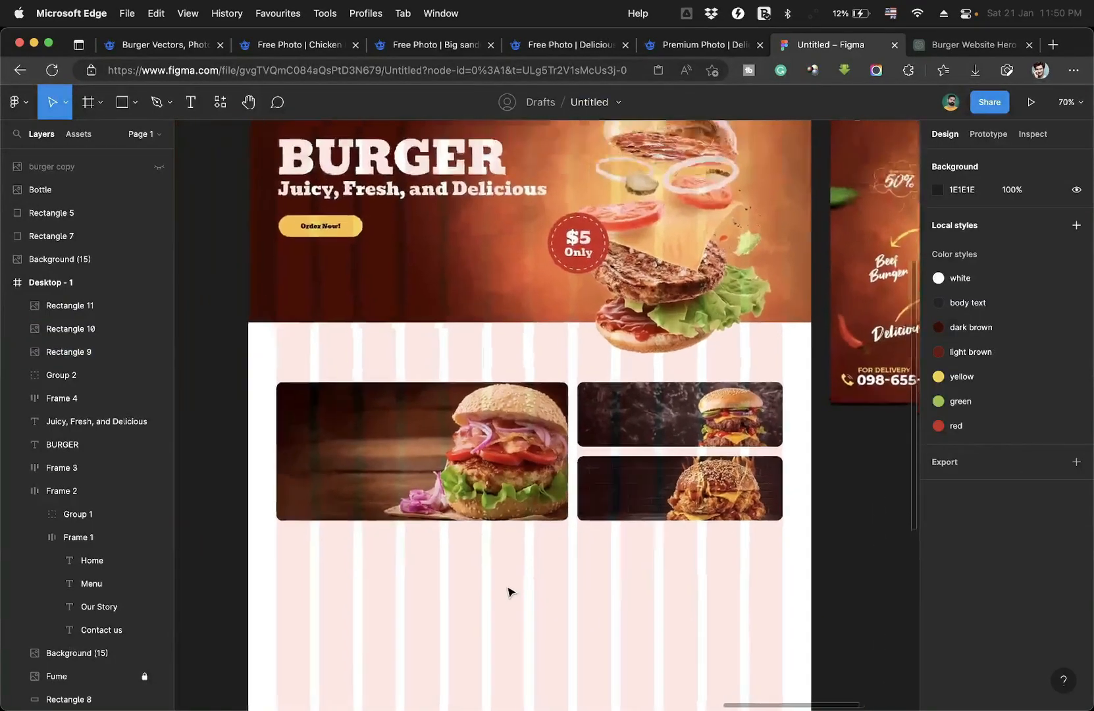
Hide the layout grid and set the navigation links and home delivery text to uppercase Khand SemiBold, size 18.
{"action": "scroll", "coordinate": [511, 593], "scroll_direction": "up", "scroll_amount": 2}
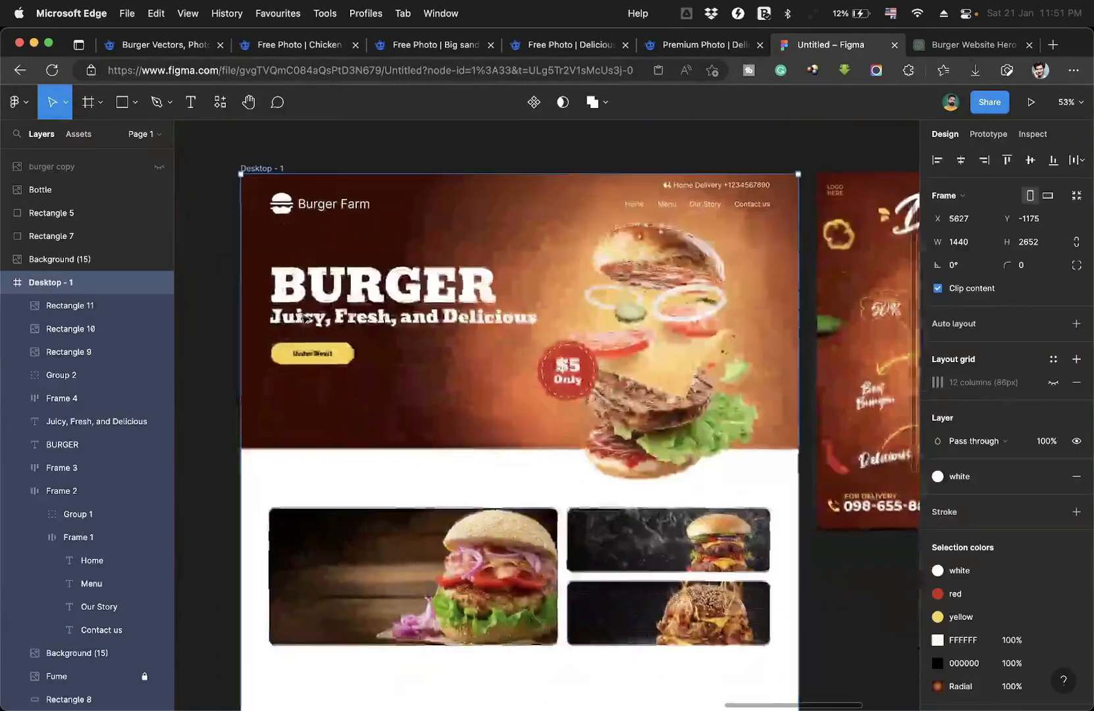
{"action": "scroll", "coordinate": [307, 318], "scroll_direction": "up", "scroll_amount": 1}
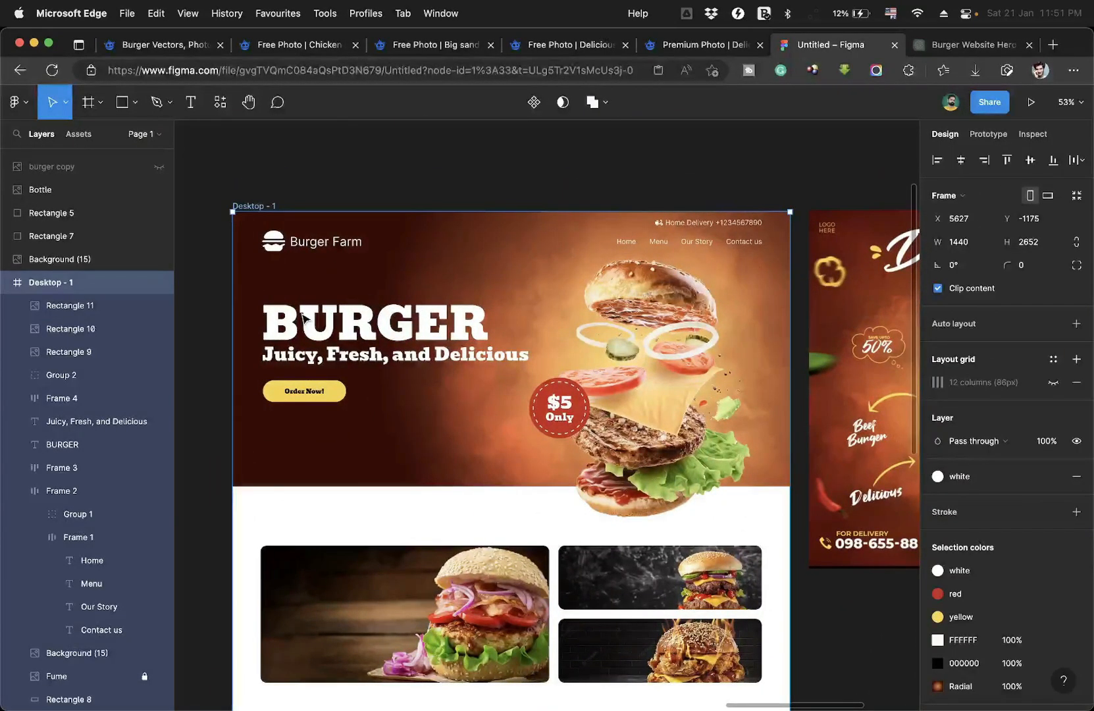
{"action": "left_click", "coordinate": [353, 333]}
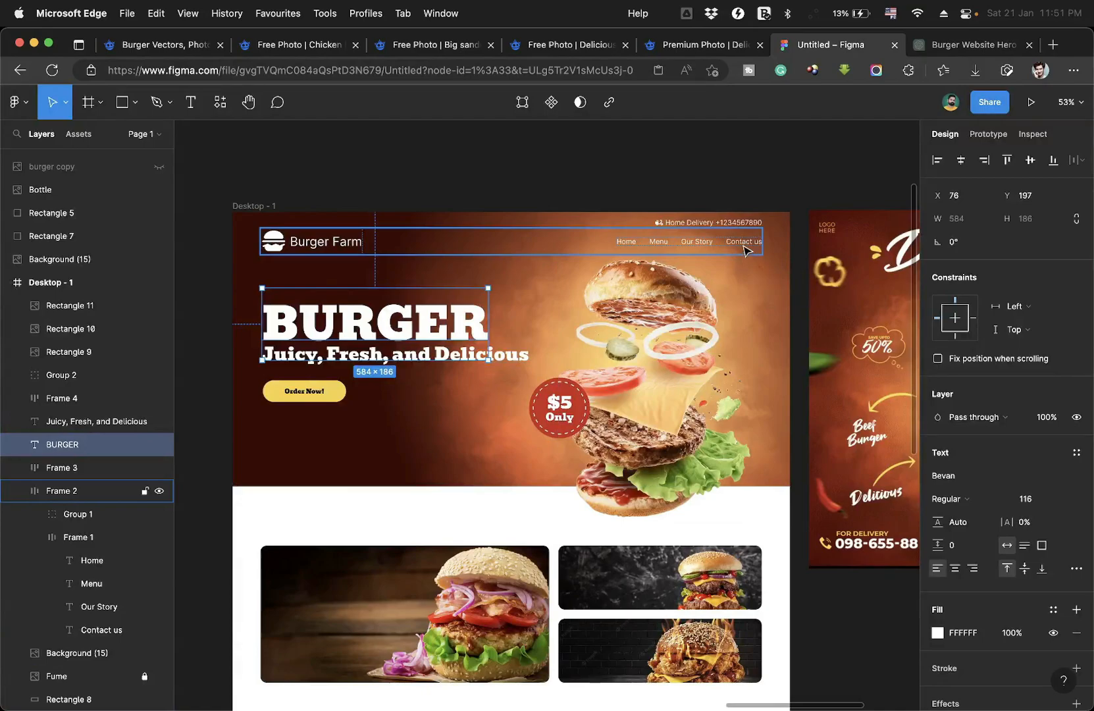
{"action": "scroll", "coordinate": [744, 250], "scroll_direction": "up", "scroll_amount": 5}
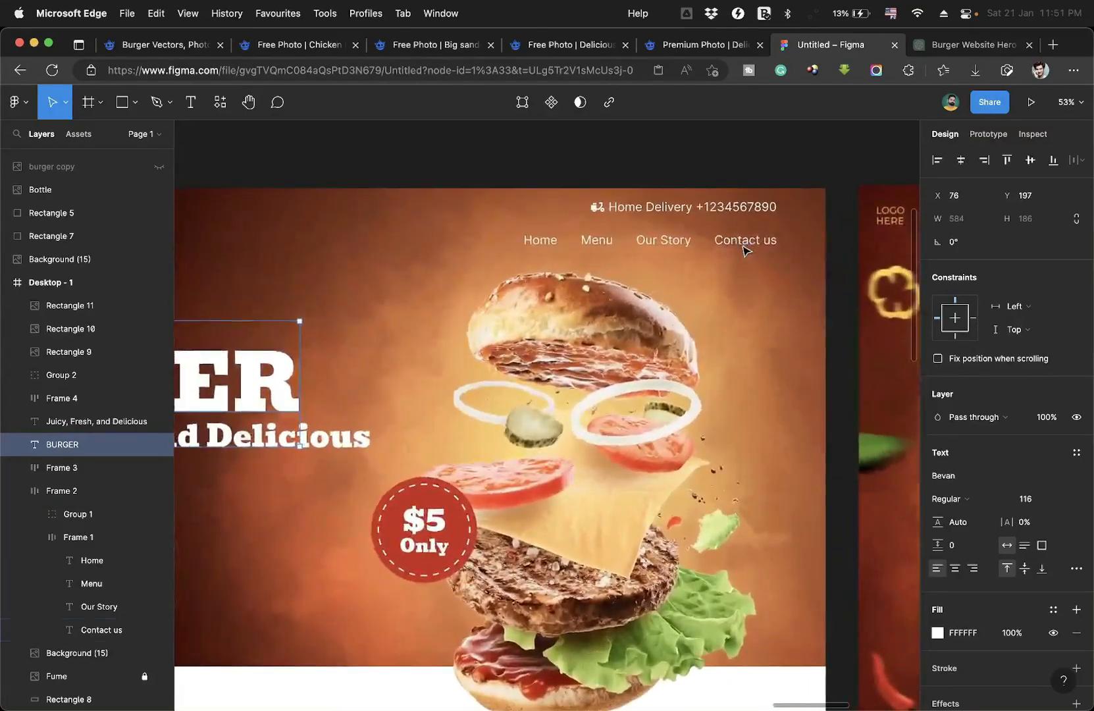
{"action": "left_click", "coordinate": [743, 245]}
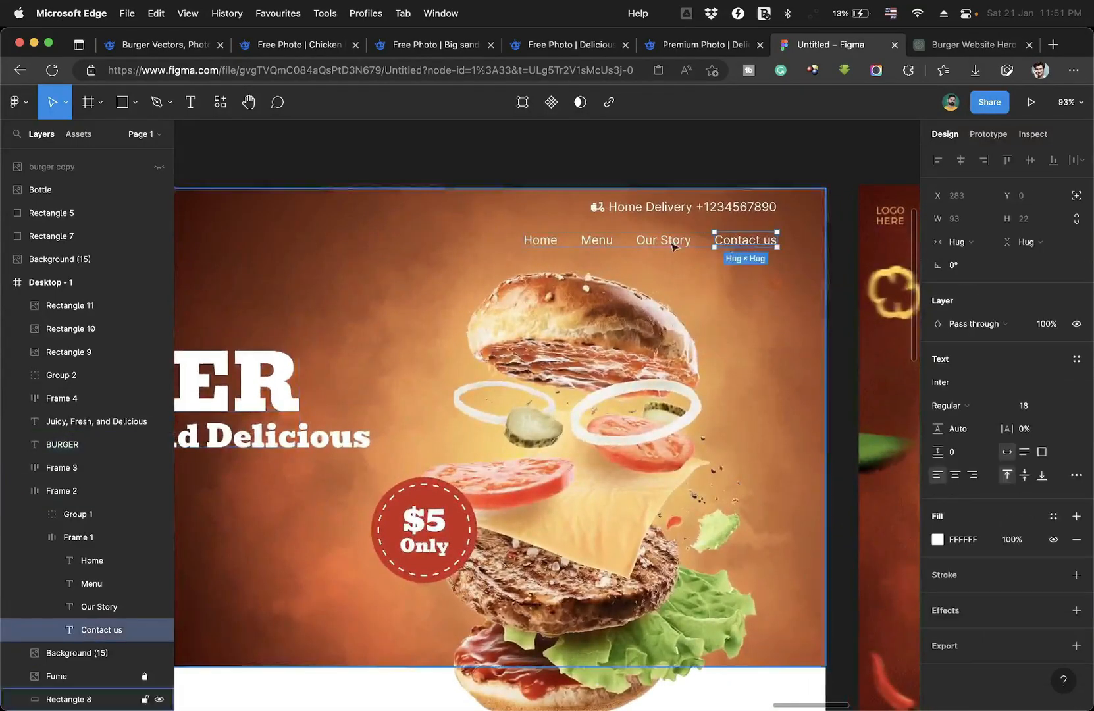
{"action": "left_click", "coordinate": [663, 240], "text": "shift"}
{"action": "left_click", "coordinate": [596, 240], "text": "shift"}
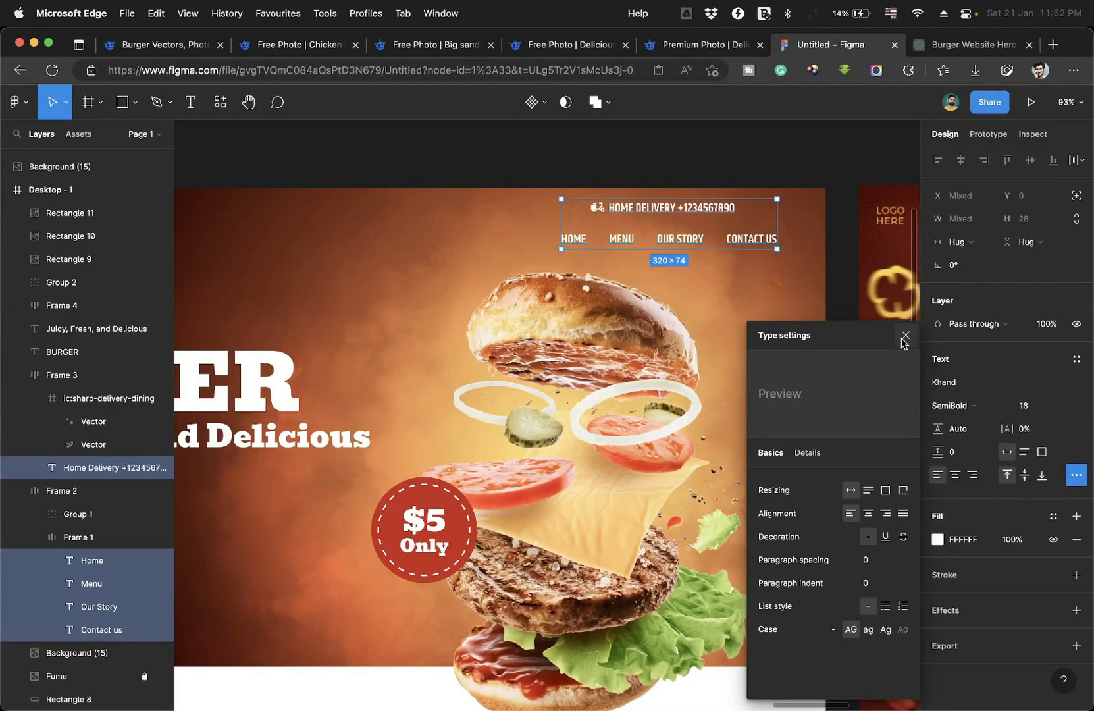
{"action": "left_click", "coordinate": [905, 335]}
{"action": "left_click", "coordinate": [696, 280]}
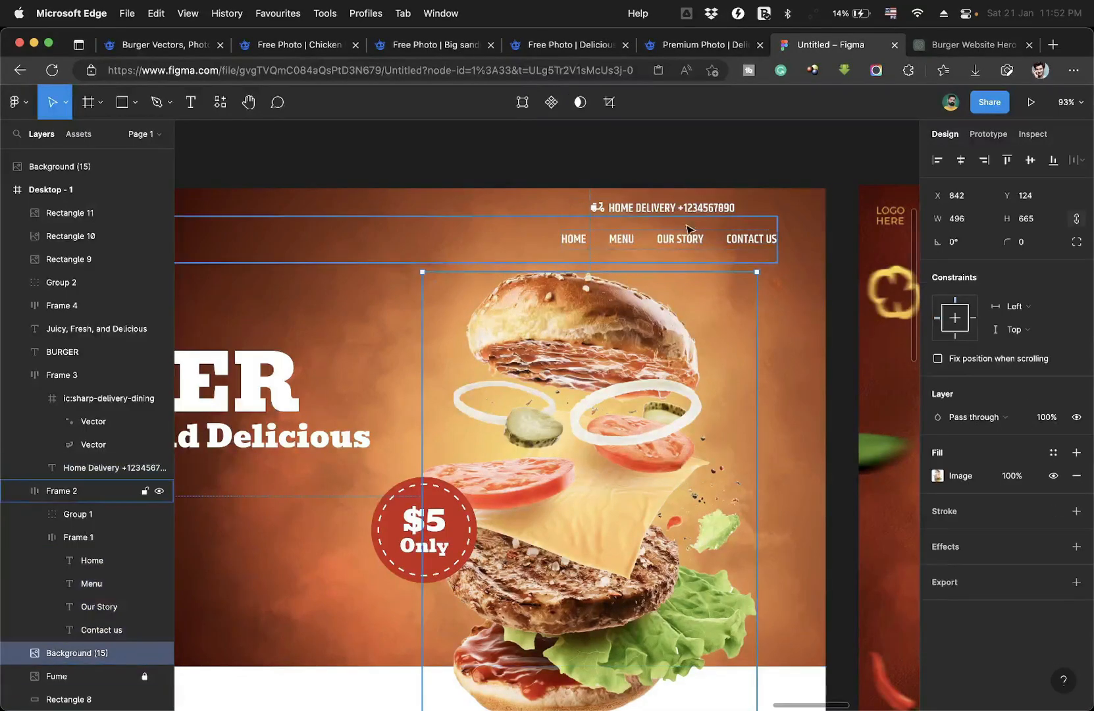
Move the home delivery line across to X 1151 so it ends level with the navigation links.
{"action": "left_click", "coordinate": [685, 210]}
{"action": "left_click_drag", "start_coordinate": [670, 211], "coordinate": [710, 212]}
{"action": "scroll", "coordinate": [710, 212], "scroll_direction": "left", "scroll_amount": 1}
{"action": "scroll", "coordinate": [709, 212], "scroll_direction": "down", "scroll_amount": 5}
{"action": "scroll", "coordinate": [637, 237], "scroll_direction": "down", "scroll_amount": 1}
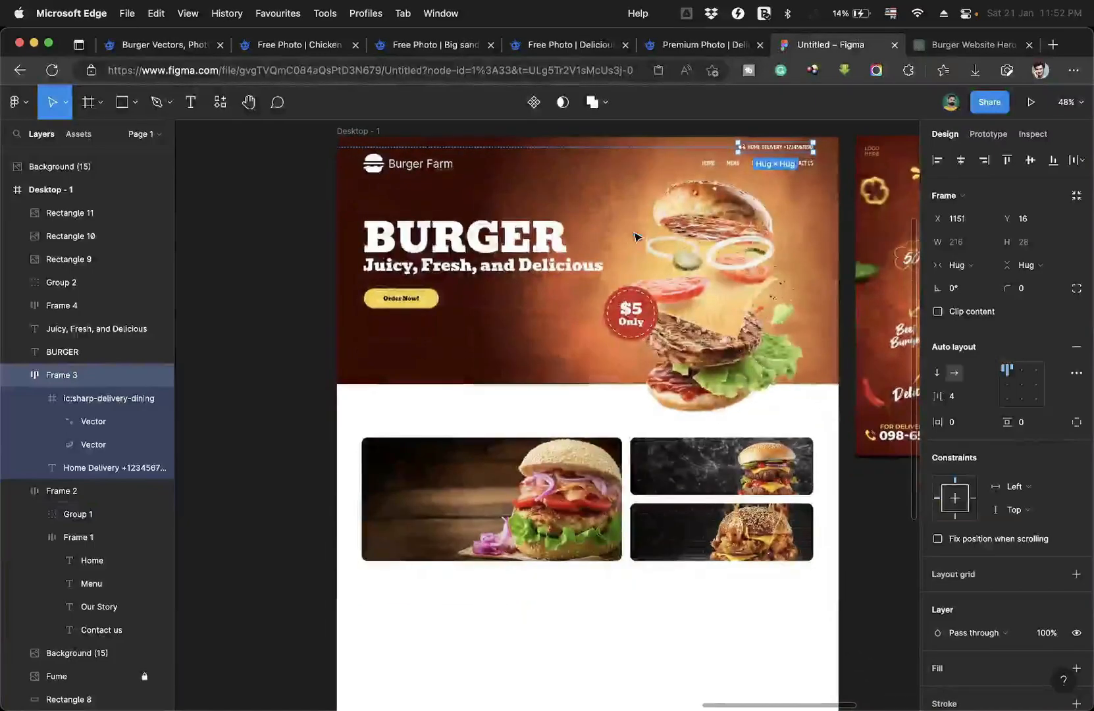
Place a copy of the Home link text inside the large card at X 112, Y 897, and change it to "Try Today".
{"action": "scroll", "coordinate": [508, 334], "scroll_direction": "up", "scroll_amount": 3}
{"action": "scroll", "coordinate": [548, 256], "scroll_direction": "up", "scroll_amount": 1}
{"action": "scroll", "coordinate": [548, 255], "scroll_direction": "right", "scroll_amount": 1}
{"action": "left_click", "coordinate": [730, 165], "text": "super"}
{"action": "left_click_drag", "start_coordinate": [731, 166], "coordinate": [330, 548]}
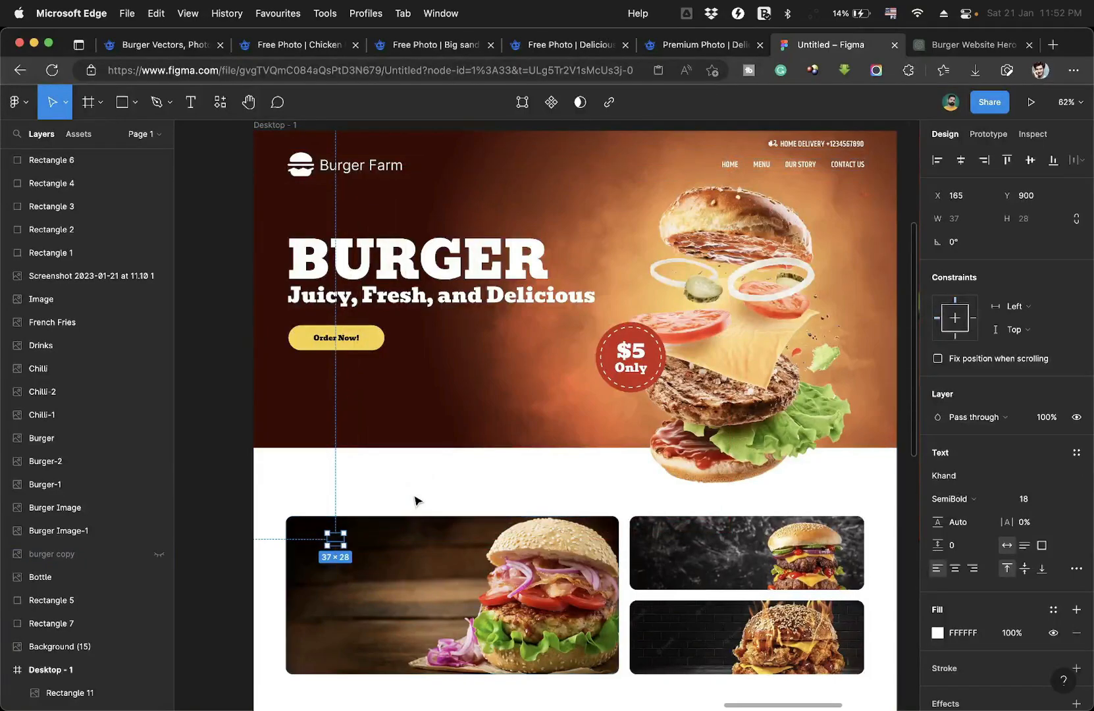
{"action": "scroll", "coordinate": [415, 500], "scroll_direction": "up", "scroll_amount": 1}
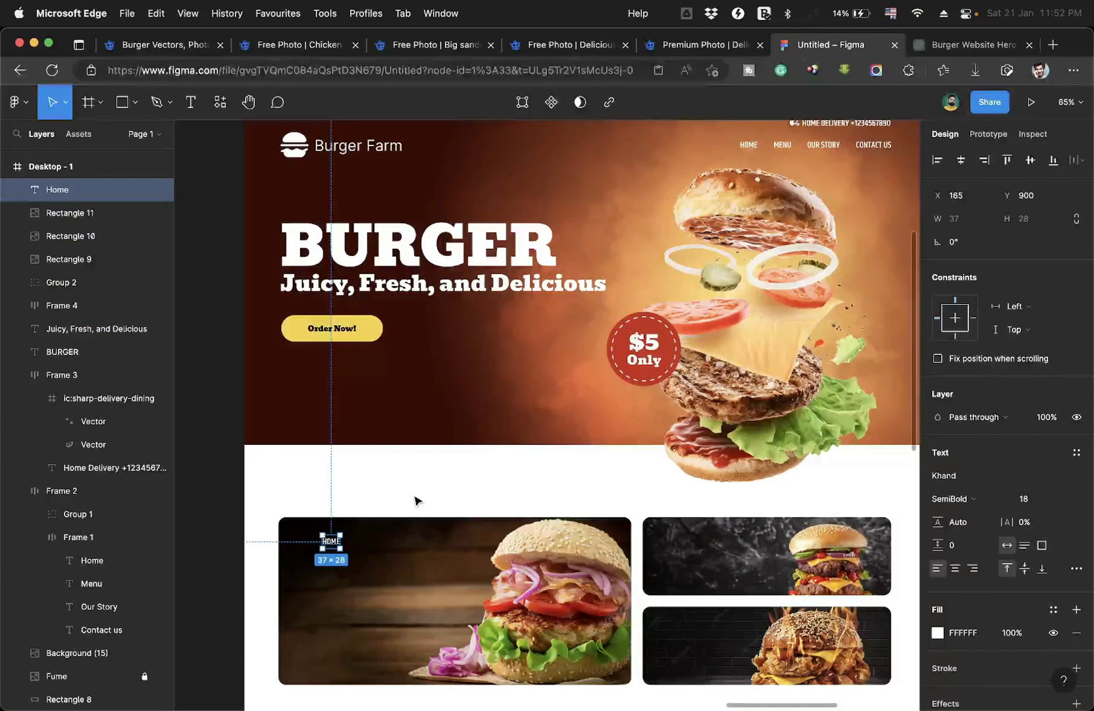
{"action": "scroll", "coordinate": [344, 570], "scroll_direction": "up", "scroll_amount": 5}
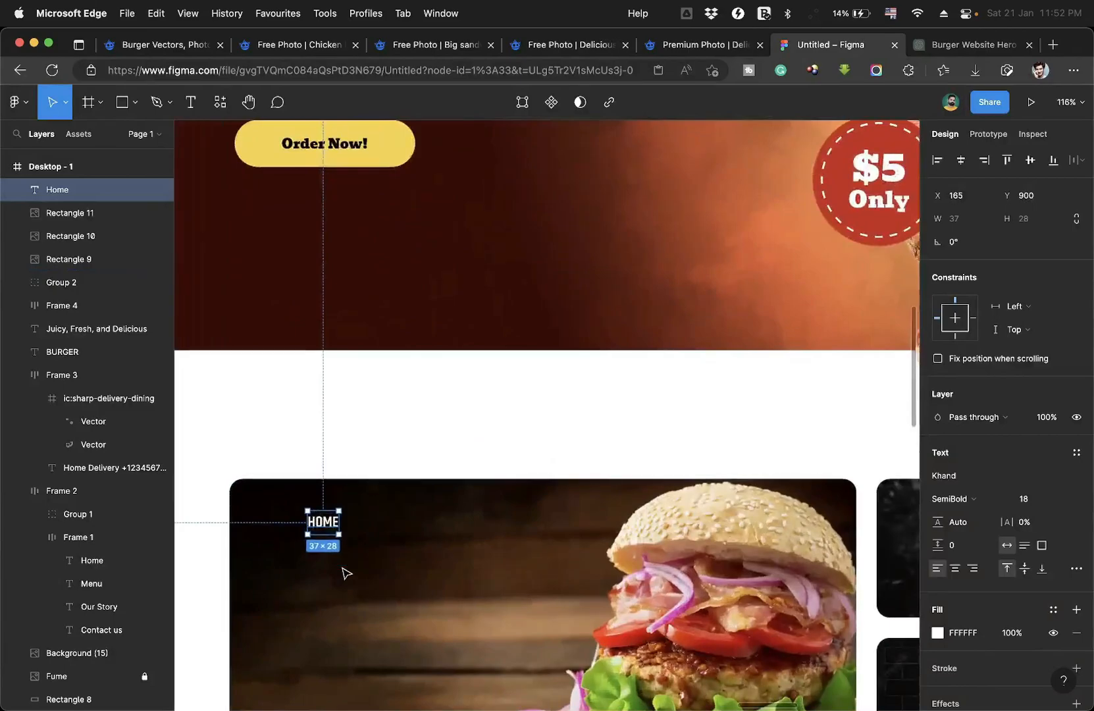
{"action": "left_click_drag", "start_coordinate": [328, 453], "coordinate": [272, 445]}
{"action": "double_click", "coordinate": [279, 444]}
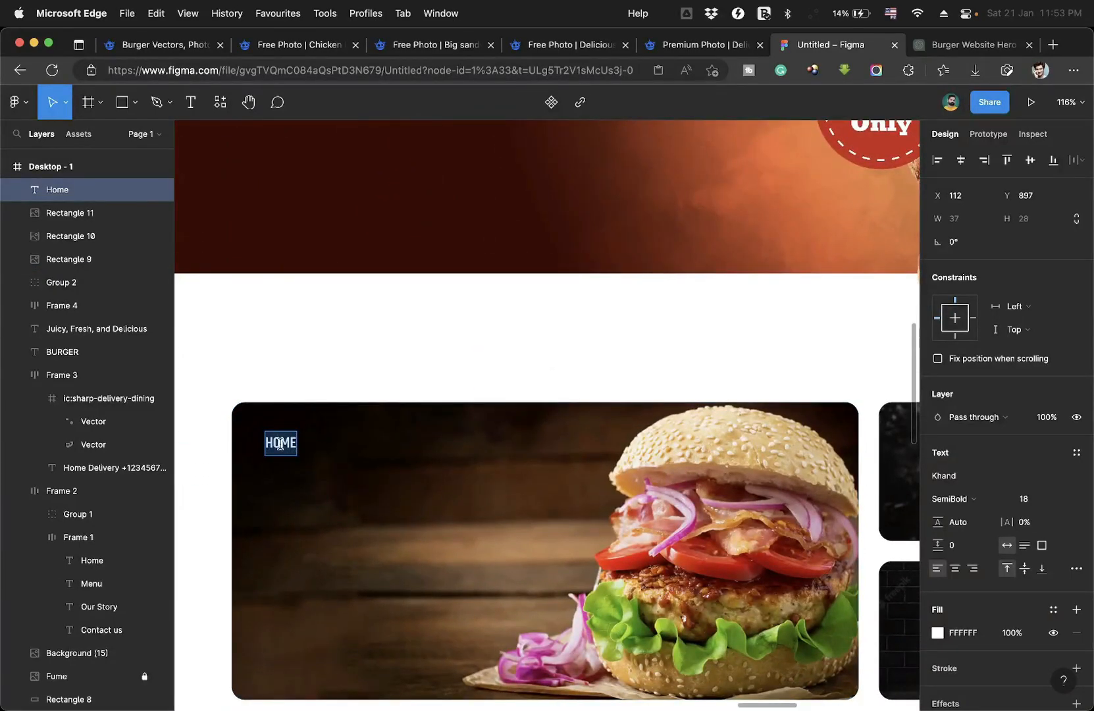
{"action": "type", "text": "Try Today"}
Duplicate the "Try Today" text just below itself and change the copy to "Most popular this week".
{"action": "scroll", "coordinate": [293, 342], "scroll_direction": "down", "scroll_amount": 2}
{"action": "left_click_drag", "start_coordinate": [293, 331], "coordinate": [293, 353], "text": "alt"}
{"action": "double_click", "coordinate": [293, 353]}
{"action": "type", "text": "Most popular this week"}
Set the "Most popular this week" text size to 32 and place it under "Try Today" at Y 925.
{"action": "left_click", "coordinate": [1024, 499]}
{"action": "key", "text": "shift+Up"}
{"action": "key", "text": "shift+Up"}
{"action": "key", "text": "Up"}
{"action": "key", "text": "Up"}
{"action": "key", "text": "Up"}
{"action": "key", "text": "Up"}
{"action": "key", "text": "Up"}
{"action": "key", "text": "Up"}
{"action": "key", "text": "Down"}
{"action": "key", "text": "Down"}
{"action": "key", "text": "Down"}
{"action": "key", "text": "Down"}
{"action": "scroll", "coordinate": [360, 277], "scroll_direction": "down", "scroll_amount": 5}
{"action": "key", "text": "Down"}
{"action": "key", "text": "Down"}
{"action": "key", "text": "Down"}
{"action": "key", "text": "Down"}
{"action": "key", "text": "Down"}
{"action": "key", "text": "Down"}
{"action": "key", "text": "Down"}
{"action": "key", "text": "Down"}
{"action": "scroll", "coordinate": [412, 347], "scroll_direction": "up", "scroll_amount": 4}
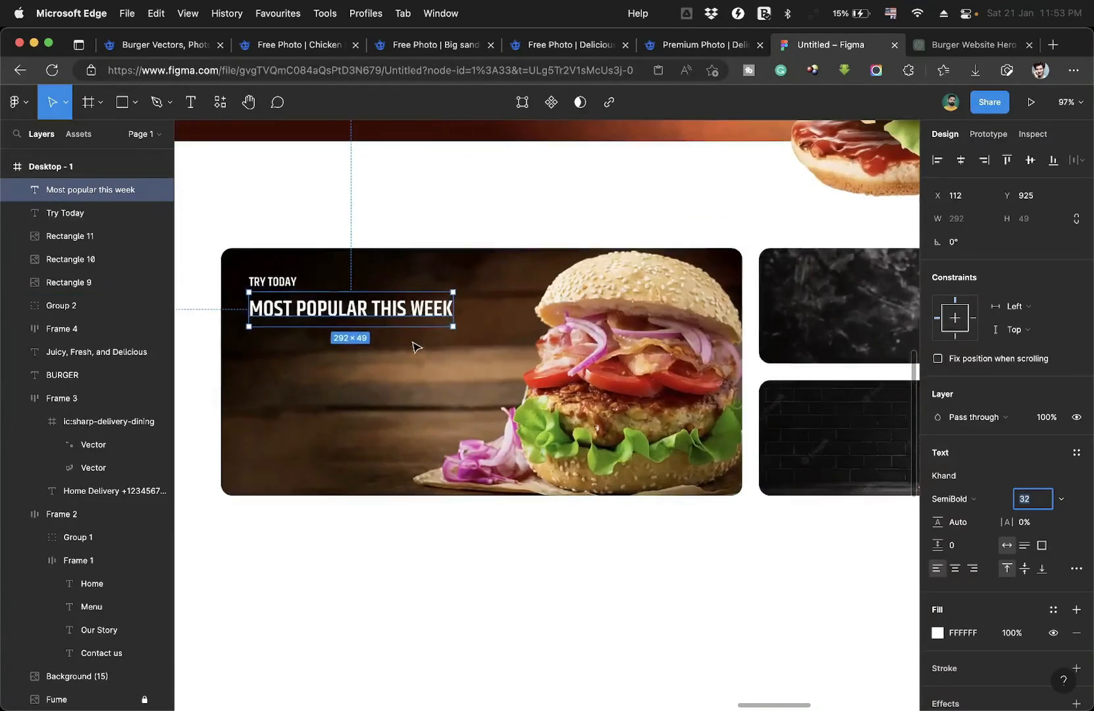
Nudge the "Most popular this week" headline up to sit closer beneath the "Try Today" line.
{"action": "left_click", "coordinate": [274, 281], "text": "shift"}
{"action": "scroll", "coordinate": [272, 290], "scroll_direction": "up", "scroll_amount": 5}
{"action": "left_click", "coordinate": [312, 310]}
{"action": "key", "text": "shift+Up"}
{"action": "key", "text": "Up"}
{"action": "key", "text": "Up"}
{"action": "key", "text": "Up"}
{"action": "key", "text": "Up"}
{"action": "key", "text": "Down"}
{"action": "key", "text": "Down"}
{"action": "key", "text": "Down"}
{"action": "key", "text": "Down"}
{"action": "key", "text": "Down"}
{"action": "key", "text": "Escape"}
{"action": "scroll", "coordinate": [313, 310], "scroll_direction": "down", "scroll_amount": 6}
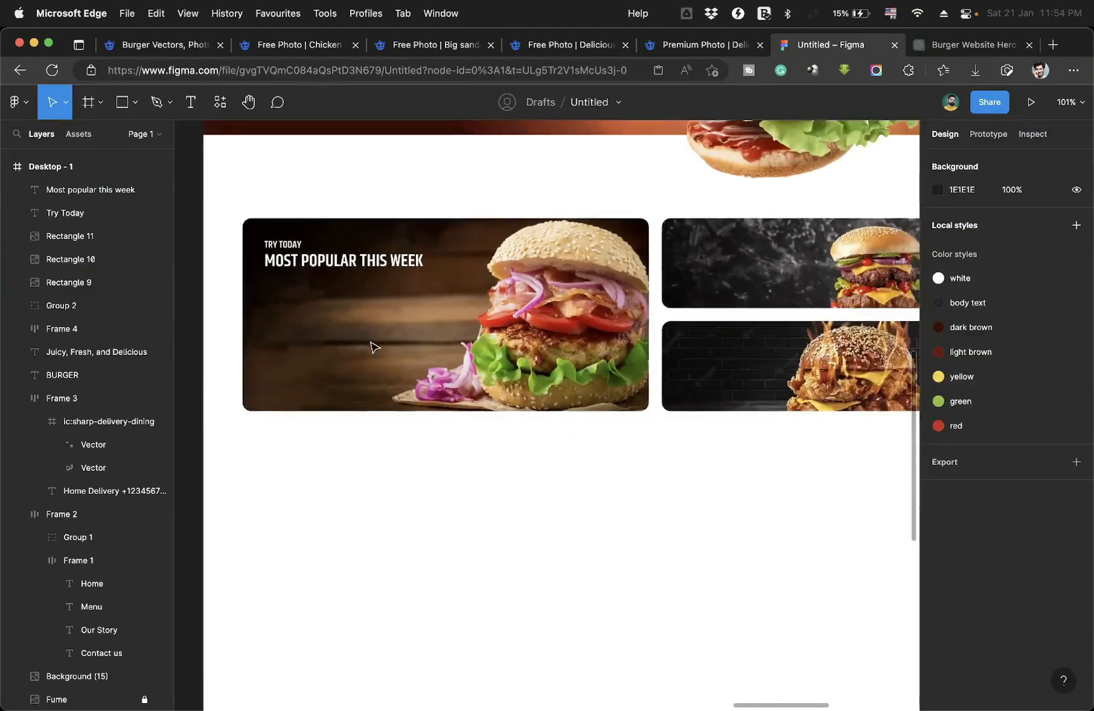
Copy the "Try Today" and "Most popular this week" texts onto the upper stacked card.
{"action": "left_click", "coordinate": [292, 260]}
{"action": "left_click", "coordinate": [284, 244], "text": "shift"}
{"action": "left_click_drag", "start_coordinate": [290, 259], "coordinate": [707, 260], "text": "alt"}
{"action": "scroll", "coordinate": [706, 251], "scroll_direction": "right", "scroll_amount": 3}
Set the lower stacked card's image to Crop, enlarge the picture, and shift it up to frame the burger.
{"action": "double_click", "coordinate": [658, 343]}
{"action": "left_click", "coordinate": [774, 364]}
{"action": "left_click", "coordinate": [767, 397]}
{"action": "left_click", "coordinate": [770, 426]}
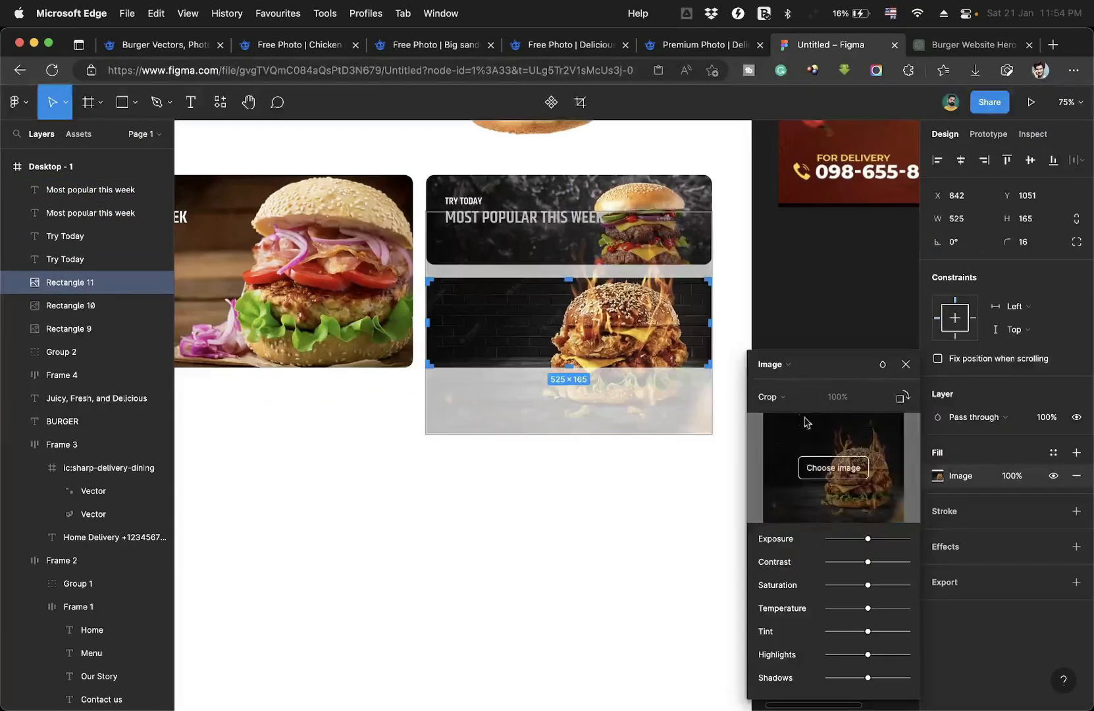
{"action": "left_click", "coordinate": [770, 397]}
{"action": "left_click", "coordinate": [770, 366]}
{"action": "left_click_drag", "start_coordinate": [712, 367], "coordinate": [714, 372], "text": "shift"}
{"action": "left_click", "coordinate": [768, 397]}
{"action": "left_click", "coordinate": [770, 431]}
{"action": "left_click_drag", "start_coordinate": [711, 433], "coordinate": [752, 464], "text": "shift"}
{"action": "left_click_drag", "start_coordinate": [642, 336], "coordinate": [642, 293]}
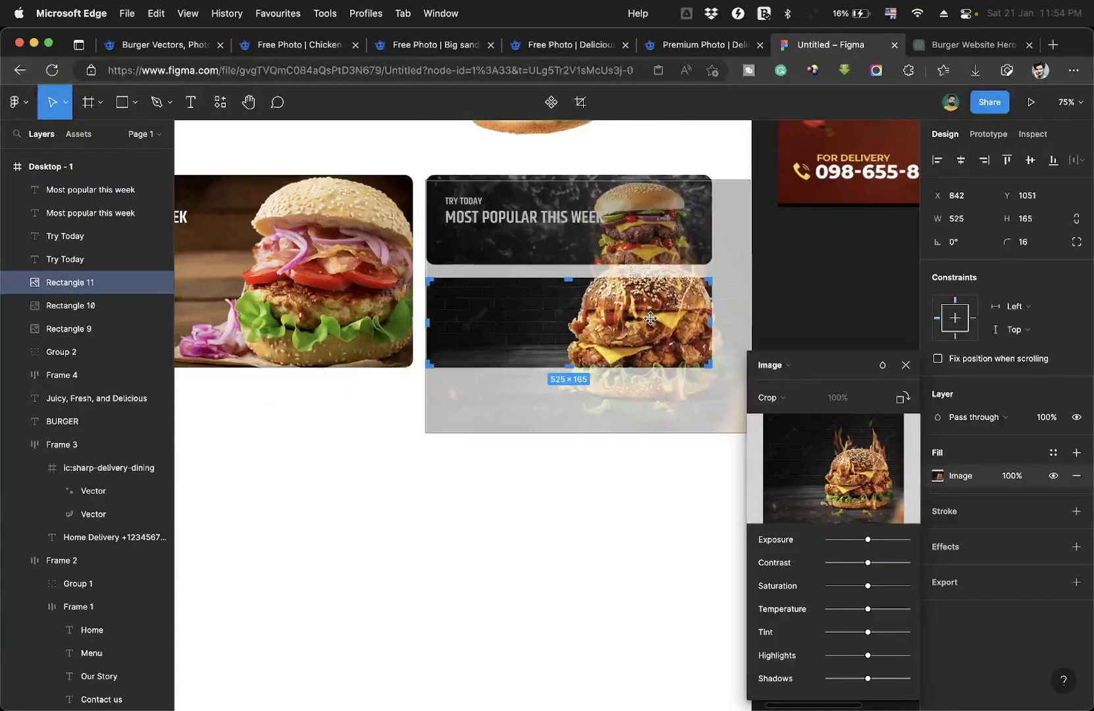
Set the upper stacked card's image to Crop and enlarge the picture so the burger moves clear of the text.
{"action": "double_click", "coordinate": [658, 223]}
{"action": "left_click", "coordinate": [768, 397]}
{"action": "left_click", "coordinate": [769, 430]}
{"action": "left_click_drag", "start_coordinate": [711, 316], "coordinate": [749, 338], "text": "shift"}
Copy the upper stacked card's two text lines onto the lower stacked card and apply auto layout to the copy.
{"action": "scroll", "coordinate": [649, 263], "scroll_direction": "left", "scroll_amount": 3}
{"action": "left_click", "coordinate": [648, 257]}
{"action": "left_click", "coordinate": [592, 240], "text": "shift"}
{"action": "left_click_drag", "start_coordinate": [649, 290], "coordinate": [649, 361]}
{"action": "key", "text": "shift+a"}
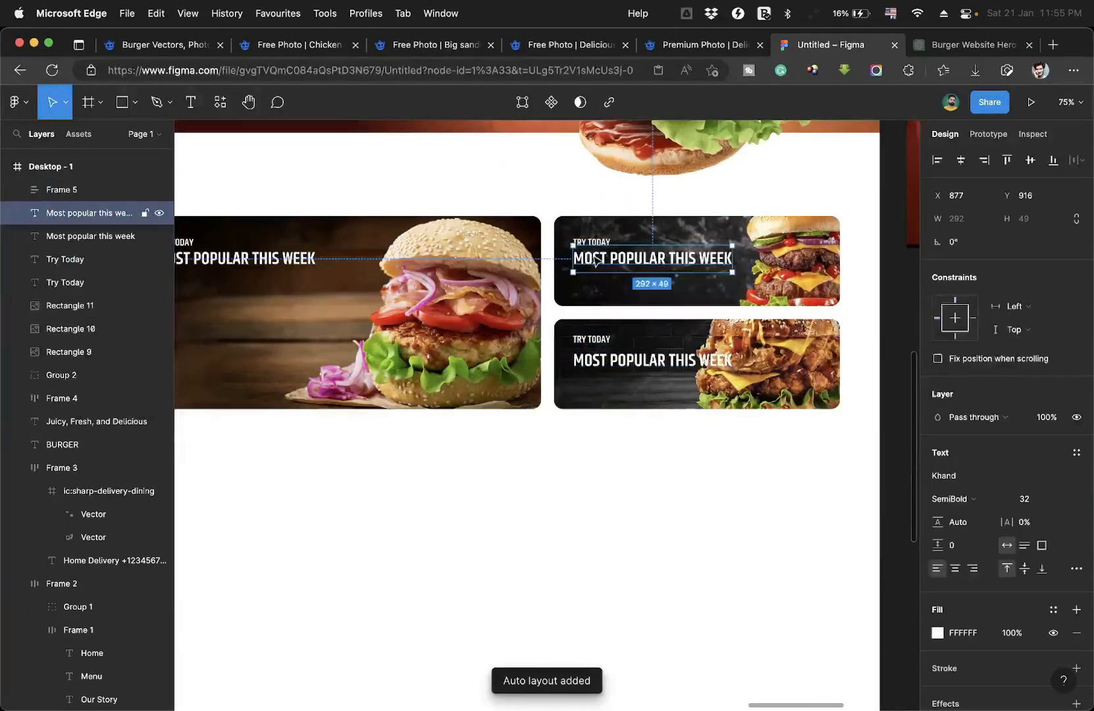
Group the two text lines on each of the three image cards.
{"action": "key", "text": "super+g"}
{"action": "left_click", "coordinate": [648, 360]}
{"action": "scroll", "coordinate": [640, 328], "scroll_direction": "left", "scroll_amount": 3}
{"action": "left_click", "coordinate": [414, 274]}
{"action": "left_click", "coordinate": [366, 257], "text": "shift"}
{"action": "key", "text": "super+g"}
{"action": "scroll", "coordinate": [408, 296], "scroll_direction": "down", "scroll_amount": 5}
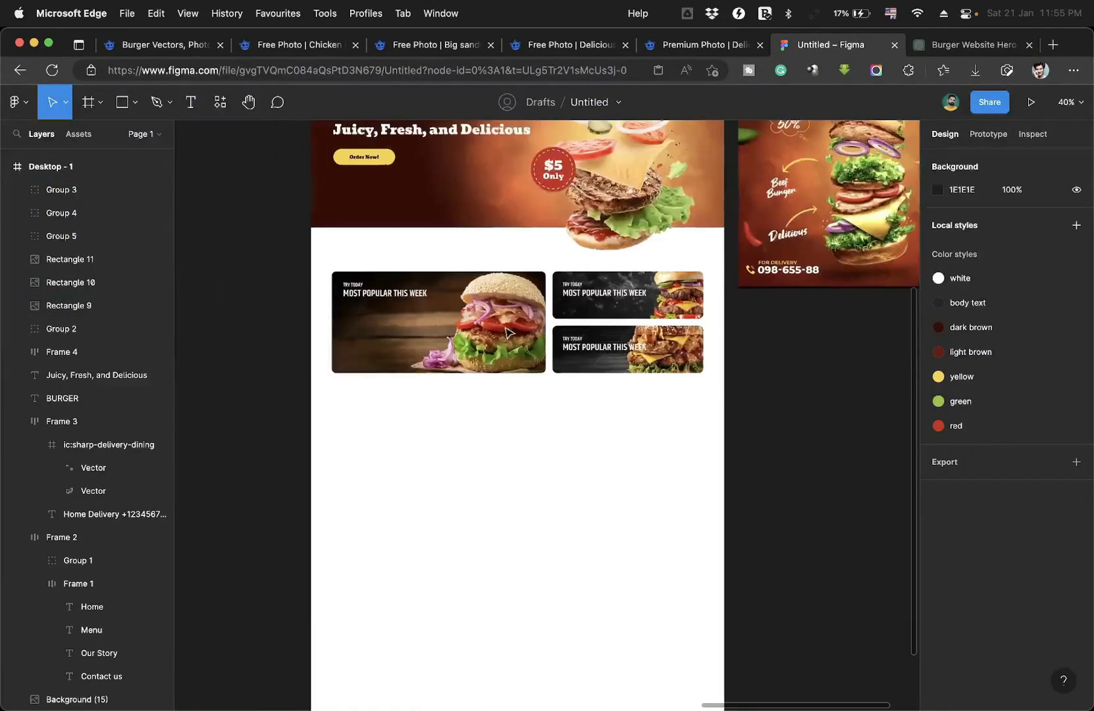
Change the upper stacked card's headline to "More FUN MOre Taste" and the lower one's to "Hot and chili".
{"action": "scroll", "coordinate": [625, 284], "scroll_direction": "up", "scroll_amount": 5}
{"action": "double_click", "coordinate": [572, 308]}
{"action": "type", "text": "More FUN MOre Taste"}
{"action": "key", "text": "Escape"}
{"action": "double_click", "coordinate": [566, 436]}
{"action": "double_click", "coordinate": [567, 436]}
{"action": "type", "text": "Hot and chili"}
{"action": "left_click", "coordinate": [565, 590]}
{"action": "scroll", "coordinate": [565, 591], "scroll_direction": "down", "scroll_amount": 5}
{"action": "scroll", "coordinate": [565, 590], "scroll_direction": "up", "scroll_amount": 5}
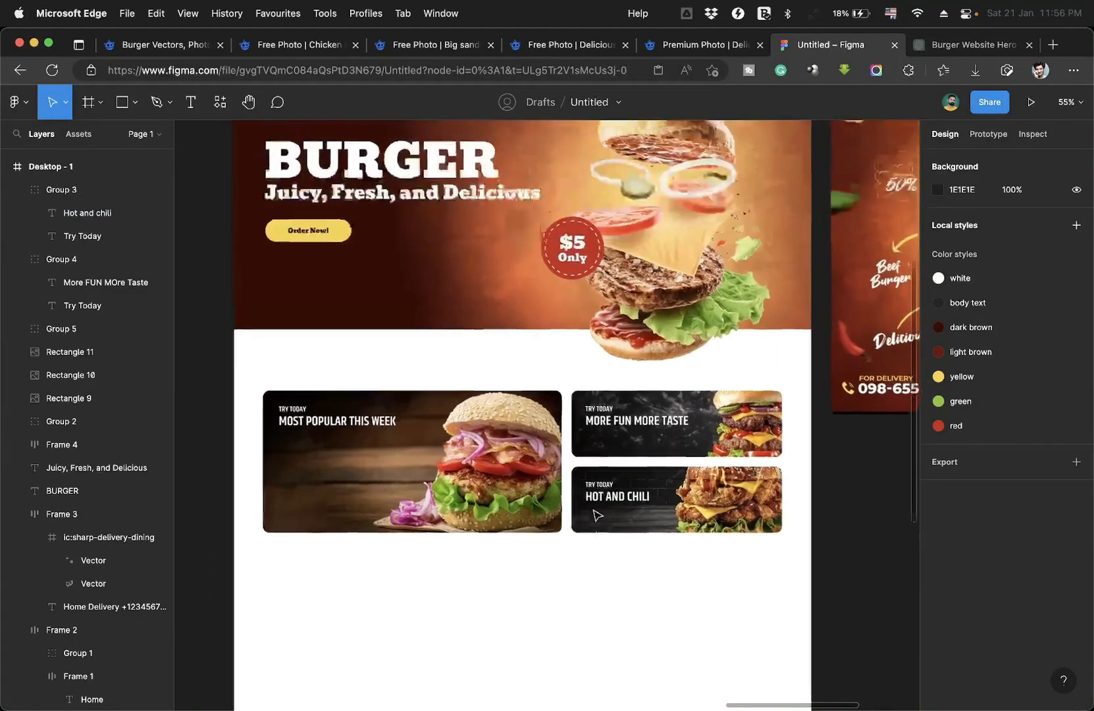
{"action": "scroll", "coordinate": [597, 514], "scroll_direction": "down", "scroll_amount": 5}
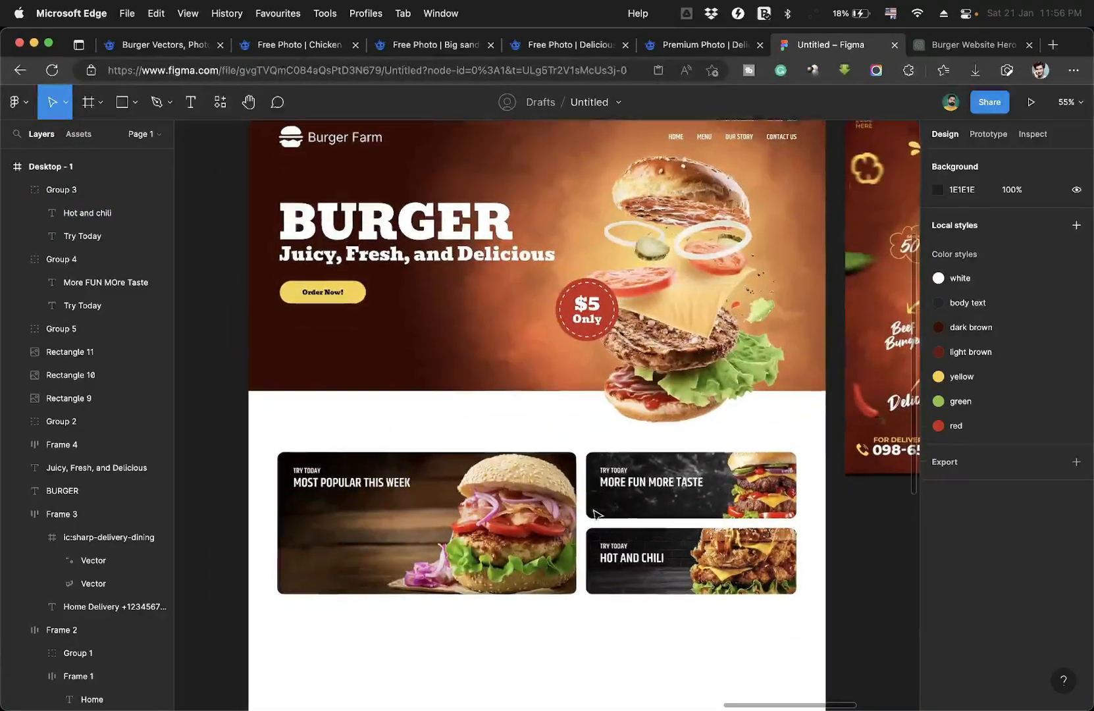
{"action": "scroll", "coordinate": [597, 514], "scroll_direction": "down", "scroll_amount": 1}
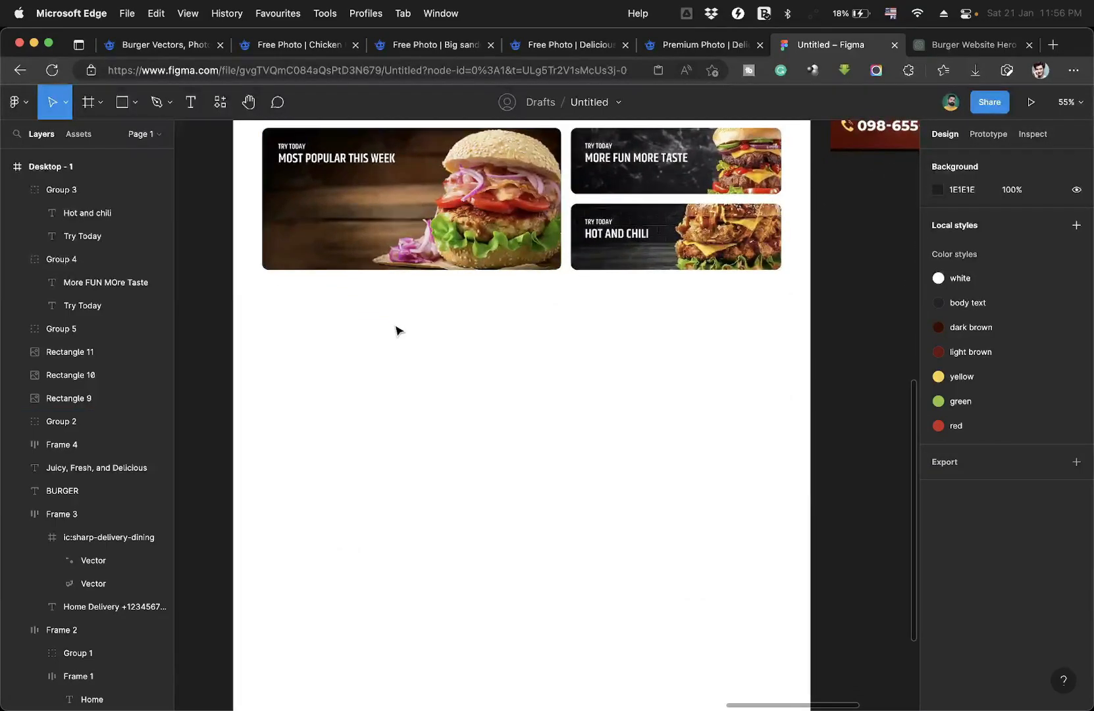
{"action": "scroll", "coordinate": [313, 244], "scroll_direction": "up", "scroll_amount": 5}
{"action": "scroll", "coordinate": [330, 283], "scroll_direction": "down", "scroll_amount": 3, "text": "ctrl"}
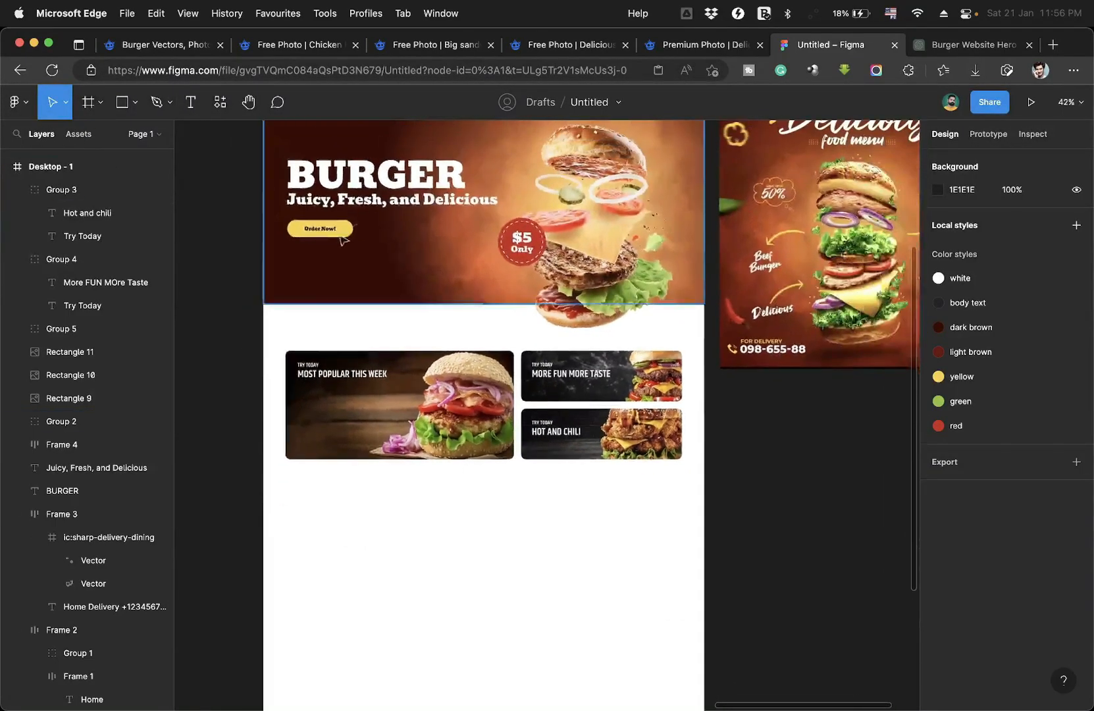
Copy the hero tagline "Juicy, Fresh, and Delicious" to below the image cards and give it the dark brown color style.
{"action": "left_click", "coordinate": [361, 205]}
{"action": "left_click_drag", "start_coordinate": [361, 205], "coordinate": [457, 499]}
{"action": "scroll", "coordinate": [1026, 579], "scroll_direction": "down", "scroll_amount": 2}
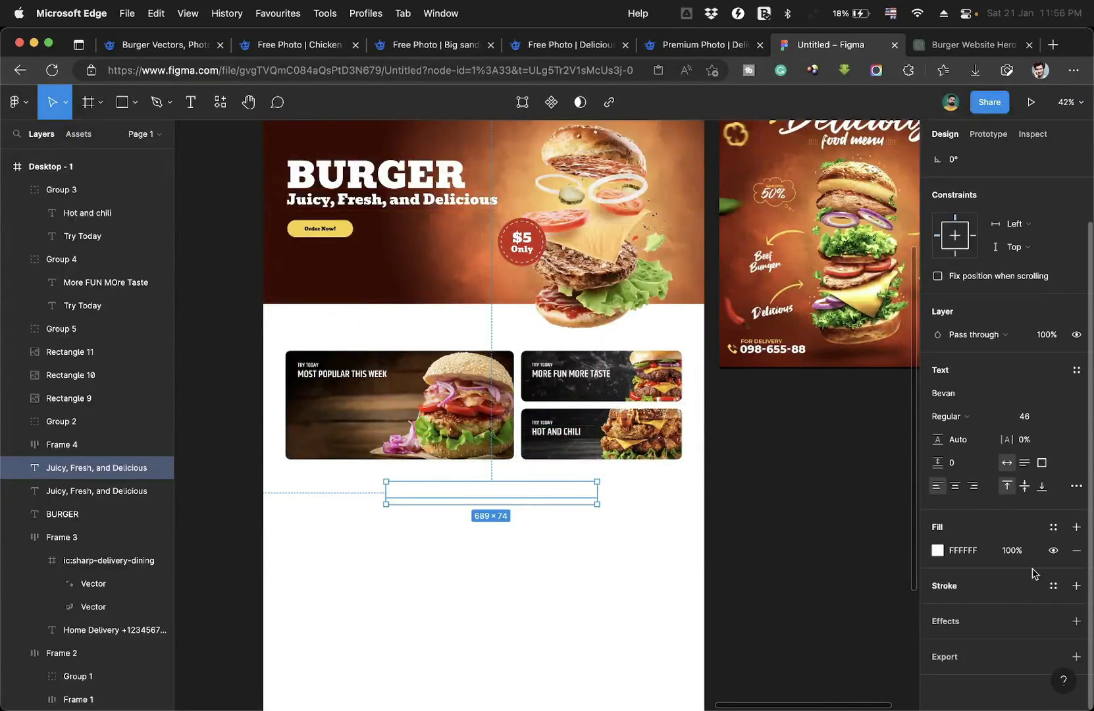
{"action": "left_click", "coordinate": [1053, 527]}
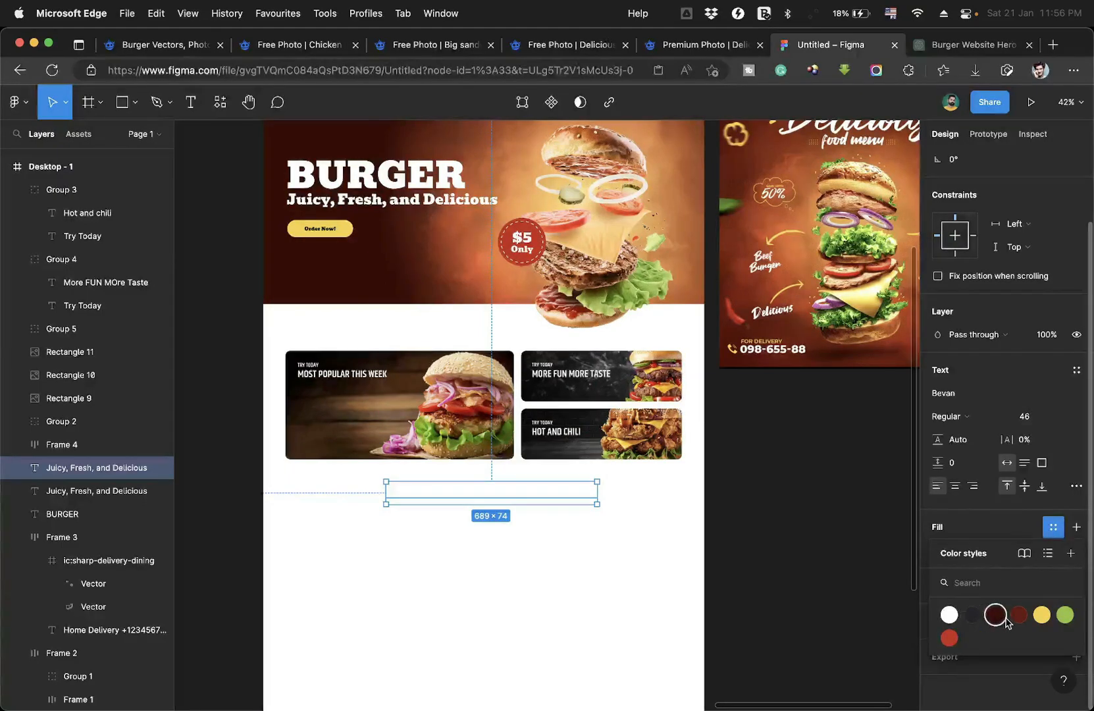
{"action": "left_click", "coordinate": [1002, 621]}
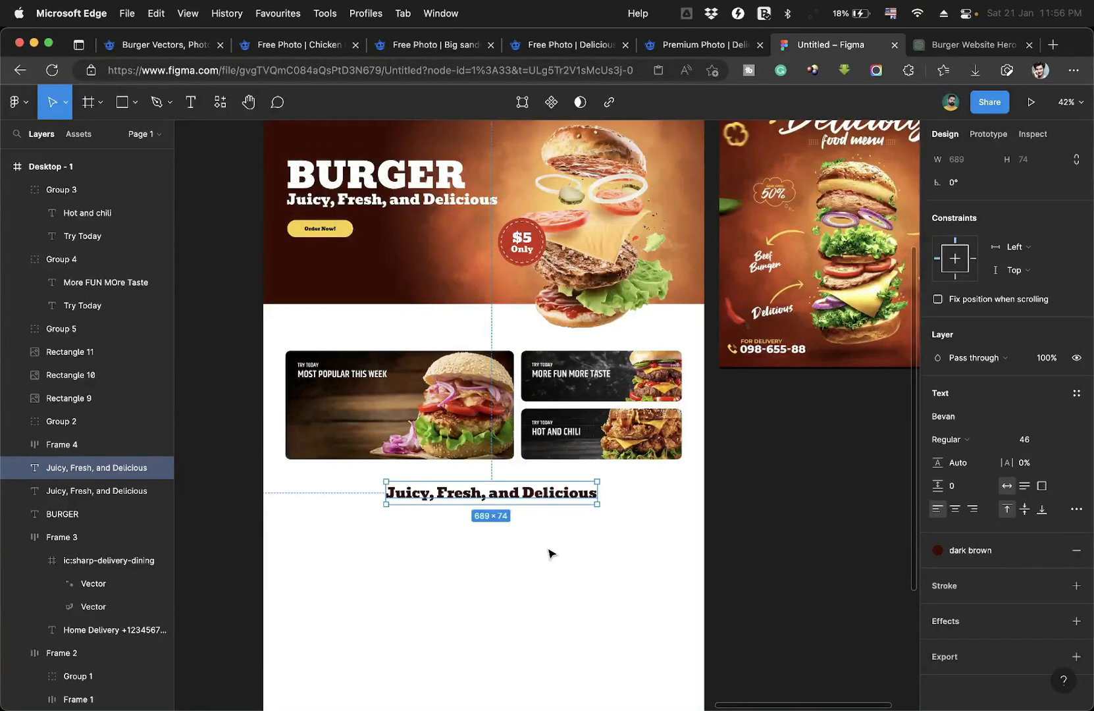
Set the letter case of the copied tagline below the cards to uppercase.
{"action": "scroll", "coordinate": [550, 553], "scroll_direction": "up", "scroll_amount": 5}
{"action": "left_click_drag", "start_coordinate": [510, 353], "coordinate": [576, 374]}
{"action": "left_click", "coordinate": [1076, 509]}
{"action": "left_click", "coordinate": [833, 550]}
{"action": "scroll", "coordinate": [576, 374], "scroll_direction": "down", "scroll_amount": 2}
{"action": "left_click", "coordinate": [193, 109]}
{"action": "left_click_drag", "start_coordinate": [329, 363], "coordinate": [783, 393]}
{"action": "key", "text": "super+z"}
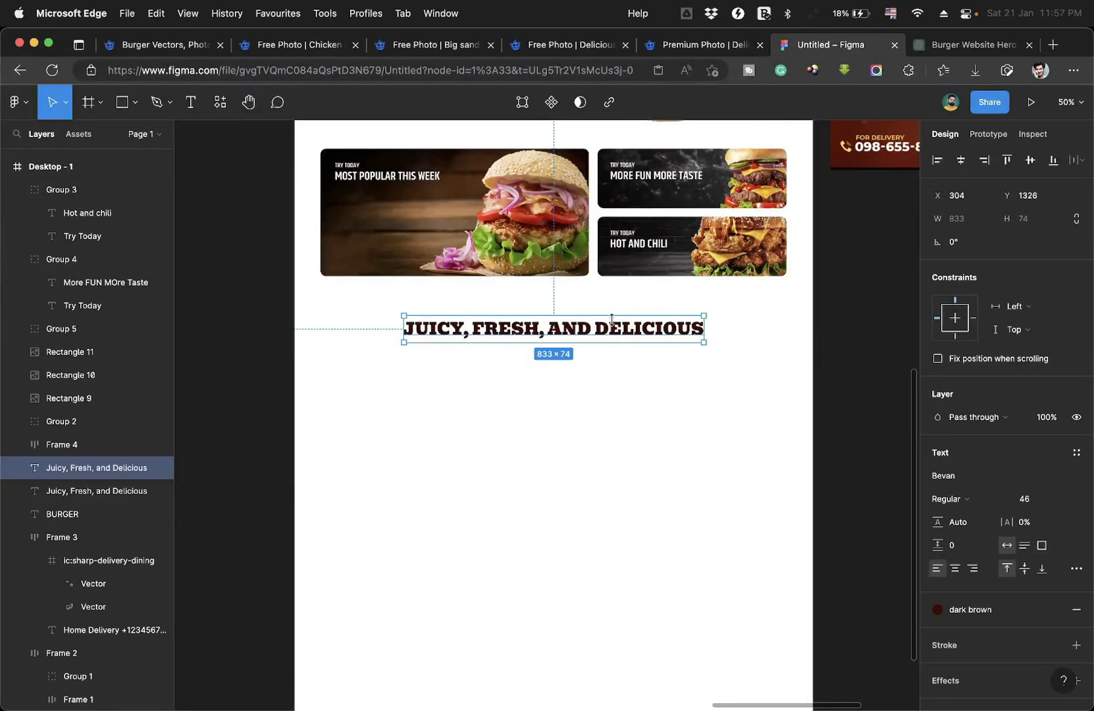
Move the new heading lower and set the vertical spacing between it and the large image card to 160.
{"action": "left_click_drag", "start_coordinate": [610, 327], "coordinate": [611, 340]}
{"action": "key", "text": "alt"}
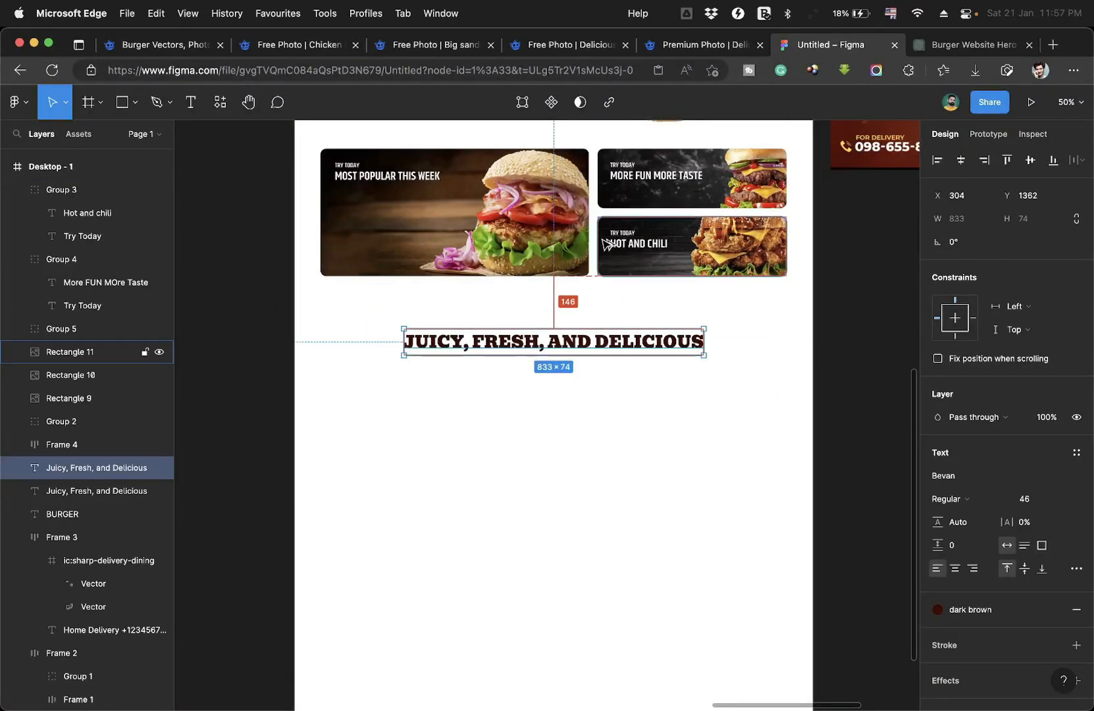
{"action": "left_click", "coordinate": [571, 274], "text": "shift"}
{"action": "scroll", "coordinate": [579, 323], "scroll_direction": "up", "scroll_amount": 3}
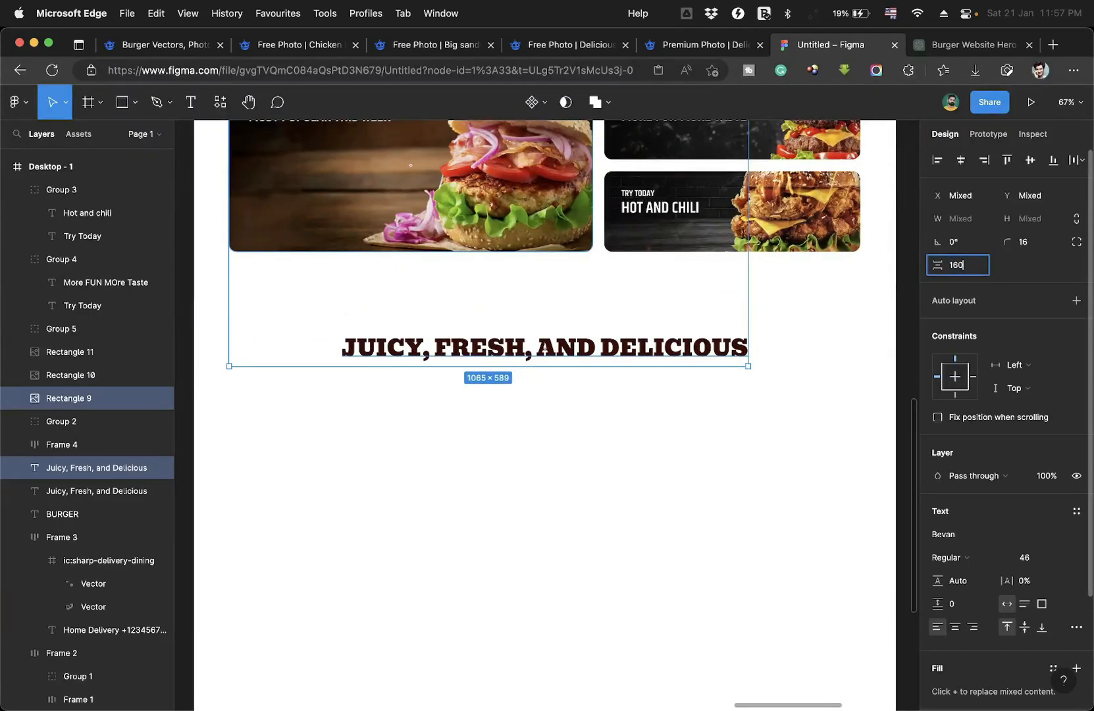
{"action": "key", "text": "Return"}
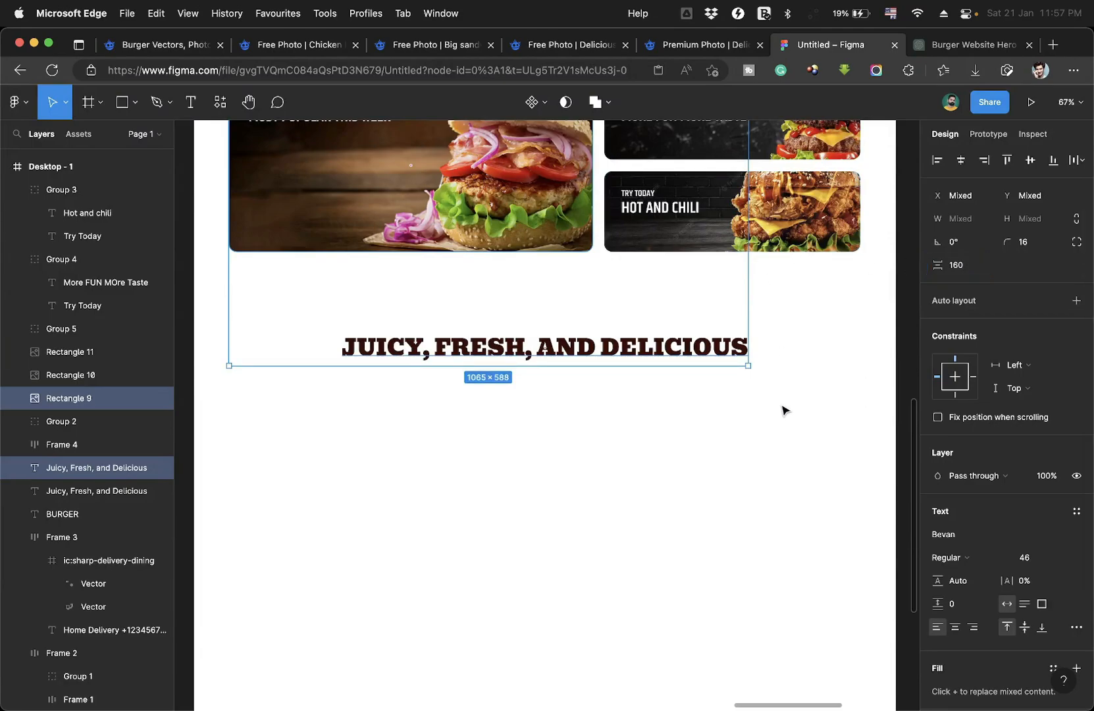
{"action": "left_click", "coordinate": [781, 409]}
Center-align the section heading and replace its text with "Choose & Enjoy".
{"action": "scroll", "coordinate": [781, 410], "scroll_direction": "down", "scroll_amount": 5}
{"action": "scroll", "coordinate": [781, 410], "scroll_direction": "down", "scroll_amount": 3}
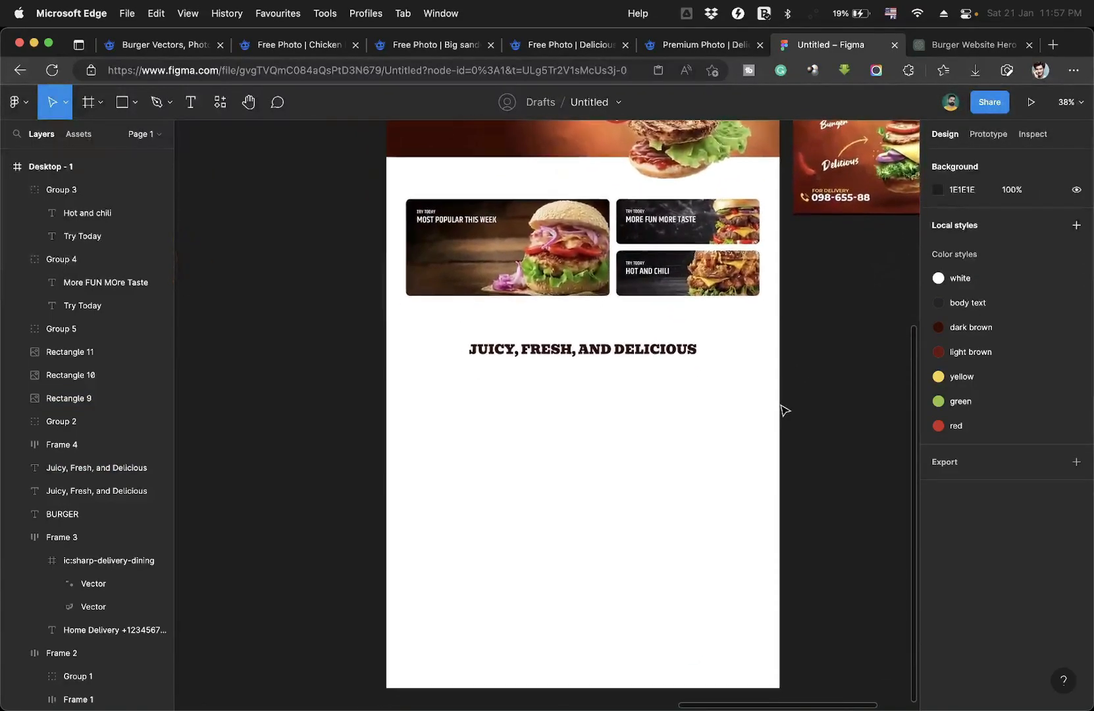
{"action": "scroll", "coordinate": [622, 389], "scroll_direction": "up", "scroll_amount": 4}
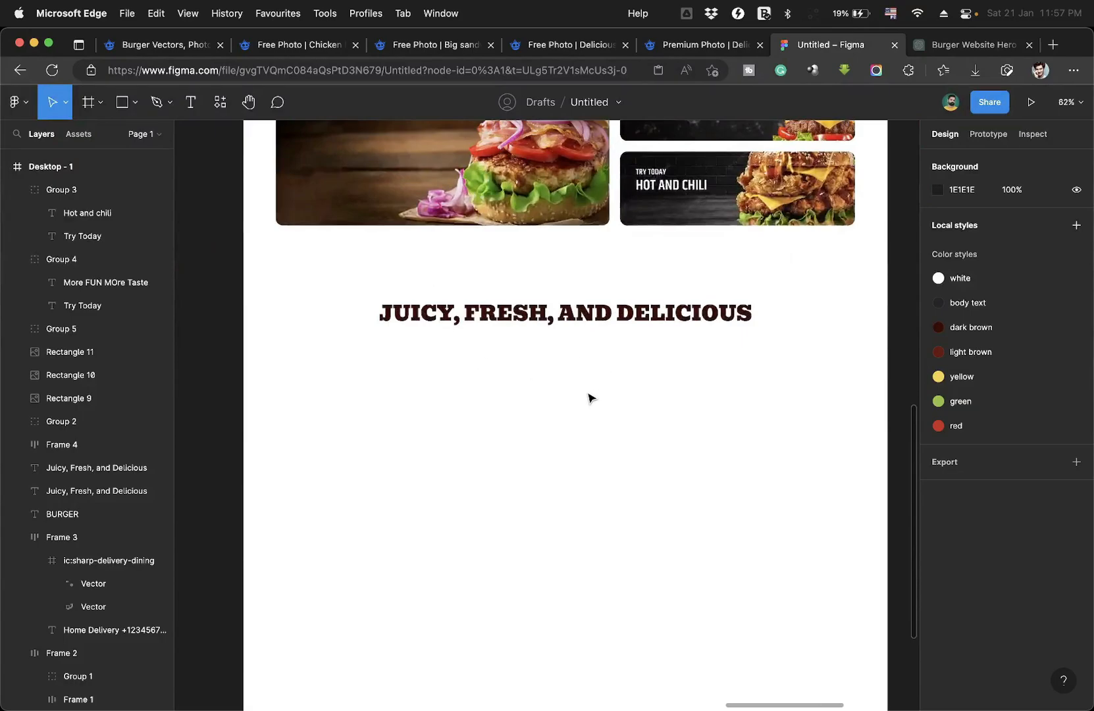
{"action": "double_click", "coordinate": [566, 318]}
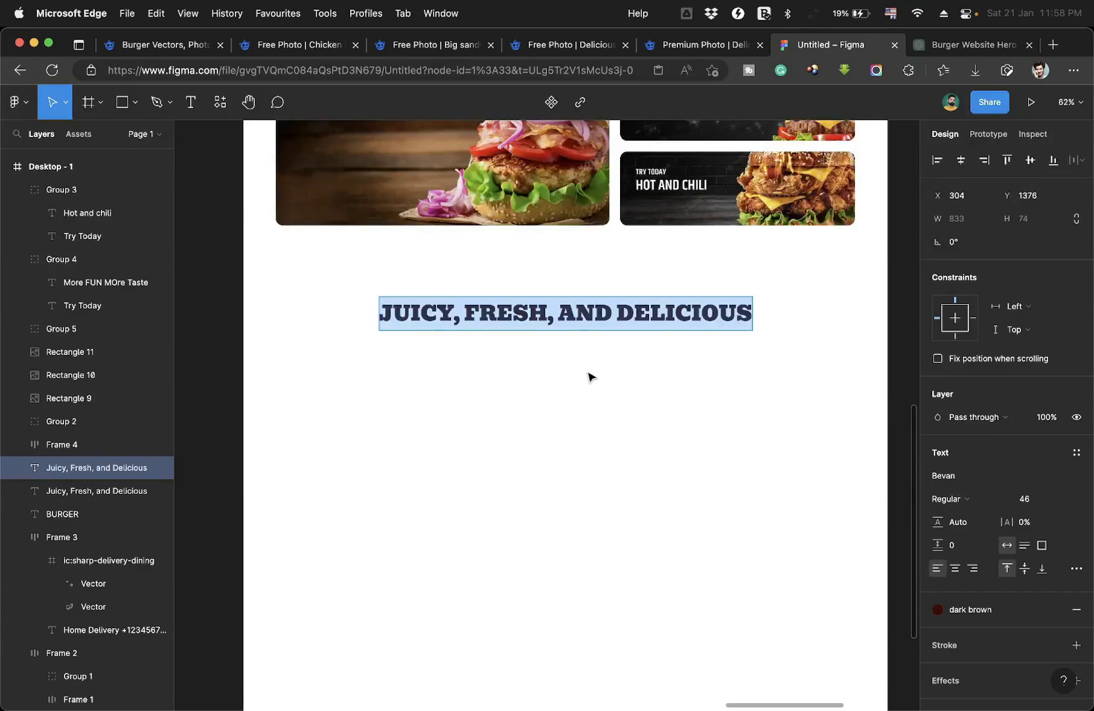
{"action": "key", "text": "super+alt+t"}
{"action": "type", "text": "Choose"}
{"action": "scroll", "coordinate": [654, 359], "scroll_direction": "down", "scroll_amount": 3}
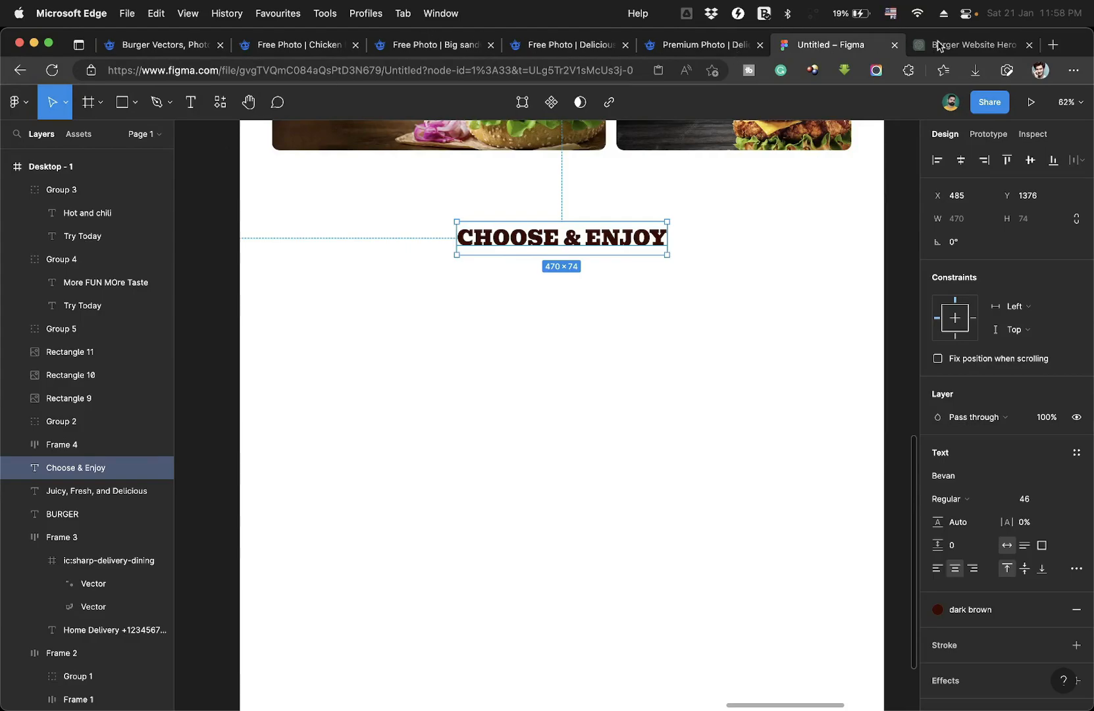
Switch to ChatGPT and send the request "write a title for the section of a website that has title choose and enjoy".
{"action": "left_click", "coordinate": [972, 44]}
{"action": "left_click", "coordinate": [625, 656]}
{"action": "type", "text": "write a title for the section where"}
{"action": "key", "text": "BackSpace"}
{"action": "key", "text": "BackSpace"}
{"action": "key", "text": "BackSpace"}
{"action": "key", "text": "BackSpace"}
{"action": "key", "text": "BackSpace"}
{"action": "key", "text": "BackSpace"}
{"action": "type", "text": "of a website that has title"}
{"action": "type", "text": "choose and enjoy"}
{"action": "key", "text": "Return"}
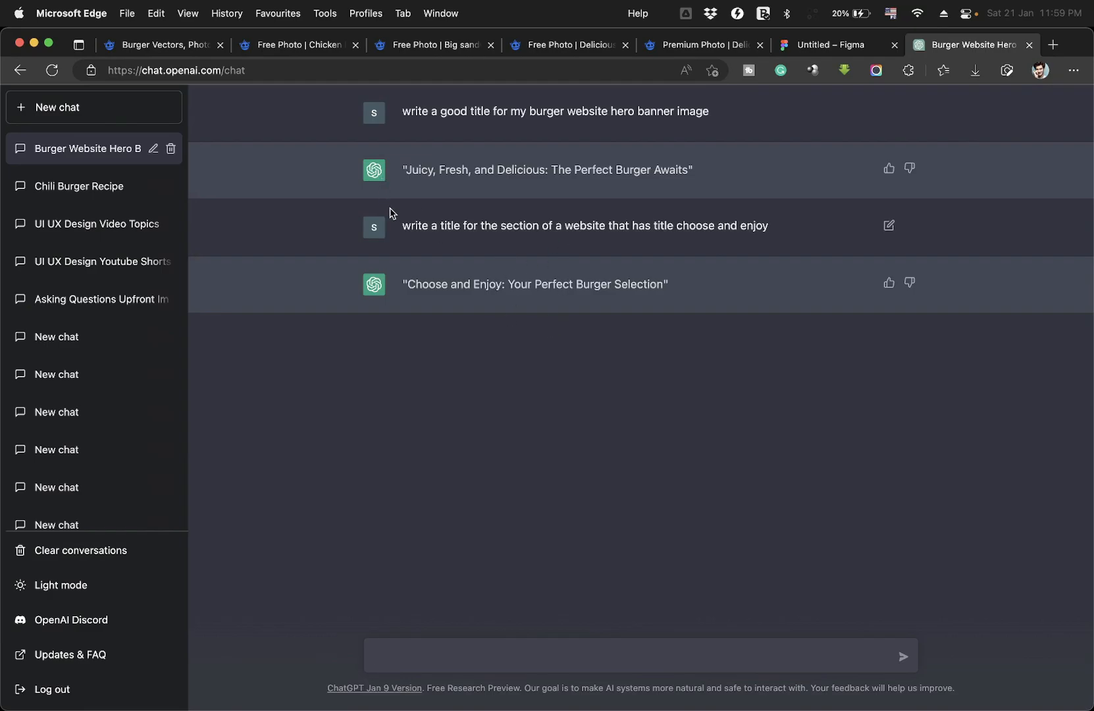
Reuse the previous prompt to ask for a subtitle: "write a subtitle title for the section of a website that has title choose and enjoy".
{"action": "left_click_drag", "start_coordinate": [404, 225], "coordinate": [814, 227]}
{"action": "key", "text": "super+c"}
{"action": "left_click", "coordinate": [501, 649]}
{"action": "key", "text": "super+v"}
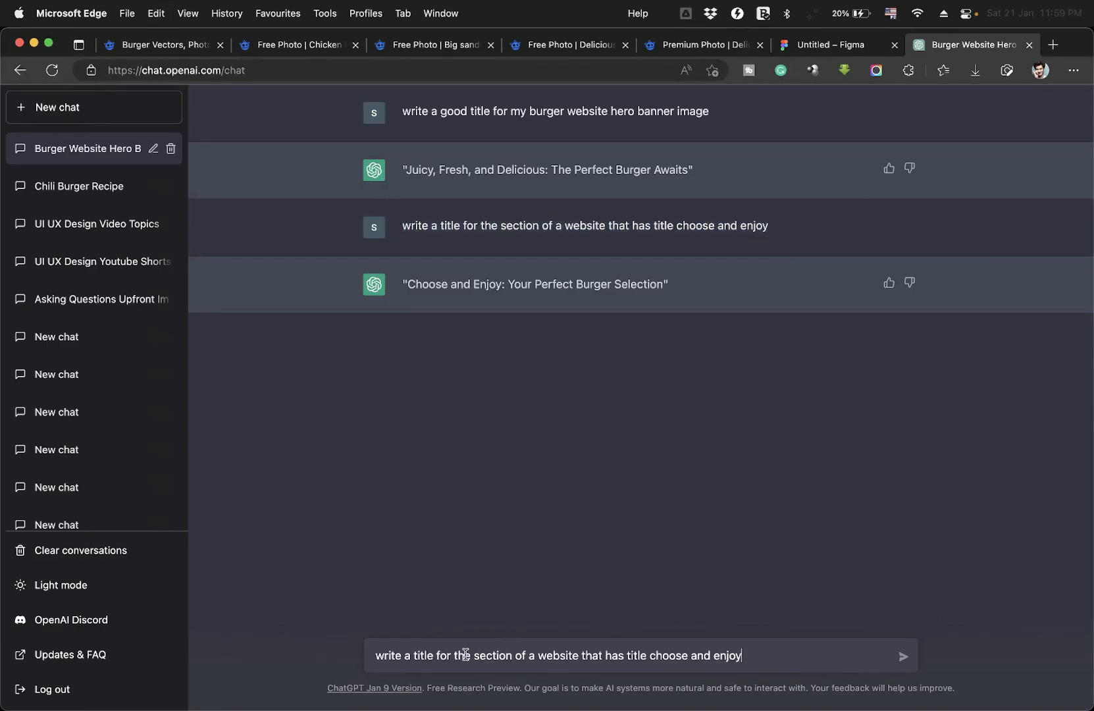
{"action": "left_click", "coordinate": [415, 655]}
{"action": "type", "text": "subtitle"}
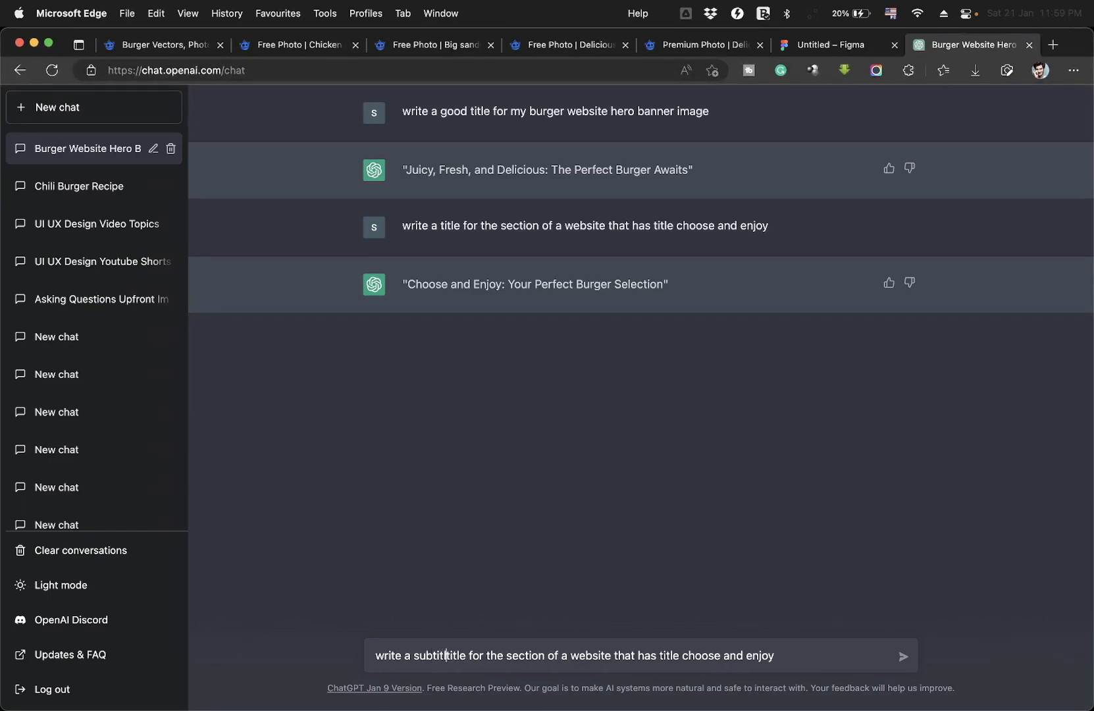
{"action": "key", "text": "Return"}
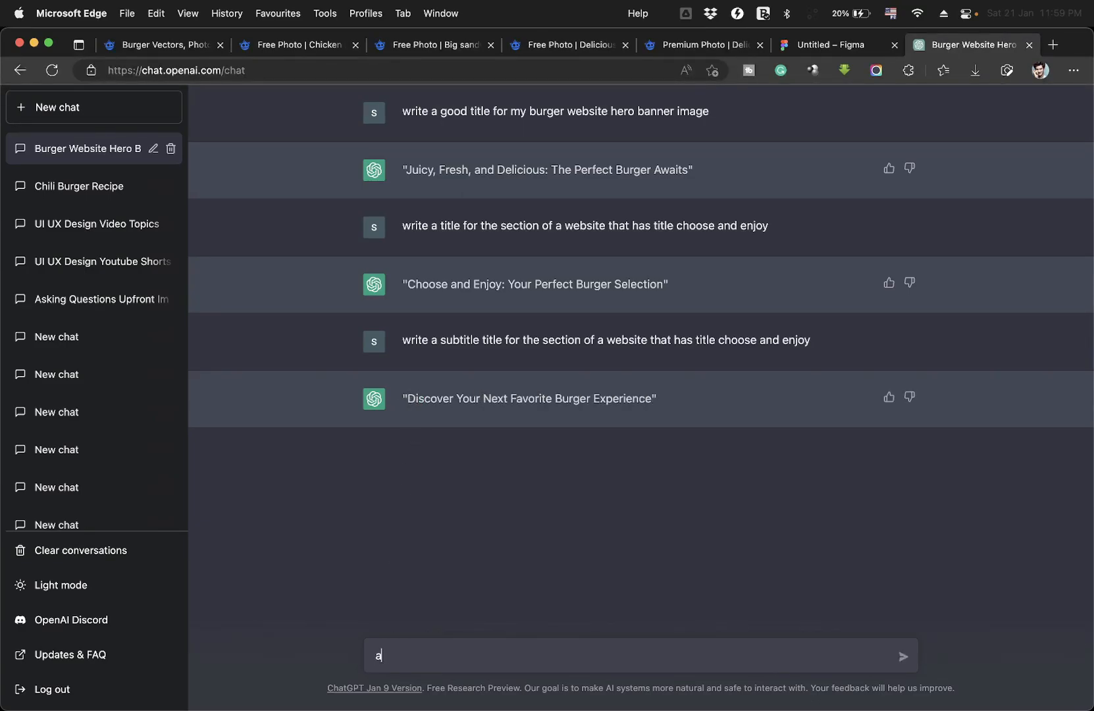
Ask for "a bit longer" version and copy the suggested subtitle without its quotation marks.
{"action": "type", "text": "a bit longer"}
{"action": "key", "text": "Return"}
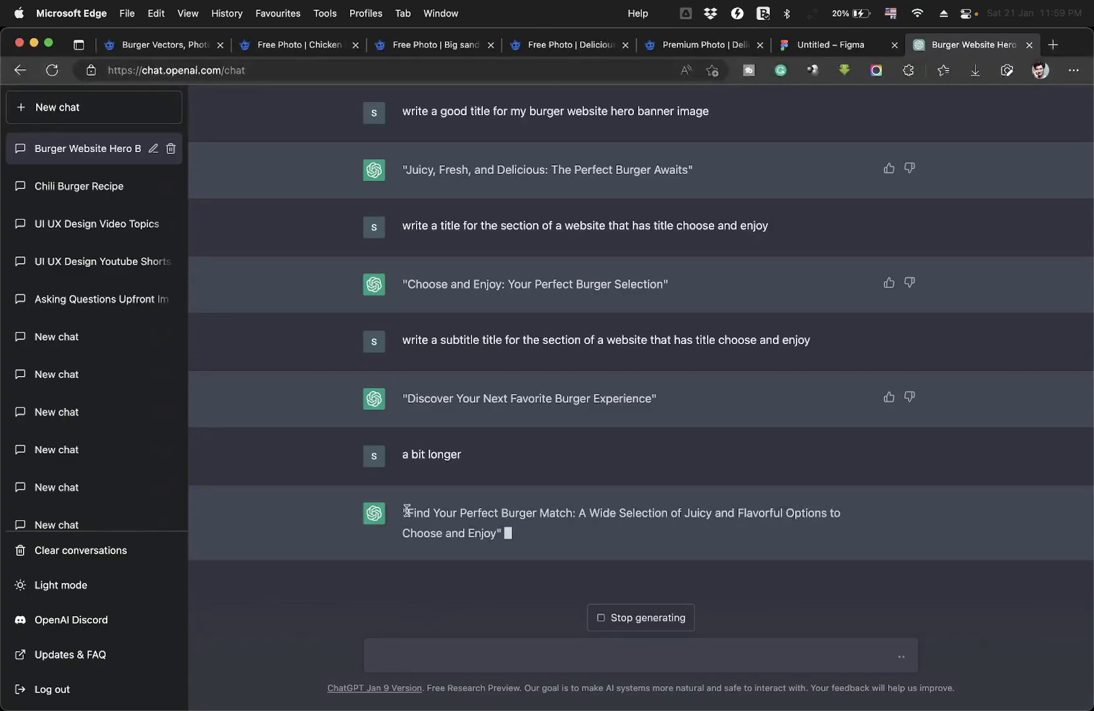
{"action": "left_click_drag", "start_coordinate": [407, 511], "coordinate": [476, 532]}
{"action": "key", "text": "super+c"}
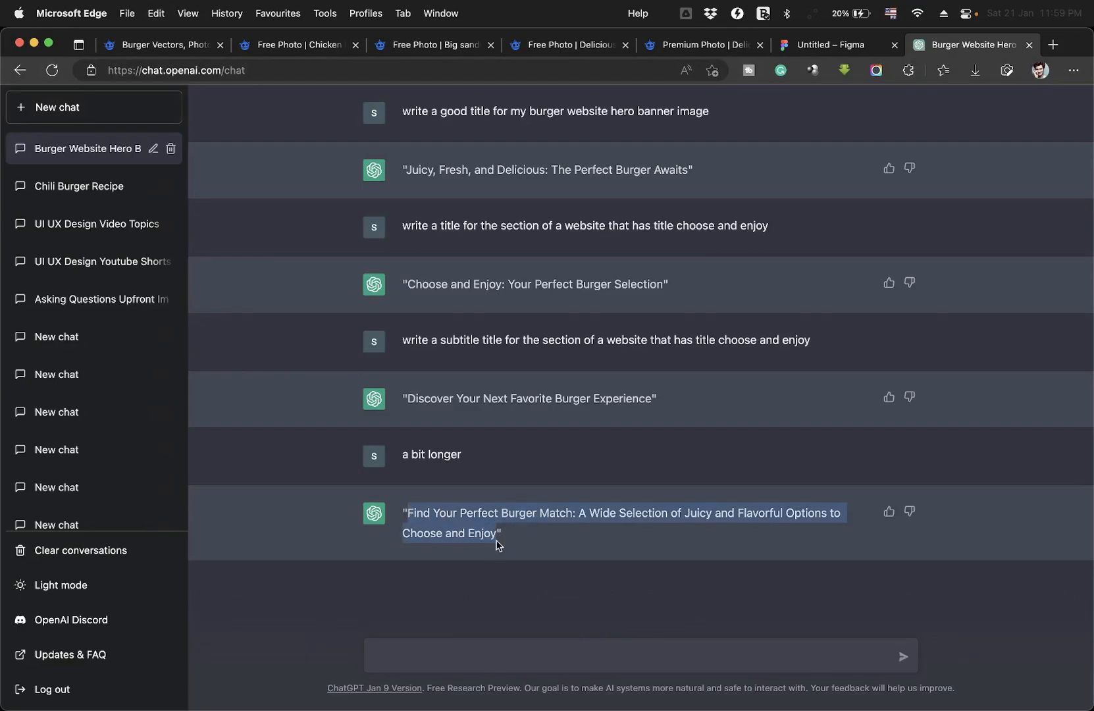
Return to Figma, add a text box about 1279 × 93 below the "Choose & Enjoy" heading, paste the copied subtitle and select all its text.
{"action": "left_click", "coordinate": [818, 50]}
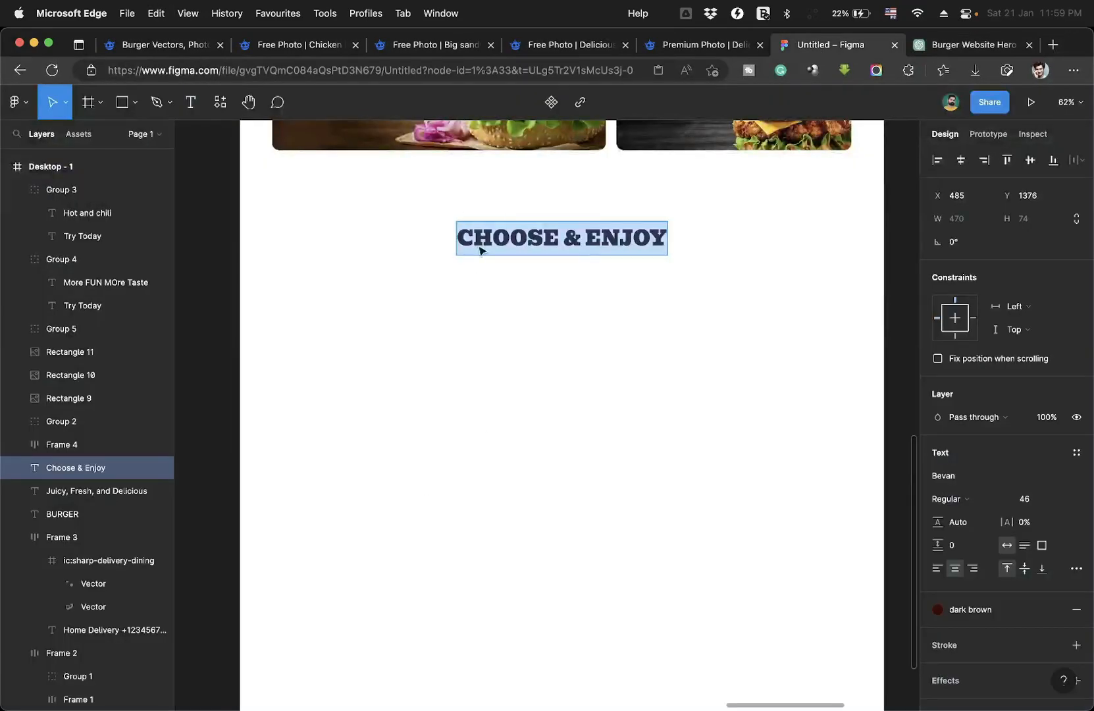
{"action": "key", "text": "Escape"}
{"action": "left_click", "coordinate": [190, 102]}
{"action": "left_click_drag", "start_coordinate": [279, 275], "coordinate": [852, 317]}
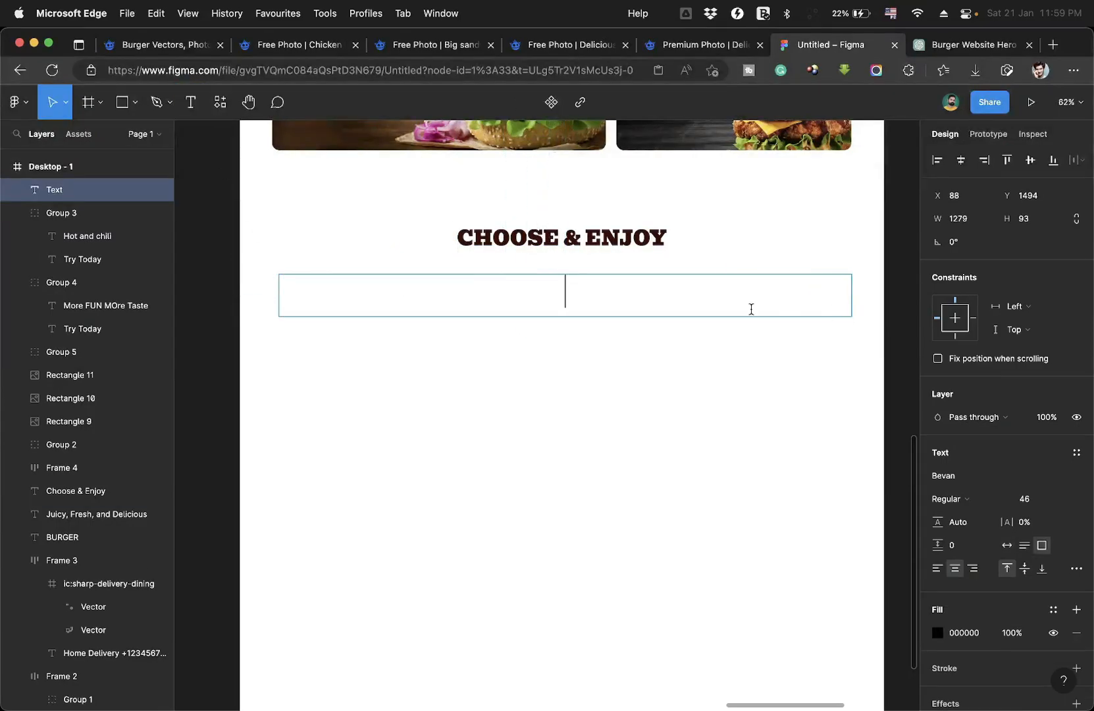
{"action": "key", "text": "super+v"}
{"action": "key", "text": "super+a"}
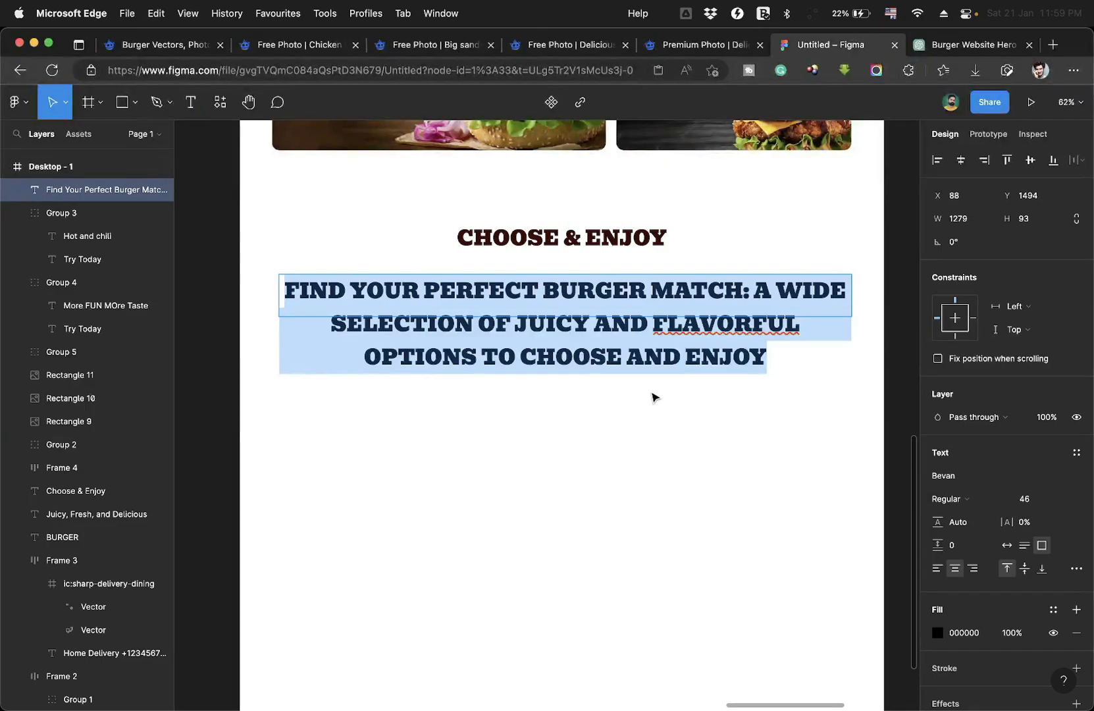
Check which font the "Try Today" label on the Most Popular This Week card uses.
{"action": "key", "text": "Escape"}
{"action": "scroll", "coordinate": [653, 401], "scroll_direction": "up", "scroll_amount": 2}
{"action": "scroll", "coordinate": [653, 402], "scroll_direction": "down", "scroll_amount": 3}
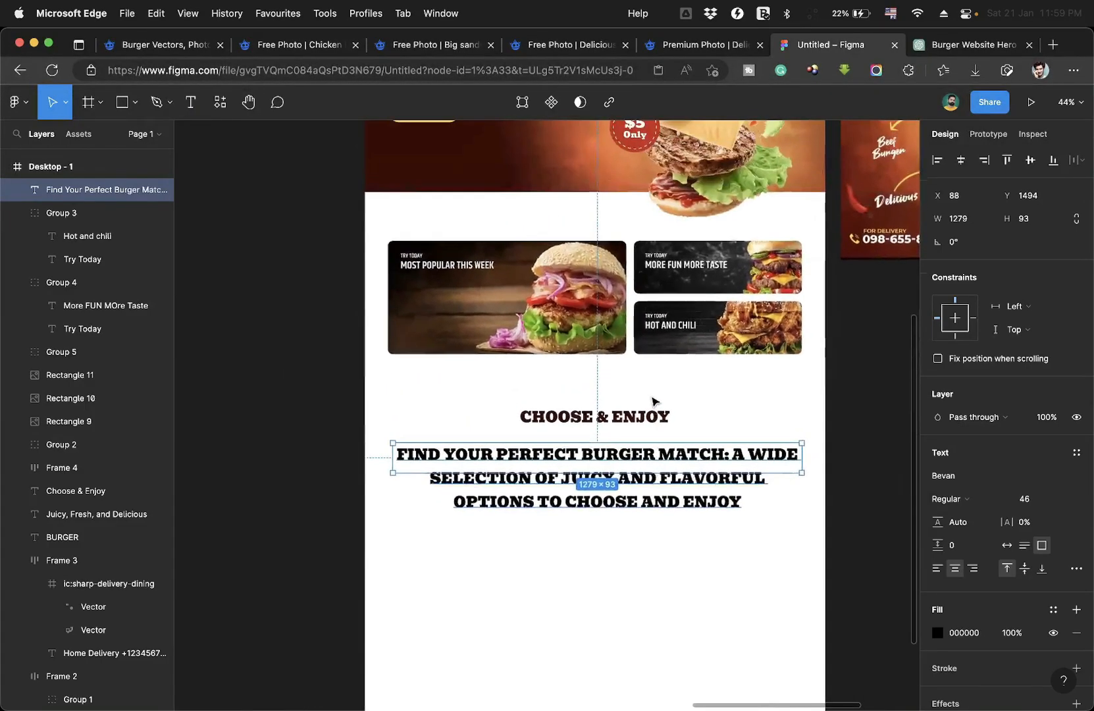
{"action": "scroll", "coordinate": [652, 400], "scroll_direction": "up", "scroll_amount": 1}
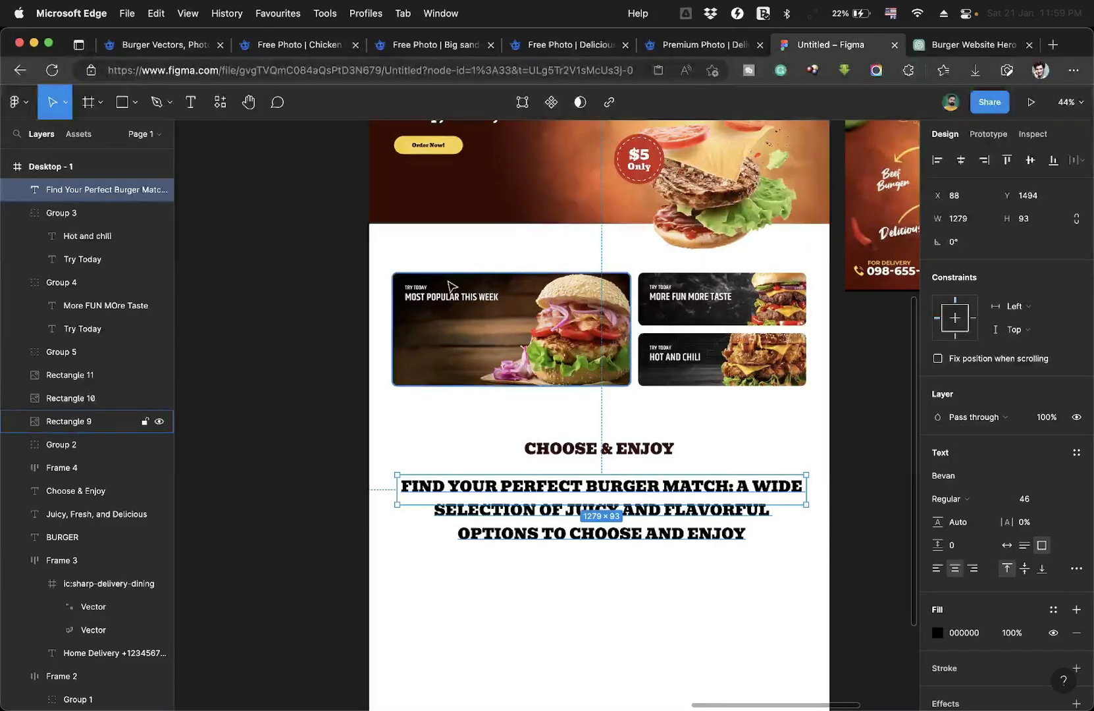
{"action": "scroll", "coordinate": [414, 294], "scroll_direction": "up", "scroll_amount": 1}
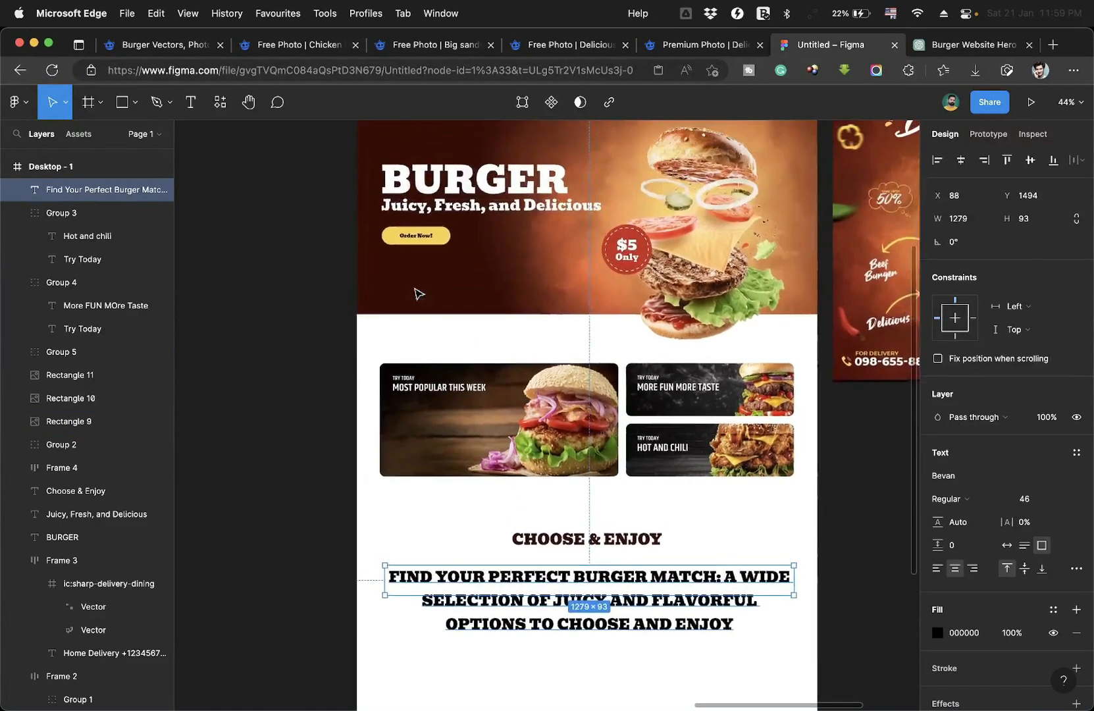
{"action": "scroll", "coordinate": [417, 294], "scroll_direction": "up", "scroll_amount": 2}
{"action": "scroll", "coordinate": [415, 294], "scroll_direction": "up", "scroll_amount": 3}
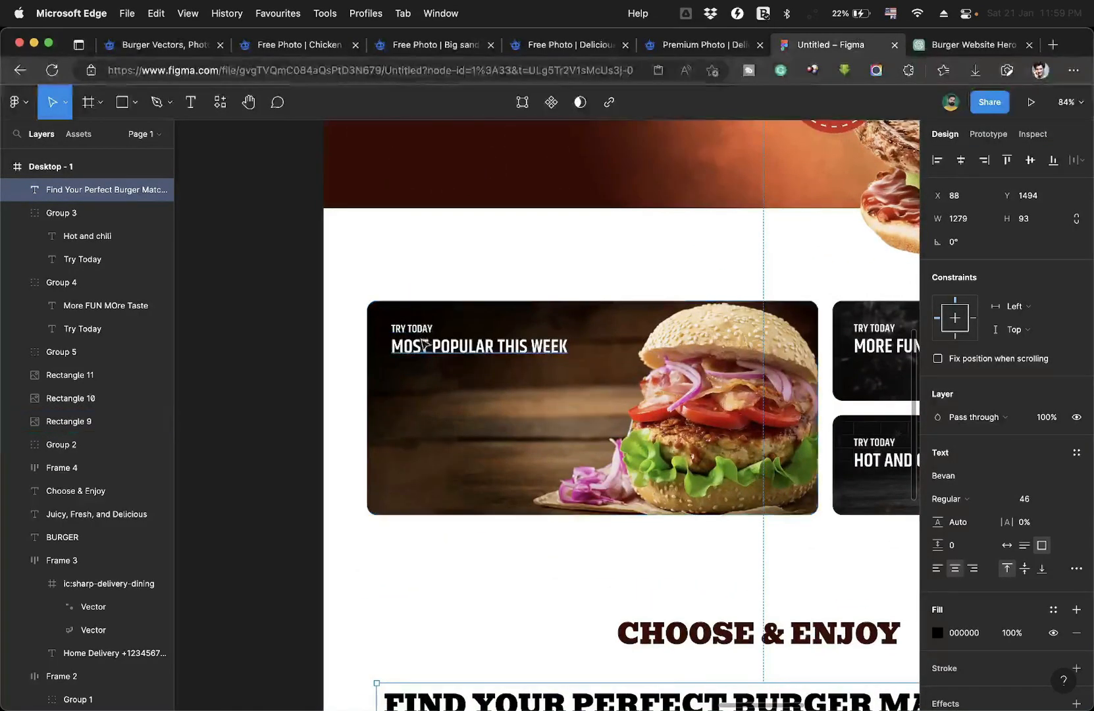
{"action": "double_click", "coordinate": [413, 328]}
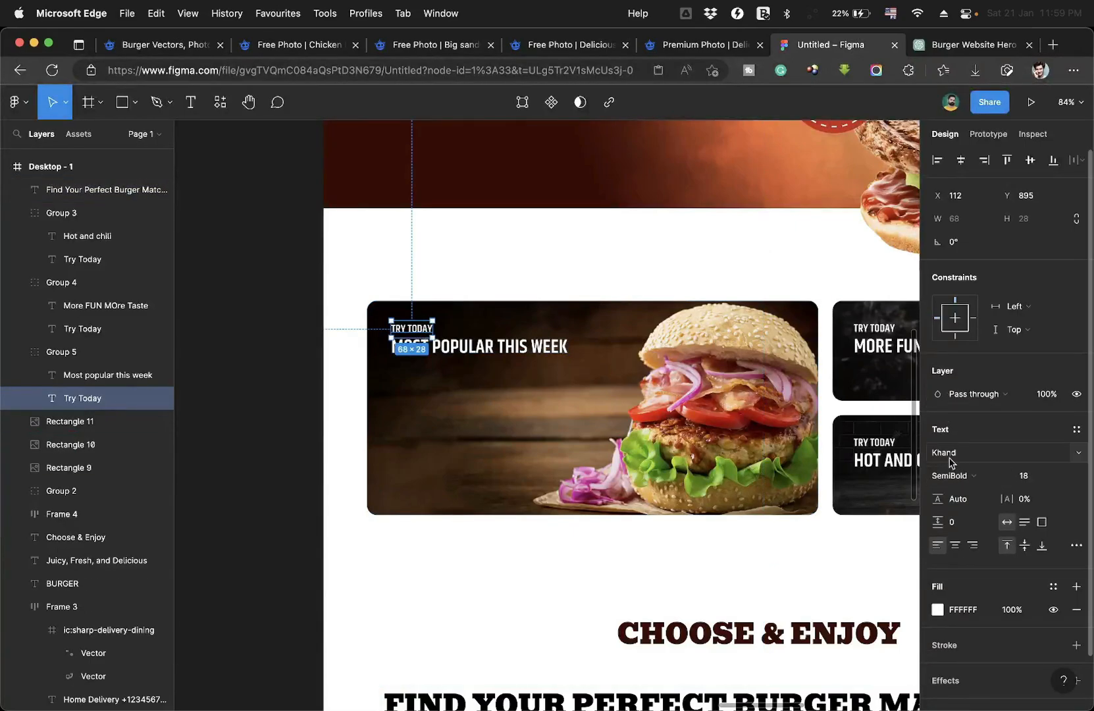
{"action": "scroll", "coordinate": [725, 525], "scroll_direction": "down", "scroll_amount": 7}
{"action": "scroll", "coordinate": [711, 545], "scroll_direction": "down", "scroll_amount": 1}
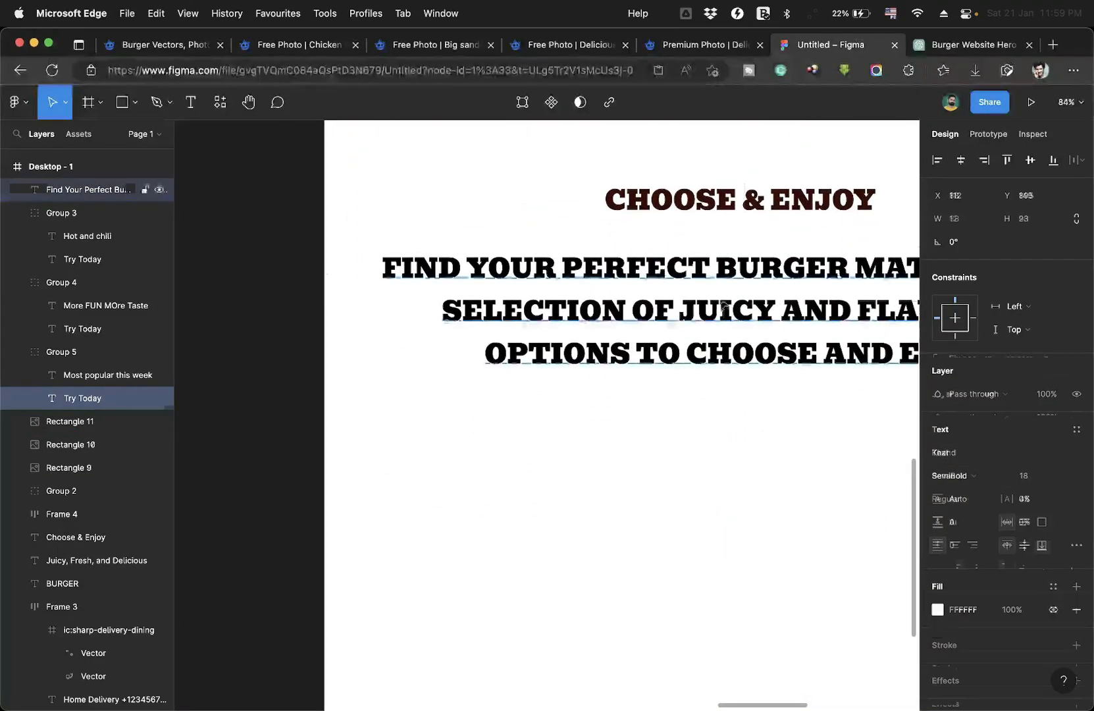
Change the font of the "Find Your Perfect Burger Match" tagline to Khand.
{"action": "left_click", "coordinate": [732, 316]}
{"action": "left_click", "coordinate": [958, 482]}
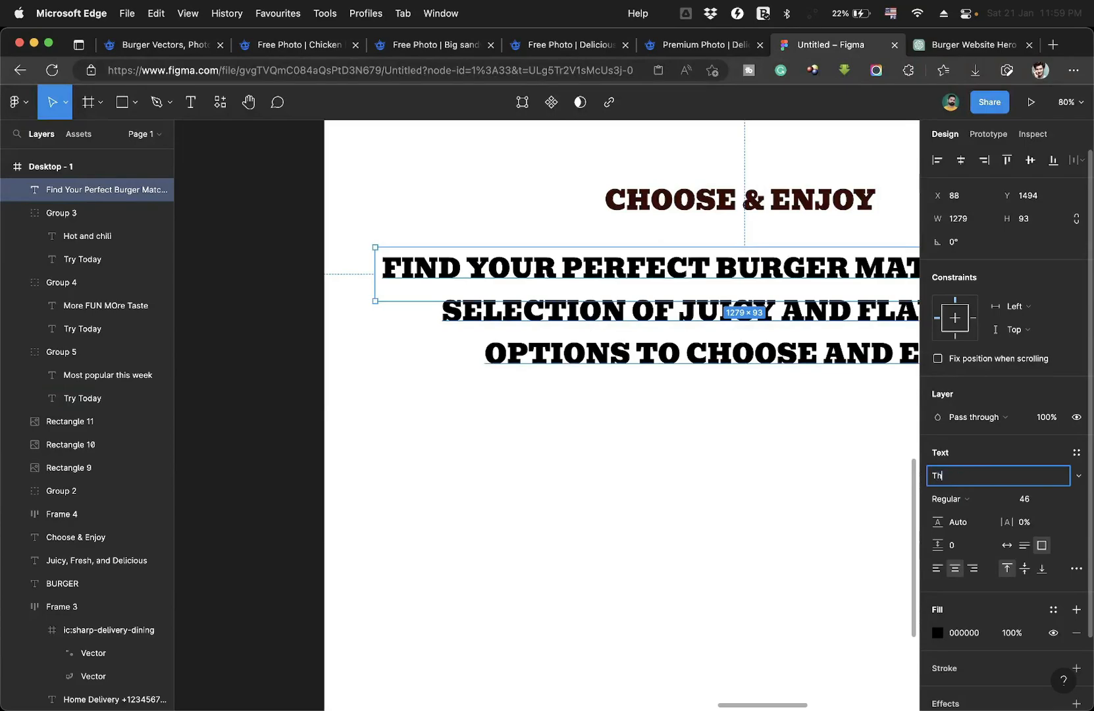
{"action": "key", "text": "BackSpace"}
{"action": "key", "text": "BackSpace"}
{"action": "key", "text": "BackSpace"}
{"action": "key", "text": "BackSpace"}
{"action": "type", "text": "Khand"}
{"action": "key", "text": "Return"}
Set the tagline's font size to 24 and place it centred on one line directly below the CHOOSE & ENJOY heading.
{"action": "scroll", "coordinate": [526, 401], "scroll_direction": "down", "scroll_amount": 5}
{"action": "left_click", "coordinate": [1029, 501]}
{"action": "type", "text": "24"}
{"action": "key", "text": "Return"}
{"action": "left_click", "coordinate": [724, 375]}
{"action": "left_click", "coordinate": [674, 284]}
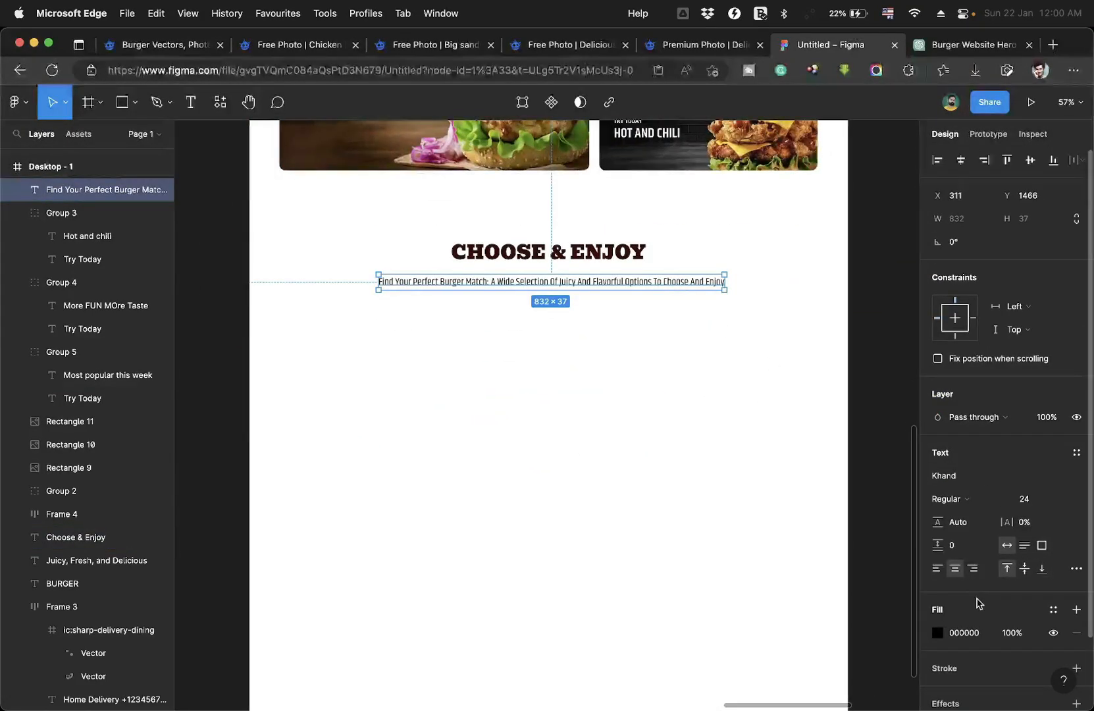
Apply the body text color style to the tagline's fill.
{"action": "left_click", "coordinate": [1053, 609]}
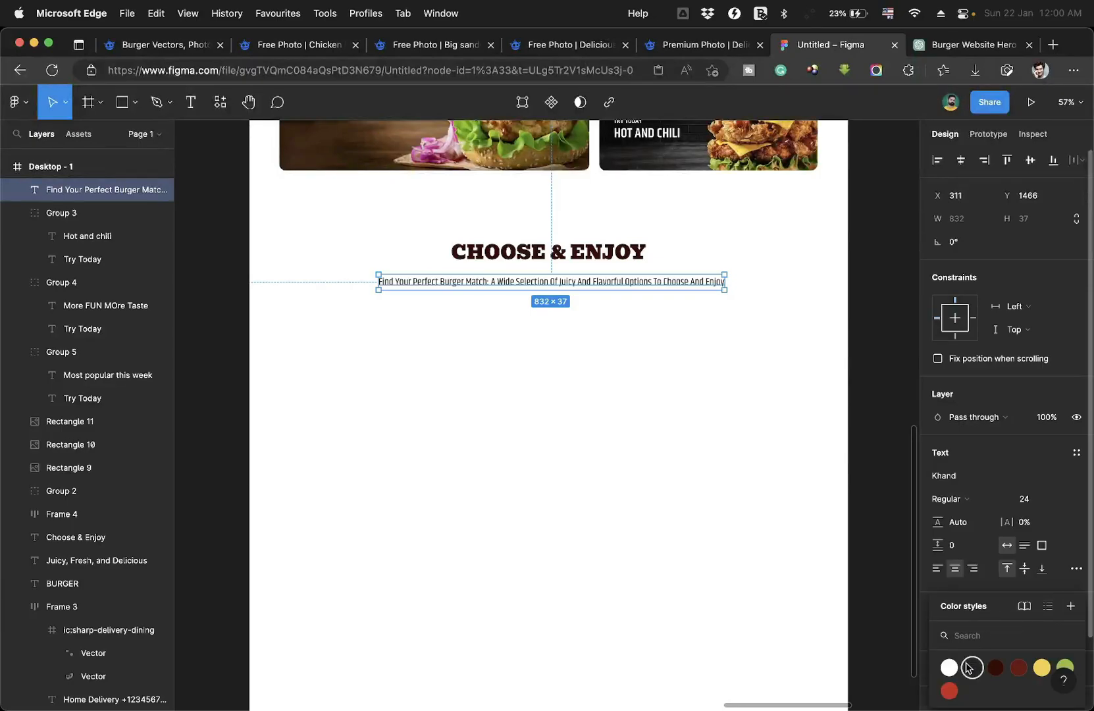
{"action": "left_click", "coordinate": [969, 666]}
{"action": "left_click", "coordinate": [594, 373]}
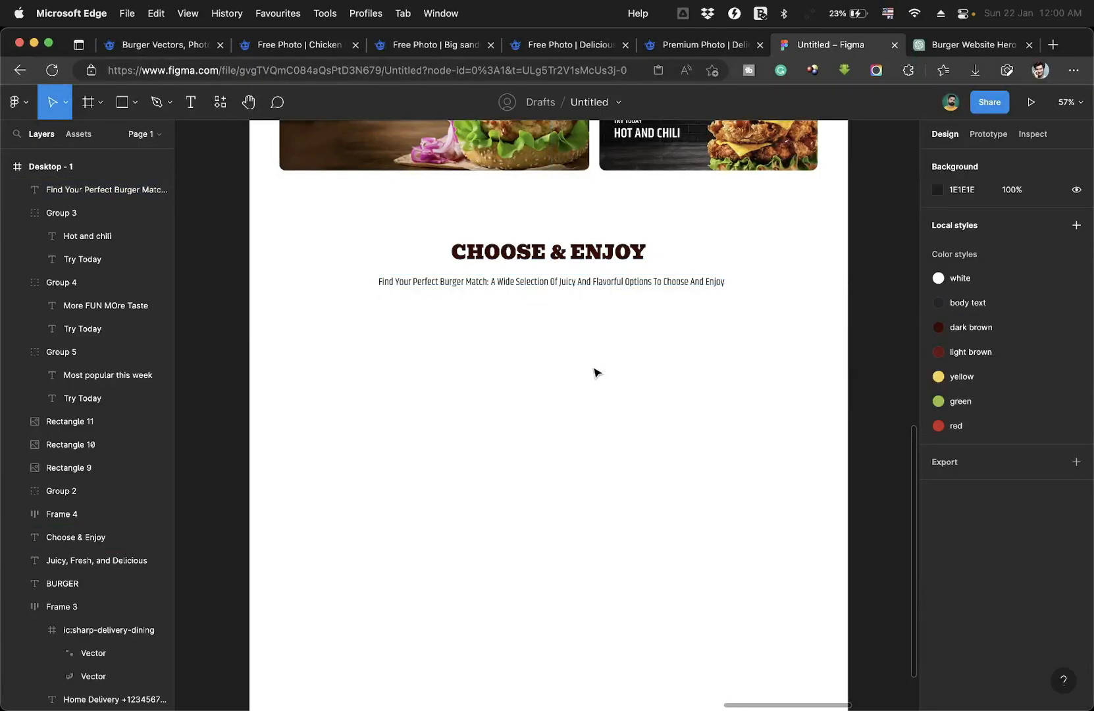
Move two burger cutouts from the image row outside the frame into the Desktop - 1 page's empty area below the tagline.
{"action": "scroll", "coordinate": [594, 373], "scroll_direction": "down", "scroll_amount": 2}
{"action": "scroll", "coordinate": [594, 373], "scroll_direction": "down", "scroll_amount": 4}
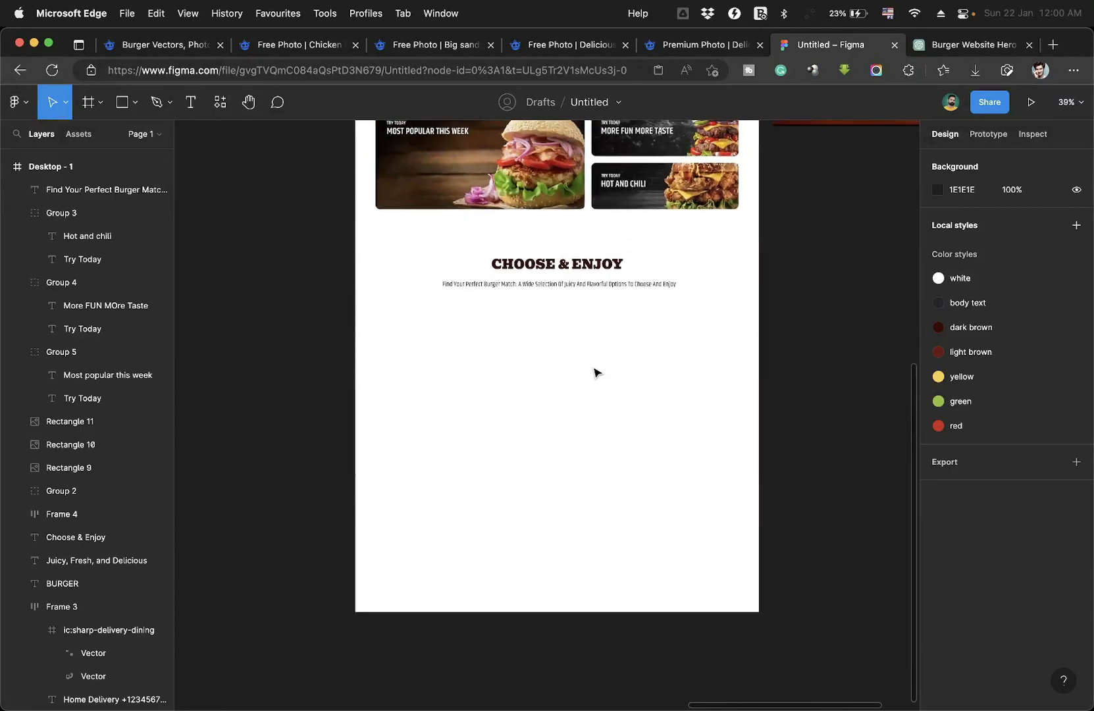
{"action": "scroll", "coordinate": [594, 373], "scroll_direction": "down", "scroll_amount": 4}
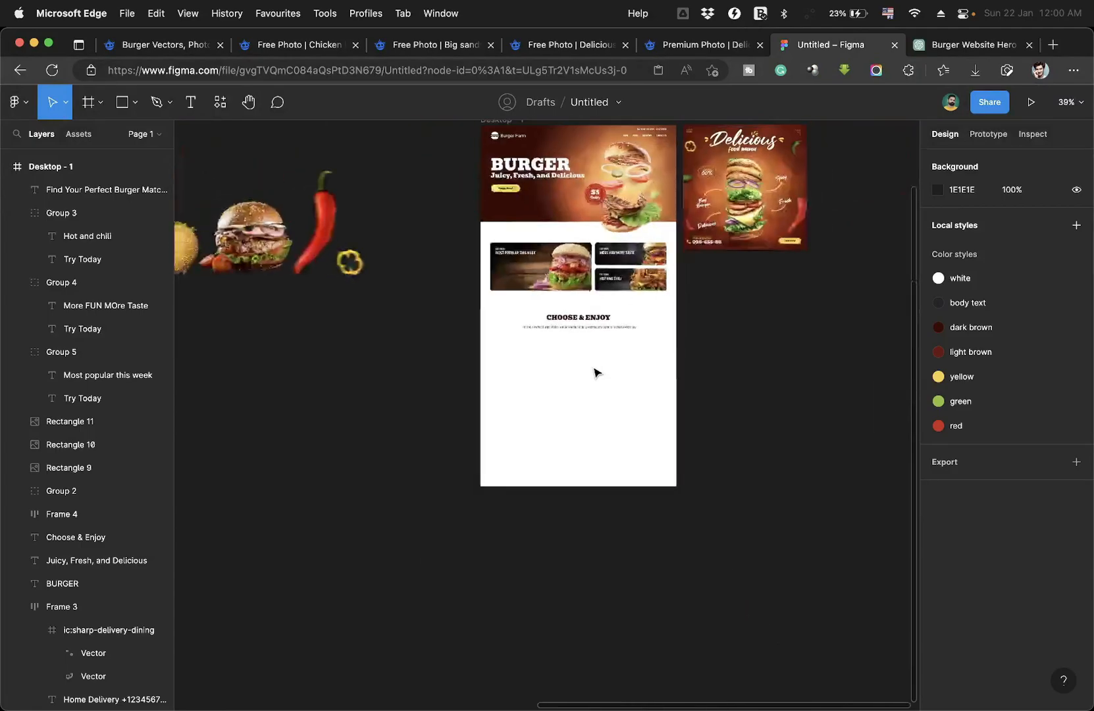
{"action": "scroll", "coordinate": [595, 373], "scroll_direction": "left", "scroll_amount": 6}
{"action": "scroll", "coordinate": [596, 373], "scroll_direction": "down", "scroll_amount": 3}
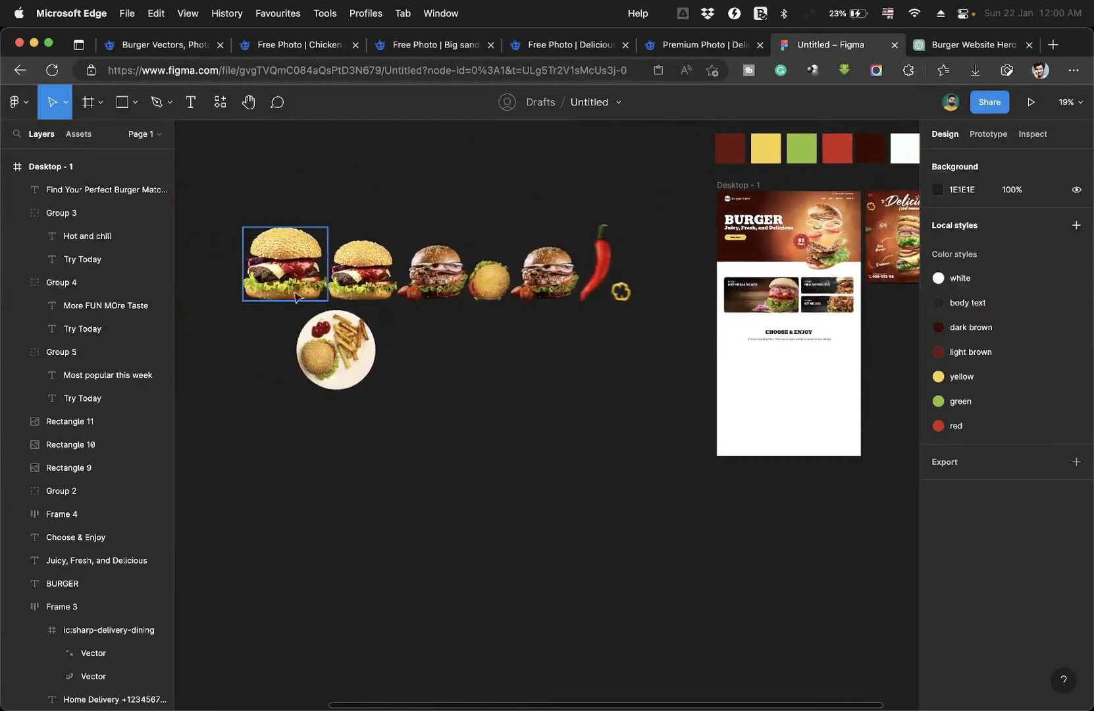
{"action": "left_click_drag", "start_coordinate": [353, 273], "coordinate": [733, 381]}
{"action": "left_click_drag", "start_coordinate": [433, 270], "coordinate": [810, 383]}
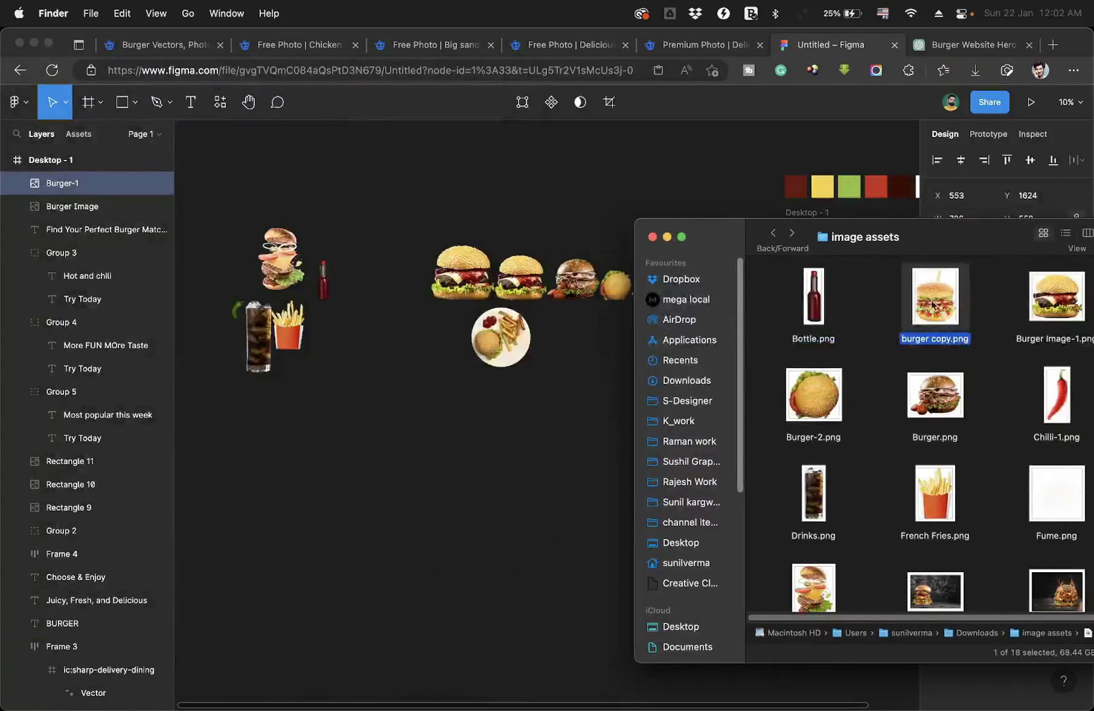
Import burger copy.png from the image assets folder, scale it down, and place it to the right of the other two burgers.
{"action": "left_click_drag", "start_coordinate": [932, 304], "coordinate": [849, 348]}
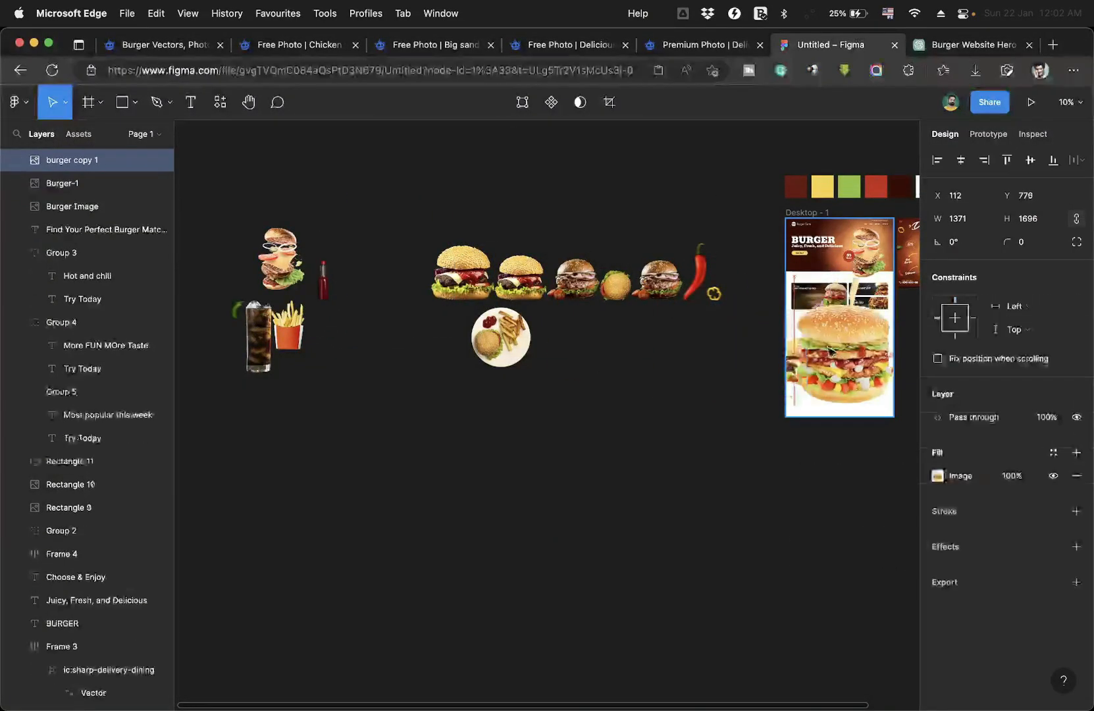
{"action": "scroll", "coordinate": [874, 366], "scroll_direction": "up", "scroll_amount": 5}
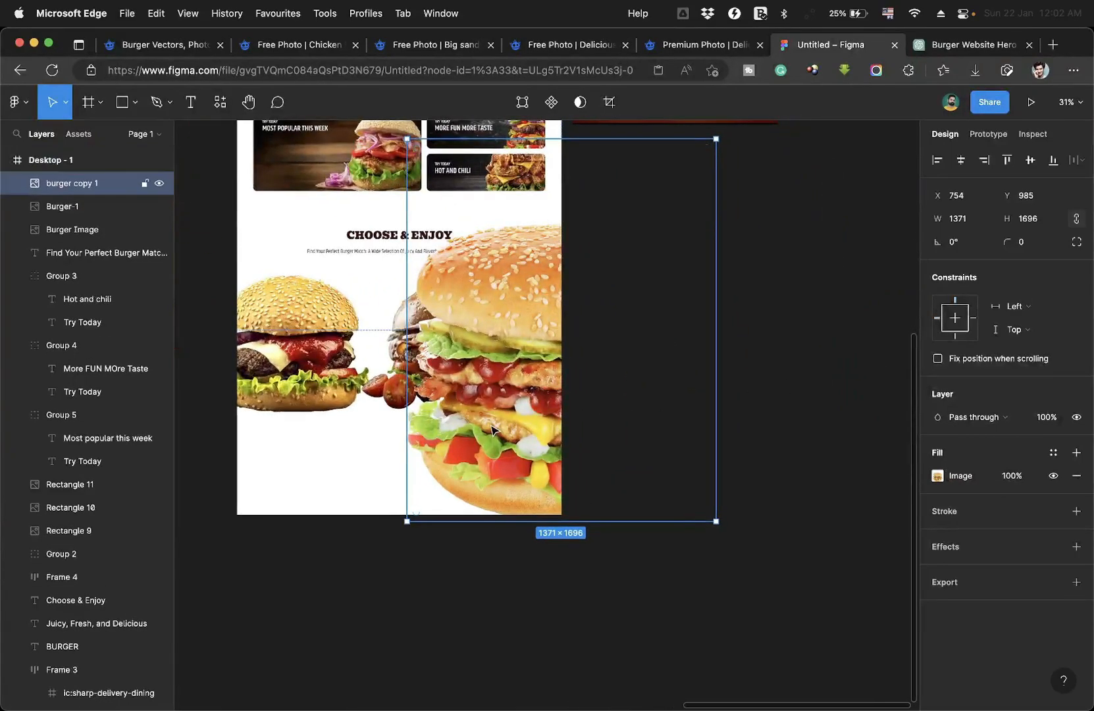
{"action": "left_click_drag", "start_coordinate": [491, 429], "coordinate": [547, 427]}
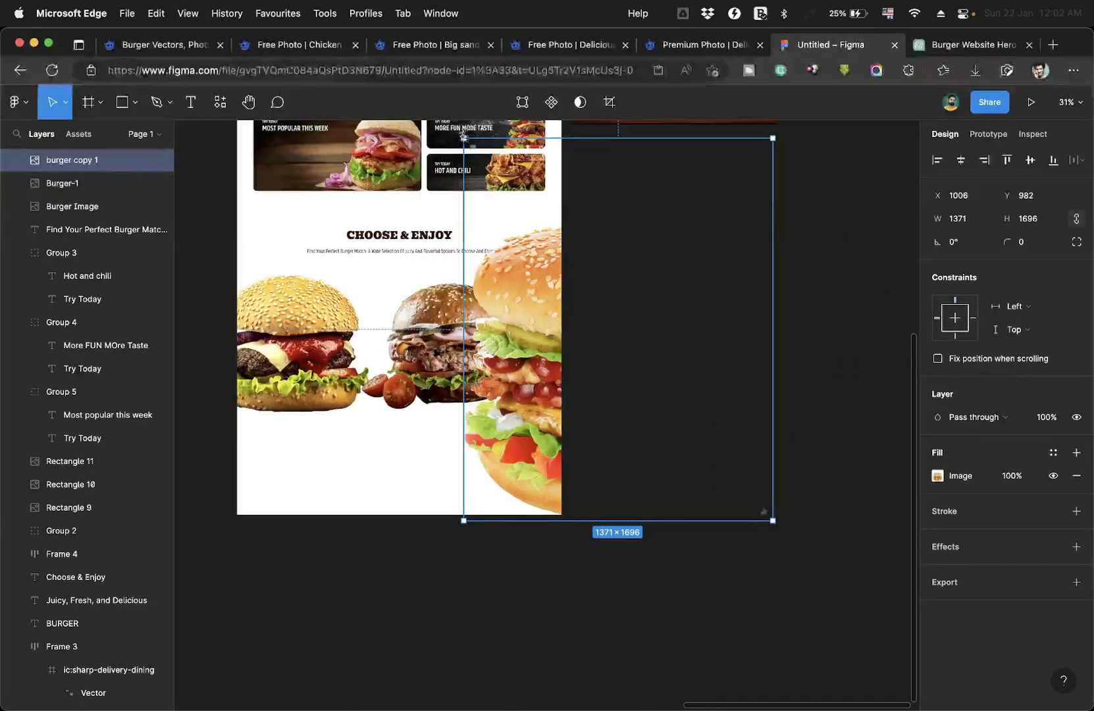
{"action": "left_click_drag", "start_coordinate": [463, 137], "coordinate": [678, 368]}
{"action": "left_click_drag", "start_coordinate": [706, 434], "coordinate": [467, 346]}
Scale down the leftmost burger image below the tagline.
{"action": "scroll", "coordinate": [554, 327], "scroll_direction": "left", "scroll_amount": 3}
{"action": "scroll", "coordinate": [540, 313], "scroll_direction": "up", "scroll_amount": 3}
{"action": "left_click", "coordinate": [359, 395]}
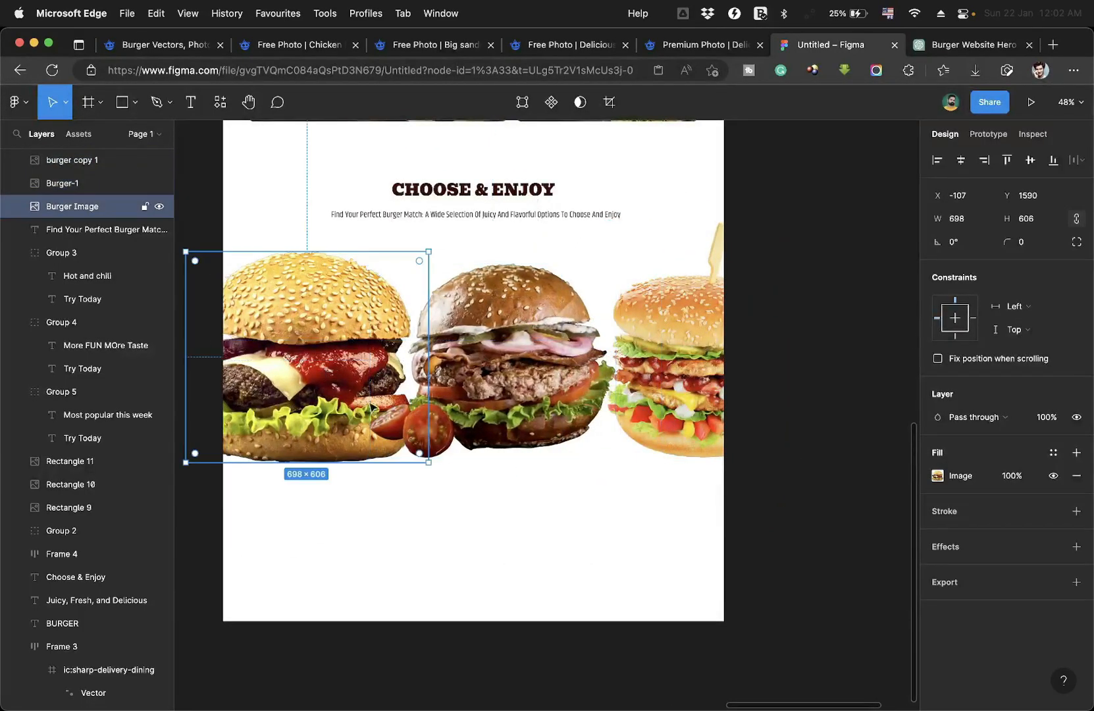
{"action": "left_click_drag", "start_coordinate": [430, 463], "coordinate": [381, 421]}
{"action": "scroll", "coordinate": [367, 420], "scroll_direction": "down", "scroll_amount": 5}
{"action": "left_click", "coordinate": [385, 454]}
Show the Desktop - 1 frame's 12-column layout grid and fit the three burgers at similar sizes in a row within its columns.
{"action": "left_click", "coordinate": [338, 168]}
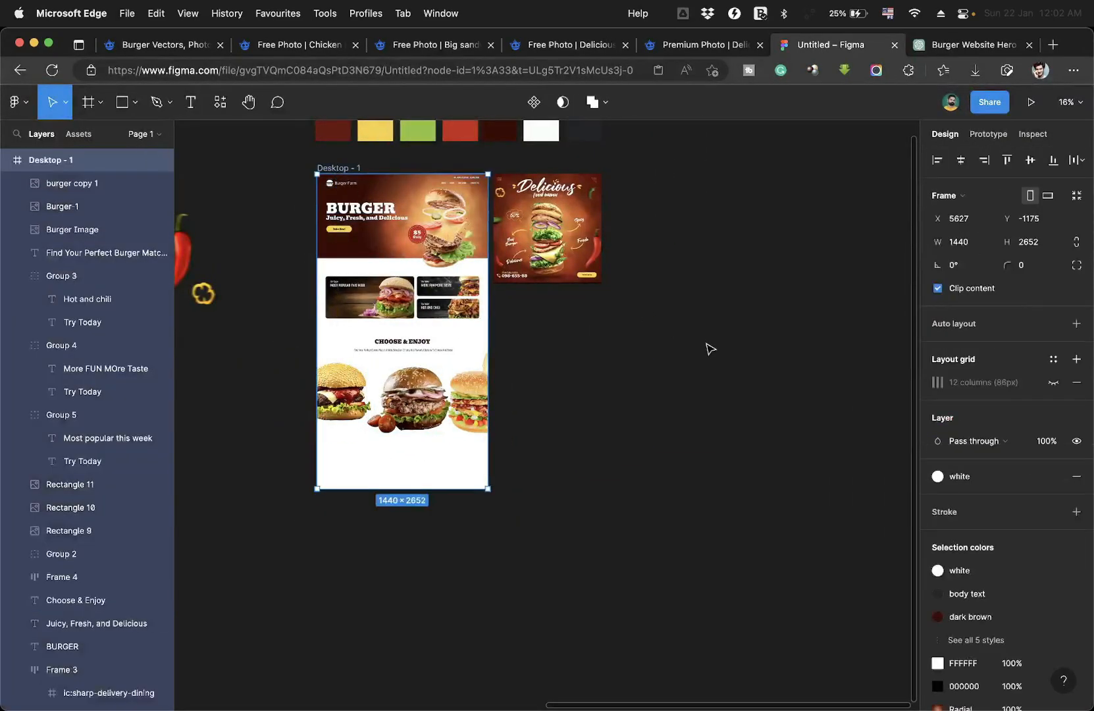
{"action": "left_click", "coordinate": [1053, 383]}
{"action": "left_click", "coordinate": [415, 395]}
{"action": "scroll", "coordinate": [414, 395], "scroll_direction": "up", "scroll_amount": 5}
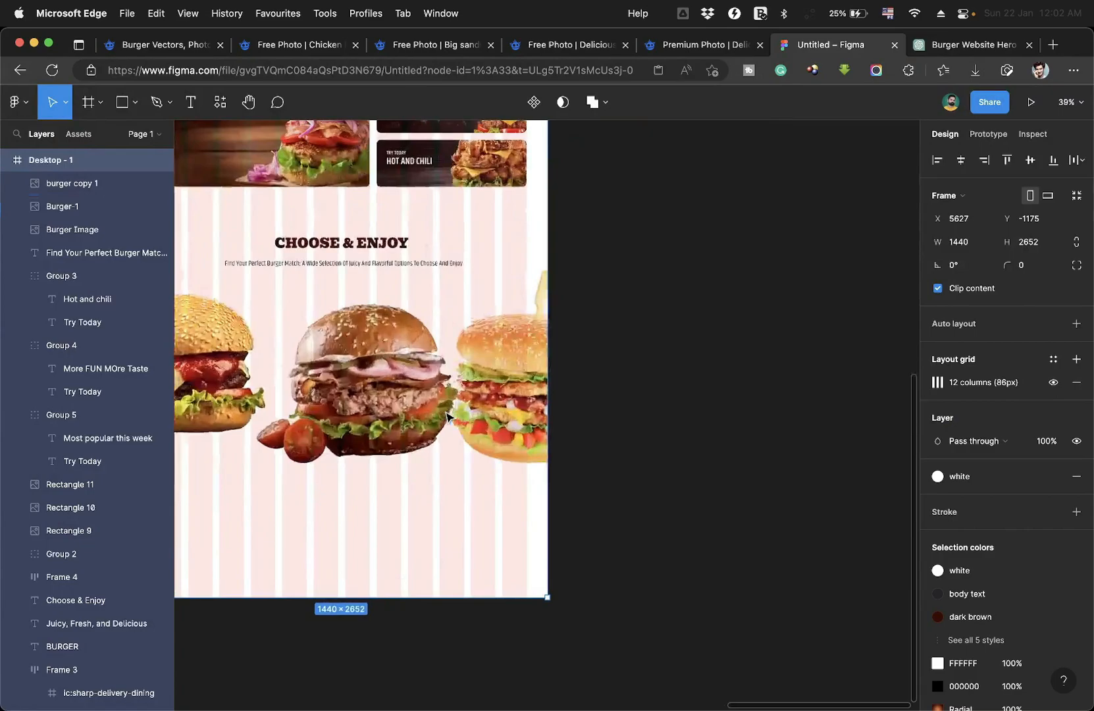
{"action": "left_click", "coordinate": [345, 443]}
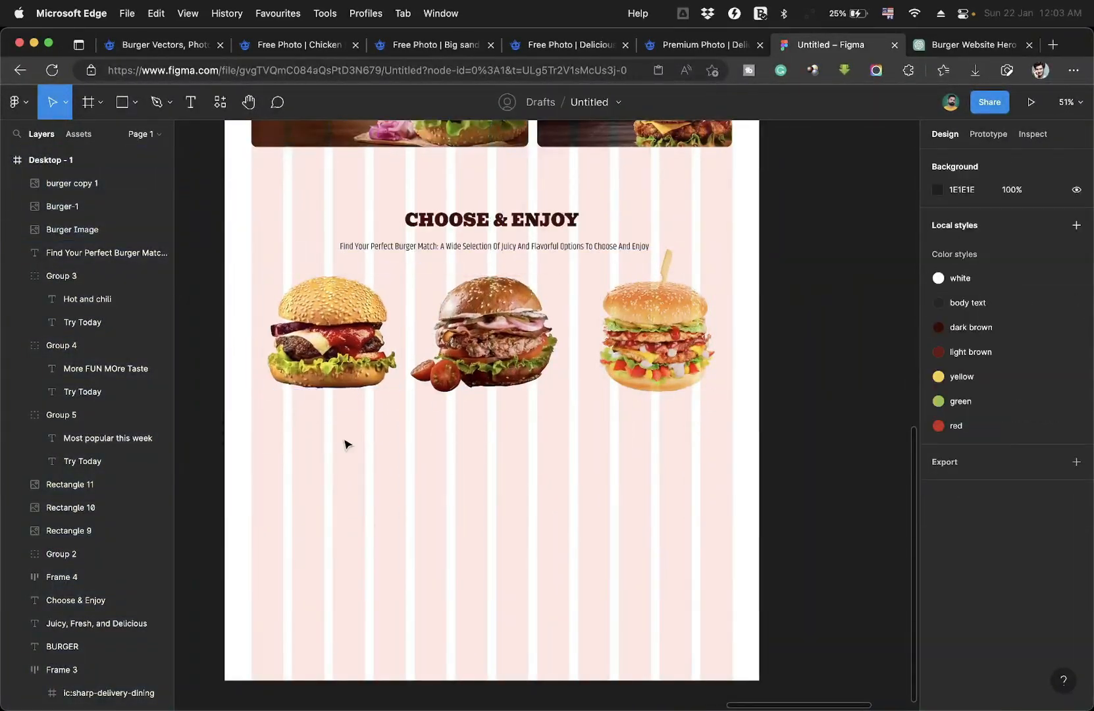
Hide the 12-column layout grid on the Desktop - 1 frame.
{"action": "scroll", "coordinate": [346, 443], "scroll_direction": "down", "scroll_amount": 3}
{"action": "scroll", "coordinate": [445, 431], "scroll_direction": "up", "scroll_amount": 2}
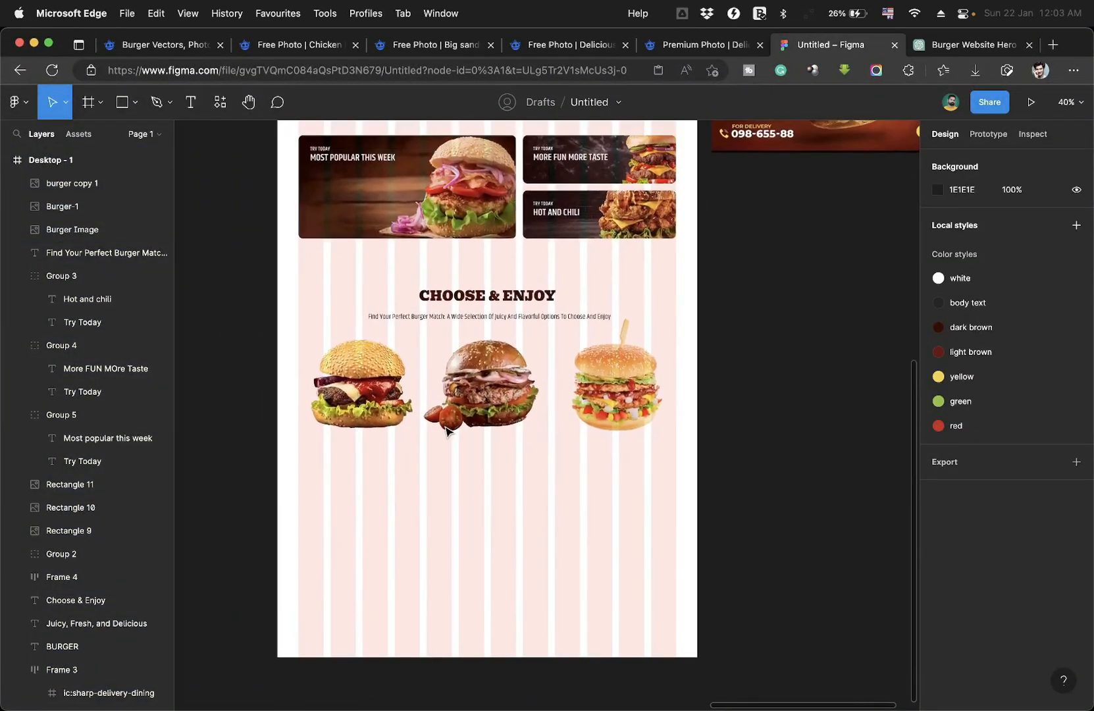
{"action": "scroll", "coordinate": [444, 431], "scroll_direction": "up", "scroll_amount": 1}
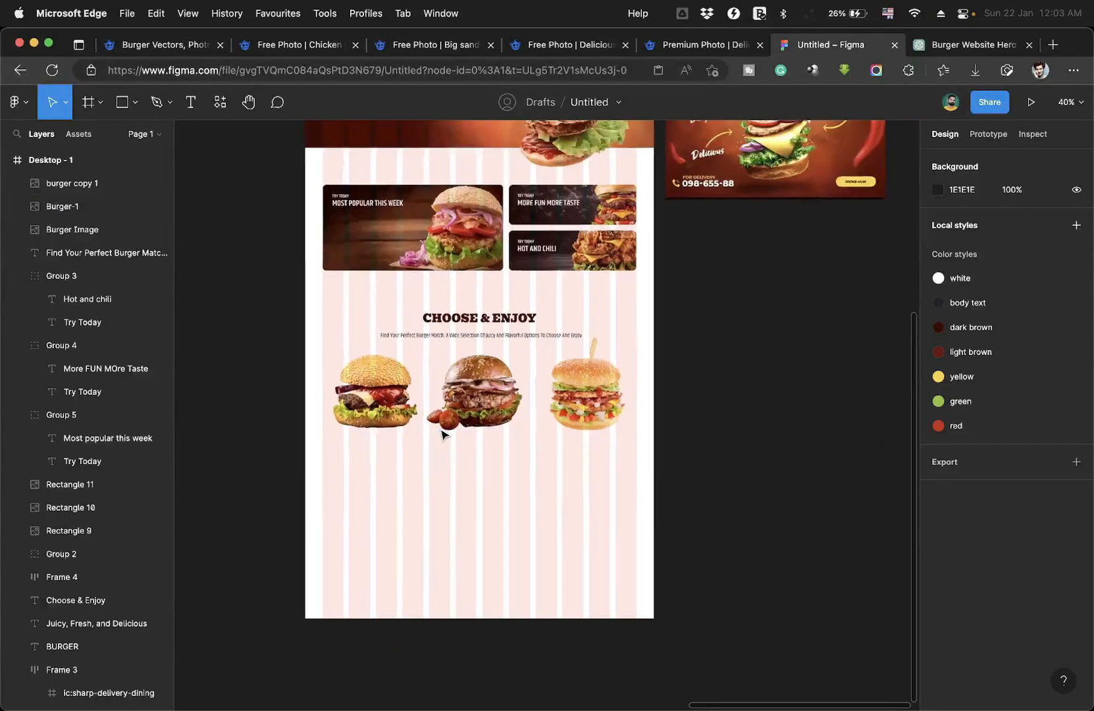
{"action": "scroll", "coordinate": [442, 430], "scroll_direction": "up", "scroll_amount": 3}
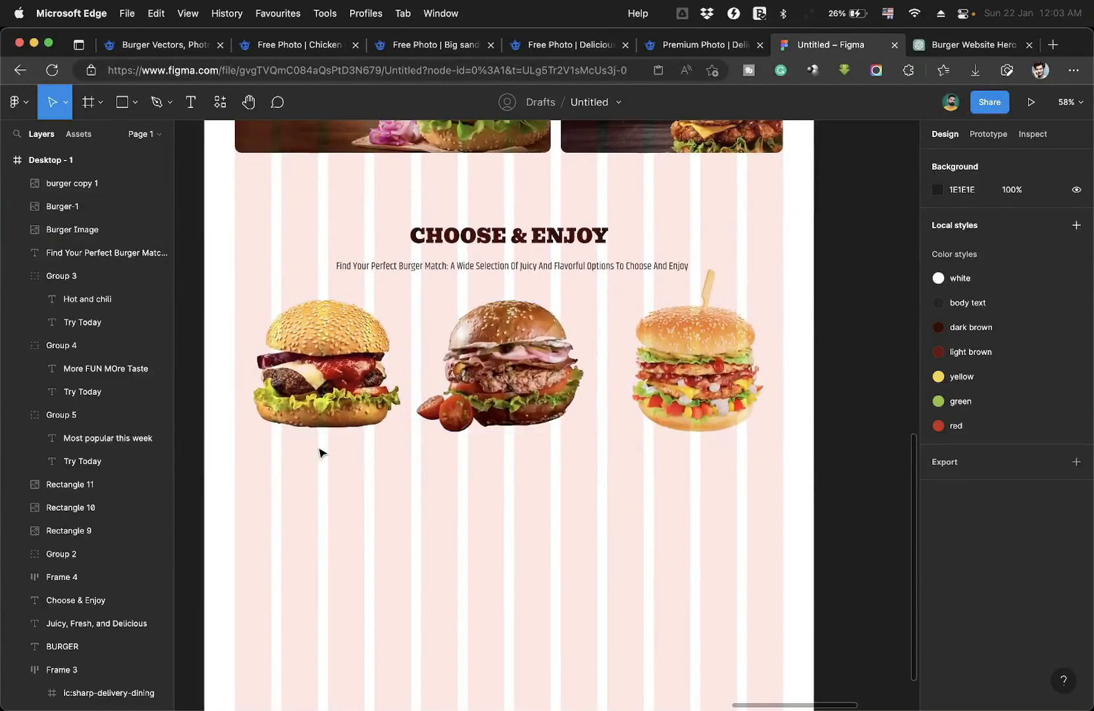
{"action": "scroll", "coordinate": [316, 452], "scroll_direction": "down", "scroll_amount": 5}
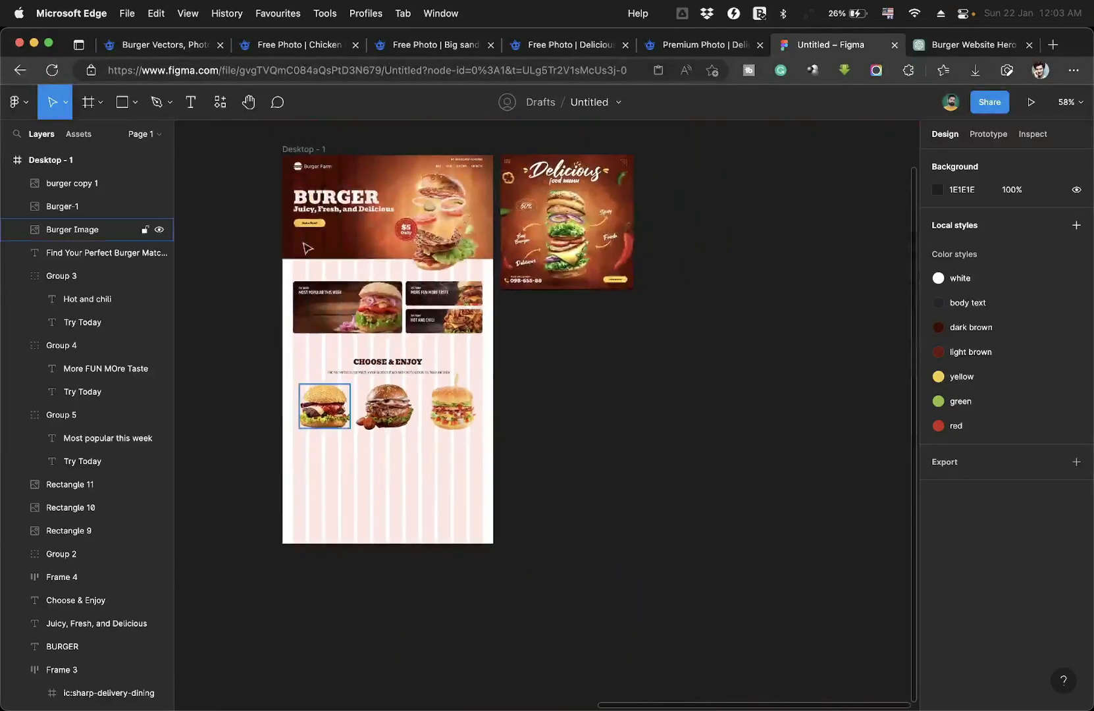
{"action": "left_click", "coordinate": [306, 266]}
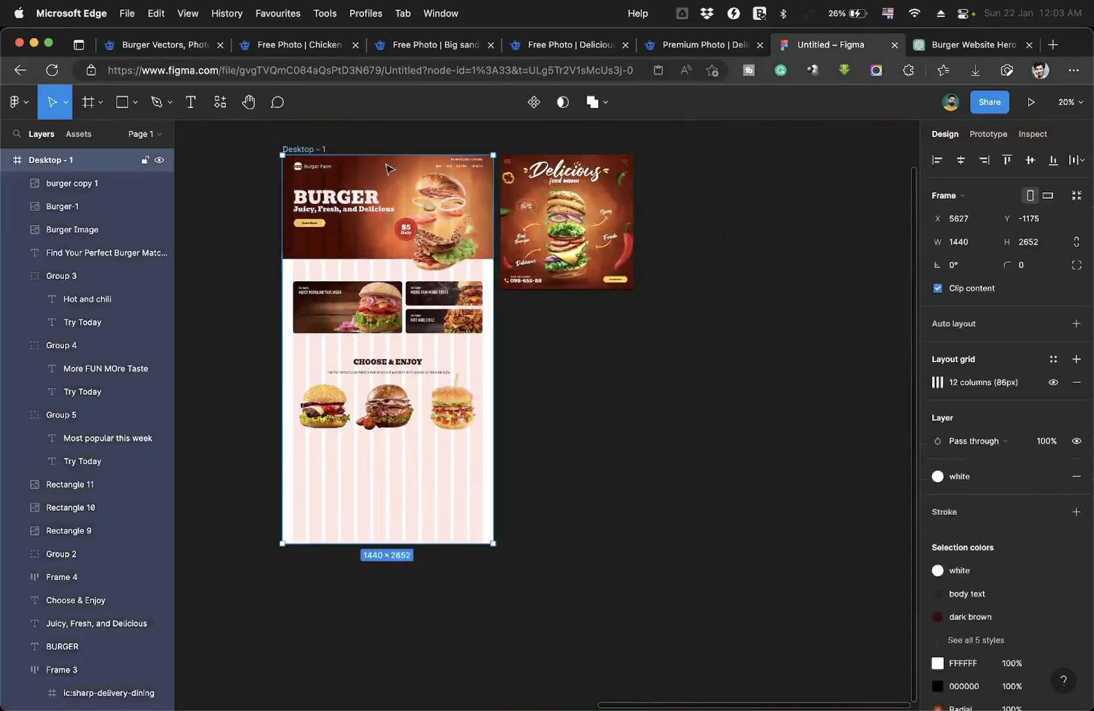
{"action": "left_click", "coordinate": [1052, 383]}
{"action": "right_click", "coordinate": [335, 411]}
{"action": "key", "text": "Escape"}
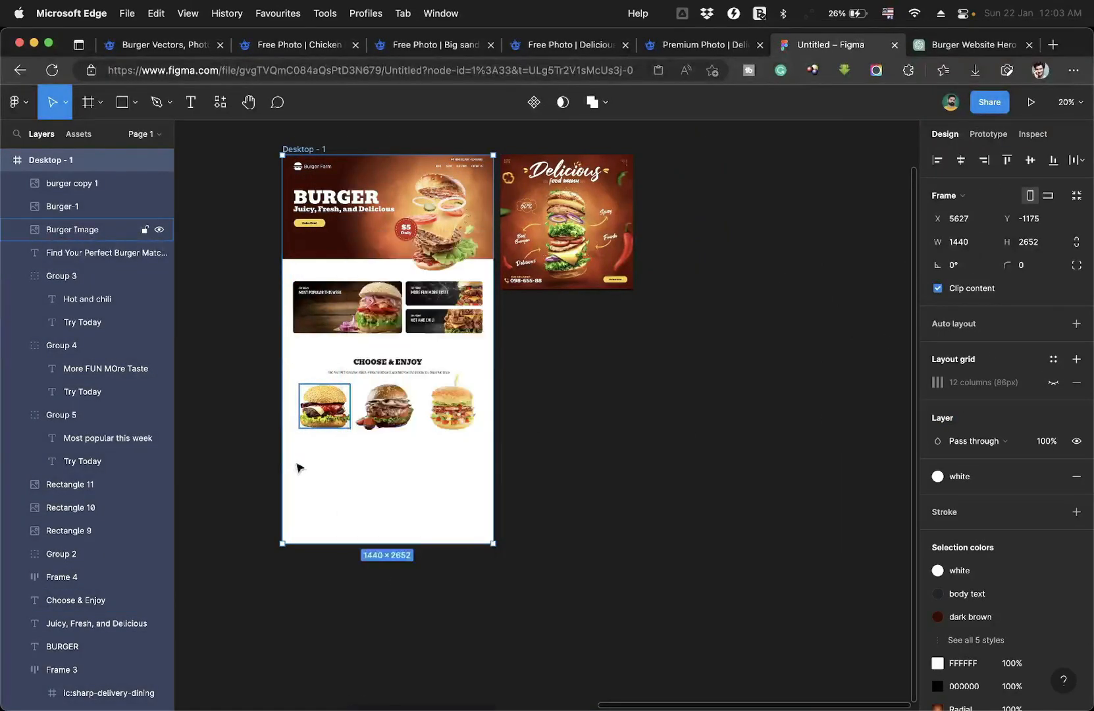
Draw a flat ellipse about 296 × 20 just beneath the left burger as its shadow.
{"action": "scroll", "coordinate": [297, 467], "scroll_direction": "up", "scroll_amount": 10}
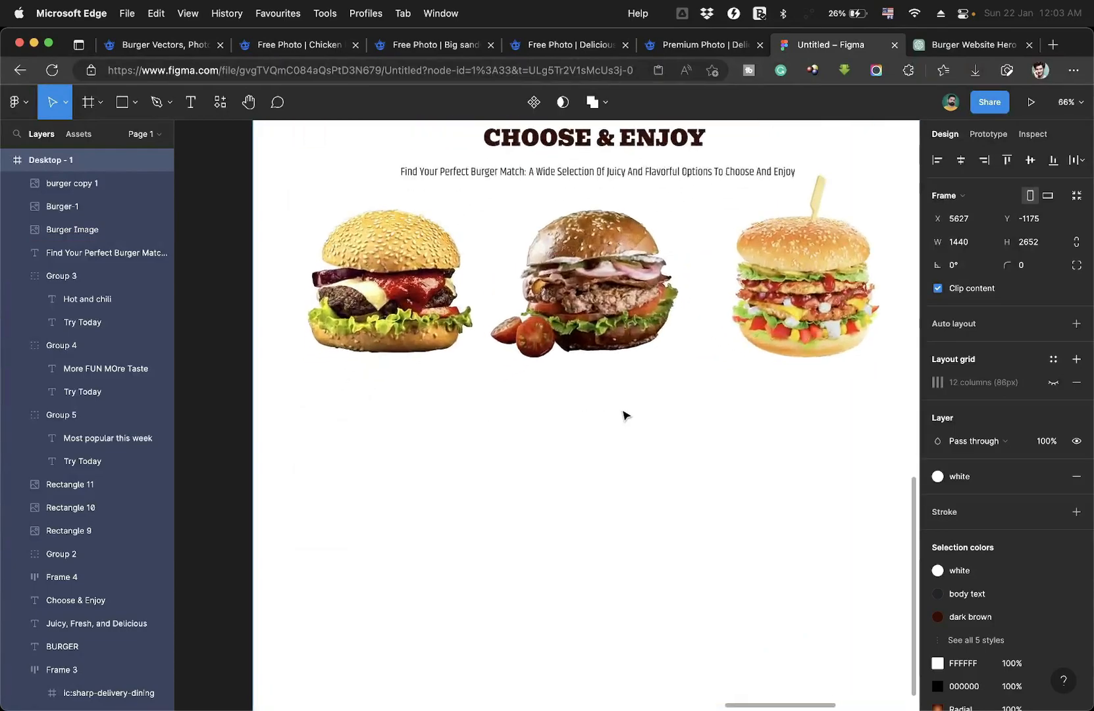
{"action": "scroll", "coordinate": [624, 414], "scroll_direction": "up", "scroll_amount": 2}
{"action": "left_click", "coordinate": [133, 105]}
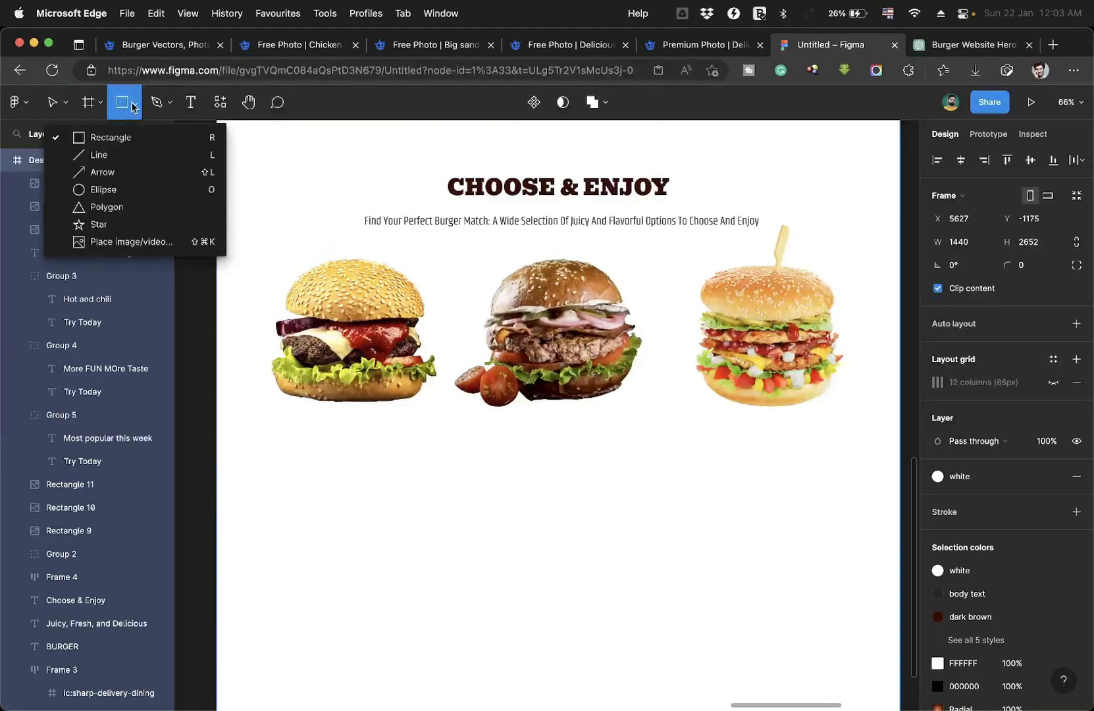
{"action": "left_click", "coordinate": [102, 189]}
{"action": "left_click_drag", "start_coordinate": [281, 413], "coordinate": [420, 426]}
Give the shadow ellipse a radial gradient fill with a near-black centre stop.
{"action": "left_click", "coordinate": [937, 475]}
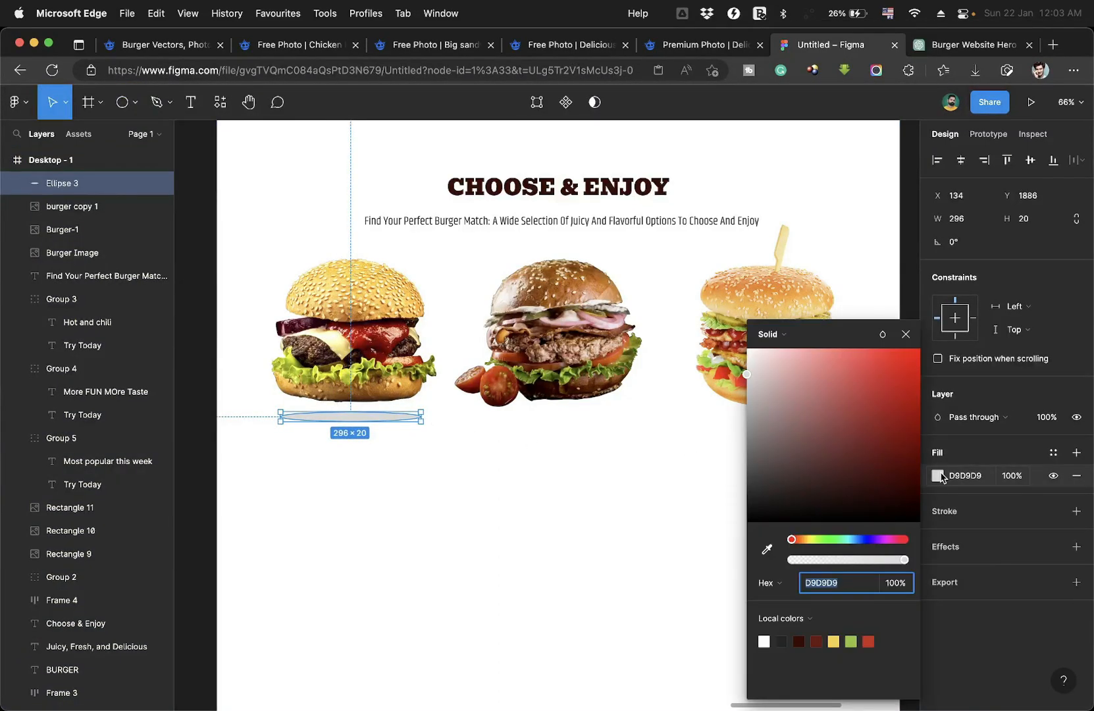
{"action": "left_click", "coordinate": [770, 335]}
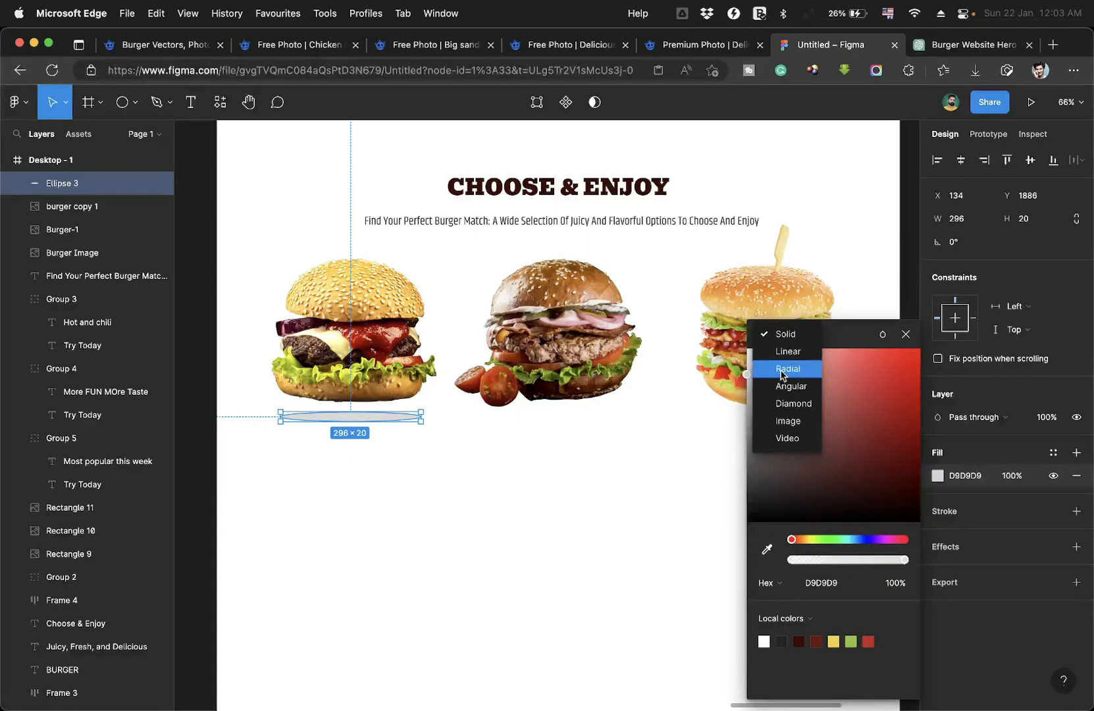
{"action": "left_click", "coordinate": [783, 369]}
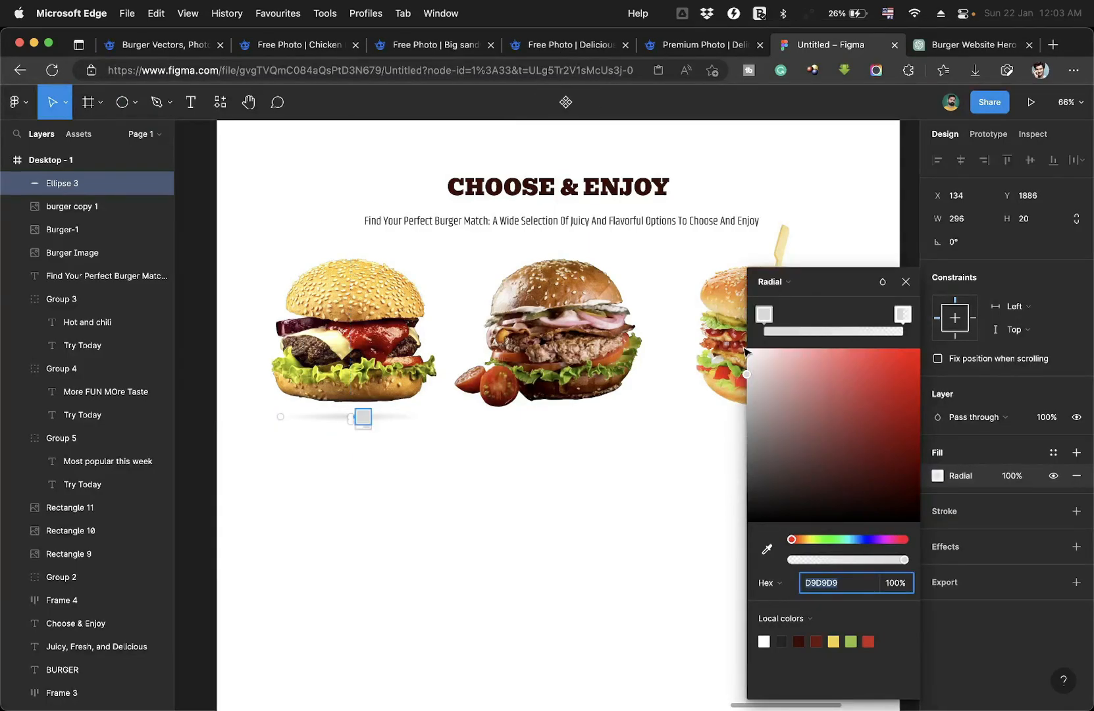
{"action": "left_click", "coordinate": [764, 314]}
{"action": "left_click_drag", "start_coordinate": [801, 429], "coordinate": [783, 504]}
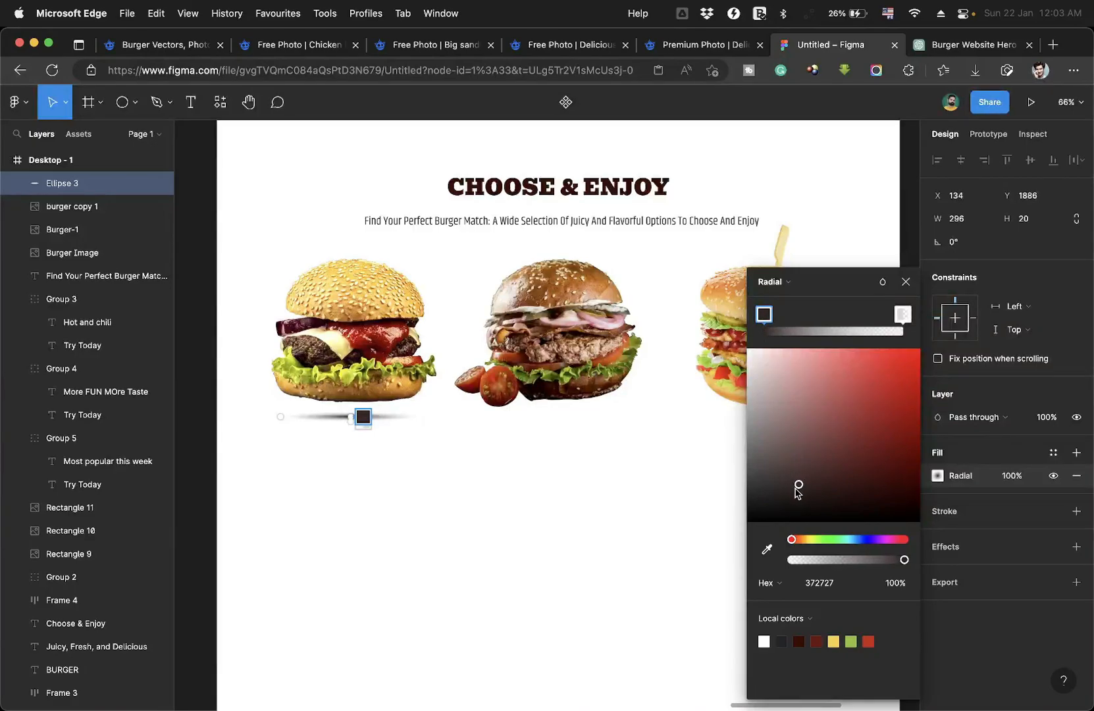
{"action": "left_click", "coordinate": [447, 471]}
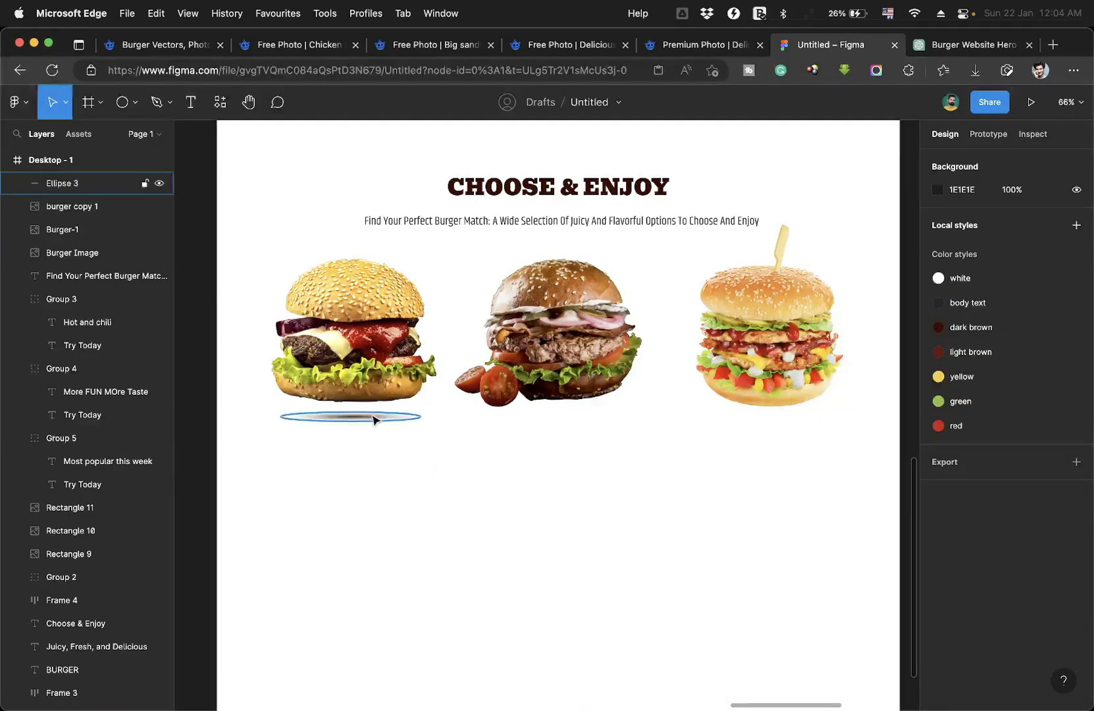
Tuck the shadow ellipse against the left burger's base and place duplicates under the middle and right burgers.
{"action": "scroll", "coordinate": [374, 417], "scroll_direction": "up", "scroll_amount": 5, "text": "ctrl"}
{"action": "left_click_drag", "start_coordinate": [373, 417], "coordinate": [676, 406]}
{"action": "scroll", "coordinate": [677, 408], "scroll_direction": "down", "scroll_amount": 5, "text": "ctrl"}
{"action": "left_click_drag", "start_coordinate": [587, 414], "coordinate": [762, 415], "text": "alt"}
{"action": "left_click", "coordinate": [643, 481]}
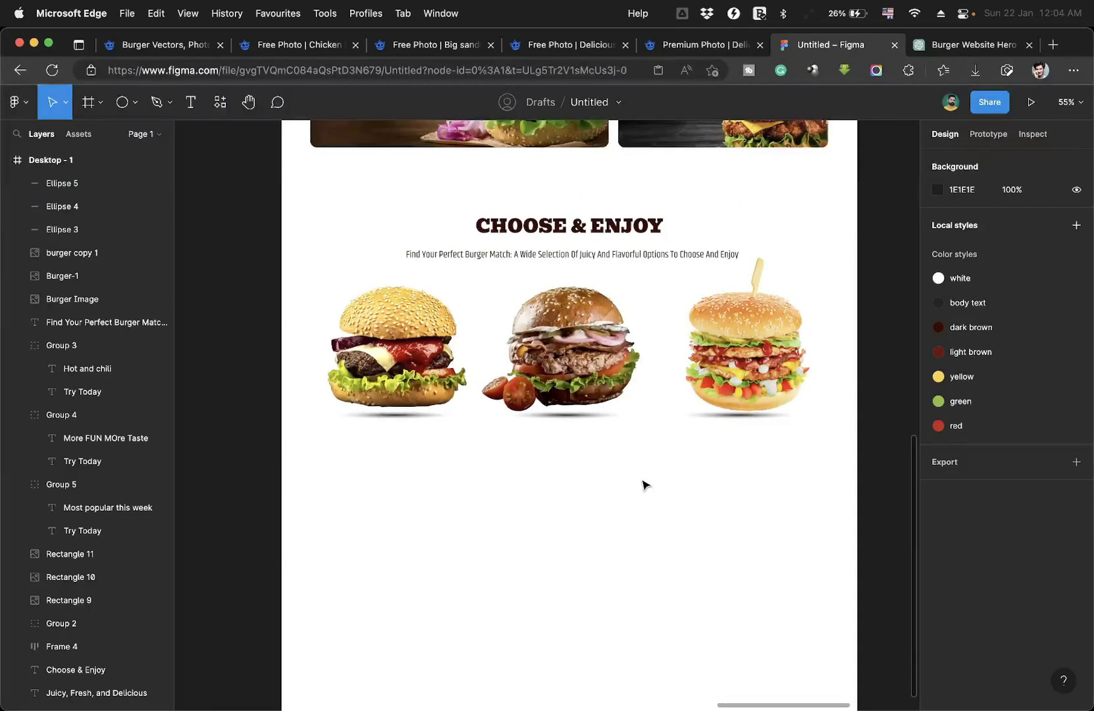
Duplicate the section tagline, change the copy to "Chicken Burger" and centre it beneath the left burger.
{"action": "left_click_drag", "start_coordinate": [571, 254], "coordinate": [494, 436], "text": "alt"}
{"action": "double_click", "coordinate": [494, 436]}
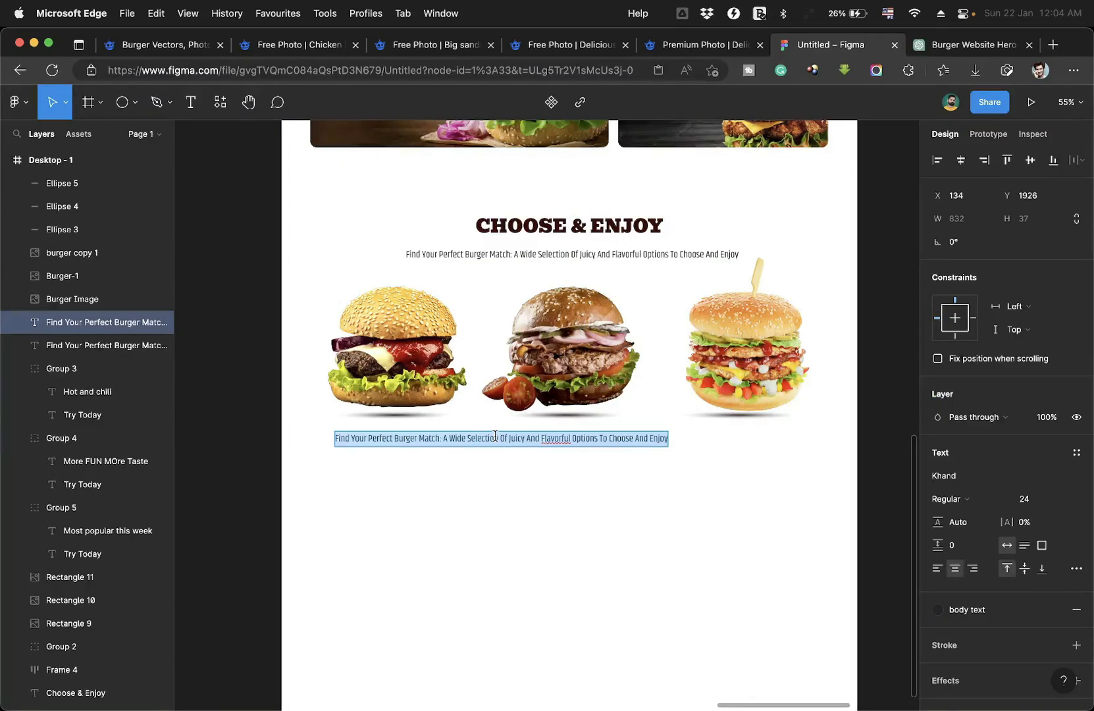
{"action": "type", "text": "Chicken Burger"}
{"action": "key", "text": "Escape"}
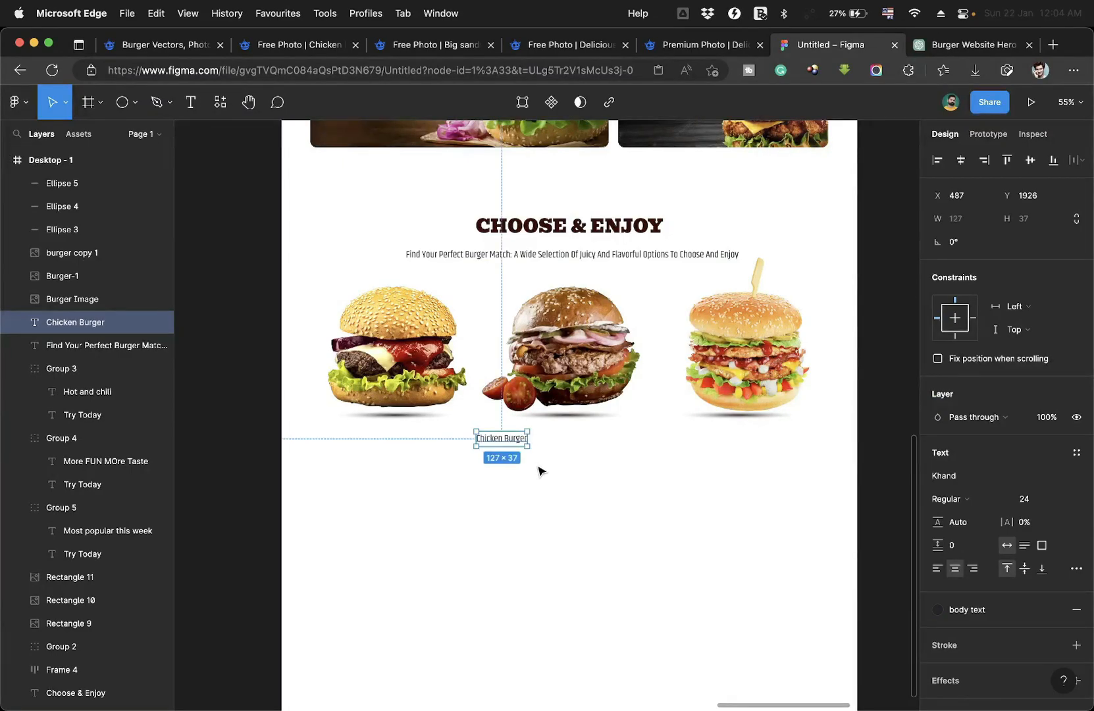
{"action": "left_click_drag", "start_coordinate": [493, 439], "coordinate": [385, 439]}
Set the Chicken Burger title to 32 Bold and move it up to Y 1918, closer to the burger's shadow.
{"action": "left_click", "coordinate": [1033, 505]}
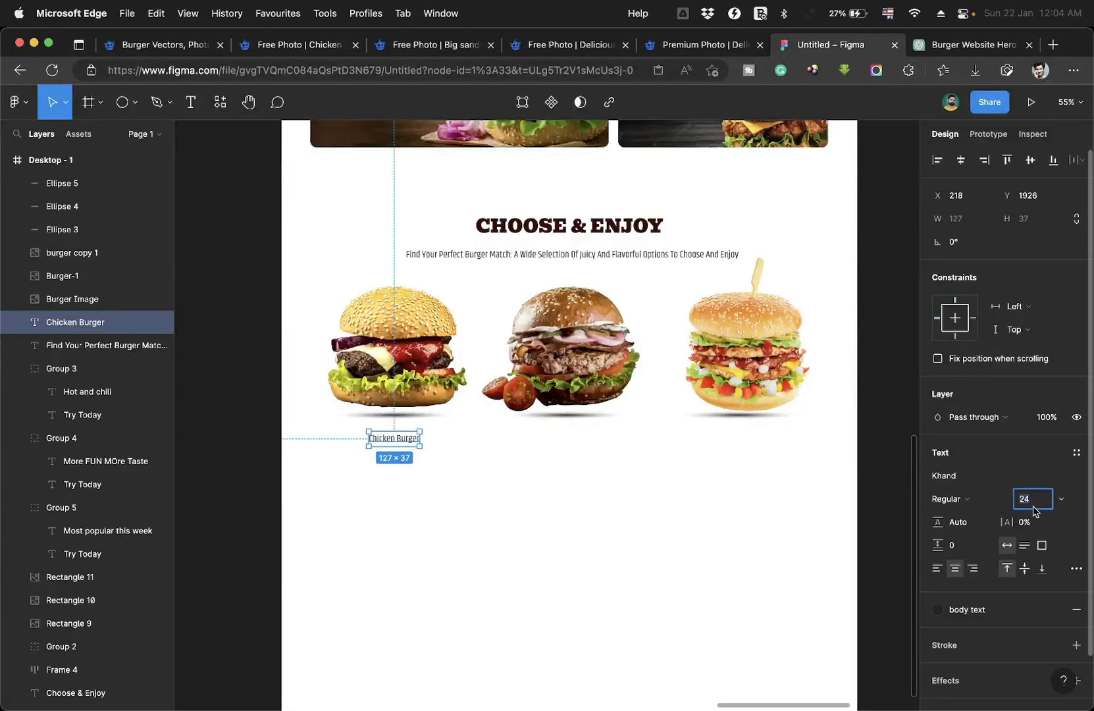
{"action": "type", "text": "34"}
{"action": "key", "text": "Return"}
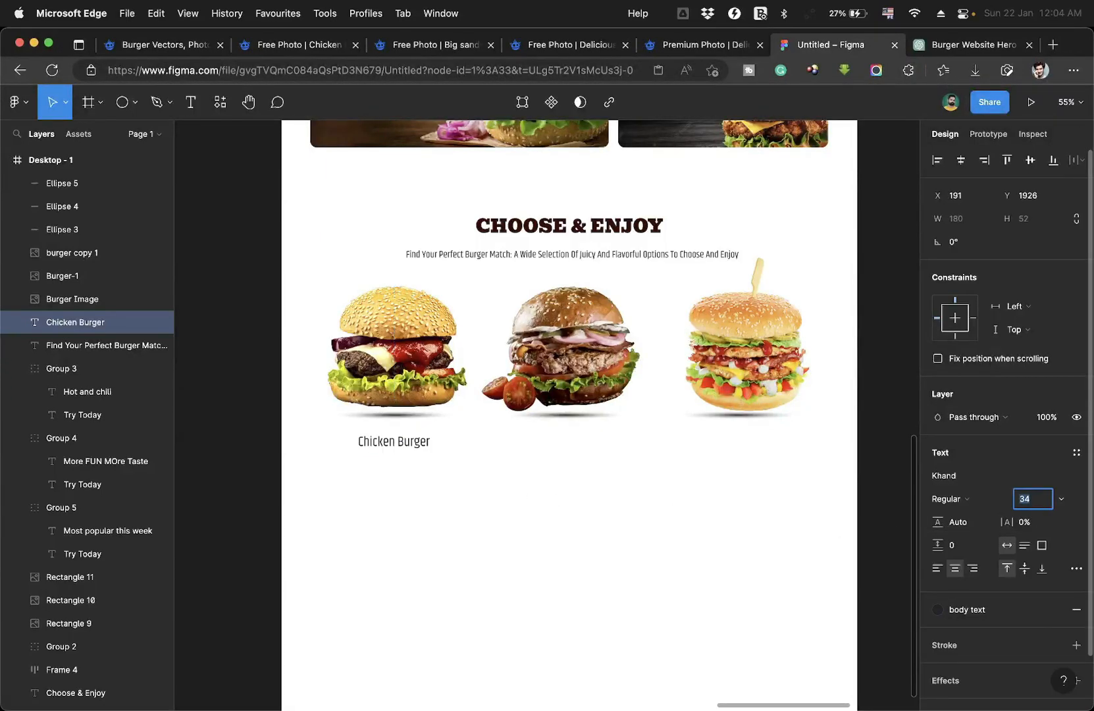
{"action": "key", "text": "Down"}
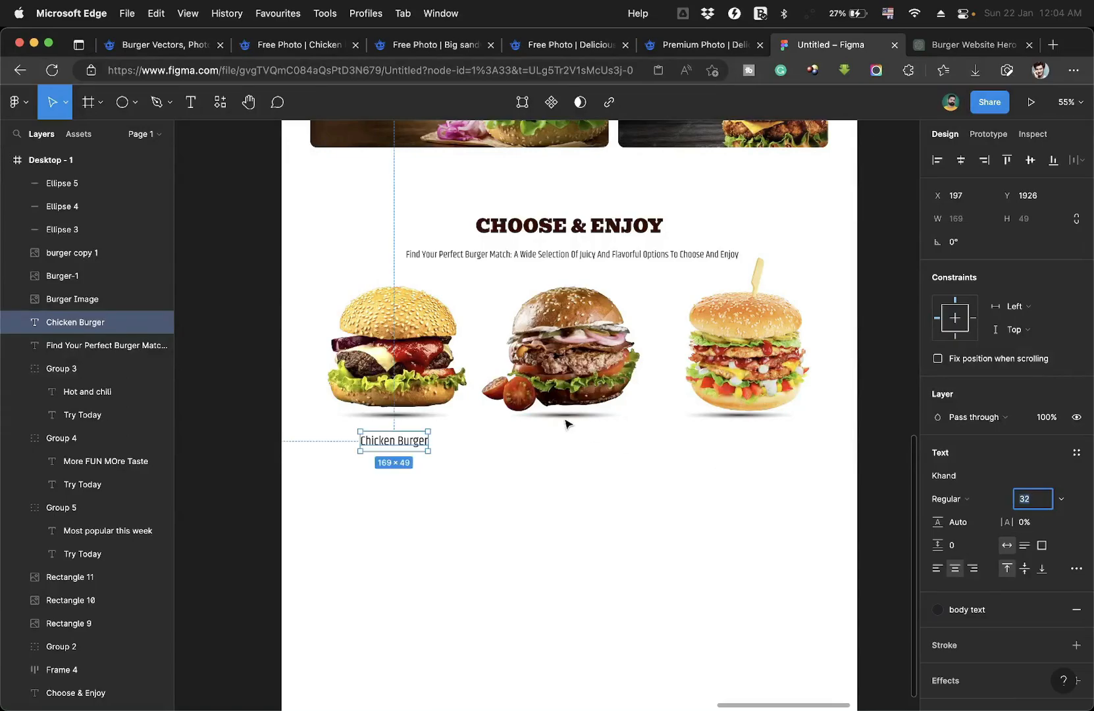
{"action": "left_click", "coordinate": [972, 509]}
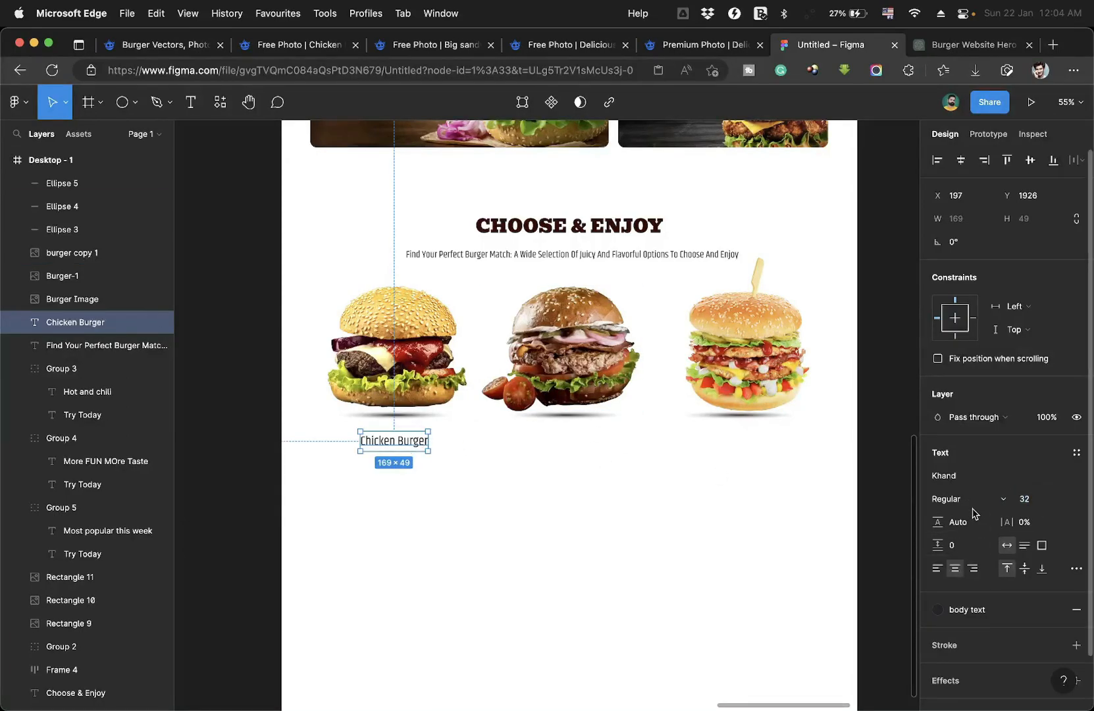
{"action": "left_click", "coordinate": [972, 513]}
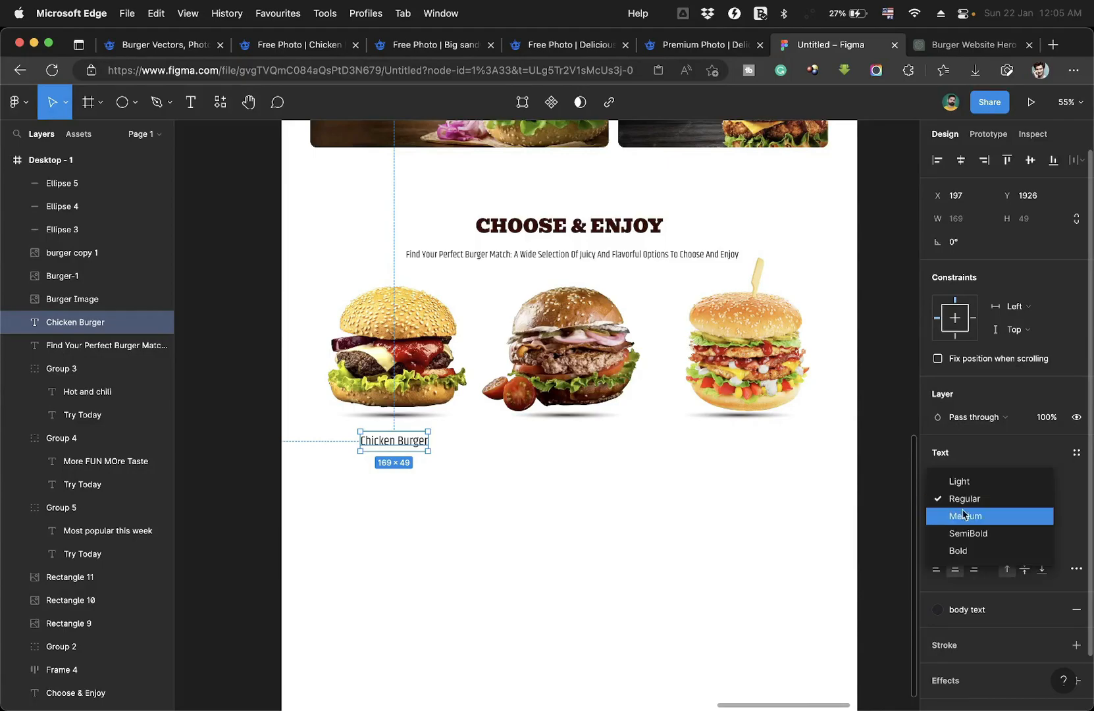
{"action": "left_click", "coordinate": [961, 549]}
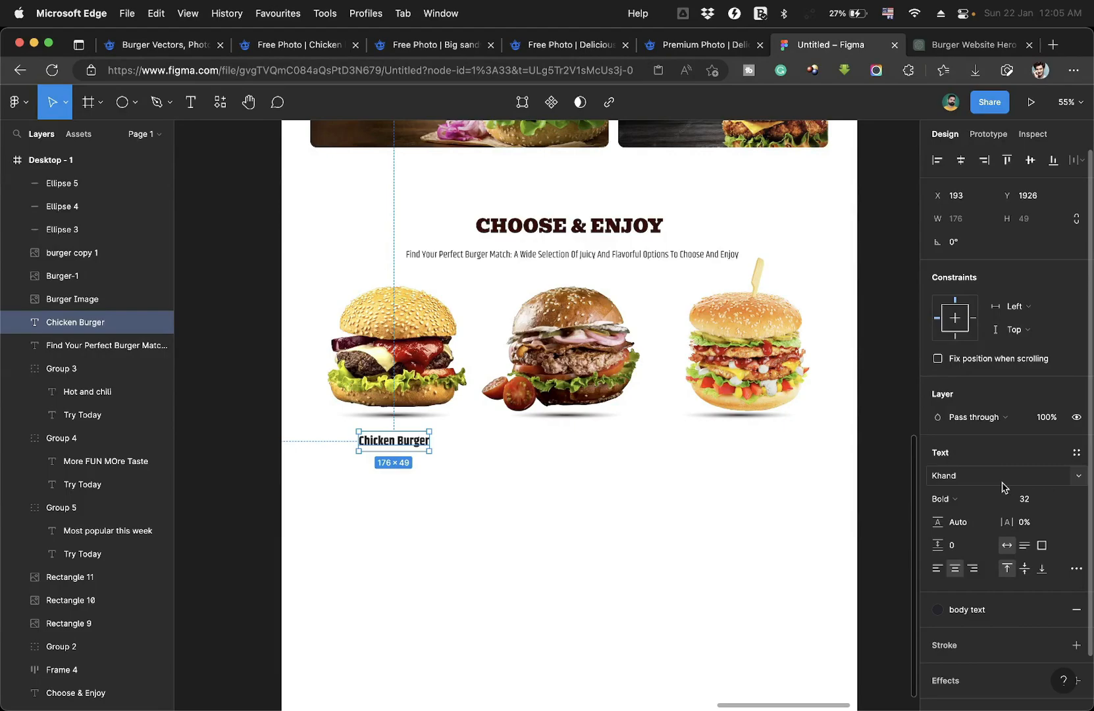
{"action": "scroll", "coordinate": [483, 476], "scroll_direction": "up", "scroll_amount": 5}
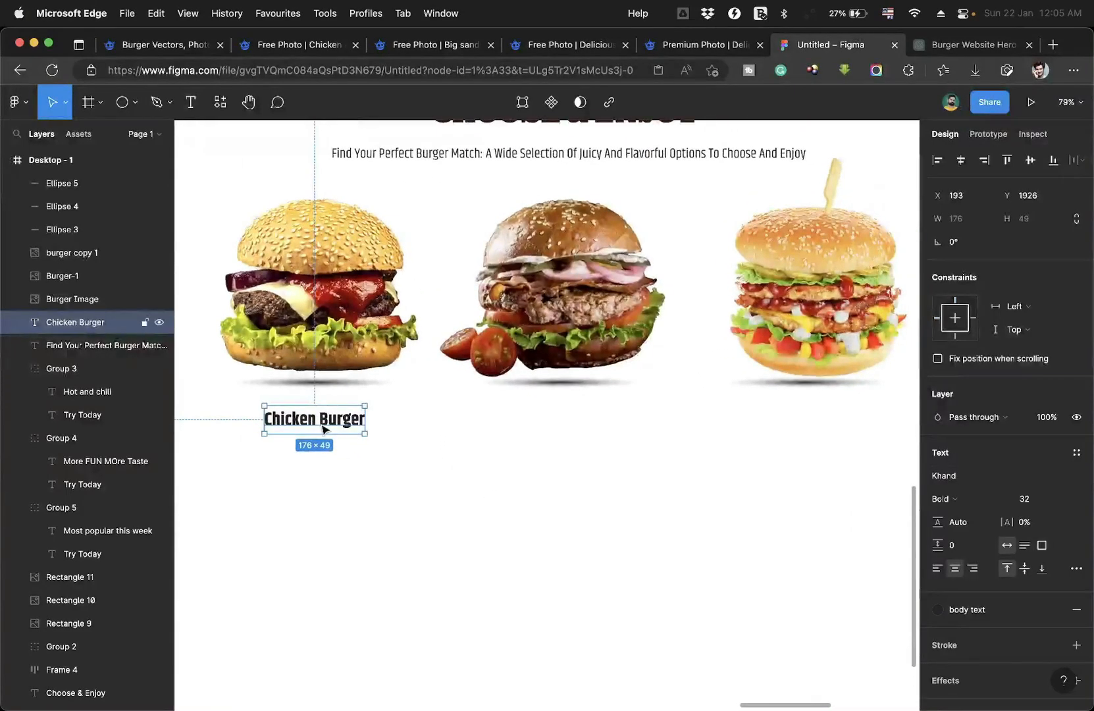
{"action": "left_click_drag", "start_coordinate": [323, 425], "coordinate": [325, 421]}
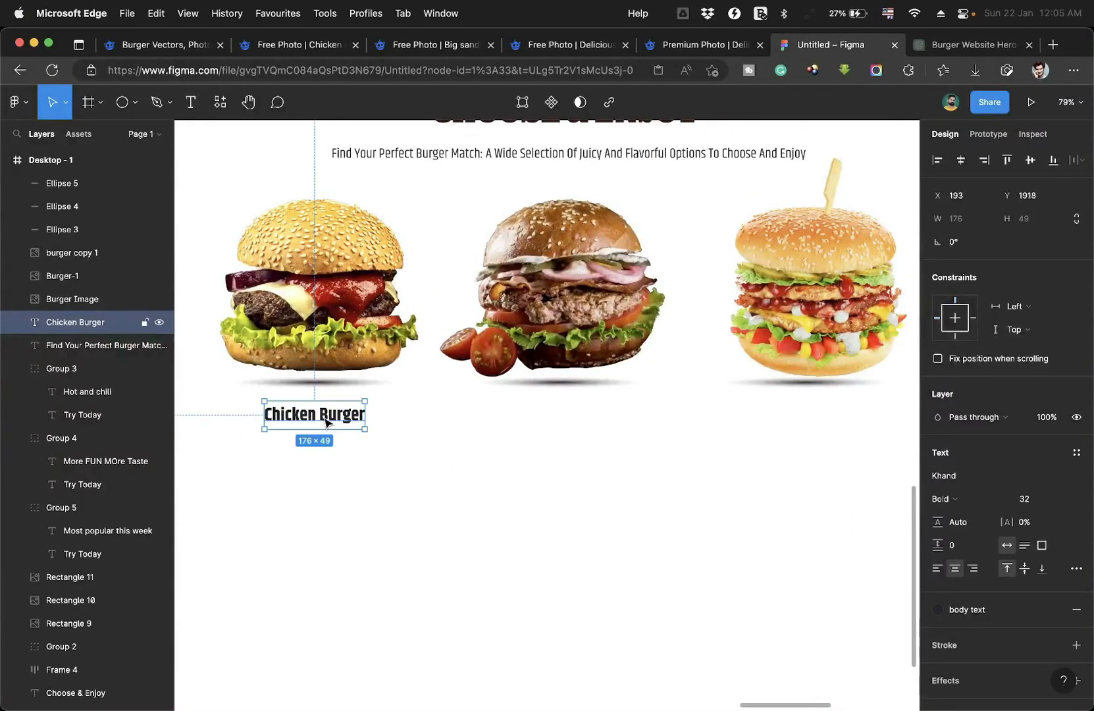
{"action": "scroll", "coordinate": [394, 421], "scroll_direction": "down", "scroll_amount": 3}
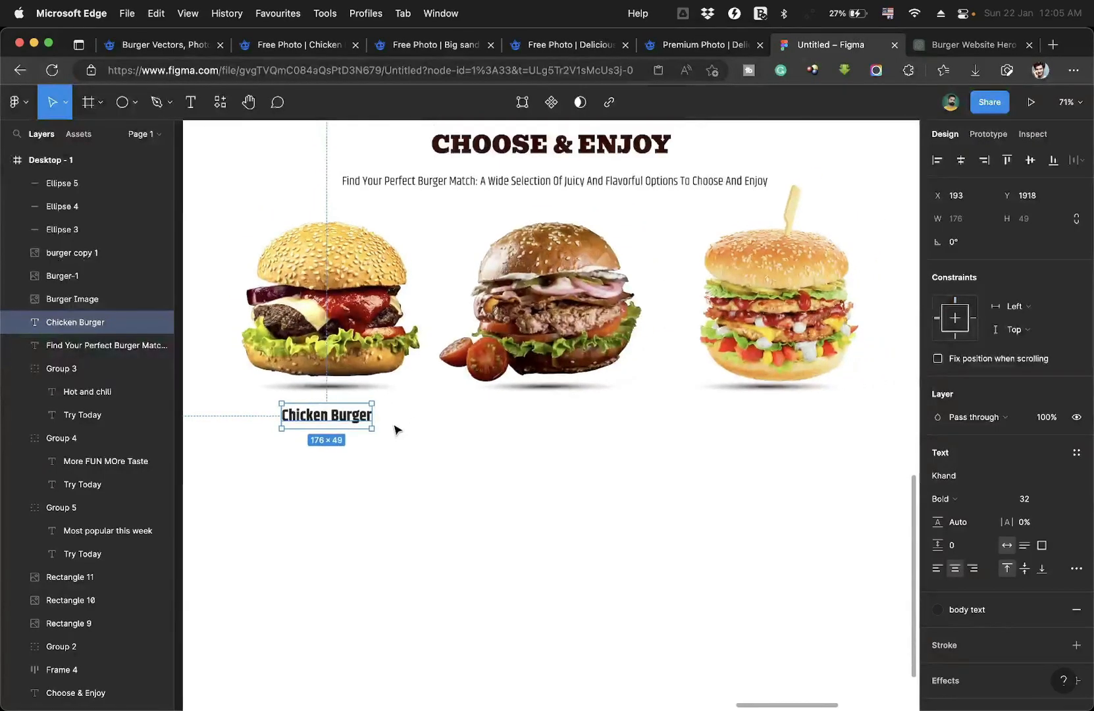
Place a copy of the tagline beneath the Chicken Burger title, wrapped in a text box about 294 × 133 and centred under it.
{"action": "left_click_drag", "start_coordinate": [501, 193], "coordinate": [403, 456]}
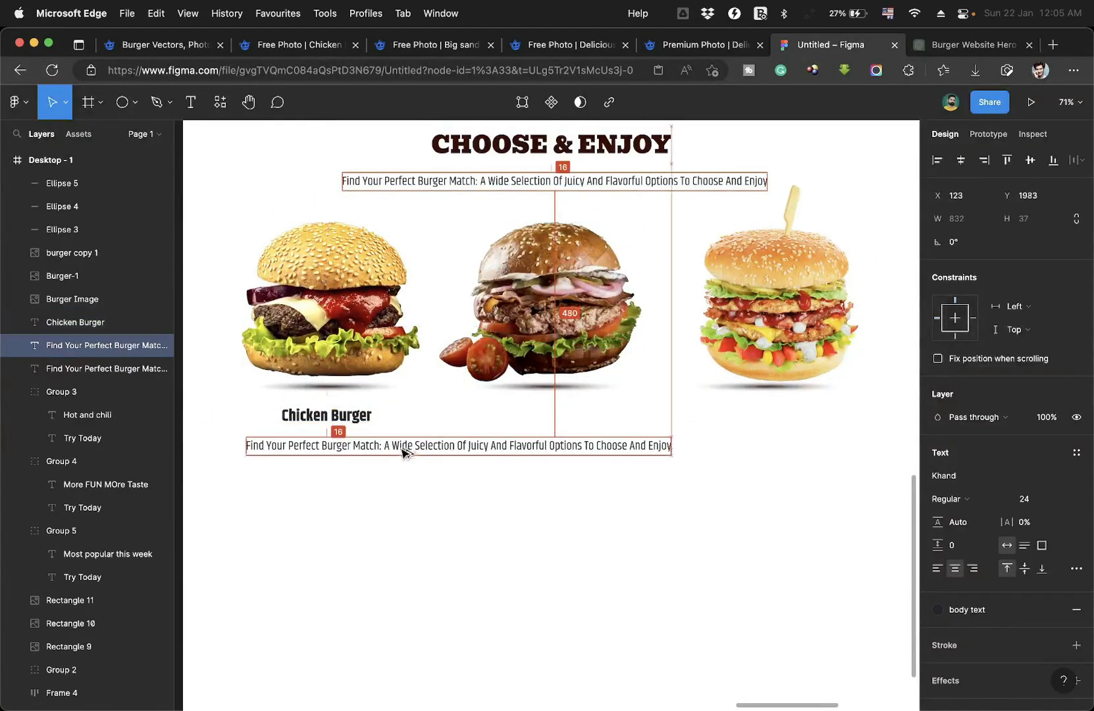
{"action": "left_click_drag", "start_coordinate": [670, 457], "coordinate": [395, 509]}
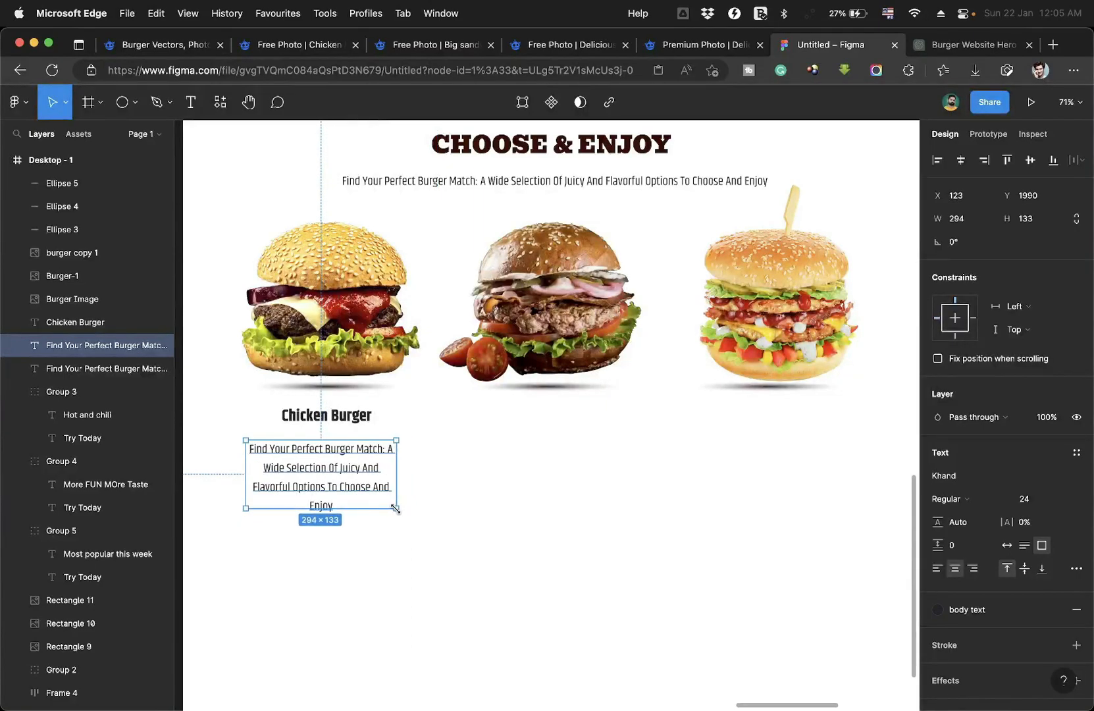
{"action": "left_click_drag", "start_coordinate": [345, 478], "coordinate": [350, 473]}
Nudge the description text to Y 1983, close beneath the Chicken Burger title.
{"action": "key", "text": "alt"}
{"action": "key", "text": "Left"}
{"action": "key", "text": "Right"}
{"action": "key", "text": "shift+Down"}
{"action": "key", "text": "shift+Down"}
{"action": "key", "text": "Down"}
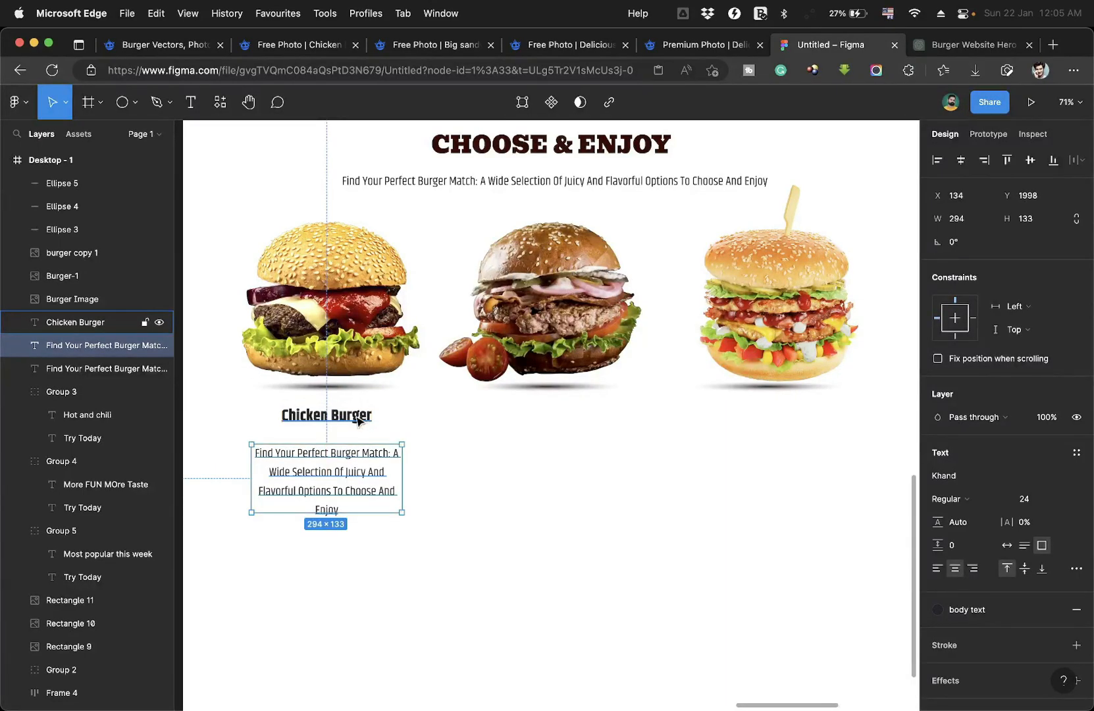
{"action": "key", "text": "Up"}
{"action": "key", "text": "Up"}
{"action": "key", "text": "Up"}
{"action": "key", "text": "Up"}
{"action": "key", "text": "Up"}
{"action": "key", "text": "Up"}
{"action": "key", "text": "Up"}
{"action": "key", "text": "shift+Up"}
{"action": "key", "text": "Down"}
{"action": "key", "text": "Down"}
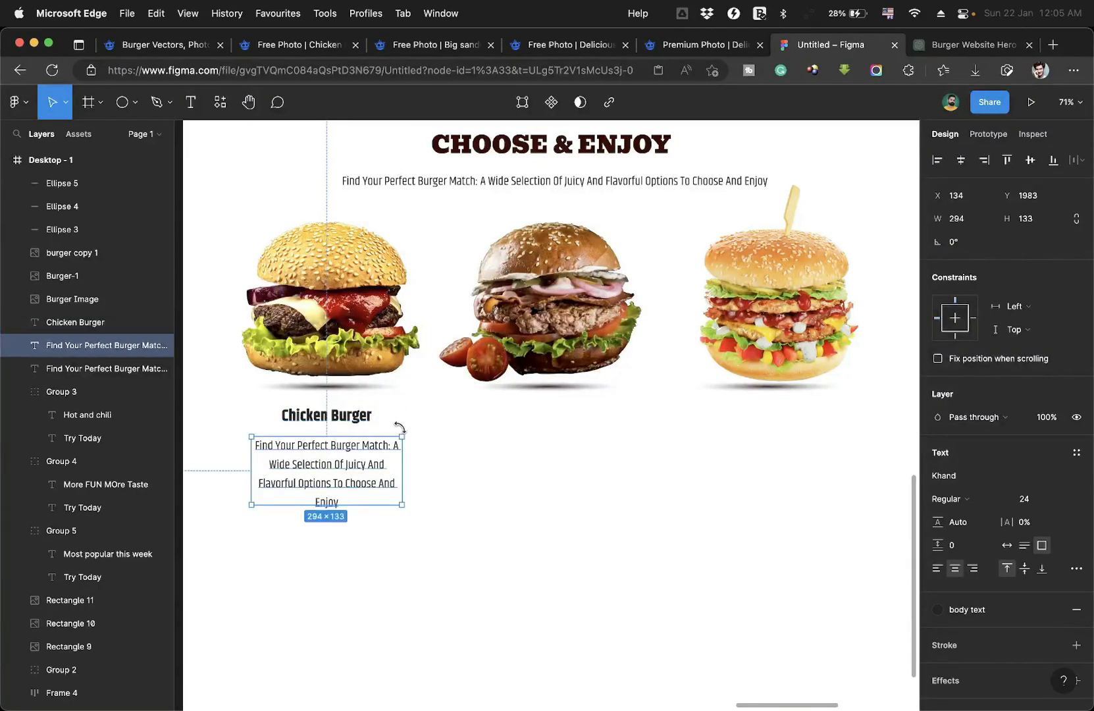
{"action": "left_click", "coordinate": [476, 471]}
Copy the Chicken Burger title text, switch to ChatGPT and submit the prompt "Chicken Burger ingredients".
{"action": "scroll", "coordinate": [360, 472], "scroll_direction": "left", "scroll_amount": 2}
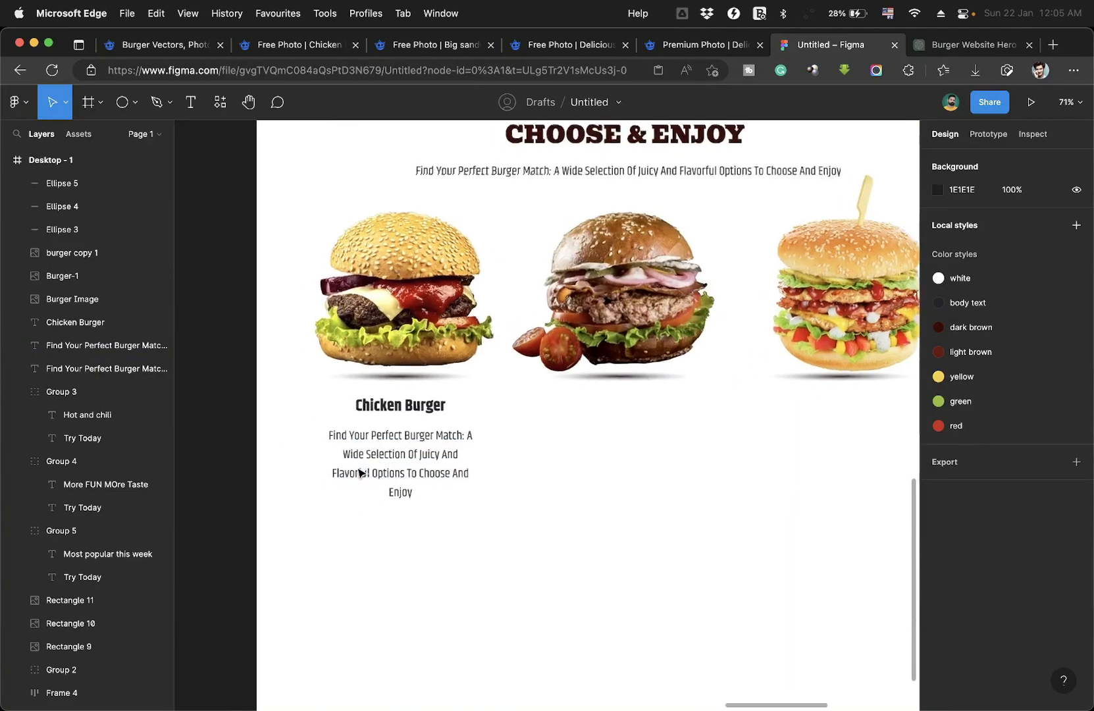
{"action": "double_click", "coordinate": [405, 407]}
{"action": "key", "text": "super+c"}
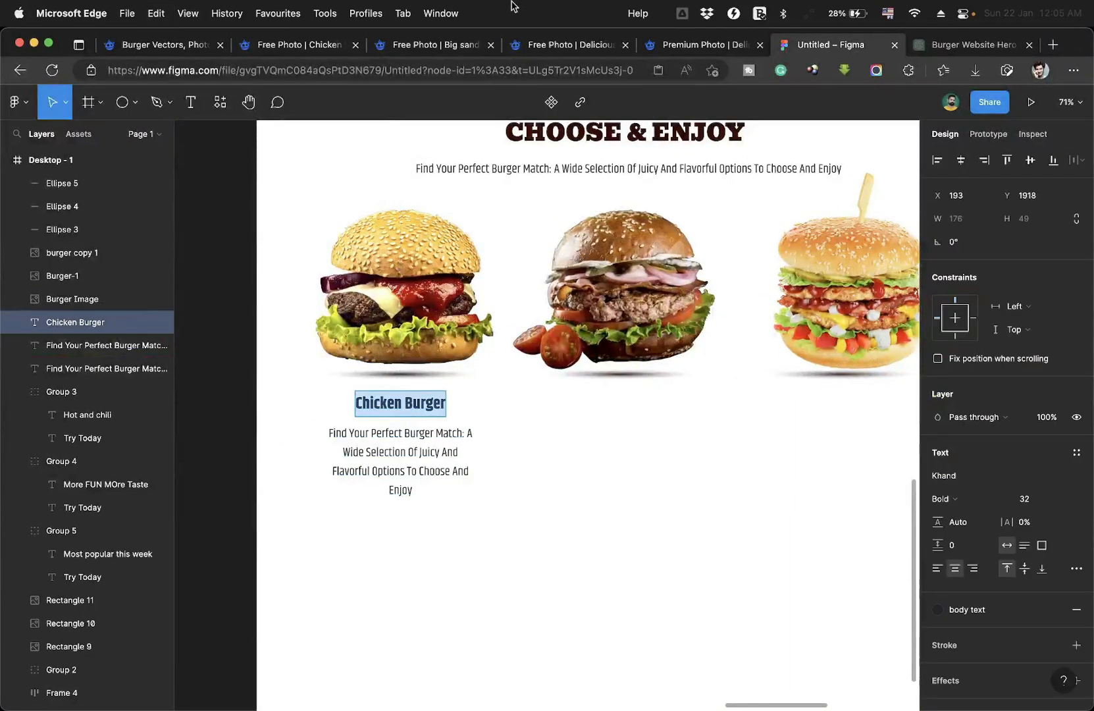
{"action": "left_click", "coordinate": [948, 43]}
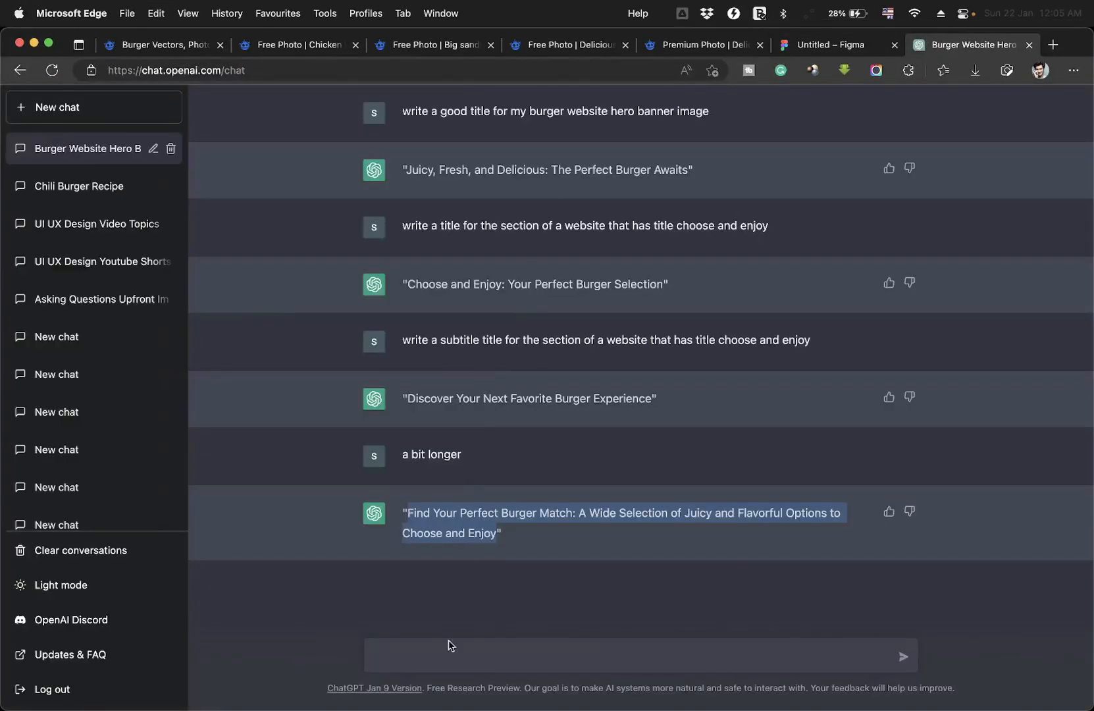
{"action": "left_click", "coordinate": [436, 662]}
{"action": "key", "text": "super+v"}
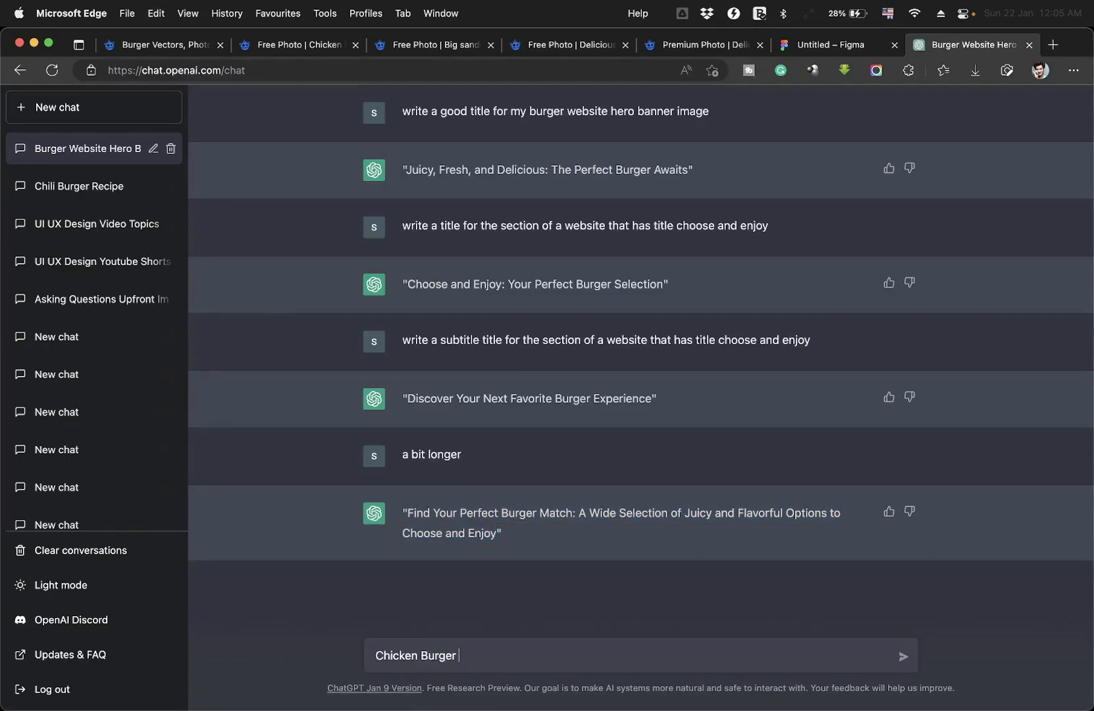
{"action": "type", "text": "ingredients"}
{"action": "key", "text": "Return"}
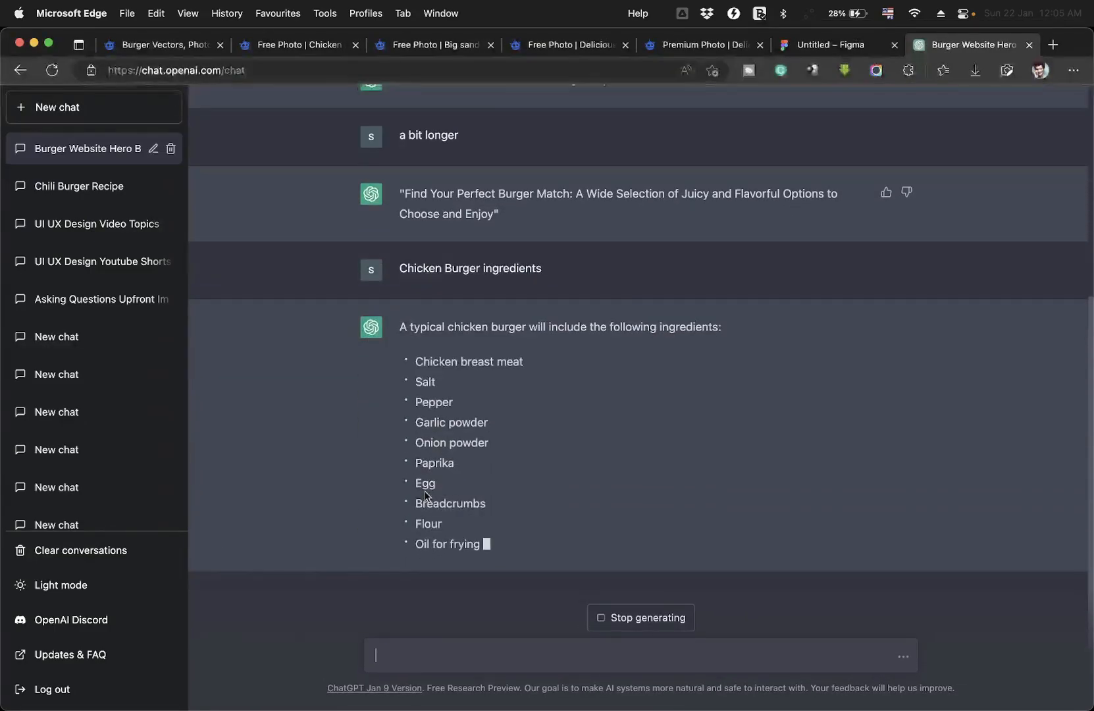
Copy the full ingredient list from the ChatGPT answer and paste it over the description text under Chicken Burger in Figma.
{"action": "left_click_drag", "start_coordinate": [465, 414], "coordinate": [517, 456]}
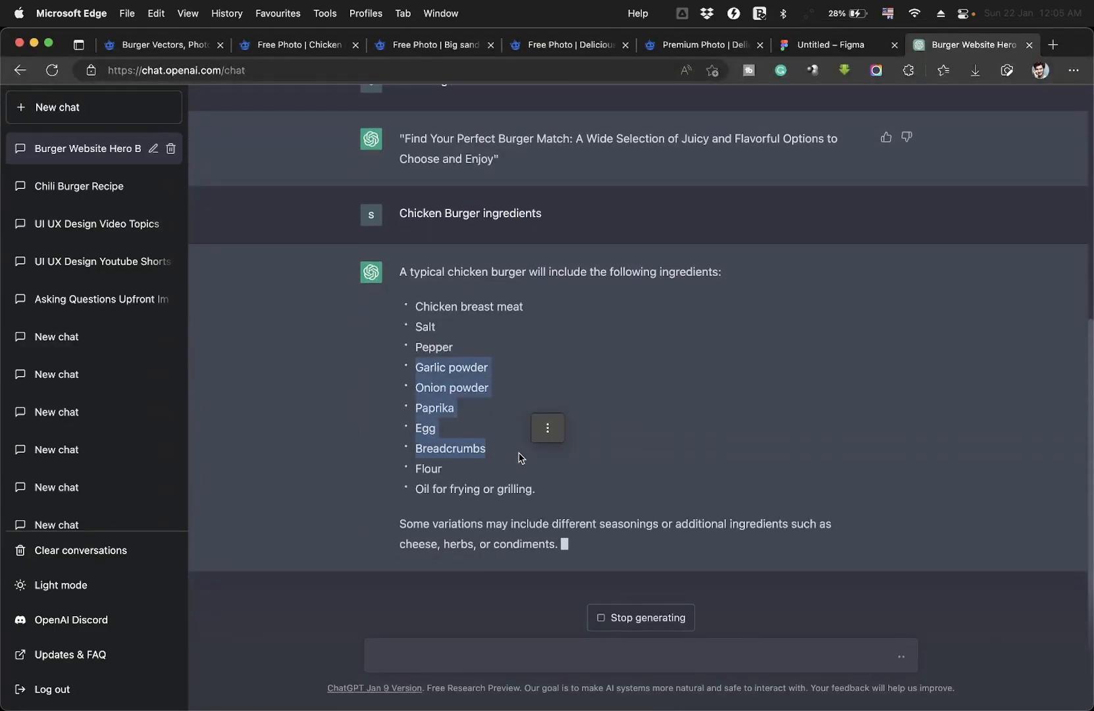
{"action": "left_click", "coordinate": [417, 324]}
{"action": "left_click_drag", "start_coordinate": [417, 304], "coordinate": [541, 491]}
{"action": "key", "text": "super+c"}
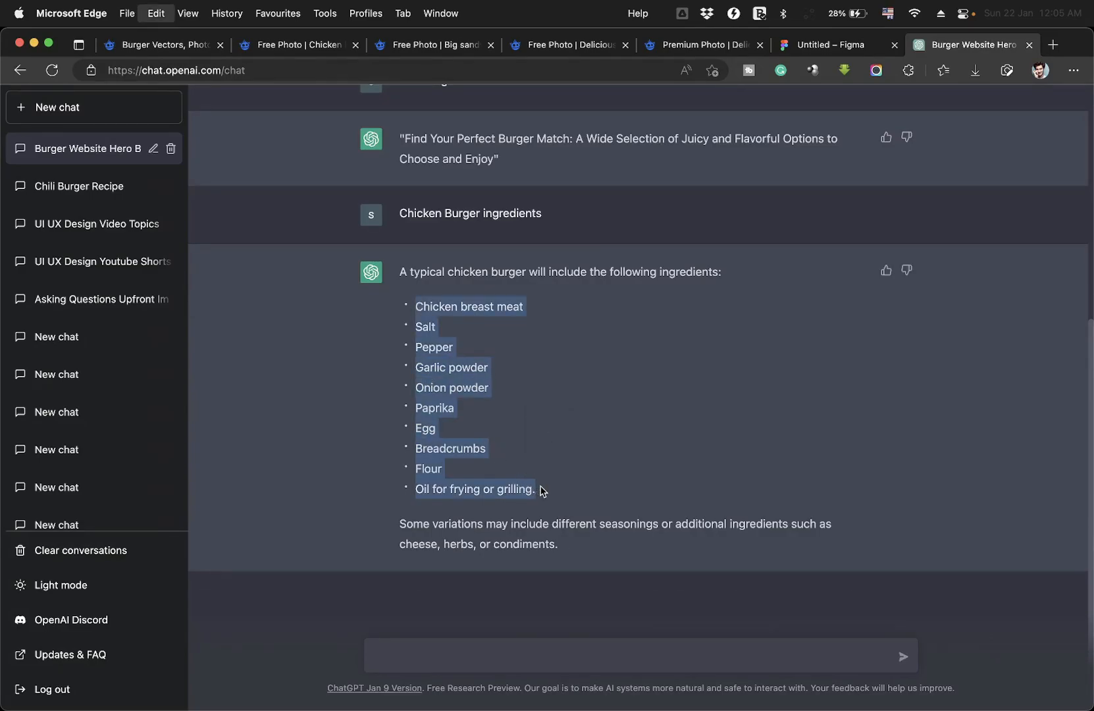
{"action": "left_click", "coordinate": [827, 45]}
{"action": "double_click", "coordinate": [370, 488]}
{"action": "key", "text": "super+a"}
{"action": "key", "text": "super+v"}
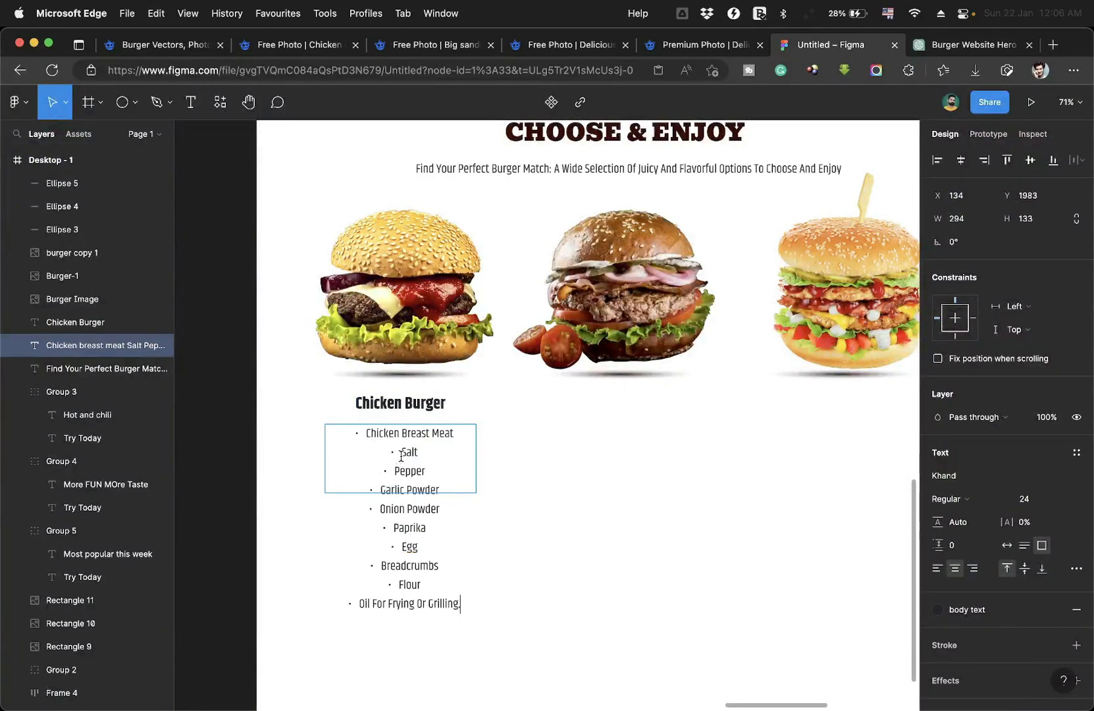
Merge the bulleted ingredients into one comma-separated paragraph and fit its text box to 294 × 150.
{"action": "key", "text": "BackSpace"}
{"action": "type", "text": ","}
{"action": "key", "text": "BackSpace"}
{"action": "key", "text": "BackSpace"}
{"action": "type", "text": ","}
{"action": "key", "text": "BackSpace"}
{"action": "key", "text": "BackSpace"}
{"action": "type", "text": ","}
{"action": "scroll", "coordinate": [359, 559], "scroll_direction": "up", "scroll_amount": 1}
{"action": "left_click_drag", "start_coordinate": [359, 492], "coordinate": [402, 500]}
{"action": "double_click", "coordinate": [398, 508]}
{"action": "key", "text": "BackSpace"}
{"action": "key", "text": "BackSpace"}
{"action": "type", "text": ","}
{"action": "key", "text": "BackSpace"}
{"action": "key", "text": "BackSpace"}
{"action": "type", "text": ","}
{"action": "left_click", "coordinate": [354, 430]}
{"action": "key", "text": "BackSpace"}
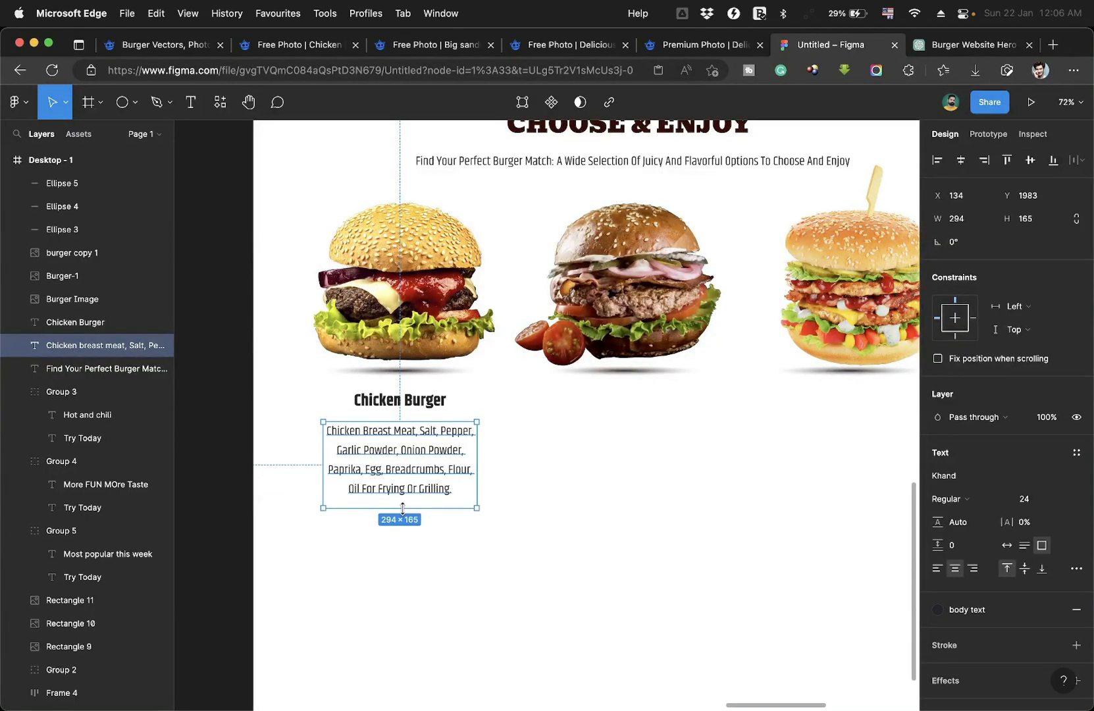
{"action": "left_click", "coordinate": [445, 547]}
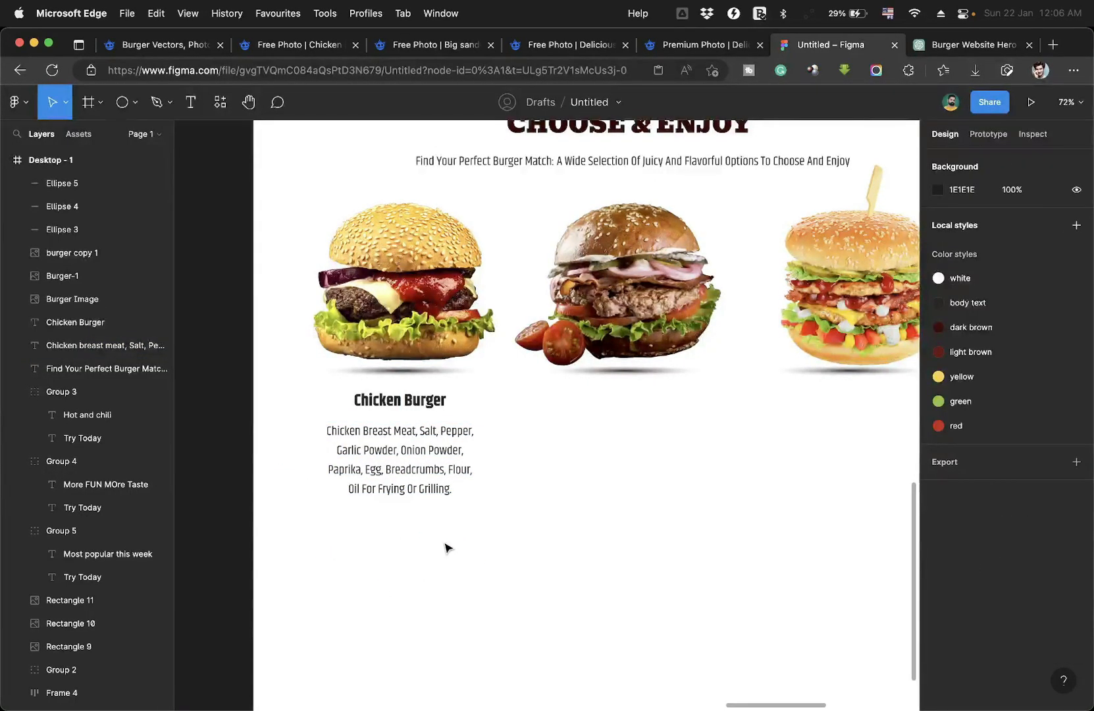
{"action": "scroll", "coordinate": [446, 547], "scroll_direction": "right", "scroll_amount": 2}
{"action": "scroll", "coordinate": [447, 548], "scroll_direction": "left", "scroll_amount": 1}
{"action": "left_click", "coordinate": [376, 481]}
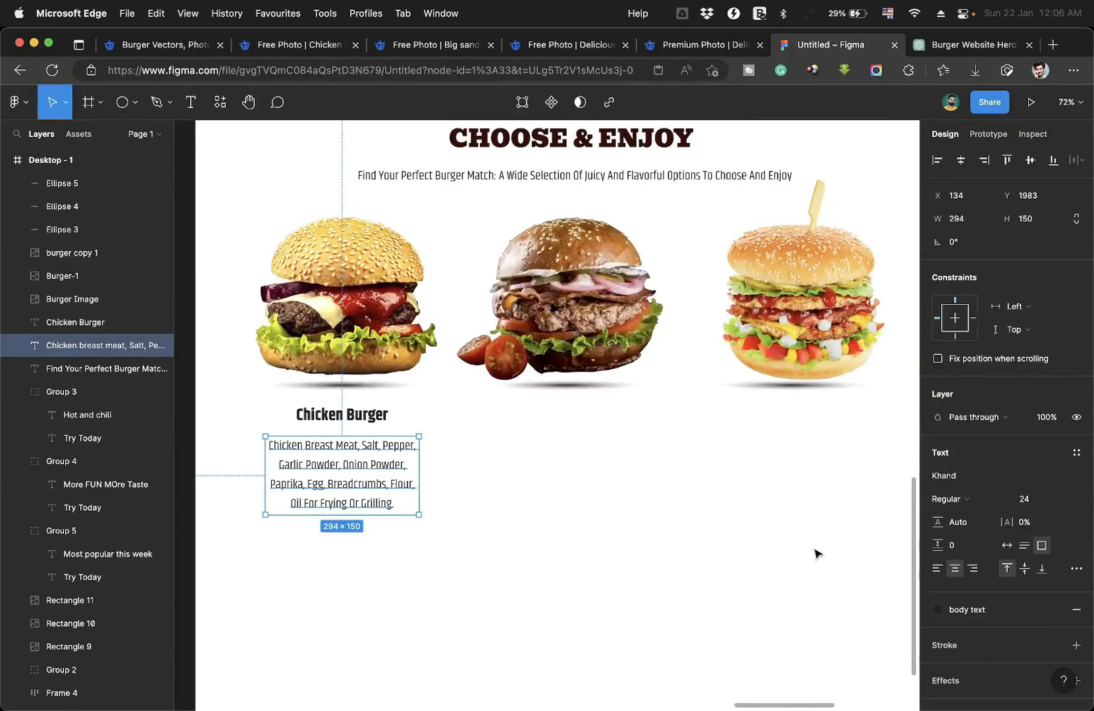
{"action": "left_click", "coordinate": [486, 502]}
Place a copy of the hero banner's Order Now! button centred beneath the Chicken Burger ingredients.
{"action": "scroll", "coordinate": [524, 500], "scroll_direction": "down", "scroll_amount": 5}
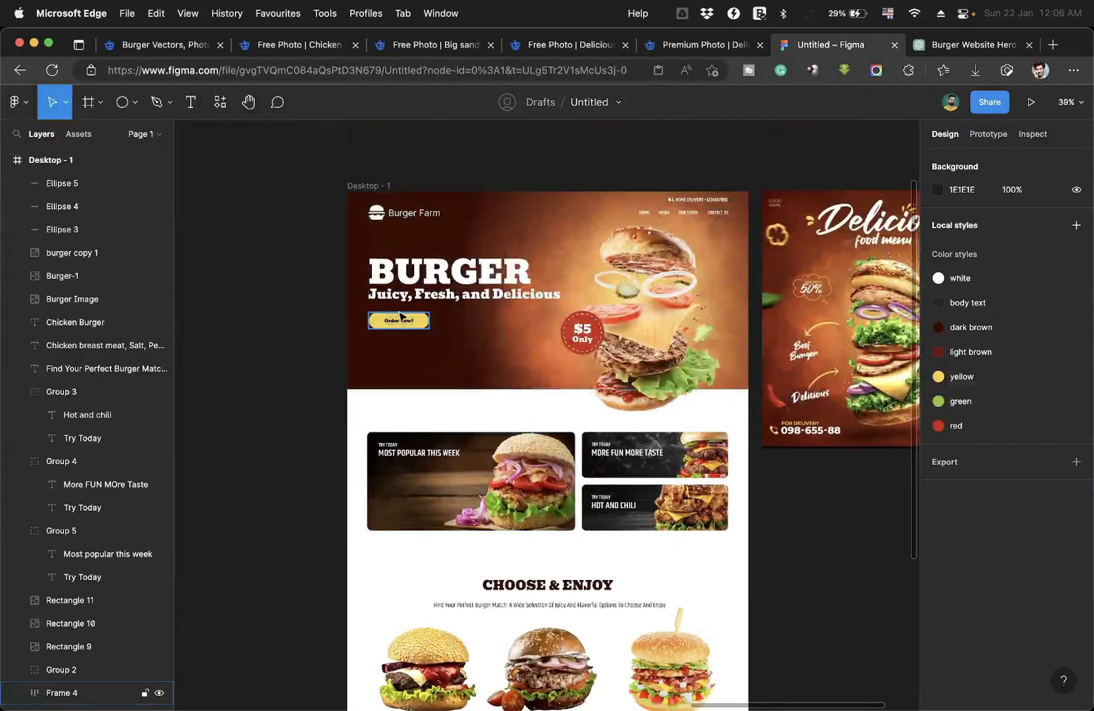
{"action": "left_click_drag", "start_coordinate": [404, 320], "coordinate": [440, 639]}
{"action": "scroll", "coordinate": [423, 630], "scroll_direction": "up", "scroll_amount": 5}
{"action": "scroll", "coordinate": [435, 639], "scroll_direction": "down", "scroll_amount": 2}
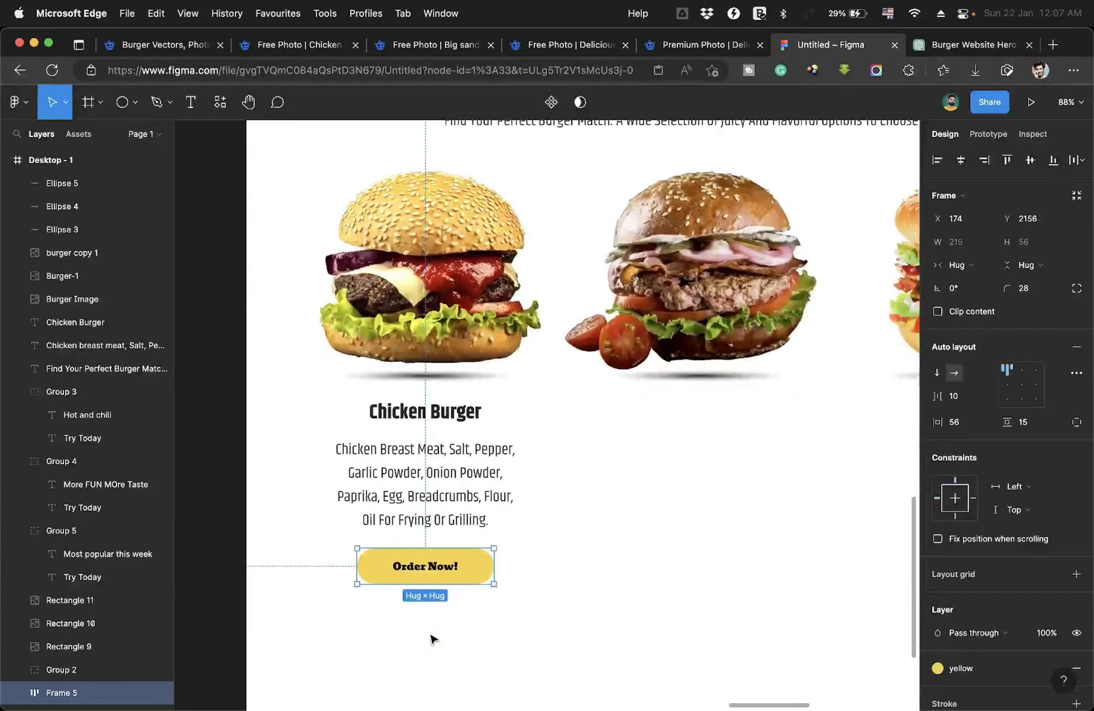
{"action": "left_click", "coordinate": [554, 577]}
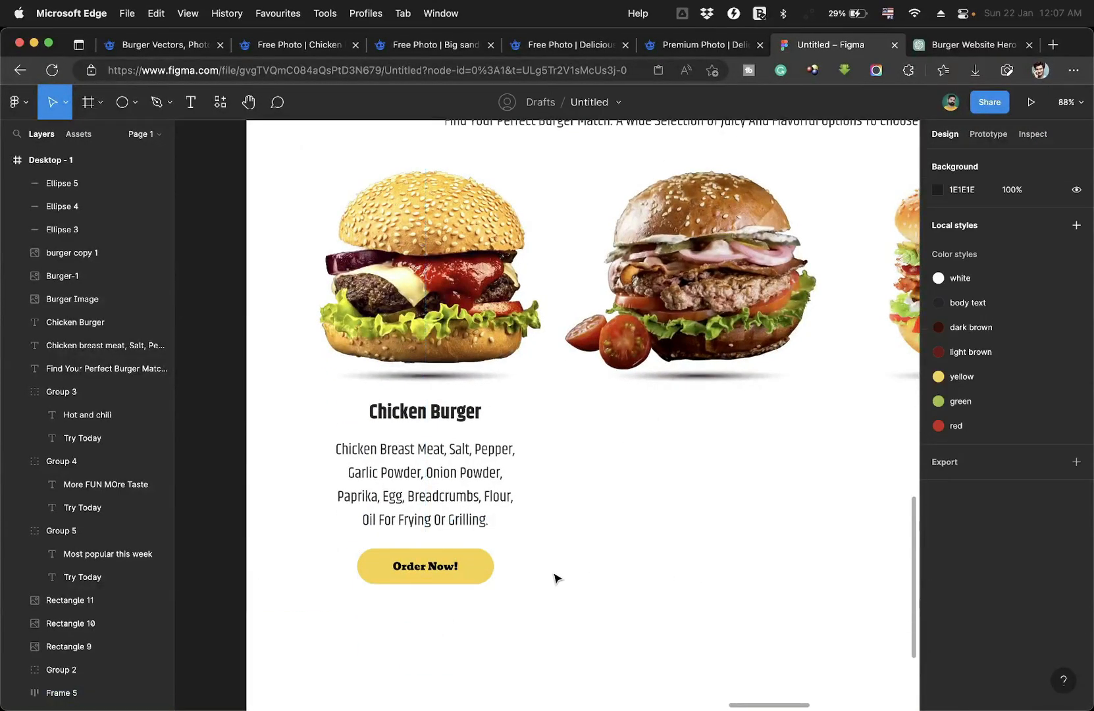
Apply the red colour style to the copied Order Now! button's fill and the white style to its label.
{"action": "left_click", "coordinate": [481, 574]}
{"action": "scroll", "coordinate": [942, 578], "scroll_direction": "down", "scroll_amount": 5}
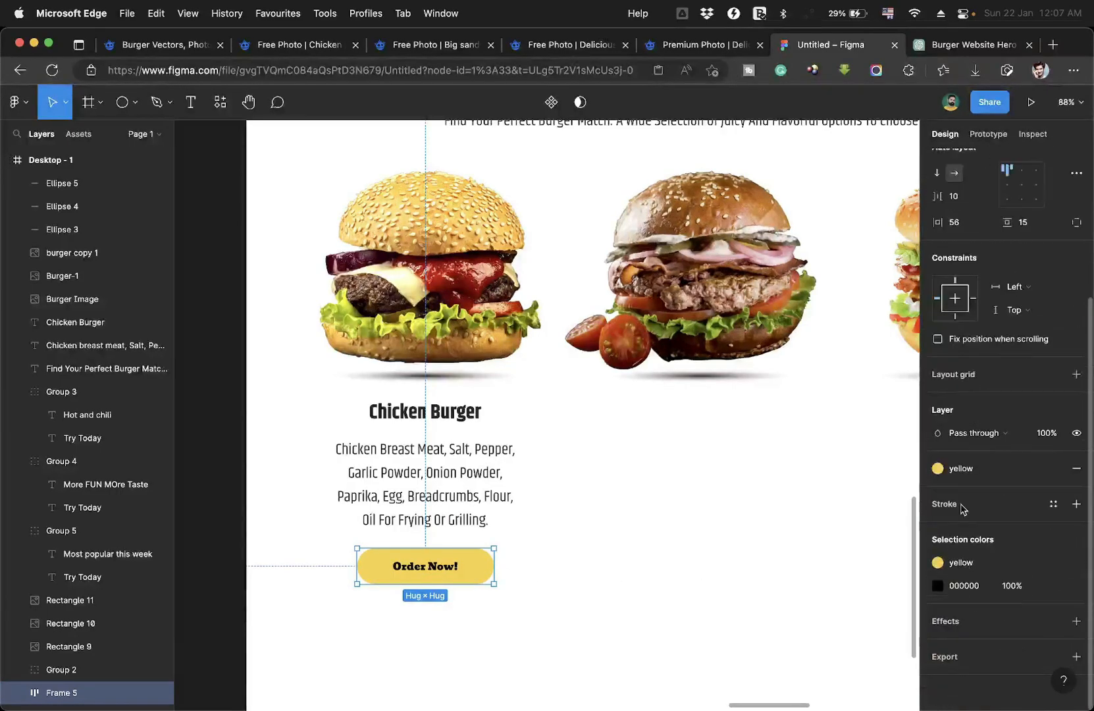
{"action": "left_click", "coordinate": [965, 467]}
{"action": "left_click", "coordinate": [948, 578]}
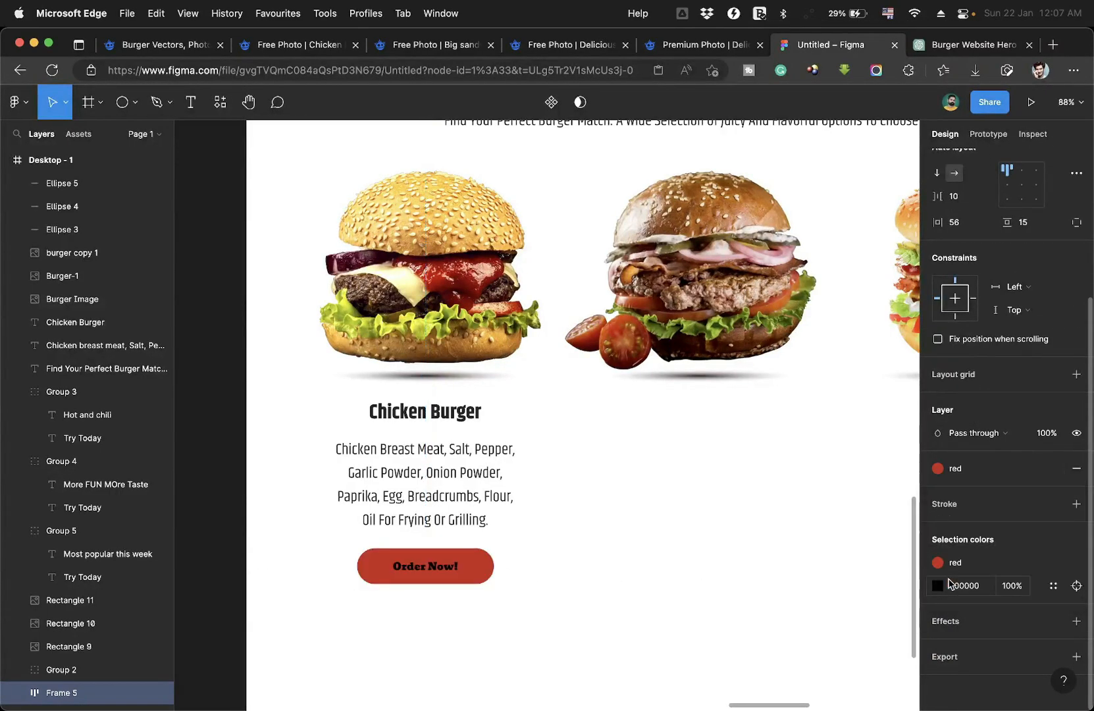
{"action": "left_click", "coordinate": [610, 600]}
{"action": "double_click", "coordinate": [446, 571]}
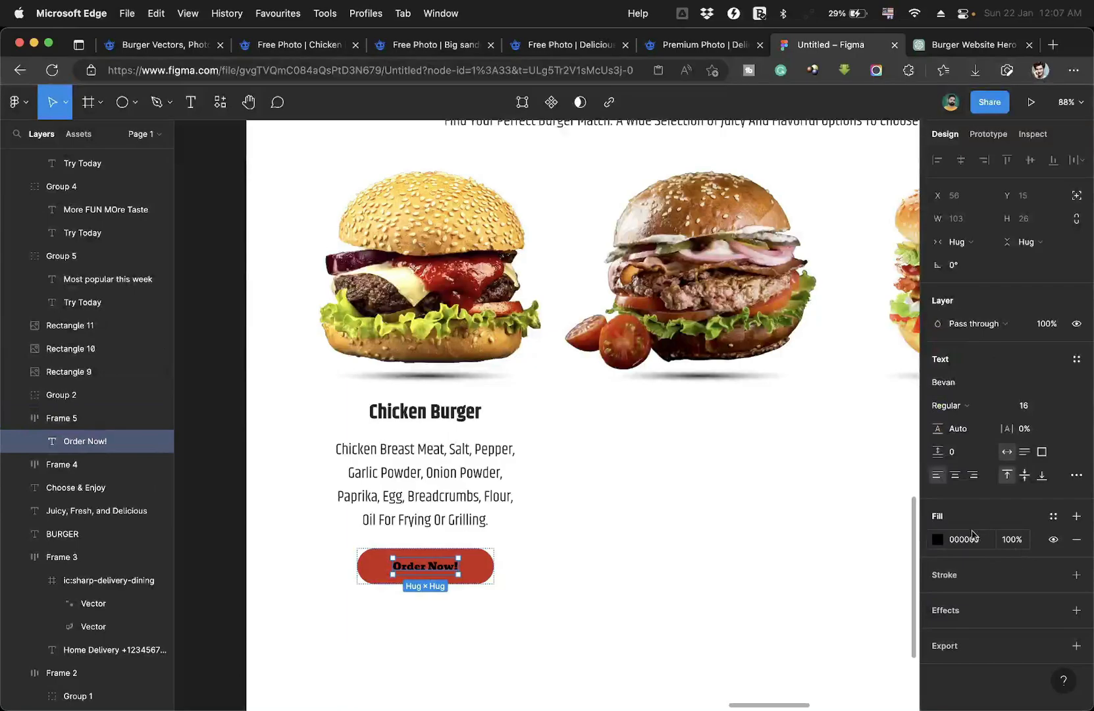
{"action": "left_click", "coordinate": [1052, 516]}
{"action": "left_click", "coordinate": [949, 602]}
{"action": "left_click", "coordinate": [610, 583]}
Combine the Chicken Burger title, ingredients text and Order Now! button into one vertical auto layout frame.
{"action": "scroll", "coordinate": [610, 584], "scroll_direction": "down", "scroll_amount": 5}
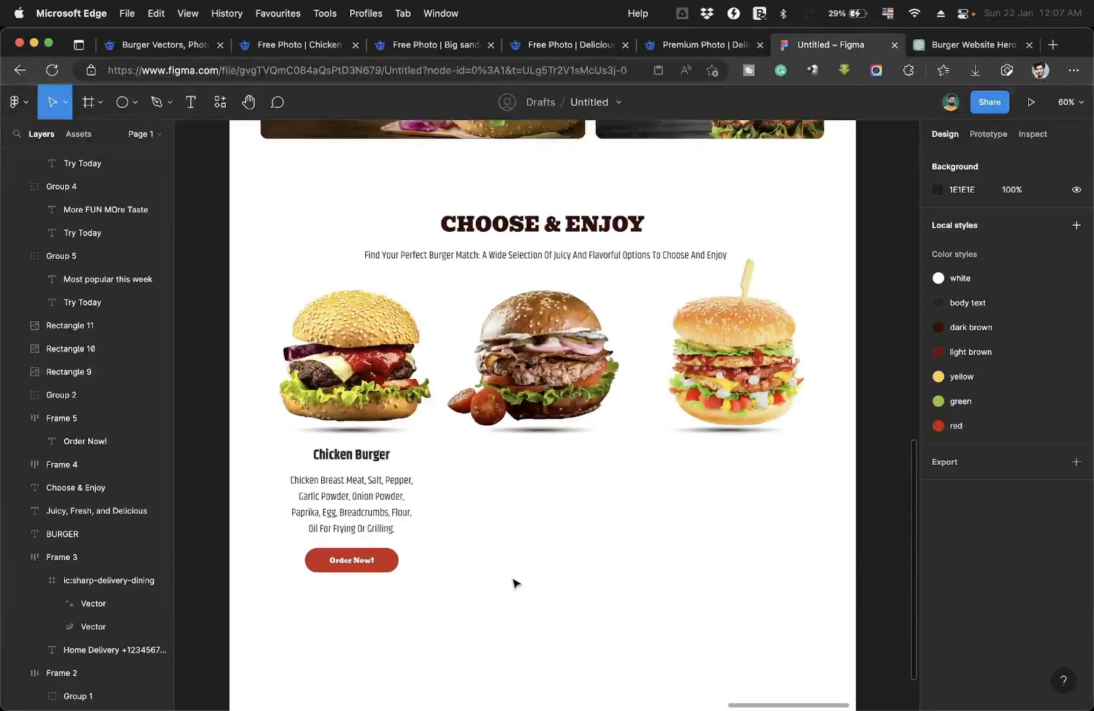
{"action": "left_click_drag", "start_coordinate": [347, 597], "coordinate": [345, 459]}
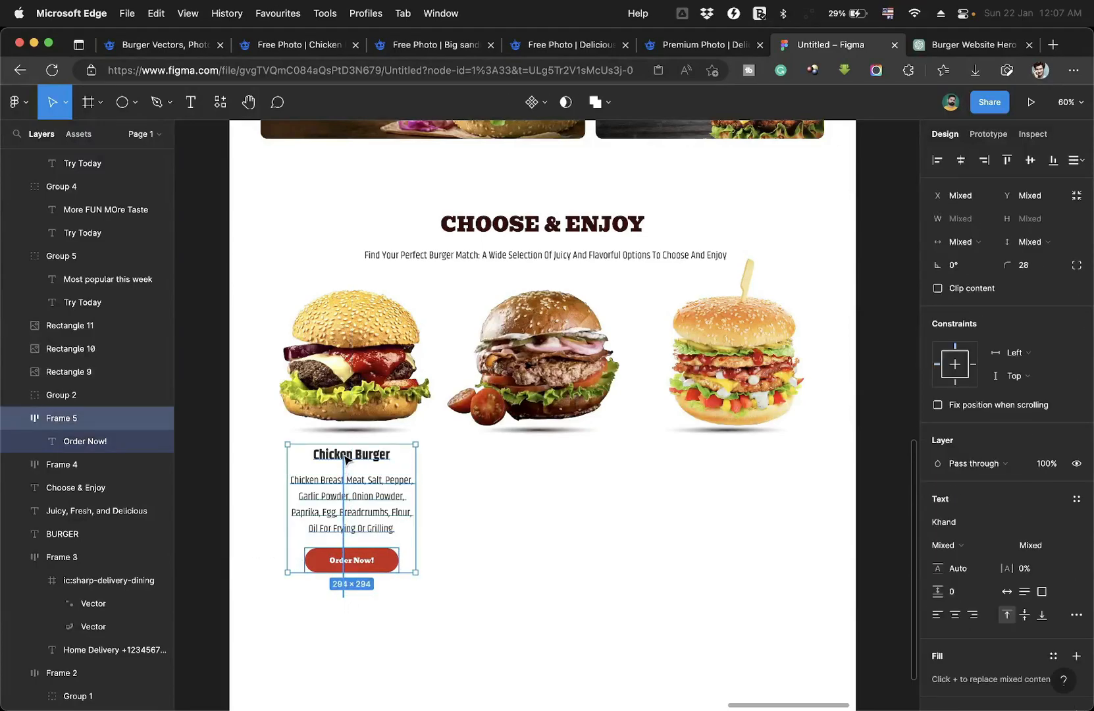
{"action": "key", "text": "shift+a"}
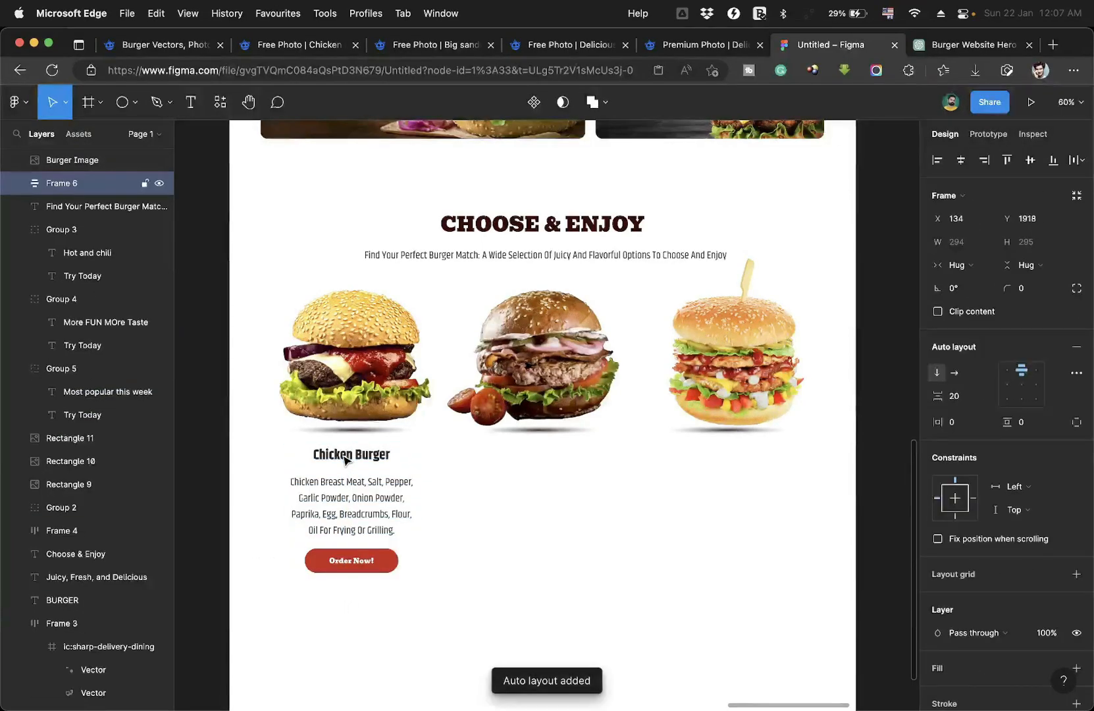
Set the vertical spacing between items in the Chicken Burger auto layout frame to 24.
{"action": "scroll", "coordinate": [343, 501], "scroll_direction": "up", "scroll_amount": 5}
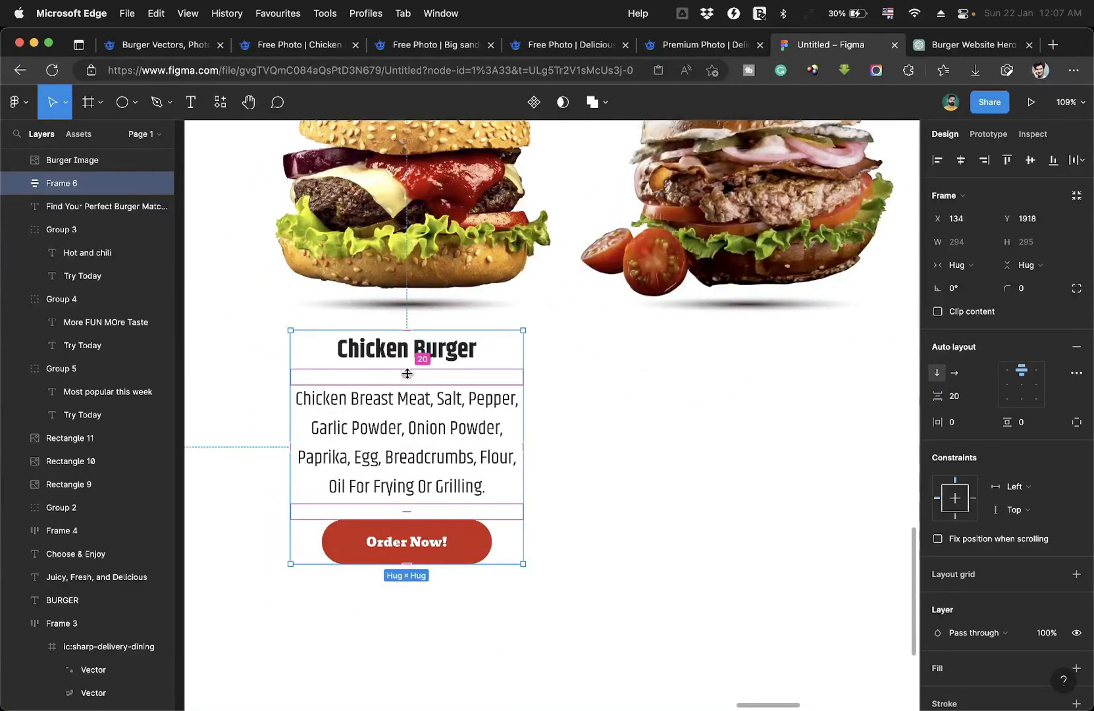
{"action": "left_click_drag", "start_coordinate": [406, 373], "coordinate": [407, 376]}
{"action": "left_click", "coordinate": [407, 376]}
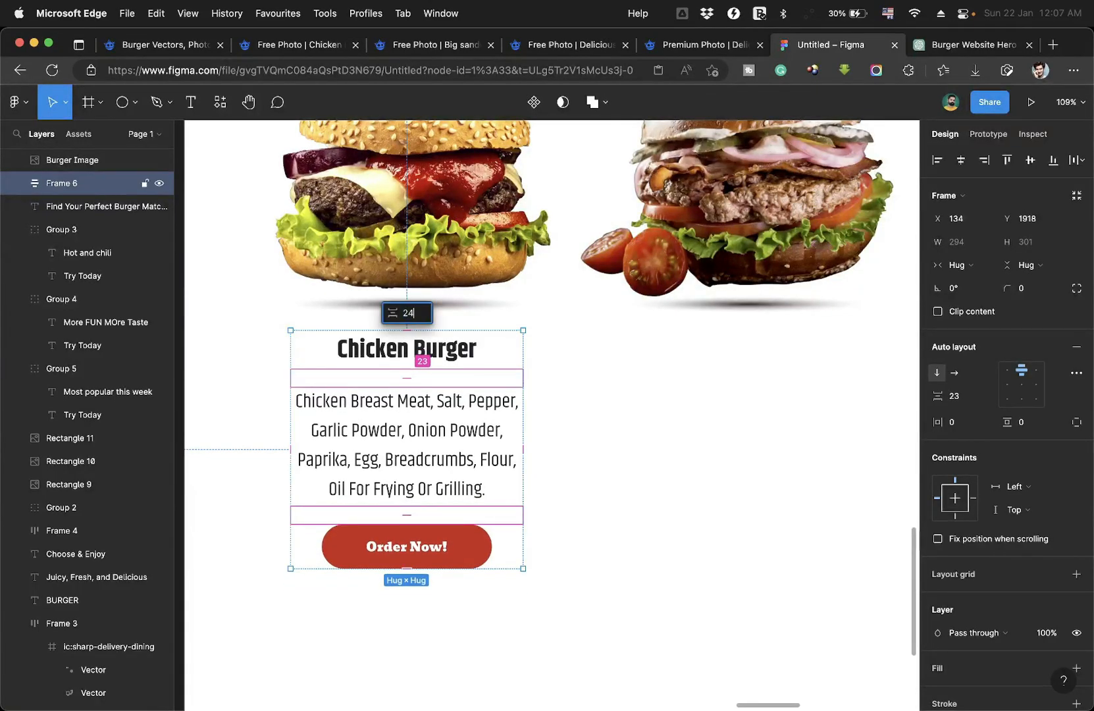
{"action": "type", "text": "24"}
{"action": "key", "text": "Return"}
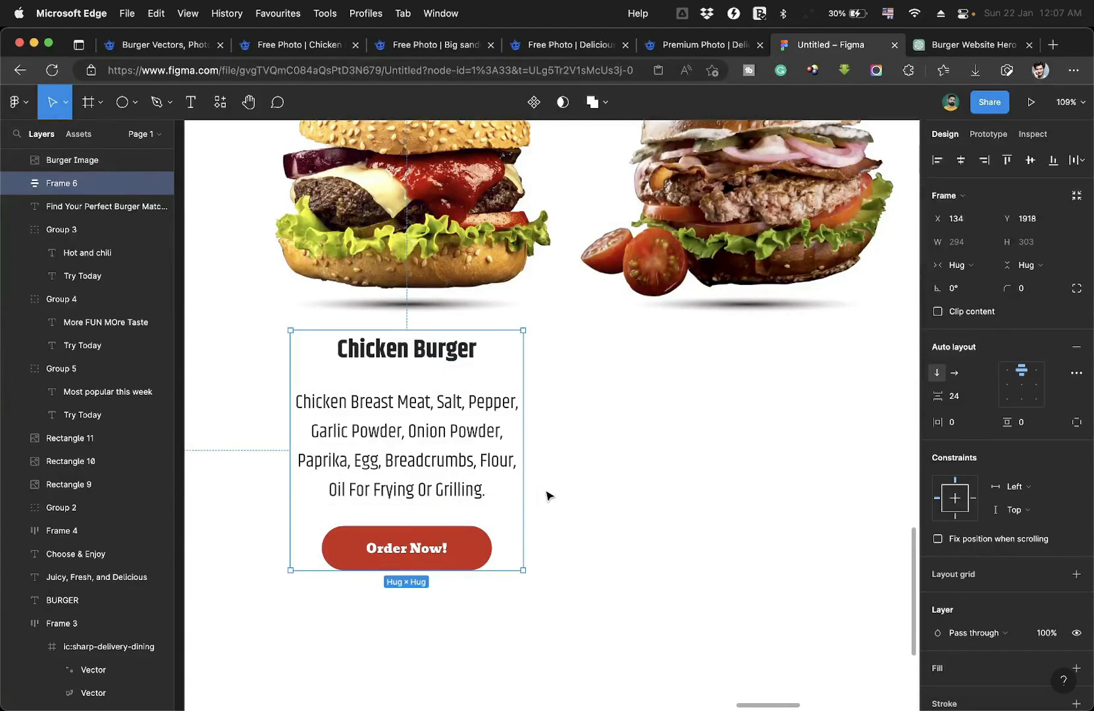
{"action": "left_click", "coordinate": [537, 497]}
Place copies of the Chicken Burger text and button frame beneath the second and third burgers.
{"action": "scroll", "coordinate": [569, 493], "scroll_direction": "down", "scroll_amount": 5}
{"action": "left_click", "coordinate": [437, 454]}
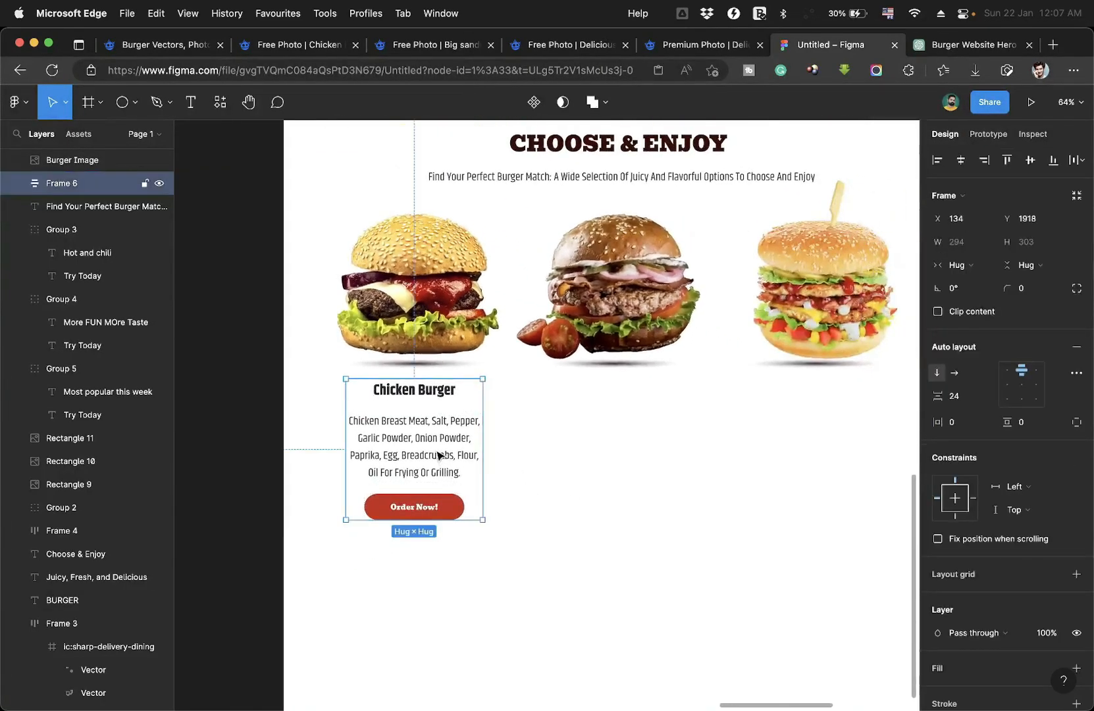
{"action": "scroll", "coordinate": [513, 488], "scroll_direction": "right", "scroll_amount": 3}
{"action": "left_click_drag", "start_coordinate": [336, 456], "coordinate": [536, 458]}
{"action": "key", "text": "super+d"}
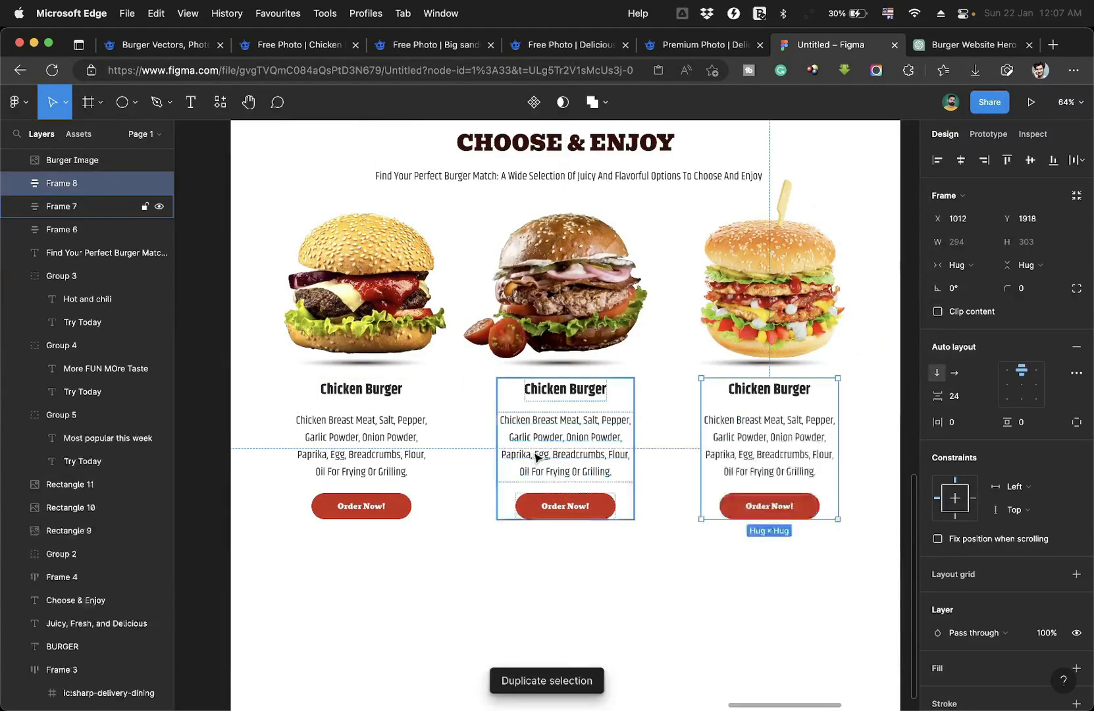
{"action": "scroll", "coordinate": [538, 467], "scroll_direction": "down", "scroll_amount": 3}
{"action": "left_click", "coordinate": [516, 553]}
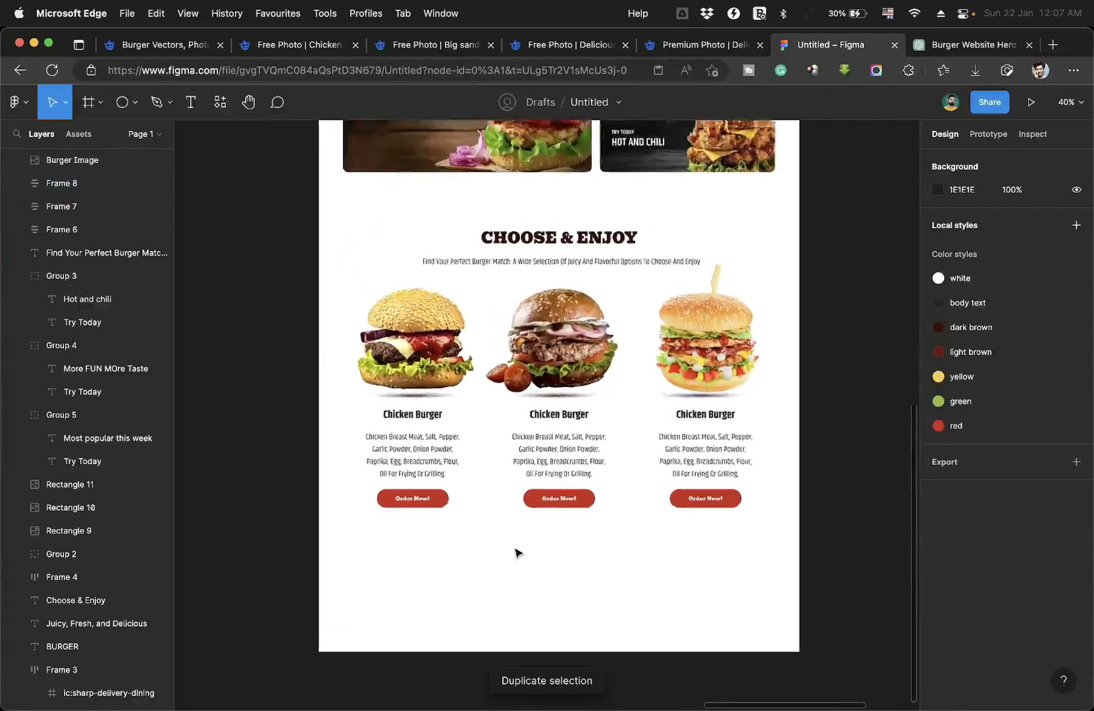
Show the 12-column layout grid on the Desktop - 1 frame.
{"action": "scroll", "coordinate": [516, 553], "scroll_direction": "up", "scroll_amount": 2}
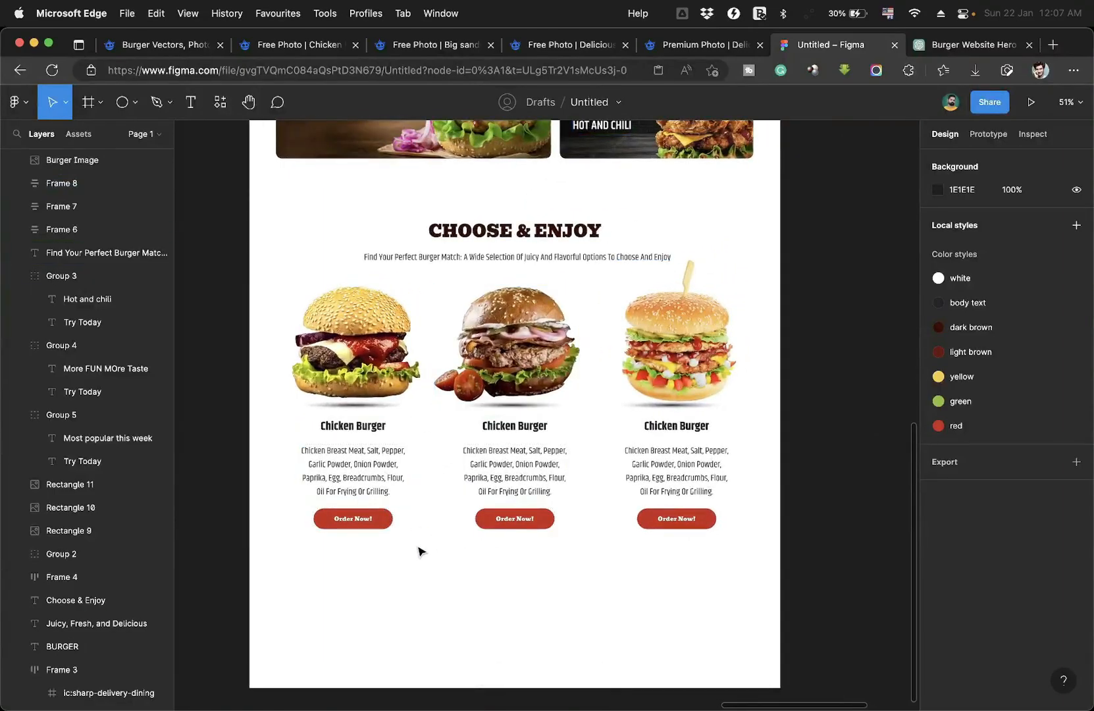
{"action": "scroll", "coordinate": [422, 544], "scroll_direction": "down", "scroll_amount": 5}
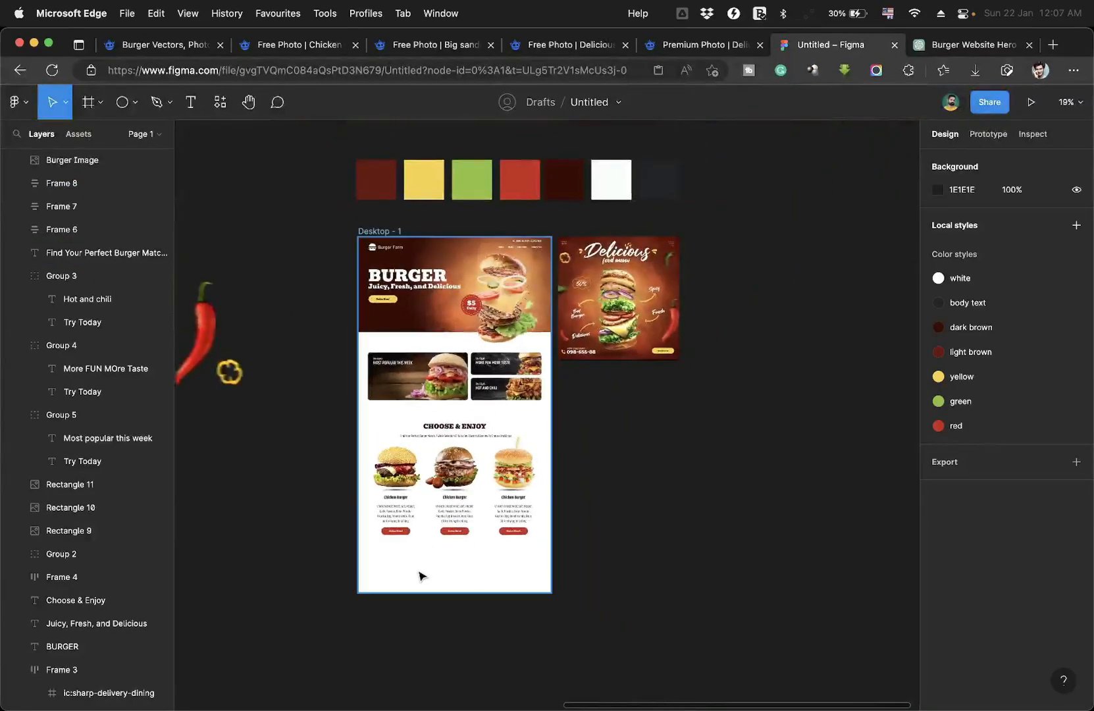
{"action": "left_click", "coordinate": [423, 577]}
{"action": "left_click", "coordinate": [1053, 385]}
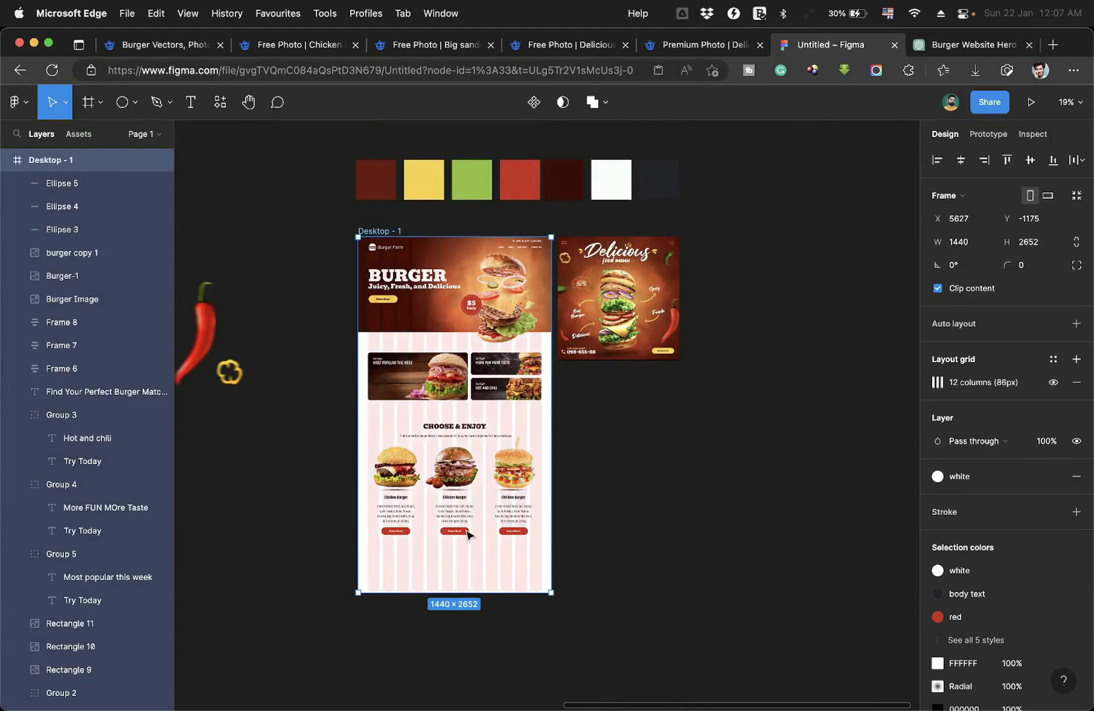
{"action": "scroll", "coordinate": [457, 542], "scroll_direction": "up", "scroll_amount": 5}
{"action": "scroll", "coordinate": [459, 542], "scroll_direction": "up", "scroll_amount": 2}
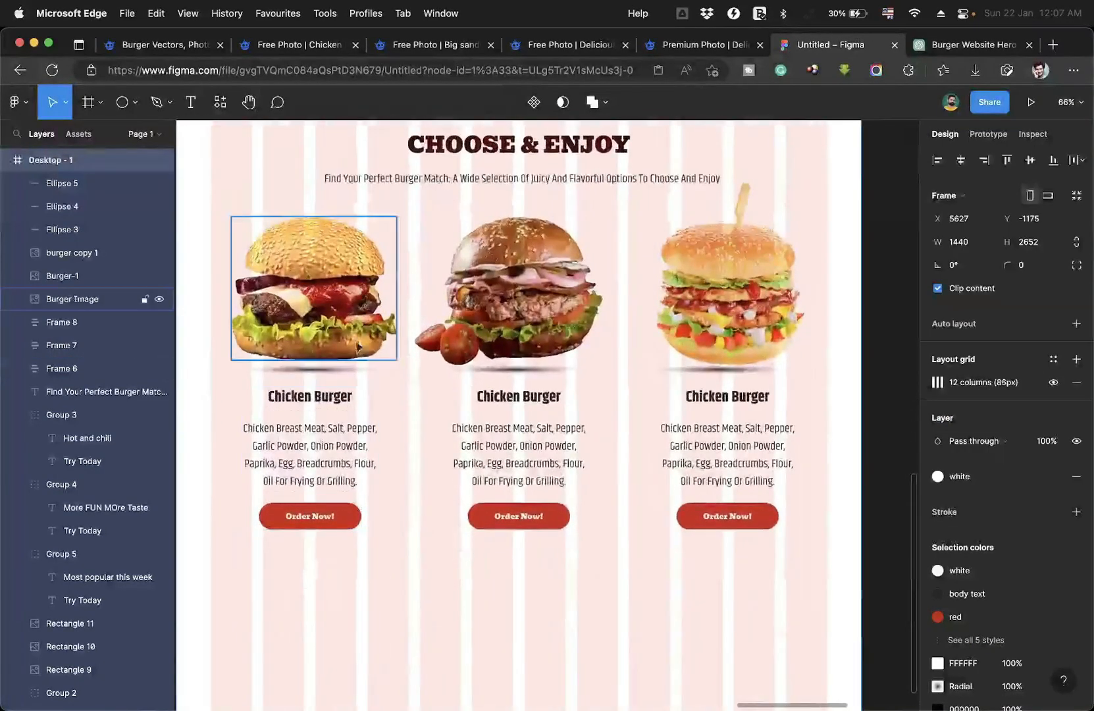
Combine the first burger image and the text frame beneath it into one vertical auto layout frame.
{"action": "left_click", "coordinate": [314, 290]}
{"action": "left_click", "coordinate": [329, 421], "text": "shift"}
{"action": "scroll", "coordinate": [346, 424], "scroll_direction": "left", "scroll_amount": 3}
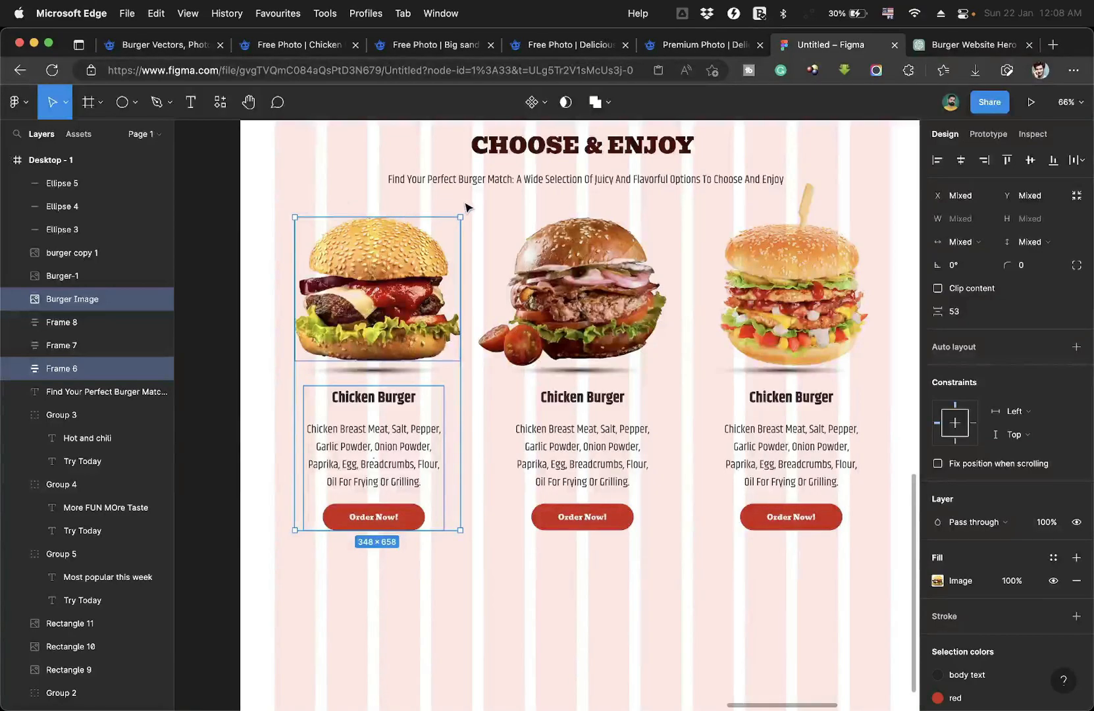
{"action": "key", "text": "shift+a"}
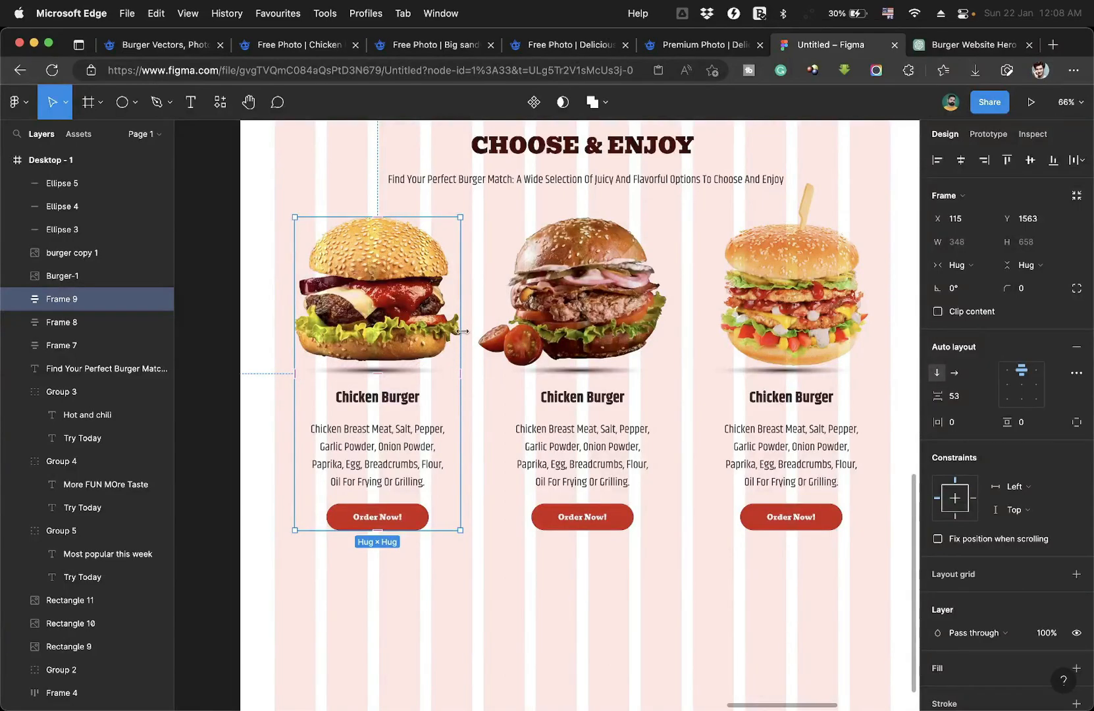
Widen the first burger's auto layout frame to 416 so its edges match the first four grid columns.
{"action": "left_click_drag", "start_coordinate": [464, 289], "coordinate": [473, 288]}
{"action": "scroll", "coordinate": [474, 288], "scroll_direction": "up", "scroll_amount": 5}
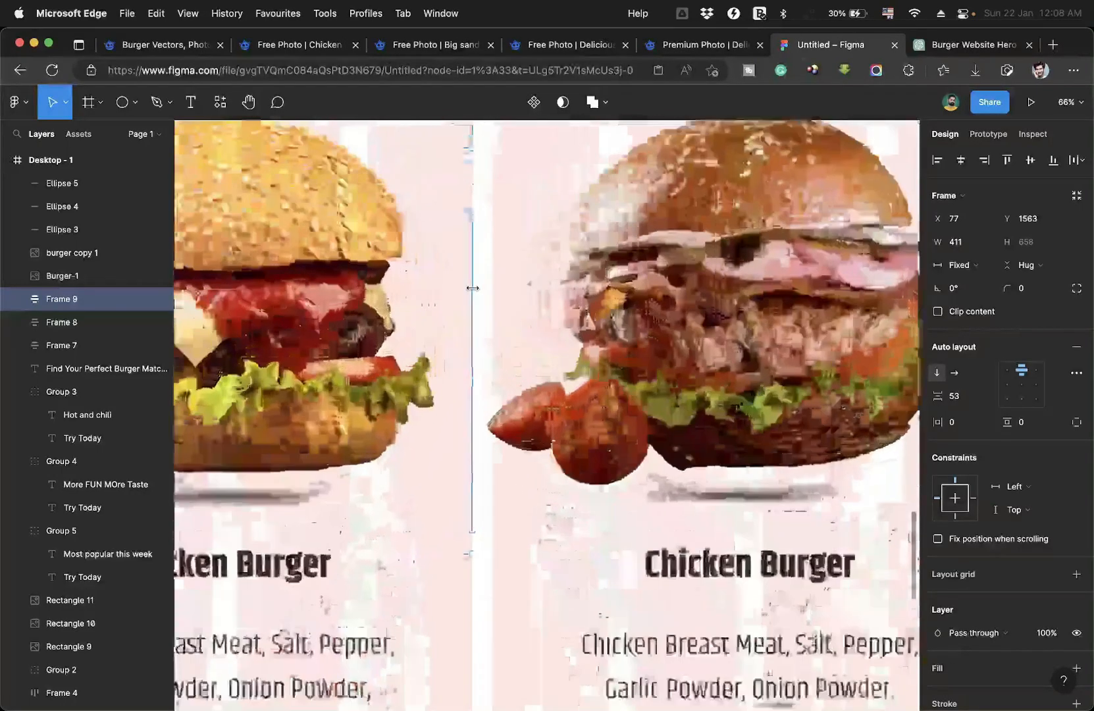
{"action": "scroll", "coordinate": [475, 291], "scroll_direction": "down", "scroll_amount": 5}
{"action": "scroll", "coordinate": [318, 293], "scroll_direction": "up", "scroll_amount": 5}
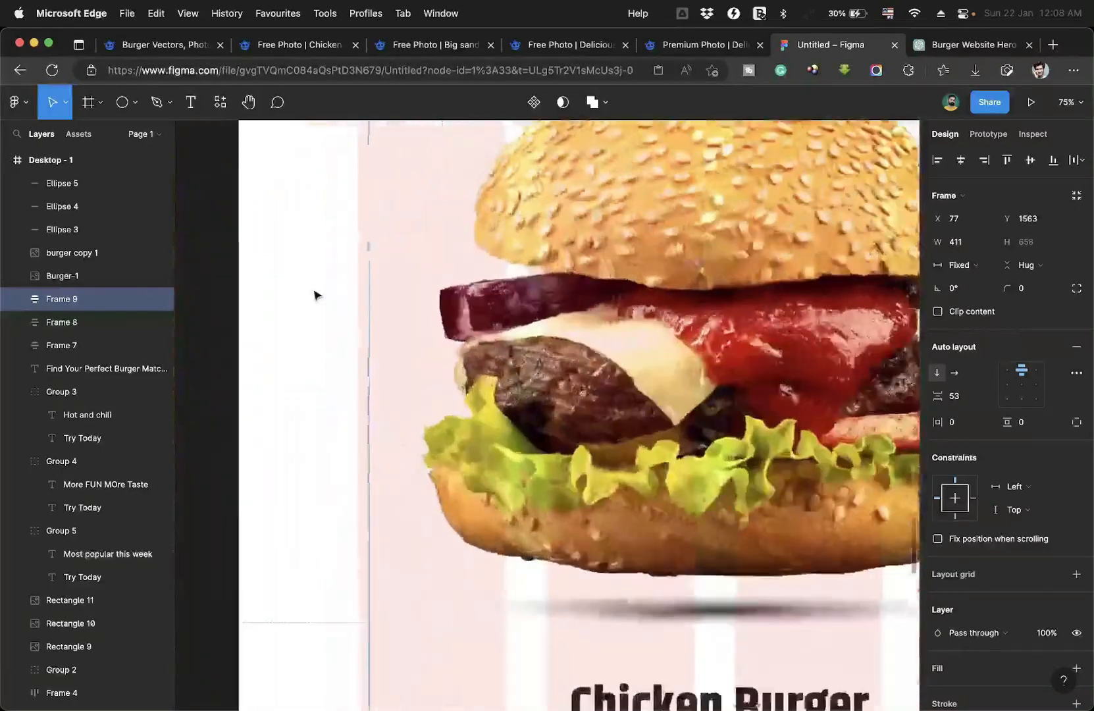
{"action": "left_click_drag", "start_coordinate": [367, 303], "coordinate": [361, 303]}
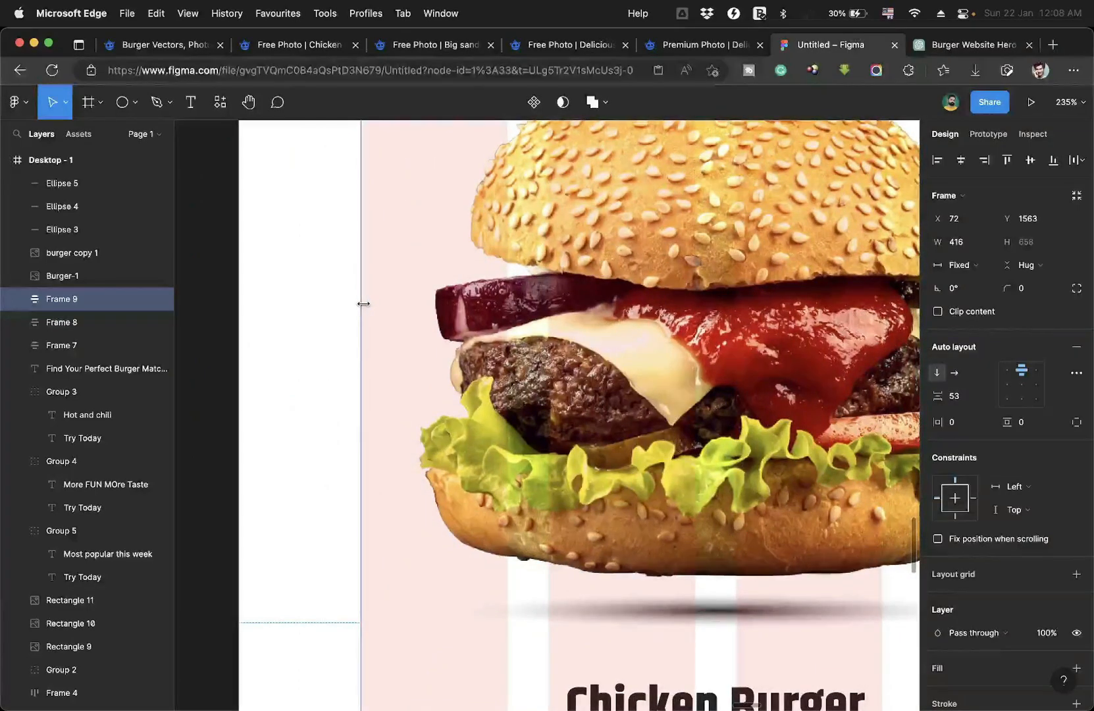
{"action": "scroll", "coordinate": [362, 303], "scroll_direction": "down", "scroll_amount": 10}
{"action": "left_click", "coordinate": [393, 489]}
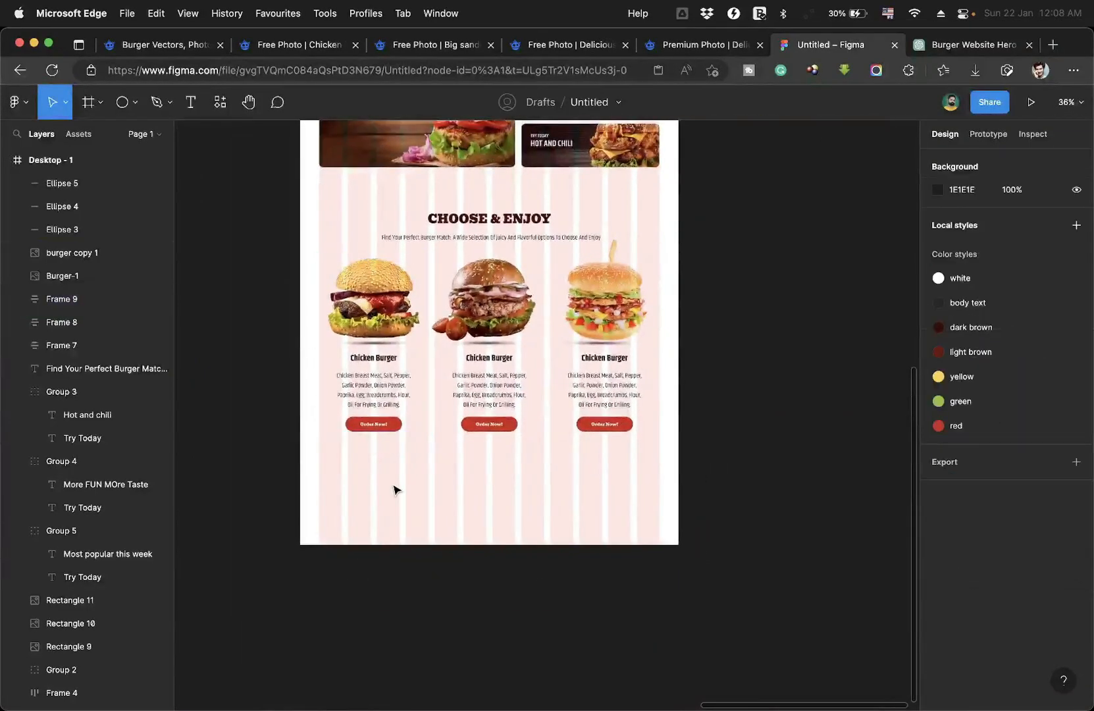
Align the contents of the third burger's auto layout frame to the top centre.
{"action": "scroll", "coordinate": [393, 488], "scroll_direction": "up", "scroll_amount": 5}
{"action": "left_click", "coordinate": [355, 300]}
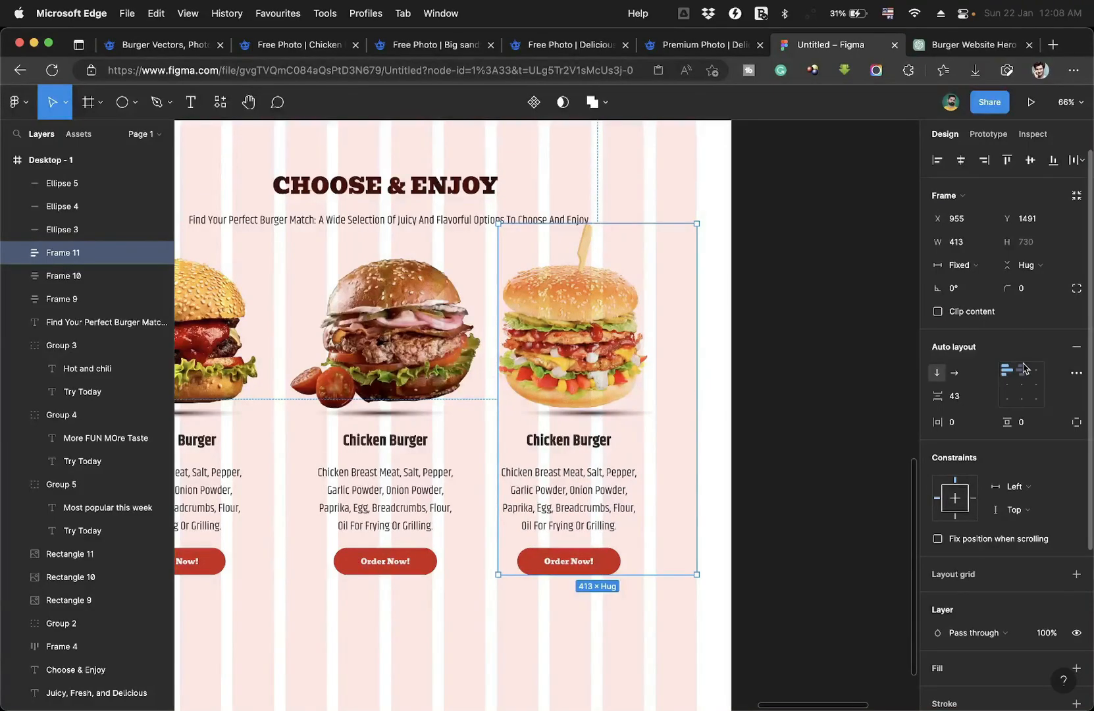
{"action": "left_click", "coordinate": [1021, 370]}
{"action": "left_click", "coordinate": [358, 402]}
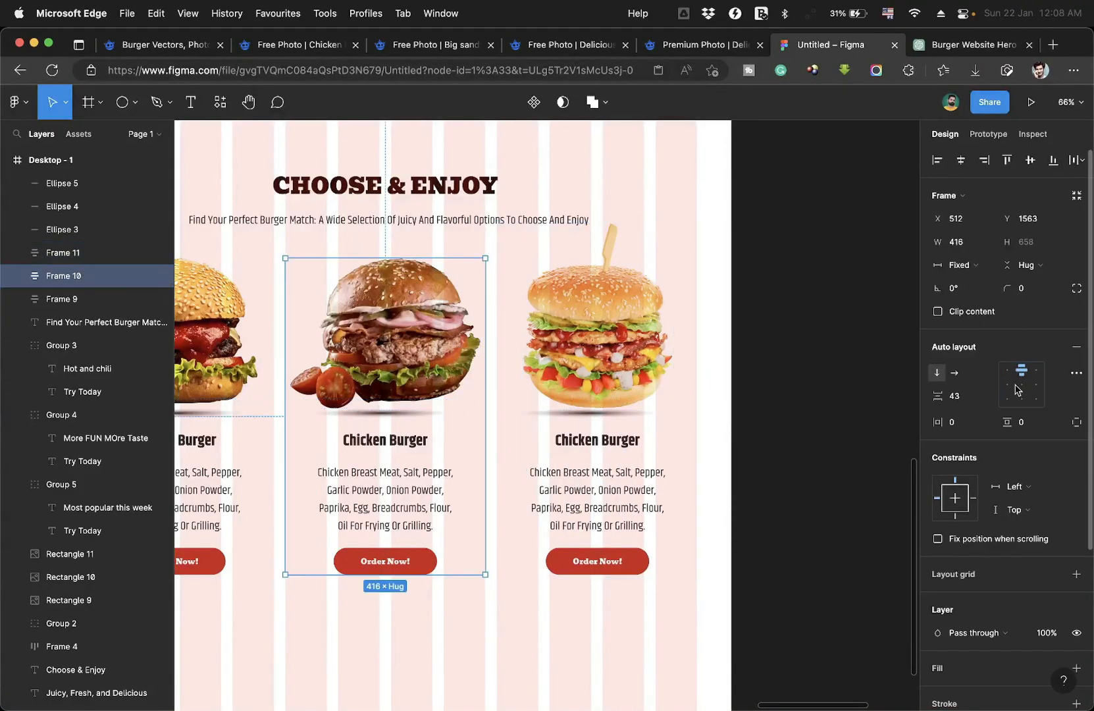
{"action": "scroll", "coordinate": [770, 376], "scroll_direction": "down", "scroll_amount": 2}
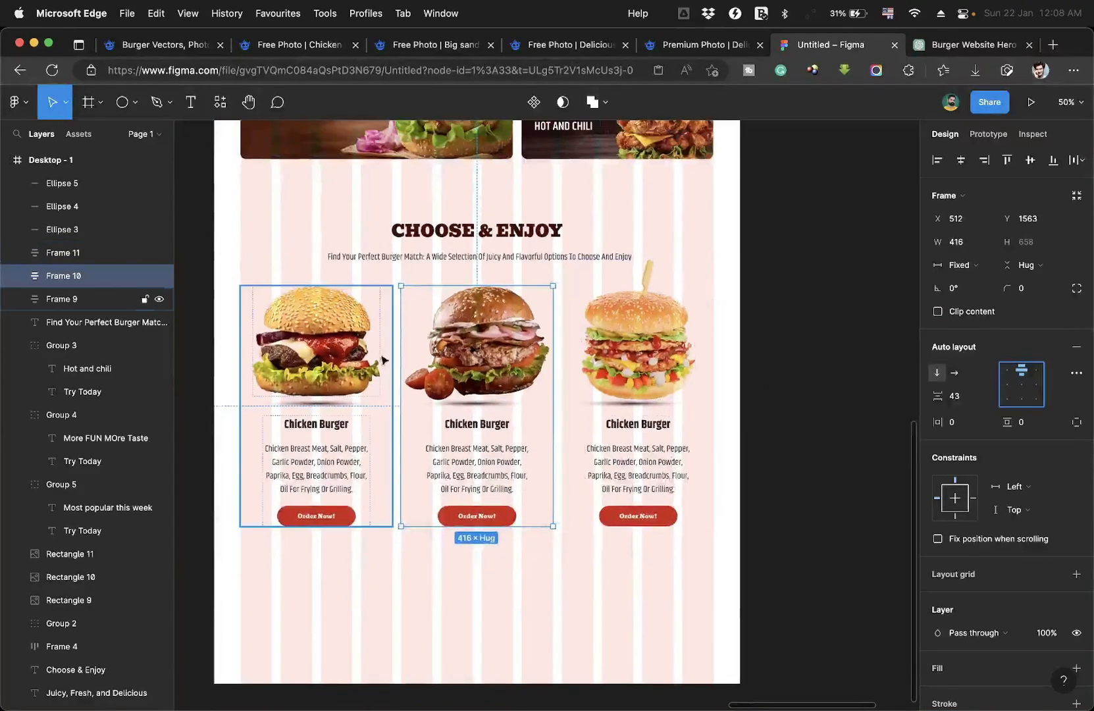
{"action": "left_click", "coordinate": [386, 366]}
{"action": "left_click", "coordinate": [725, 442]}
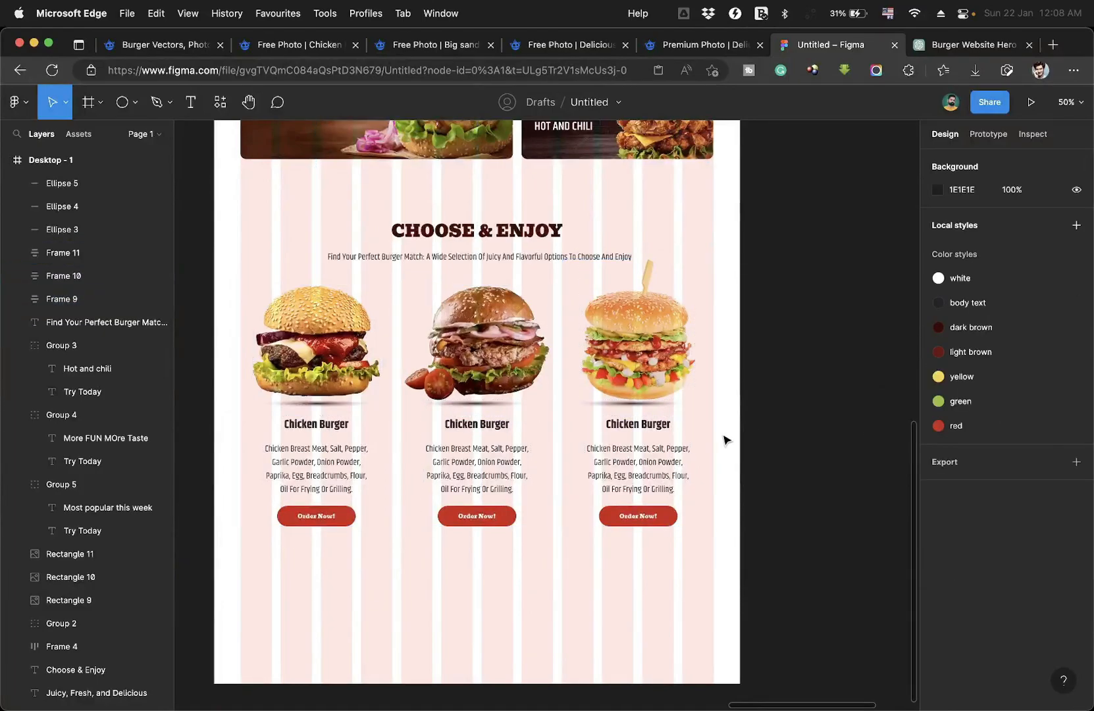
Extend the Desktop - 1 frame downward to a height of about 3624.
{"action": "scroll", "coordinate": [724, 441], "scroll_direction": "down", "scroll_amount": 3}
{"action": "scroll", "coordinate": [663, 502], "scroll_direction": "down", "scroll_amount": 3}
{"action": "scroll", "coordinate": [664, 502], "scroll_direction": "right", "scroll_amount": 1}
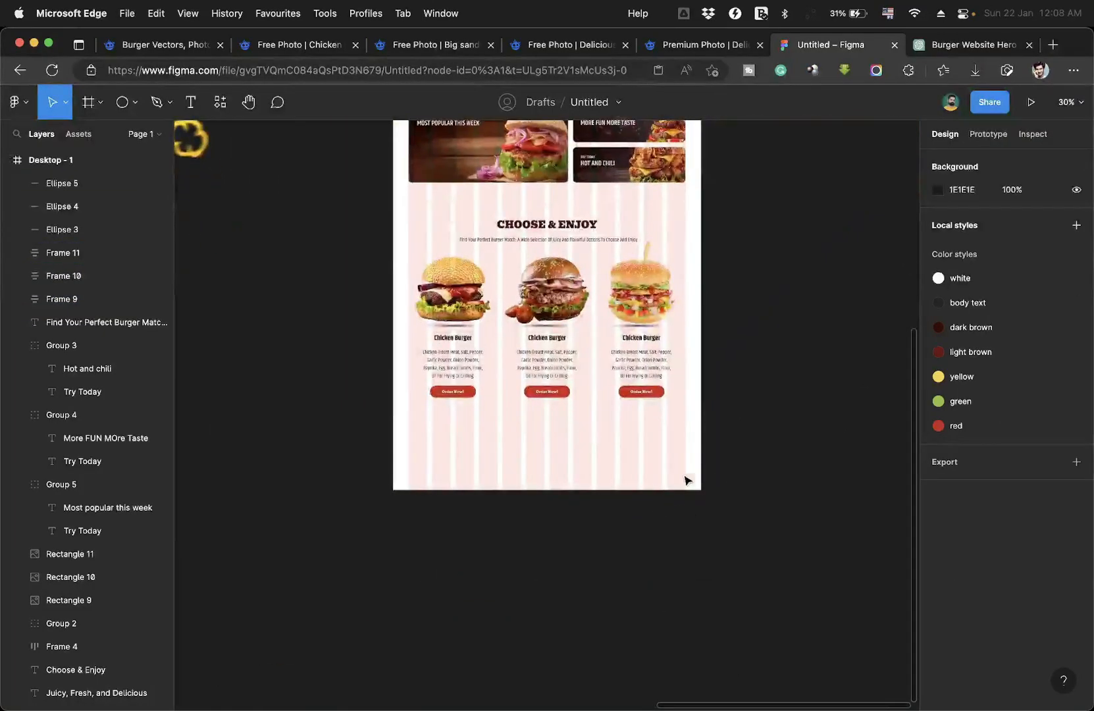
{"action": "left_click", "coordinate": [574, 488]}
{"action": "left_click_drag", "start_coordinate": [571, 487], "coordinate": [575, 693]}
{"action": "scroll", "coordinate": [577, 566], "scroll_direction": "up", "scroll_amount": 5}
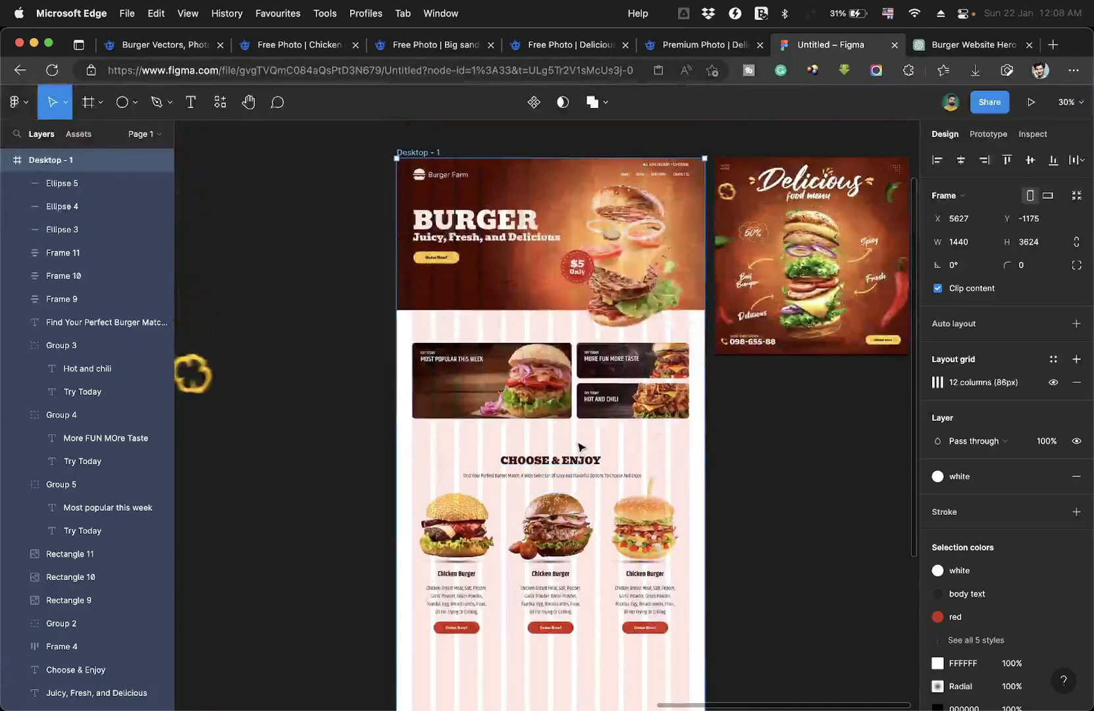
Place a copy of the Choose & Enjoy heading centred 160 below the three burger cards.
{"action": "scroll", "coordinate": [579, 444], "scroll_direction": "up", "scroll_amount": 3}
{"action": "scroll", "coordinate": [578, 447], "scroll_direction": "down", "scroll_amount": 5}
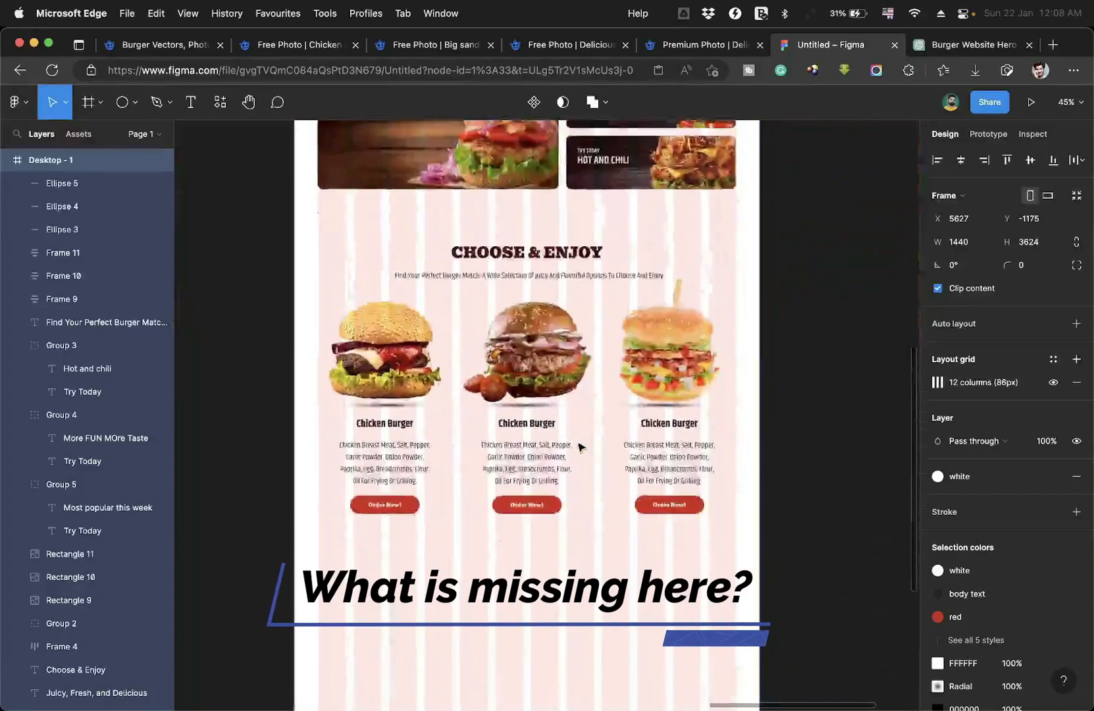
{"action": "scroll", "coordinate": [578, 447], "scroll_direction": "down", "scroll_amount": 2}
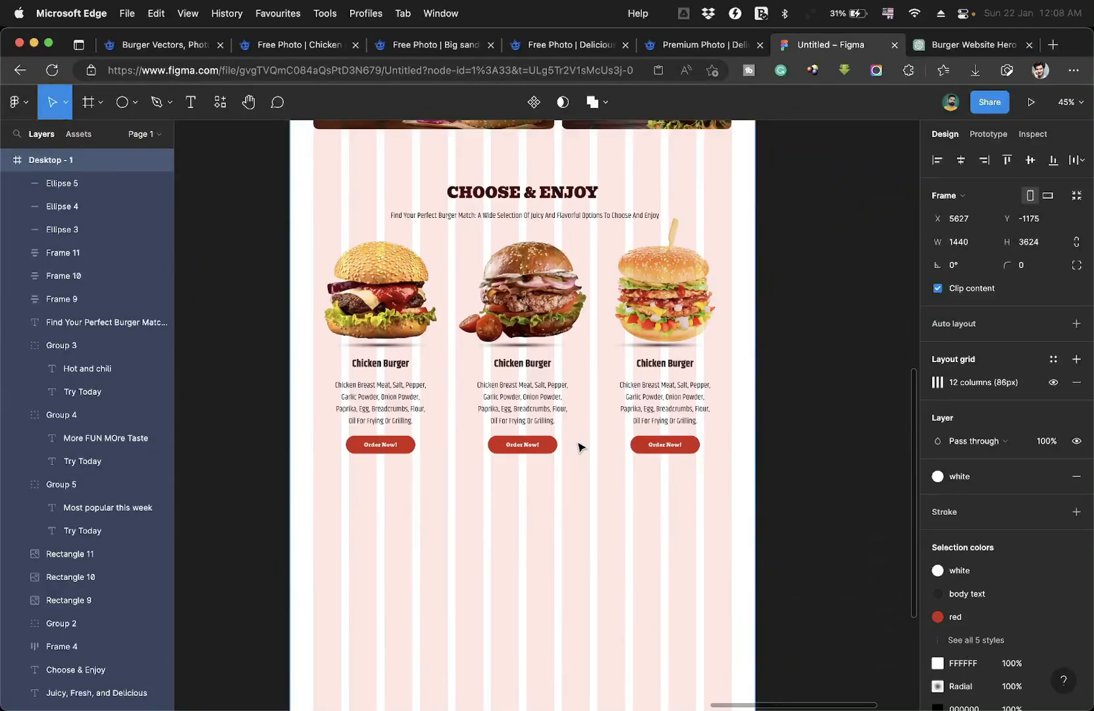
{"action": "scroll", "coordinate": [577, 448], "scroll_direction": "down", "scroll_amount": 1}
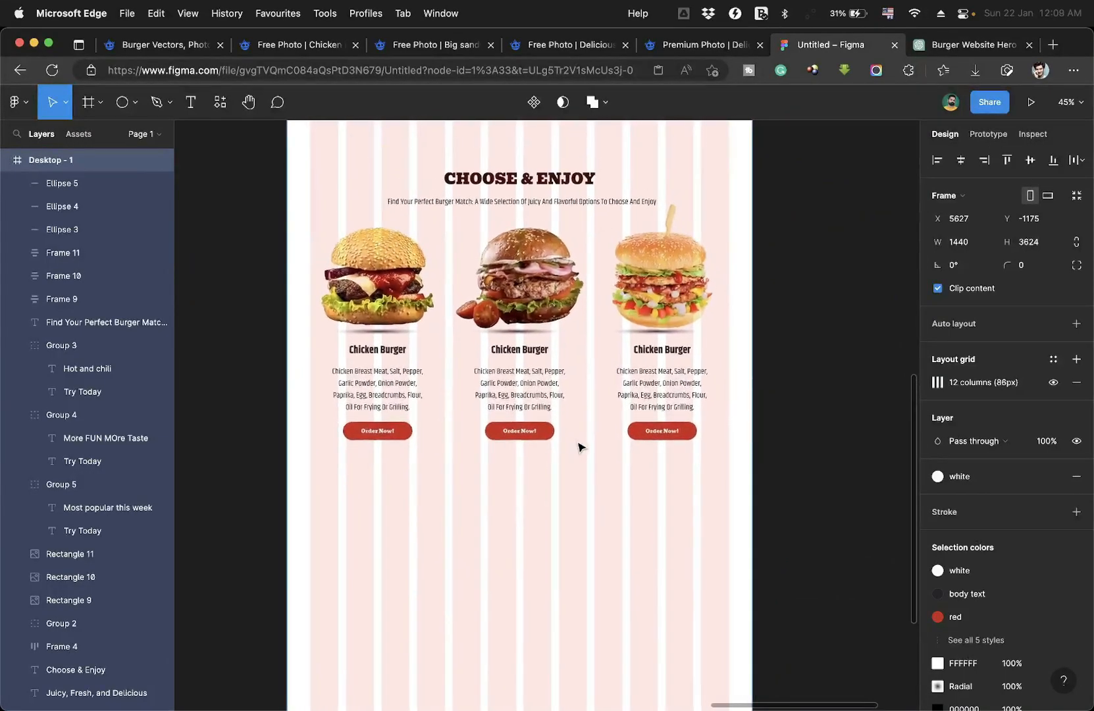
{"action": "scroll", "coordinate": [578, 448], "scroll_direction": "up", "scroll_amount": 10}
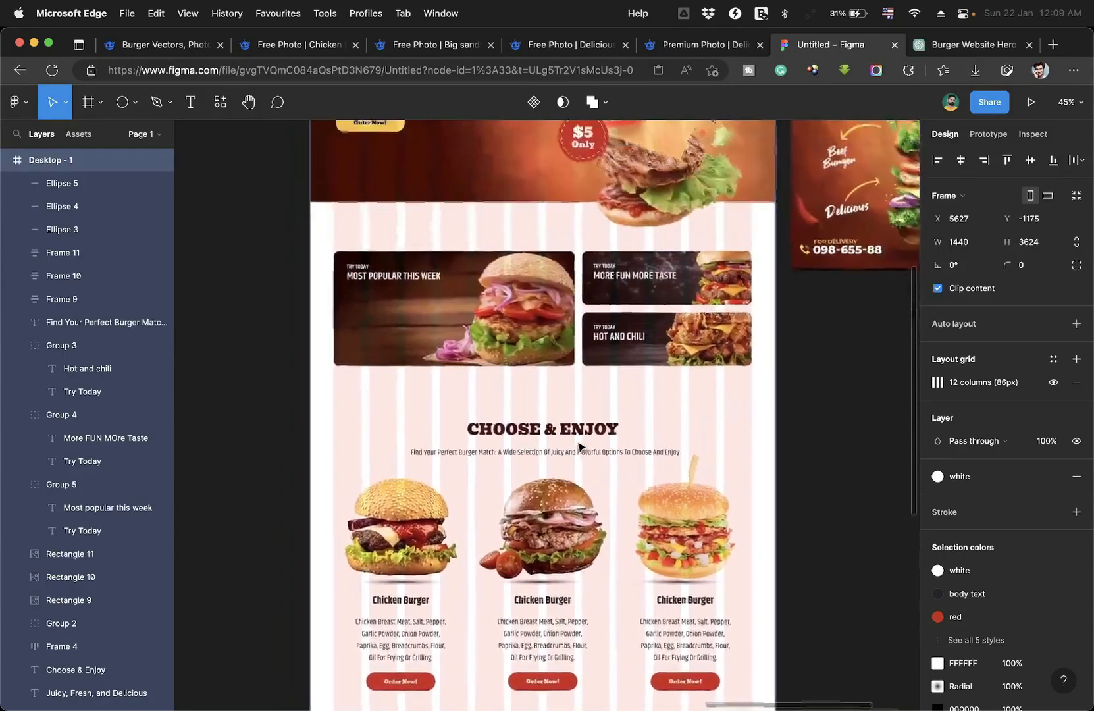
{"action": "scroll", "coordinate": [579, 447], "scroll_direction": "down", "scroll_amount": 7}
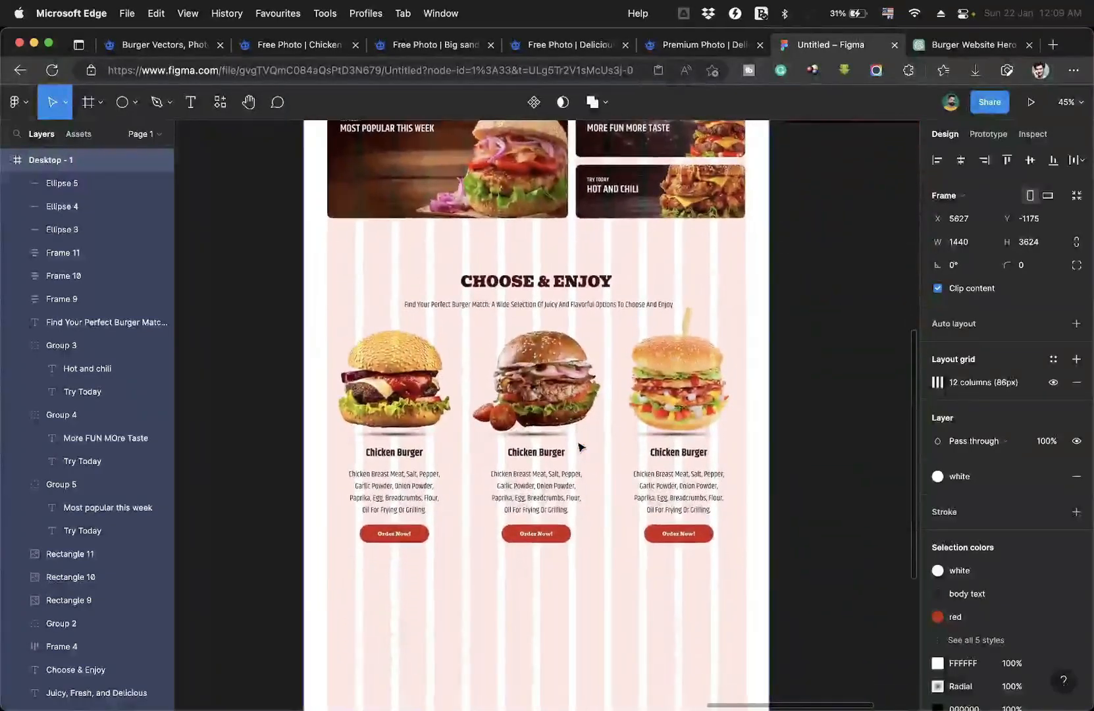
{"action": "left_click", "coordinate": [526, 282]}
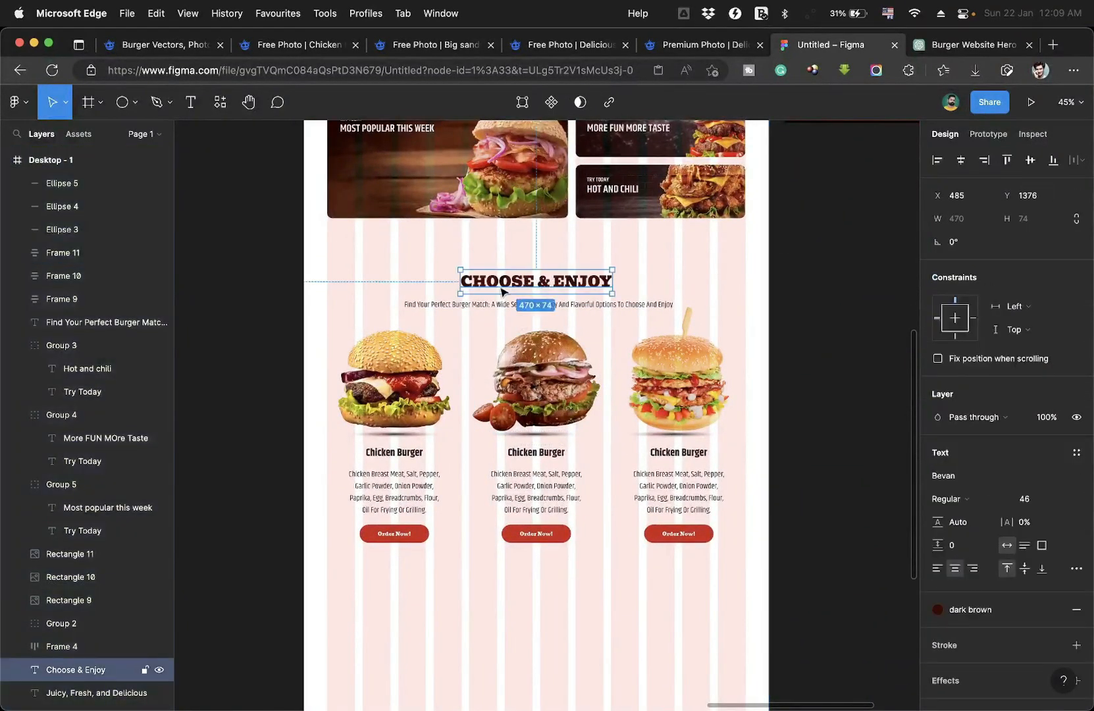
{"action": "left_click_drag", "start_coordinate": [520, 289], "coordinate": [522, 611]}
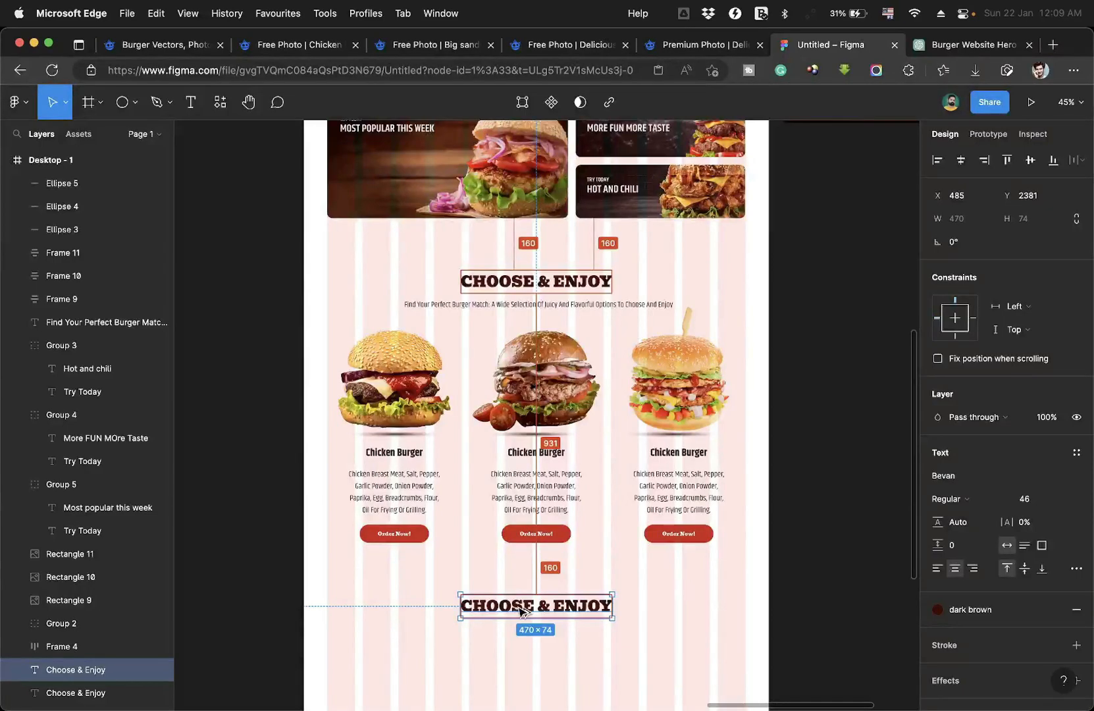
Change the copied heading's text to "Our story".
{"action": "scroll", "coordinate": [520, 611], "scroll_direction": "down", "scroll_amount": 5}
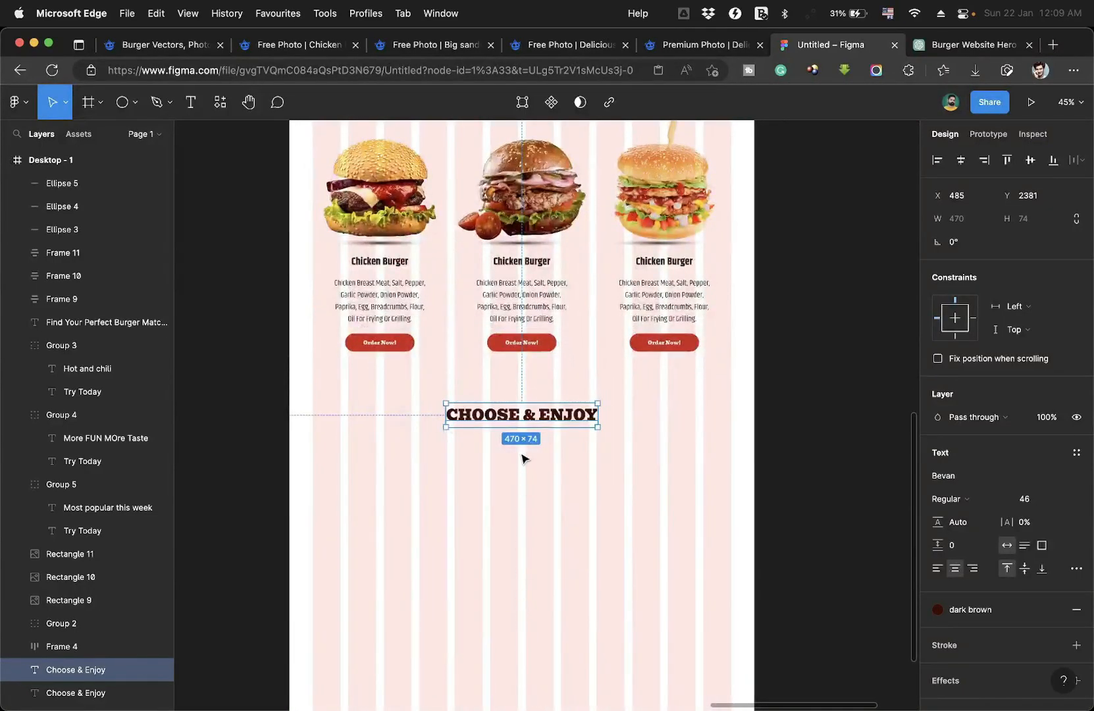
{"action": "double_click", "coordinate": [500, 413]}
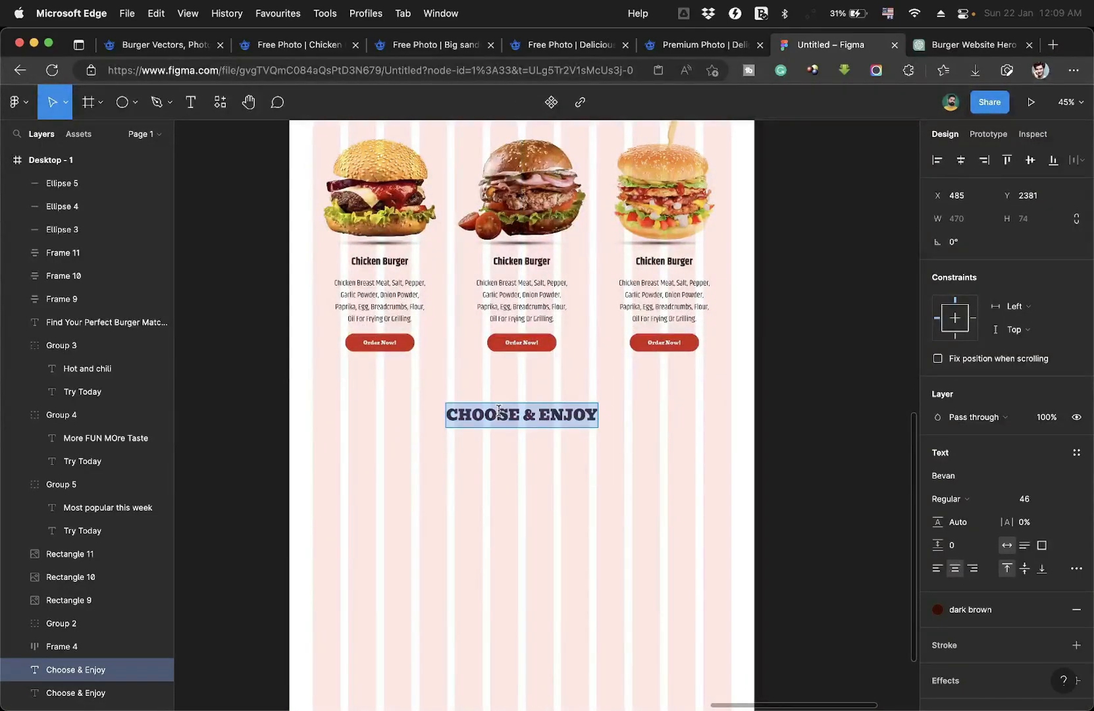
{"action": "type", "text": "About"}
{"action": "key", "text": "BackSpace"}
{"action": "key", "text": "BackSpace"}
{"action": "key", "text": "BackSpace"}
{"action": "key", "text": "BackSpace"}
{"action": "key", "text": "BackSpace"}
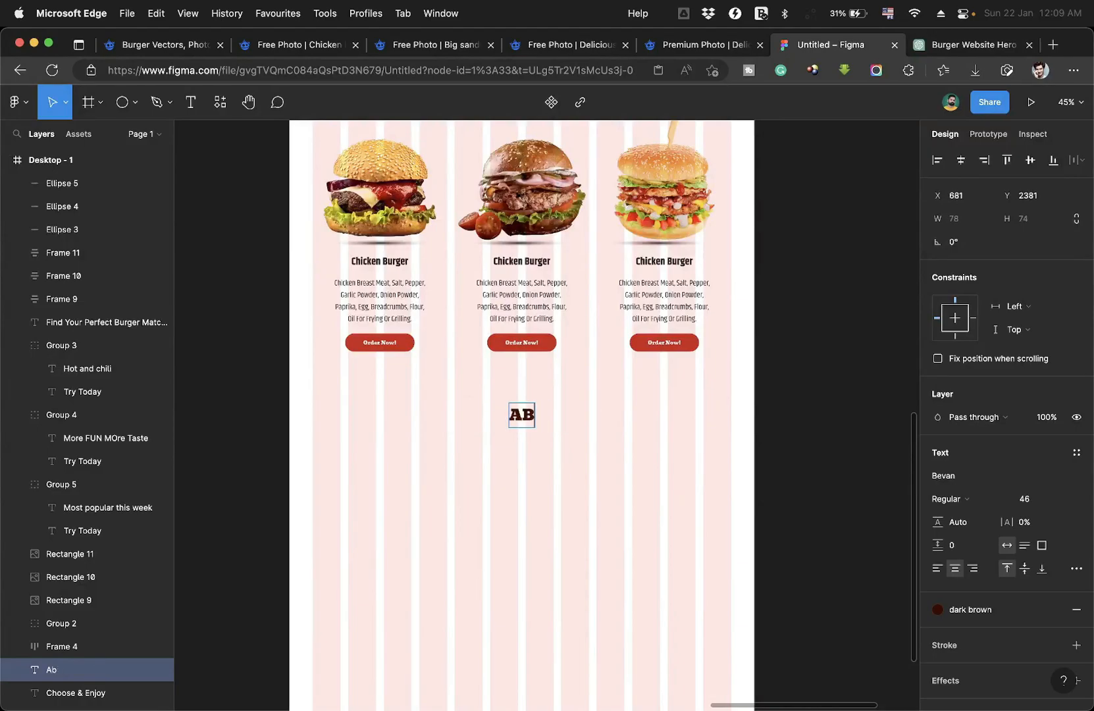
{"action": "type", "text": "Our story"}
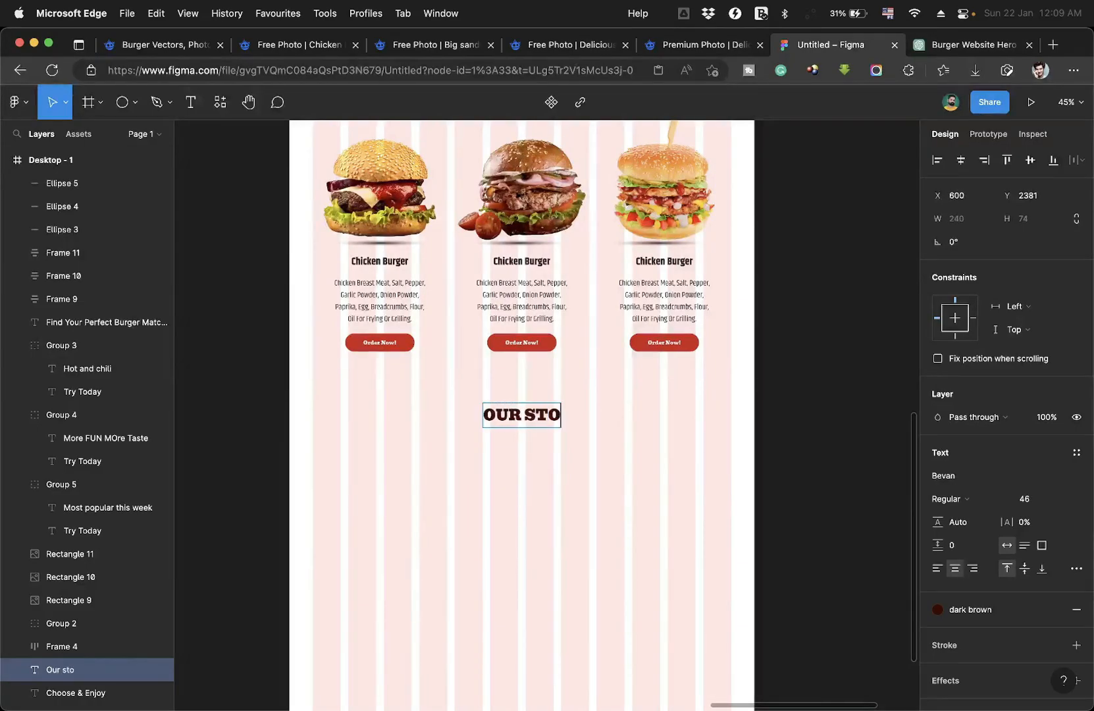
{"action": "key", "text": "Escape"}
Move the Our story heading horizontally to the start of the first grid column, at about X 71.
{"action": "left_click_drag", "start_coordinate": [553, 427], "coordinate": [395, 424]}
{"action": "scroll", "coordinate": [396, 424], "scroll_direction": "down", "scroll_amount": 2}
{"action": "scroll", "coordinate": [395, 425], "scroll_direction": "up", "scroll_amount": 4}
{"action": "scroll", "coordinate": [395, 425], "scroll_direction": "right", "scroll_amount": 1}
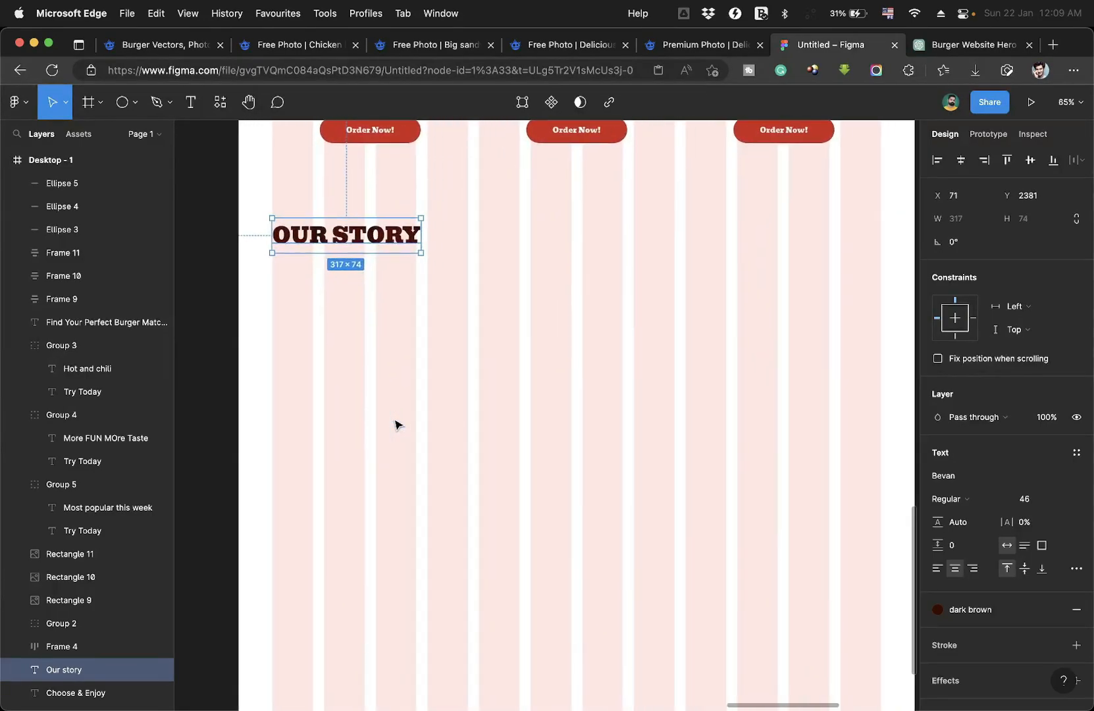
{"action": "scroll", "coordinate": [345, 266], "scroll_direction": "down", "scroll_amount": 4}
{"action": "scroll", "coordinate": [382, 197], "scroll_direction": "up", "scroll_amount": 2}
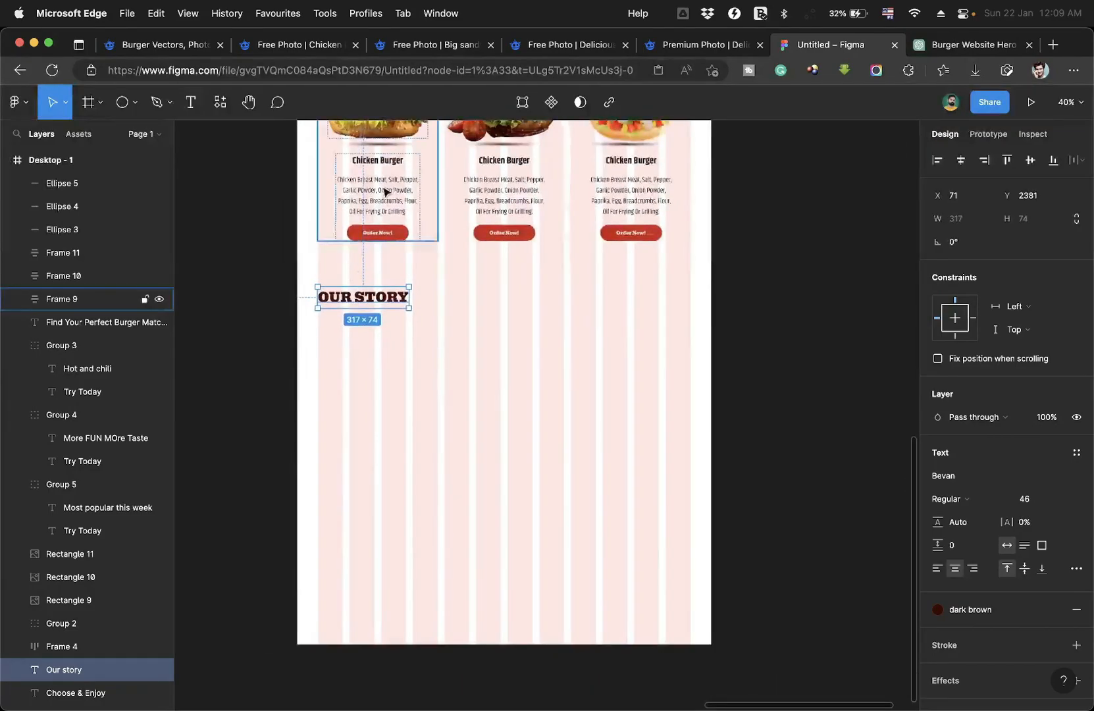
Place a copy of the first burger card's description below the Our Story heading at X 71 and left-align its text.
{"action": "left_click", "coordinate": [384, 191]}
{"action": "double_click", "coordinate": [384, 190]}
{"action": "left_click_drag", "start_coordinate": [365, 191], "coordinate": [322, 306]}
{"action": "scroll", "coordinate": [364, 391], "scroll_direction": "up", "scroll_amount": 3}
{"action": "left_click", "coordinate": [938, 566]}
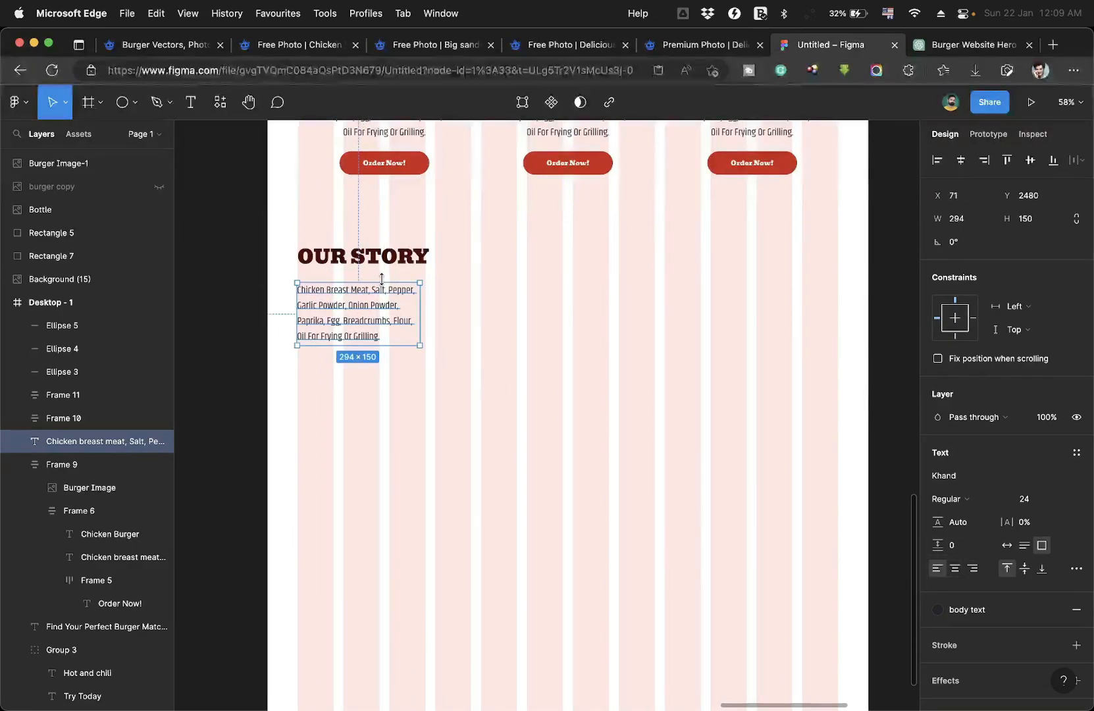
Set the vertical spacing between the Our Story heading and the copied paragraph to 24.
{"action": "scroll", "coordinate": [395, 224], "scroll_direction": "up", "scroll_amount": 3}
{"action": "scroll", "coordinate": [361, 369], "scroll_direction": "up", "scroll_amount": 5}
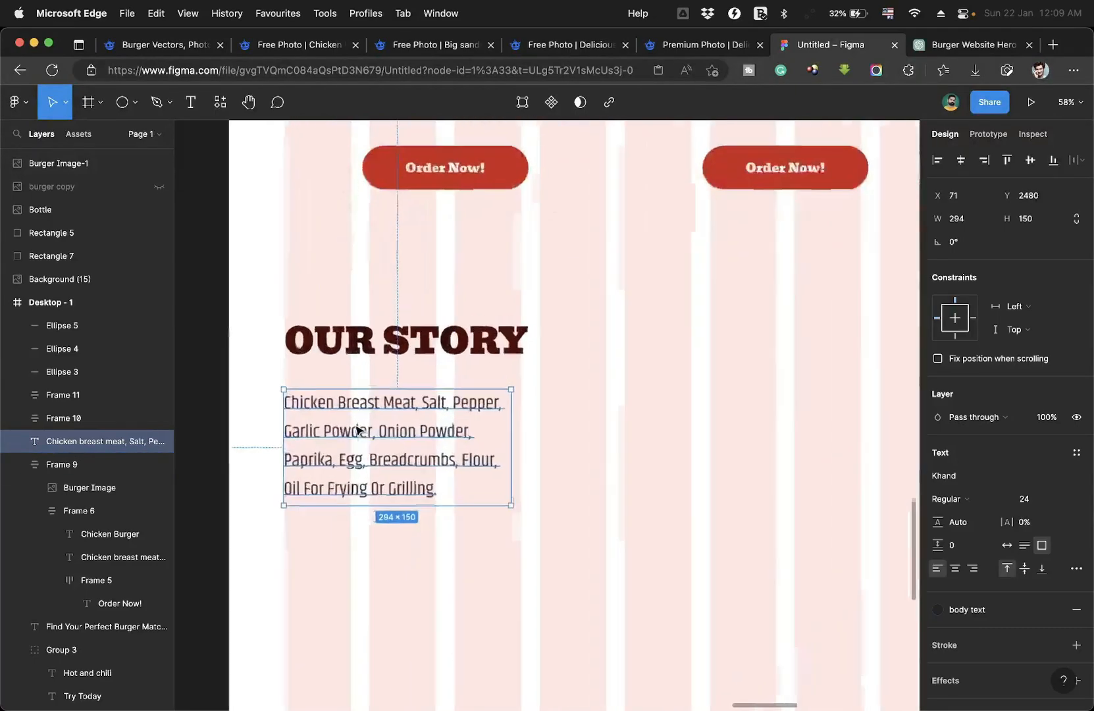
{"action": "left_click", "coordinate": [428, 356]}
{"action": "left_click", "coordinate": [427, 406], "text": "shift"}
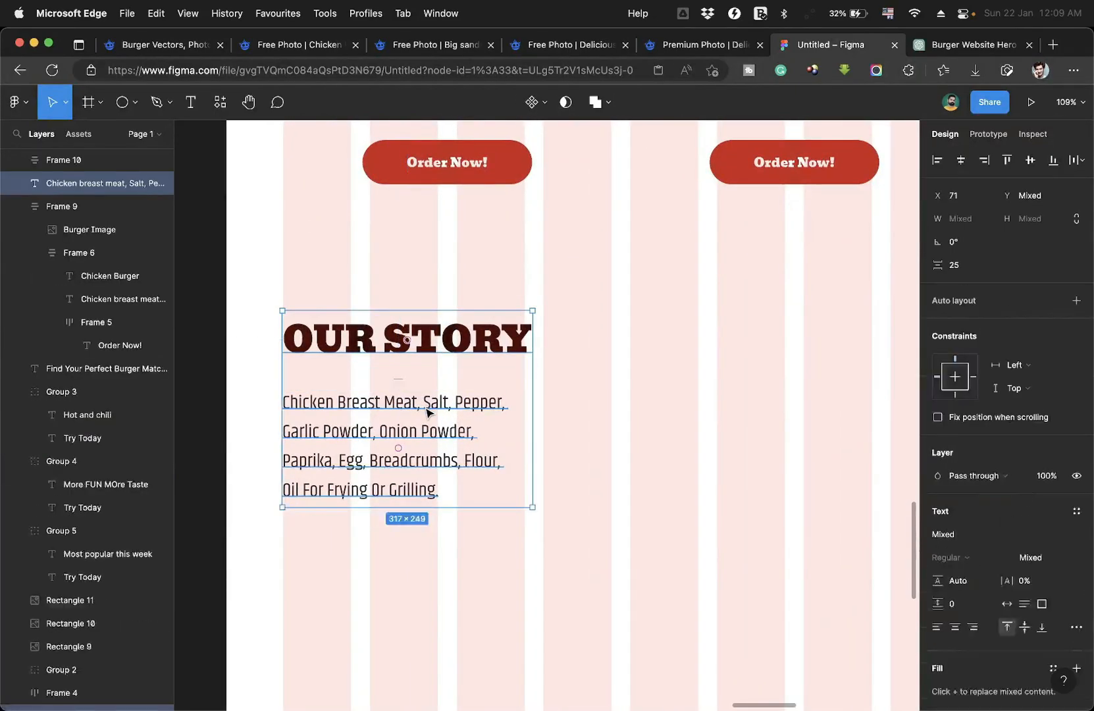
{"action": "left_click", "coordinate": [962, 266]}
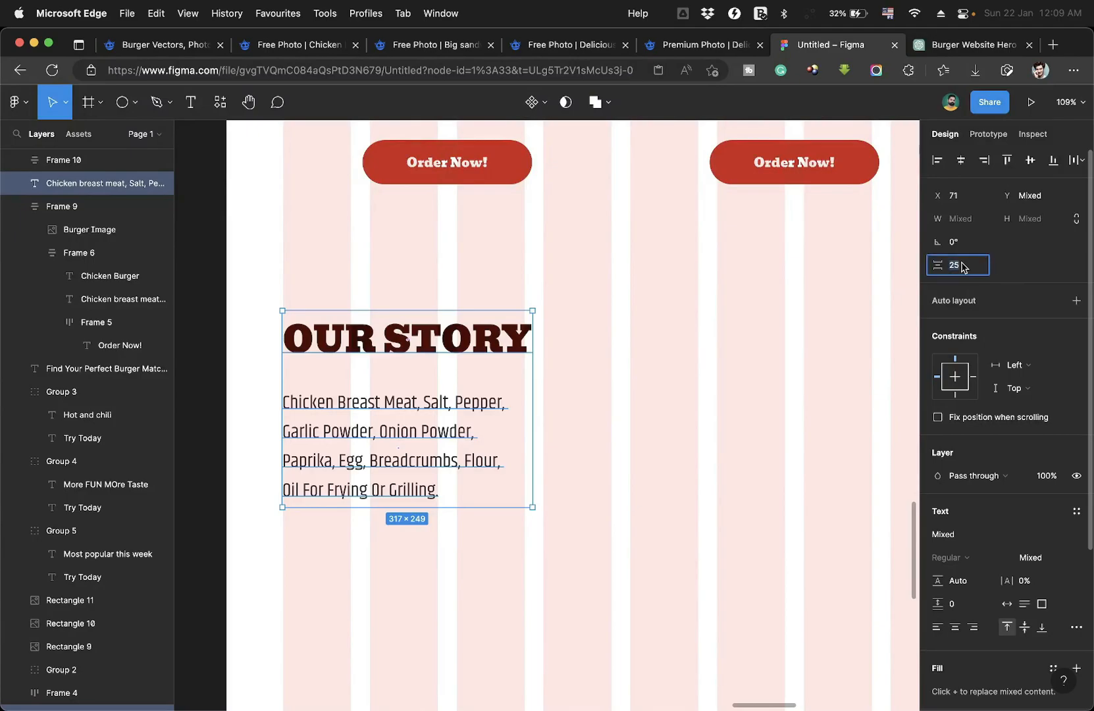
{"action": "type", "text": "24"}
{"action": "key", "text": "Return"}
{"action": "left_click", "coordinate": [792, 309]}
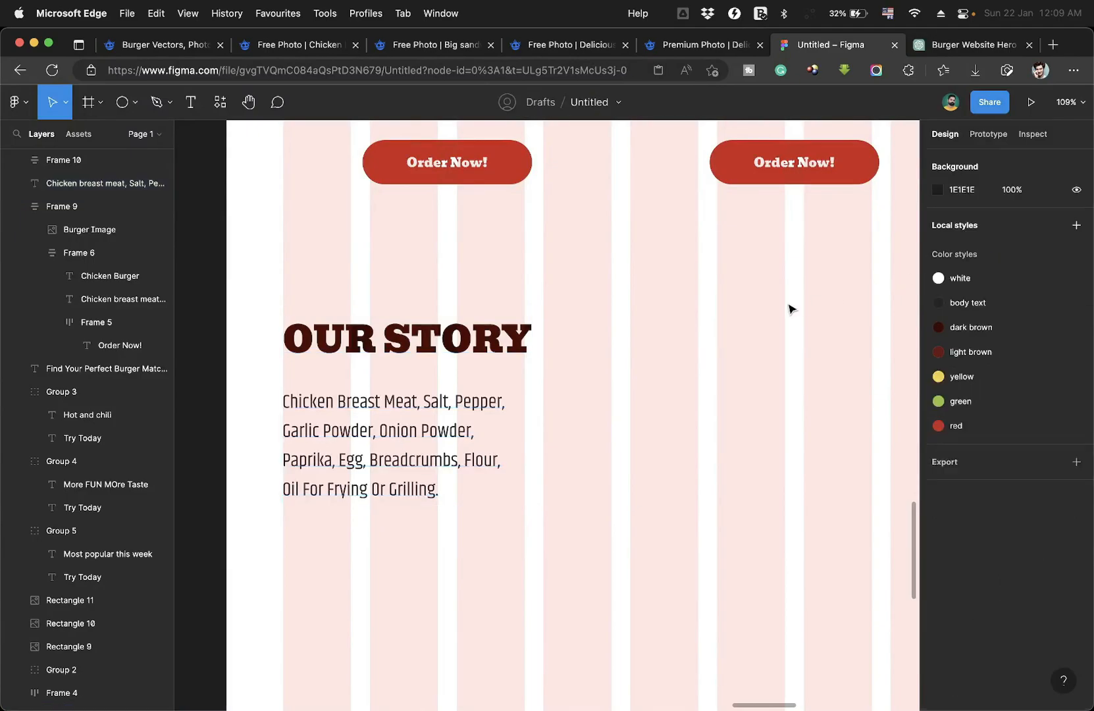
Widen the text box below the Our Story heading to about 637, keeping its start at the first grid column.
{"action": "scroll", "coordinate": [486, 445], "scroll_direction": "down", "scroll_amount": 5}
{"action": "scroll", "coordinate": [427, 443], "scroll_direction": "right", "scroll_amount": 2}
{"action": "left_click", "coordinate": [355, 439]}
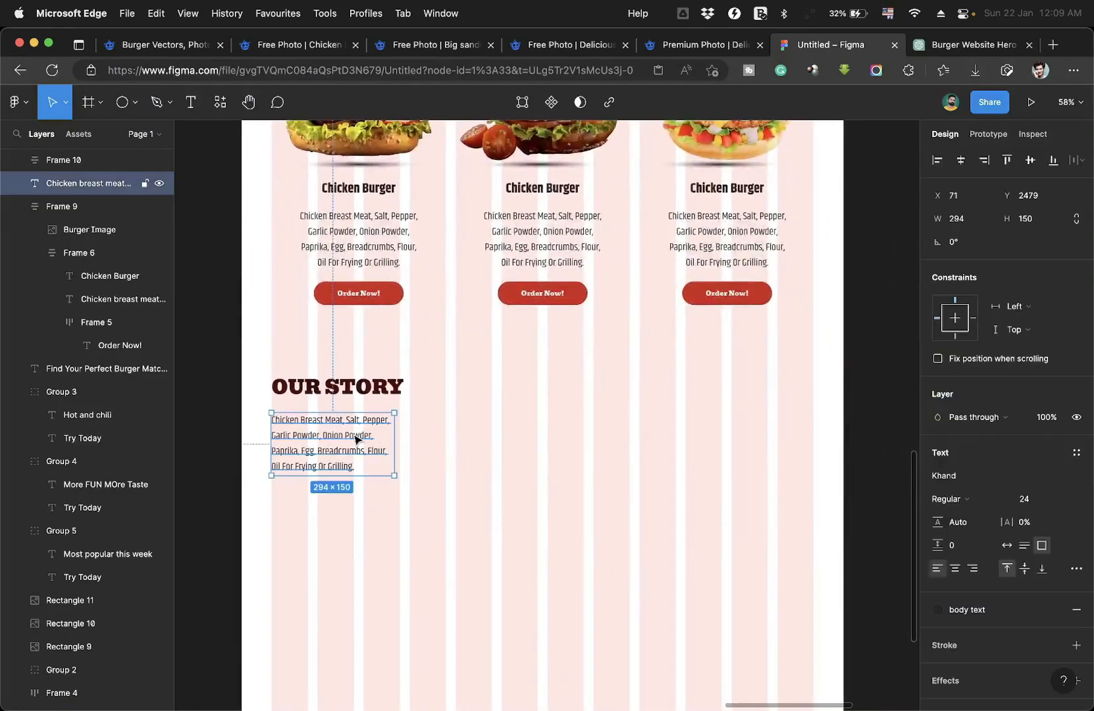
{"action": "left_click", "coordinate": [402, 449]}
{"action": "left_click", "coordinate": [366, 449]}
{"action": "left_click_drag", "start_coordinate": [394, 444], "coordinate": [534, 441]}
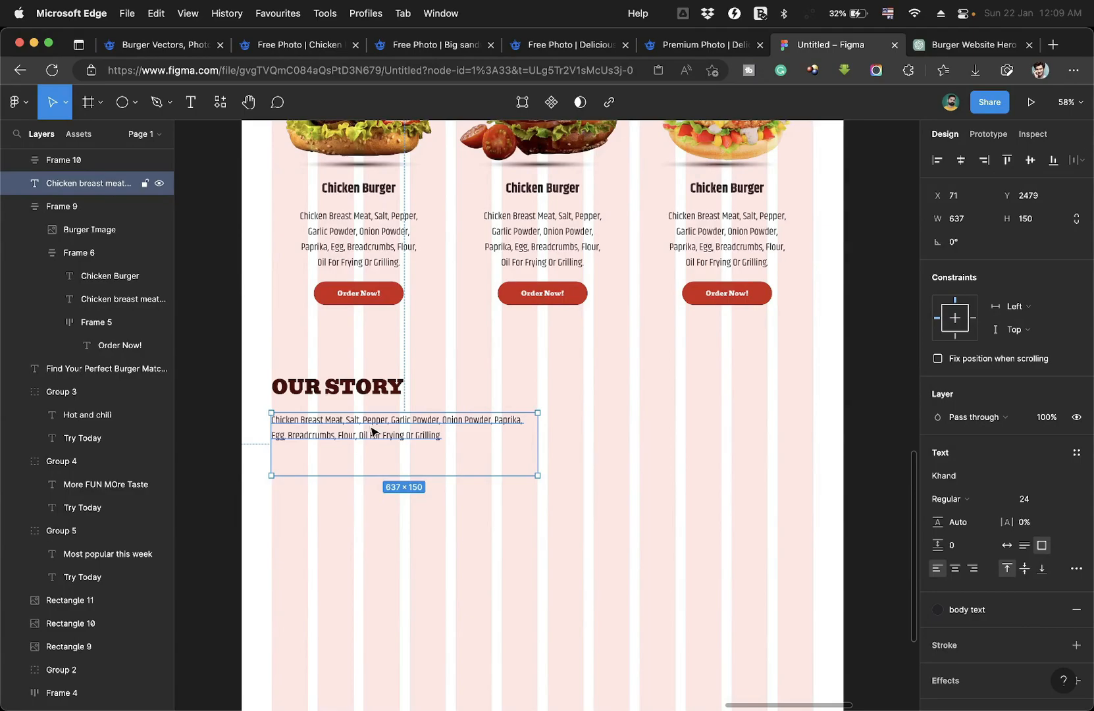
Switch to ChatGPT and submit the prompt "write our story paragraph for my burger restaurant".
{"action": "left_click", "coordinate": [969, 44]}
{"action": "left_click", "coordinate": [460, 673]}
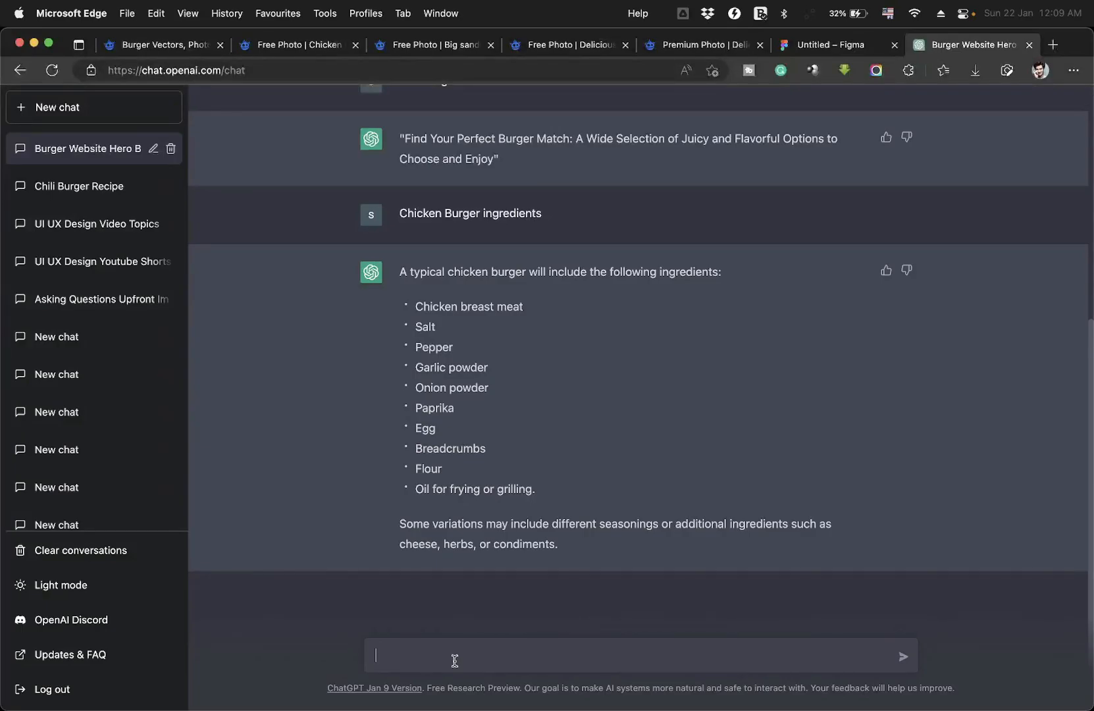
{"action": "type", "text": "write"}
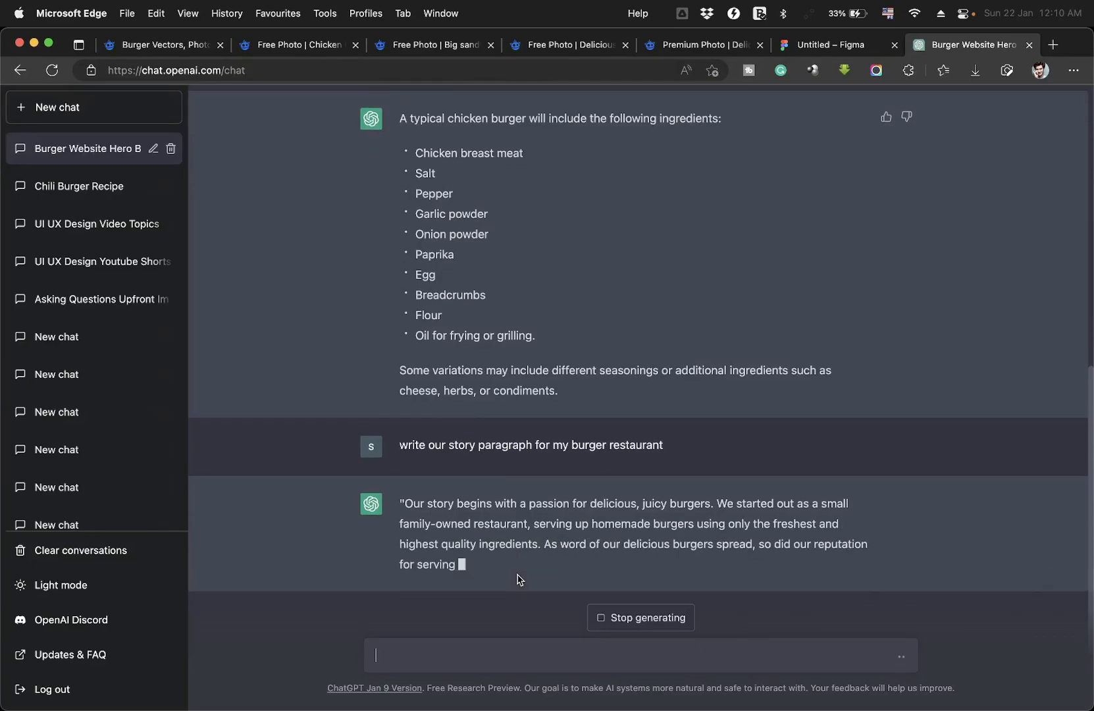
Replace the Our Story body text in Figma with ChatGPT's paragraph up to "the perfect burger." and extend its box to about 266 high.
{"action": "left_click_drag", "start_coordinate": [609, 504], "coordinate": [403, 401]}
{"action": "key", "text": "super+c"}
{"action": "left_click", "coordinate": [831, 44]}
{"action": "double_click", "coordinate": [401, 431]}
{"action": "key", "text": "super+v"}
{"action": "left_click_drag", "start_coordinate": [429, 474], "coordinate": [429, 525]}
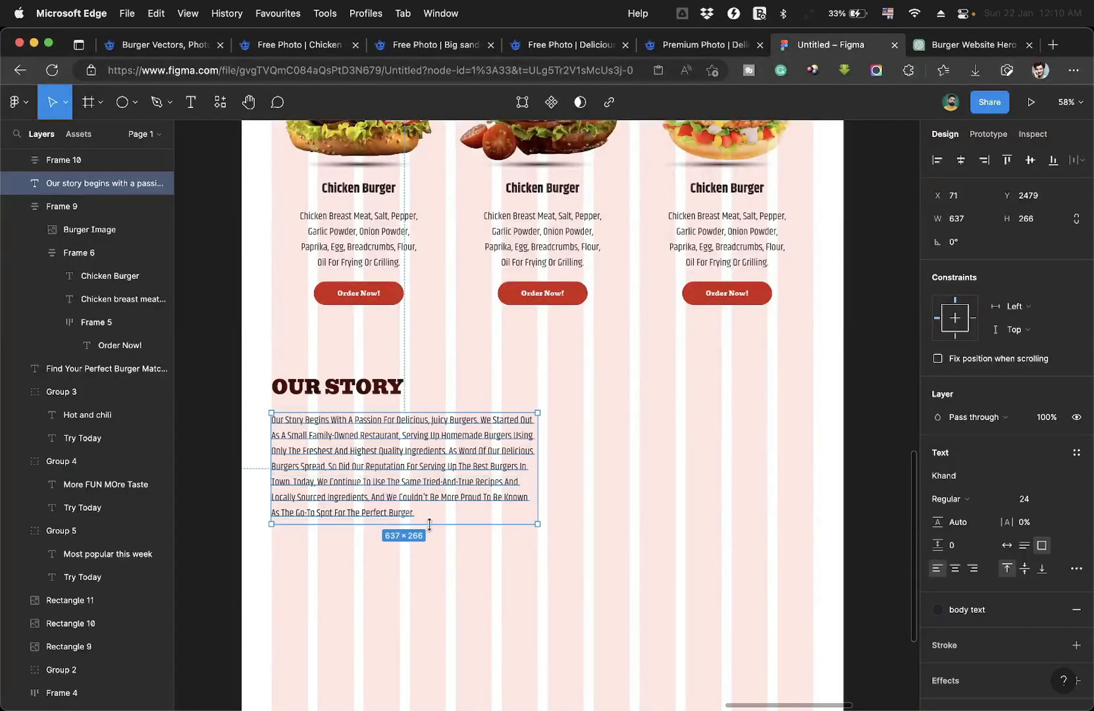
{"action": "left_click", "coordinate": [406, 587]}
{"action": "scroll", "coordinate": [405, 587], "scroll_direction": "up", "scroll_amount": 2}
{"action": "scroll", "coordinate": [401, 593], "scroll_direction": "down", "scroll_amount": 3}
{"action": "scroll", "coordinate": [401, 594], "scroll_direction": "left", "scroll_amount": 1}
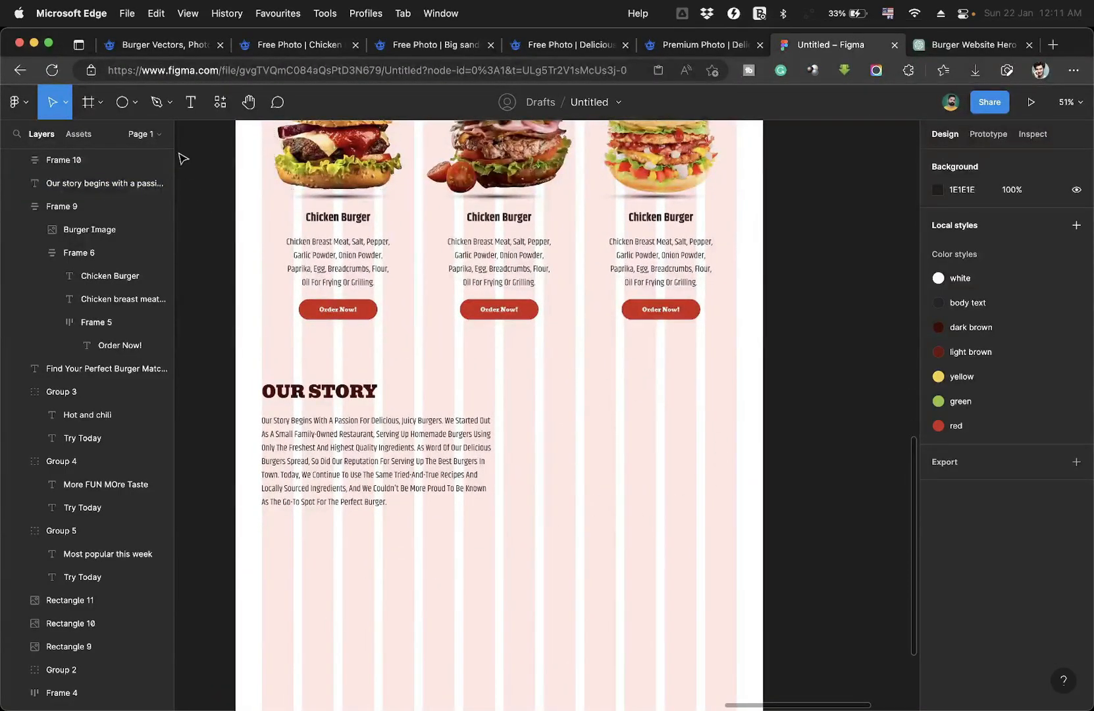
Draw a rectangle about 626 × 444 beside the Our Story text, spanning to the last grid column.
{"action": "left_click", "coordinate": [392, 470]}
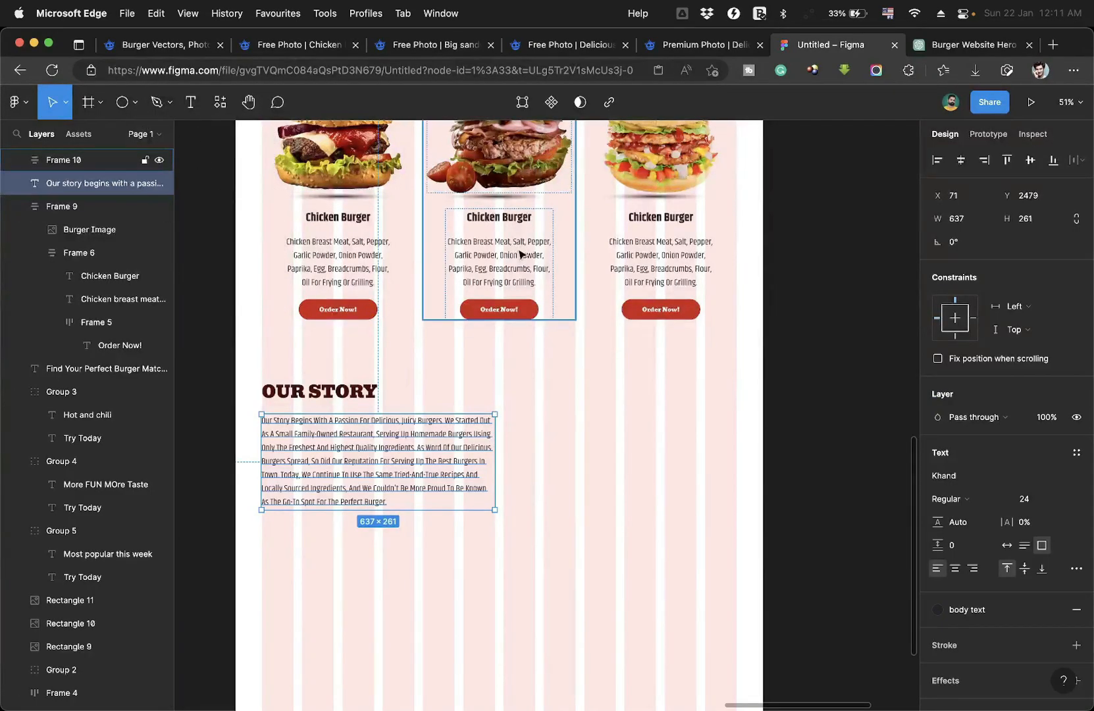
{"action": "left_click", "coordinate": [134, 102]}
{"action": "left_click", "coordinate": [98, 135]}
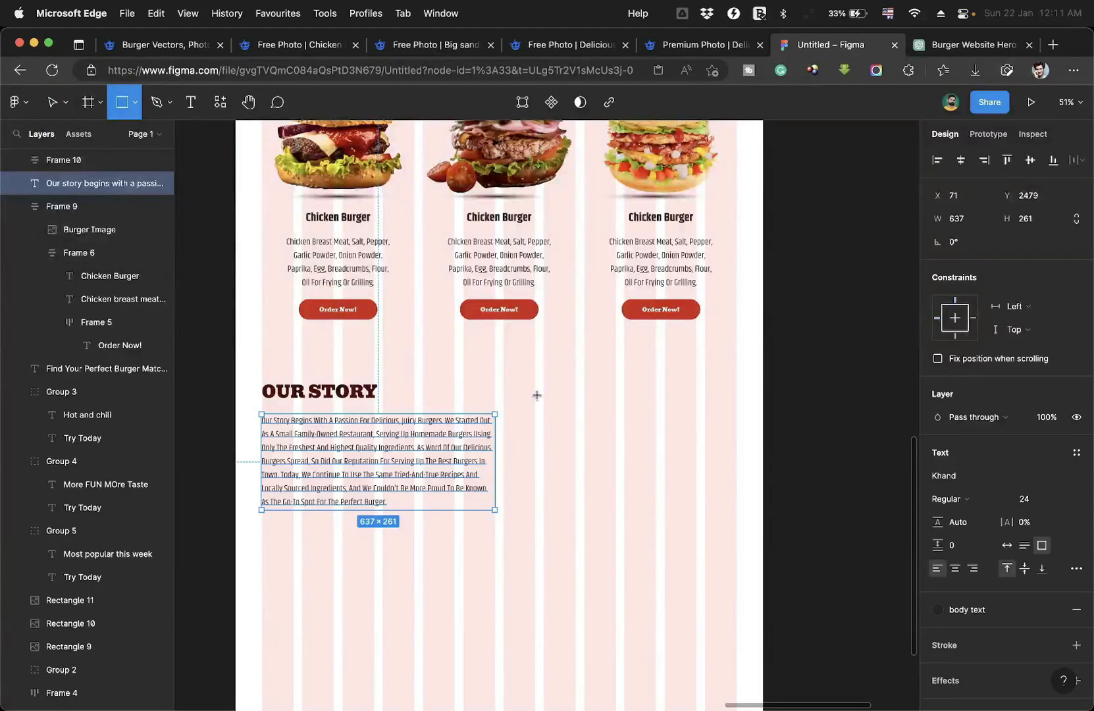
{"action": "mouse_move", "coordinate": [534, 385]}
{"action": "left_mouse_down"}
{"action": "mouse_move", "coordinate": [715, 538]}
{"action": "mouse_move", "coordinate": [727, 517]}
{"action": "mouse_move", "coordinate": [737, 546]}
{"action": "left_mouse_up"}
{"action": "left_click_drag", "start_coordinate": [534, 476], "coordinate": [507, 473]}
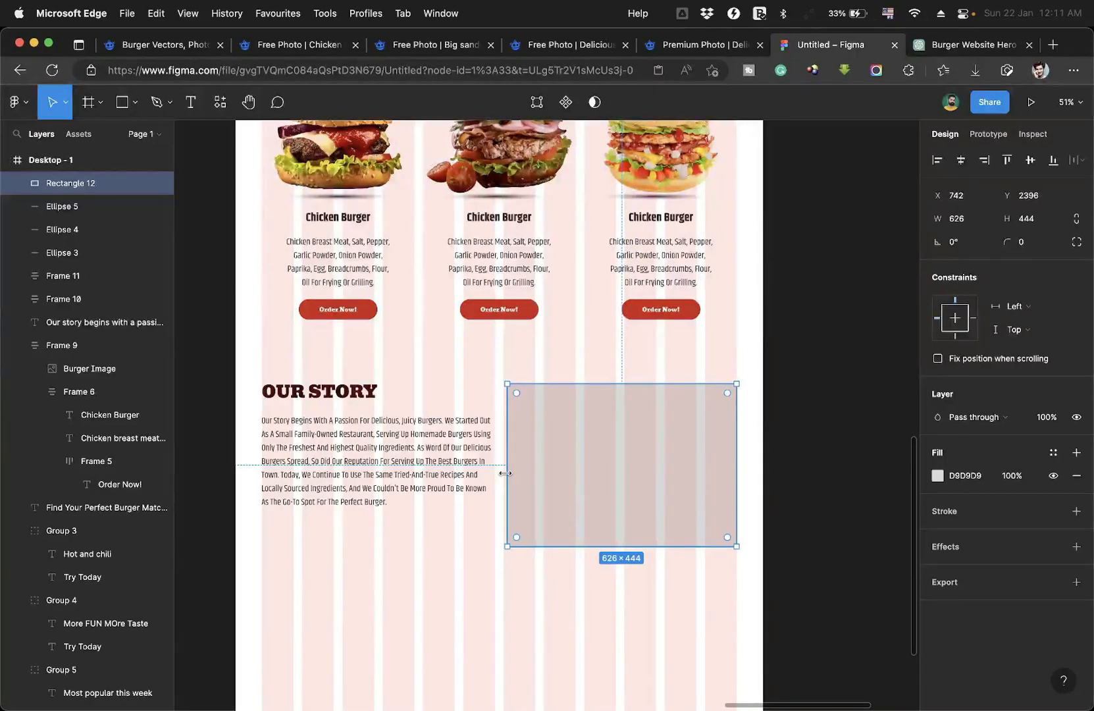
Draw a small circle below the Our Story paragraph and set its size to 24 × 24.
{"action": "left_click", "coordinate": [499, 597]}
{"action": "scroll", "coordinate": [635, 498], "scroll_direction": "up", "scroll_amount": 3}
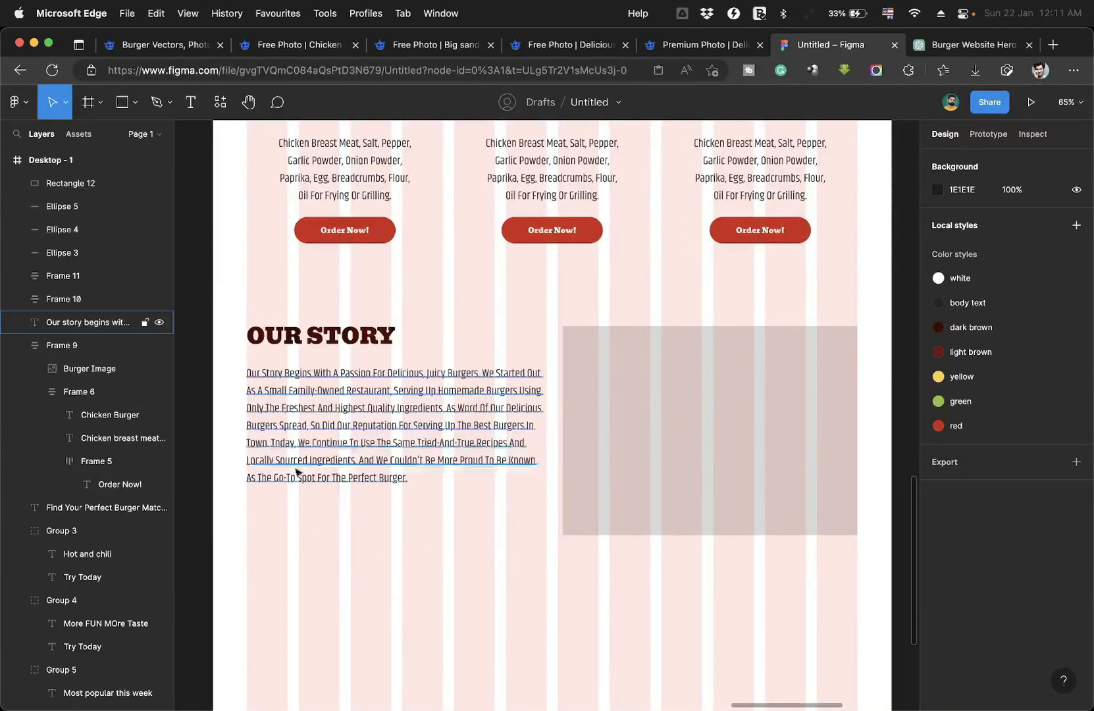
{"action": "left_click", "coordinate": [135, 104]}
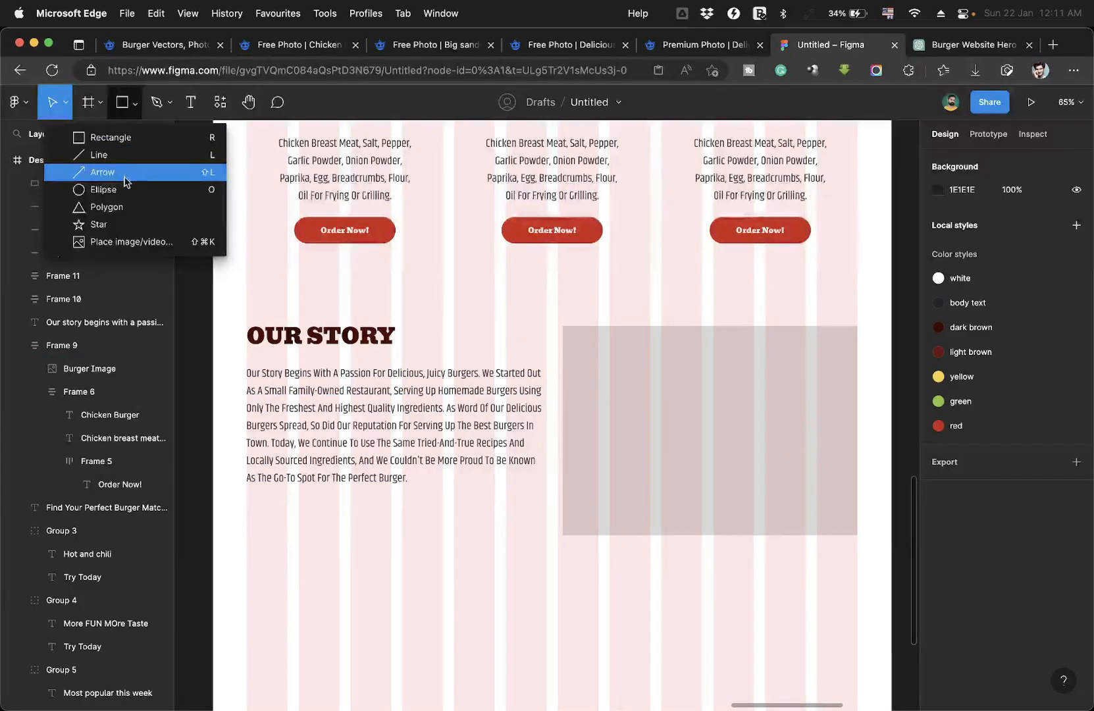
{"action": "double_click", "coordinate": [125, 174]}
{"action": "left_click", "coordinate": [136, 108]}
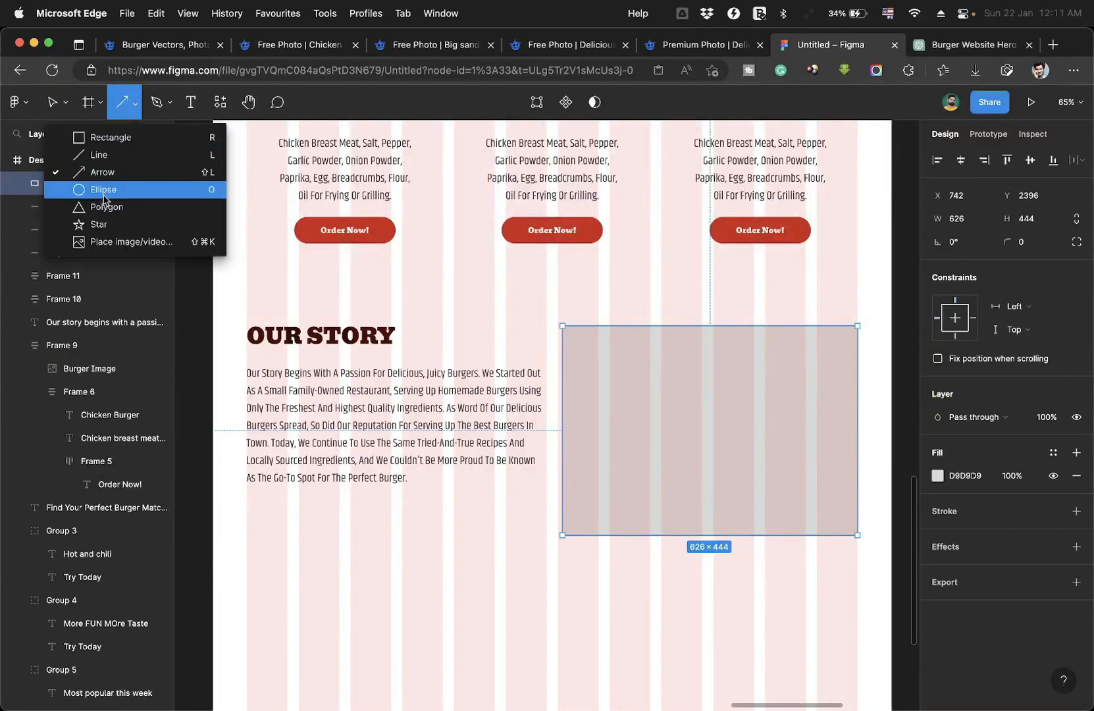
{"action": "left_click", "coordinate": [104, 191]}
{"action": "left_click_drag", "start_coordinate": [254, 497], "coordinate": [273, 516]}
{"action": "scroll", "coordinate": [273, 512], "scroll_direction": "up", "scroll_amount": 2}
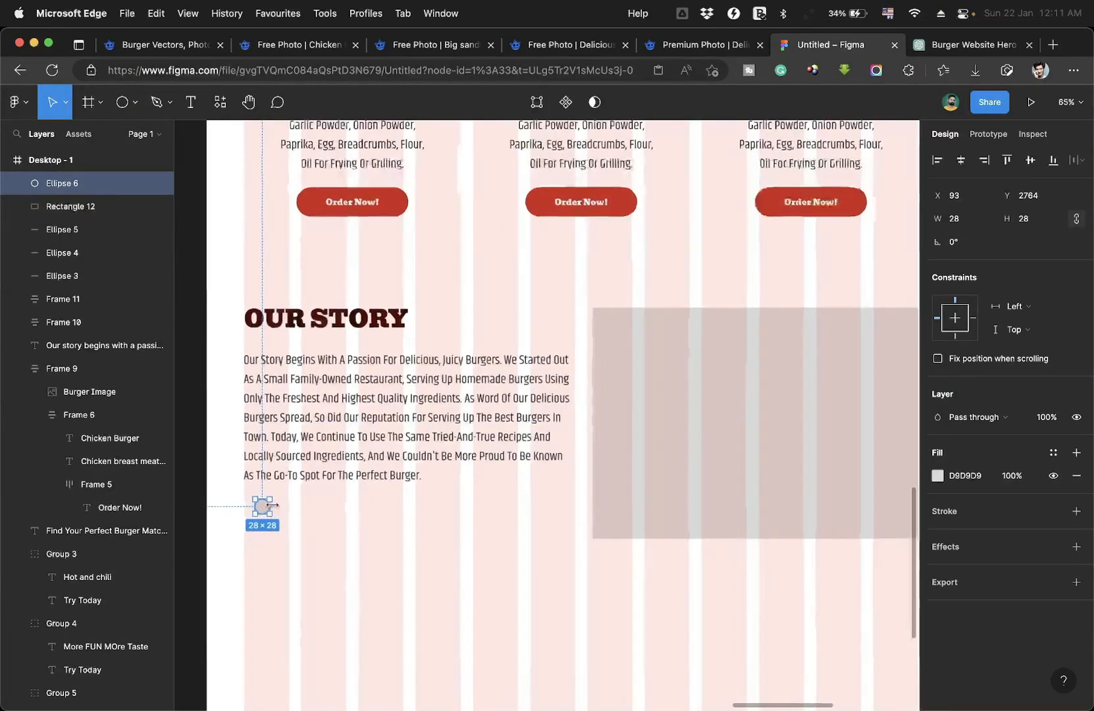
{"action": "left_click", "coordinate": [958, 218]}
{"action": "left_click", "coordinate": [1075, 224]}
{"action": "type", "text": "24"}
Duplicate the circle into a row of three evenly spaced dots and give the middle one the red colour style.
{"action": "left_click_drag", "start_coordinate": [262, 508], "coordinate": [292, 511]}
{"action": "key", "text": "super+d"}
{"action": "left_click", "coordinate": [271, 509]}
{"action": "left_click", "coordinate": [1053, 452]}
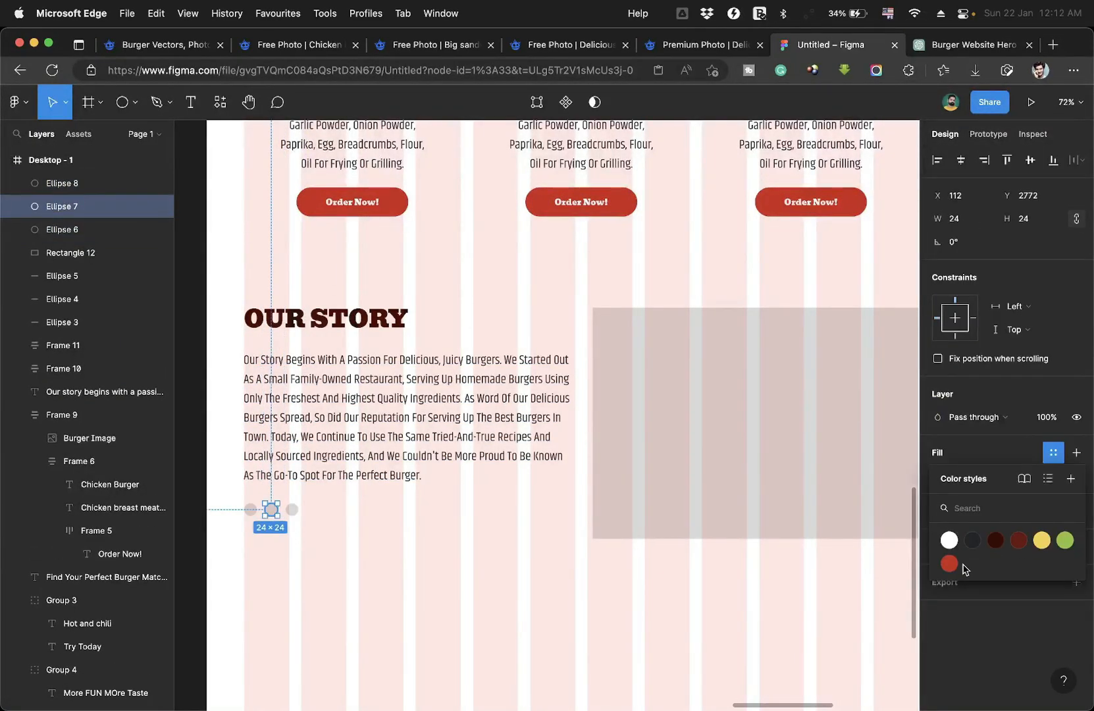
{"action": "left_click", "coordinate": [949, 564]}
Fill the rectangle beside the Our Story text with the delicious-spicy-fried-chicken burger image from the image assets folder.
{"action": "scroll", "coordinate": [444, 348], "scroll_direction": "up", "scroll_amount": 3}
{"action": "left_click", "coordinate": [462, 349]}
{"action": "left_click", "coordinate": [700, 45]}
{"action": "left_click", "coordinate": [831, 45]}
{"action": "scroll", "coordinate": [572, 309], "scroll_direction": "down", "scroll_amount": 5}
{"action": "key", "text": "super+Tab"}
{"action": "left_click", "coordinate": [860, 475]}
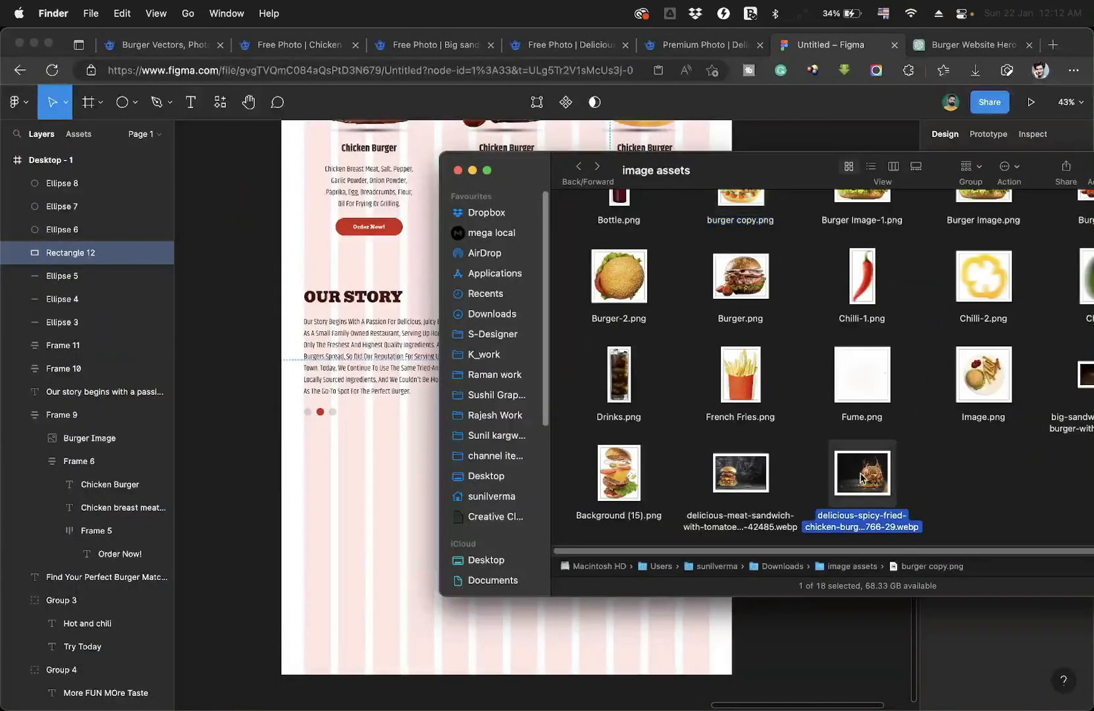
{"action": "key", "text": "super+Tab"}
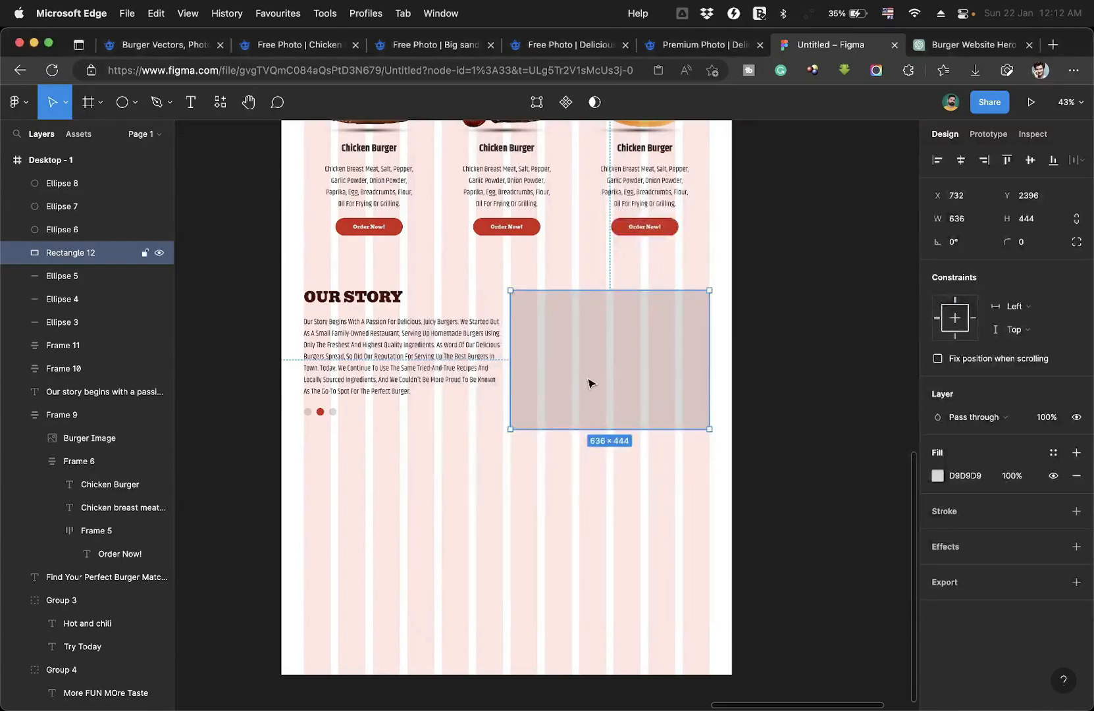
{"action": "key", "text": "super+v"}
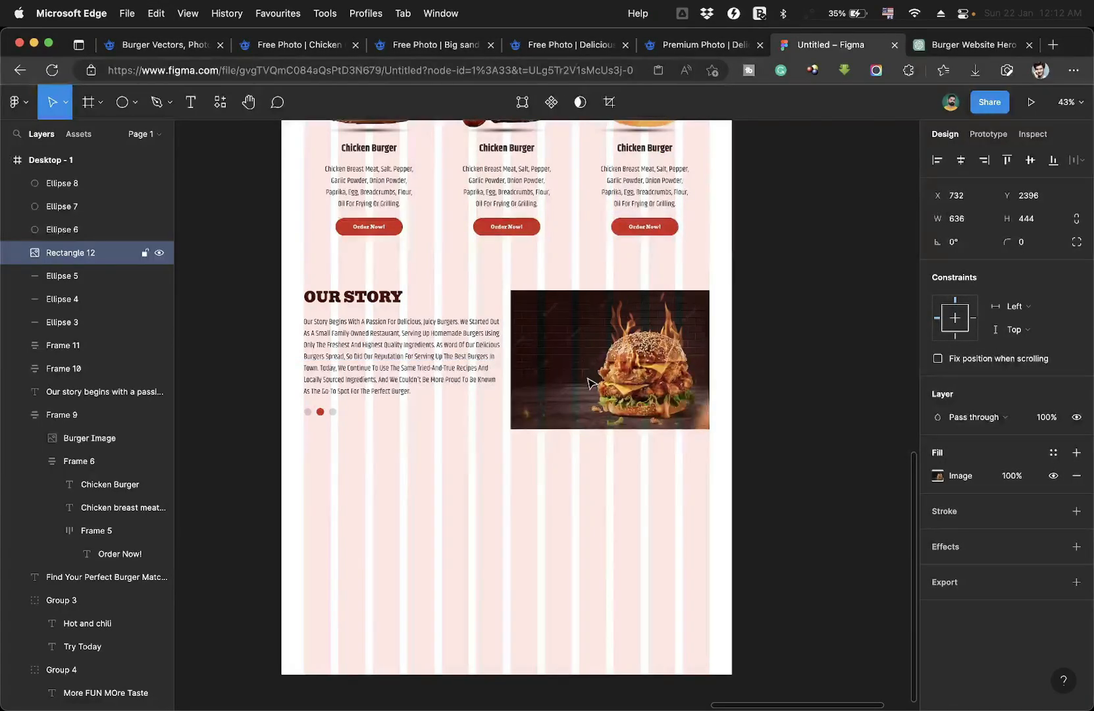
{"action": "scroll", "coordinate": [588, 383], "scroll_direction": "up", "scroll_amount": 3}
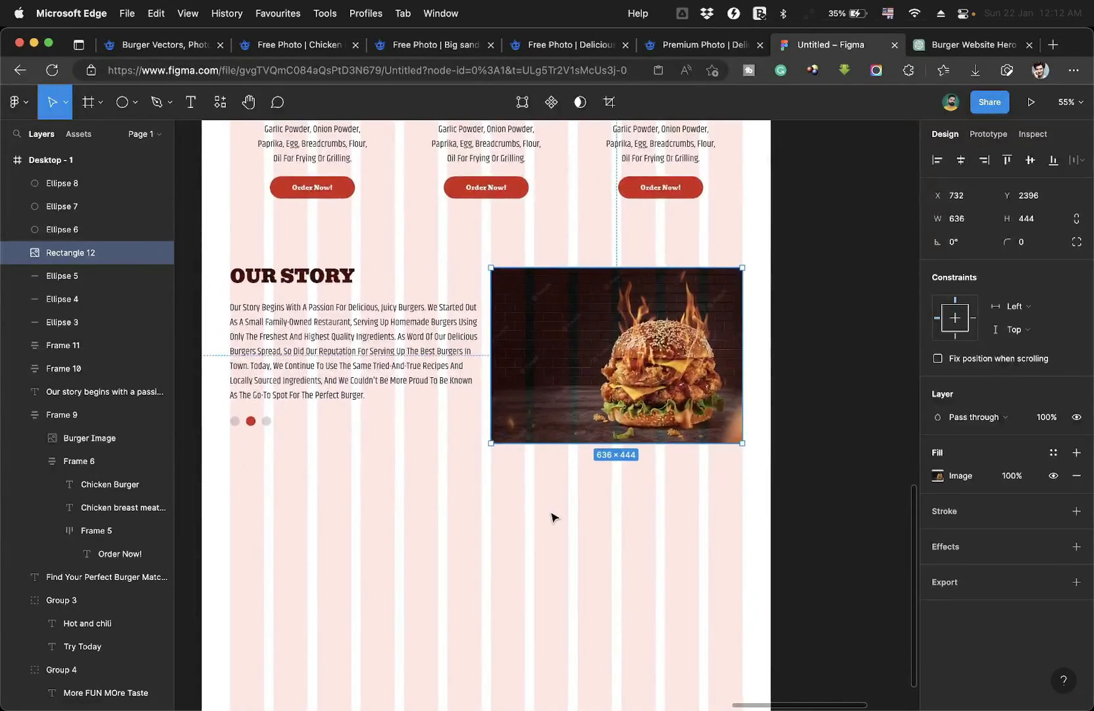
{"action": "left_click", "coordinate": [554, 515]}
Place a copy of the Choose & Enjoy heading and its subtitle 160 below the Our Story image.
{"action": "scroll", "coordinate": [554, 515], "scroll_direction": "down", "scroll_amount": 3}
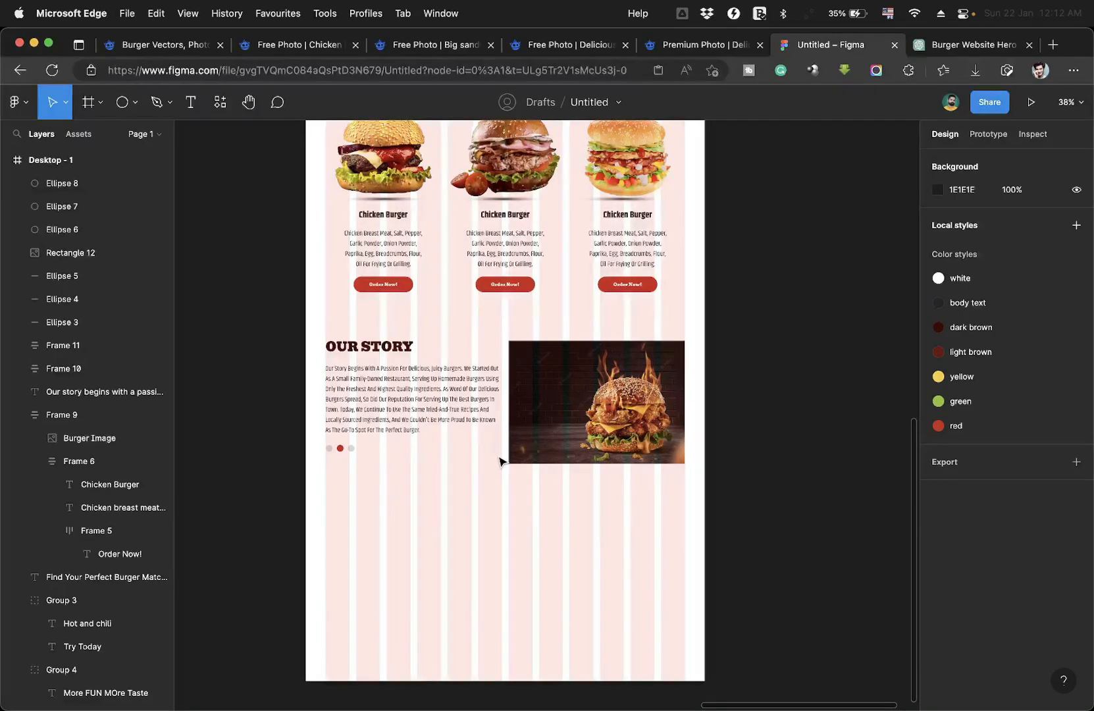
{"action": "scroll", "coordinate": [499, 461], "scroll_direction": "down", "scroll_amount": 3}
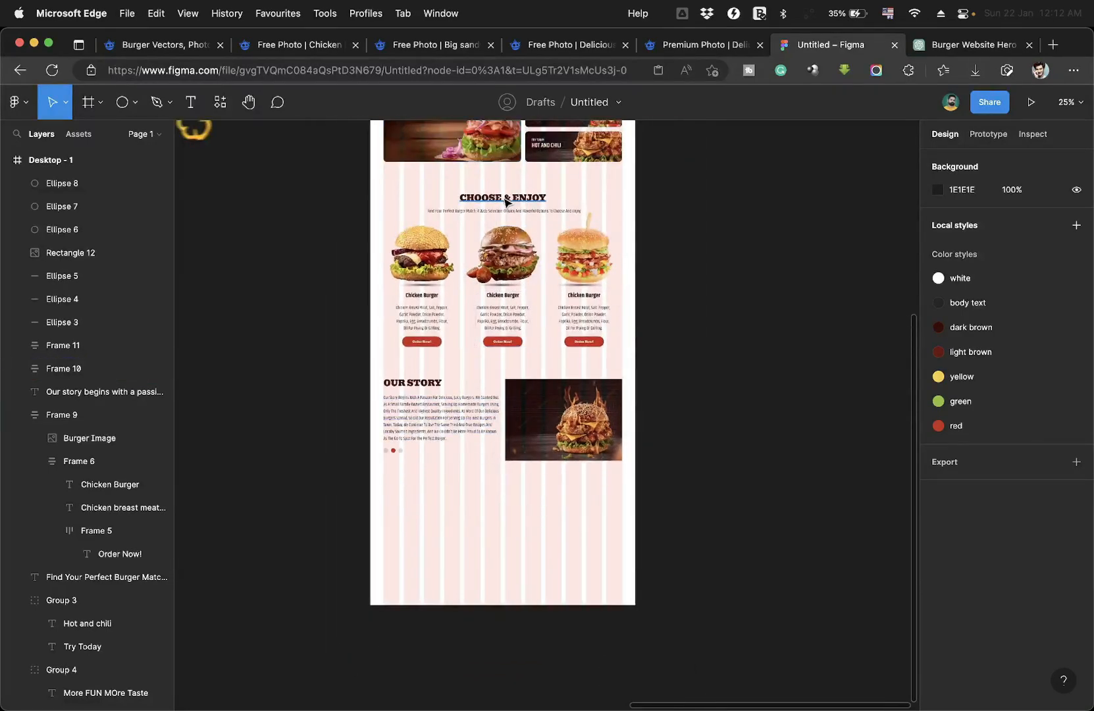
{"action": "left_click", "coordinate": [507, 200]}
{"action": "left_click", "coordinate": [535, 212], "text": "shift"}
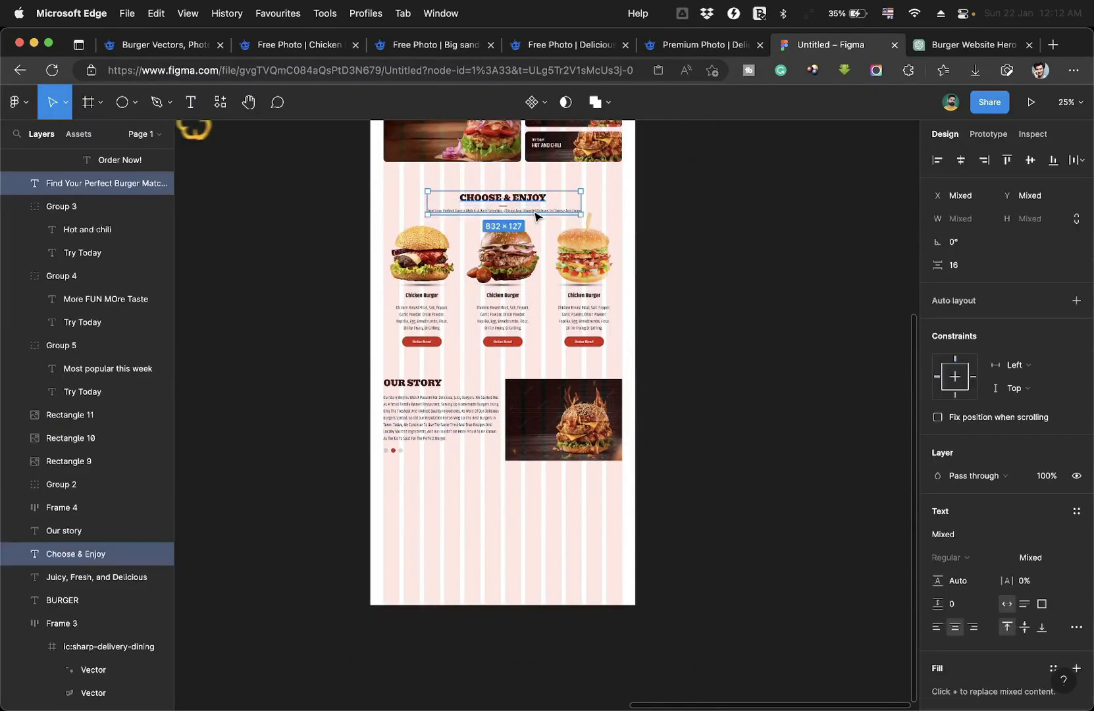
{"action": "left_click_drag", "start_coordinate": [535, 215], "coordinate": [536, 500], "text": "alt"}
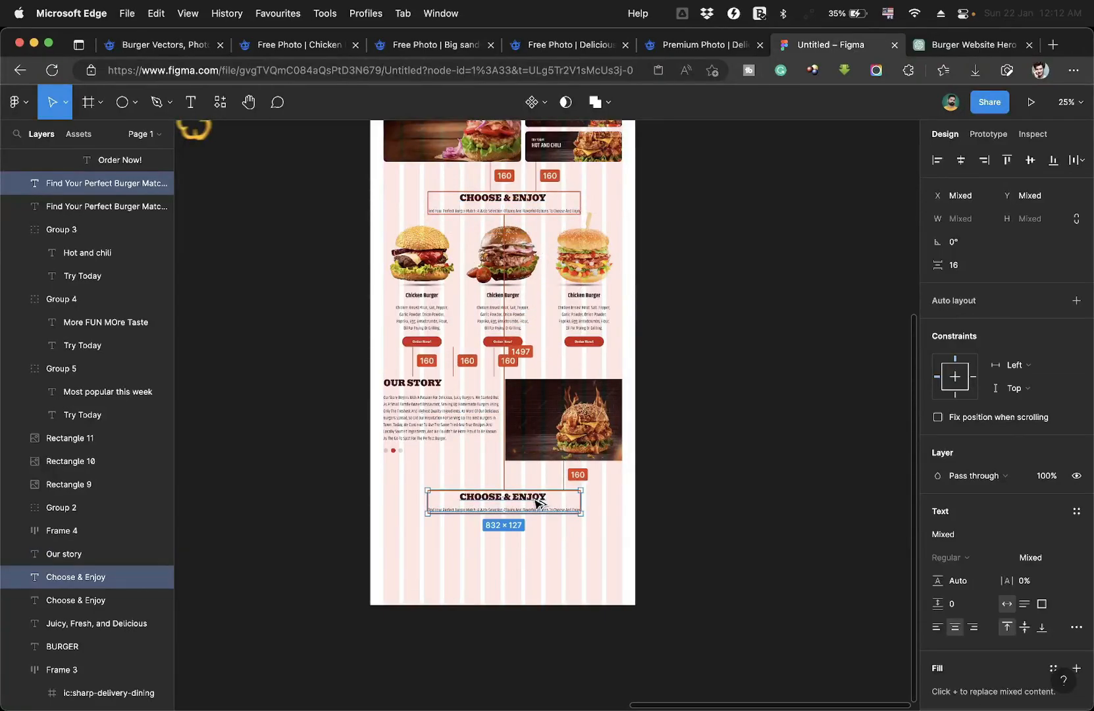
Extend the Desktop - 1 frame downward to a height of about 4537.
{"action": "scroll", "coordinate": [537, 501], "scroll_direction": "down", "scroll_amount": 5}
{"action": "key", "text": "Escape"}
{"action": "left_click_drag", "start_coordinate": [541, 431], "coordinate": [540, 599]}
Change the copied Choose & Enjoy heading below the Our Story section to "Book your table".
{"action": "scroll", "coordinate": [508, 327], "scroll_direction": "up", "scroll_amount": 3}
{"action": "scroll", "coordinate": [507, 327], "scroll_direction": "up", "scroll_amount": 4}
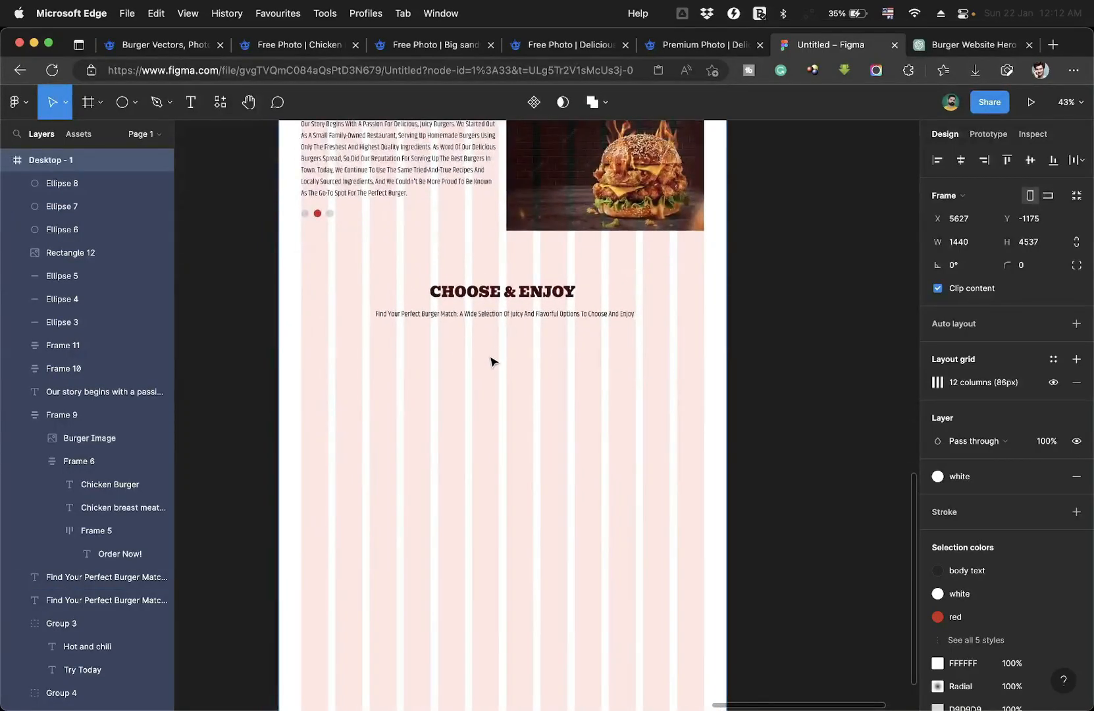
{"action": "scroll", "coordinate": [492, 361], "scroll_direction": "down", "scroll_amount": 4}
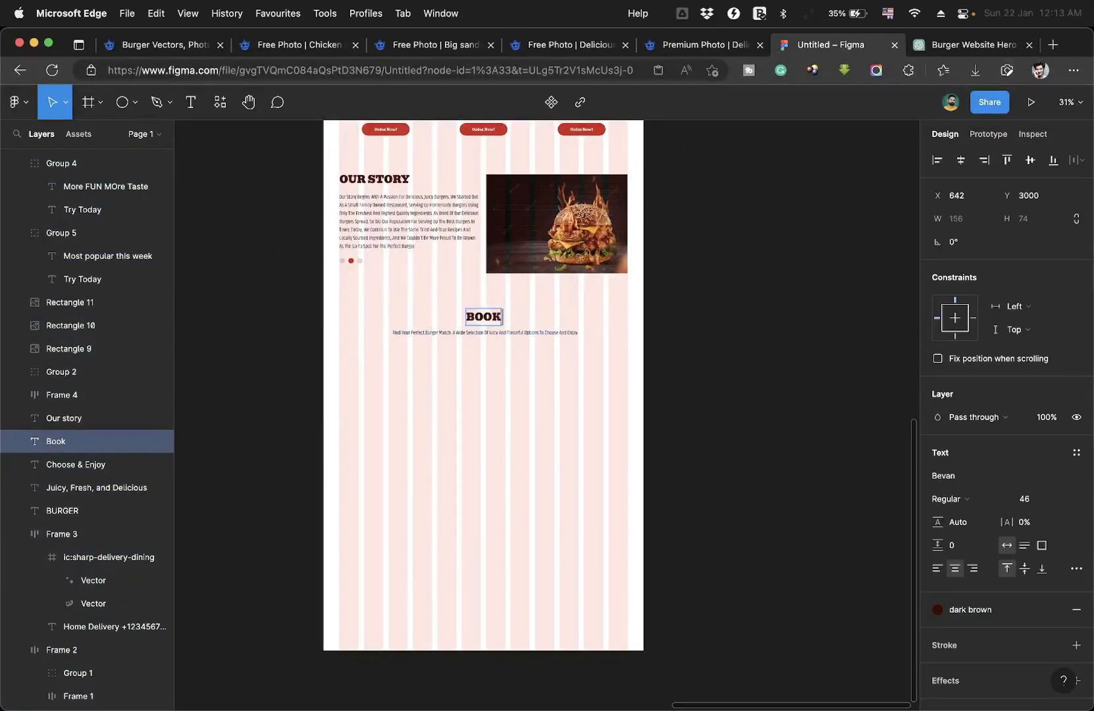
{"action": "type", "text": "your table"}
{"action": "key", "text": "Escape"}
{"action": "scroll", "coordinate": [480, 359], "scroll_direction": "up", "scroll_amount": 3}
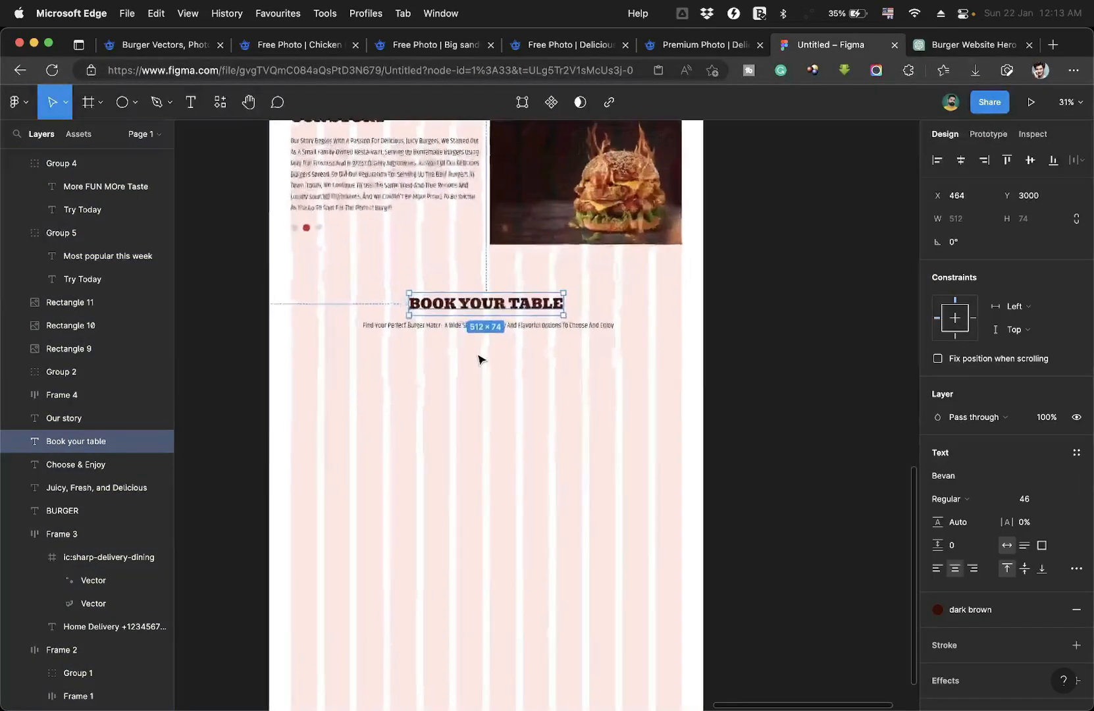
Switch to ChatGPT and submit the prompt "write a subtitle for book your table section".
{"action": "left_click", "coordinate": [962, 45]}
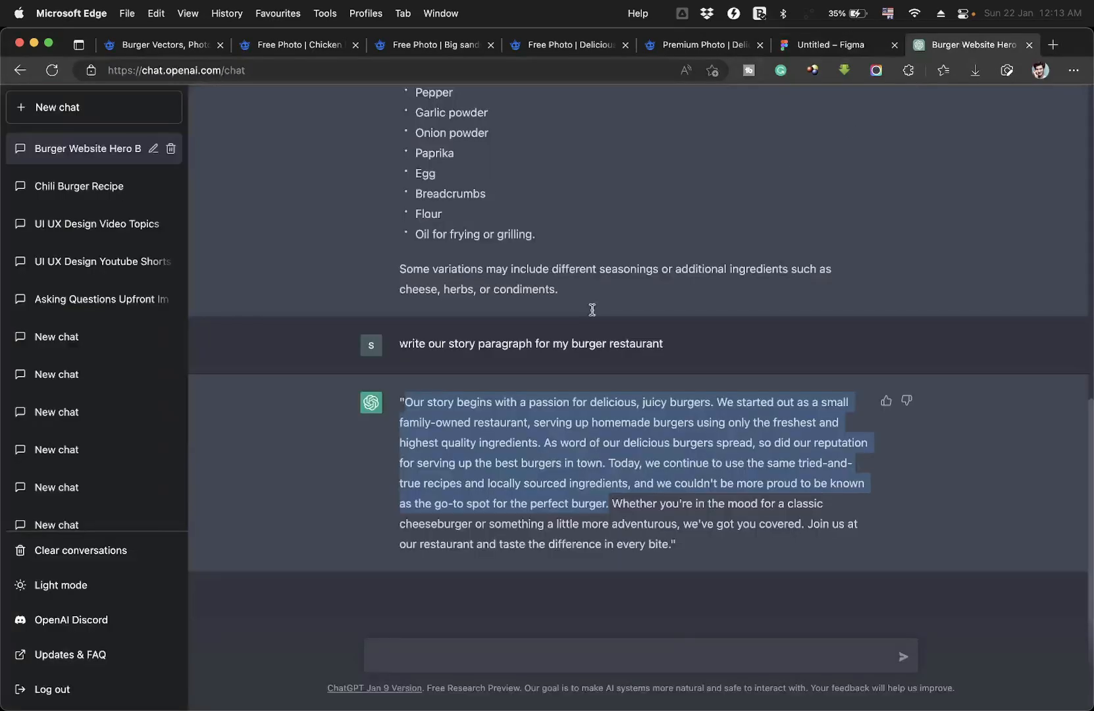
{"action": "left_click", "coordinate": [419, 659]}
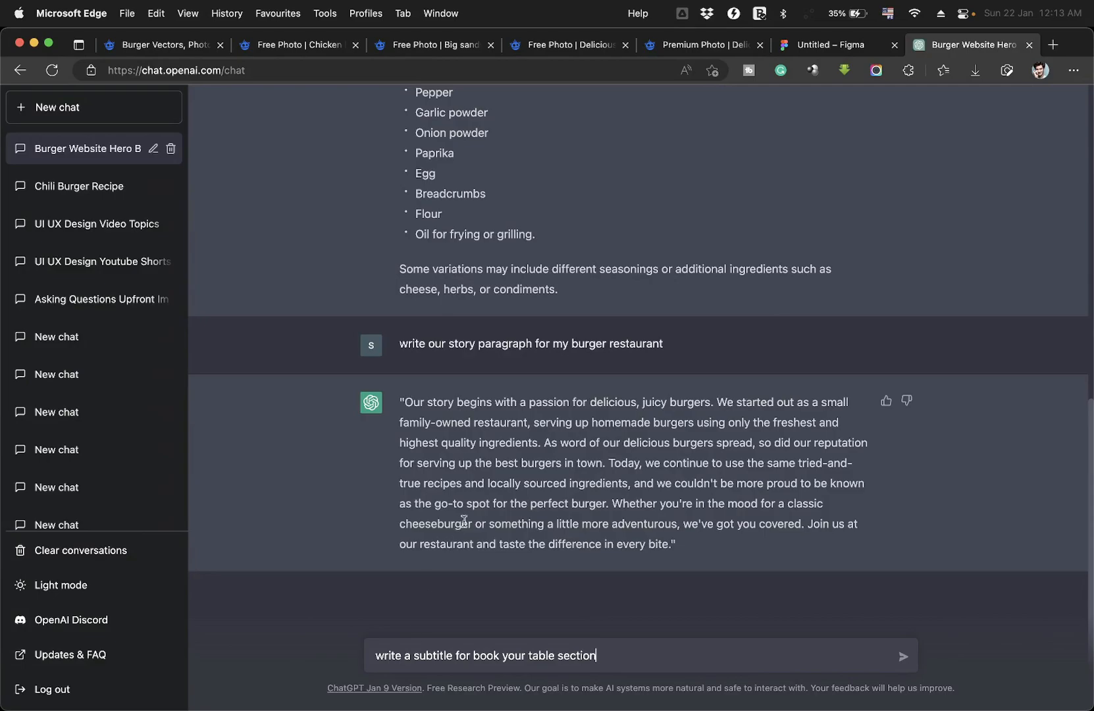
{"action": "key", "text": "Return"}
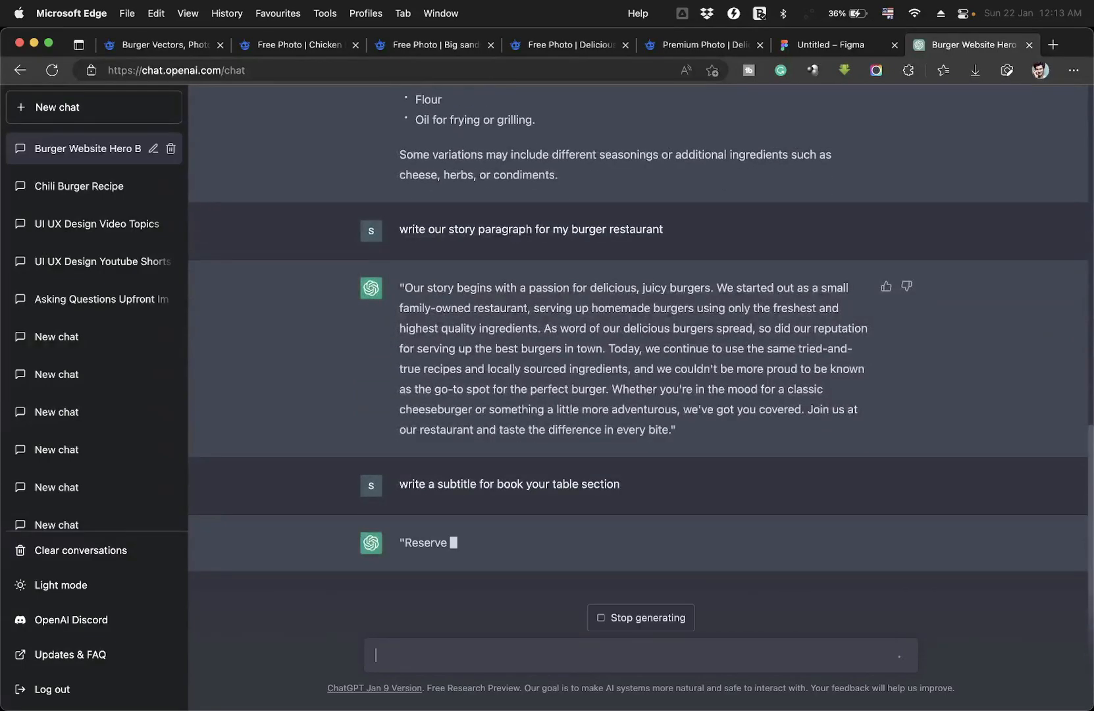
Copy ChatGPT's reply "Reserve Your Table and Enjoy A Perfect Burger Experience" and paste it in Figma over the subtitle under Book Your Table.
{"action": "left_click_drag", "start_coordinate": [399, 544], "coordinate": [703, 553]}
{"action": "key", "text": "super+c"}
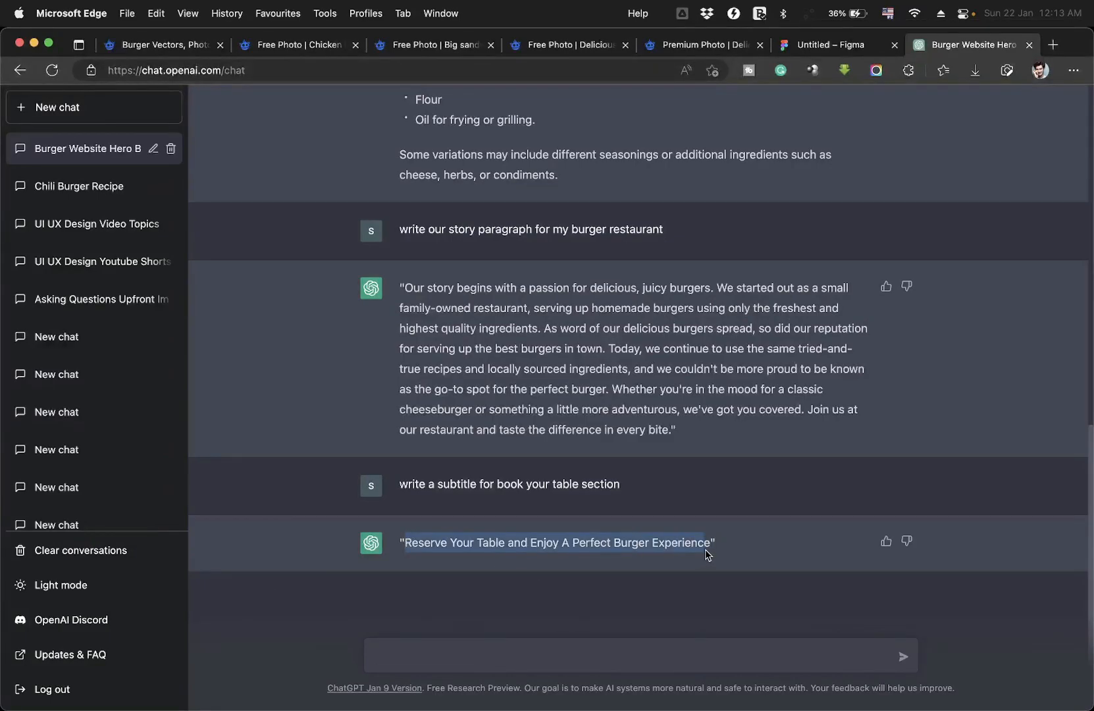
{"action": "left_click", "coordinate": [868, 44]}
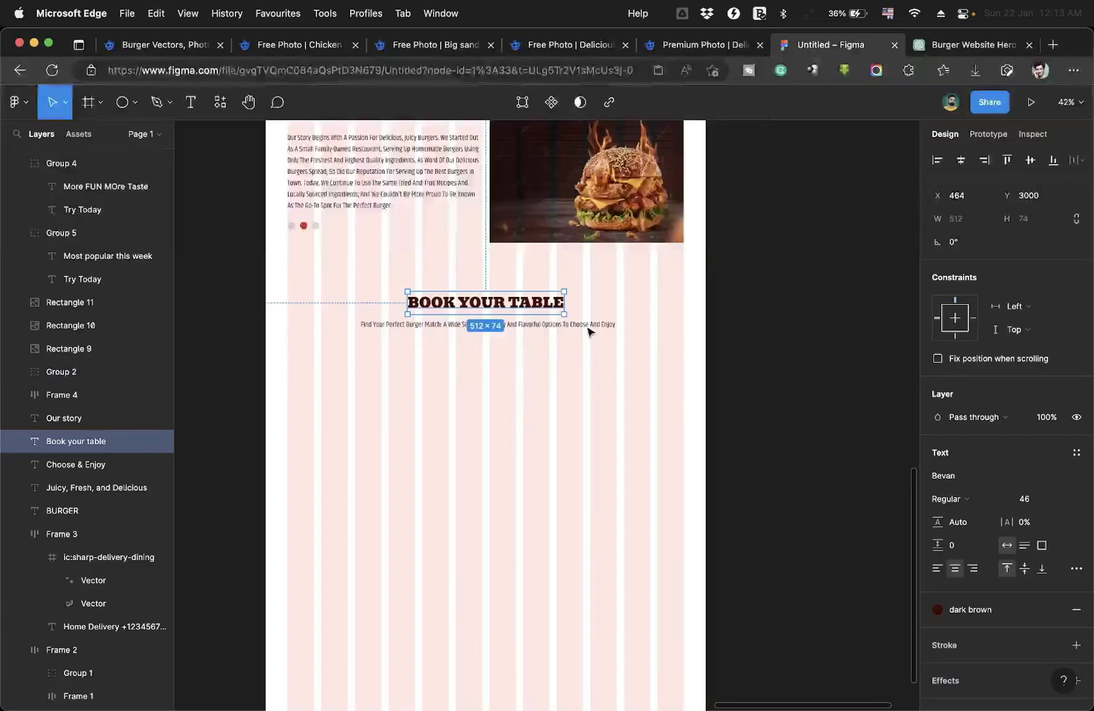
{"action": "double_click", "coordinate": [530, 326]}
{"action": "key", "text": "super+v"}
{"action": "left_click", "coordinate": [547, 370]}
{"action": "scroll", "coordinate": [545, 371], "scroll_direction": "up", "scroll_amount": 3}
{"action": "left_click", "coordinate": [544, 371]}
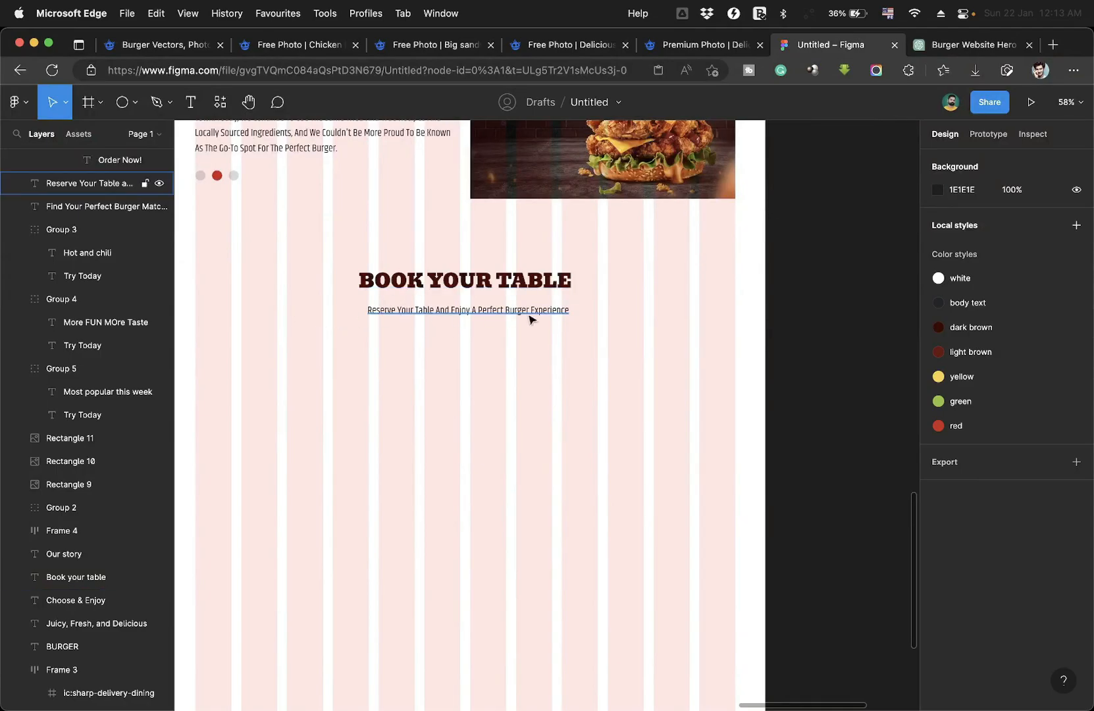
Switch to ChatGPT and submit the follow-up prompt "a bit longer".
{"action": "left_click", "coordinate": [935, 50]}
{"action": "left_click", "coordinate": [409, 657]}
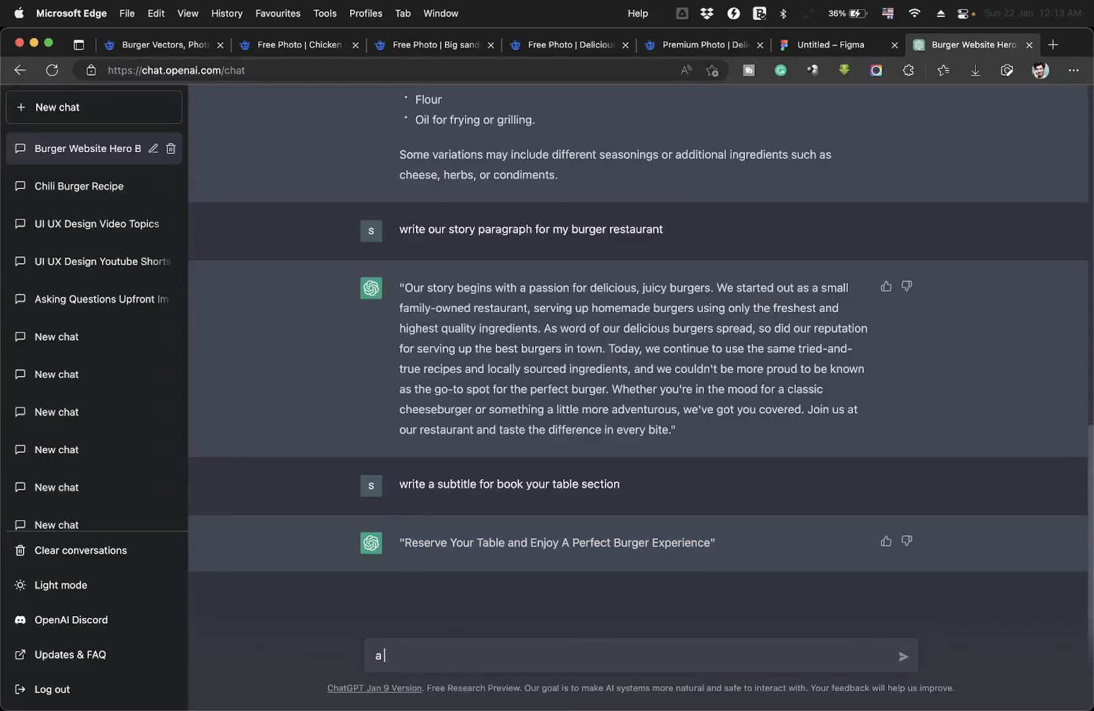
{"action": "type", "text": "a bit longer"}
{"action": "key", "text": "Return"}
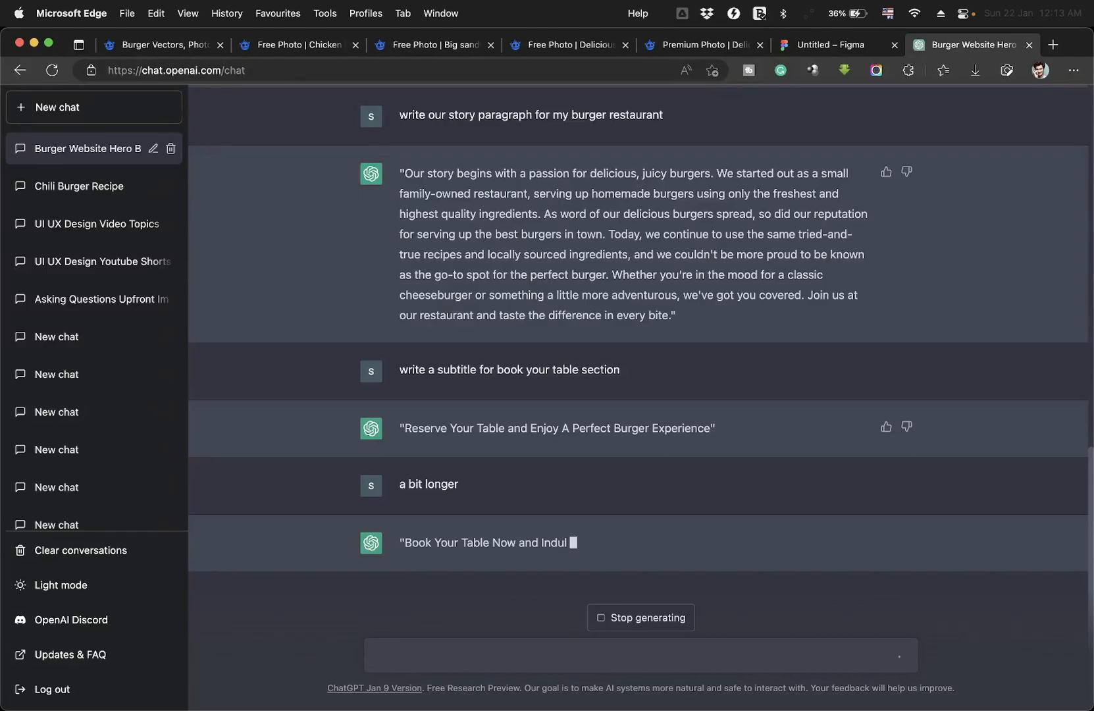
Replace the Book Your Table subtitle in Figma with ChatGPT's longer reply, "Book Your Table Now and Indulge in the Ultimate Burger Experience: Delicious, Juicy, and Freshly Prepared to Perfection".
{"action": "left_click_drag", "start_coordinate": [404, 524], "coordinate": [557, 547]}
{"action": "key", "text": "super+c"}
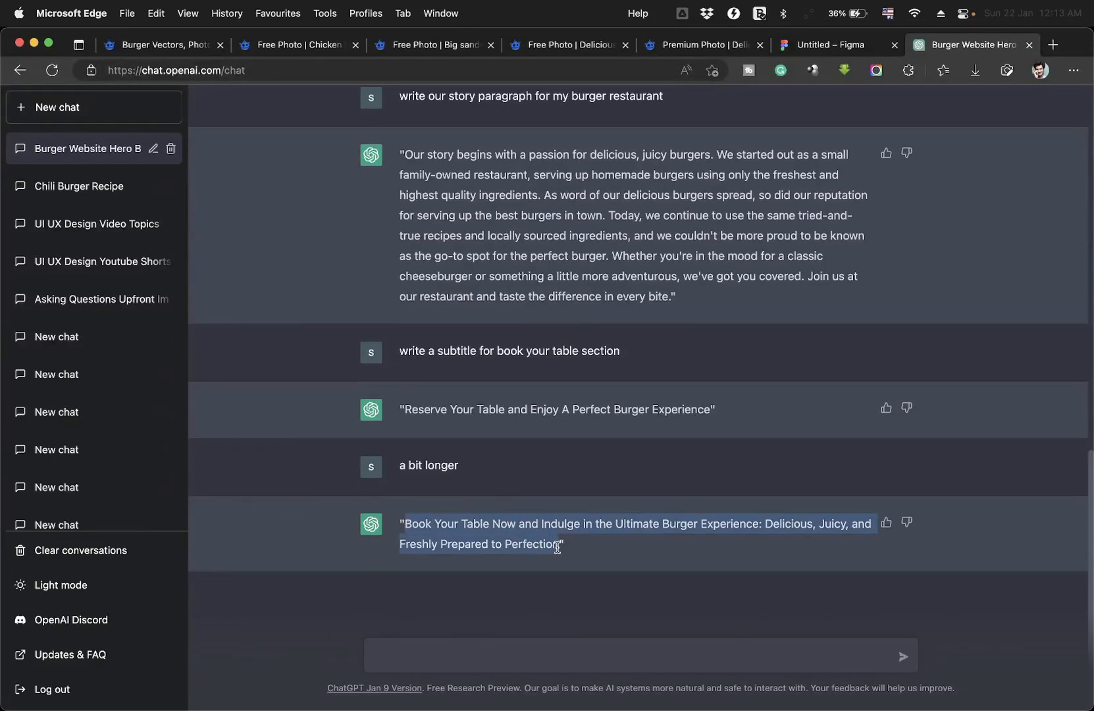
{"action": "left_click", "coordinate": [827, 46]}
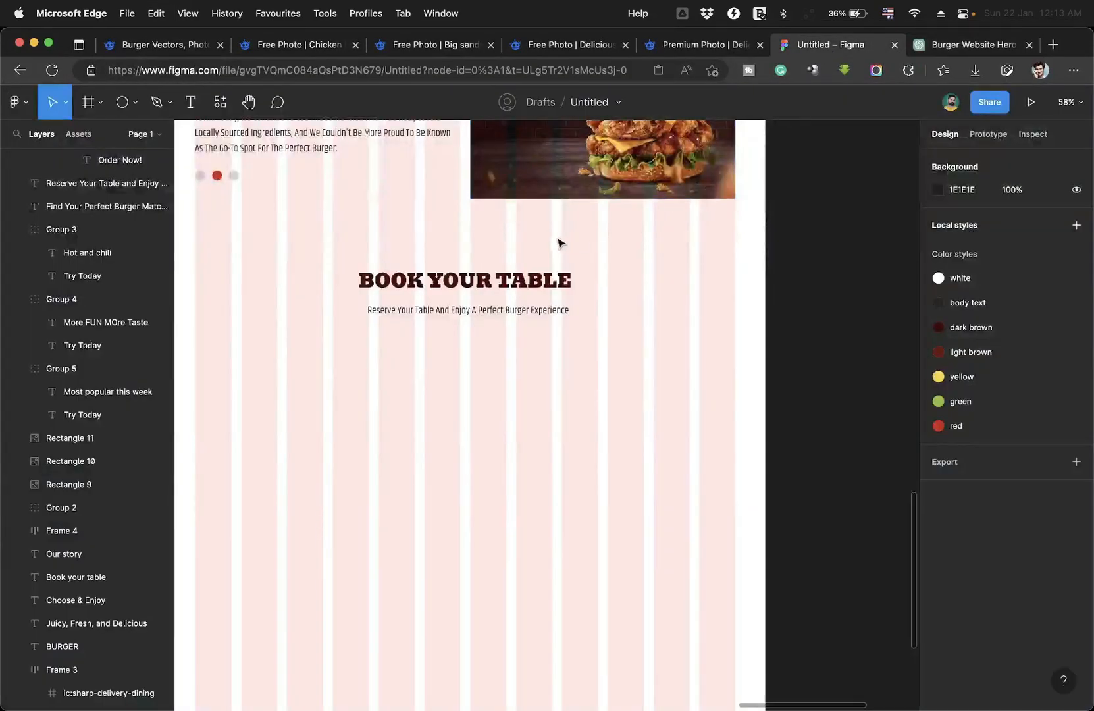
{"action": "double_click", "coordinate": [482, 311]}
{"action": "key", "text": "super+v"}
{"action": "key", "text": "Escape"}
{"action": "scroll", "coordinate": [491, 410], "scroll_direction": "left", "scroll_amount": 2}
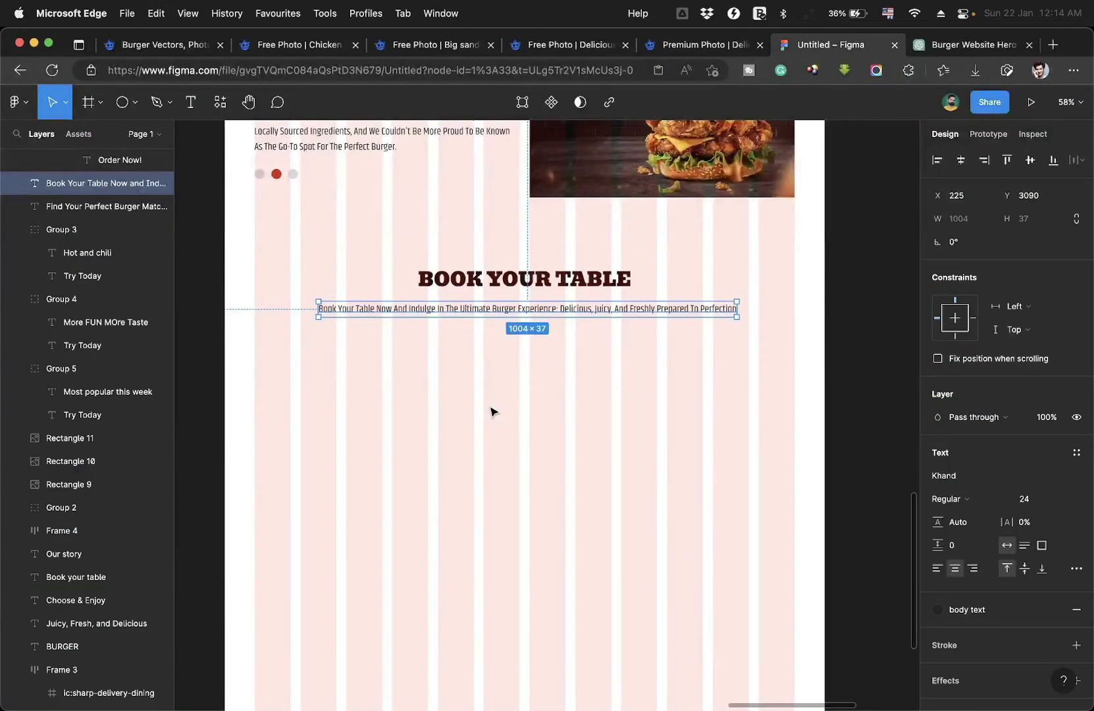
Draw an outlined rectangular form field about 526 by 67 below the subtitle, with a matching field beside it.
{"action": "left_click", "coordinate": [459, 392]}
{"action": "left_click", "coordinate": [134, 102]}
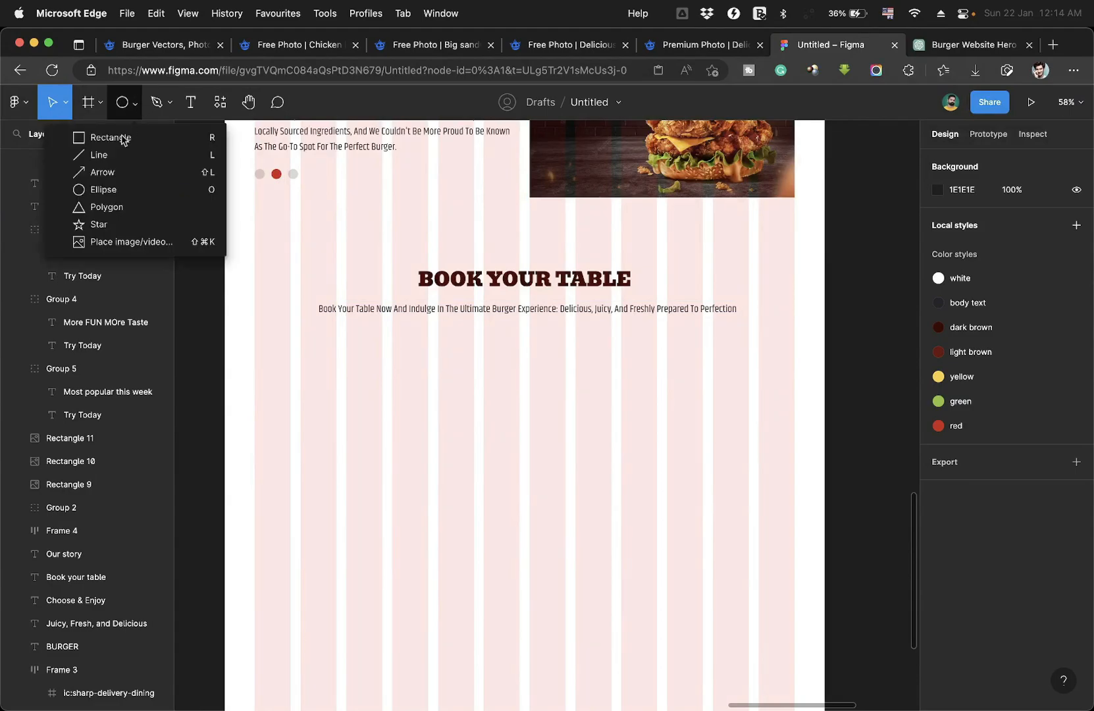
{"action": "left_click", "coordinate": [113, 145]}
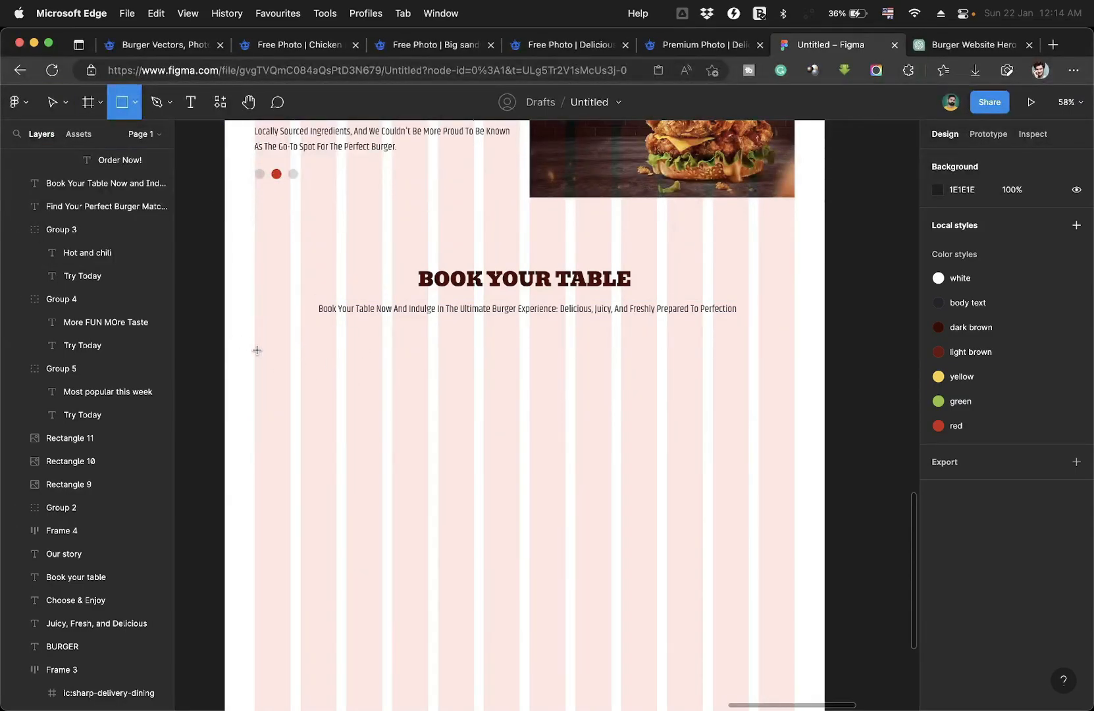
{"action": "mouse_move", "coordinate": [254, 349]}
{"action": "left_mouse_down"}
{"action": "mouse_move", "coordinate": [334, 393]}
{"action": "mouse_move", "coordinate": [478, 376]}
{"action": "left_mouse_up"}
{"action": "left_click_drag", "start_coordinate": [291, 366], "coordinate": [335, 369]}
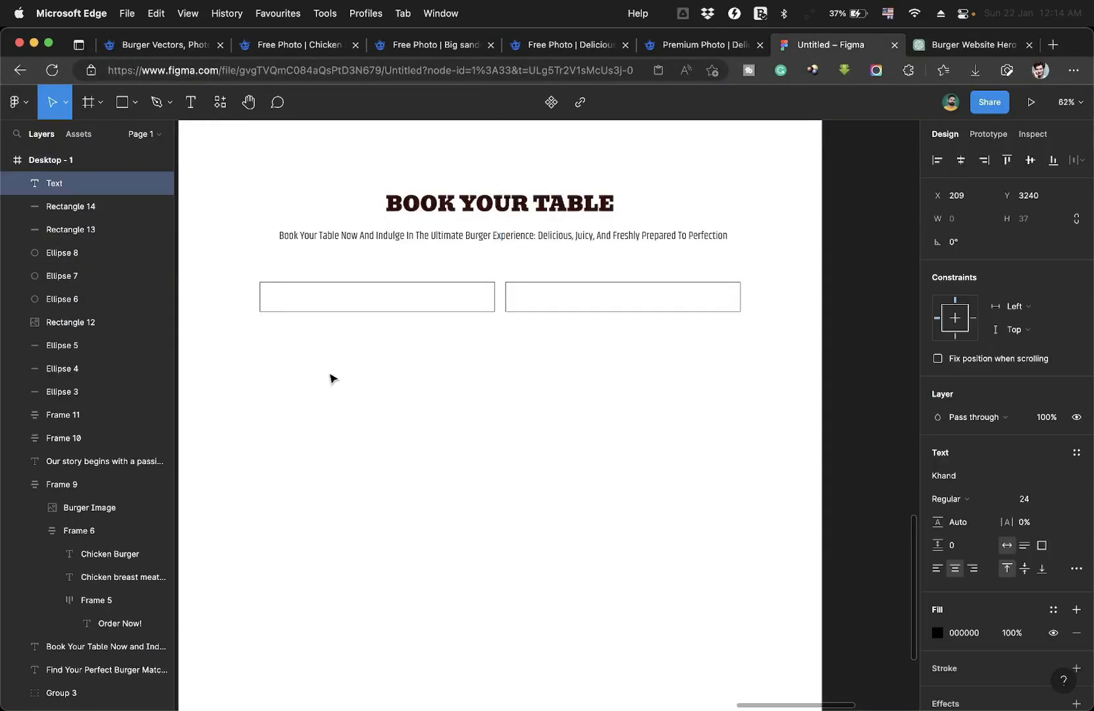
Label the left-hand form field with the left-aligned text "name", placed vertically centred near the field's left edge.
{"action": "type", "text": "name"}
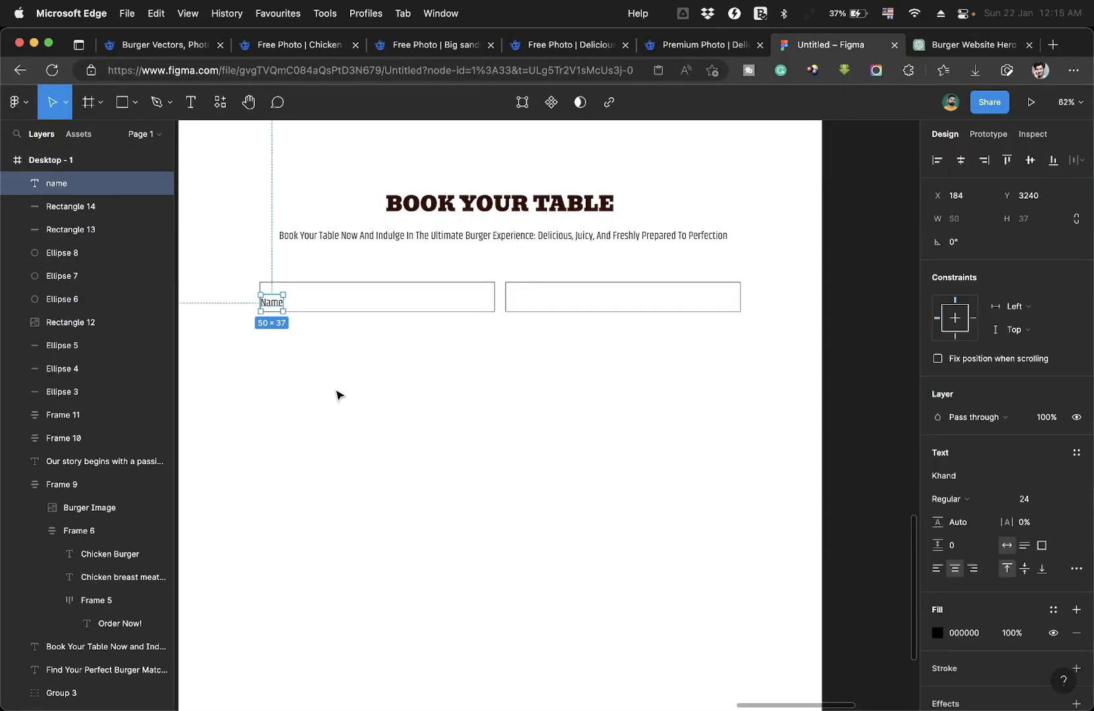
{"action": "left_click", "coordinate": [937, 568]}
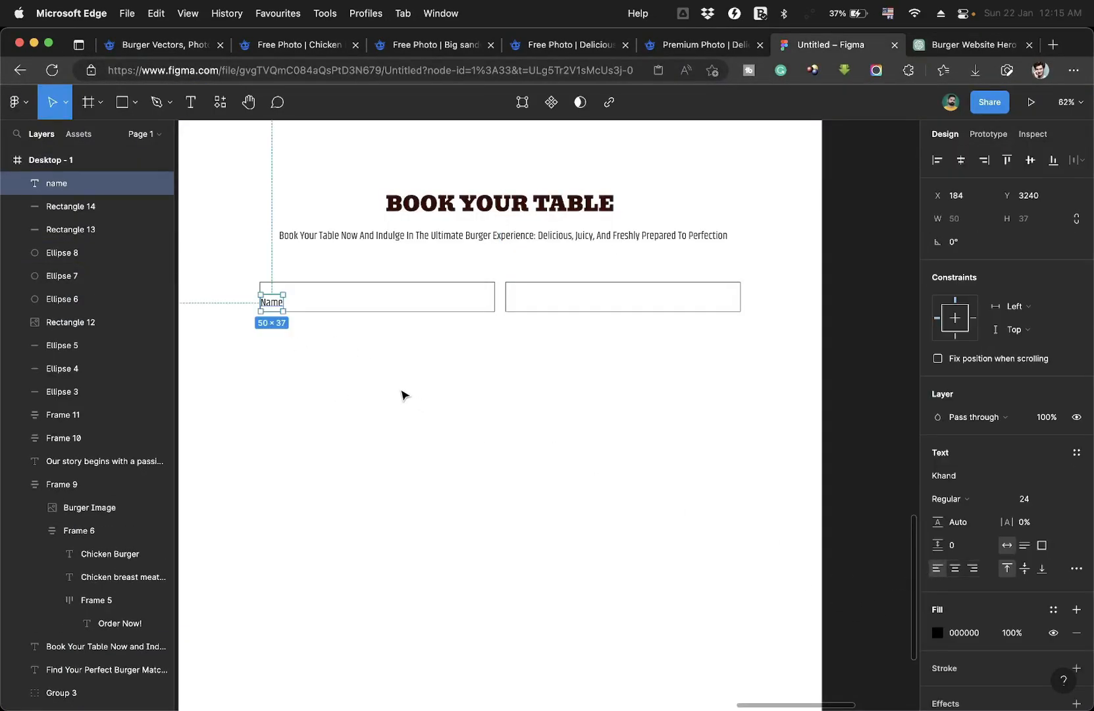
{"action": "left_click_drag", "start_coordinate": [284, 305], "coordinate": [296, 299]}
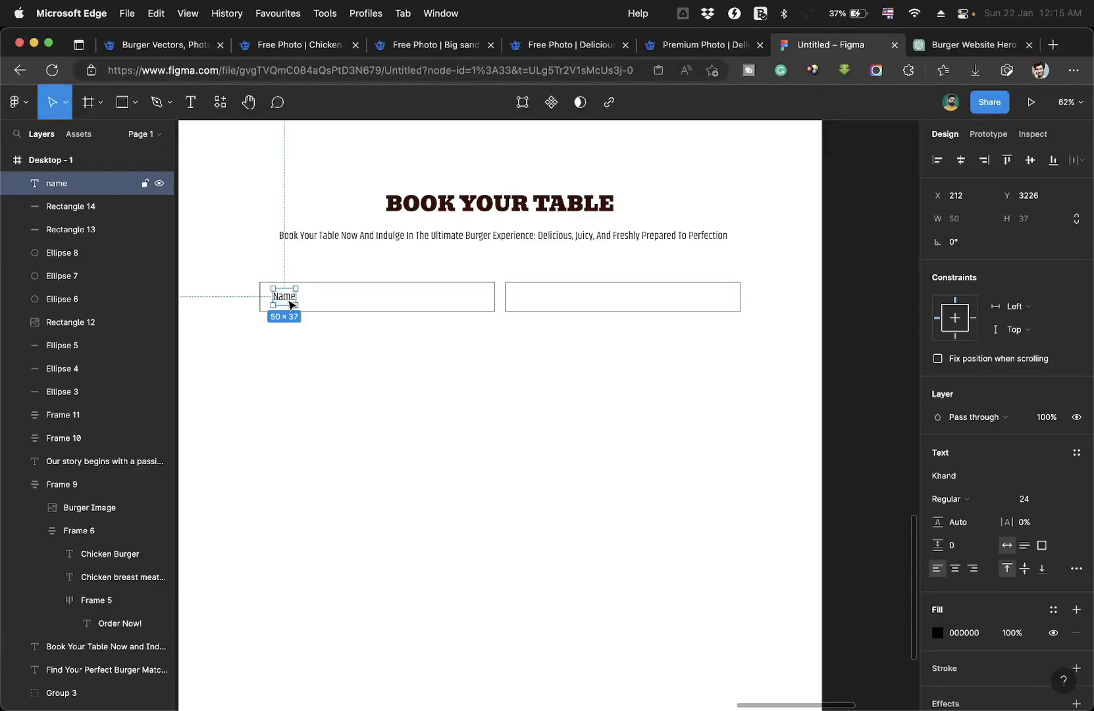
Adjust the Name label horizontally so it sits 24 from the left edge of its field.
{"action": "scroll", "coordinate": [290, 302], "scroll_direction": "up", "scroll_amount": 5}
{"action": "scroll", "coordinate": [290, 304], "scroll_direction": "up", "scroll_amount": 5}
{"action": "key", "text": "alt"}
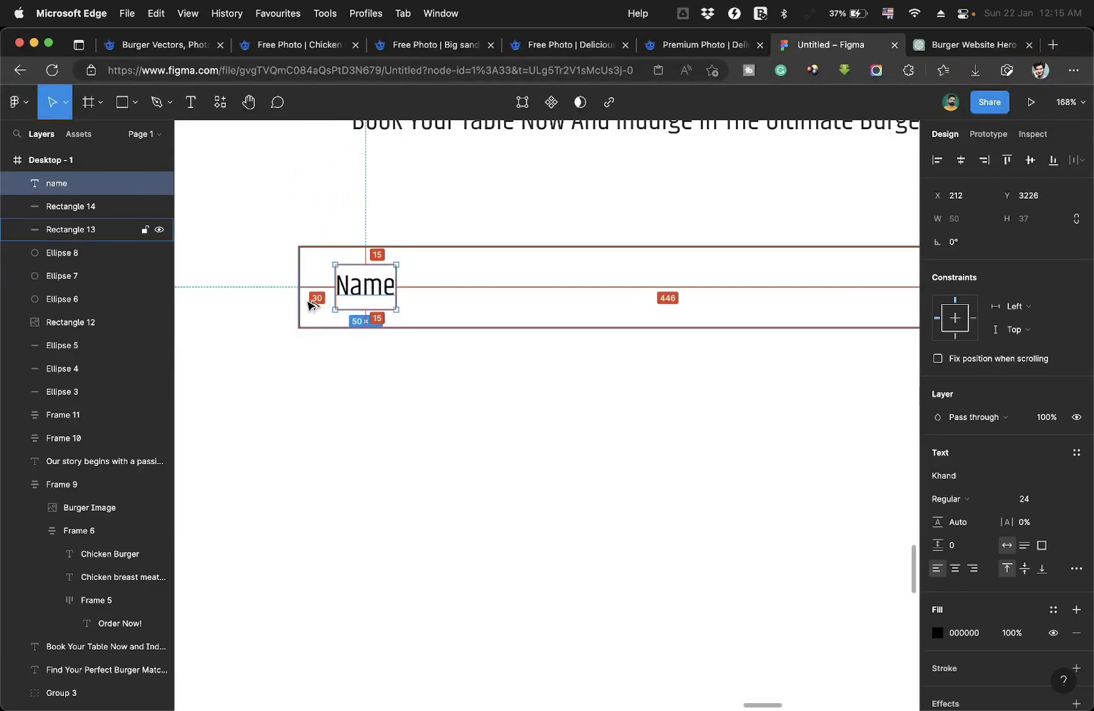
{"action": "key", "text": "Right"}
{"action": "key", "text": "Right"}
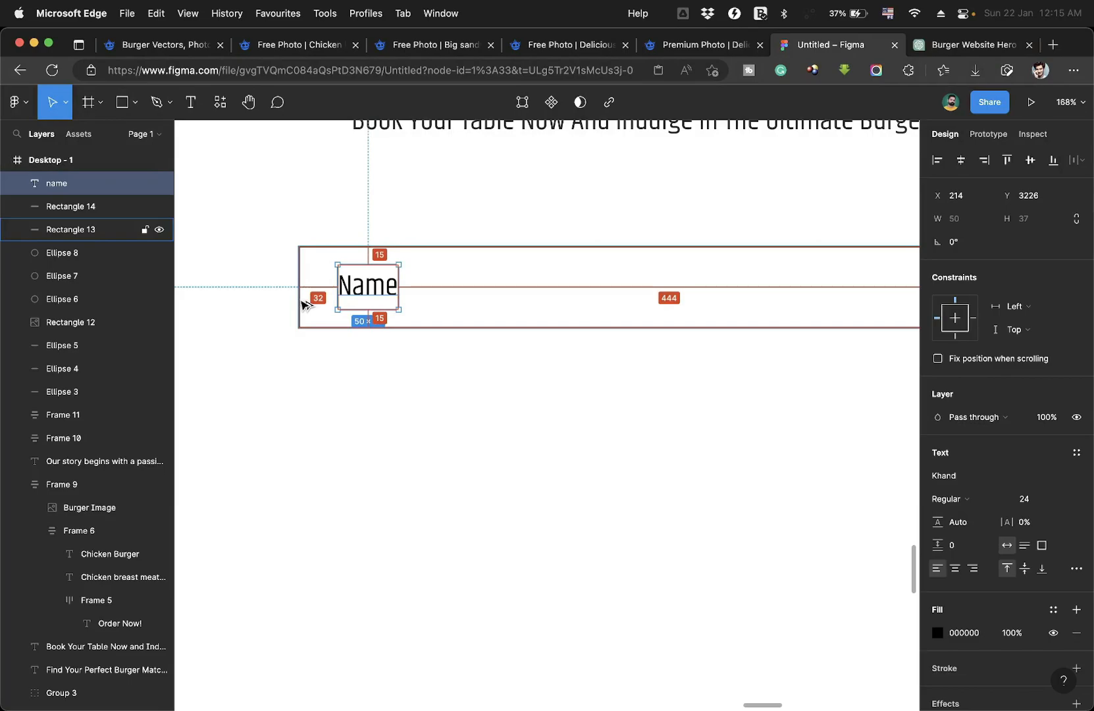
{"action": "scroll", "coordinate": [301, 305], "scroll_direction": "down", "scroll_amount": 5}
{"action": "left_click", "coordinate": [386, 361]}
{"action": "scroll", "coordinate": [386, 361], "scroll_direction": "up", "scroll_amount": 1}
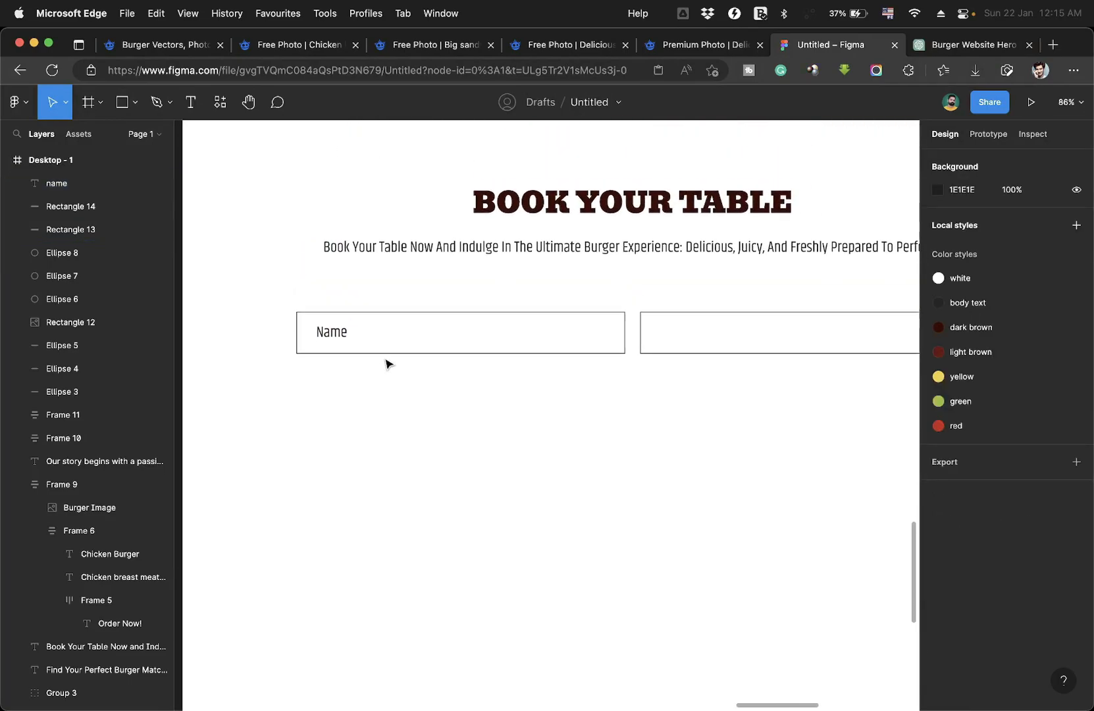
{"action": "left_click", "coordinate": [340, 349]}
{"action": "key", "text": "Left"}
{"action": "key", "text": "Left"}
{"action": "key", "text": "Left"}
{"action": "key", "text": "Left"}
Combine the Name label and its rectangle into an auto layout frame and widen it to nearly reach the neighbouring field.
{"action": "left_click", "coordinate": [404, 340], "text": "shift"}
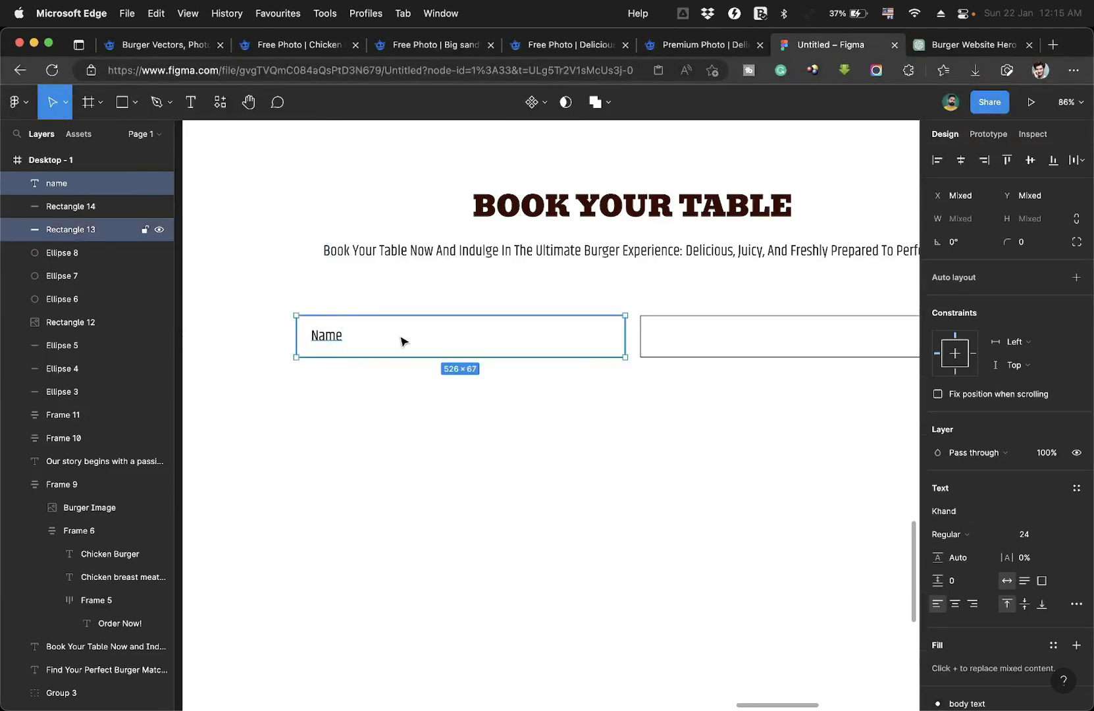
{"action": "key", "text": "shift+a"}
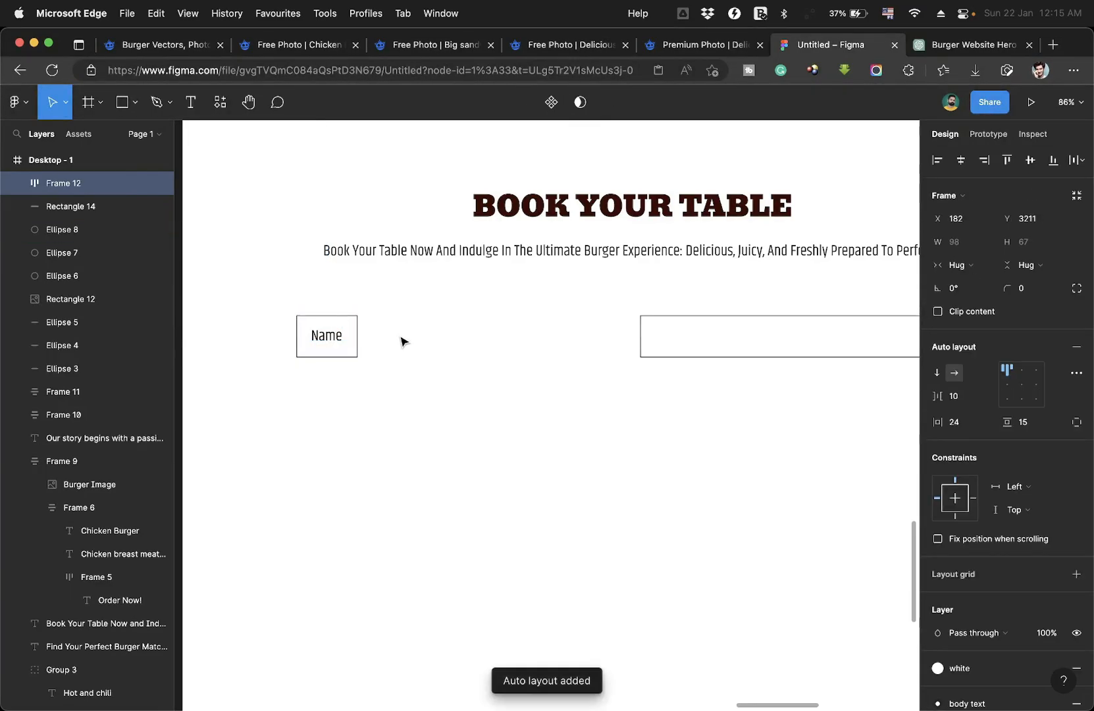
{"action": "scroll", "coordinate": [401, 340], "scroll_direction": "down", "scroll_amount": 2}
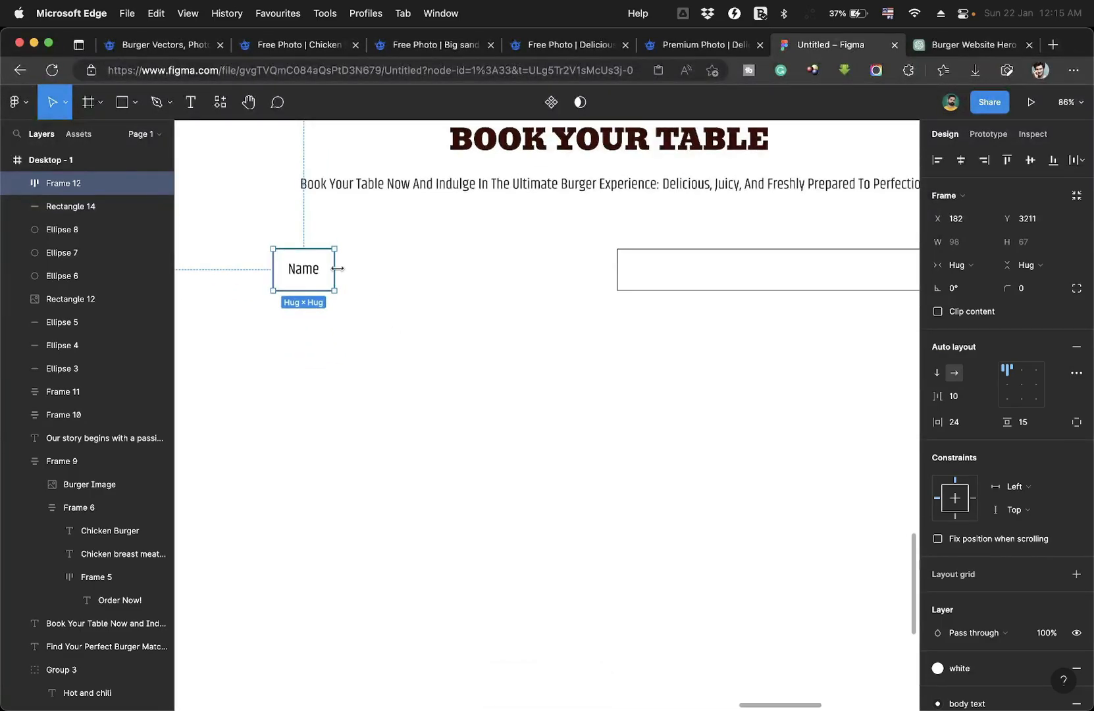
{"action": "left_click_drag", "start_coordinate": [336, 268], "coordinate": [599, 269]}
{"action": "left_click", "coordinate": [543, 357]}
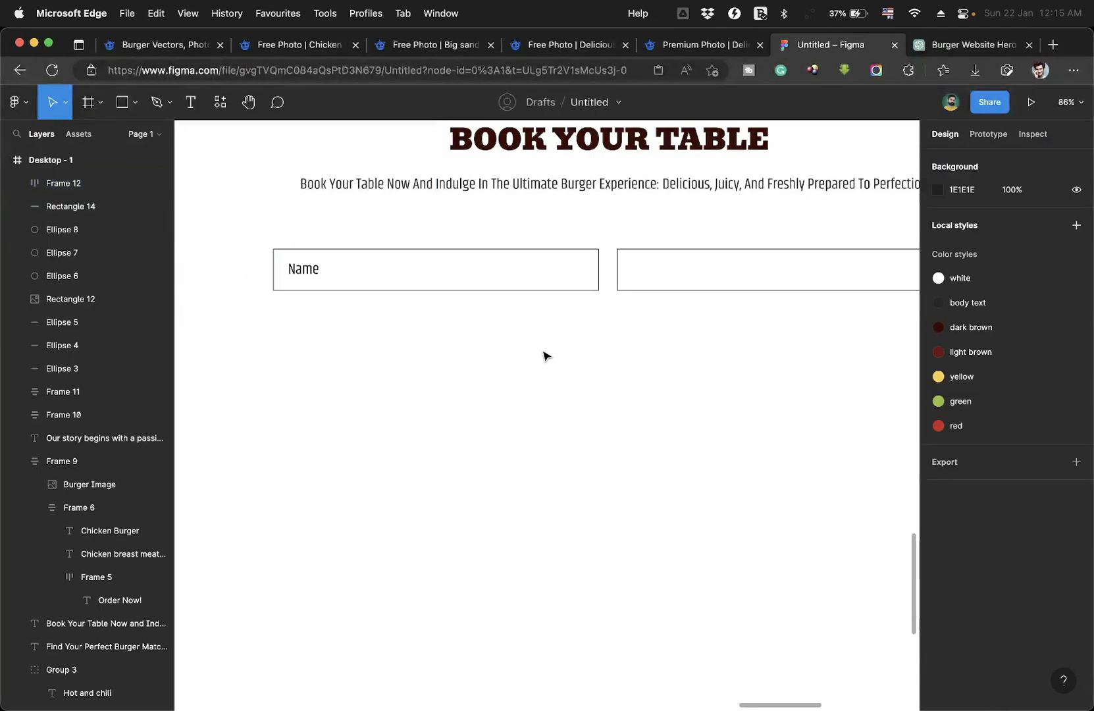
Show the 12-column layout grid of the Desktop - 1 frame and fit the Name field's right edge to the column edge.
{"action": "scroll", "coordinate": [542, 356], "scroll_direction": "down", "scroll_amount": 5}
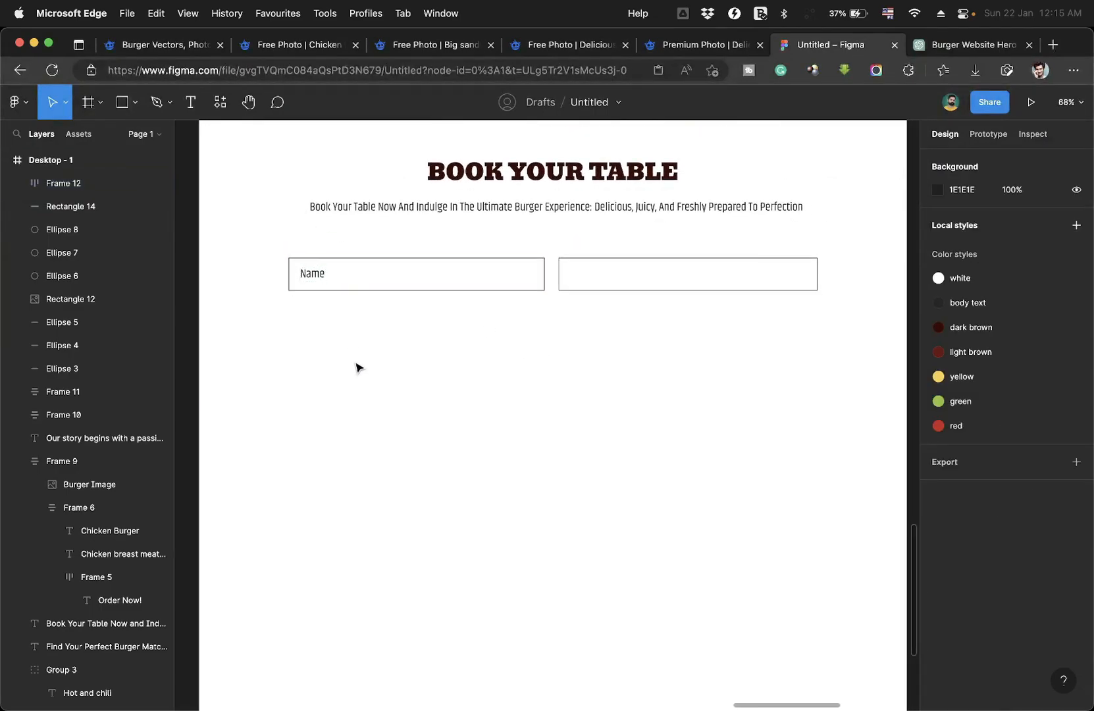
{"action": "left_click", "coordinate": [356, 365]}
{"action": "left_click", "coordinate": [1051, 382]}
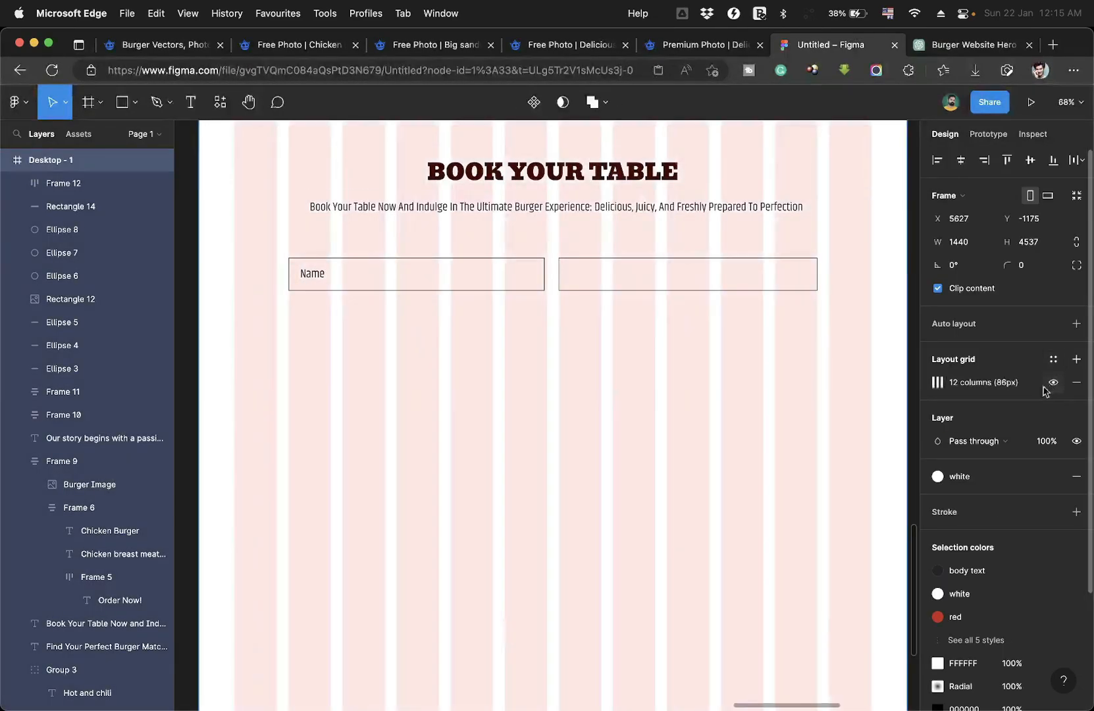
{"action": "scroll", "coordinate": [529, 275], "scroll_direction": "up", "scroll_amount": 5}
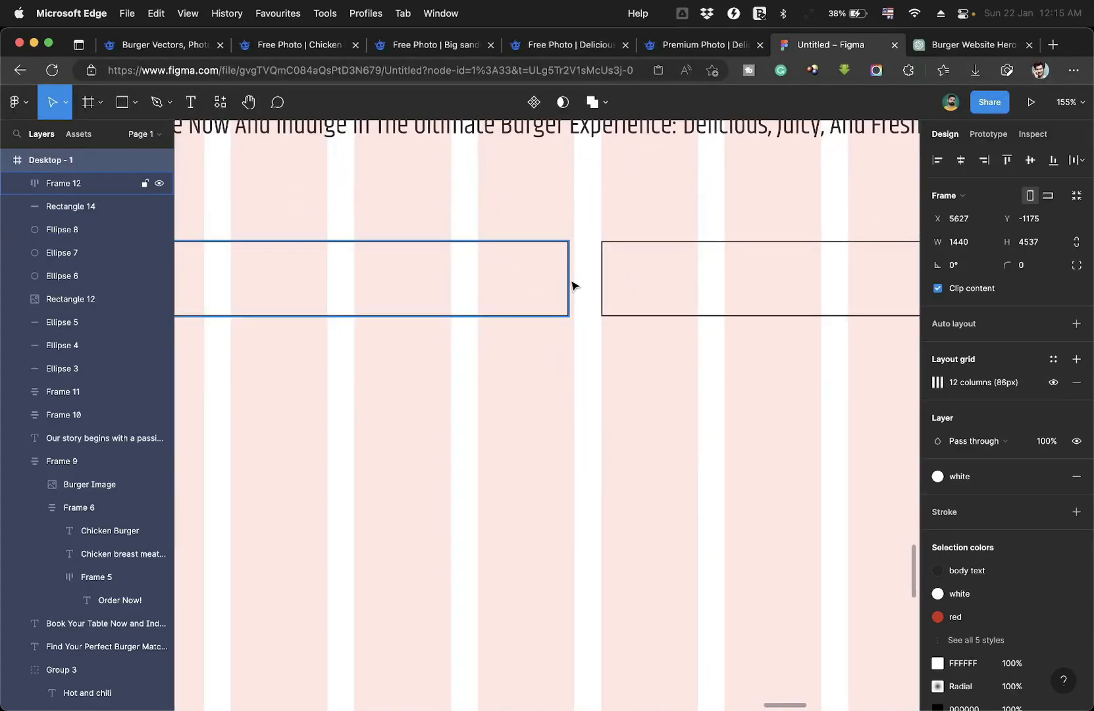
{"action": "left_click", "coordinate": [572, 283]}
Duplicate the Name field into three rows of two and label the copies Email, Date, Time, Number of guest and Children.
{"action": "left_click_drag", "start_coordinate": [346, 255], "coordinate": [650, 255]}
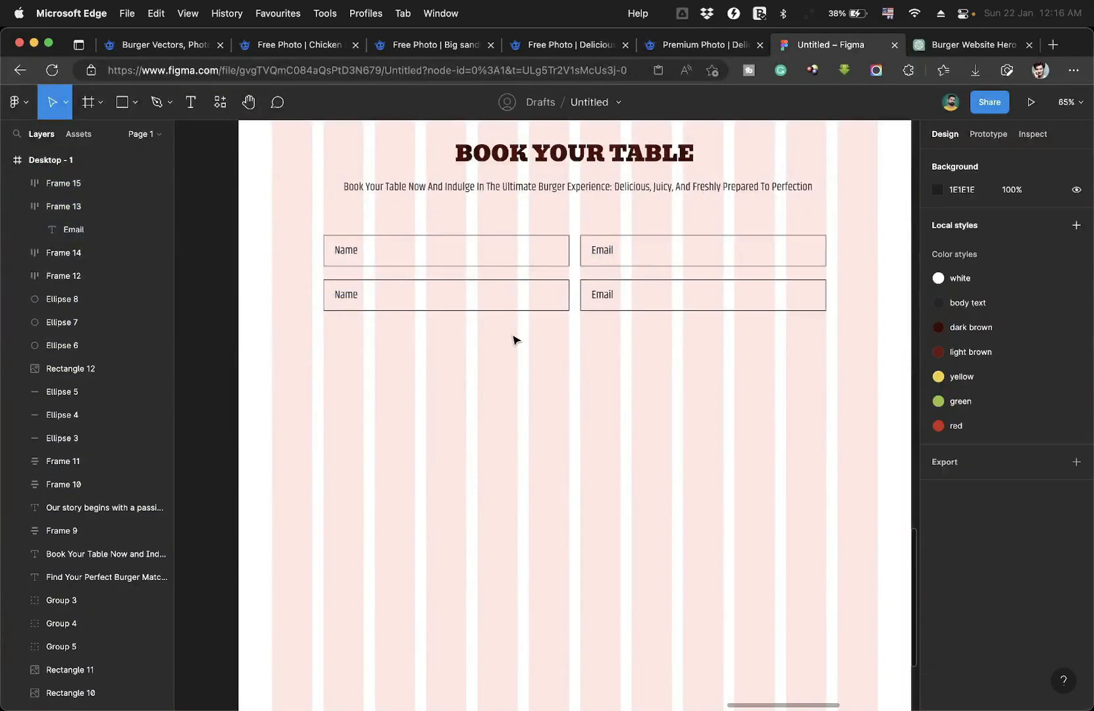
{"action": "double_click", "coordinate": [344, 335]}
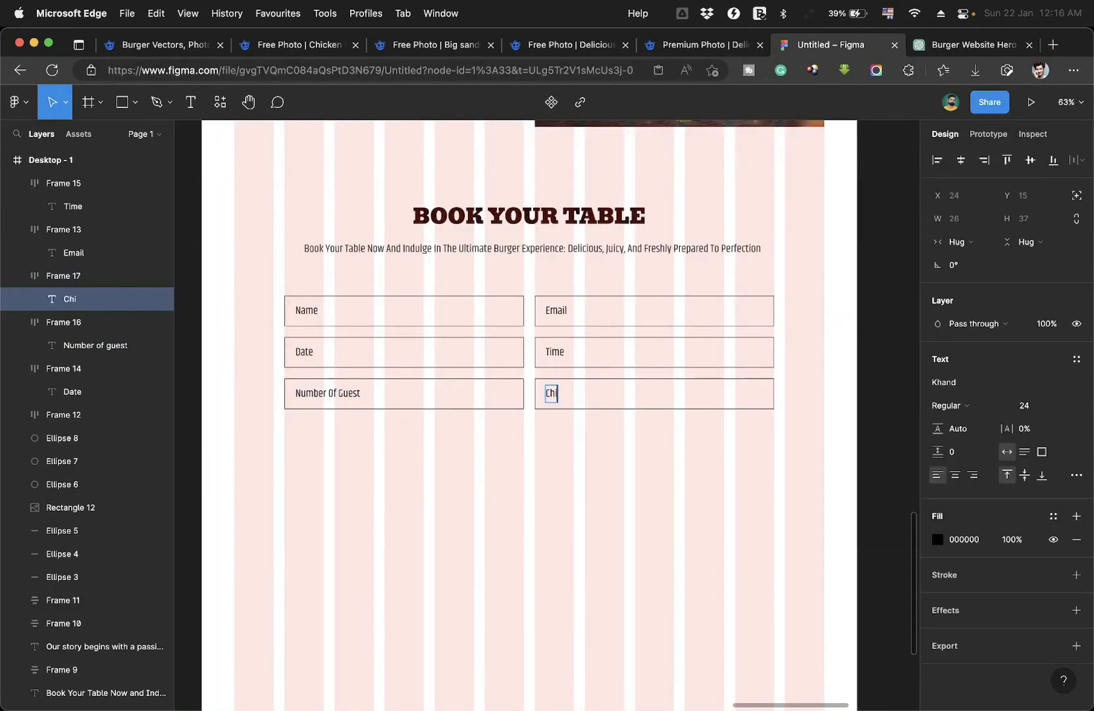
{"action": "type", "text": "ildren"}
{"action": "key", "text": "Escape"}
{"action": "left_click", "coordinate": [620, 536]}
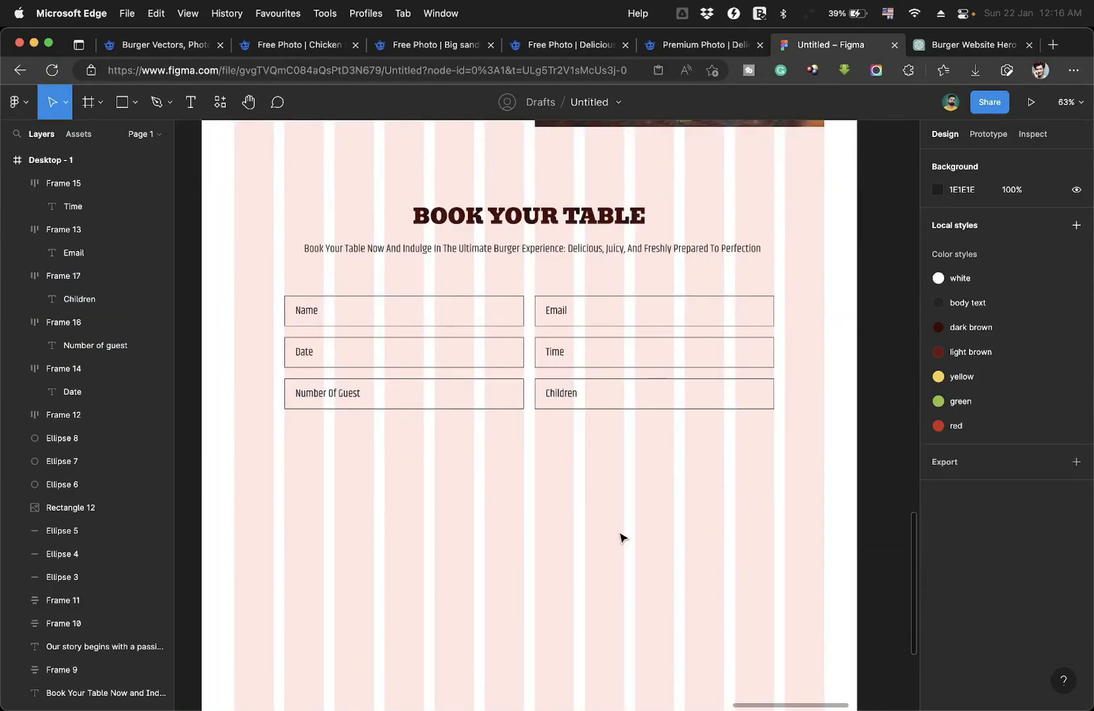
Place a copy of the middle burger card's Order Now! button below the Children field, aligned with the field's right edge.
{"action": "scroll", "coordinate": [621, 536], "scroll_direction": "down", "scroll_amount": 2}
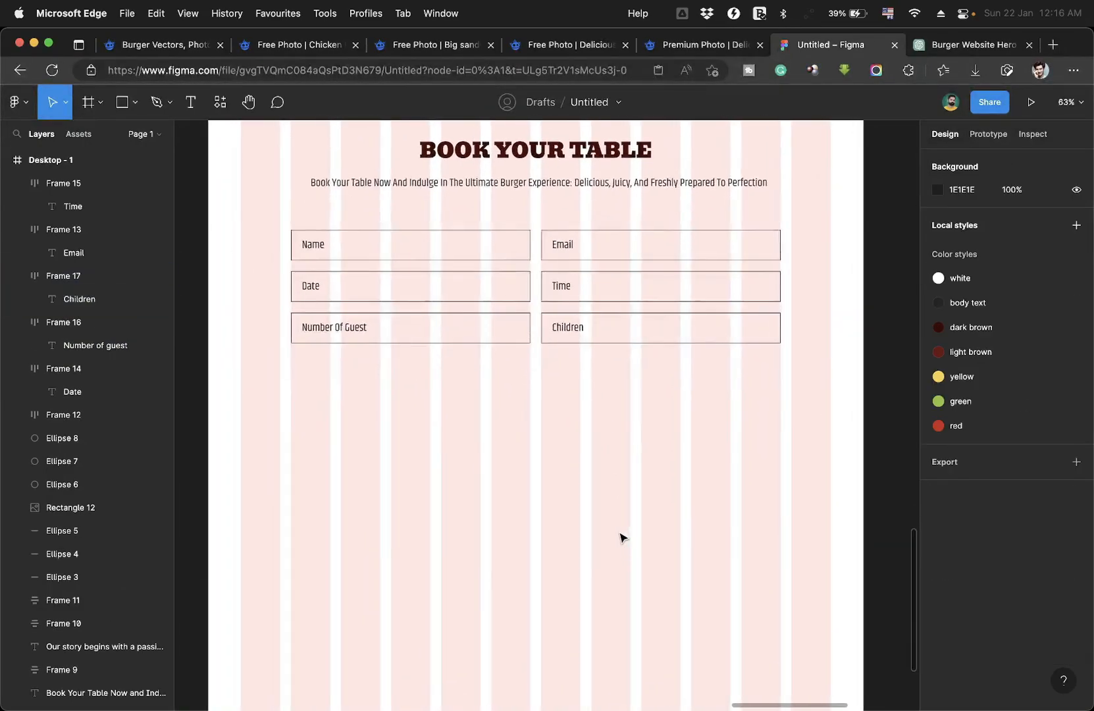
{"action": "scroll", "coordinate": [766, 371], "scroll_direction": "up", "scroll_amount": 5}
{"action": "scroll", "coordinate": [766, 371], "scroll_direction": "down", "scroll_amount": 8}
{"action": "scroll", "coordinate": [766, 371], "scroll_direction": "right", "scroll_amount": 1}
{"action": "scroll", "coordinate": [765, 371], "scroll_direction": "down", "scroll_amount": 3}
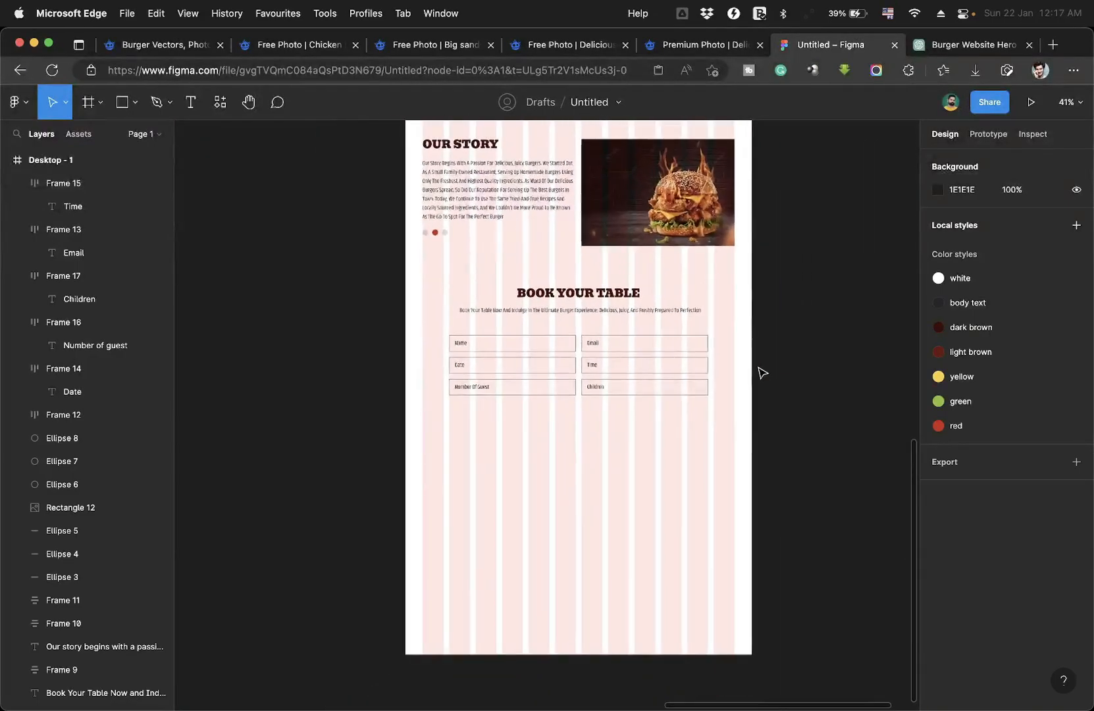
{"action": "left_click", "coordinate": [570, 204]}
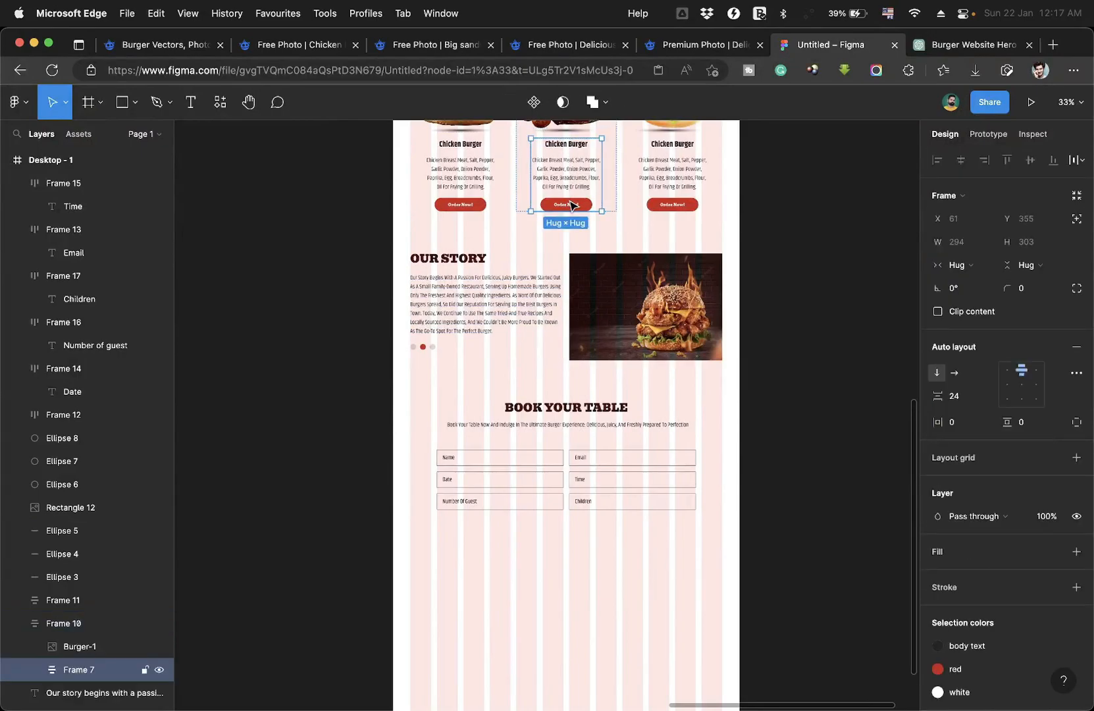
{"action": "left_click", "coordinate": [582, 206]}
{"action": "left_click_drag", "start_coordinate": [582, 207], "coordinate": [741, 535]}
{"action": "scroll", "coordinate": [579, 532], "scroll_direction": "up", "scroll_amount": 5}
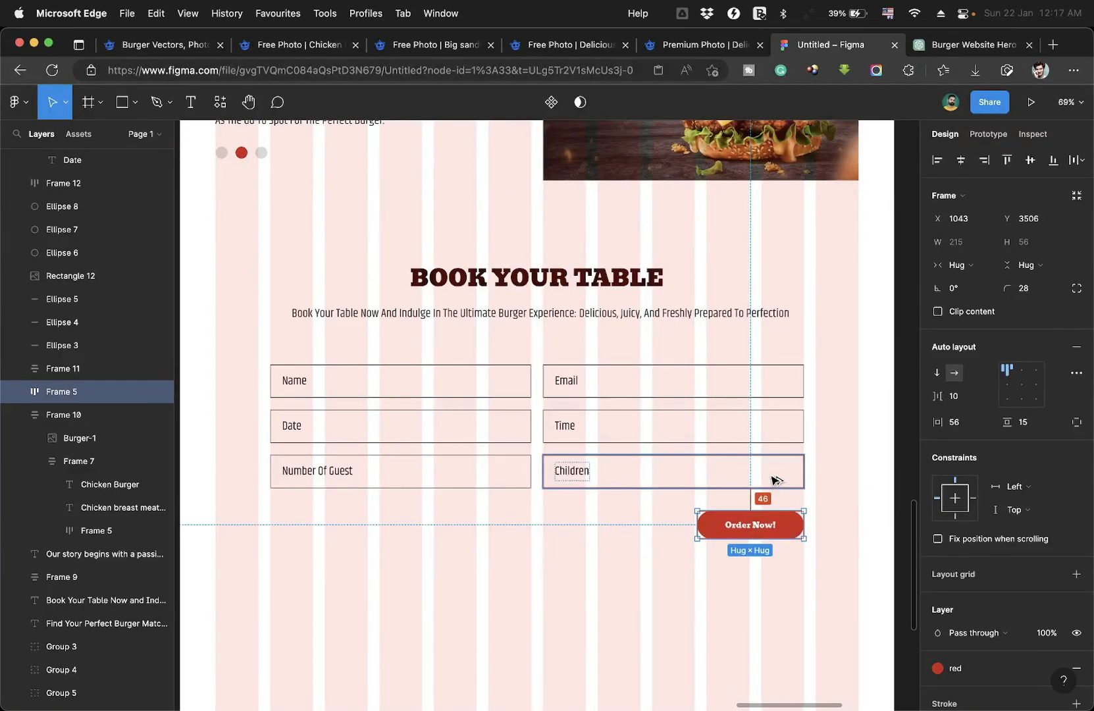
Move the copied Order Now! button up to Y 3500, 40 below the Children field.
{"action": "key", "text": "Up"}
{"action": "key", "text": "Up"}
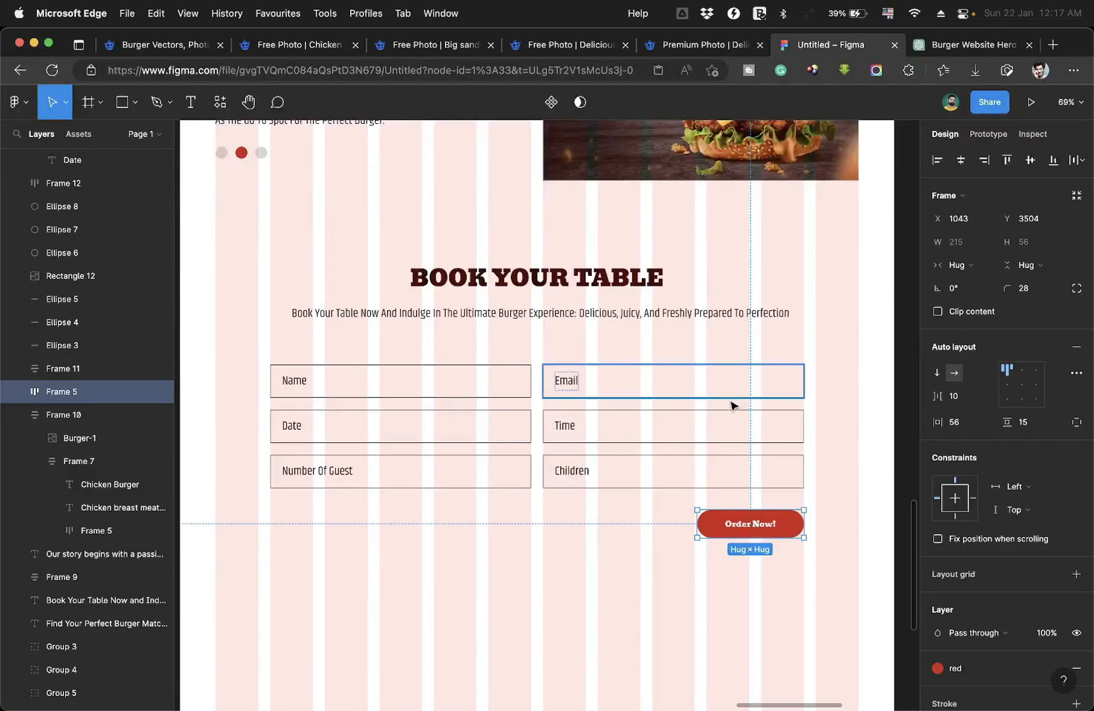
{"action": "left_click", "coordinate": [769, 486]}
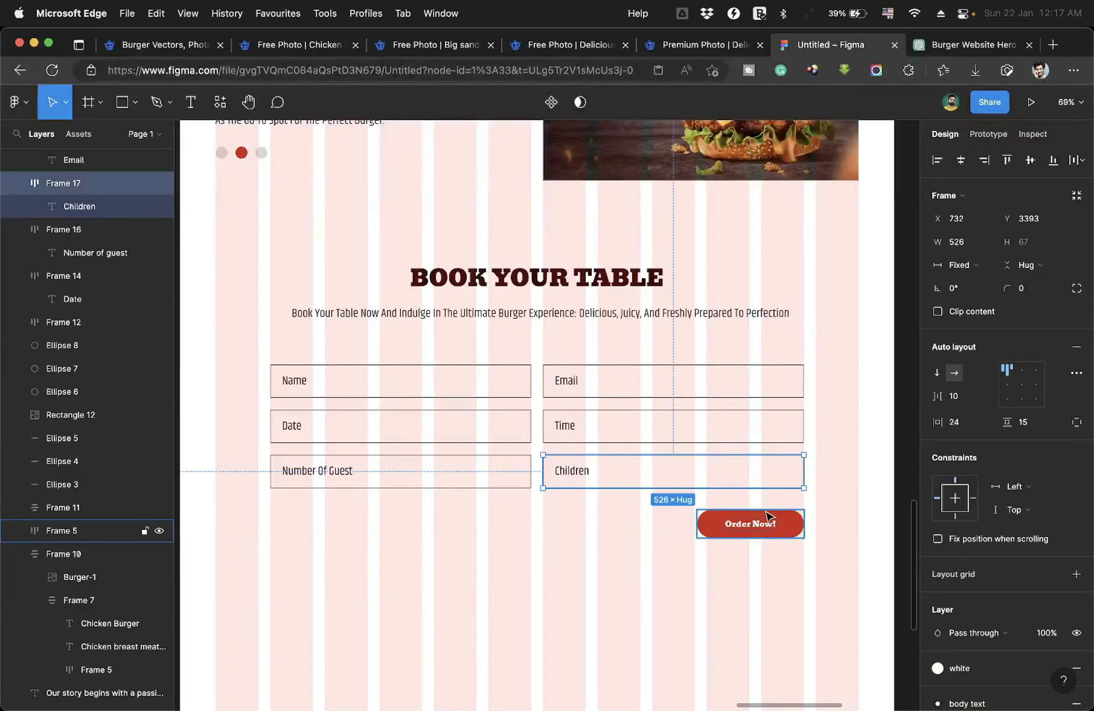
{"action": "left_click", "coordinate": [768, 516]}
{"action": "key", "text": "alt"}
{"action": "key", "text": "Up"}
{"action": "key", "text": "Up"}
{"action": "key", "text": "Up"}
{"action": "key", "text": "Up"}
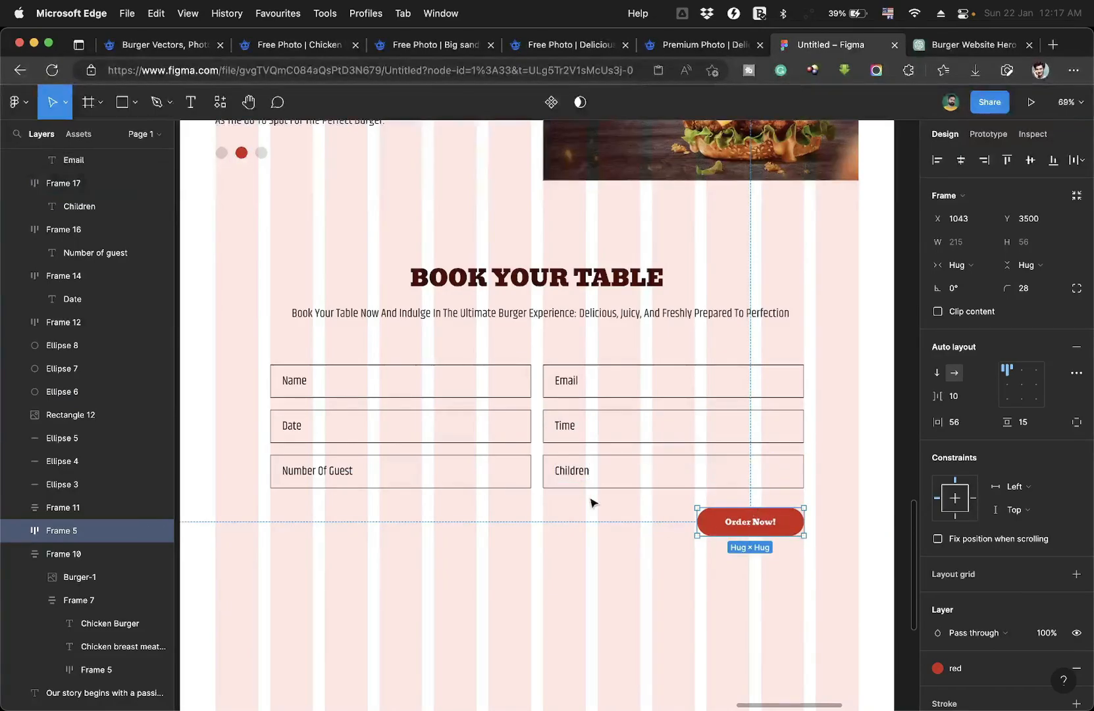
{"action": "scroll", "coordinate": [520, 473], "scroll_direction": "down", "scroll_amount": 3}
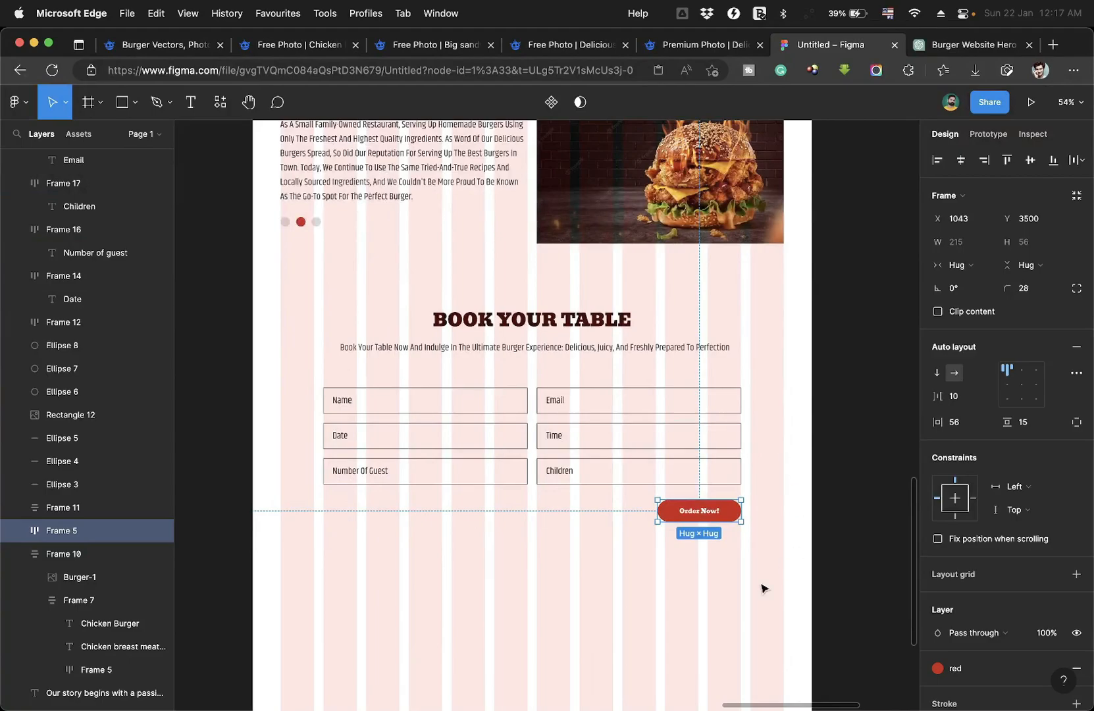
Move the six form fields and the Order Now! button up to 80 below the Book Your Table subtitle.
{"action": "left_click", "coordinate": [431, 394]}
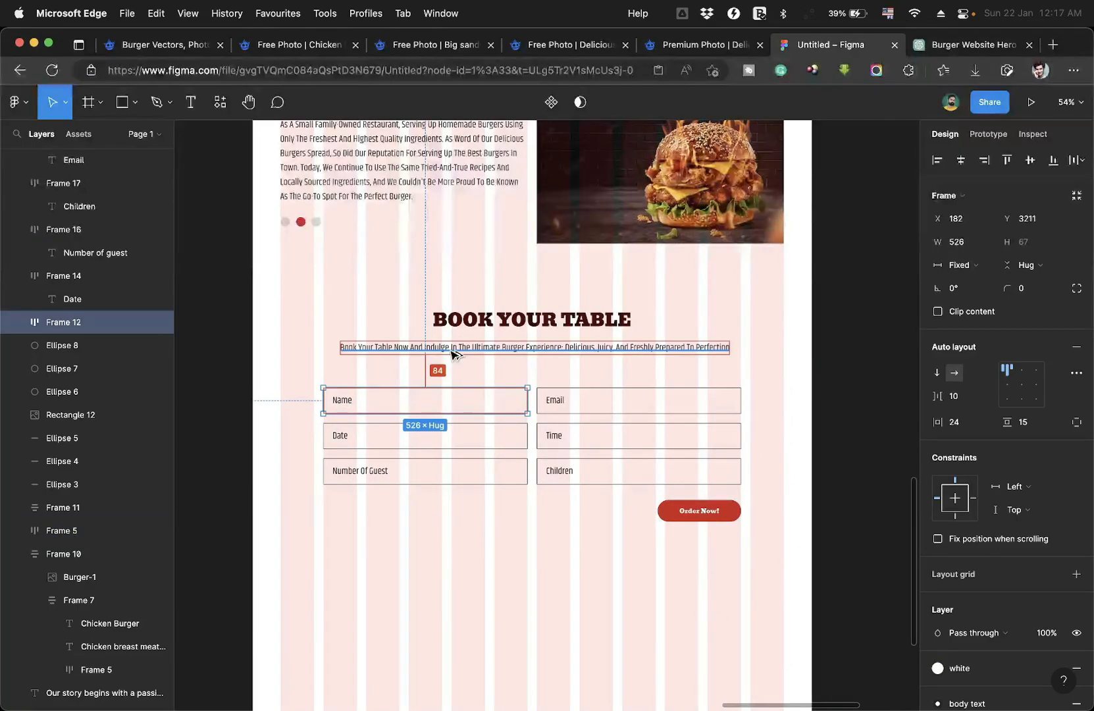
{"action": "left_click_drag", "start_coordinate": [296, 381], "coordinate": [709, 526]}
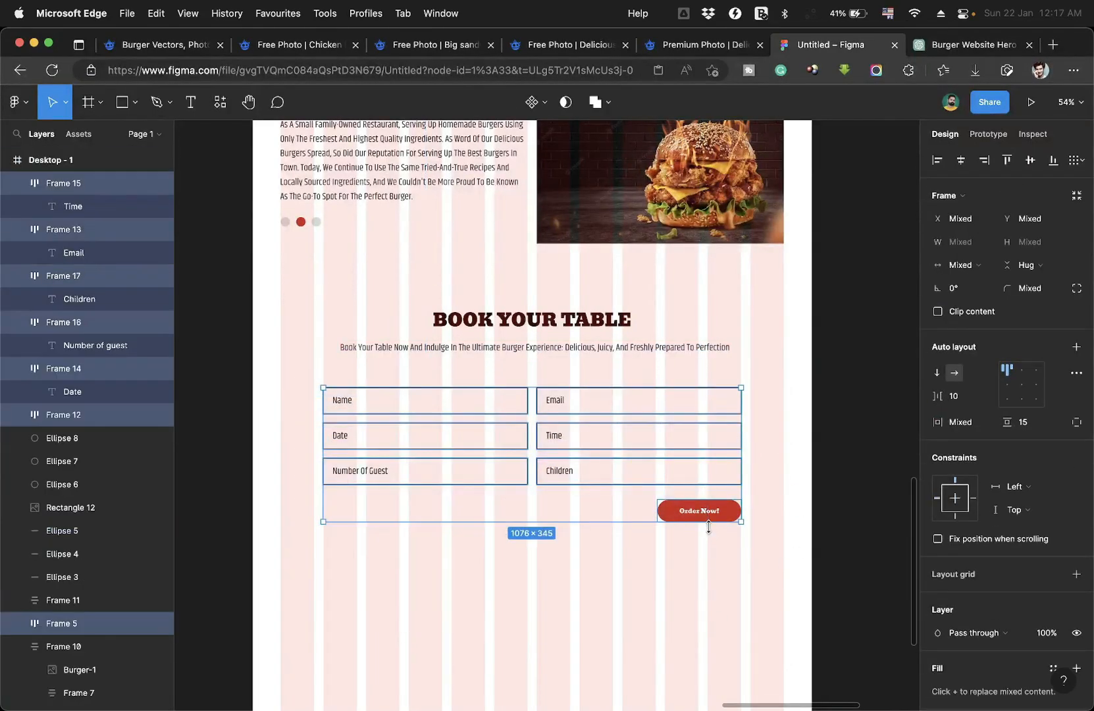
{"action": "key", "text": "Up"}
{"action": "key", "text": "Up"}
{"action": "key", "text": "Up"}
{"action": "key", "text": "Up"}
{"action": "key", "text": "alt"}
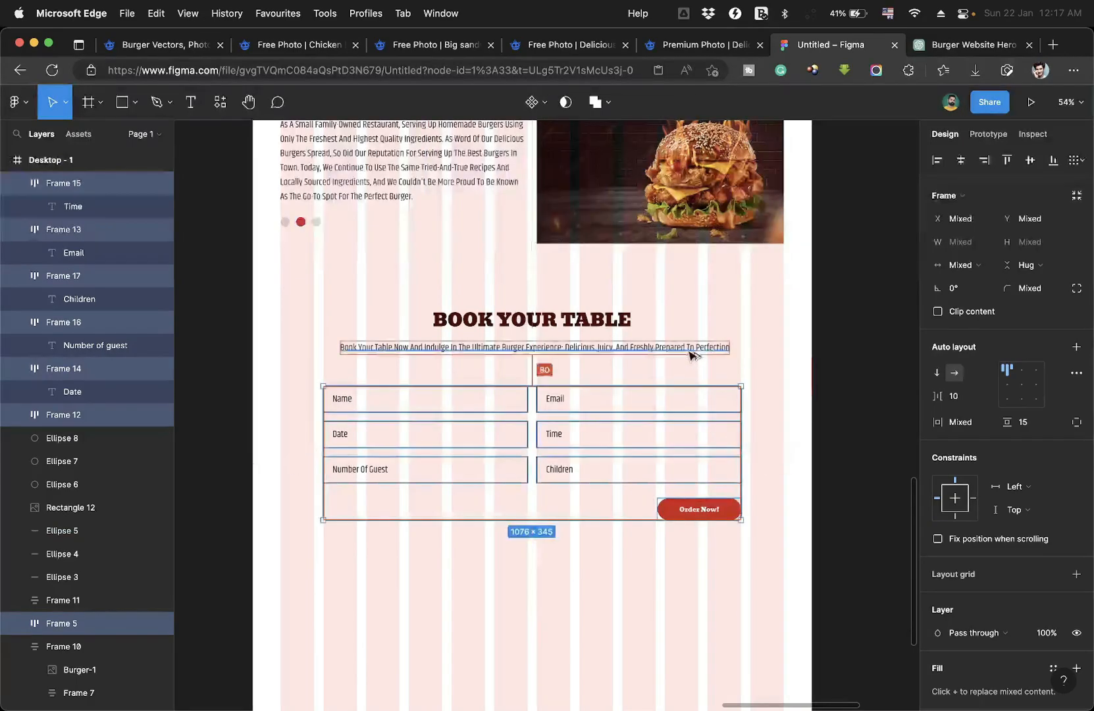
Measure the gap between the Choose & Enjoy subtitle and the middle burger card.
{"action": "scroll", "coordinate": [688, 350], "scroll_direction": "down", "scroll_amount": 6}
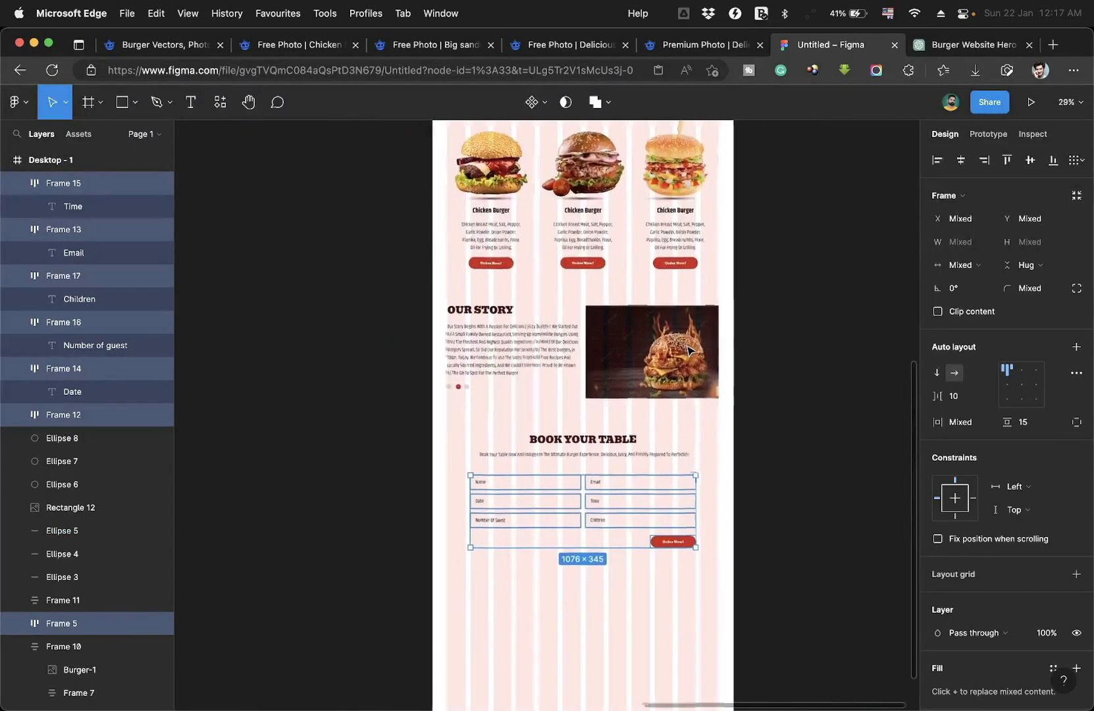
{"action": "scroll", "coordinate": [687, 350], "scroll_direction": "up", "scroll_amount": 5}
{"action": "left_click", "coordinate": [518, 327]}
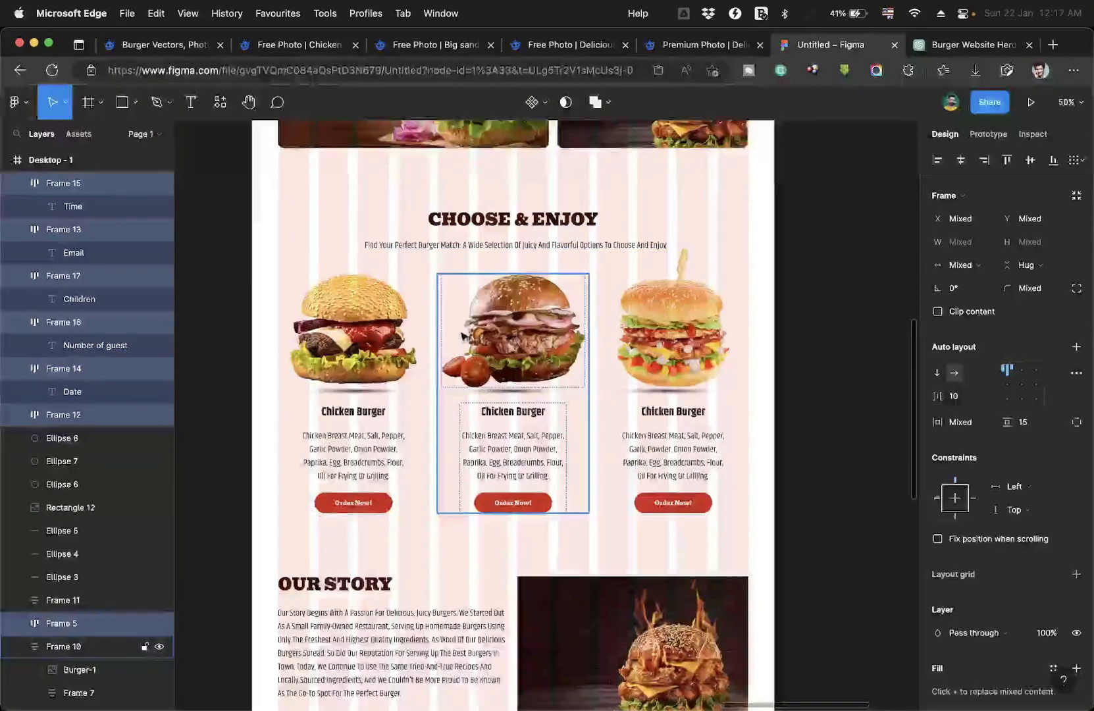
{"action": "left_click", "coordinate": [353, 329], "text": "shift"}
{"action": "left_click", "coordinate": [678, 329], "text": "shift"}
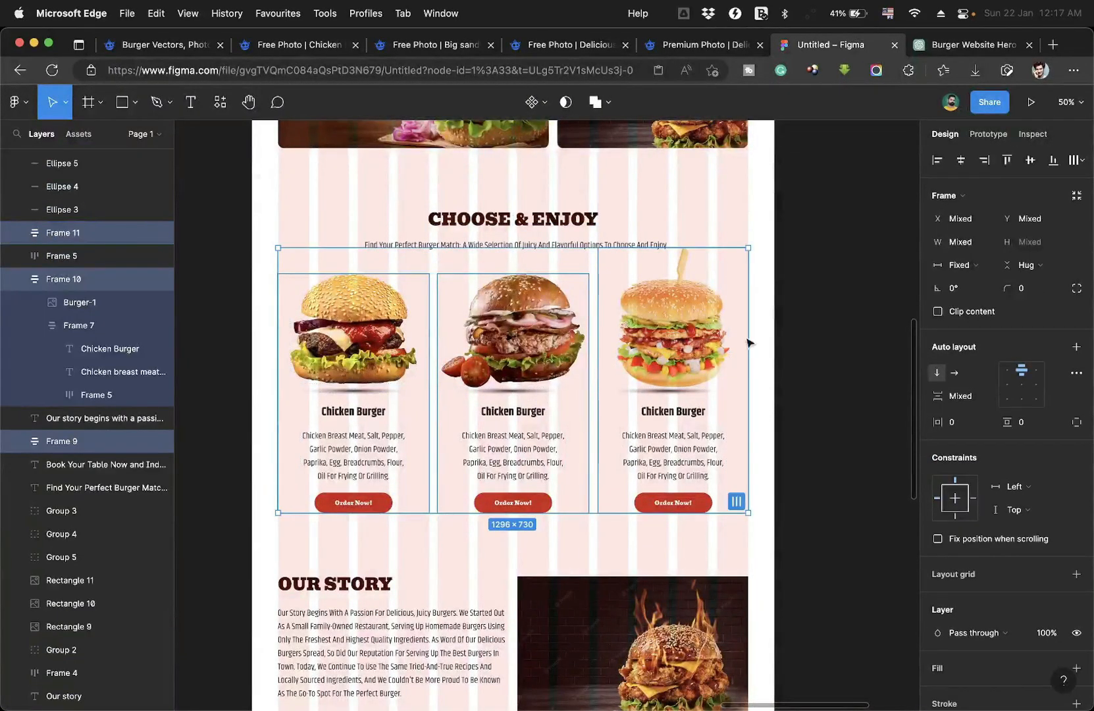
{"action": "key", "text": "Escape"}
{"action": "left_click", "coordinate": [557, 336]}
{"action": "left_click", "coordinate": [704, 339]}
{"action": "left_click", "coordinate": [463, 341]}
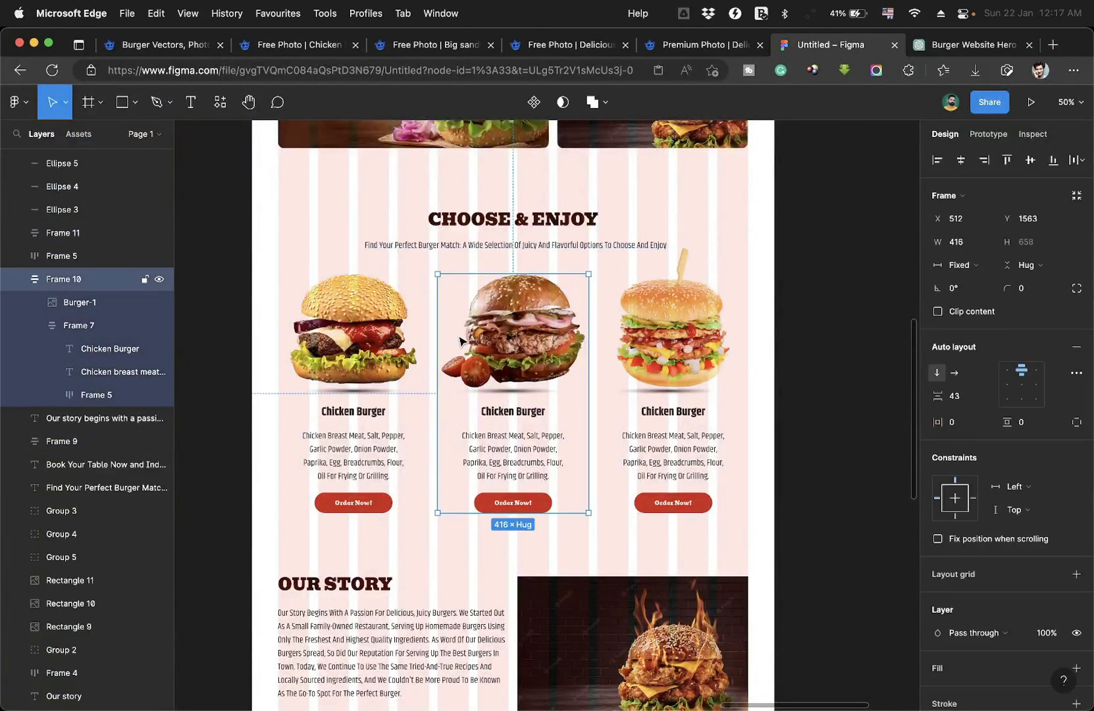
{"action": "left_click", "coordinate": [394, 338]}
{"action": "left_click", "coordinate": [489, 325]}
{"action": "key", "text": "alt"}
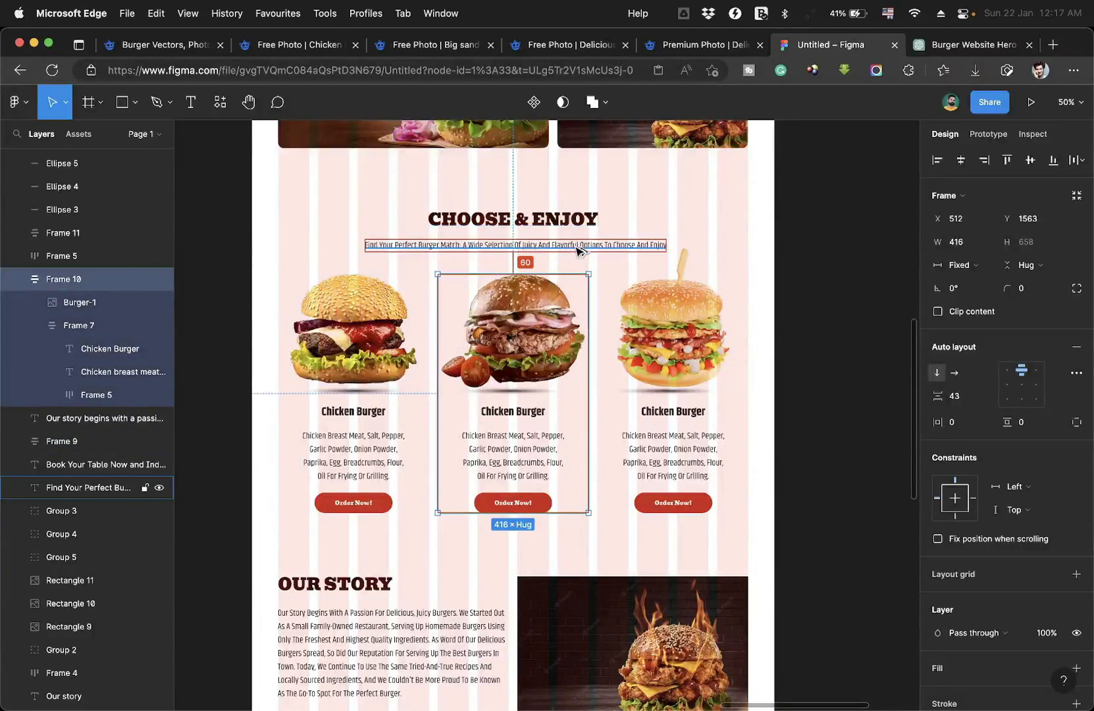
{"action": "scroll", "coordinate": [577, 251], "scroll_direction": "down", "scroll_amount": 5}
{"action": "scroll", "coordinate": [576, 250], "scroll_direction": "up", "scroll_amount": 4}
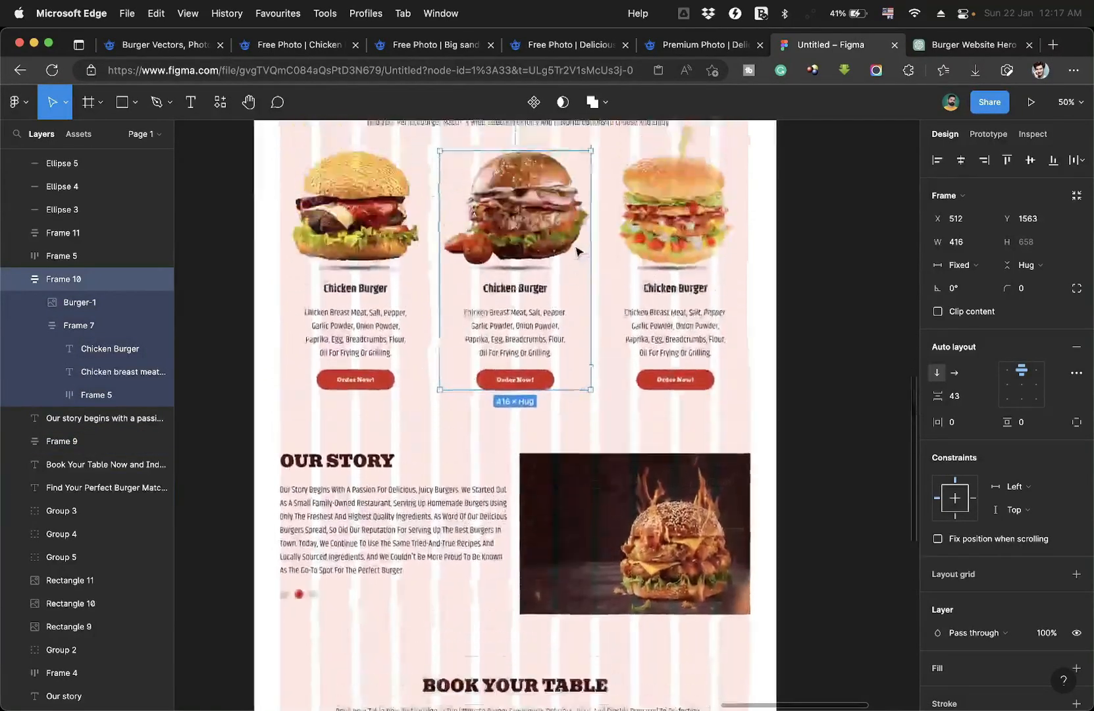
{"action": "left_click", "coordinate": [263, 259]}
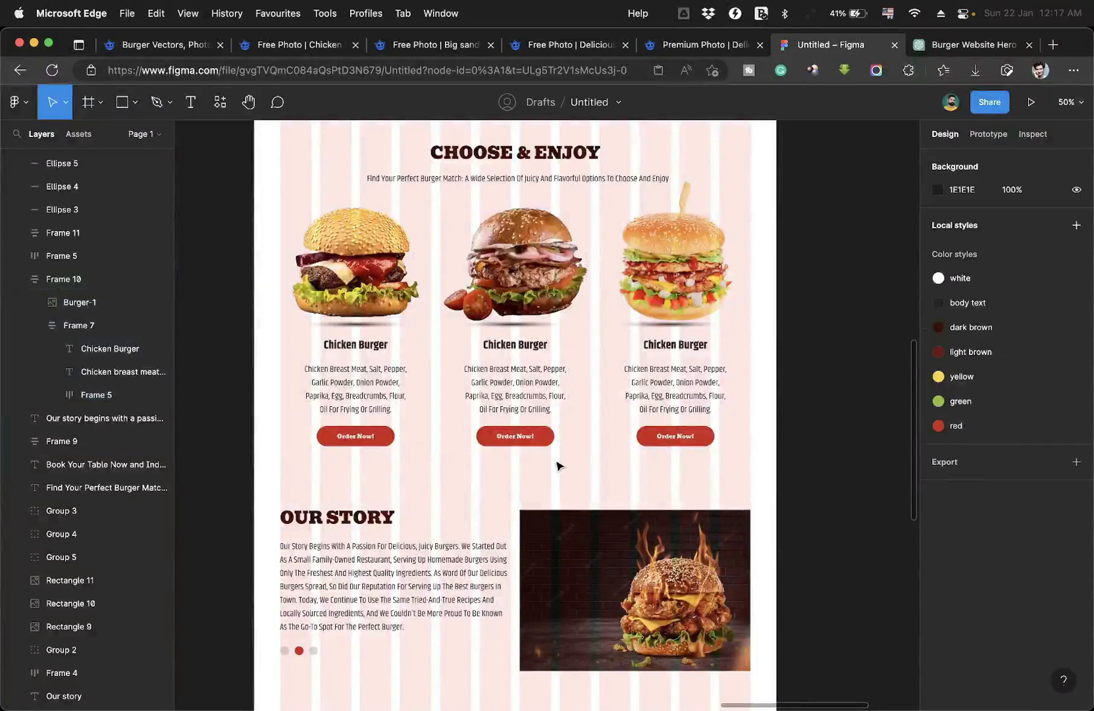
Group the six booking form fields together with the Order Now! button.
{"action": "scroll", "coordinate": [557, 464], "scroll_direction": "down", "scroll_amount": 5}
{"action": "scroll", "coordinate": [558, 466], "scroll_direction": "down", "scroll_amount": 2}
{"action": "left_click_drag", "start_coordinate": [436, 348], "coordinate": [678, 504]}
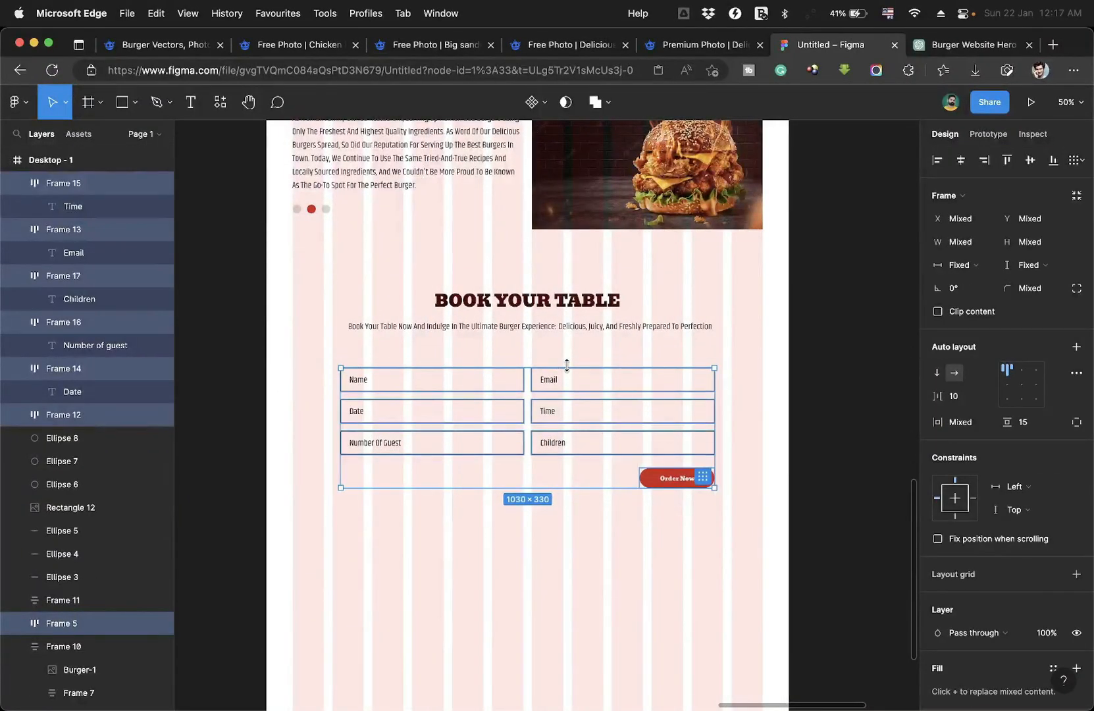
{"action": "left_click_drag", "start_coordinate": [568, 375], "coordinate": [579, 348]}
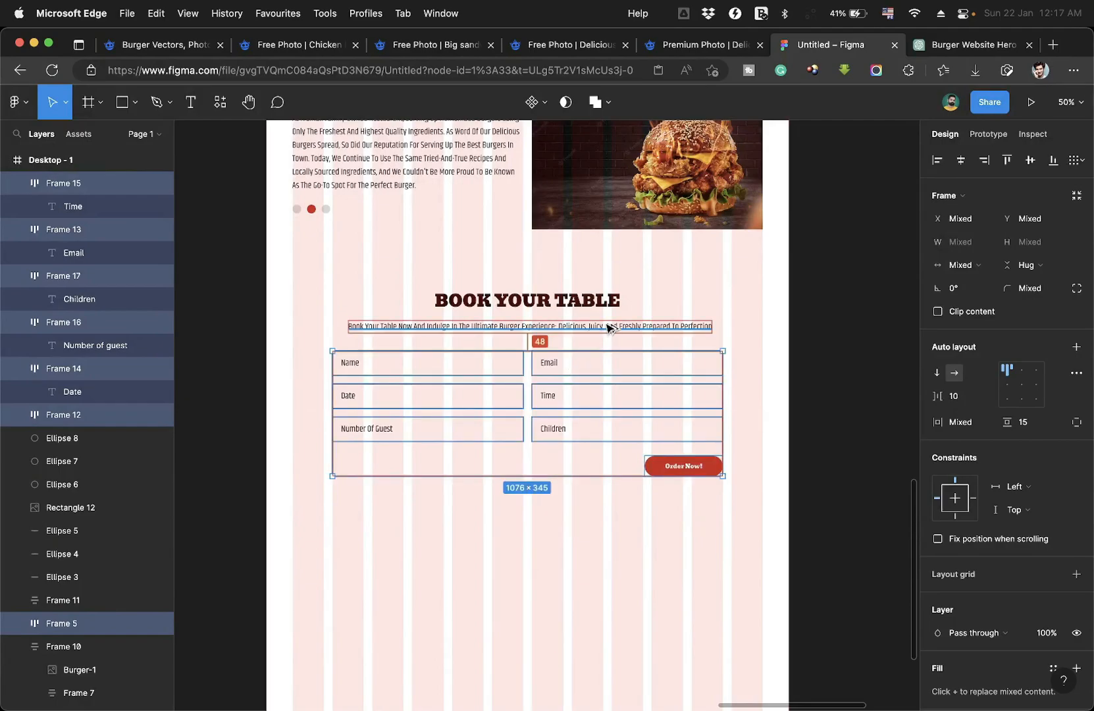
{"action": "key", "text": "ctrl+z"}
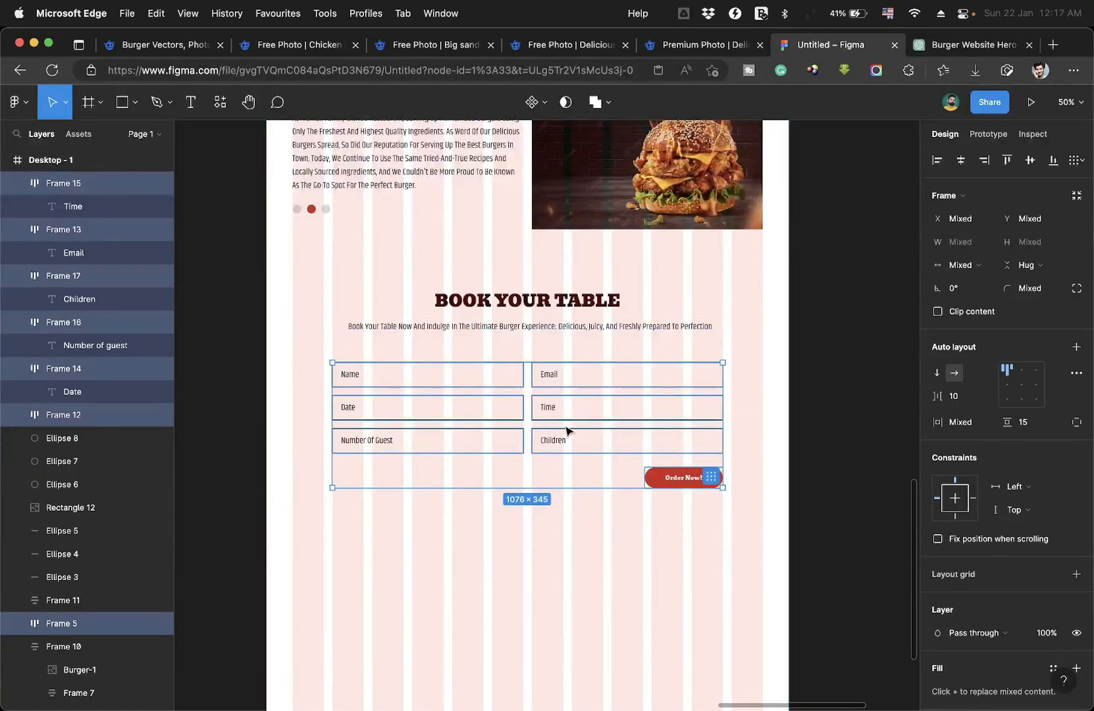
{"action": "key", "text": "ctrl+g"}
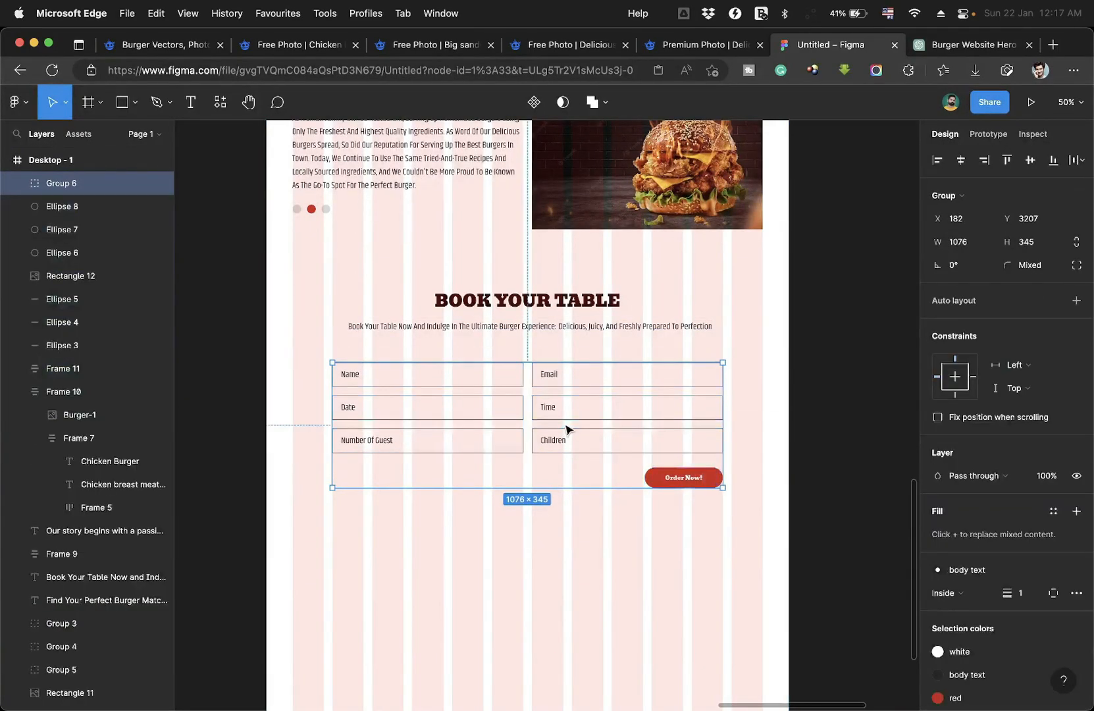
Set the vertical spacing between the Book Your Table subtitle and the form group to 60.
{"action": "left_click", "coordinate": [562, 327], "text": "shift"}
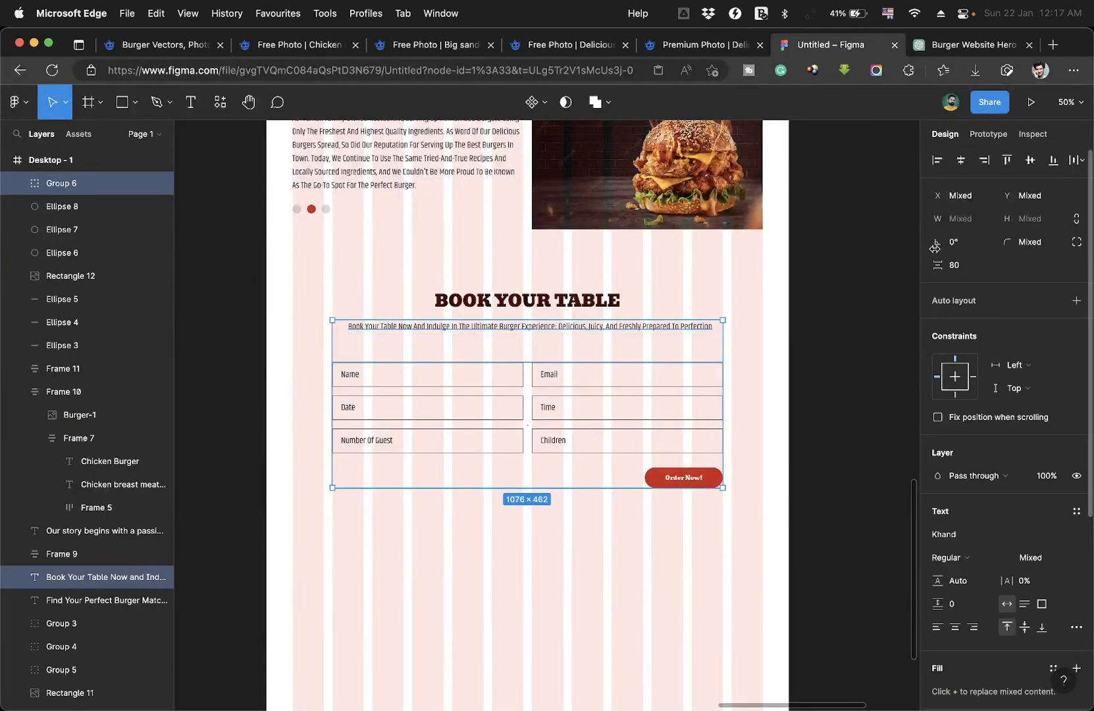
{"action": "type", "text": "60"}
{"action": "key", "text": "Return"}
{"action": "left_click", "coordinate": [845, 352]}
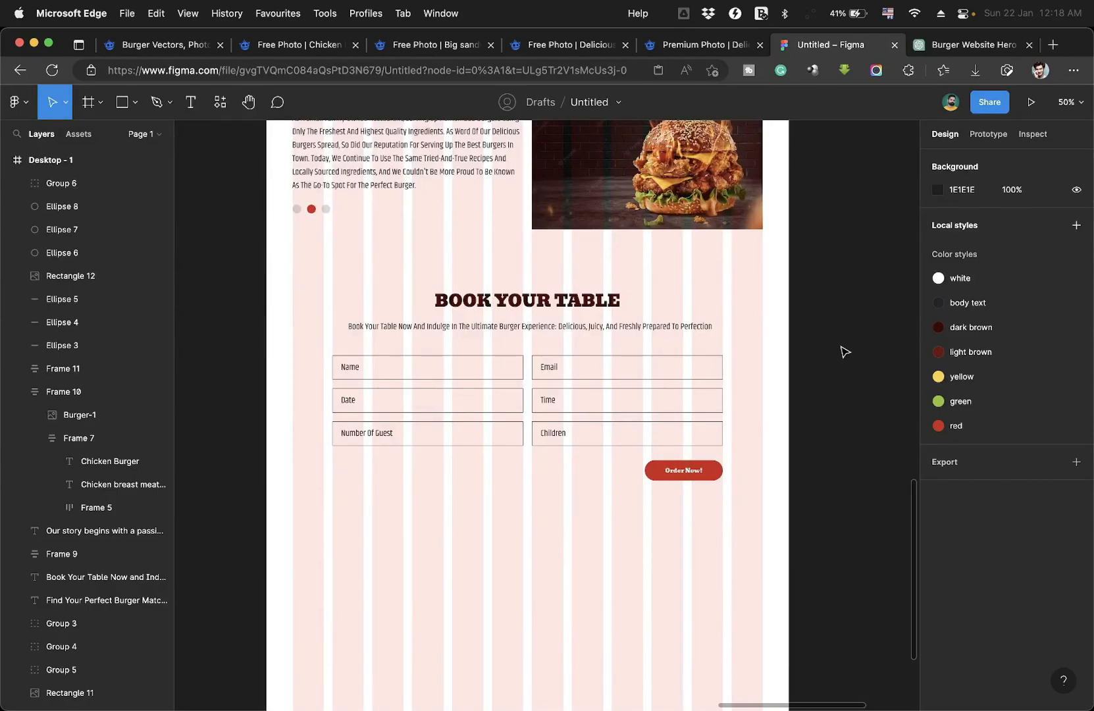
Draw a full-width rectangle of 1440 × 415 below the booking form at Y 3578.
{"action": "scroll", "coordinate": [558, 611], "scroll_direction": "down", "scroll_amount": 3}
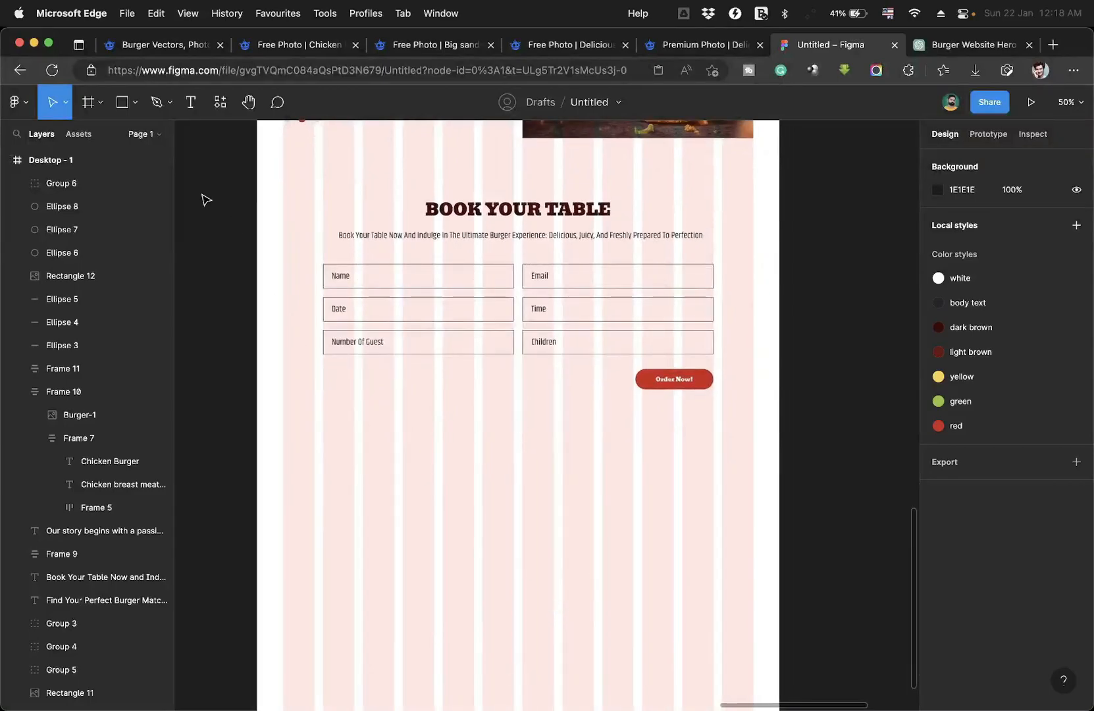
{"action": "key", "text": "r"}
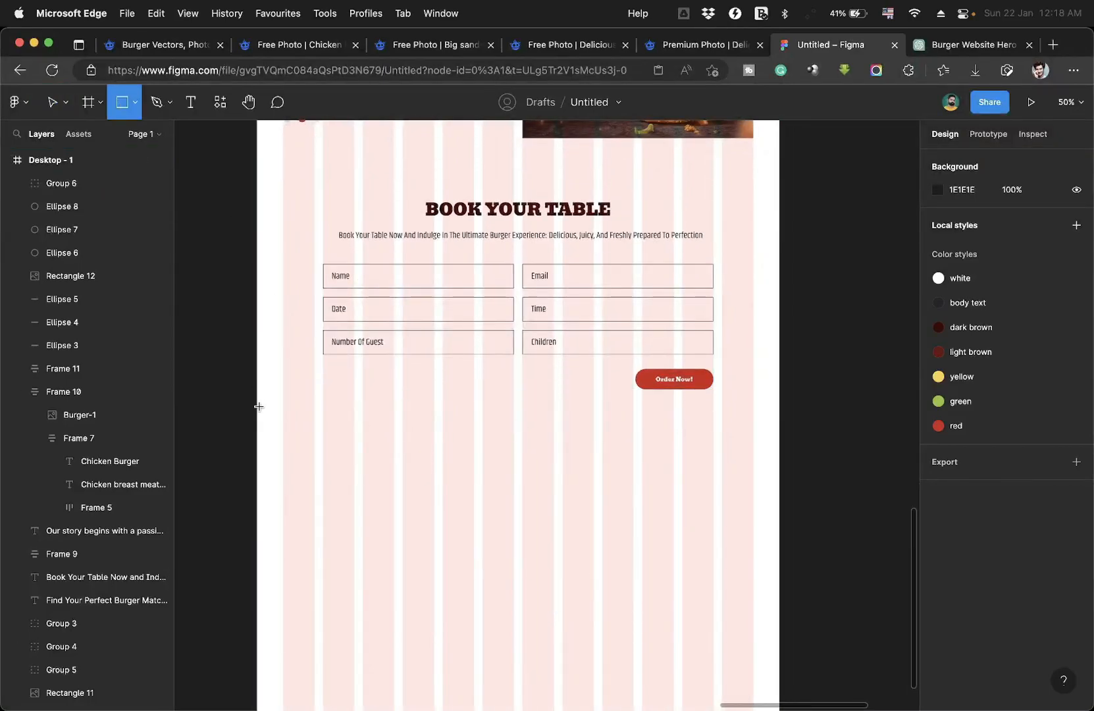
{"action": "left_click_drag", "start_coordinate": [258, 406], "coordinate": [779, 557]}
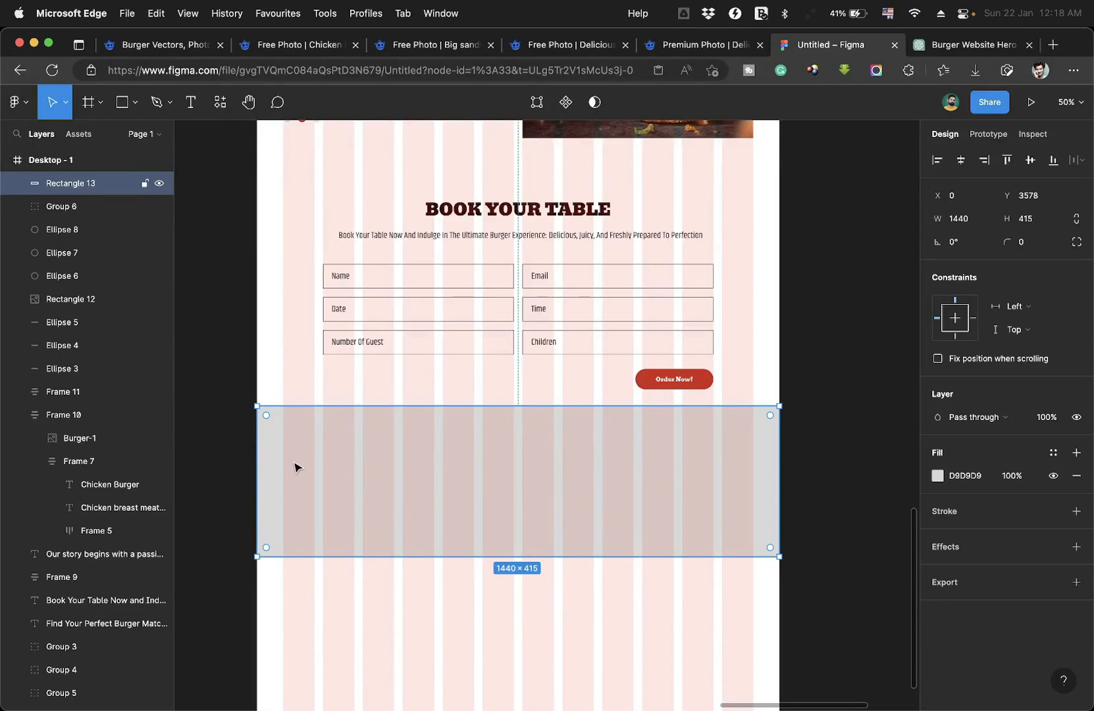
{"action": "scroll", "coordinate": [724, 444], "scroll_direction": "up", "scroll_amount": 3}
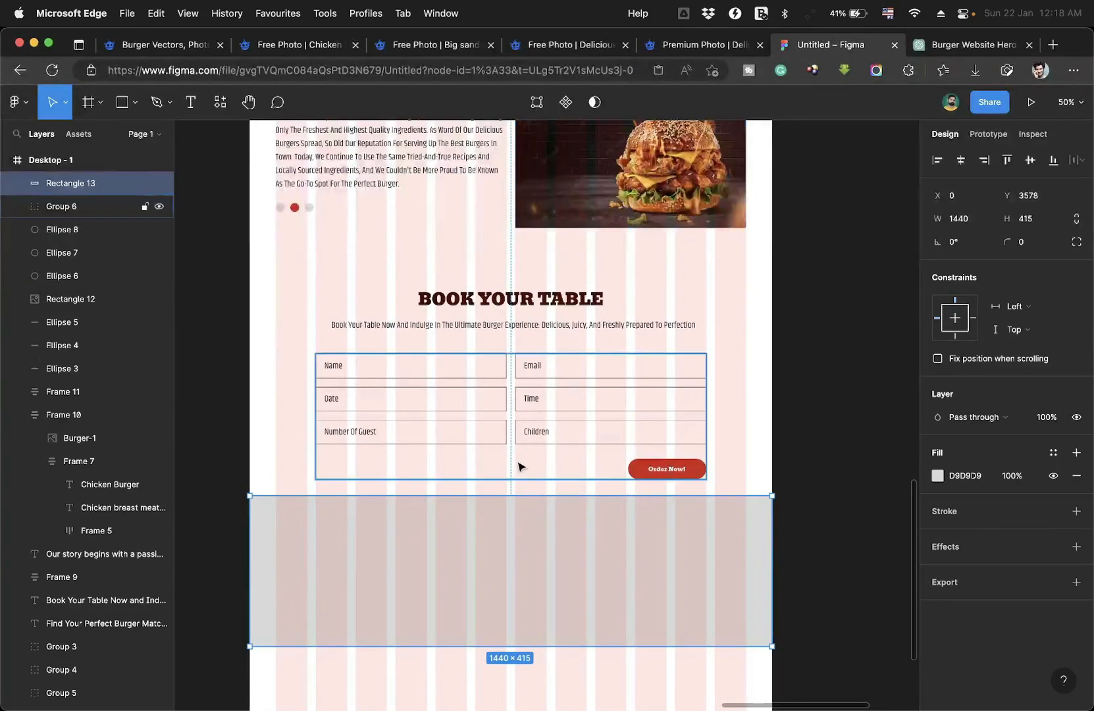
{"action": "scroll", "coordinate": [519, 460], "scroll_direction": "down", "scroll_amount": 4}
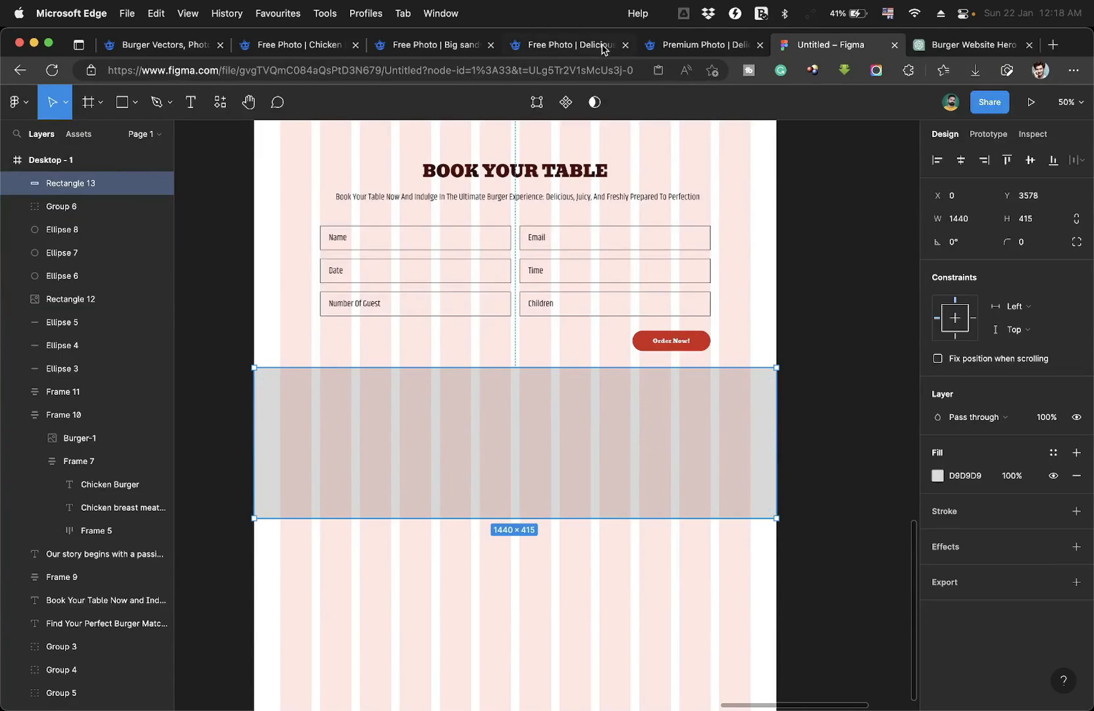
Switch to the Freepik burger search results, open the top-view burger photo and capture the picture as a screenshot.
{"action": "left_click", "coordinate": [600, 45]}
{"action": "left_click", "coordinate": [445, 46]}
{"action": "left_click", "coordinate": [290, 46]}
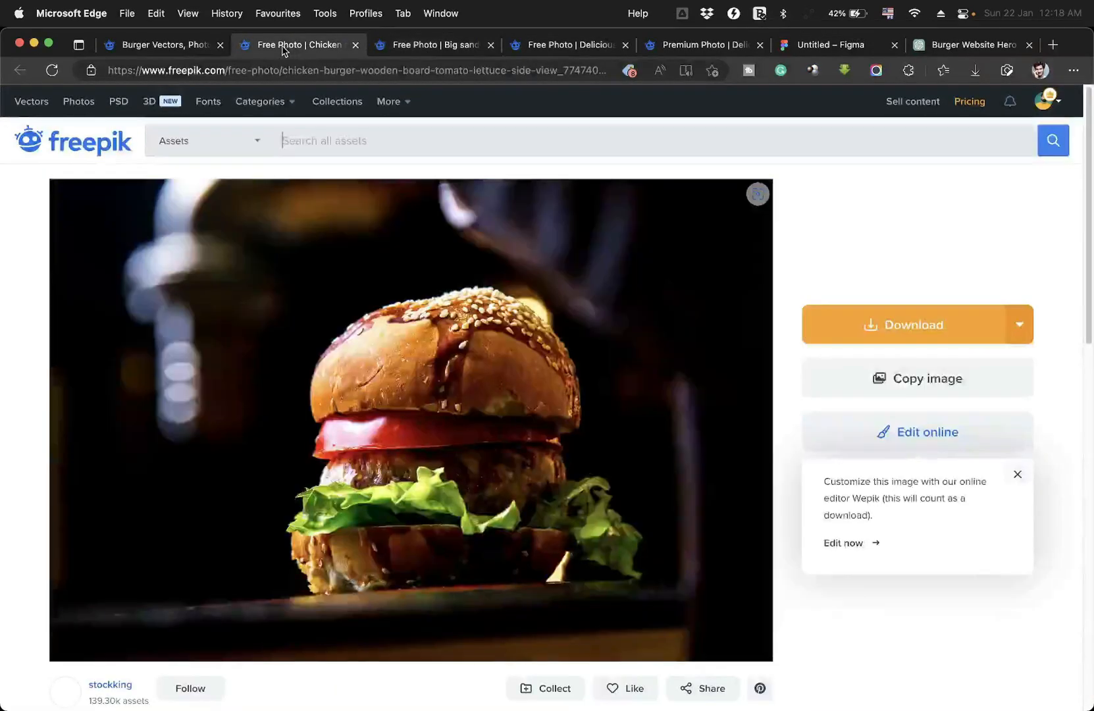
{"action": "left_click", "coordinate": [175, 52]}
{"action": "scroll", "coordinate": [1077, 416], "scroll_direction": "down", "scroll_amount": 5}
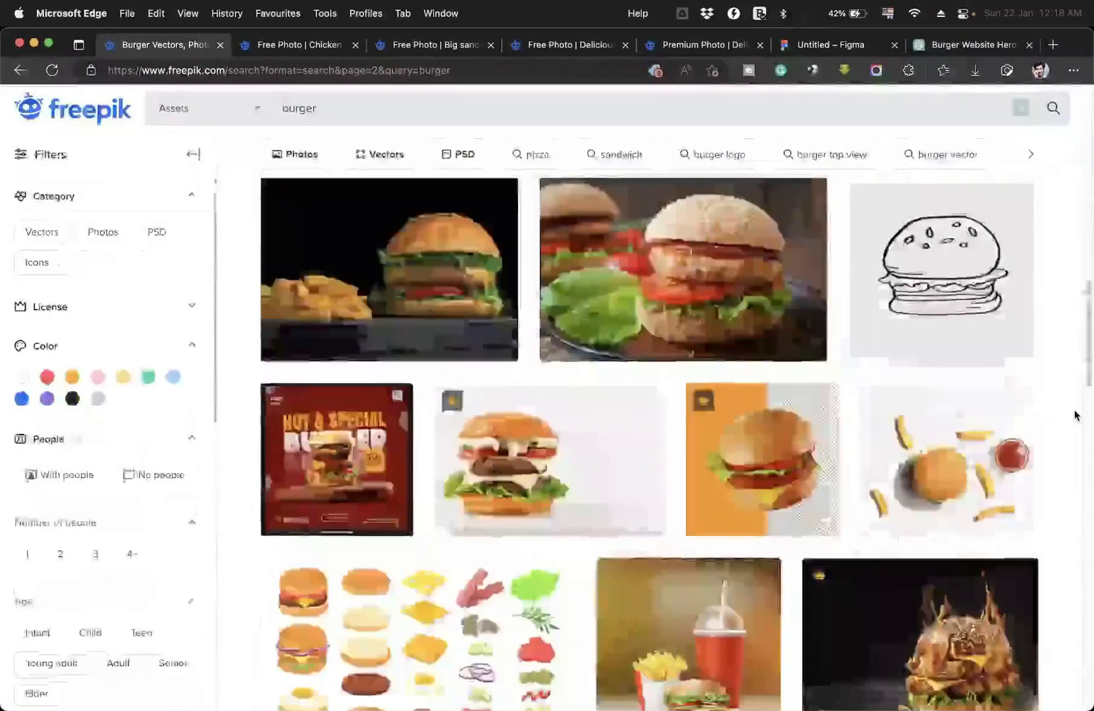
{"action": "left_click", "coordinate": [701, 429]}
{"action": "scroll", "coordinate": [702, 429], "scroll_direction": "down", "scroll_amount": 3}
{"action": "scroll", "coordinate": [701, 429], "scroll_direction": "up", "scroll_amount": 3}
{"action": "key", "text": "shift+super+4"}
{"action": "left_click_drag", "start_coordinate": [56, 185], "coordinate": [767, 620]}
Copy the new burger screenshot from the image assets folder and paste it into the wide rectangle in Figma as its image fill.
{"action": "left_click", "coordinate": [830, 45]}
{"action": "left_click", "coordinate": [212, 421]}
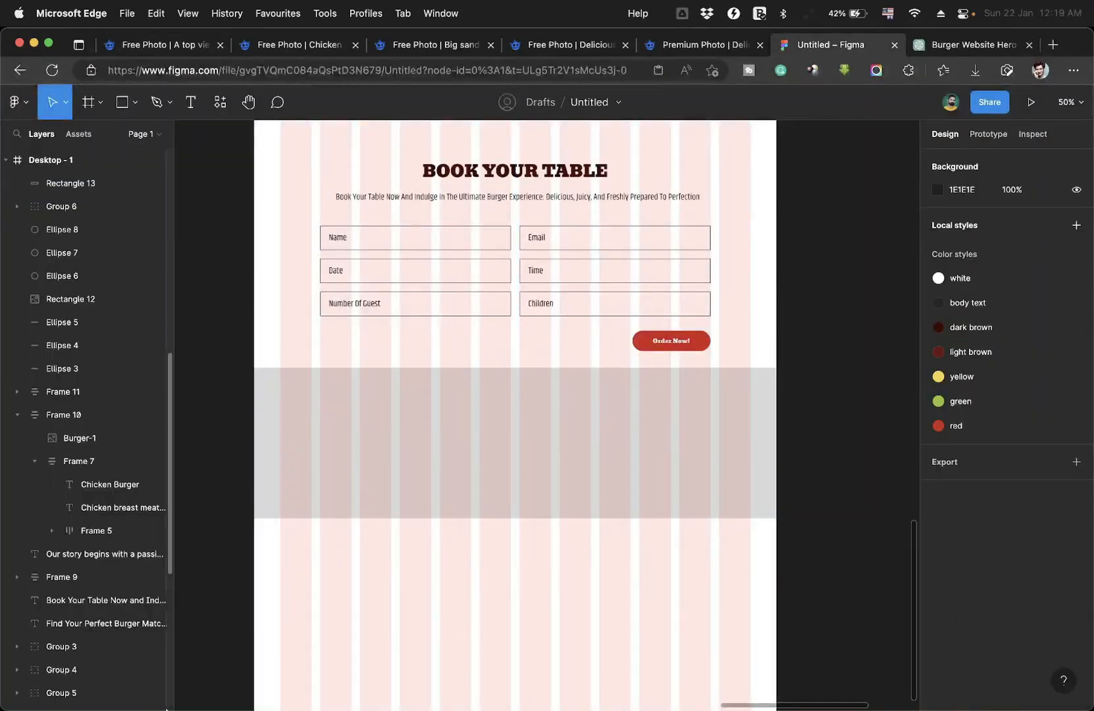
{"action": "key", "text": "super+Tab"}
{"action": "left_click_drag", "start_coordinate": [1035, 415], "coordinate": [946, 310]}
{"action": "double_click", "coordinate": [946, 311]}
{"action": "scroll", "coordinate": [987, 461], "scroll_direction": "down", "scroll_amount": 5}
{"action": "left_click", "coordinate": [989, 472]}
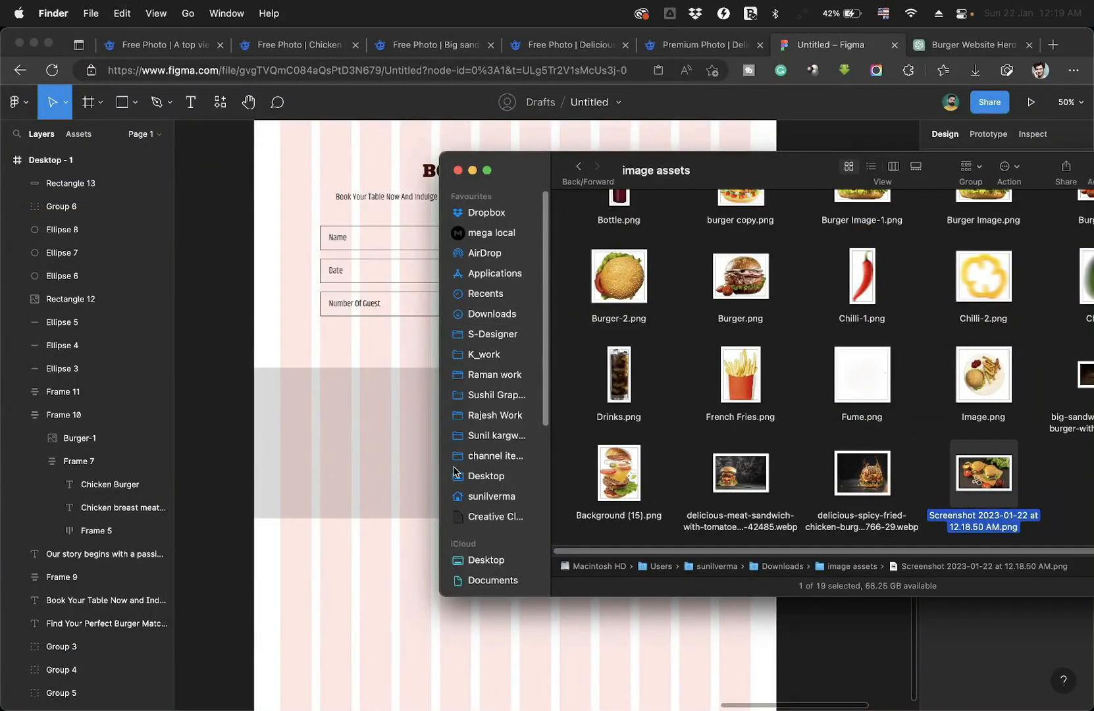
{"action": "left_click", "coordinate": [375, 467]}
{"action": "left_click", "coordinate": [375, 468]}
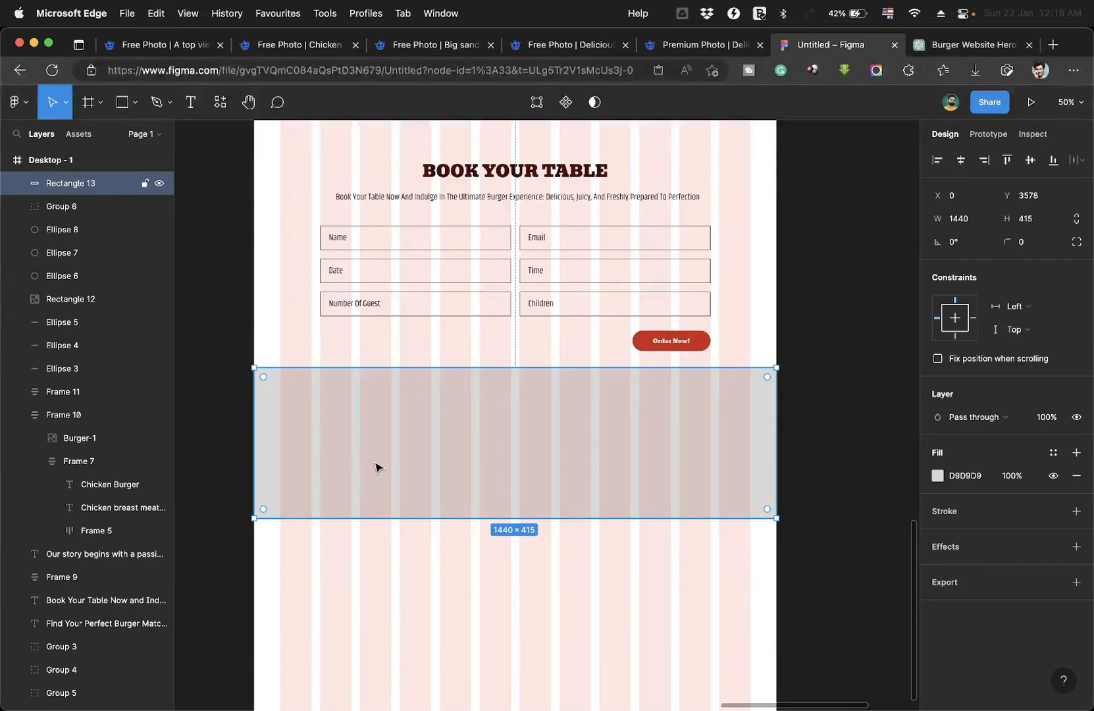
{"action": "key", "text": "super+v"}
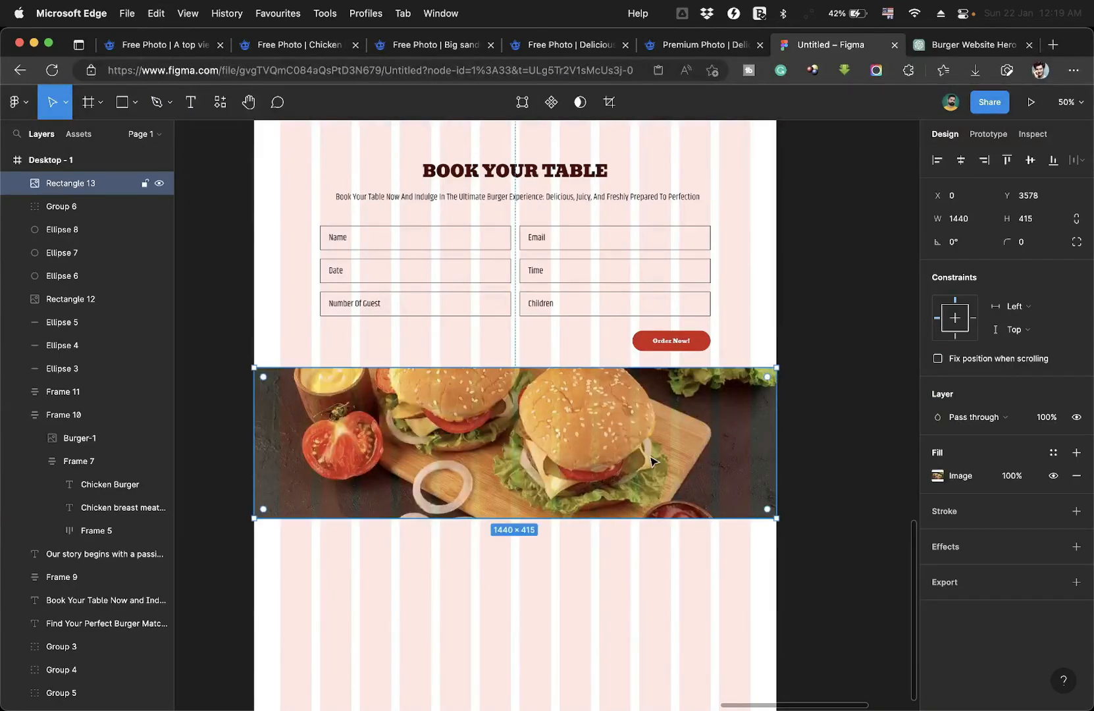
Add a second fill over the burger photo and make it a semi-transparent dark brown, 3A0A04.
{"action": "left_click", "coordinate": [1076, 454]}
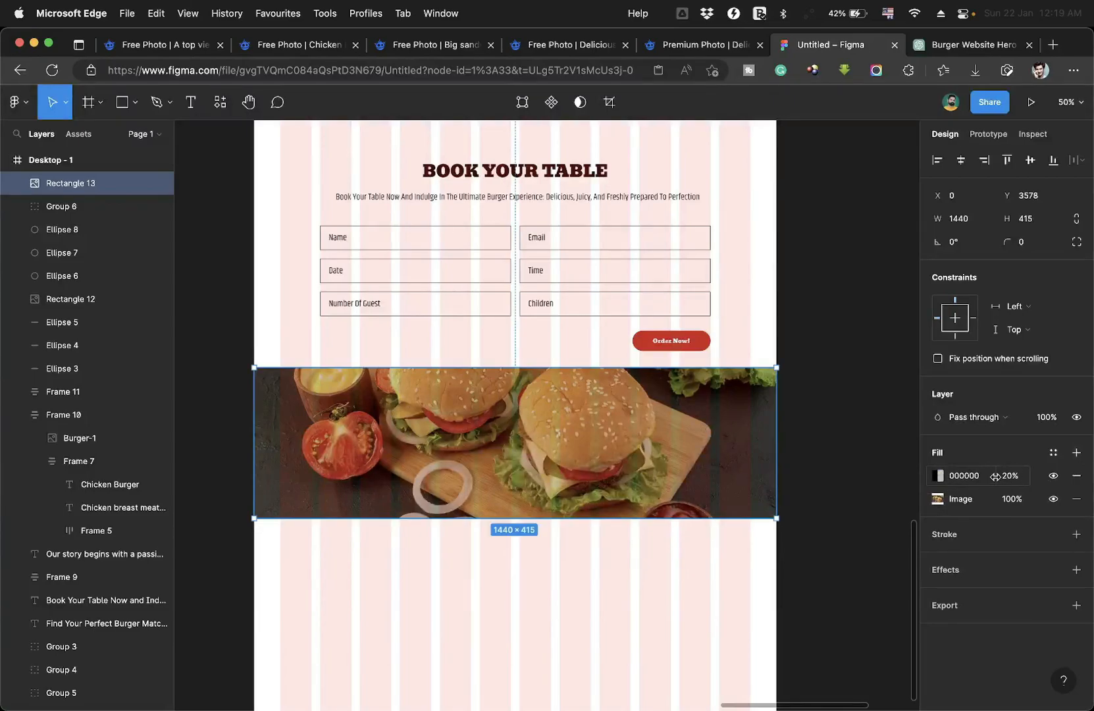
{"action": "left_click_drag", "start_coordinate": [996, 475], "coordinate": [1087, 482]}
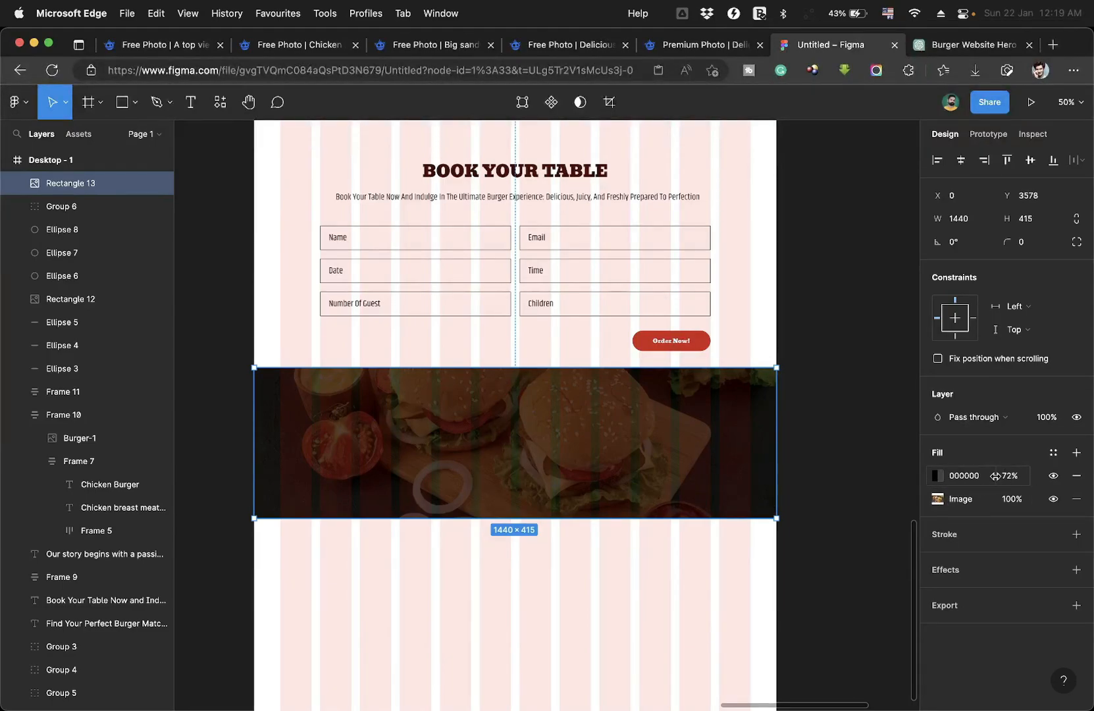
{"action": "left_click", "coordinate": [937, 475]}
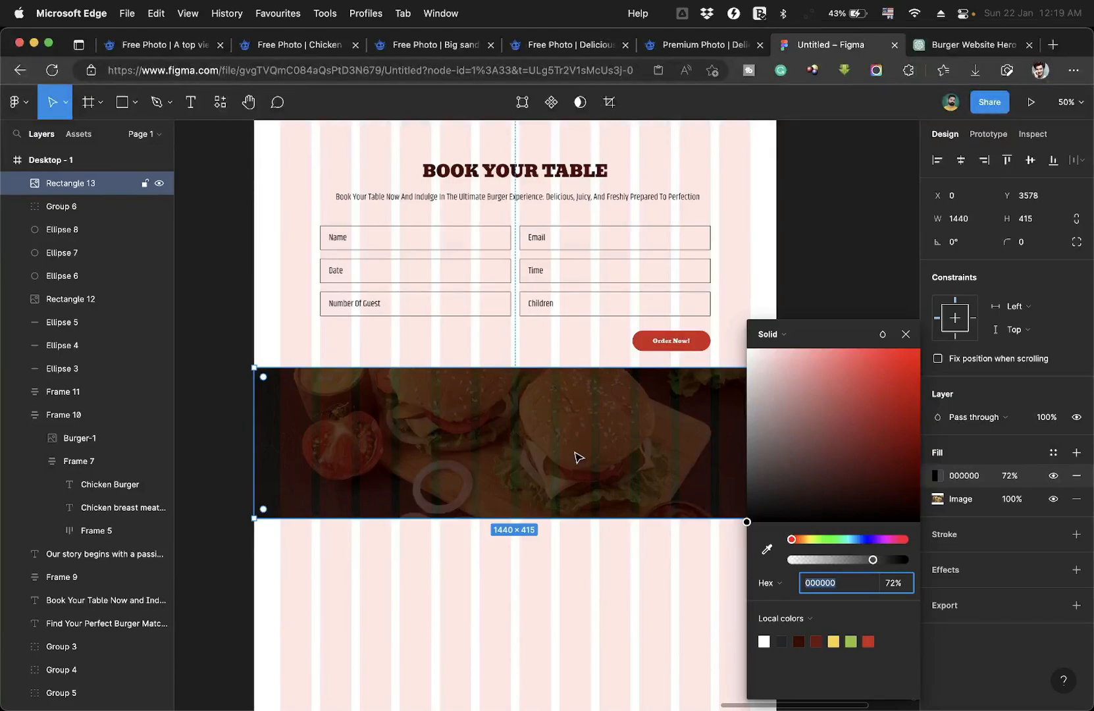
{"action": "left_click", "coordinate": [802, 639]}
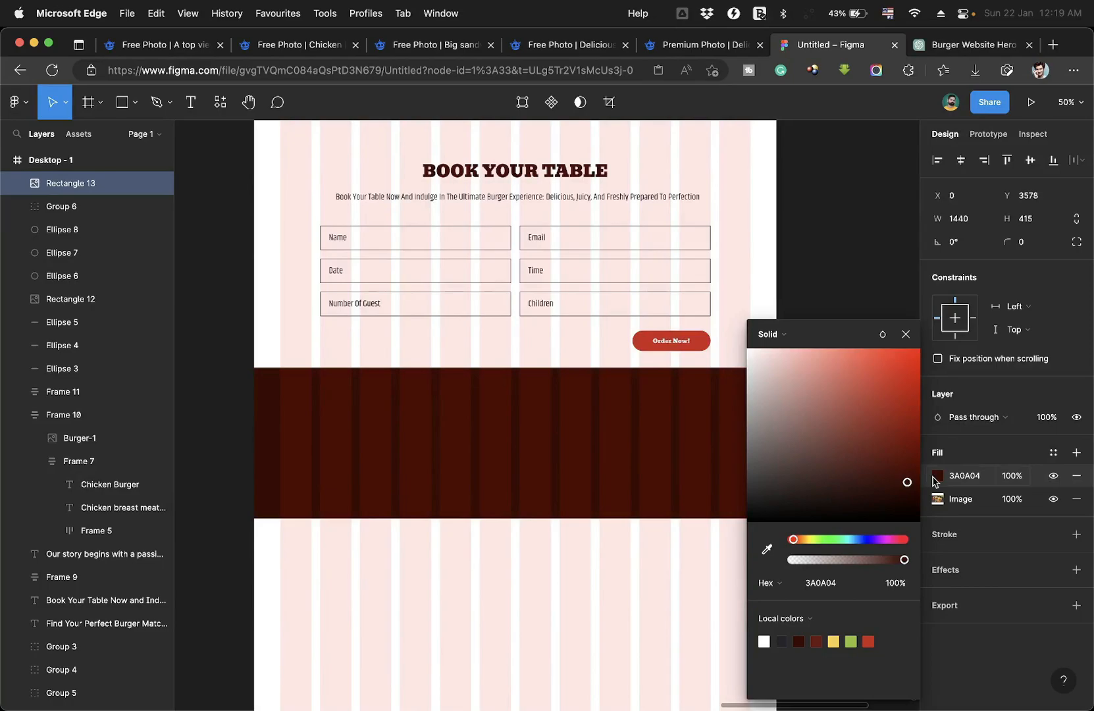
{"action": "mouse_move", "coordinate": [903, 560]}
{"action": "left_mouse_down"}
{"action": "mouse_move", "coordinate": [874, 561]}
{"action": "mouse_move", "coordinate": [887, 567]}
{"action": "left_mouse_up"}
Hide the 12-column layout grid of the Desktop - 1 frame.
{"action": "double_click", "coordinate": [648, 598]}
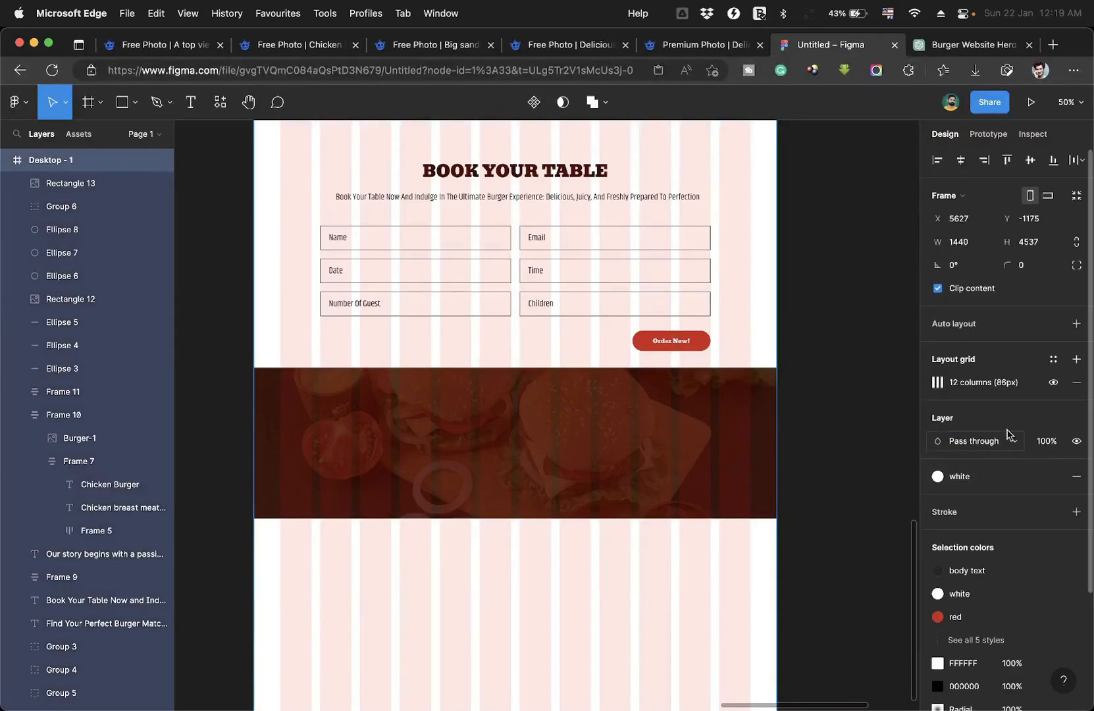
{"action": "left_click", "coordinate": [1053, 382]}
{"action": "scroll", "coordinate": [620, 617], "scroll_direction": "up", "scroll_amount": 1}
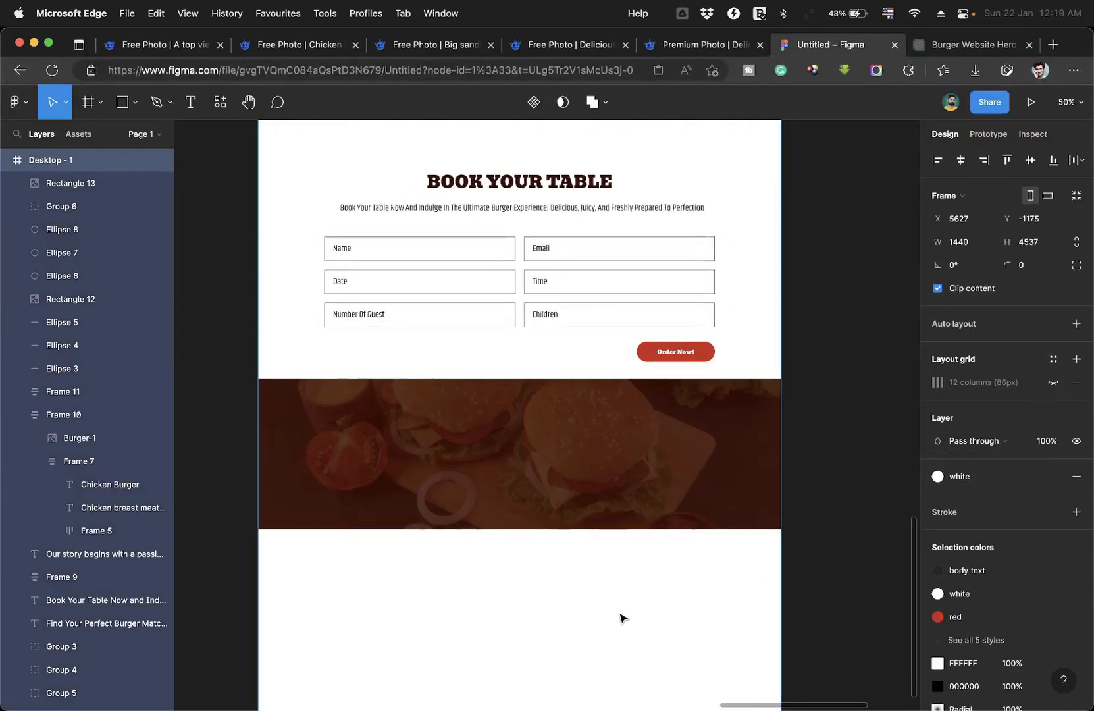
Shorten the Desktop - 1 frame to a height of 3993 so it ends at the photo band's lower edge.
{"action": "left_click", "coordinate": [620, 617]}
{"action": "scroll", "coordinate": [620, 617], "scroll_direction": "down", "scroll_amount": 3}
{"action": "left_click", "coordinate": [571, 527]}
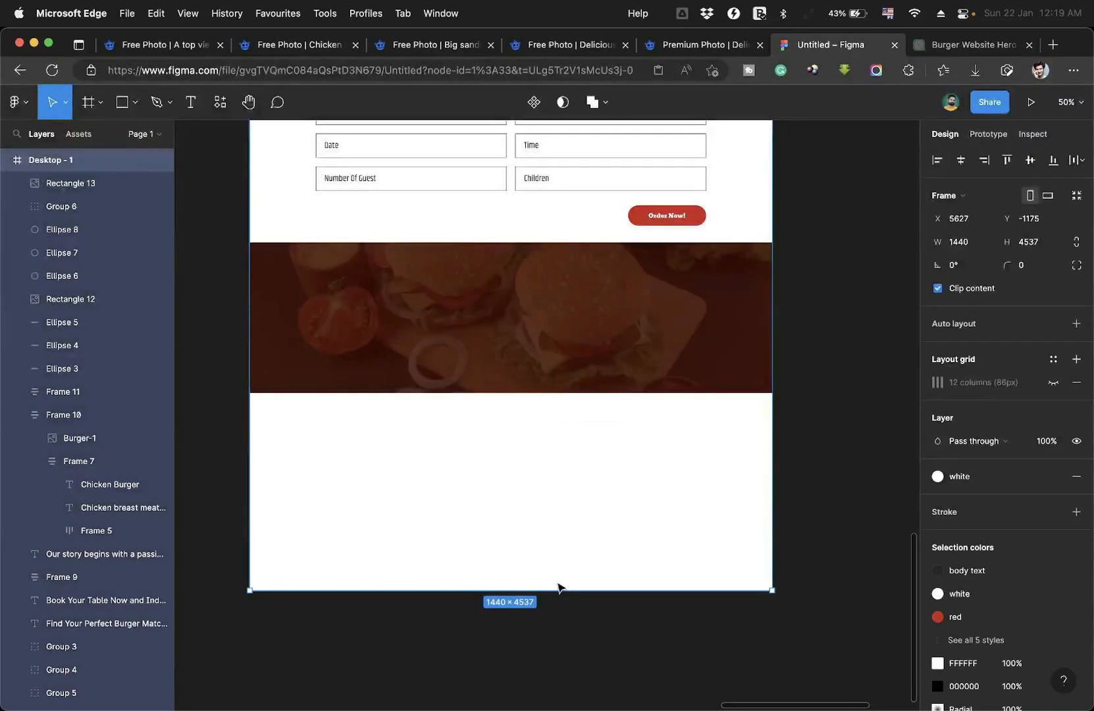
{"action": "left_click_drag", "start_coordinate": [555, 591], "coordinate": [543, 393]}
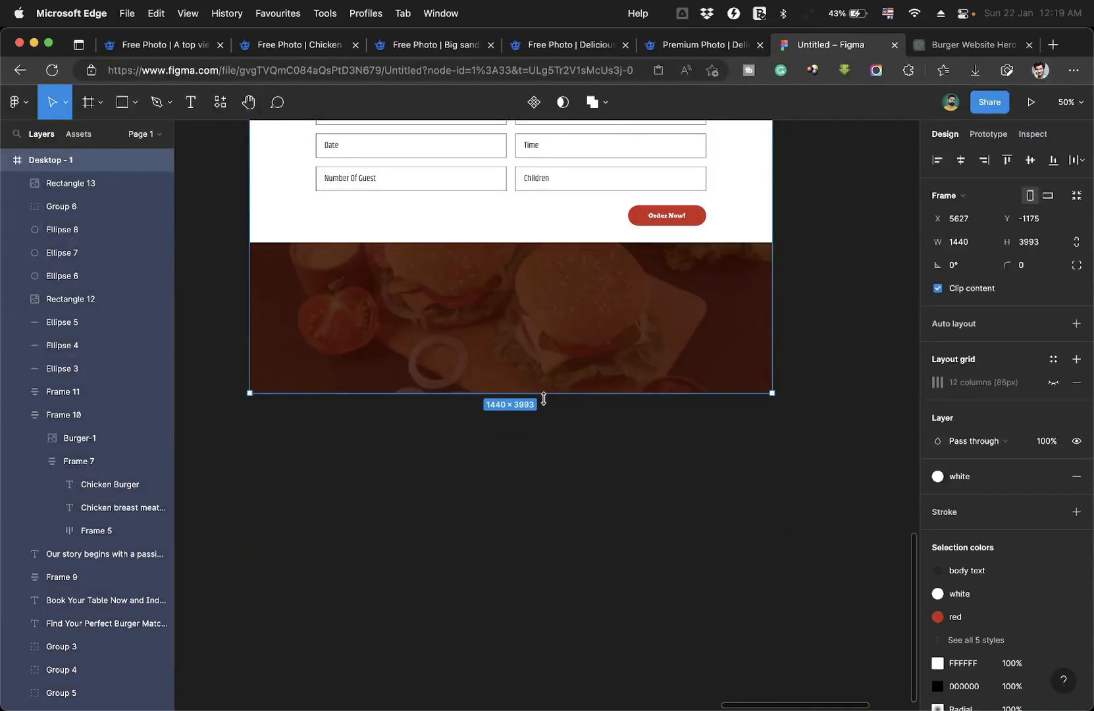
Copy the Burger Farm logo group from the page header and place it near the upper-left corner of the footer band, at X 94, Y 3620.
{"action": "scroll", "coordinate": [543, 398], "scroll_direction": "down", "scroll_amount": 10}
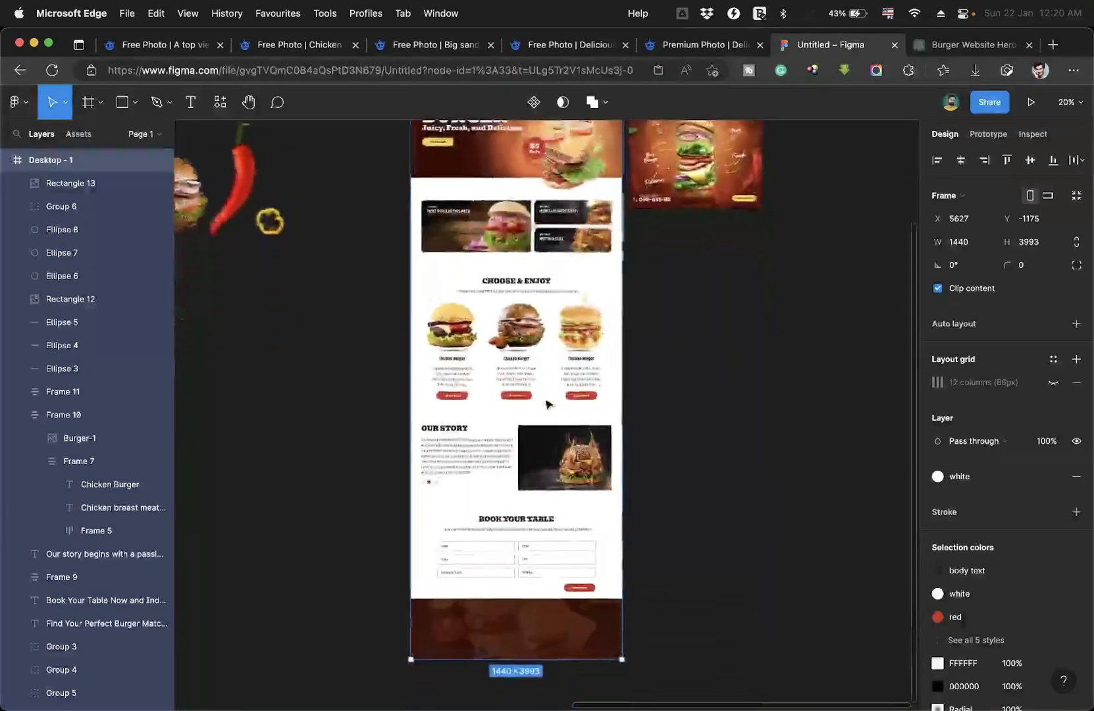
{"action": "scroll", "coordinate": [548, 405], "scroll_direction": "down", "scroll_amount": 3}
{"action": "scroll", "coordinate": [548, 405], "scroll_direction": "up", "scroll_amount": 4}
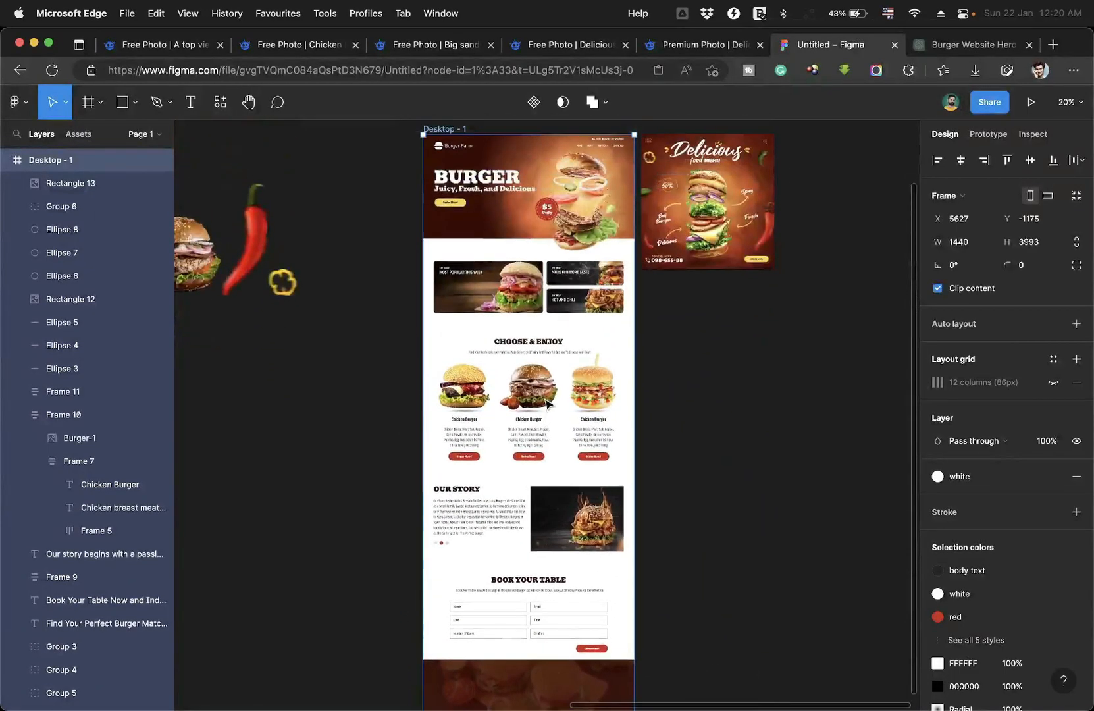
{"action": "scroll", "coordinate": [545, 403], "scroll_direction": "down", "scroll_amount": 6}
{"action": "scroll", "coordinate": [548, 404], "scroll_direction": "up", "scroll_amount": 3}
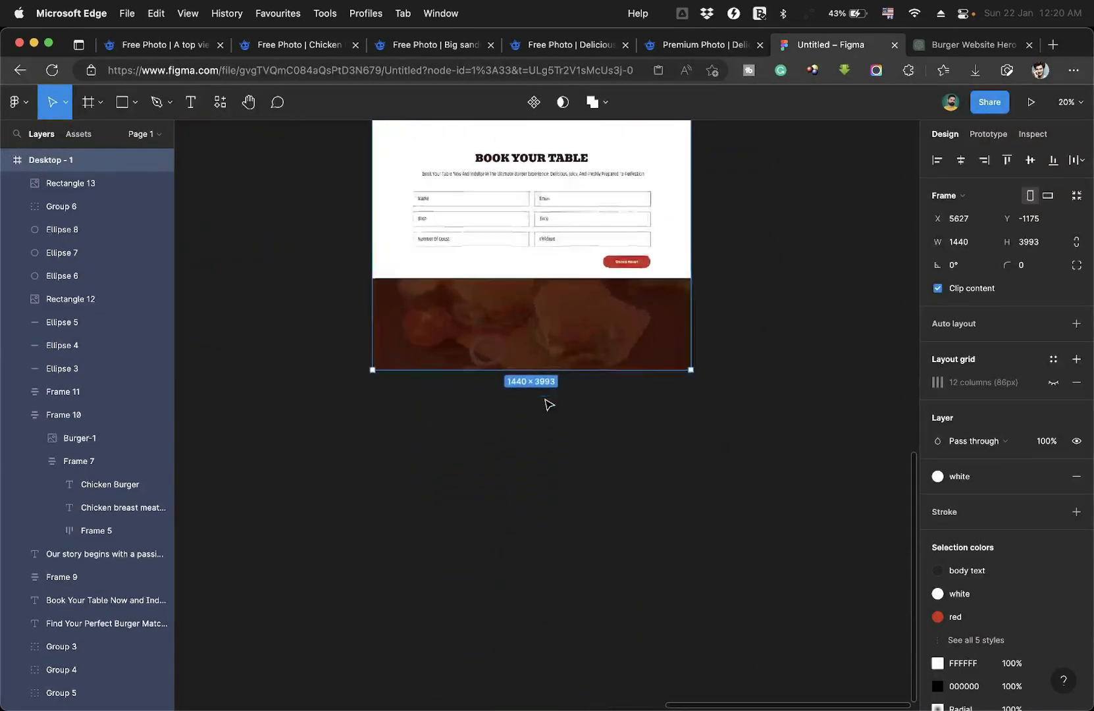
{"action": "scroll", "coordinate": [548, 404], "scroll_direction": "up", "scroll_amount": 3}
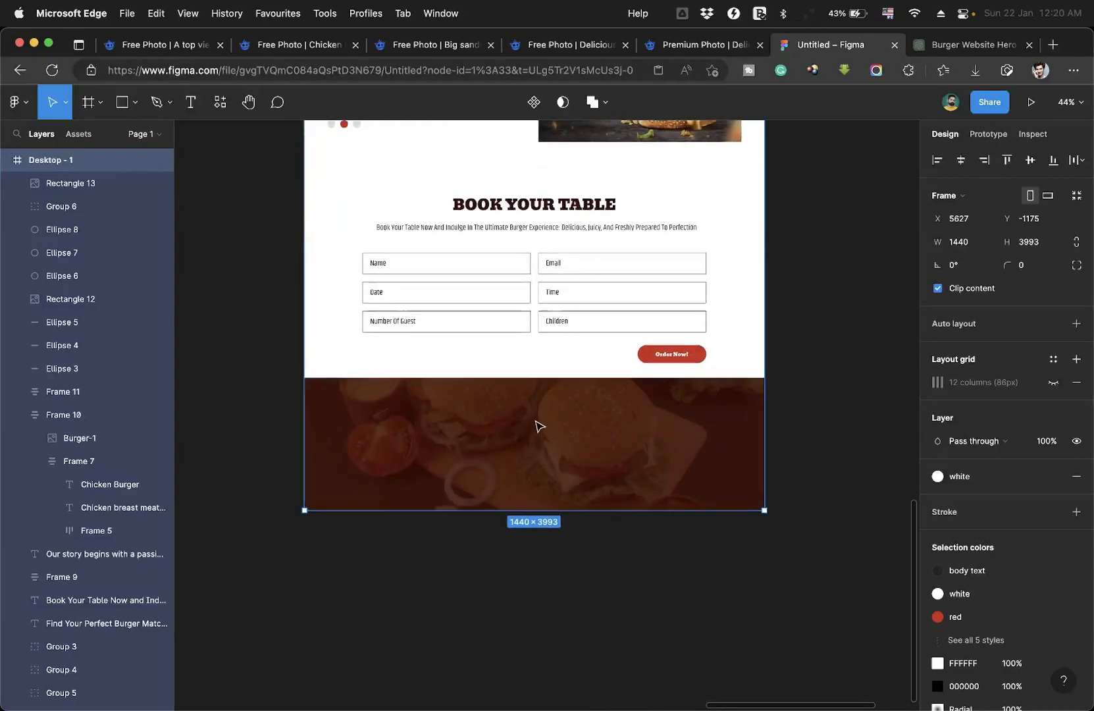
{"action": "scroll", "coordinate": [539, 427], "scroll_direction": "down", "scroll_amount": 4}
{"action": "scroll", "coordinate": [460, 263], "scroll_direction": "up", "scroll_amount": 5}
{"action": "left_click", "coordinate": [449, 207]}
{"action": "left_click", "coordinate": [451, 209]}
{"action": "scroll", "coordinate": [498, 430], "scroll_direction": "down", "scroll_amount": 10}
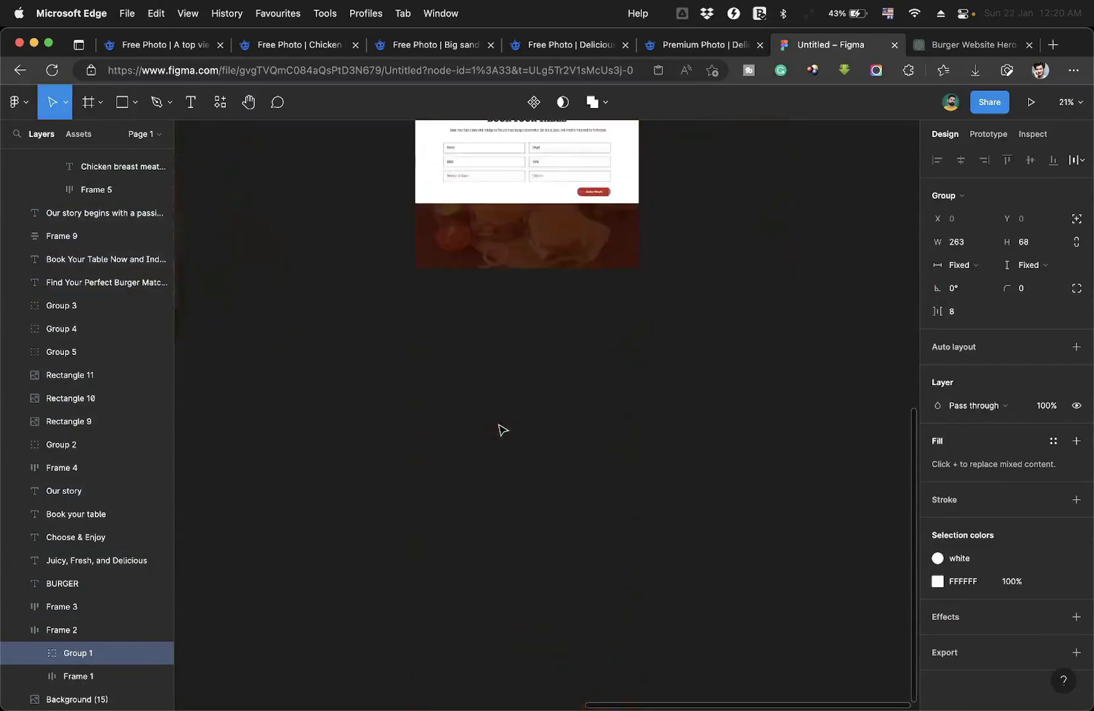
{"action": "scroll", "coordinate": [498, 430], "scroll_direction": "up", "scroll_amount": 1}
{"action": "scroll", "coordinate": [491, 329], "scroll_direction": "up", "scroll_amount": 4}
{"action": "scroll", "coordinate": [502, 315], "scroll_direction": "up", "scroll_amount": 3}
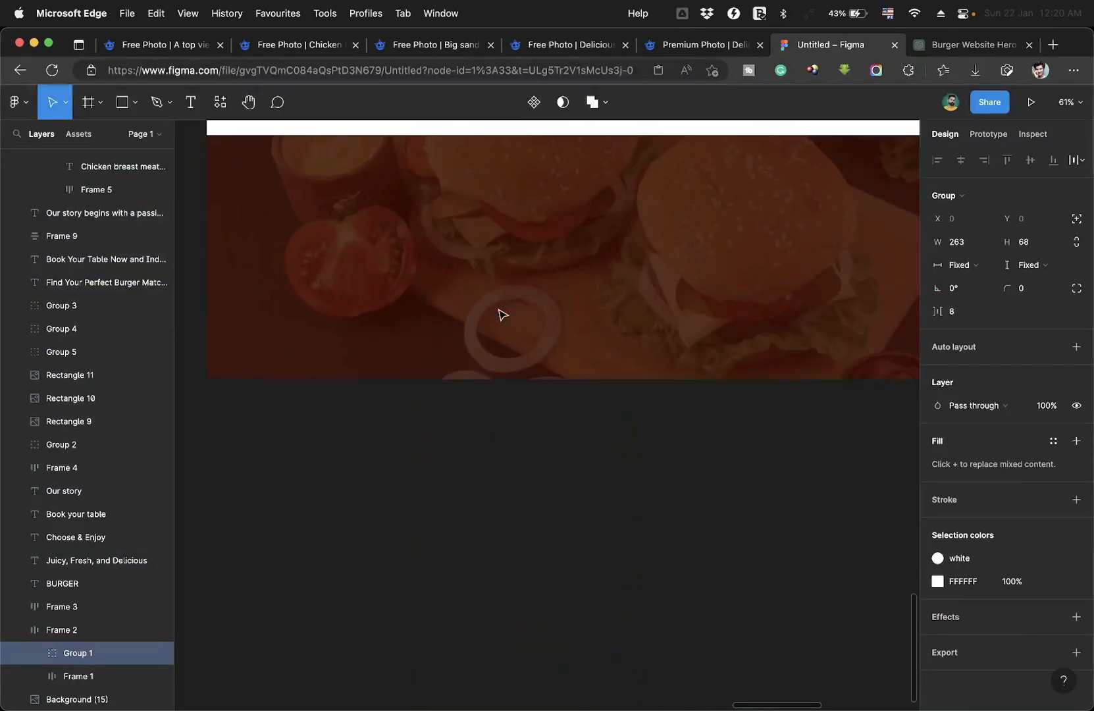
{"action": "scroll", "coordinate": [500, 312], "scroll_direction": "up", "scroll_amount": 2}
{"action": "key", "text": "super+v"}
{"action": "left_click_drag", "start_coordinate": [535, 409], "coordinate": [348, 235]}
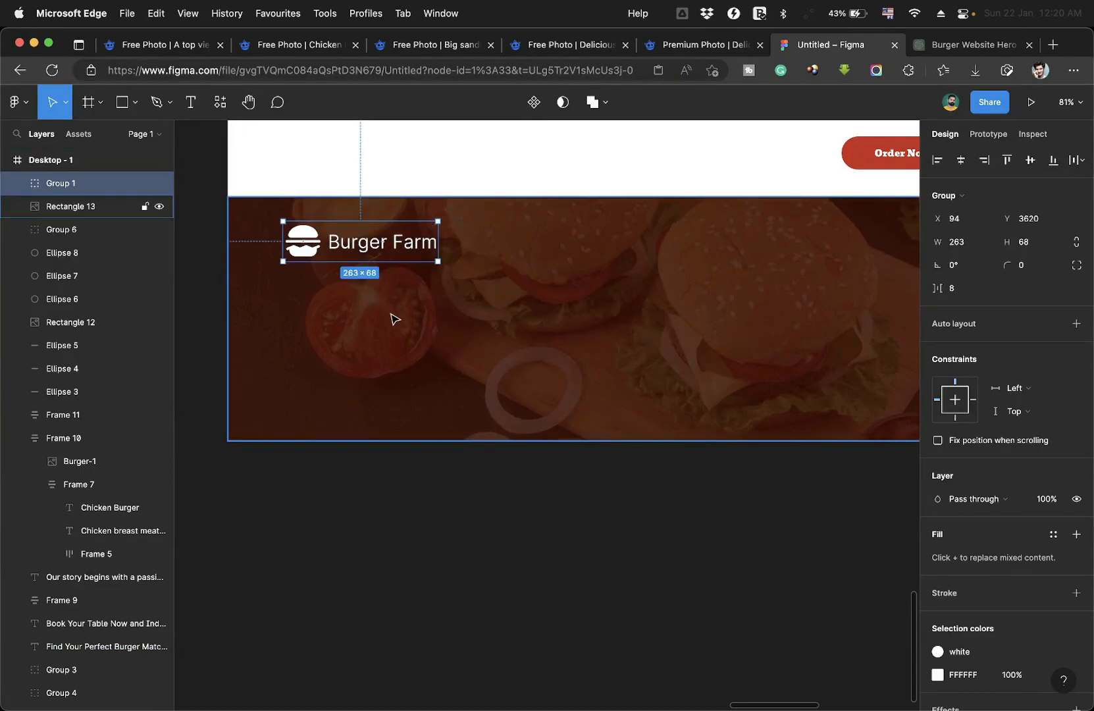
Duplicate the Our Story paragraph straight down into the footer band and bring the copy in front of the burger photo.
{"action": "scroll", "coordinate": [395, 317], "scroll_direction": "up", "scroll_amount": 5}
{"action": "scroll", "coordinate": [392, 317], "scroll_direction": "down", "scroll_amount": 5}
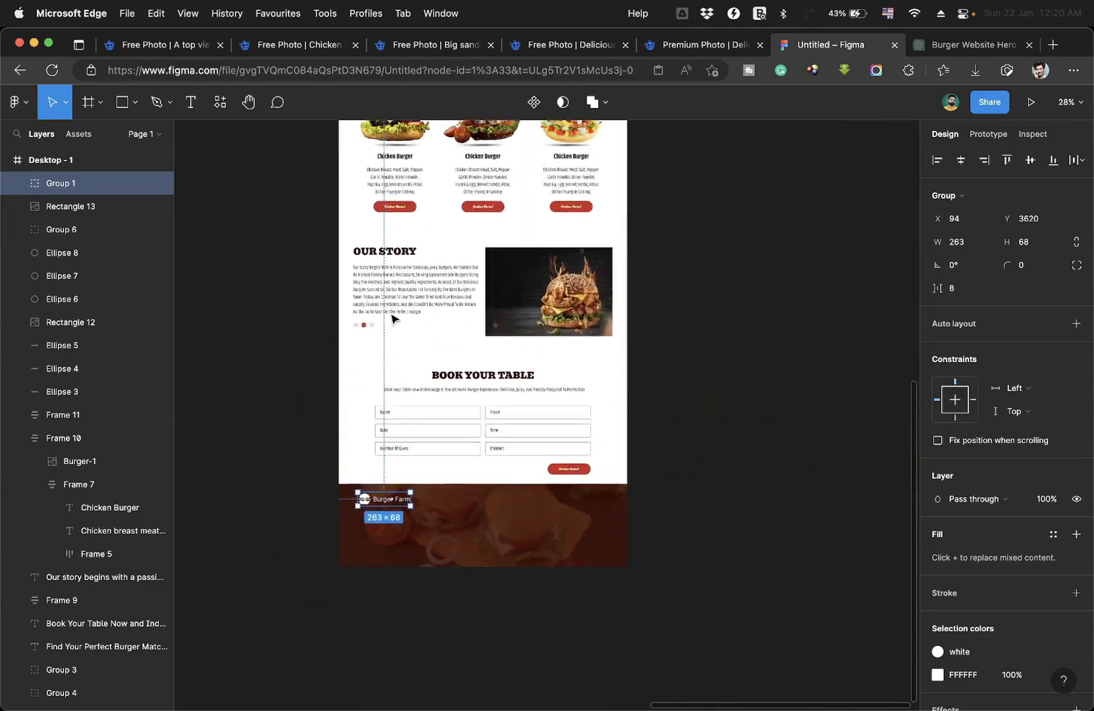
{"action": "double_click", "coordinate": [391, 296]}
{"action": "key", "text": "Escape"}
{"action": "scroll", "coordinate": [420, 510], "scroll_direction": "down", "scroll_amount": 1}
{"action": "scroll", "coordinate": [420, 510], "scroll_direction": "down", "scroll_amount": 5}
{"action": "left_click_drag", "start_coordinate": [417, 202], "coordinate": [417, 475]}
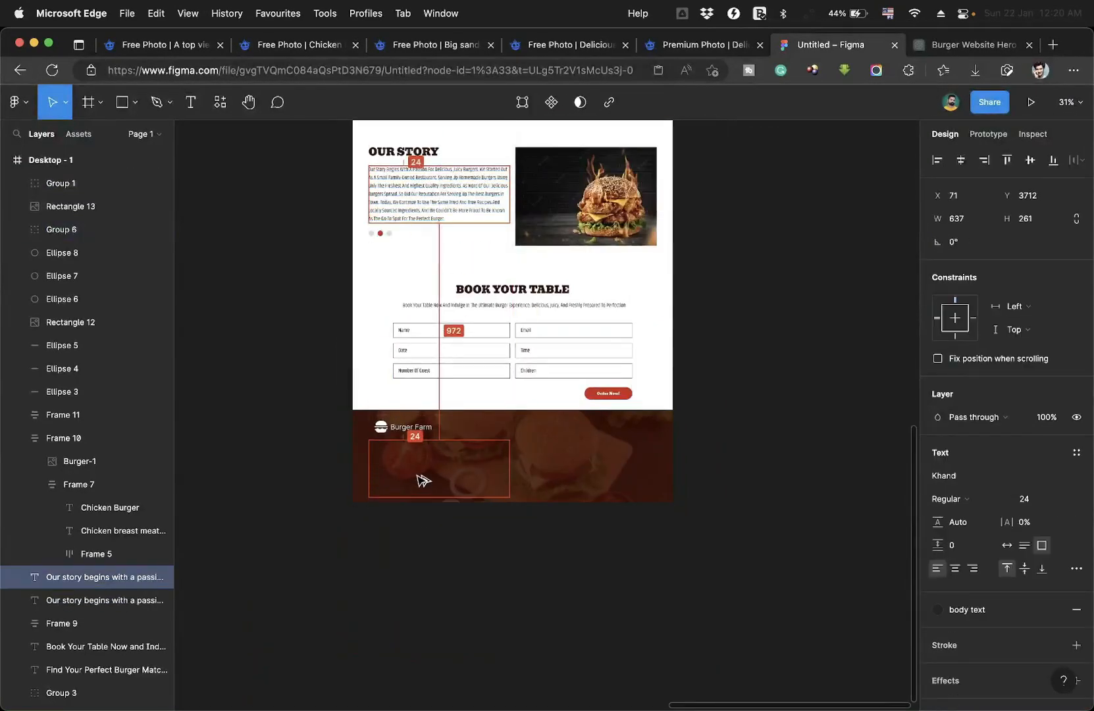
{"action": "key", "text": "super+]"}
{"action": "key", "text": "super+]"}
{"action": "key", "text": "super+]"}
{"action": "key", "text": "super+]"}
{"action": "key", "text": "super+]"}
{"action": "key", "text": "super+]"}
{"action": "key", "text": "super+]"}
{"action": "key", "text": "super+]"}
{"action": "key", "text": "super+]"}
{"action": "key", "text": "super+]"}
{"action": "key", "text": "super+]"}
{"action": "key", "text": "super+]"}
Apply the white colour style to the footer paragraph and position it under the logo at X 98, Y 3705.
{"action": "scroll", "coordinate": [479, 474], "scroll_direction": "up", "scroll_amount": 5}
{"action": "left_click", "coordinate": [966, 610]}
{"action": "left_click_drag", "start_coordinate": [472, 510], "coordinate": [491, 506]}
{"action": "scroll", "coordinate": [491, 520], "scroll_direction": "down", "scroll_amount": 4}
Set the footer paragraph's font size to 16 and resize its text box to 356 × 114.
{"action": "left_click", "coordinate": [1030, 499]}
{"action": "key", "text": "Down"}
{"action": "key", "text": "Down"}
{"action": "key", "text": "Down"}
{"action": "key", "text": "Down"}
{"action": "key", "text": "Down"}
{"action": "key", "text": "Down"}
{"action": "key", "text": "Down"}
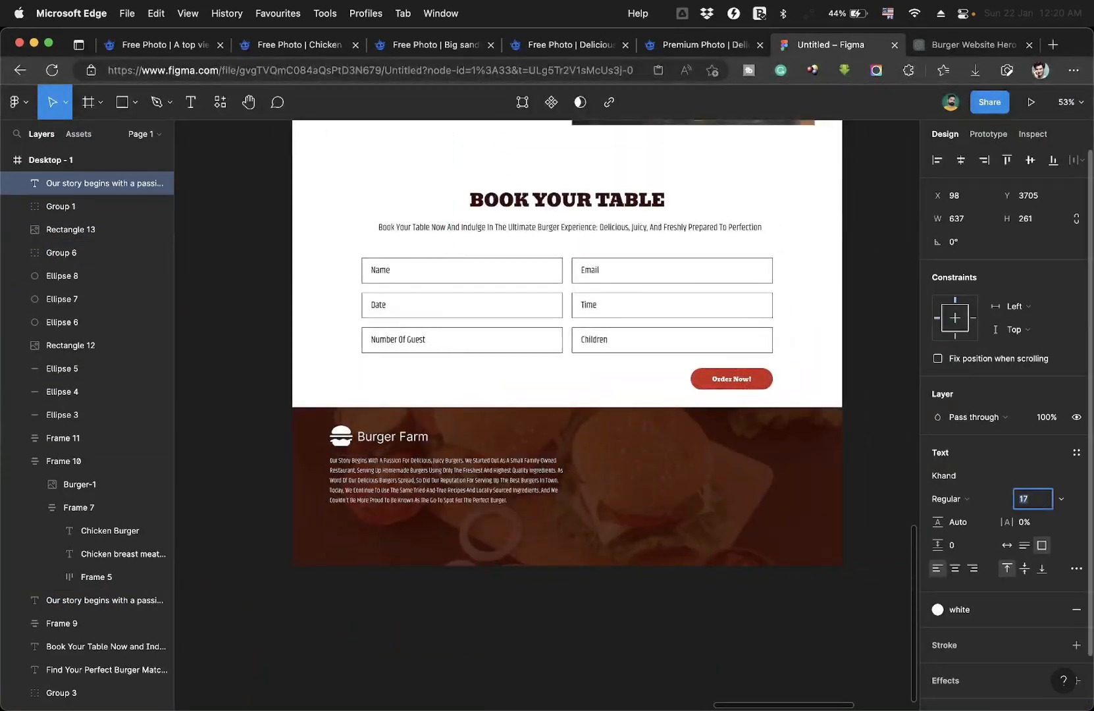
{"action": "key", "text": "Down"}
{"action": "scroll", "coordinate": [401, 532], "scroll_direction": "up", "scroll_amount": 5}
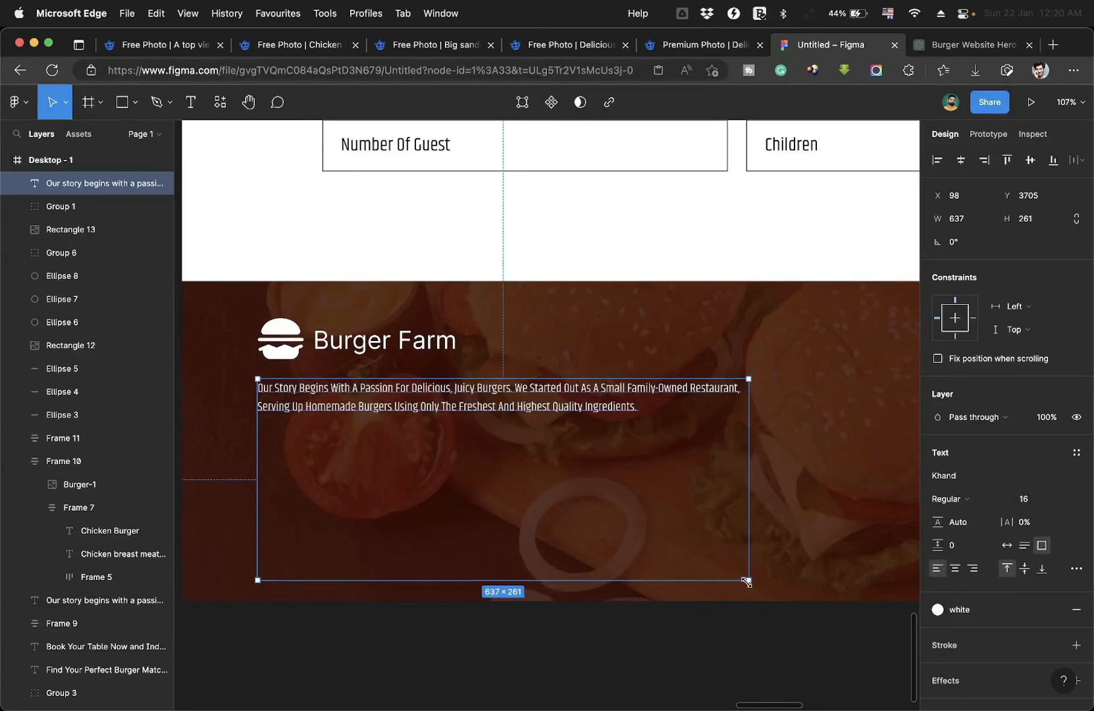
{"action": "left_click_drag", "start_coordinate": [744, 581], "coordinate": [532, 466]}
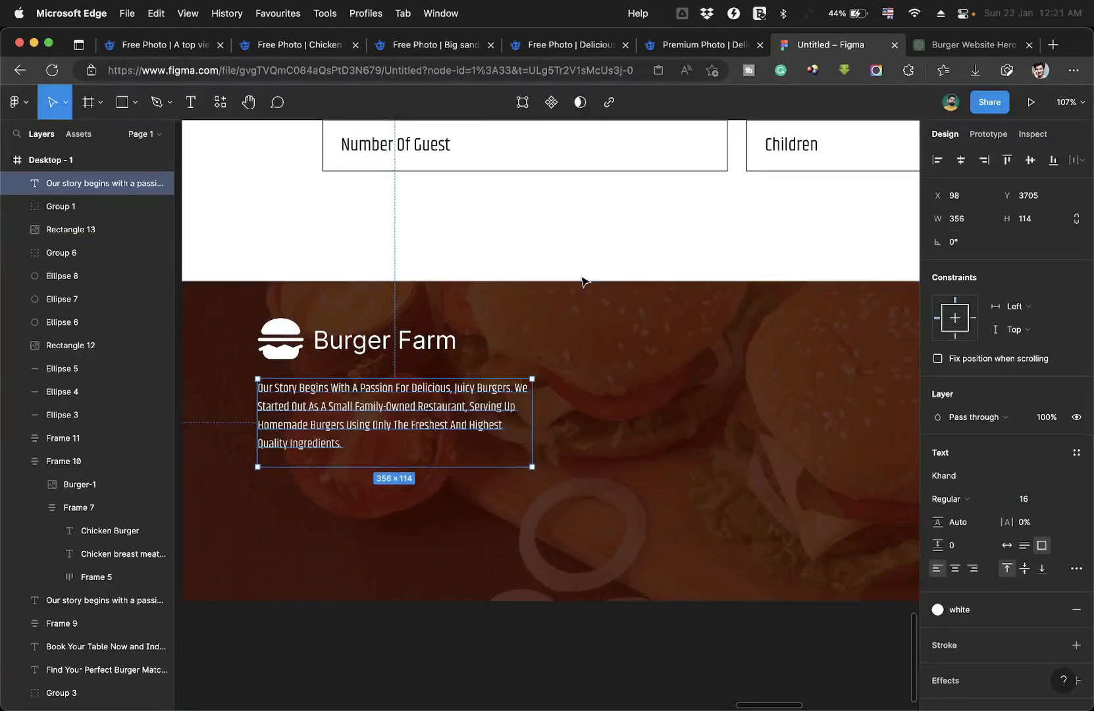
Show the 12-column layout grid and align the footer logo and paragraph to its first column, with the paragraph at X 76, Y 3704.
{"action": "left_click", "coordinate": [581, 281]}
{"action": "left_click", "coordinate": [1053, 382]}
{"action": "left_click", "coordinate": [368, 342]}
{"action": "left_click", "coordinate": [339, 424], "text": "shift"}
{"action": "left_click_drag", "start_coordinate": [338, 425], "coordinate": [320, 421]}
{"action": "left_click", "coordinate": [318, 368]}
{"action": "left_click", "coordinate": [312, 409]}
{"action": "key", "text": "alt"}
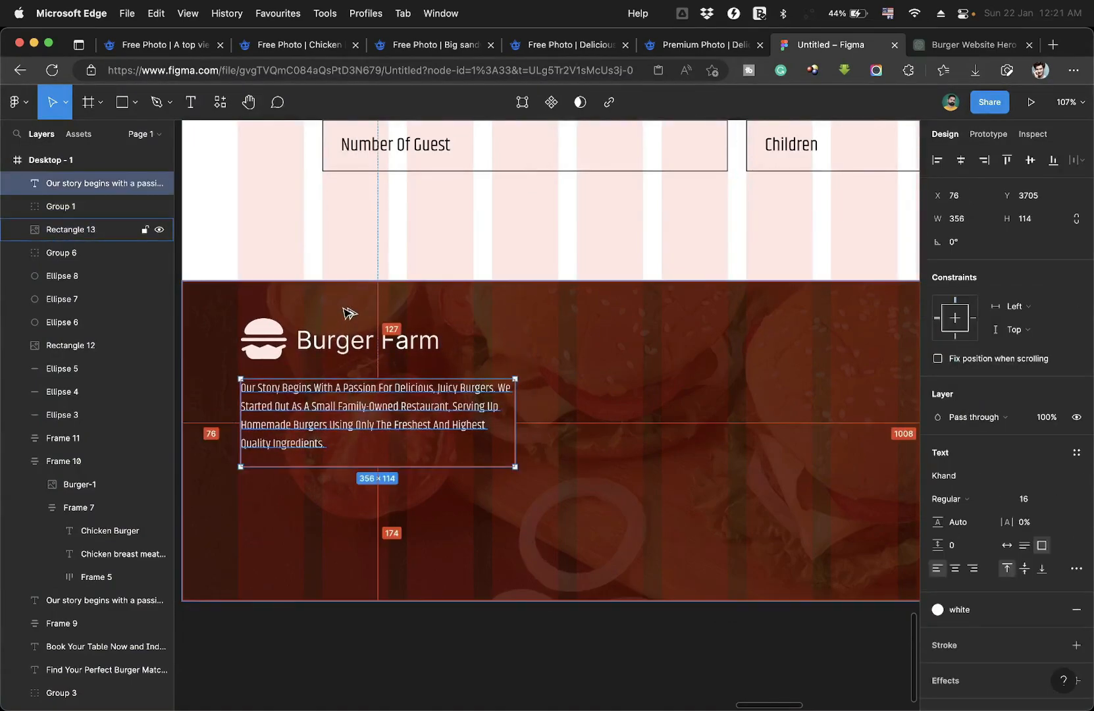
{"action": "left_click", "coordinate": [347, 347]}
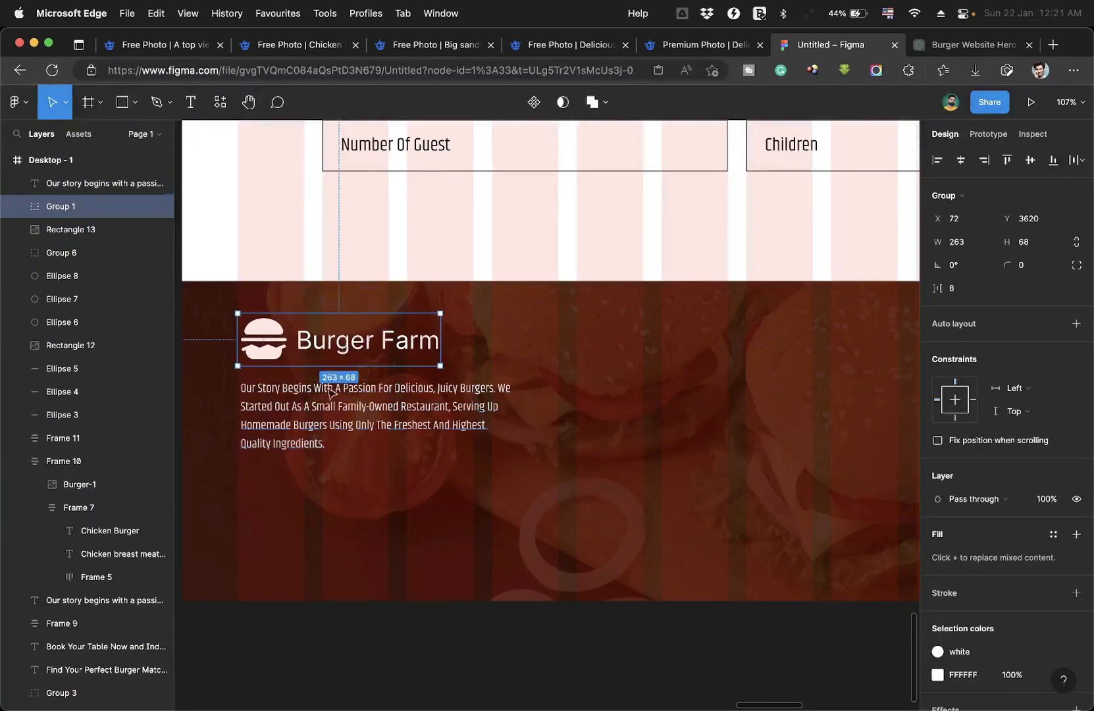
{"action": "left_click", "coordinate": [326, 401]}
{"action": "key", "text": "Up"}
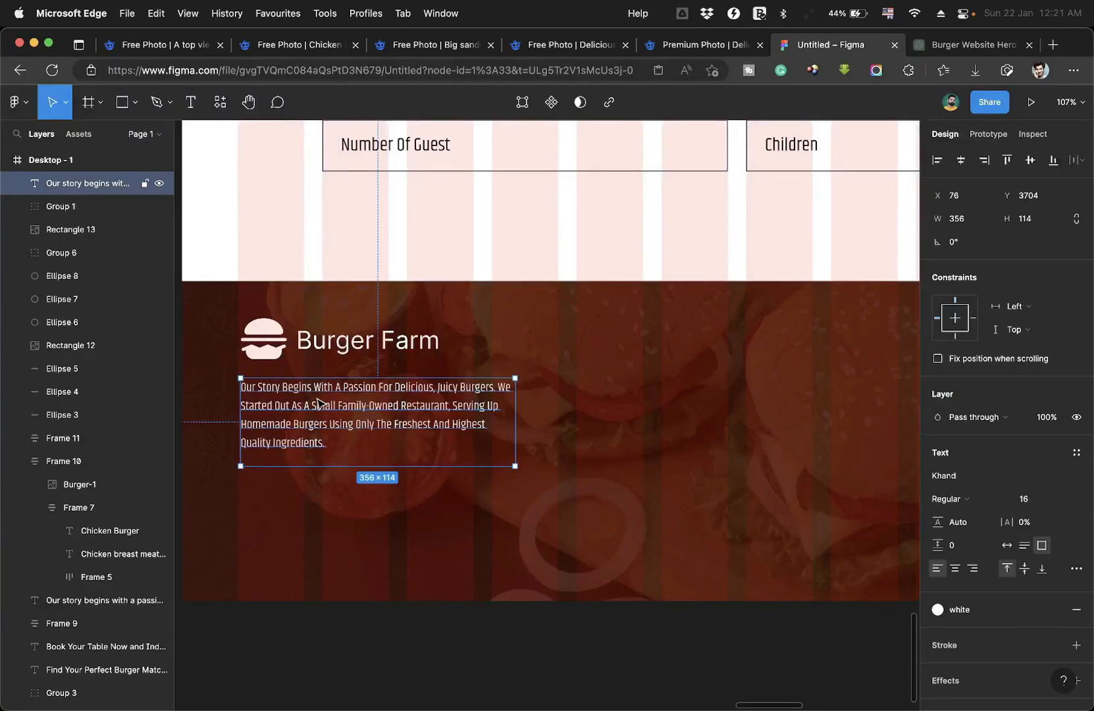
Shorten the Desktop - 1 frame to a height of 3899 to crop the footer band.
{"action": "key", "text": "super+minus"}
{"action": "left_click", "coordinate": [449, 516]}
{"action": "scroll", "coordinate": [395, 470], "scroll_direction": "down", "scroll_amount": 1}
{"action": "left_click_drag", "start_coordinate": [511, 489], "coordinate": [512, 454]}
{"action": "scroll", "coordinate": [579, 479], "scroll_direction": "up", "scroll_amount": 2}
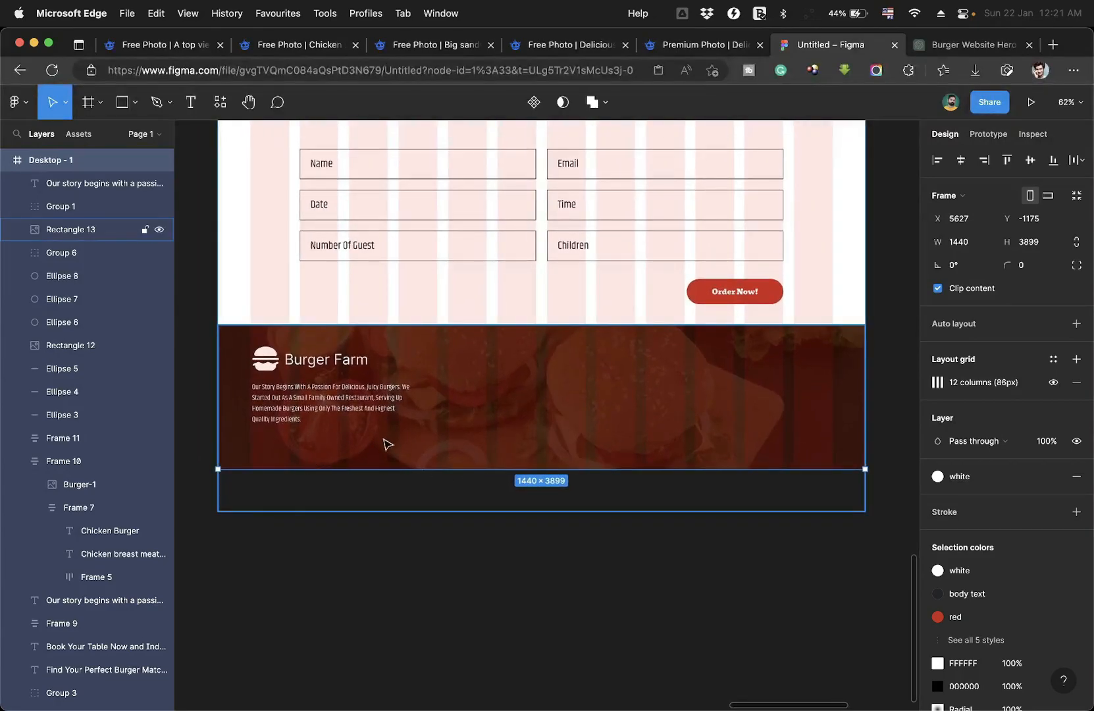
Duplicate the footer paragraph directly below itself at Y 3842 and open the copy's text for editing.
{"action": "left_click", "coordinate": [293, 388]}
{"action": "left_click_drag", "start_coordinate": [293, 389], "coordinate": [285, 465]}
{"action": "double_click", "coordinate": [283, 461]}
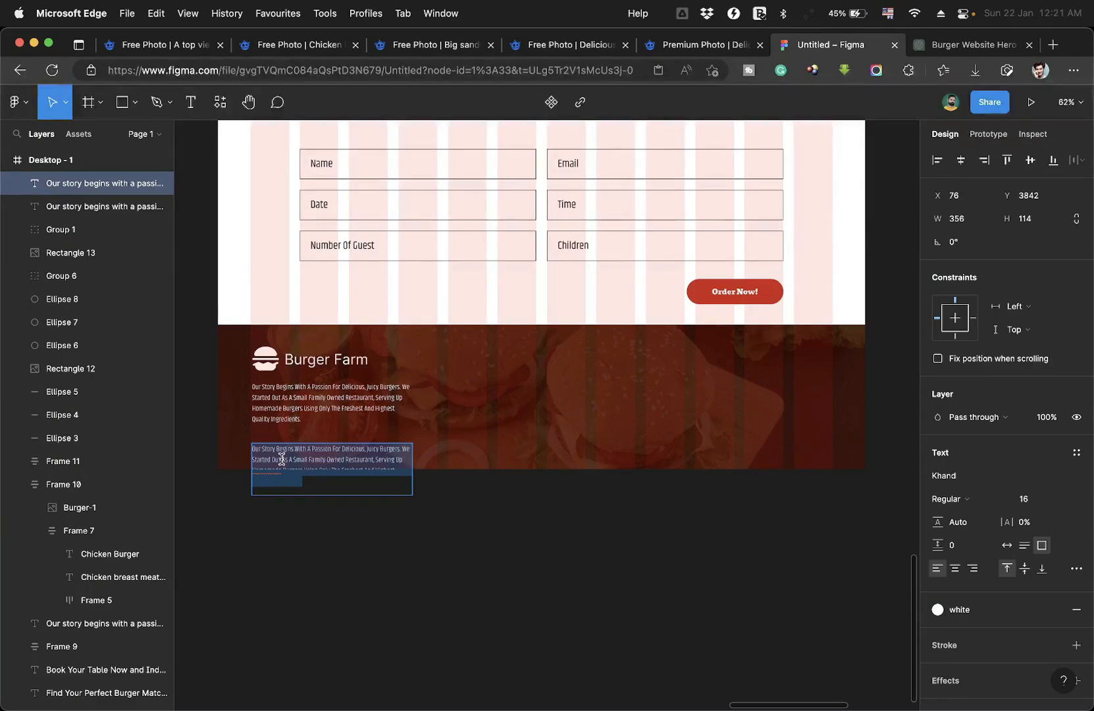
Search the web in a new tab for "copyrights symbol icon" and copy the © character from a search result.
{"action": "left_click", "coordinate": [1052, 44]}
{"action": "type", "text": "c"}
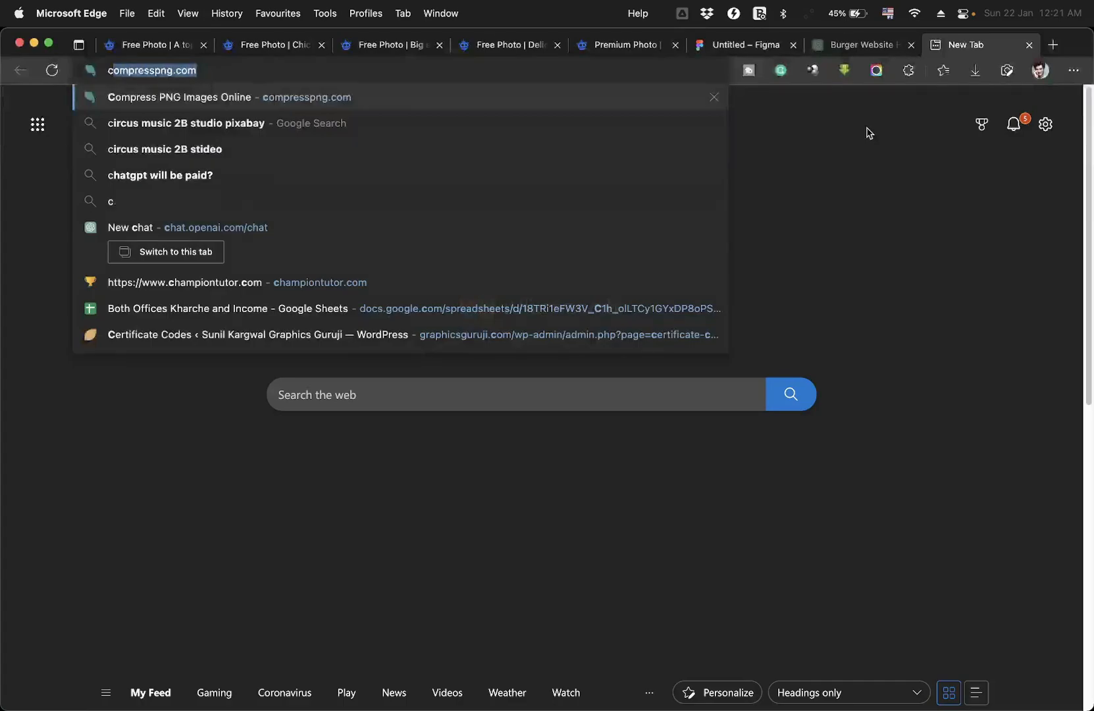
{"action": "type", "text": "opyrights "}
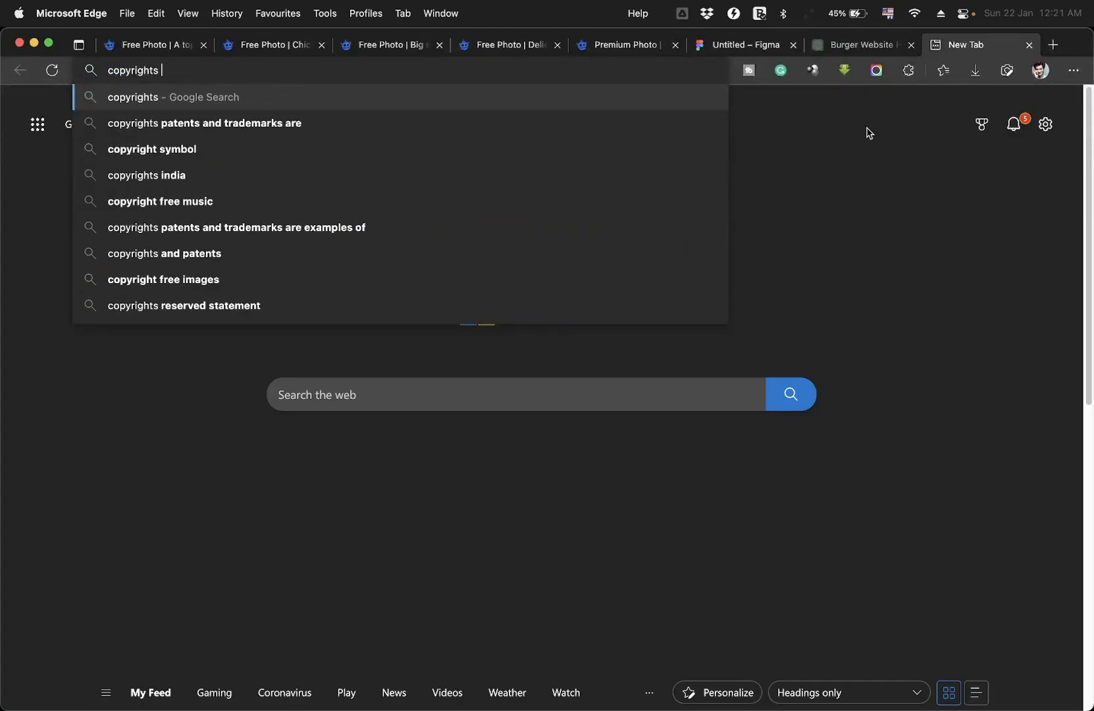
{"action": "type", "text": "symbol icon"}
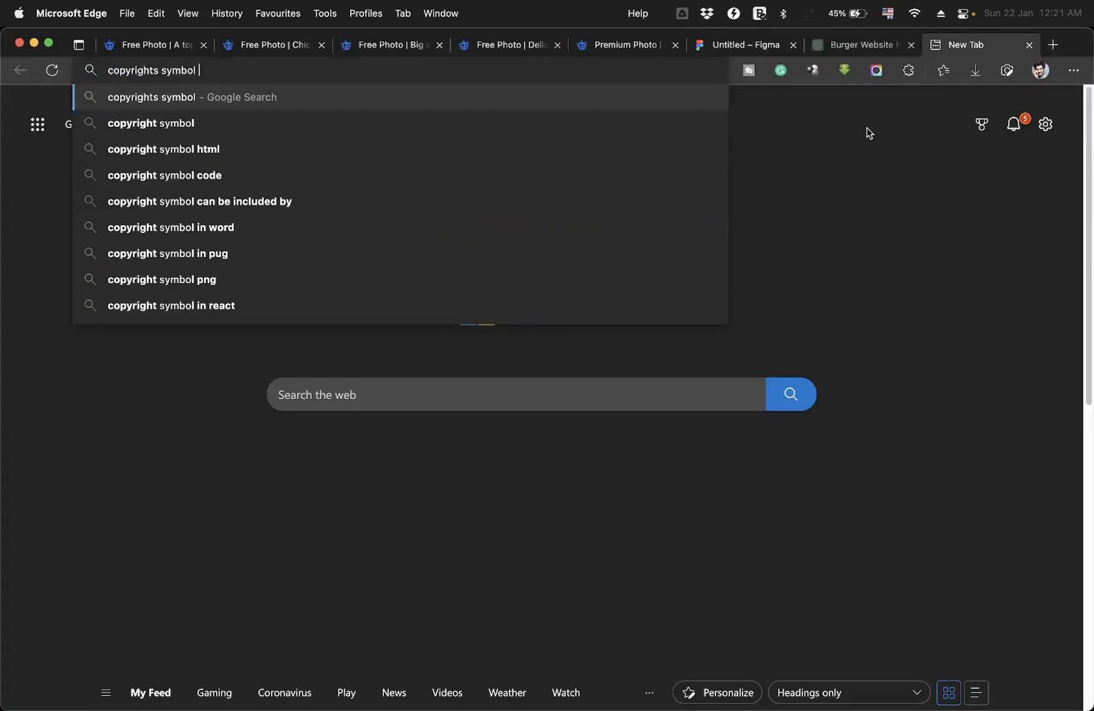
{"action": "key", "text": "Return"}
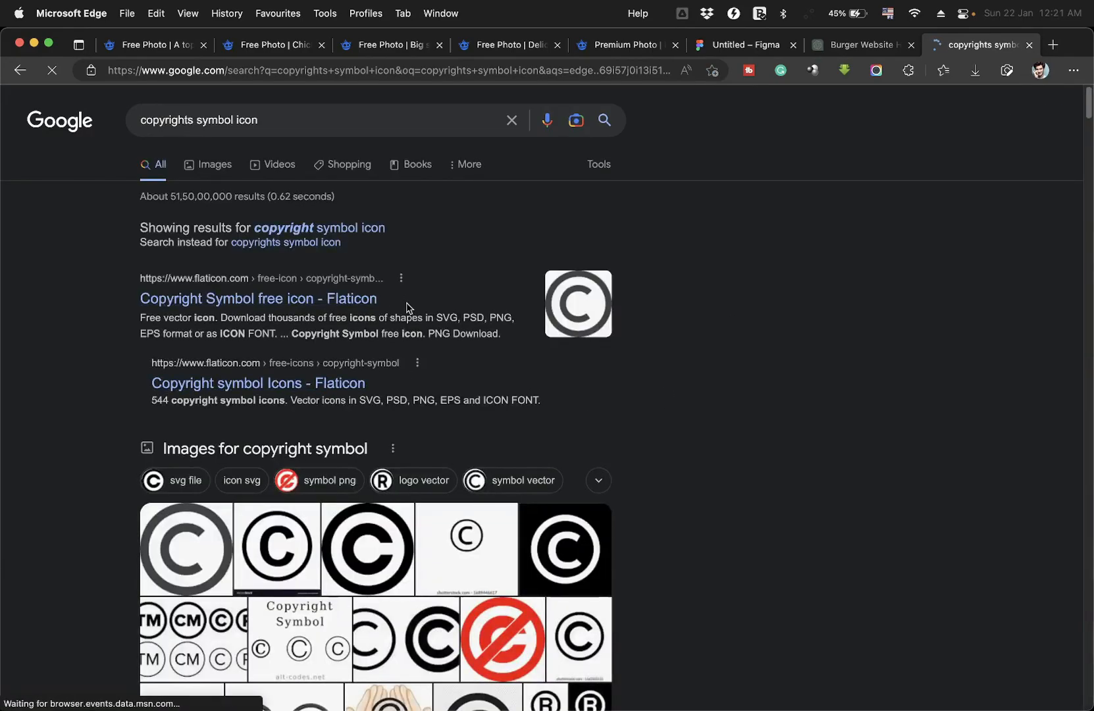
{"action": "scroll", "coordinate": [151, 477], "scroll_direction": "down", "scroll_amount": 3}
{"action": "scroll", "coordinate": [151, 477], "scroll_direction": "down", "scroll_amount": 10}
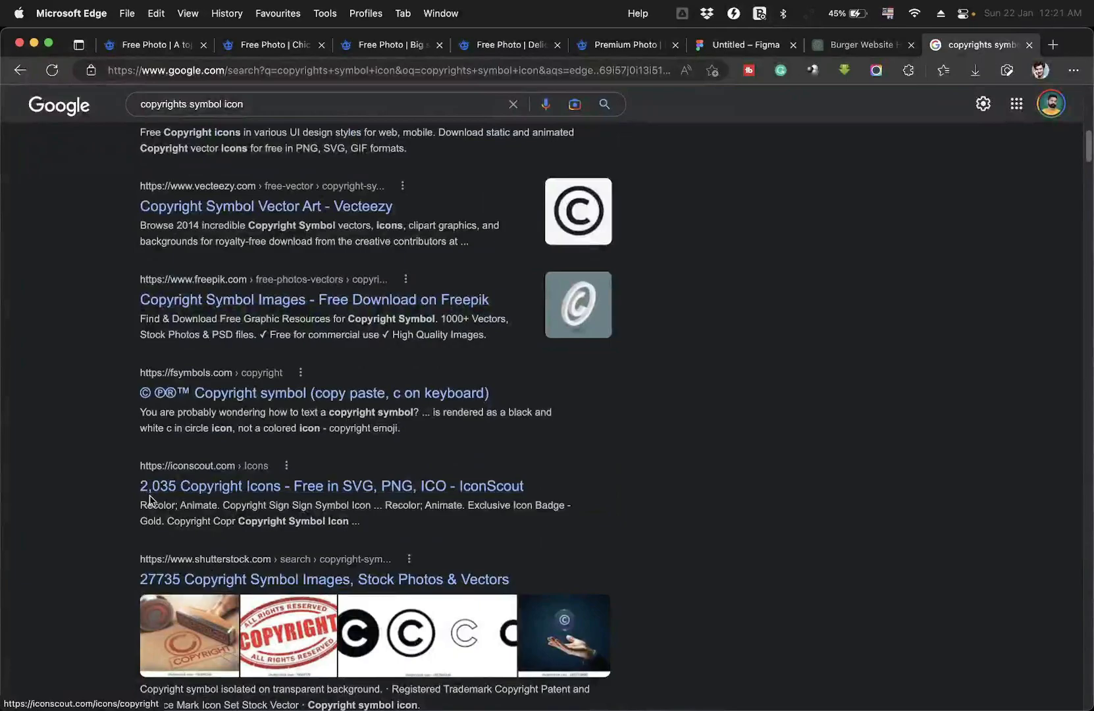
{"action": "left_click_drag", "start_coordinate": [135, 391], "coordinate": [149, 395]}
{"action": "key", "text": "super+c"}
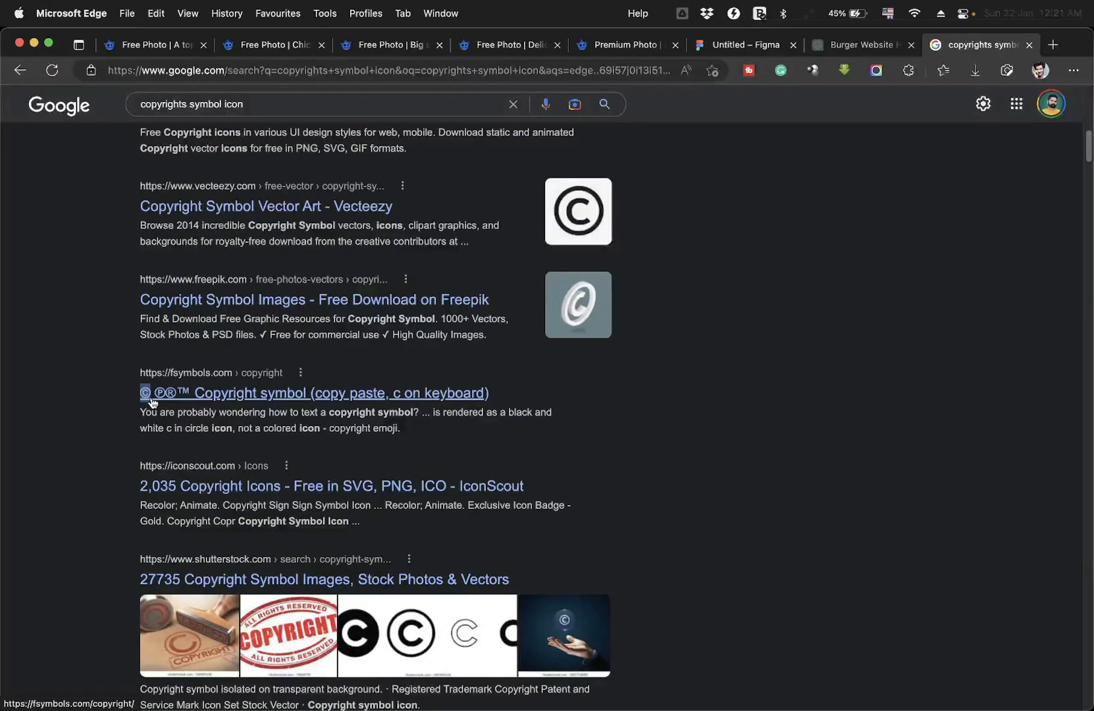
Back in Figma, replace the duplicated text with "©Burger Farm 2022. All Rights Reserved" in an auto-width box and lower it to Y 3847.
{"action": "left_click", "coordinate": [751, 46]}
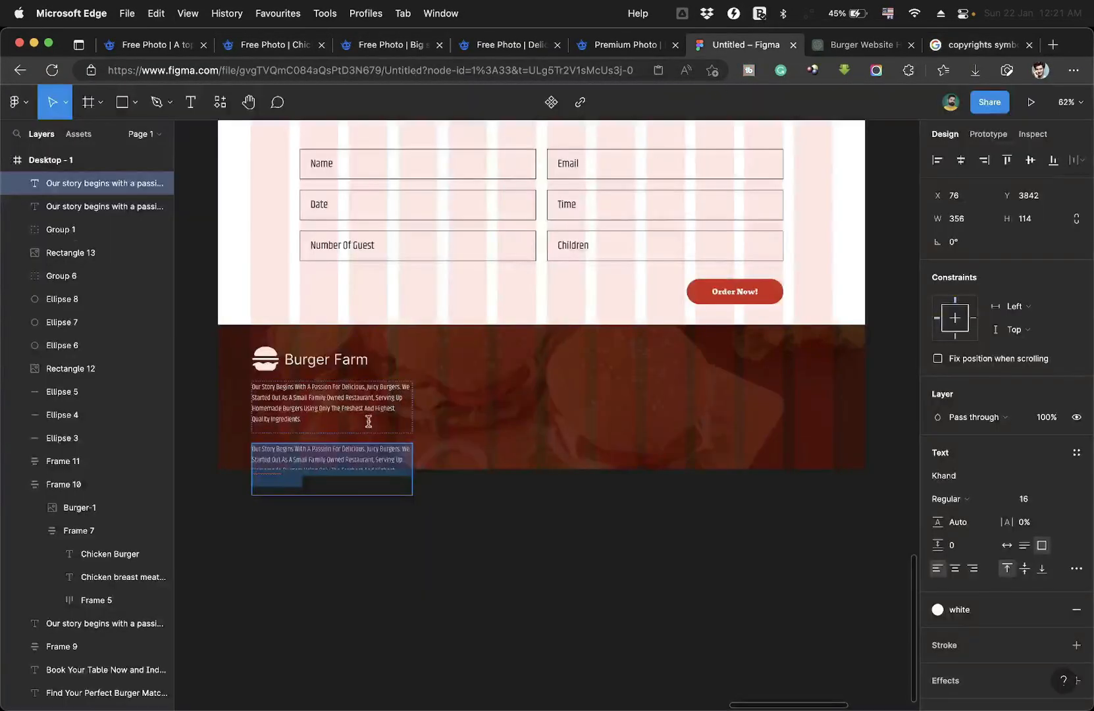
{"action": "key", "text": "super+v"}
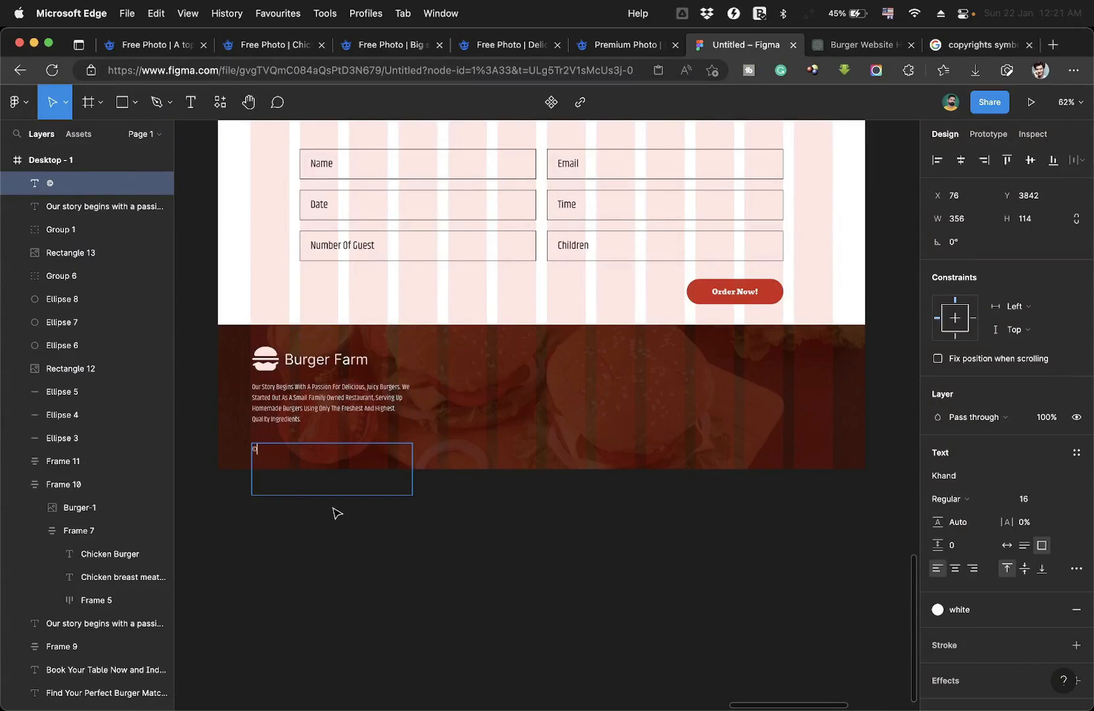
{"action": "left_click", "coordinate": [1006, 545]}
{"action": "scroll", "coordinate": [354, 503], "scroll_direction": "up", "scroll_amount": 5}
{"action": "scroll", "coordinate": [356, 505], "scroll_direction": "left", "scroll_amount": 1}
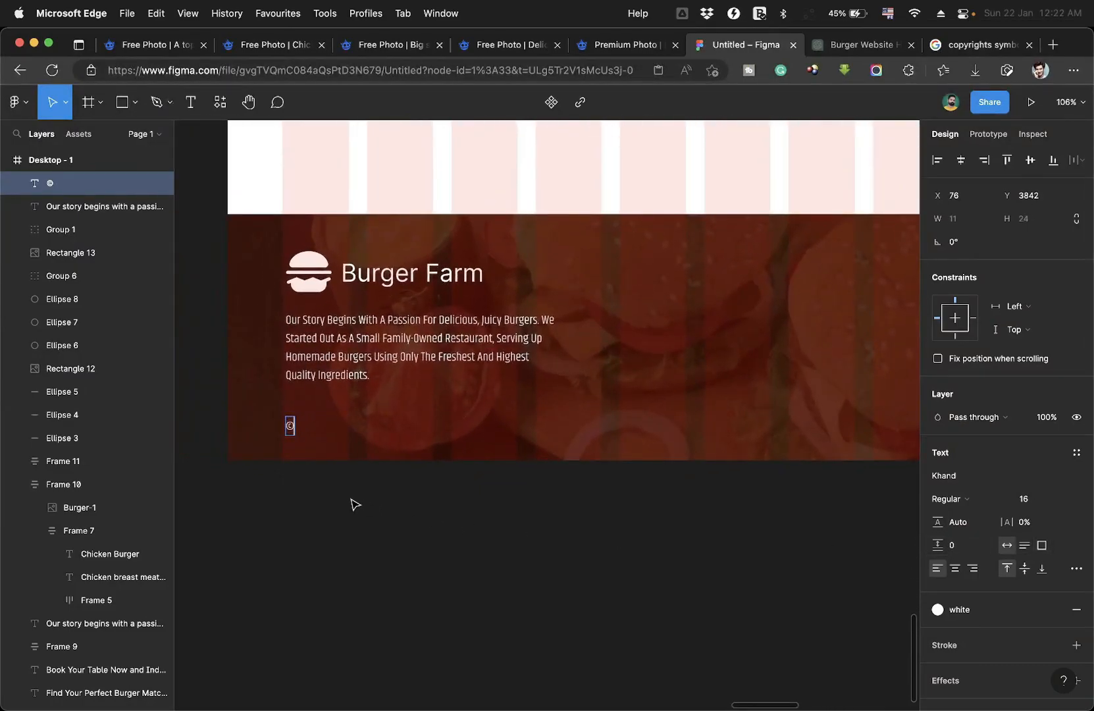
{"action": "type", "text": "Burger Farm 2022. All Rights Reserved"}
{"action": "key", "text": "Escape"}
{"action": "left_click_drag", "start_coordinate": [387, 430], "coordinate": [387, 434]}
Duplicate the copyright line to the right side of the footer band, at about X 1062, Y 3688.
{"action": "scroll", "coordinate": [387, 434], "scroll_direction": "down", "scroll_amount": 5}
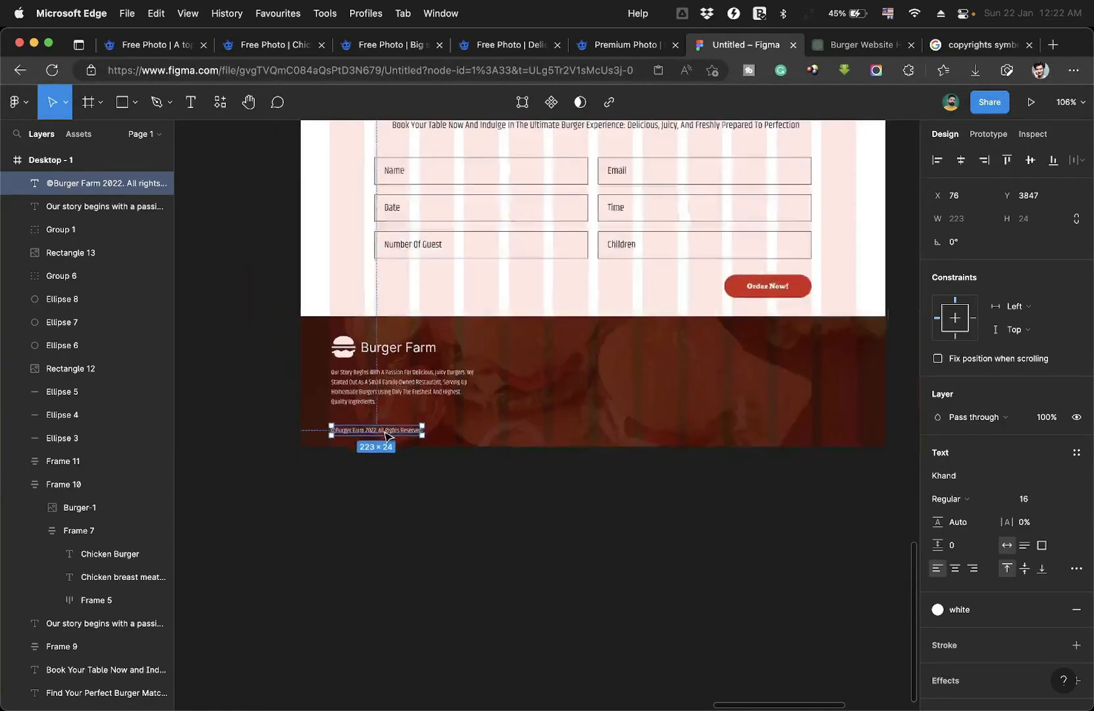
{"action": "scroll", "coordinate": [387, 435], "scroll_direction": "right", "scroll_amount": 2}
{"action": "left_click_drag", "start_coordinate": [304, 423], "coordinate": [703, 360]}
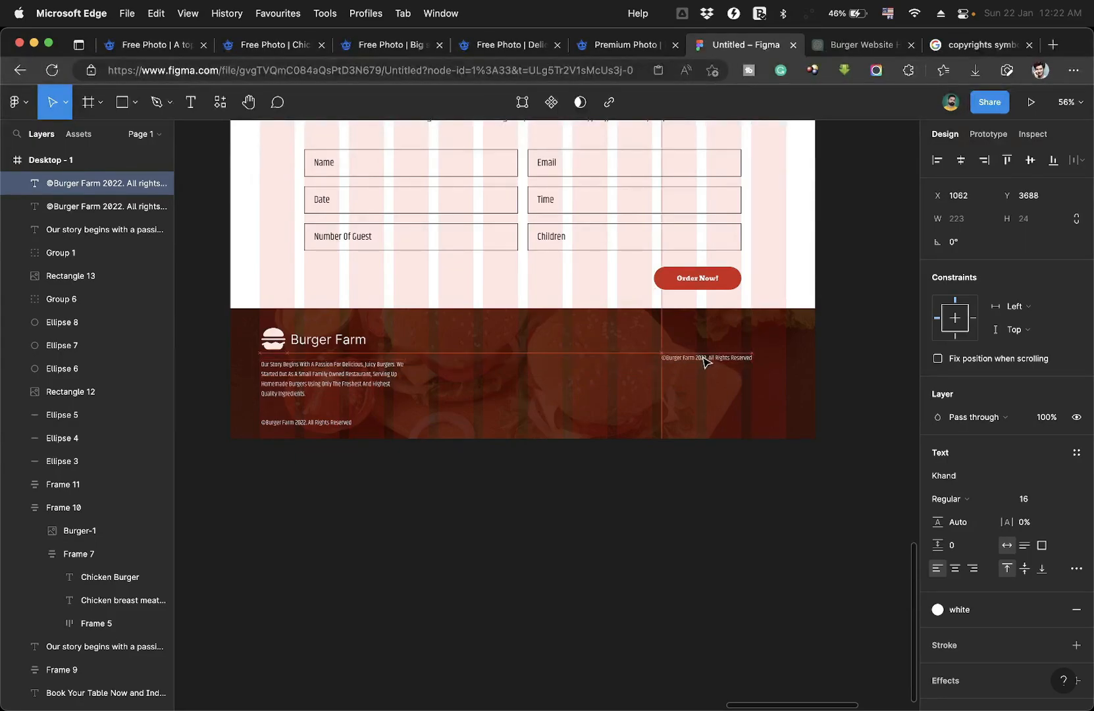
{"action": "scroll", "coordinate": [704, 361], "scroll_direction": "up", "scroll_amount": 3}
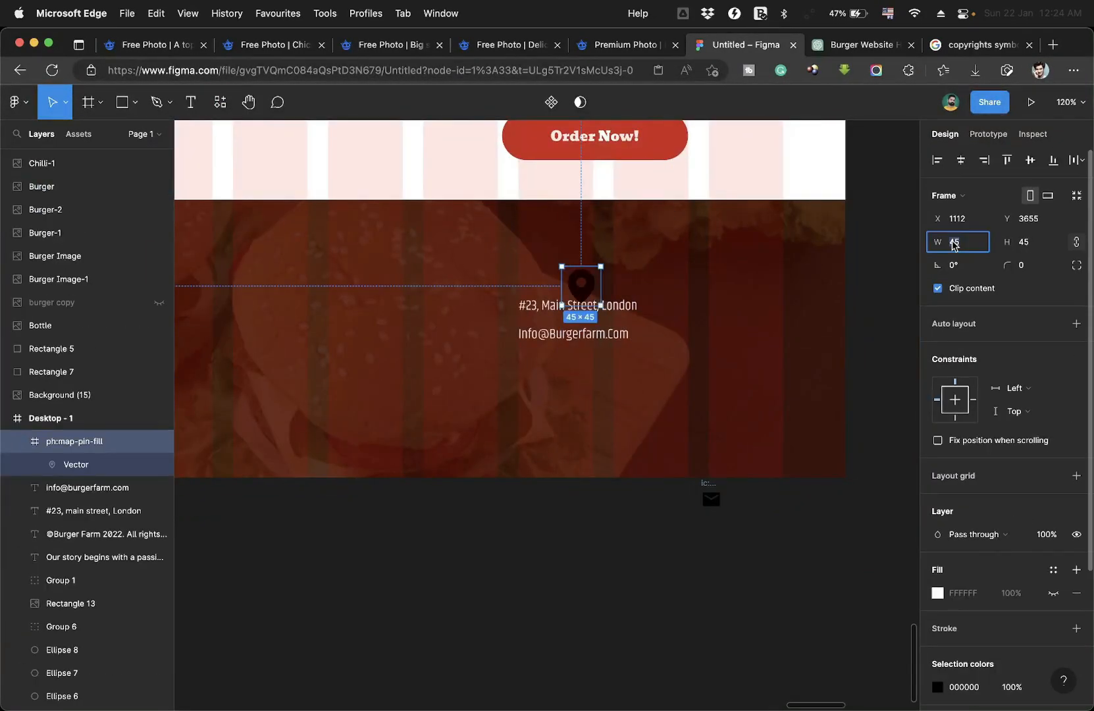
Combine the footer's address and e-mail rows into one vertical auto layout with a spacing of 9.
{"action": "key", "text": "shift+0"}
{"action": "key", "text": "shift+a"}
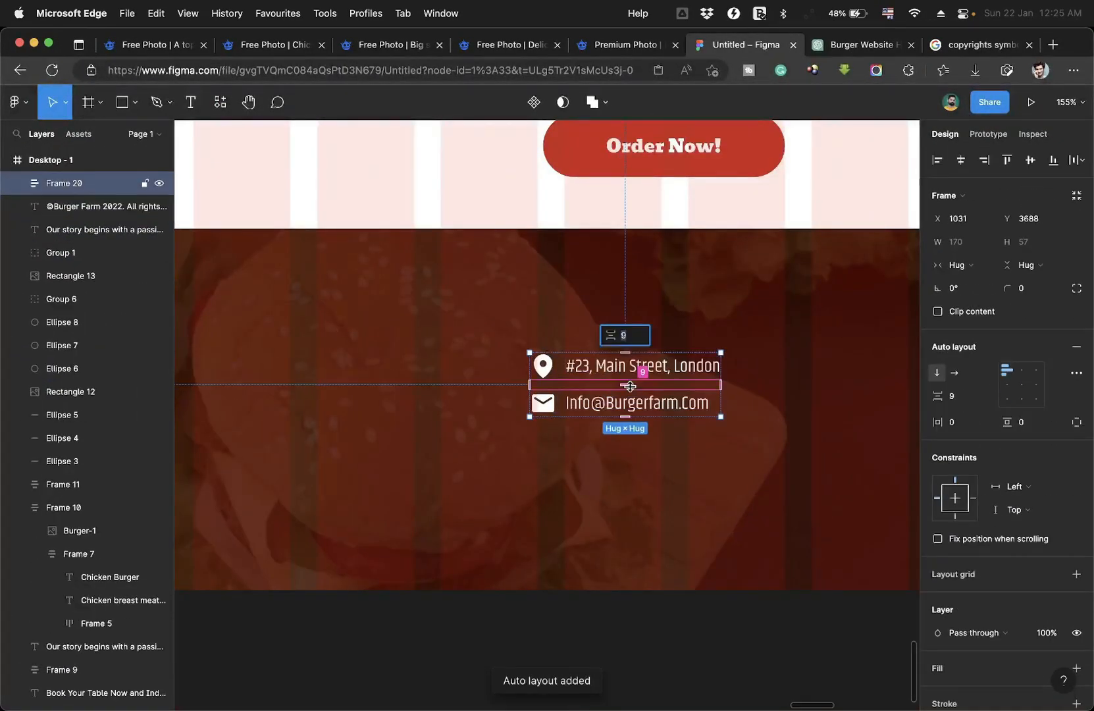
{"action": "scroll", "coordinate": [823, 368], "scroll_direction": "down", "scroll_amount": 5}
{"action": "key", "text": "Escape"}
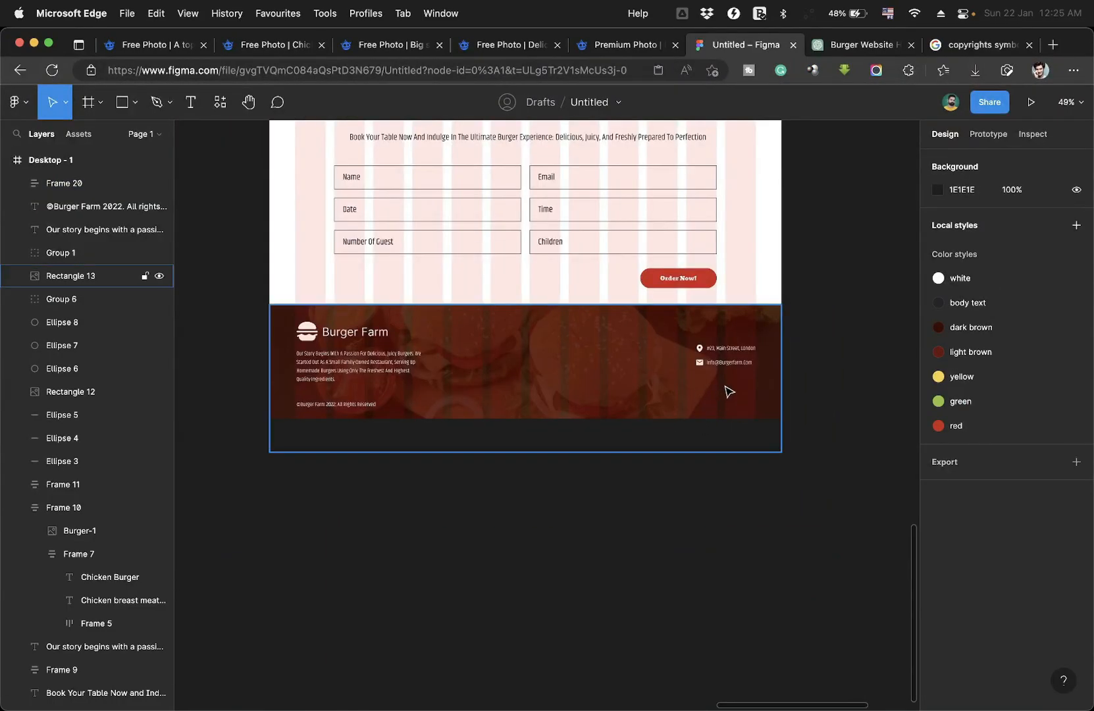
Run the Iconify plugin and move its window aside from the footer.
{"action": "left_click", "coordinate": [220, 102]}
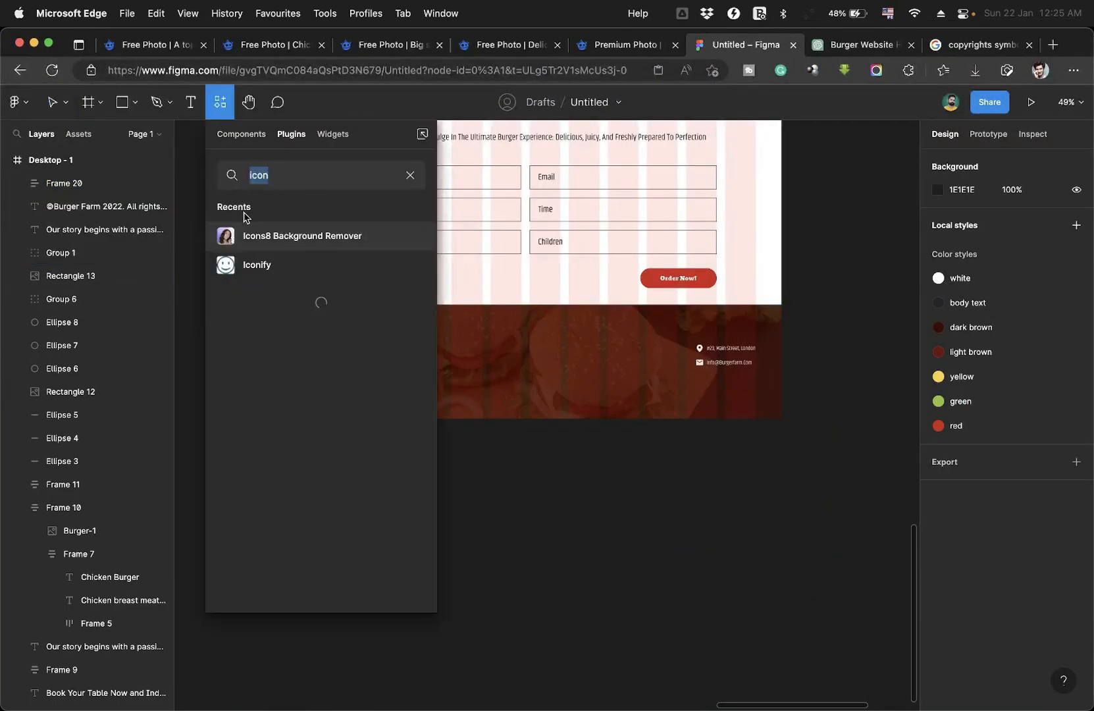
{"action": "left_click", "coordinate": [258, 268]}
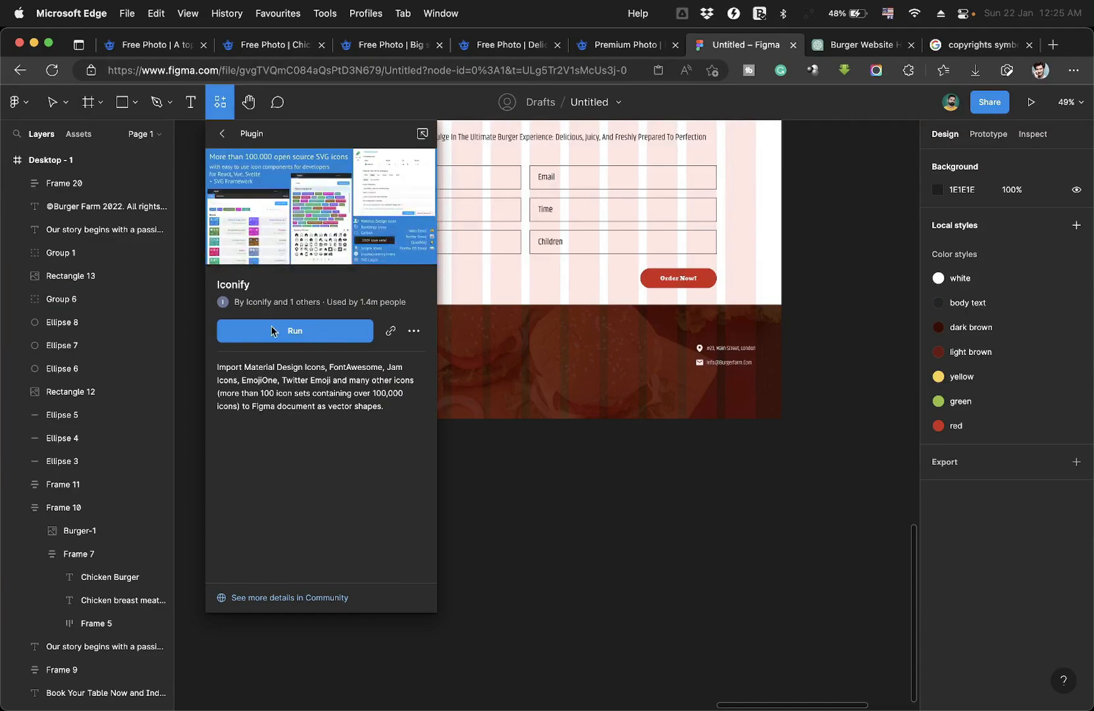
{"action": "left_click", "coordinate": [271, 329]}
{"action": "left_click_drag", "start_coordinate": [476, 139], "coordinate": [313, 139]}
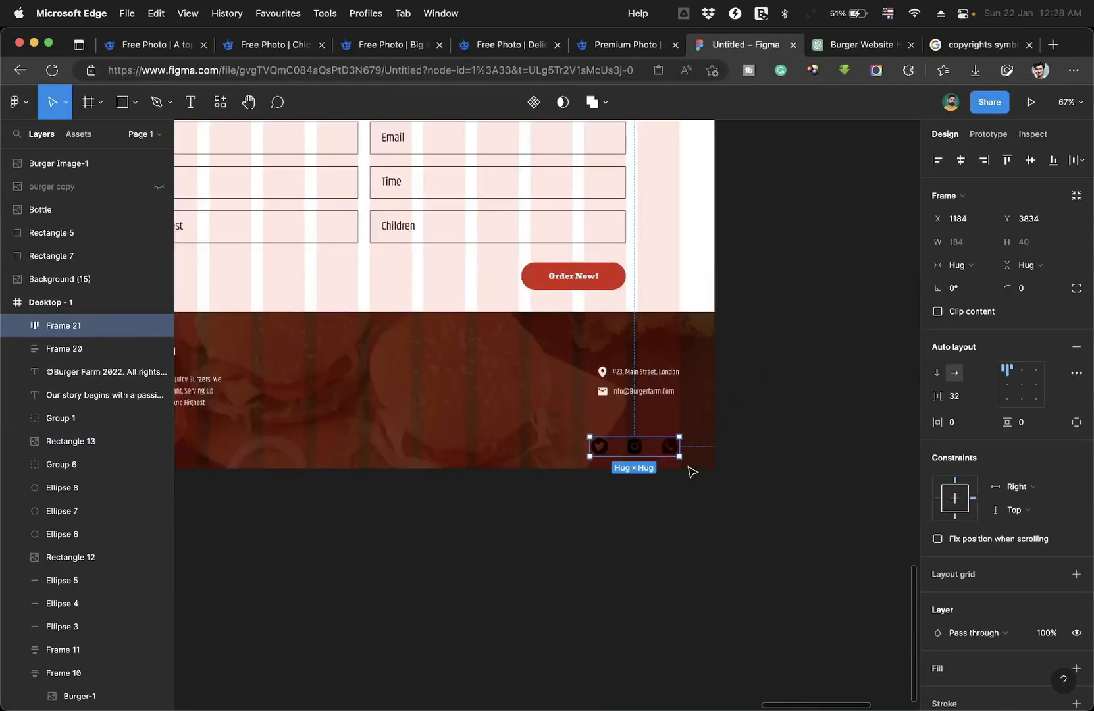
{"action": "left_click", "coordinate": [633, 521]}
{"action": "scroll", "coordinate": [662, 575], "scroll_direction": "down", "scroll_amount": 10}
{"action": "scroll", "coordinate": [661, 576], "scroll_direction": "left", "scroll_amount": 3}
{"action": "scroll", "coordinate": [661, 576], "scroll_direction": "down", "scroll_amount": 1}
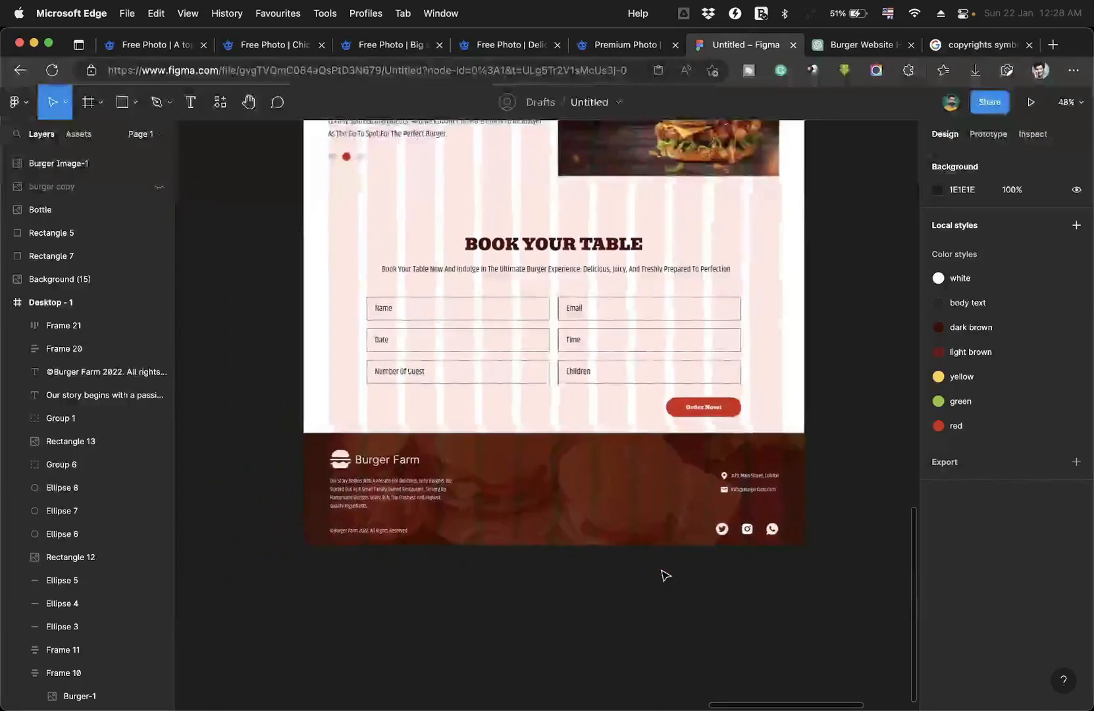
Build two footer link columns from duplicated text: Menu, Our story, Contact us; and Delivery policy, Term and conditions, Privacy policy.
{"action": "scroll", "coordinate": [554, 533], "scroll_direction": "up", "scroll_amount": 3}
{"action": "left_click", "coordinate": [371, 490]}
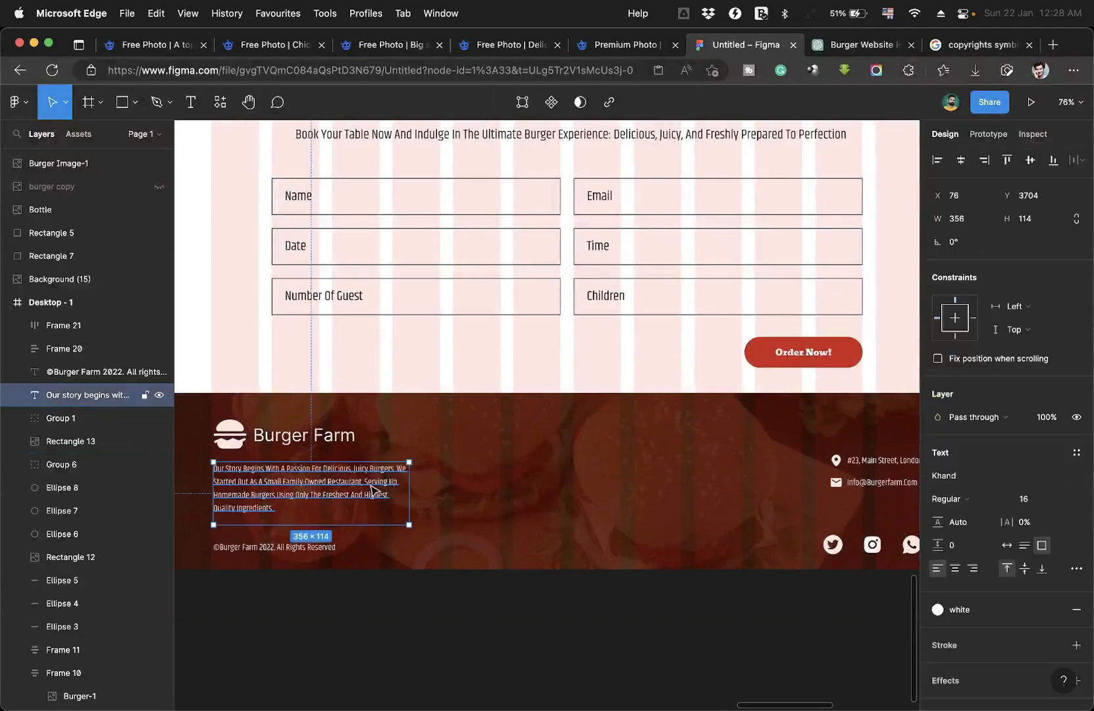
{"action": "left_click_drag", "start_coordinate": [373, 489], "coordinate": [589, 491]}
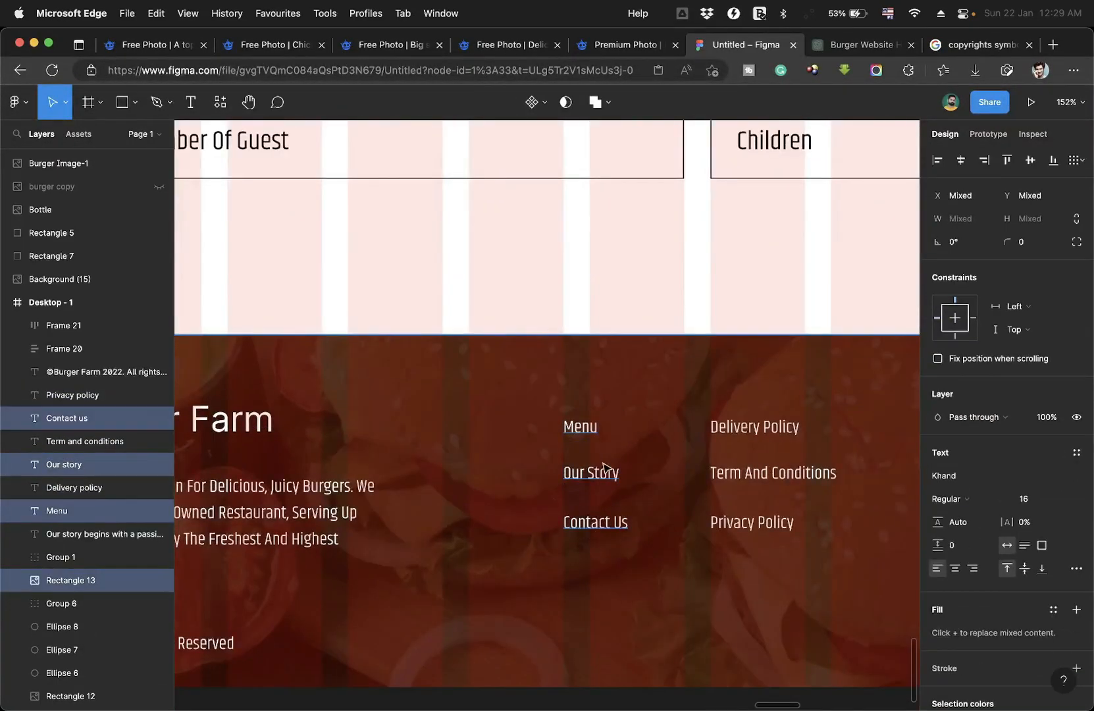
{"action": "scroll", "coordinate": [644, 566], "scroll_direction": "down", "scroll_amount": 5}
{"action": "key", "text": "Escape"}
{"action": "scroll", "coordinate": [645, 566], "scroll_direction": "up", "scroll_amount": 2}
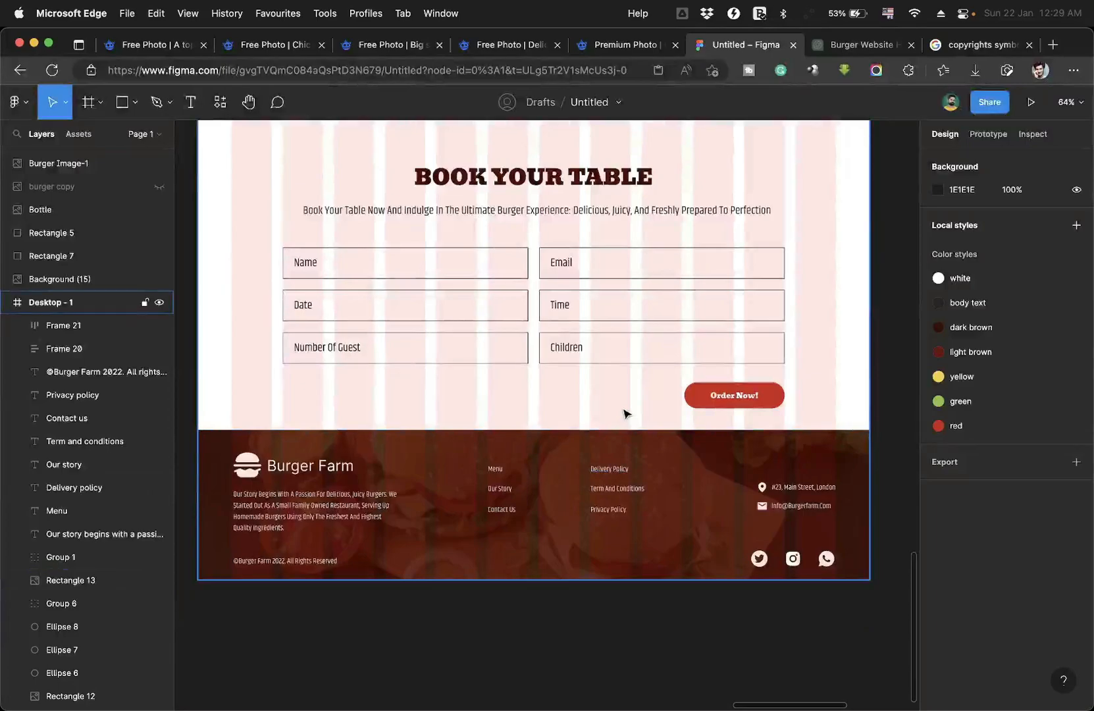
Select the Desktop - 1 frame and hide its 12-column layout grid.
{"action": "left_click", "coordinate": [625, 412]}
{"action": "scroll", "coordinate": [618, 385], "scroll_direction": "up", "scroll_amount": 2}
{"action": "scroll", "coordinate": [619, 385], "scroll_direction": "up", "scroll_amount": 15}
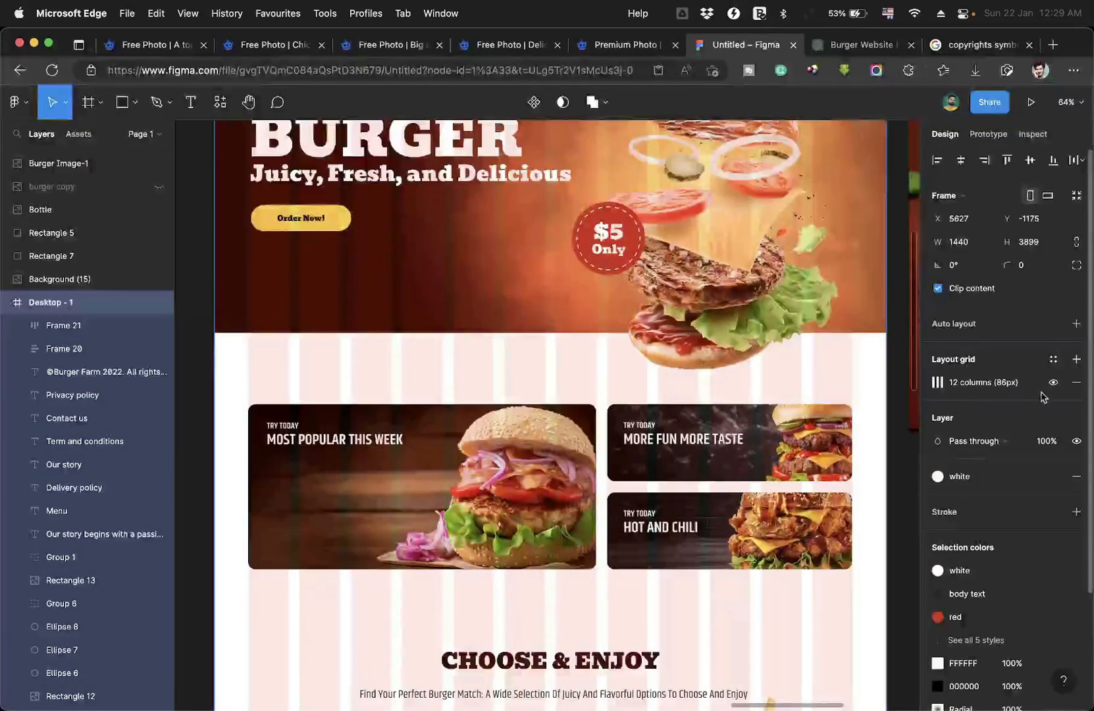
{"action": "left_click", "coordinate": [1053, 383]}
Review the page from the hero down to the footer without the column grid.
{"action": "scroll", "coordinate": [630, 446], "scroll_direction": "down", "scroll_amount": 4}
{"action": "scroll", "coordinate": [630, 446], "scroll_direction": "up", "scroll_amount": 4}
{"action": "scroll", "coordinate": [621, 450], "scroll_direction": "down", "scroll_amount": 10}
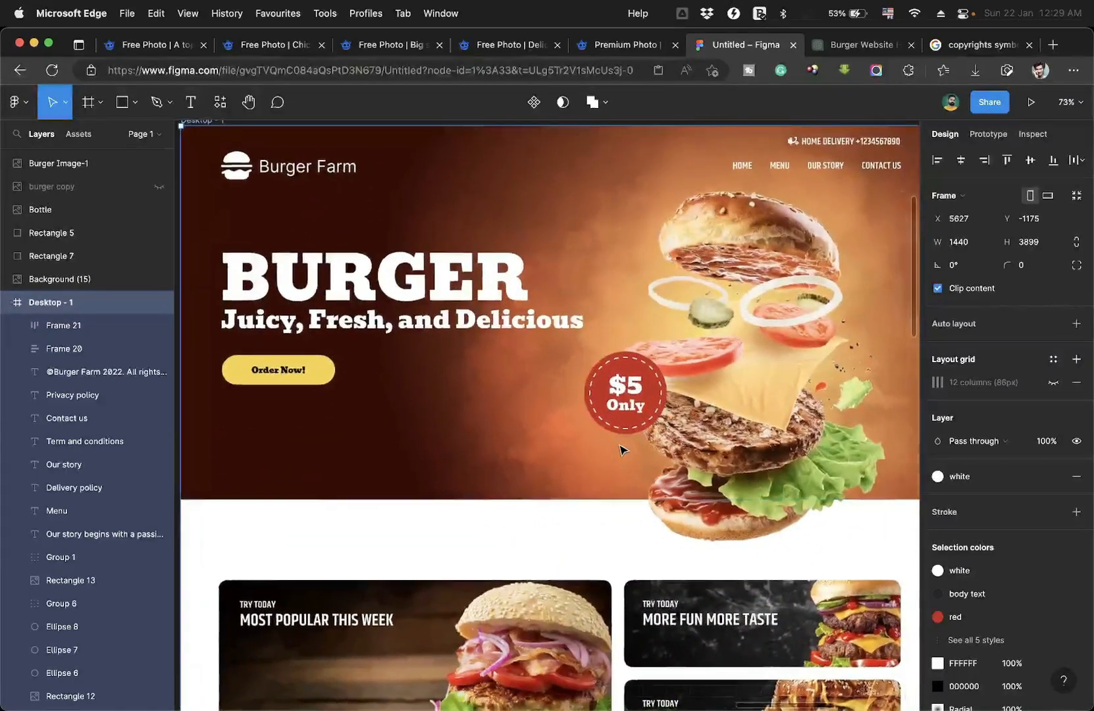
{"action": "scroll", "coordinate": [622, 450], "scroll_direction": "down", "scroll_amount": 2}
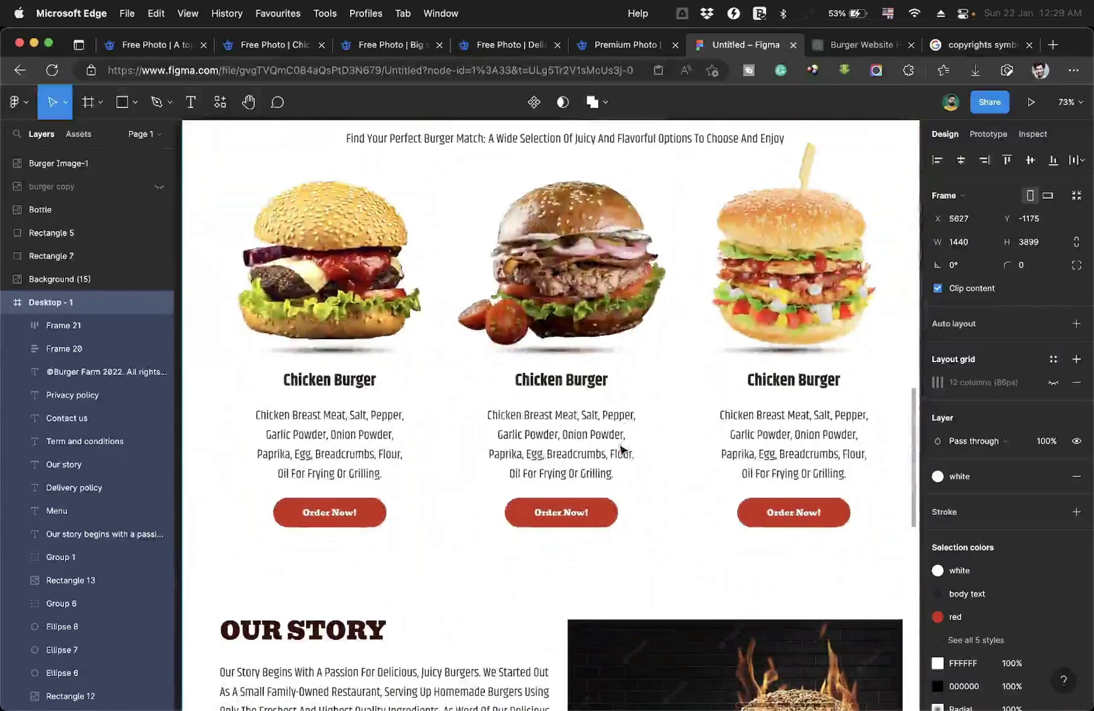
{"action": "scroll", "coordinate": [620, 447], "scroll_direction": "up", "scroll_amount": 5}
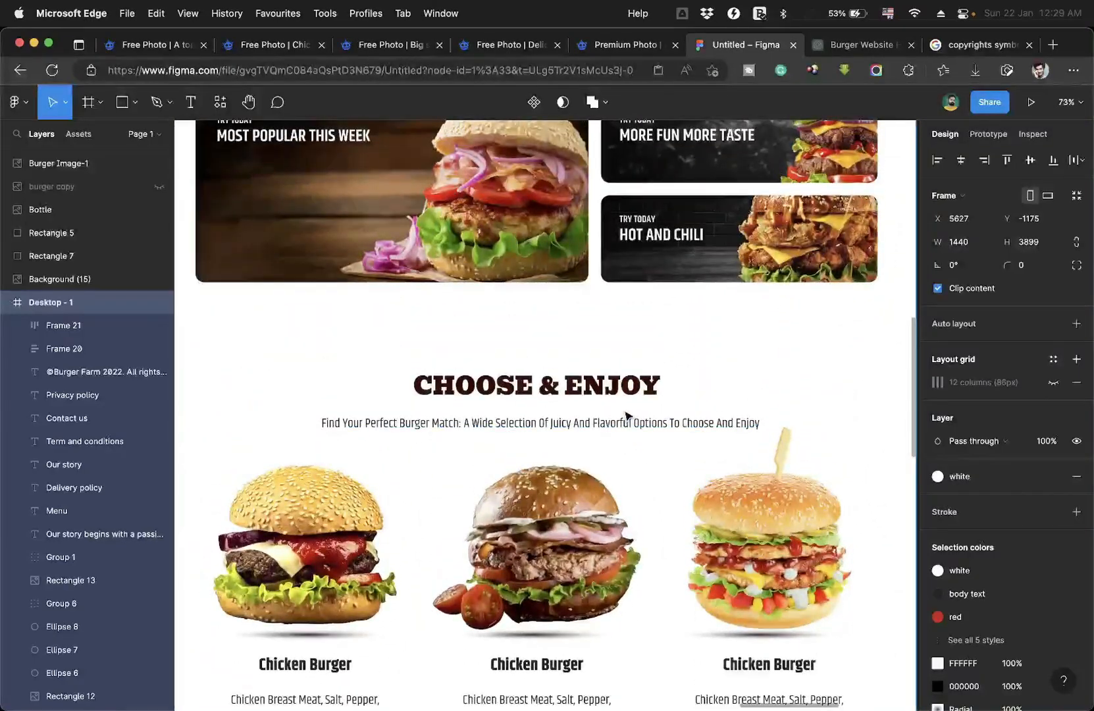
{"action": "scroll", "coordinate": [628, 415], "scroll_direction": "down", "scroll_amount": 5}
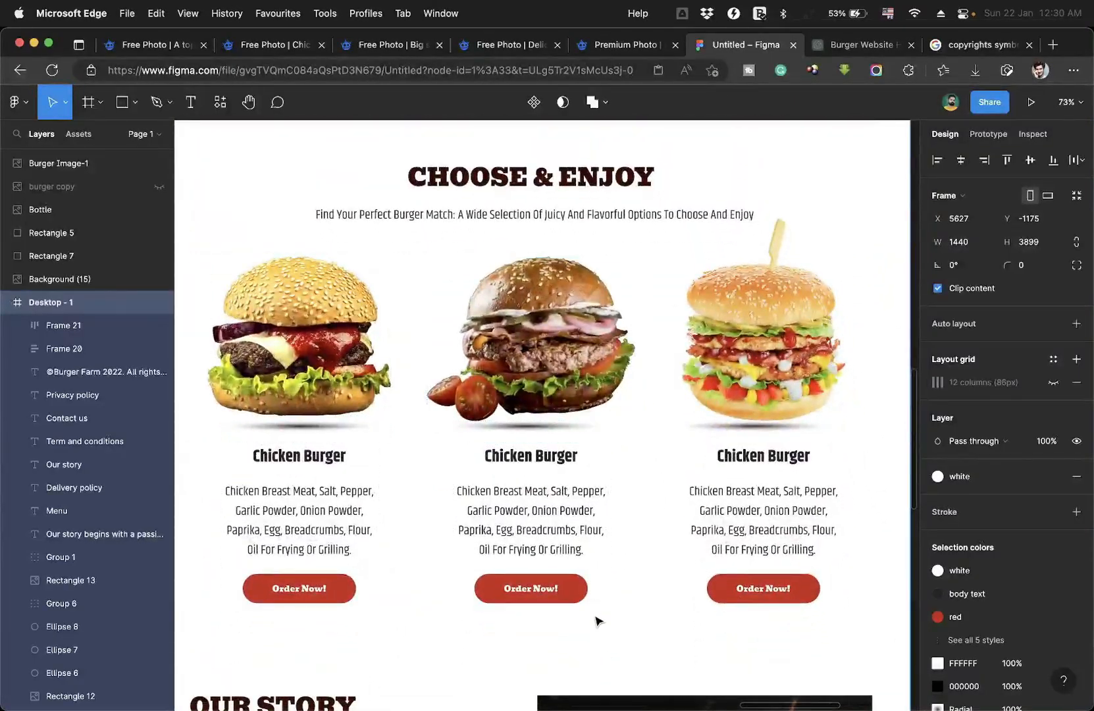
{"action": "scroll", "coordinate": [596, 620], "scroll_direction": "down", "scroll_amount": 10}
{"action": "scroll", "coordinate": [598, 620], "scroll_direction": "down", "scroll_amount": 5}
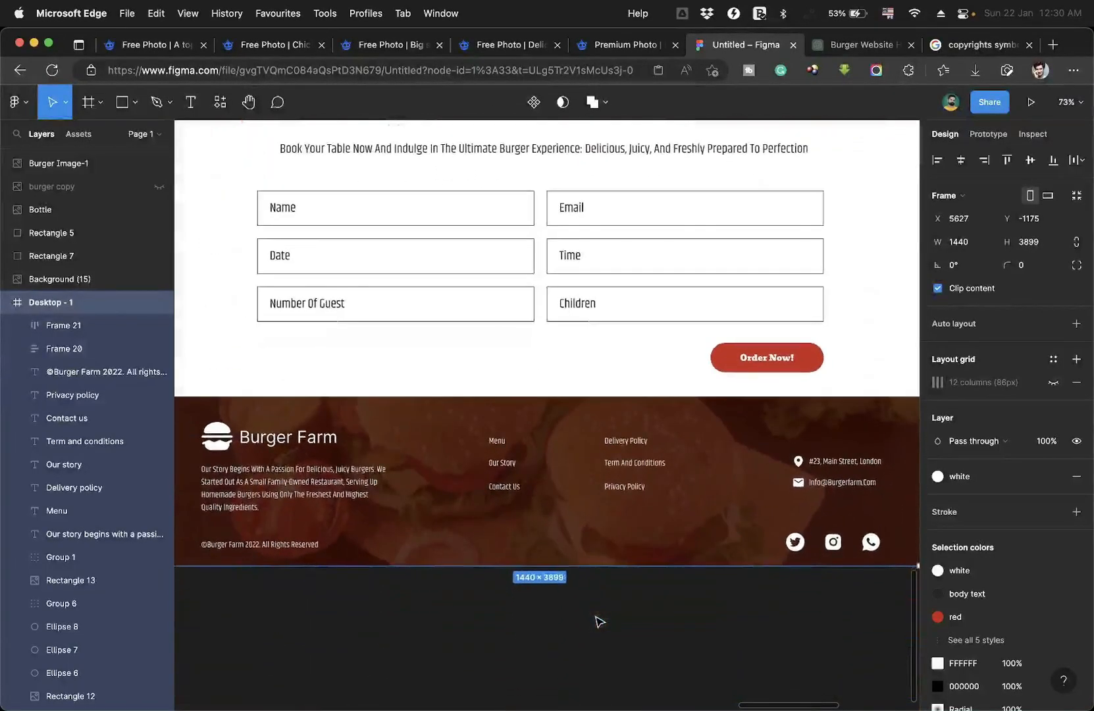
{"action": "scroll", "coordinate": [597, 621], "scroll_direction": "down", "scroll_amount": 3}
{"action": "left_click", "coordinate": [595, 621]}
{"action": "scroll", "coordinate": [595, 622], "scroll_direction": "down", "scroll_amount": 3}
{"action": "scroll", "coordinate": [595, 622], "scroll_direction": "down", "scroll_amount": 3}
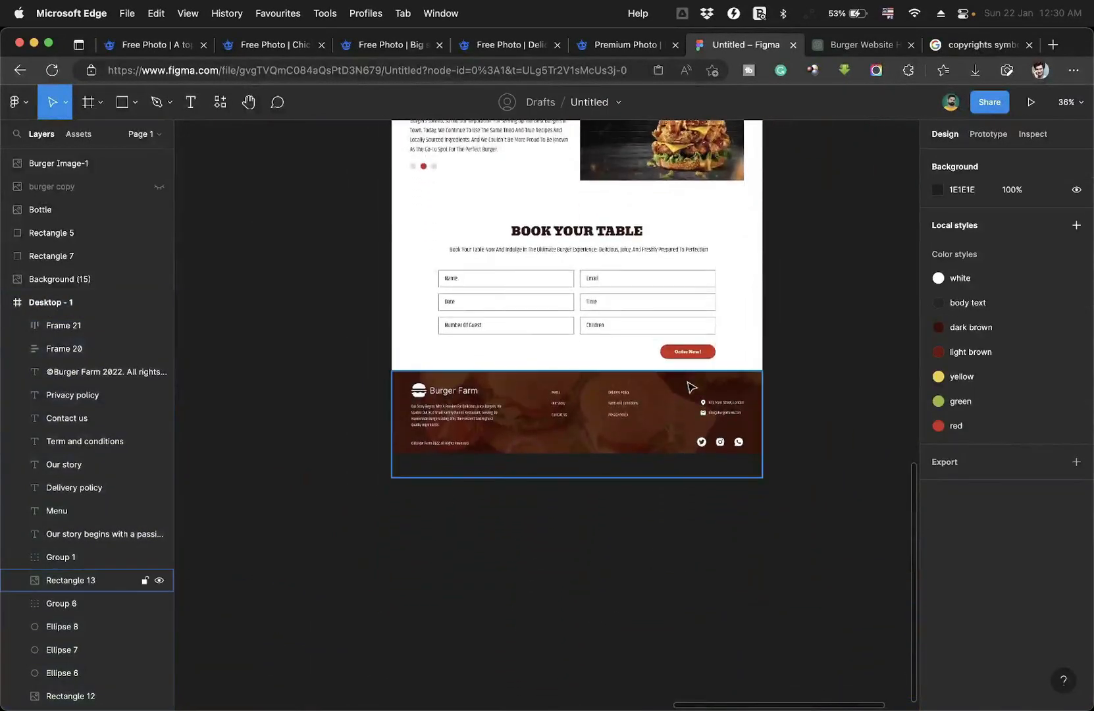
Lengthen the page frame to a height of about 4227 and group all the footer elements.
{"action": "left_click", "coordinate": [744, 353]}
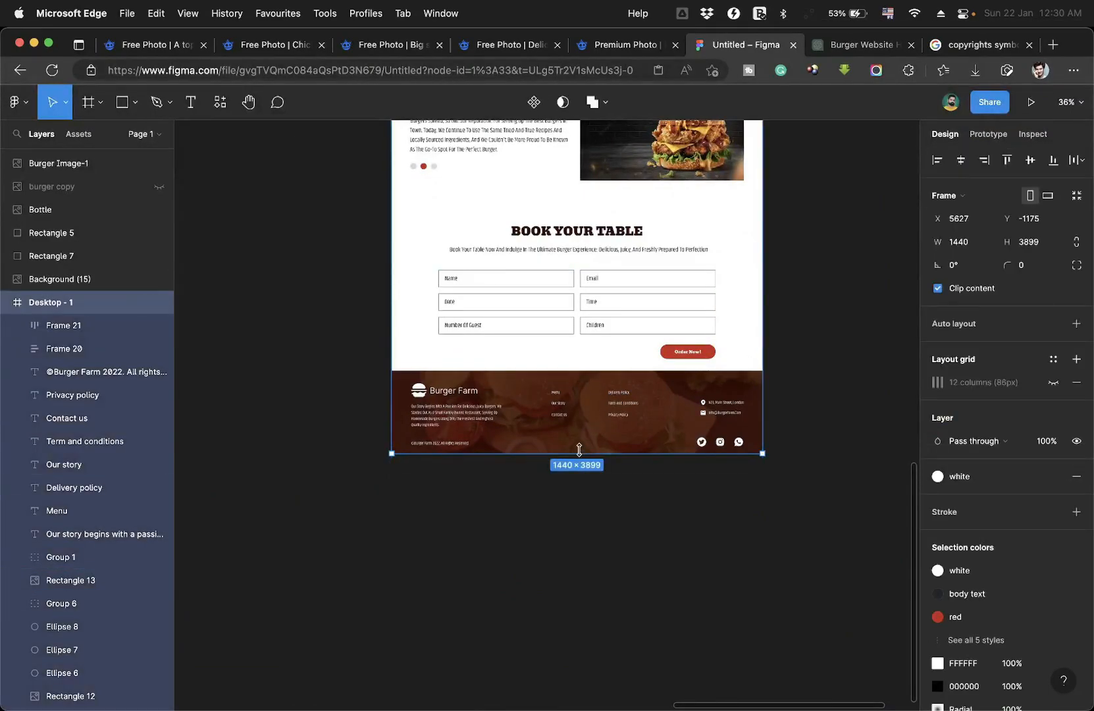
{"action": "left_click_drag", "start_coordinate": [579, 453], "coordinate": [579, 536]}
{"action": "left_click_drag", "start_coordinate": [367, 380], "coordinate": [803, 490]}
{"action": "key", "text": "super+g"}
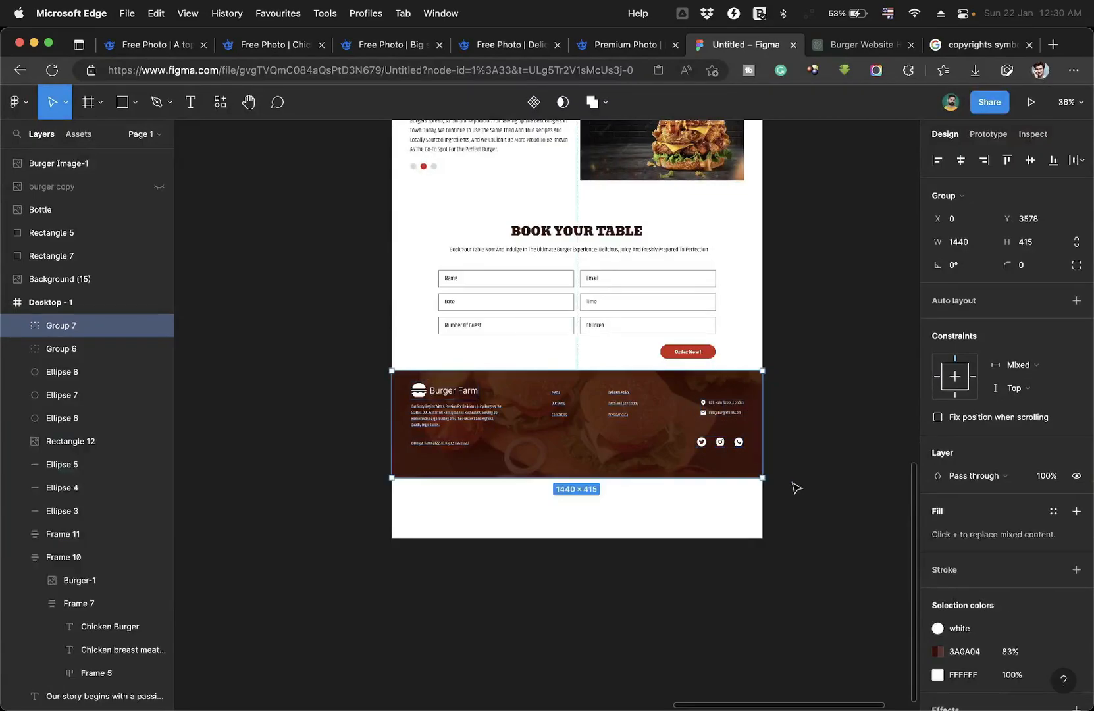
Lower the footer group to Y 3692, leaving a 160 gap below the booking form, and shorten the page frame to height 4019.
{"action": "left_click_drag", "start_coordinate": [604, 415], "coordinate": [603, 431]}
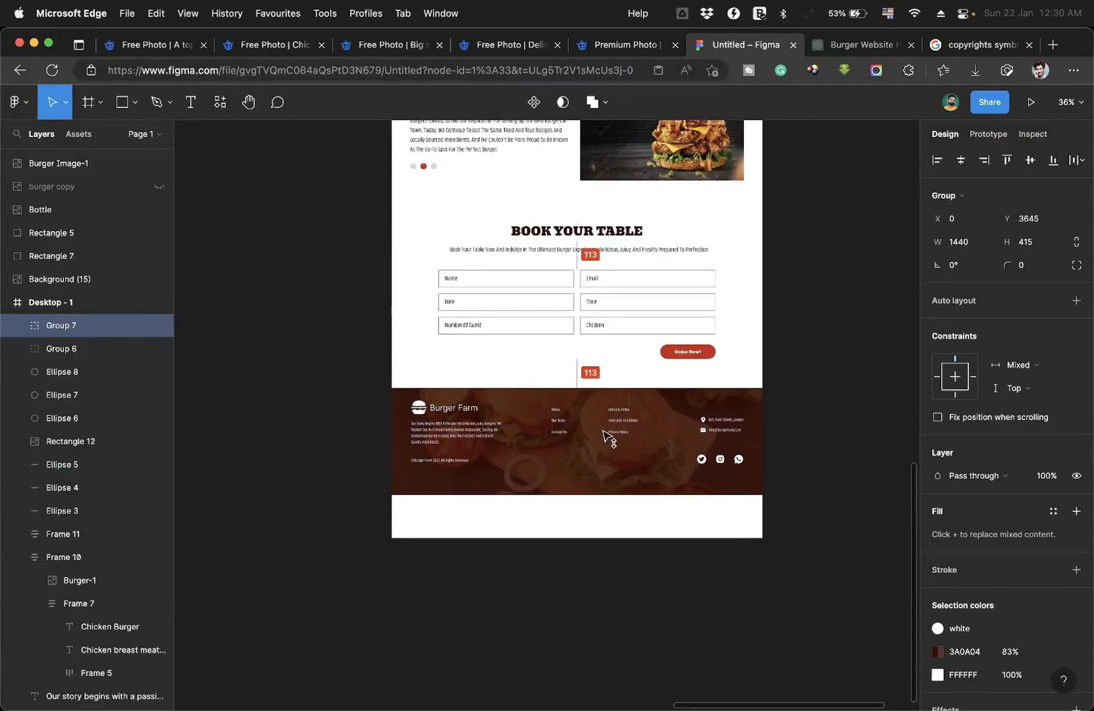
{"action": "left_click", "coordinate": [612, 238]}
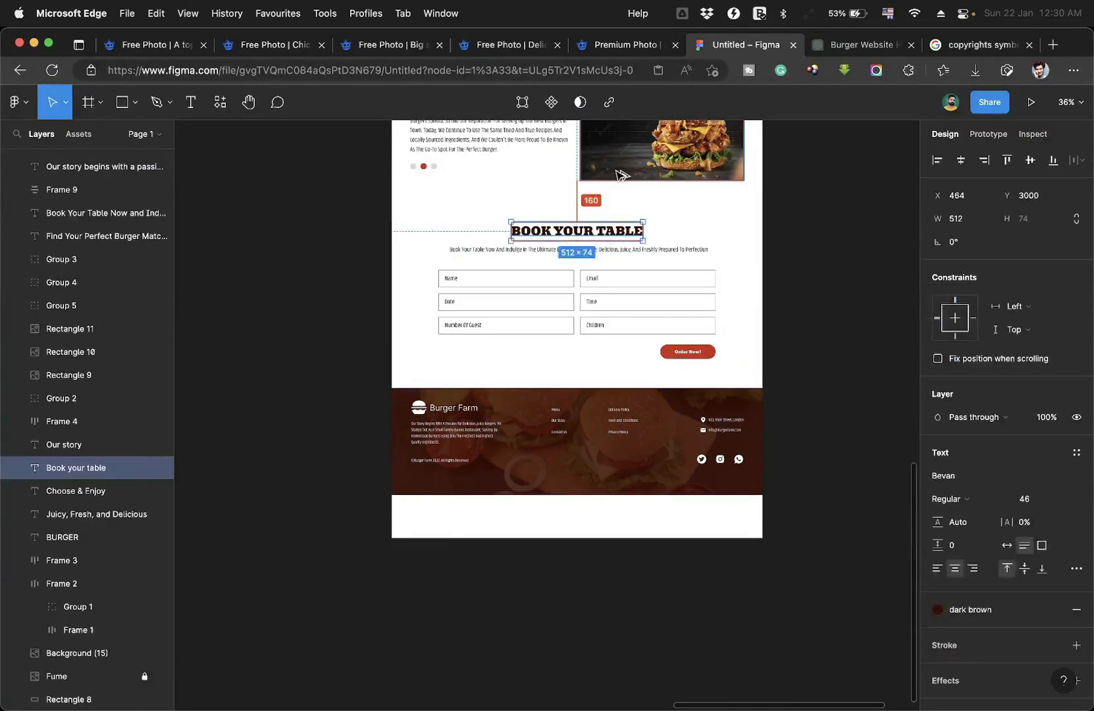
{"action": "left_click_drag", "start_coordinate": [596, 402], "coordinate": [597, 415]}
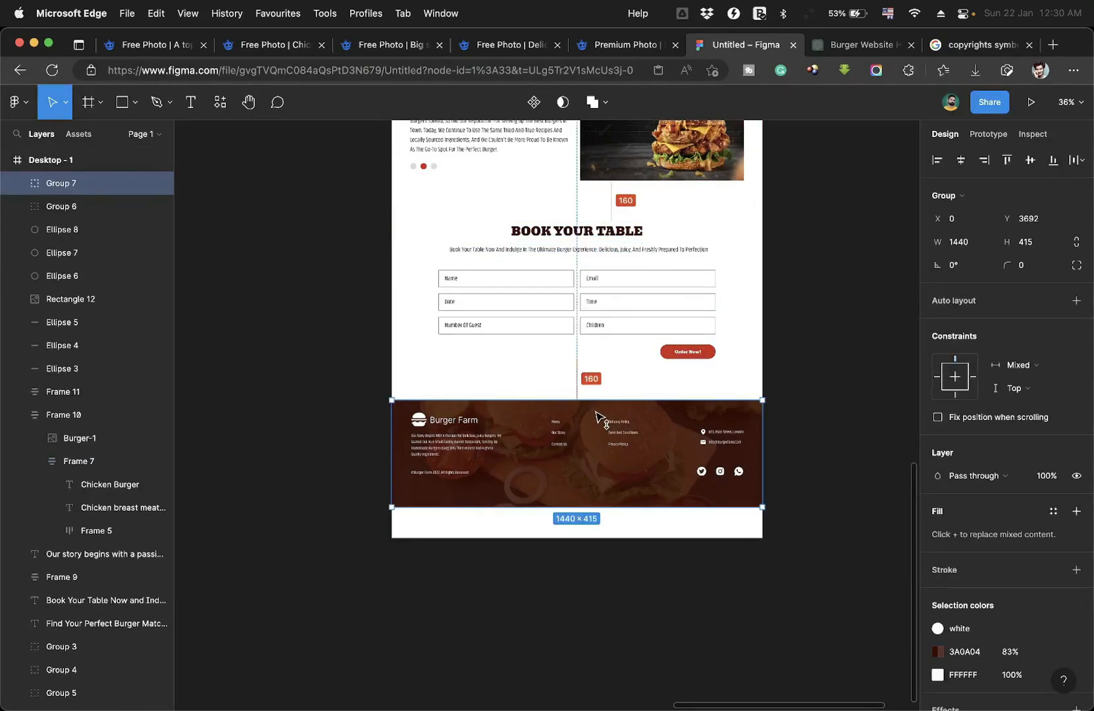
{"action": "left_click", "coordinate": [561, 532]}
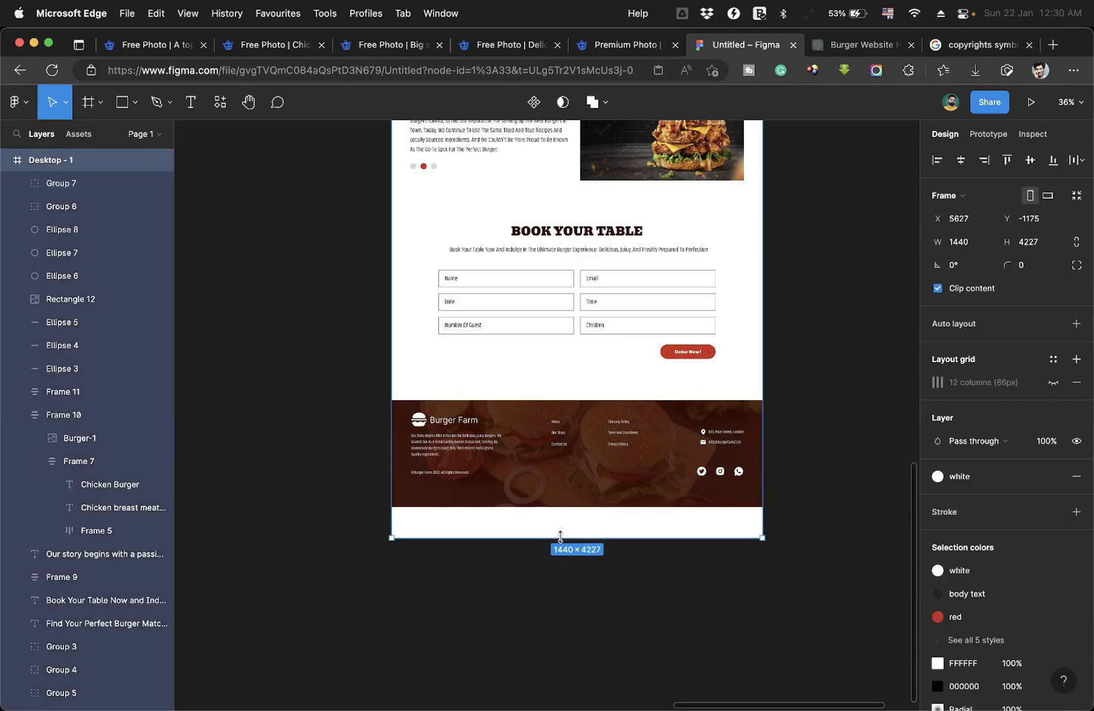
{"action": "left_click_drag", "start_coordinate": [568, 537], "coordinate": [565, 505]}
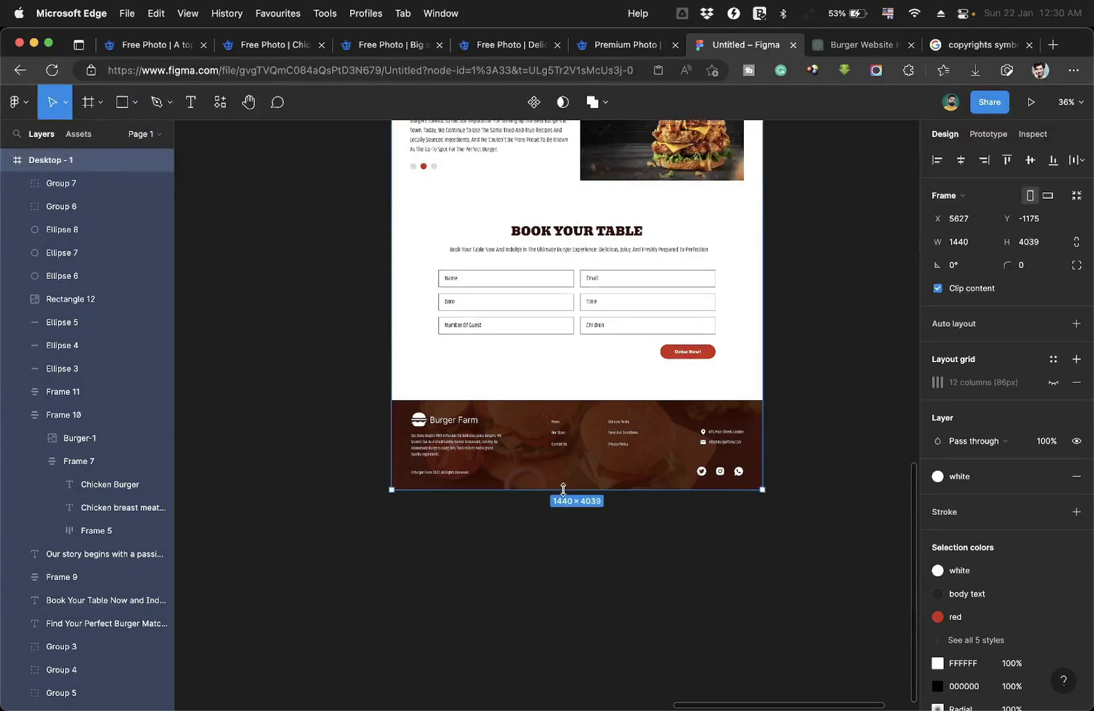
Examine the spacing between the page's sections, from the offer cards to the booking form and footer.
{"action": "scroll", "coordinate": [590, 350], "scroll_direction": "up", "scroll_amount": 5}
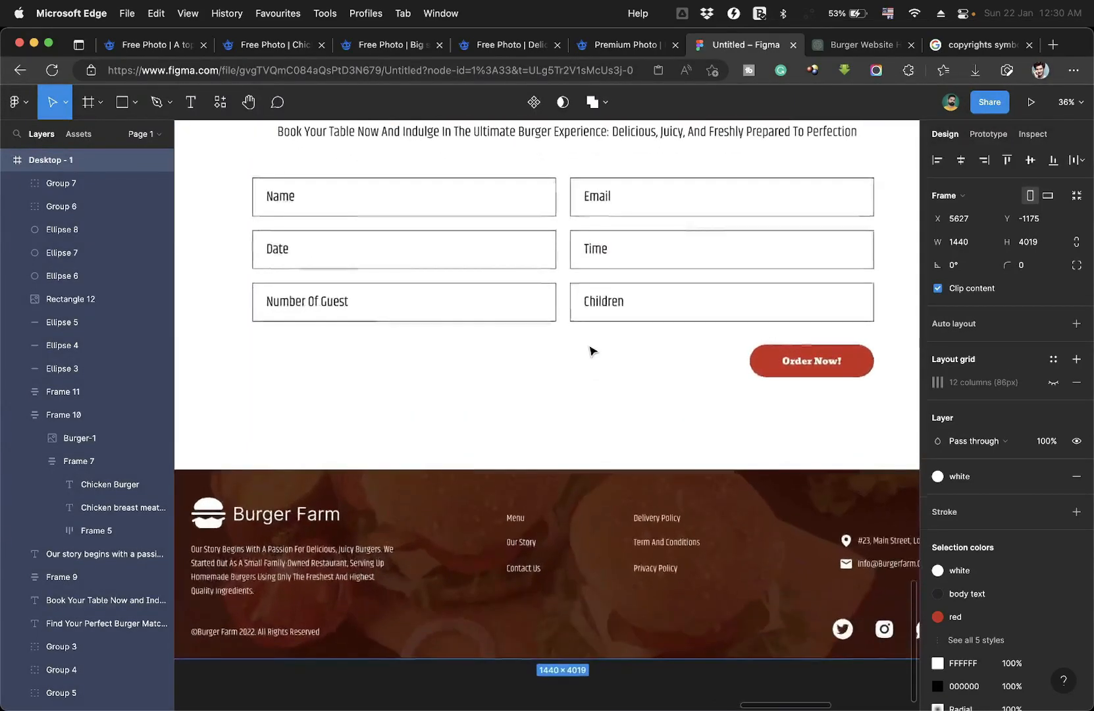
{"action": "scroll", "coordinate": [772, 443], "scroll_direction": "up", "scroll_amount": 5}
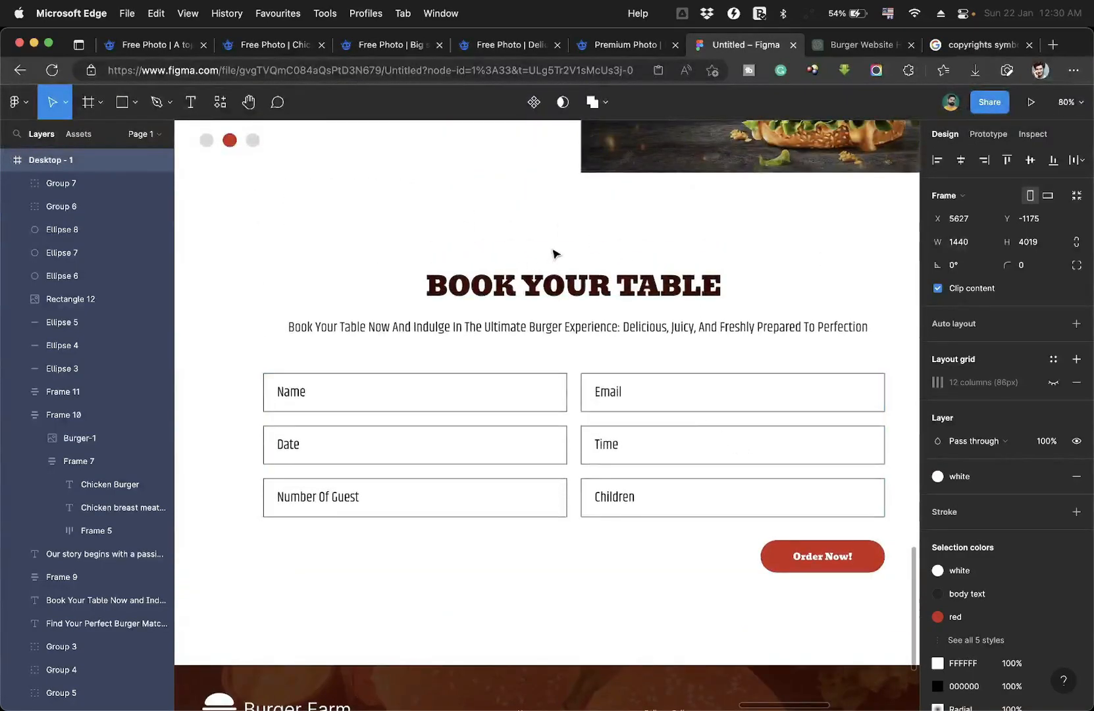
{"action": "scroll", "coordinate": [553, 253], "scroll_direction": "up", "scroll_amount": 15}
{"action": "scroll", "coordinate": [564, 403], "scroll_direction": "up", "scroll_amount": 10}
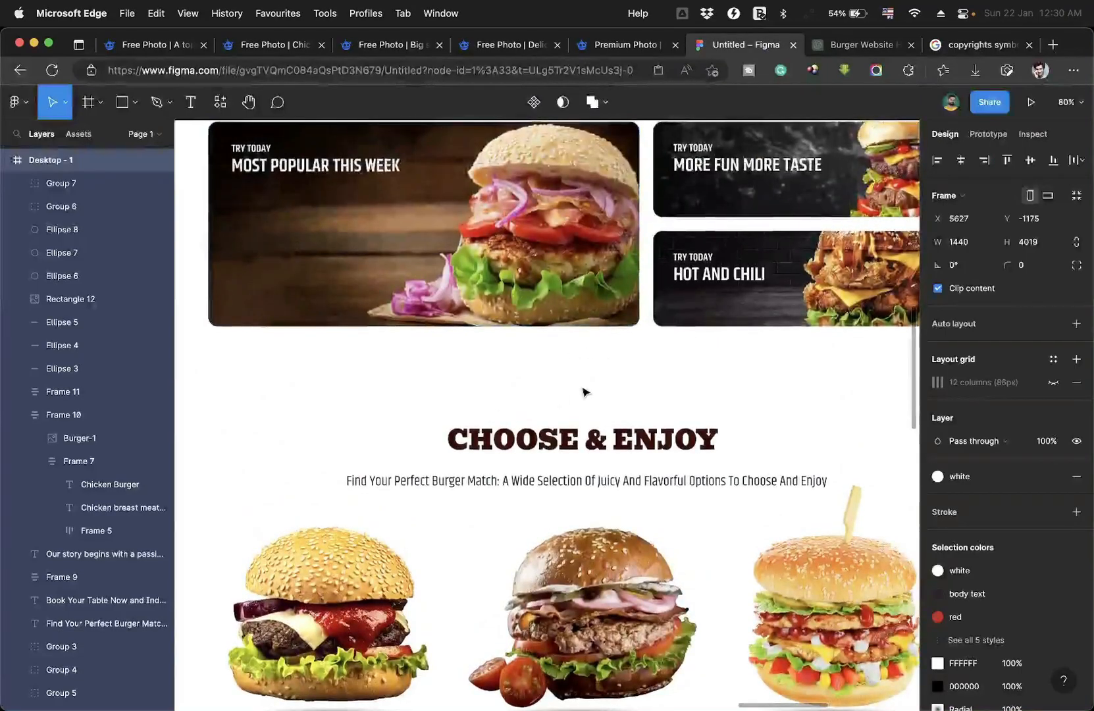
{"action": "scroll", "coordinate": [582, 374], "scroll_direction": "down", "scroll_amount": 15}
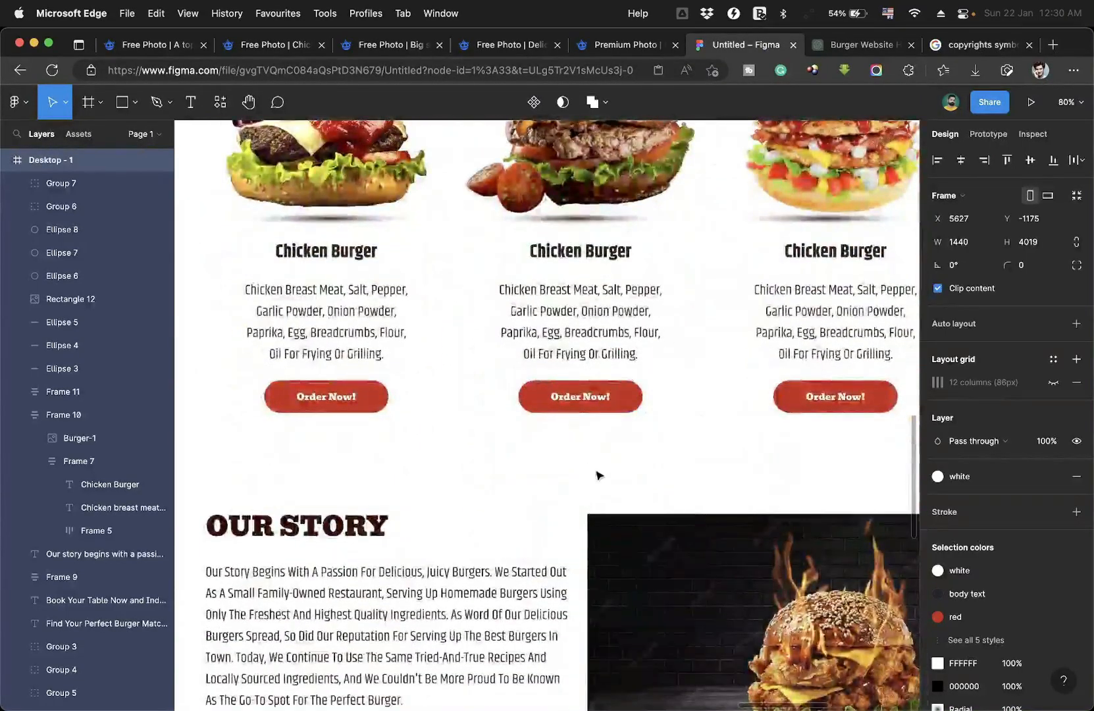
{"action": "scroll", "coordinate": [597, 475], "scroll_direction": "down", "scroll_amount": 3}
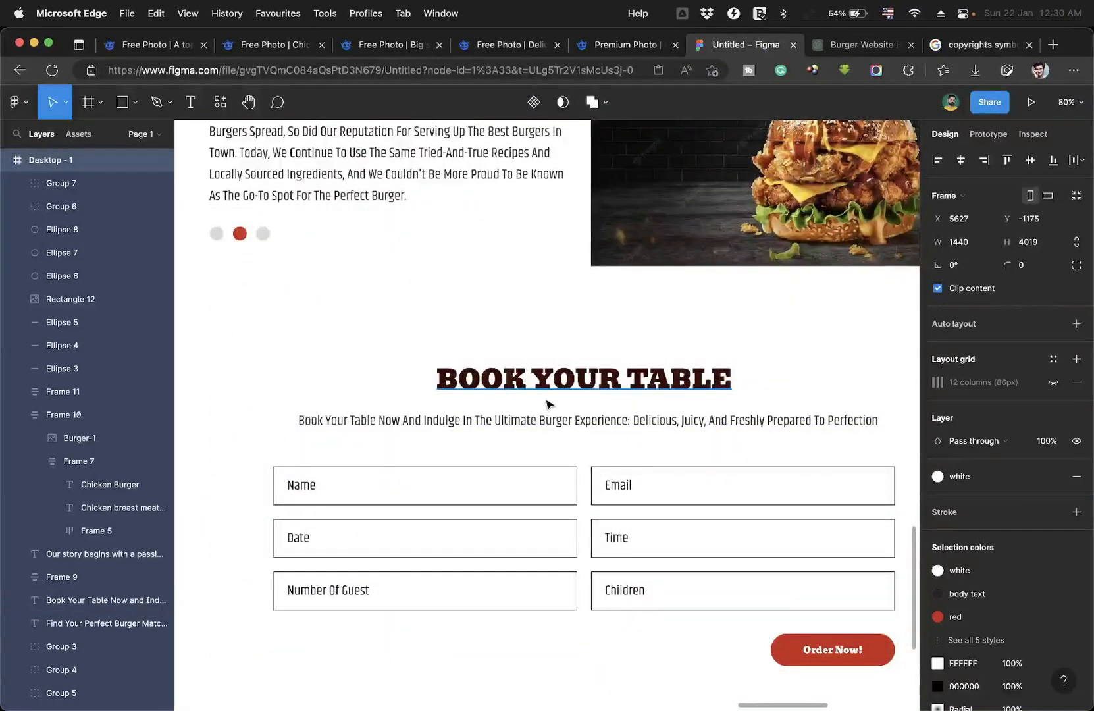
{"action": "scroll", "coordinate": [554, 449], "scroll_direction": "up", "scroll_amount": 8}
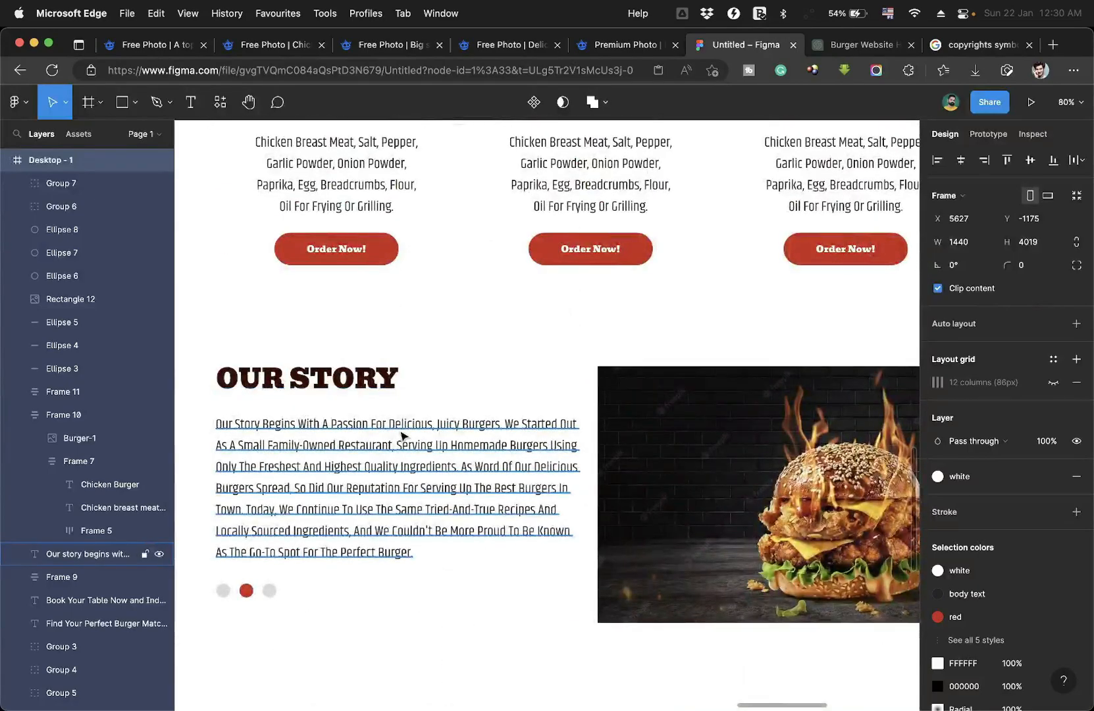
{"action": "scroll", "coordinate": [403, 436], "scroll_direction": "down", "scroll_amount": 5}
{"action": "scroll", "coordinate": [403, 435], "scroll_direction": "up", "scroll_amount": 4}
{"action": "scroll", "coordinate": [403, 435], "scroll_direction": "down", "scroll_amount": 3}
{"action": "left_click", "coordinate": [712, 456]}
{"action": "scroll", "coordinate": [712, 456], "scroll_direction": "down", "scroll_amount": 6}
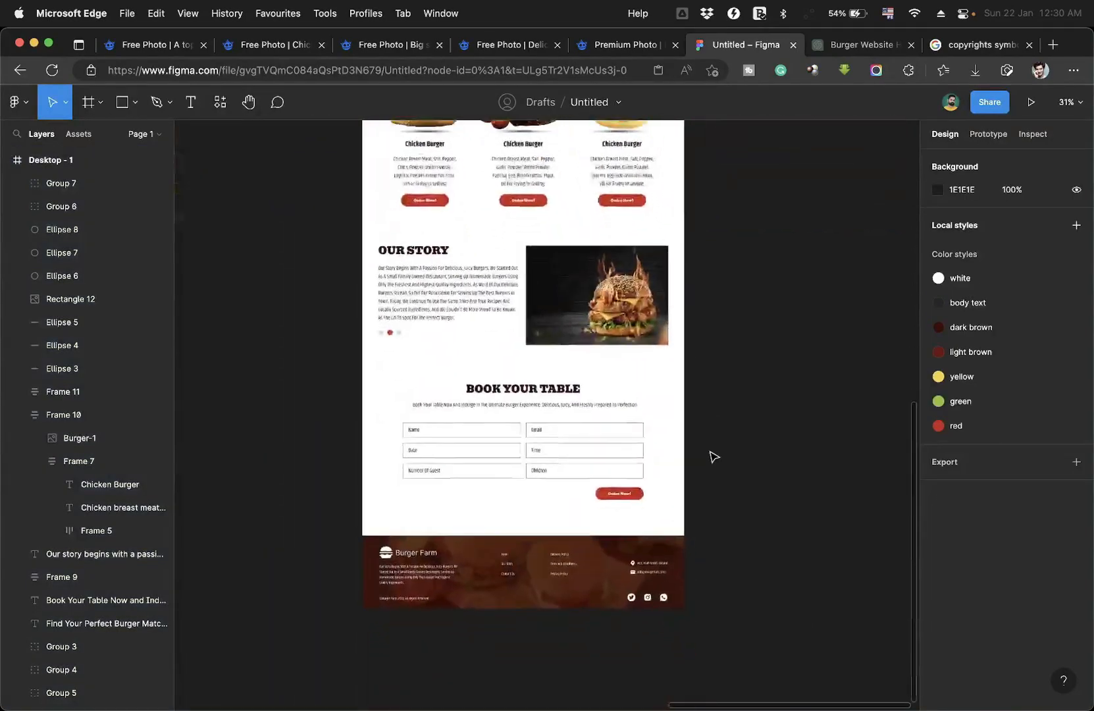
{"action": "scroll", "coordinate": [713, 456], "scroll_direction": "up", "scroll_amount": 5}
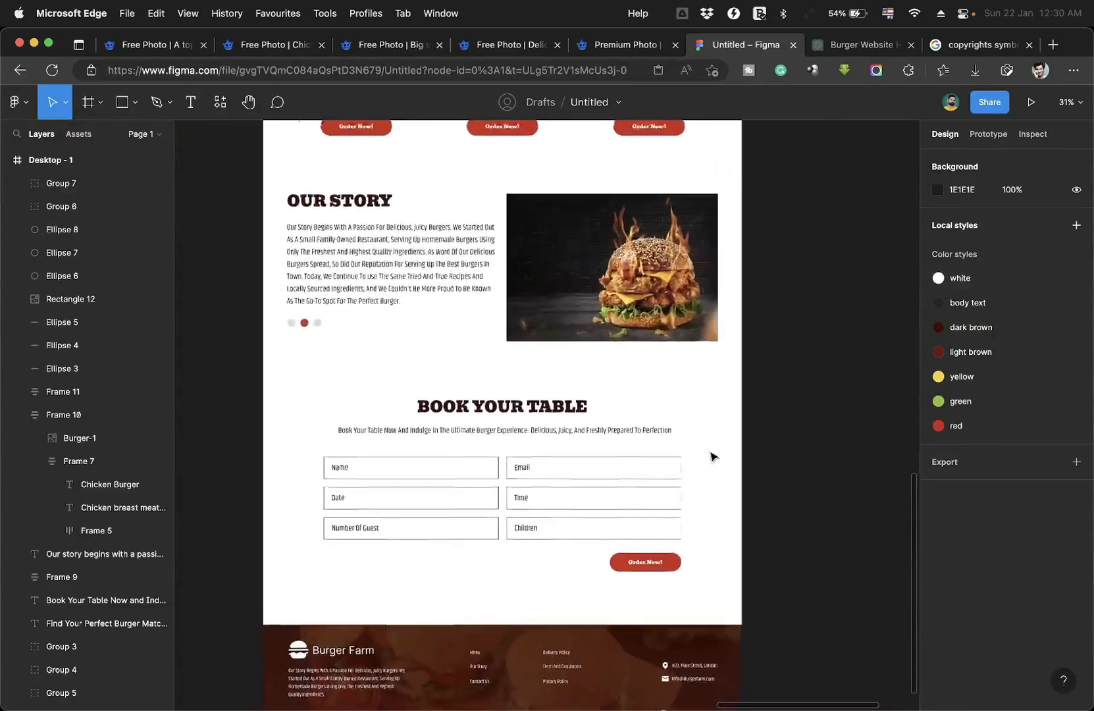
{"action": "scroll", "coordinate": [711, 456], "scroll_direction": "up", "scroll_amount": 5}
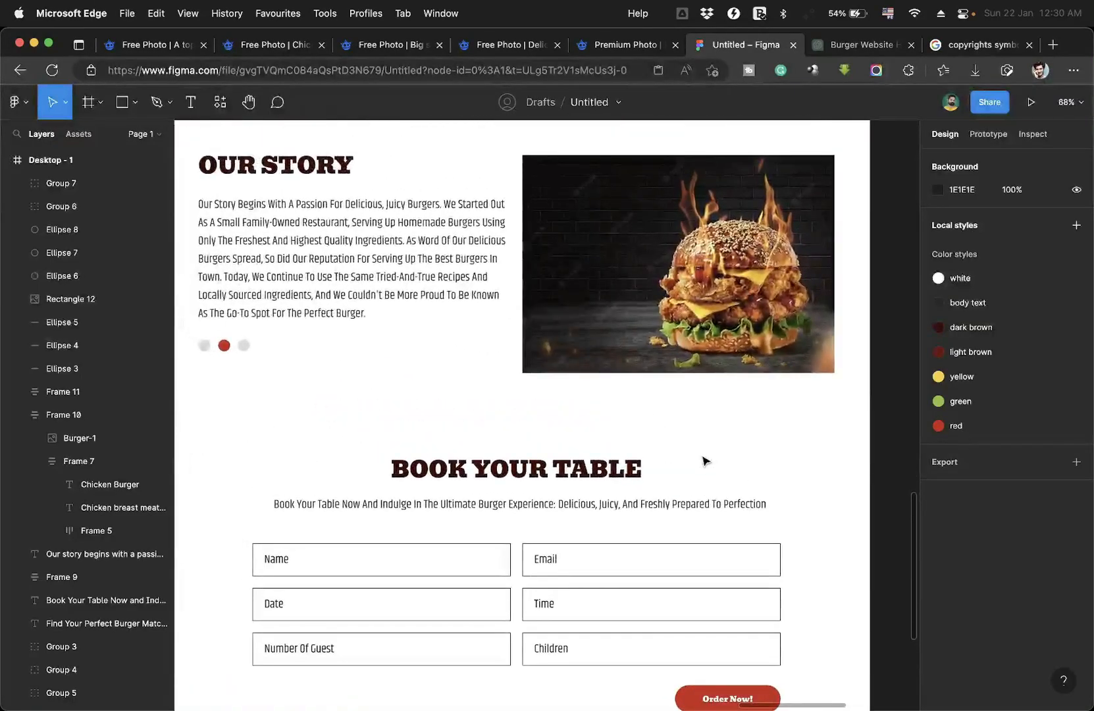
{"action": "scroll", "coordinate": [701, 463], "scroll_direction": "down", "scroll_amount": 2}
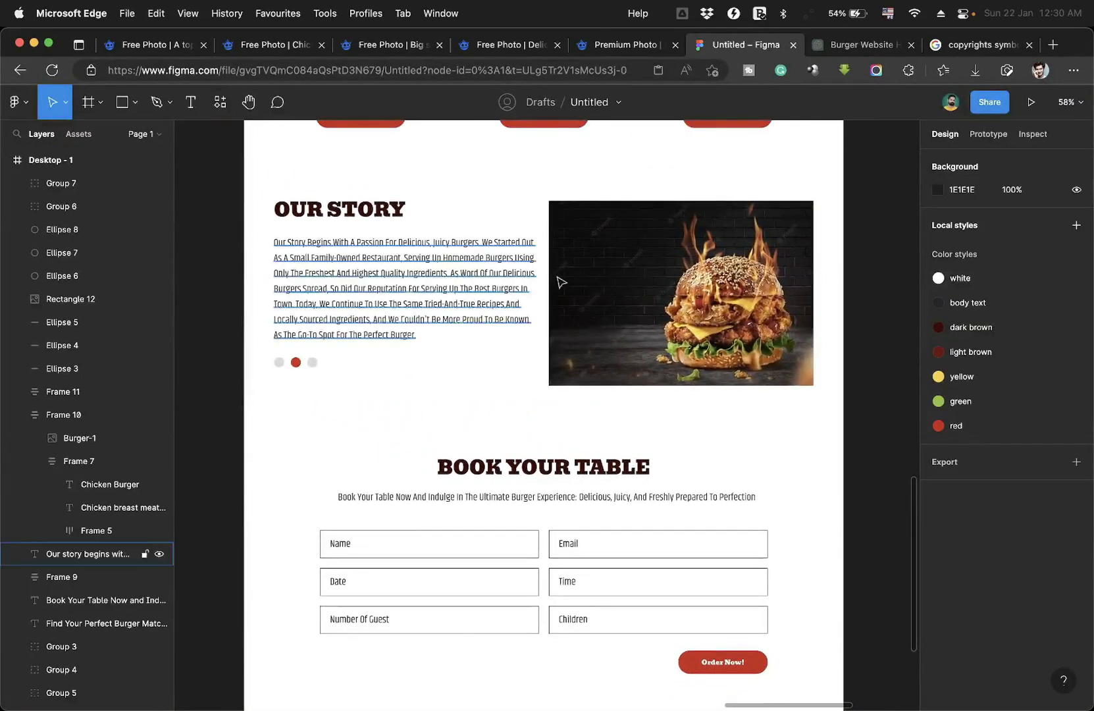
{"action": "scroll", "coordinate": [293, 462], "scroll_direction": "down", "scroll_amount": 3}
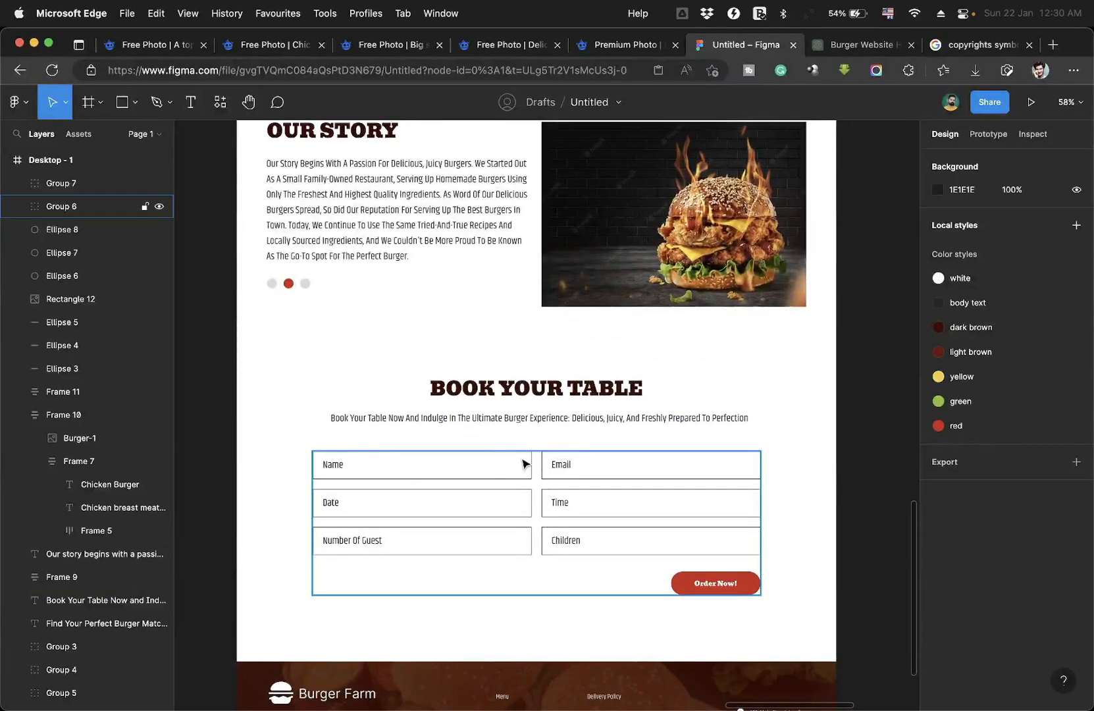
{"action": "scroll", "coordinate": [523, 462], "scroll_direction": "down", "scroll_amount": 6}
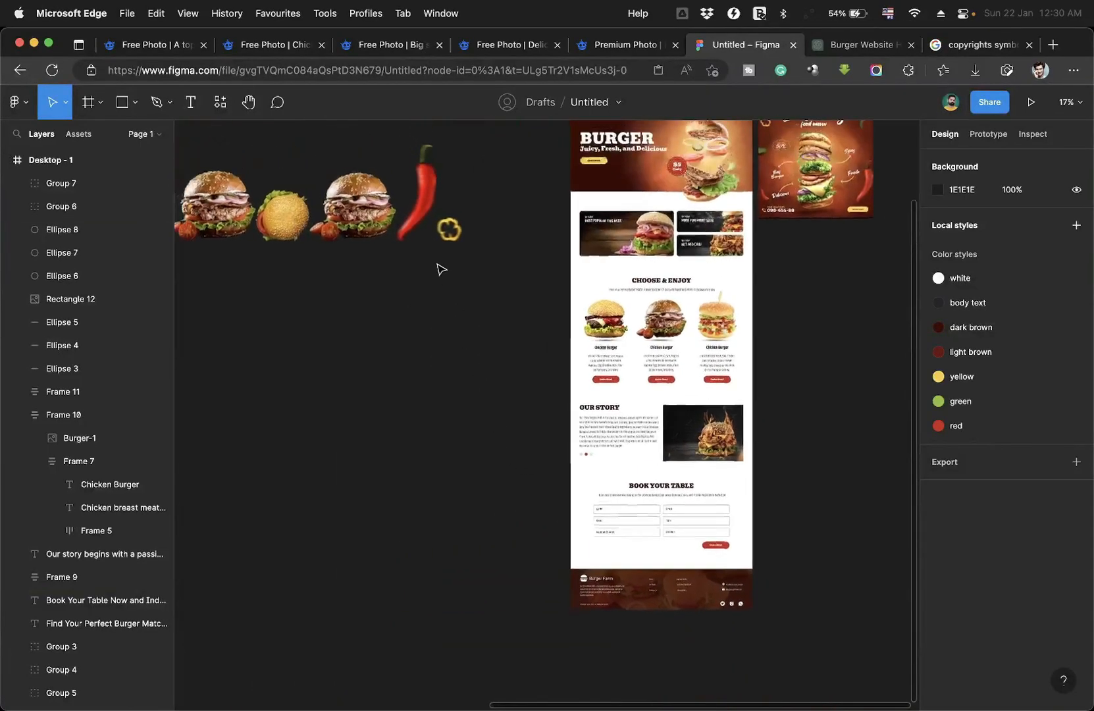
Copy the red chilli and yellow pepper ring to the page's left edge, the chilli at X 5468, Y 626, the ring beside Choose & Enjoy.
{"action": "left_click_drag", "start_coordinate": [424, 204], "coordinate": [545, 364]}
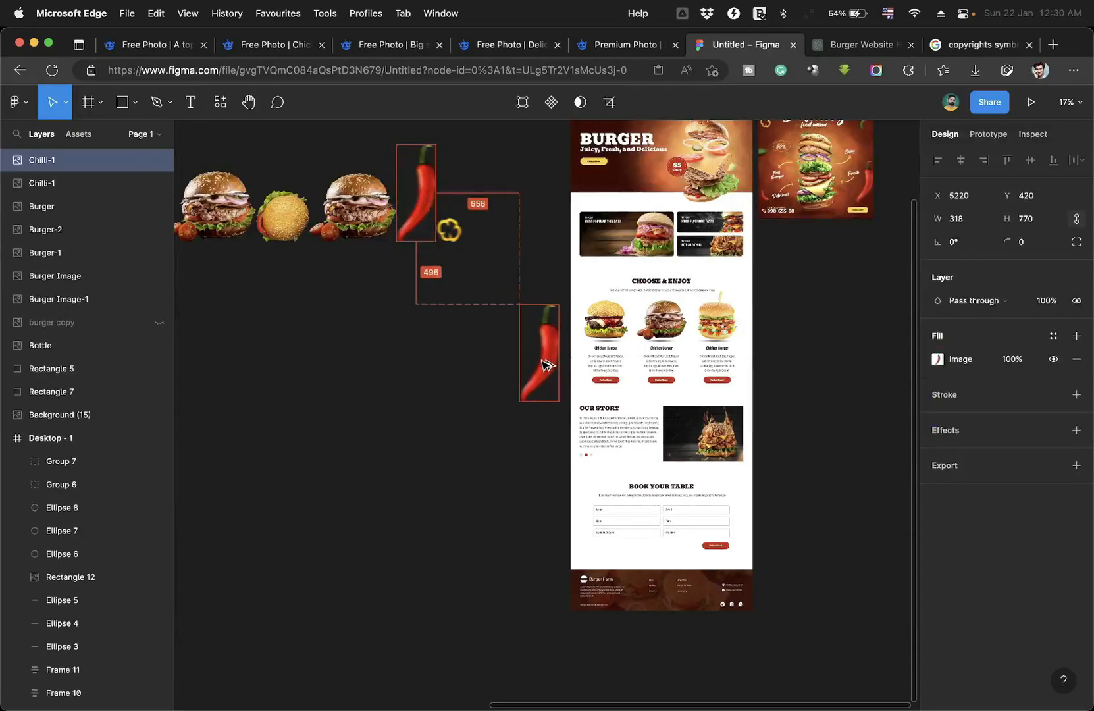
{"action": "scroll", "coordinate": [396, 311], "scroll_direction": "left", "scroll_amount": 3}
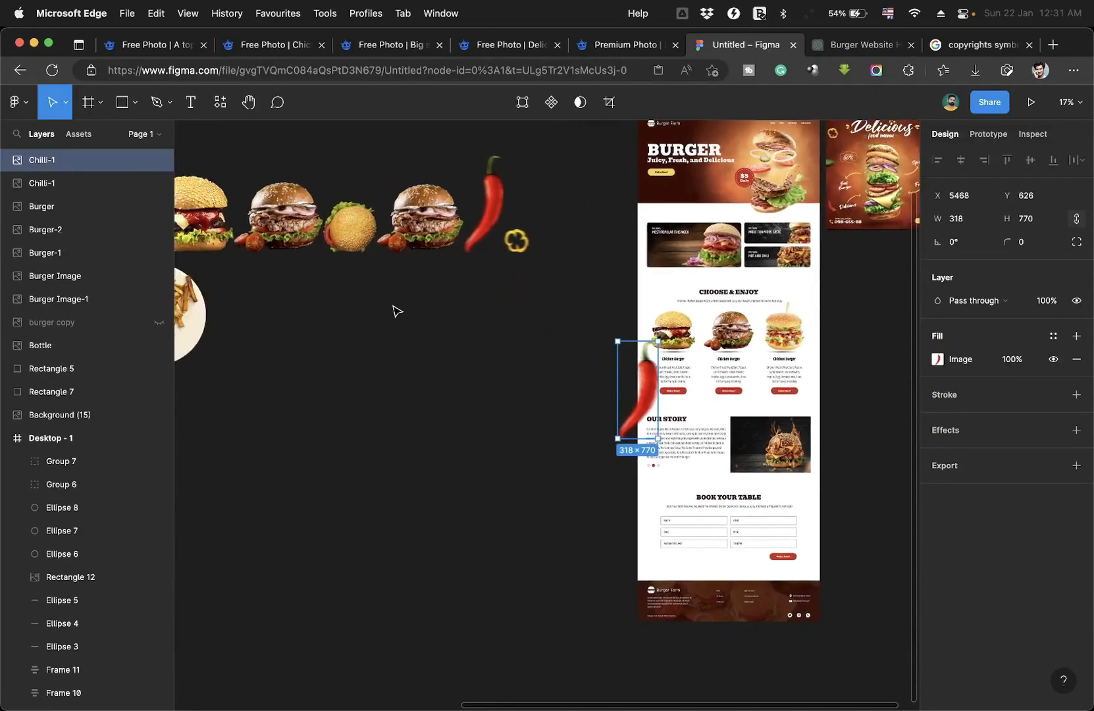
{"action": "left_click_drag", "start_coordinate": [530, 248], "coordinate": [660, 311]}
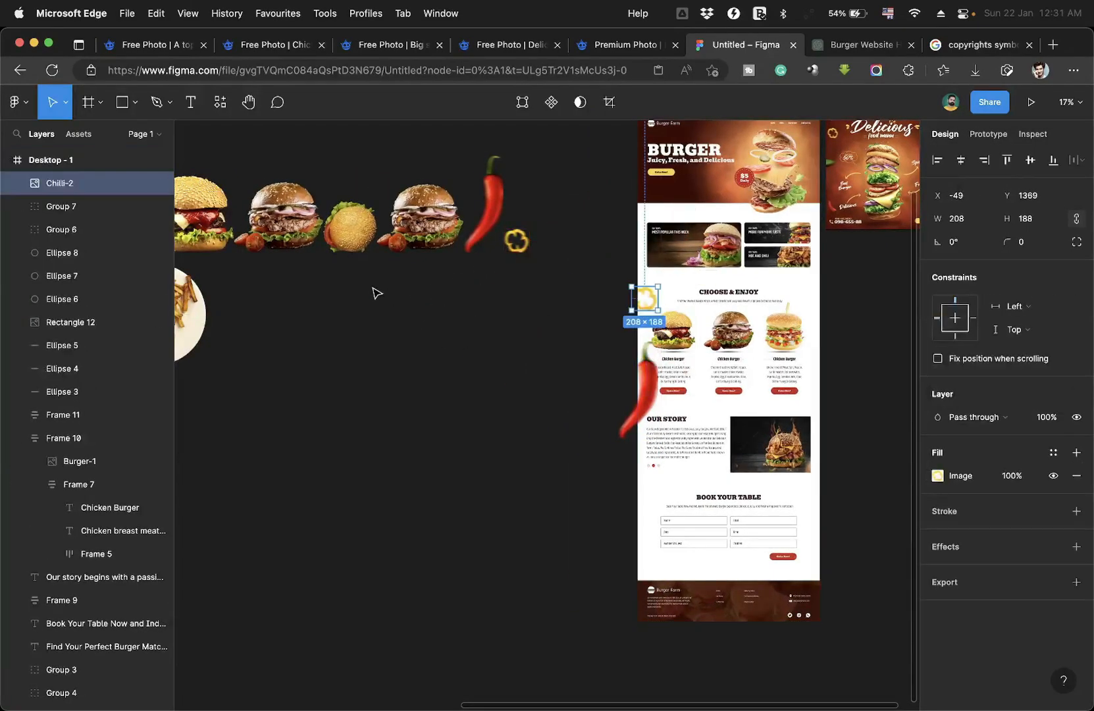
Copy the Chilli, Bottle and French Fries images onto the page, with the fries over Our Story at about X 180, Y 2376.
{"action": "scroll", "coordinate": [375, 292], "scroll_direction": "down", "scroll_amount": 5}
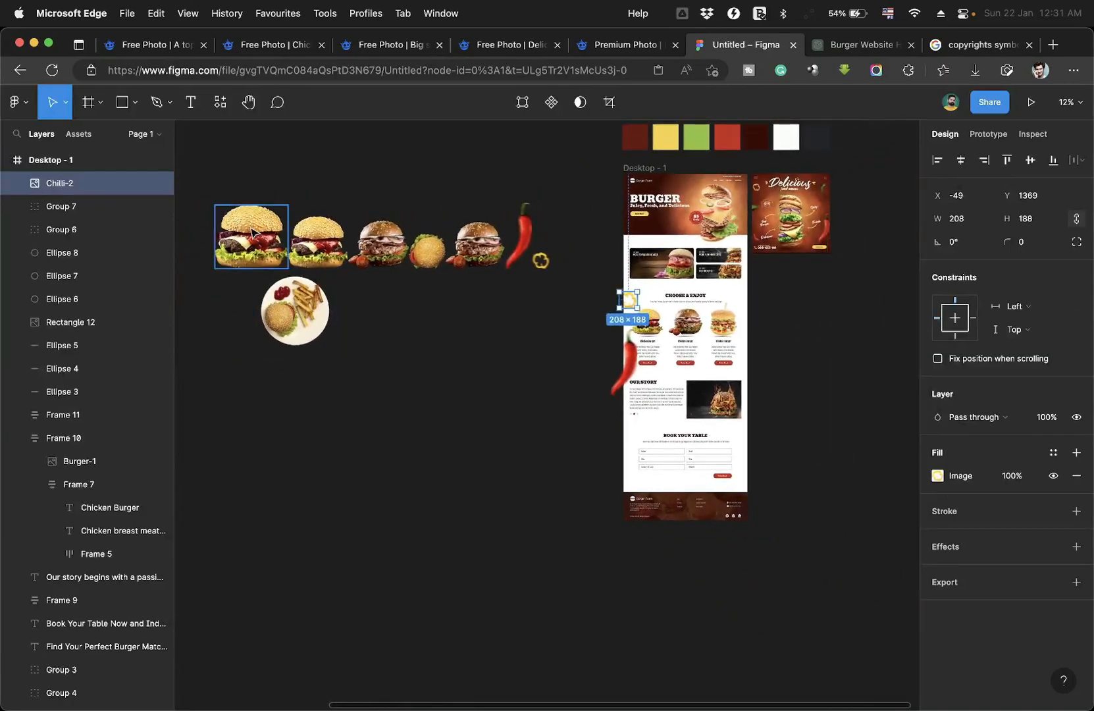
{"action": "scroll", "coordinate": [284, 247], "scroll_direction": "left", "scroll_amount": 5}
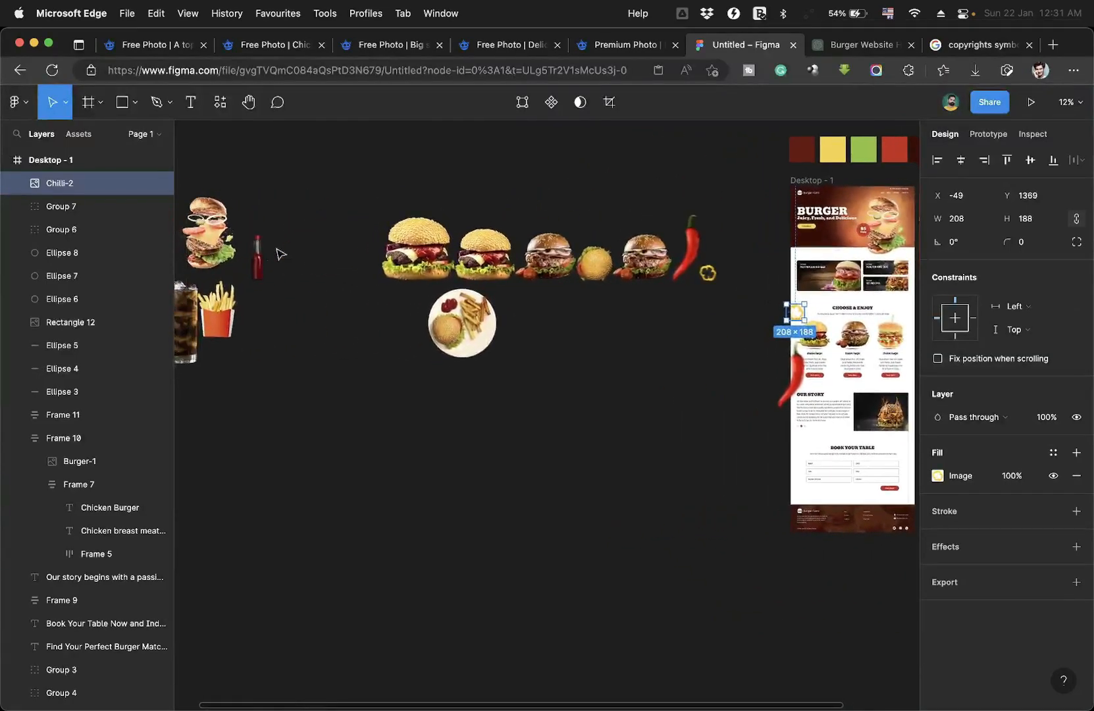
{"action": "scroll", "coordinate": [265, 285], "scroll_direction": "down", "scroll_amount": 5}
{"action": "left_click_drag", "start_coordinate": [207, 280], "coordinate": [612, 348]}
{"action": "left_click_drag", "start_coordinate": [267, 254], "coordinate": [654, 359]}
{"action": "left_click_drag", "start_coordinate": [244, 298], "coordinate": [619, 367]}
Copy the Drinks image out of the food images and park it on the empty canvas beside the page, level with Our Story.
{"action": "scroll", "coordinate": [621, 367], "scroll_direction": "up", "scroll_amount": 5}
{"action": "right_click", "coordinate": [624, 365]}
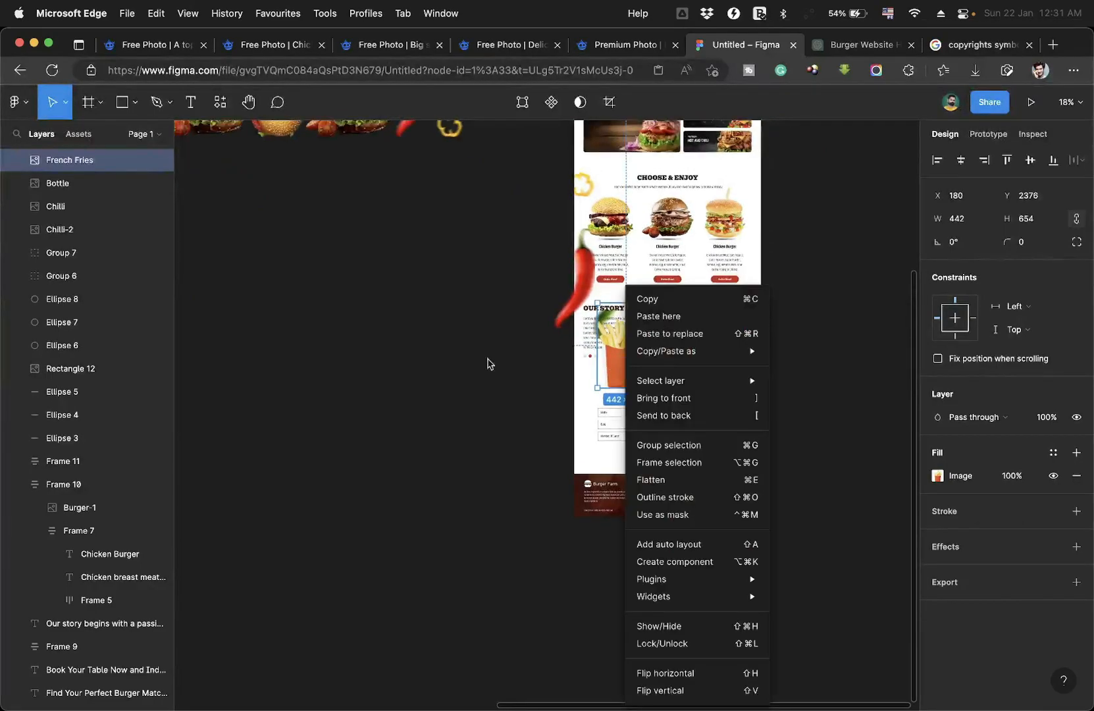
{"action": "scroll", "coordinate": [402, 316], "scroll_direction": "down", "scroll_amount": 5}
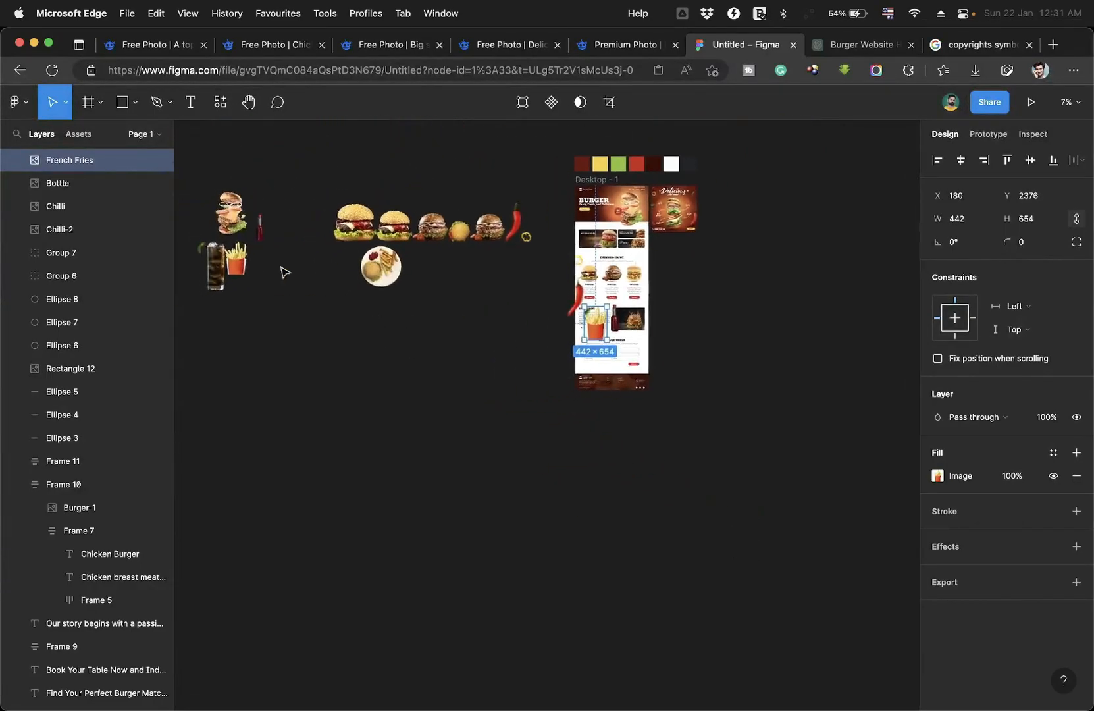
{"action": "left_click_drag", "start_coordinate": [240, 270], "coordinate": [650, 370]}
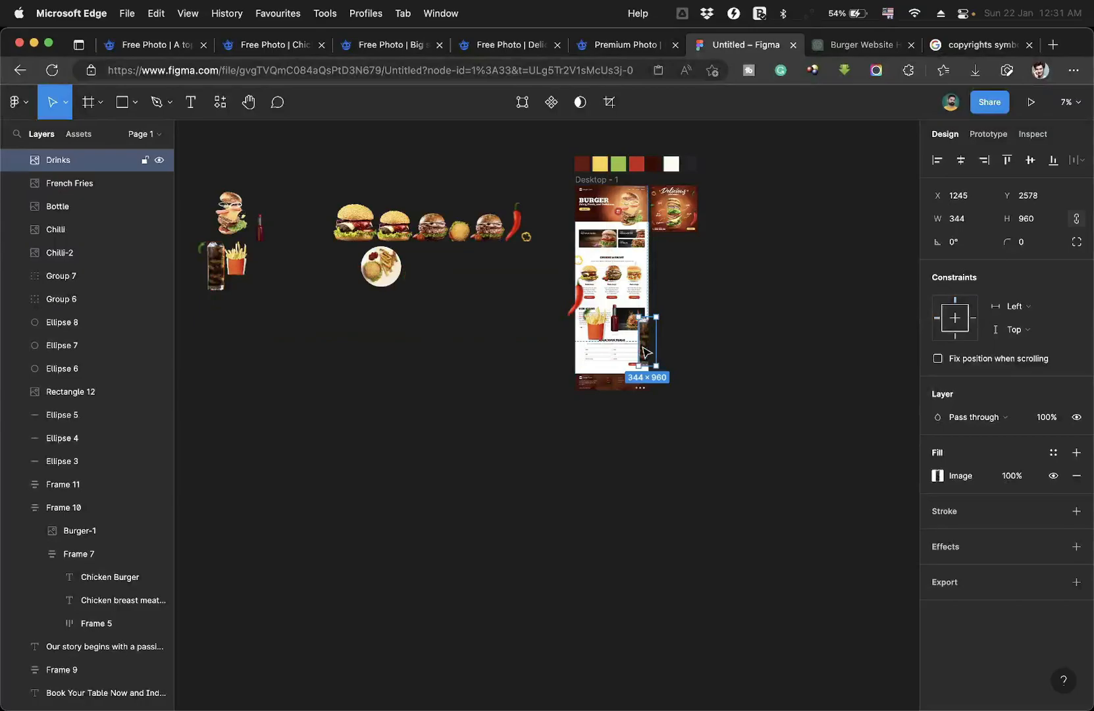
{"action": "scroll", "coordinate": [645, 352], "scroll_direction": "up", "scroll_amount": 5}
{"action": "scroll", "coordinate": [645, 353], "scroll_direction": "down", "scroll_amount": 3}
{"action": "scroll", "coordinate": [645, 352], "scroll_direction": "up", "scroll_amount": 2}
{"action": "scroll", "coordinate": [644, 352], "scroll_direction": "up", "scroll_amount": 2}
{"action": "scroll", "coordinate": [559, 341], "scroll_direction": "down", "scroll_amount": 4}
{"action": "left_click_drag", "start_coordinate": [634, 346], "coordinate": [709, 277]}
Move the French Fries and Bottle images off the Our Story section onto the empty canvas beside the page.
{"action": "left_click", "coordinate": [442, 258]}
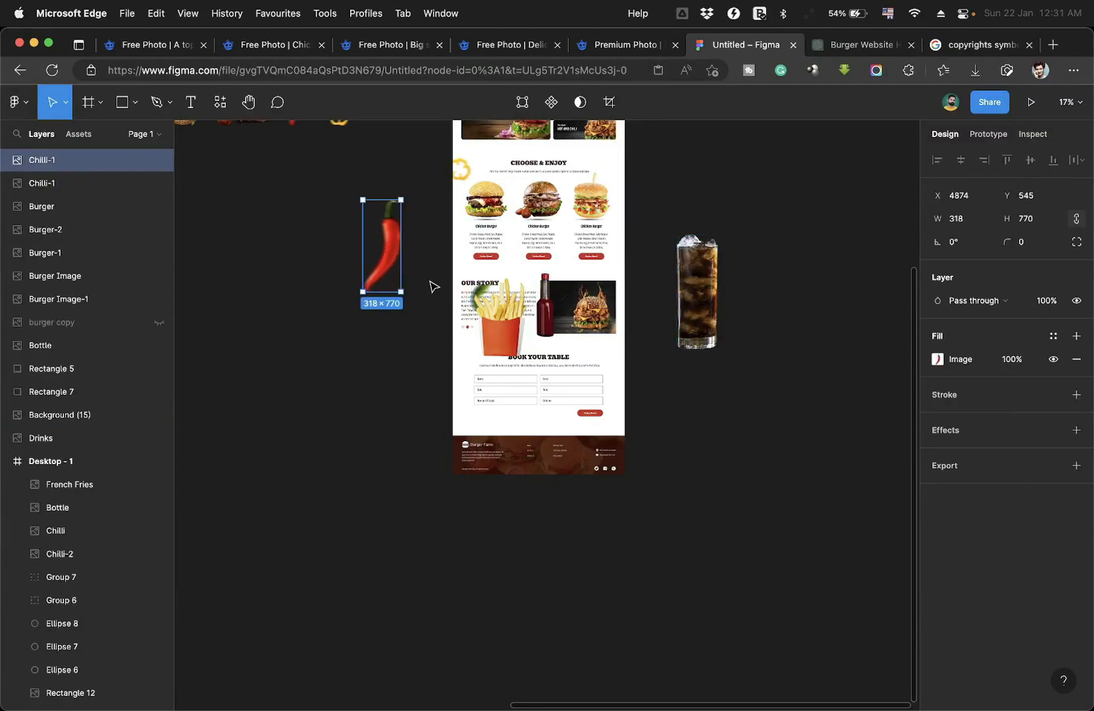
{"action": "left_click_drag", "start_coordinate": [502, 322], "coordinate": [399, 320]}
{"action": "left_click_drag", "start_coordinate": [545, 309], "coordinate": [427, 231]}
Place the green chilli at the page's right edge beside Choose & Enjoy, and red chillies at both edges, the left one flipped horizontally.
{"action": "scroll", "coordinate": [484, 290], "scroll_direction": "up", "scroll_amount": 3}
{"action": "left_click_drag", "start_coordinate": [460, 425], "coordinate": [767, 173]}
{"action": "left_click_drag", "start_coordinate": [214, 325], "coordinate": [726, 578]}
{"action": "left_click_drag", "start_coordinate": [792, 667], "coordinate": [776, 605]}
{"action": "key", "text": "shift+h"}
{"action": "left_click_drag", "start_coordinate": [755, 550], "coordinate": [382, 284]}
Place the French fries at the page's left edge just above the footer and the bottle over the footer at about X 1020, Y 3588.
{"action": "scroll", "coordinate": [369, 421], "scroll_direction": "down", "scroll_amount": 3}
{"action": "left_click_drag", "start_coordinate": [232, 495], "coordinate": [357, 595]}
{"action": "left_click", "coordinate": [754, 358]}
{"action": "left_click_drag", "start_coordinate": [333, 394], "coordinate": [698, 395]}
{"action": "left_click_drag", "start_coordinate": [669, 267], "coordinate": [691, 342]}
{"action": "scroll", "coordinate": [479, 553], "scroll_direction": "up", "scroll_amount": 10}
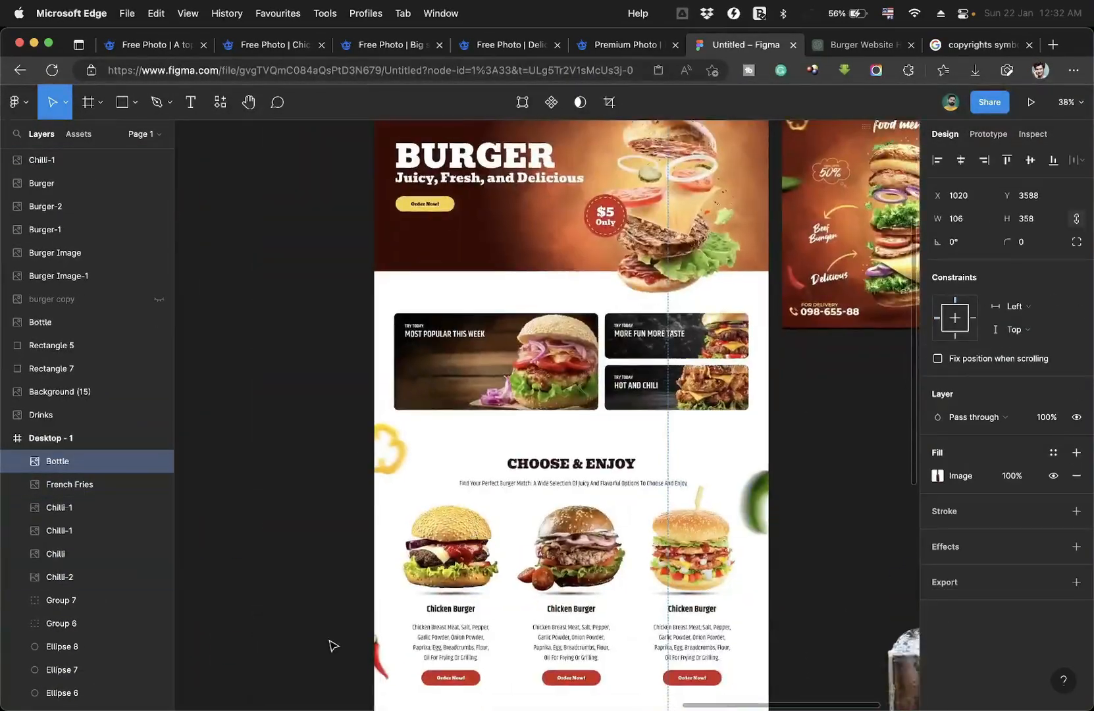
Copy the green chilli, red chilli and pepper ring onto the hero banner, the ring at the left edge at about X -85, Y 151.
{"action": "left_click", "coordinate": [757, 502]}
{"action": "scroll", "coordinate": [477, 526], "scroll_direction": "up", "scroll_amount": 4}
{"action": "left_click", "coordinate": [389, 449]}
{"action": "left_click_drag", "start_coordinate": [306, 668], "coordinate": [398, 369]}
{"action": "scroll", "coordinate": [468, 354], "scroll_direction": "down", "scroll_amount": 5}
{"action": "left_click_drag", "start_coordinate": [323, 612], "coordinate": [235, 276]}
{"action": "scroll", "coordinate": [452, 276], "scroll_direction": "up", "scroll_amount": 4}
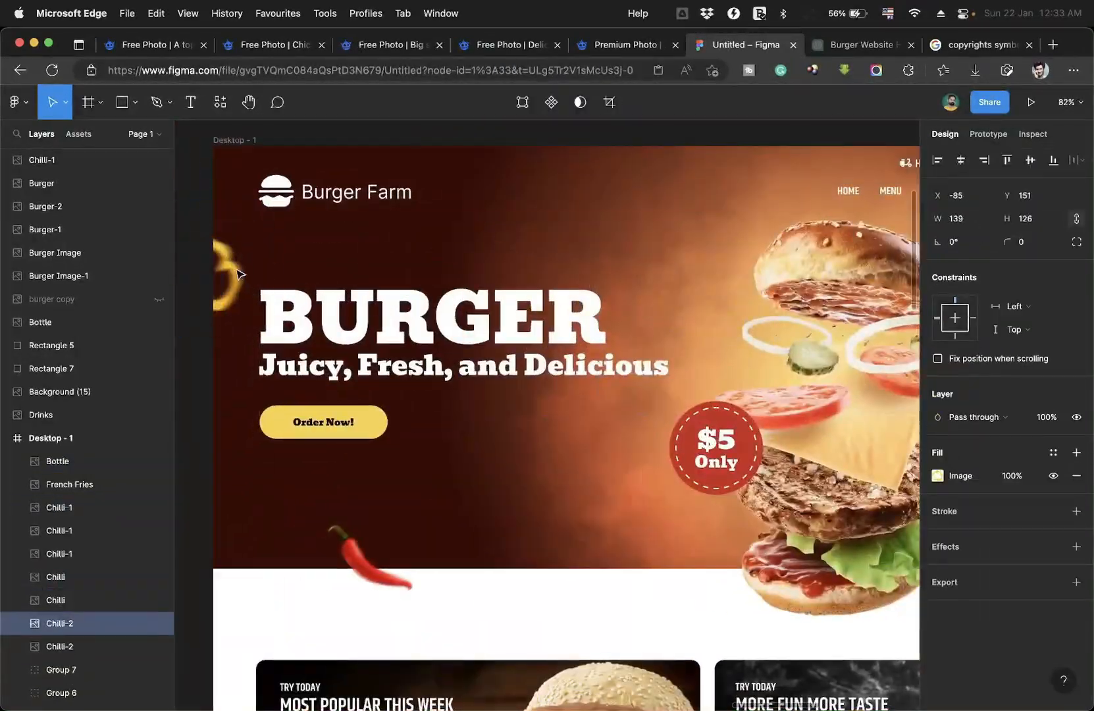
{"action": "left_click", "coordinate": [185, 348]}
Examine the decorated page from the hero banner down to the footer and back up to the burger cards.
{"action": "scroll", "coordinate": [186, 349], "scroll_direction": "down", "scroll_amount": 3}
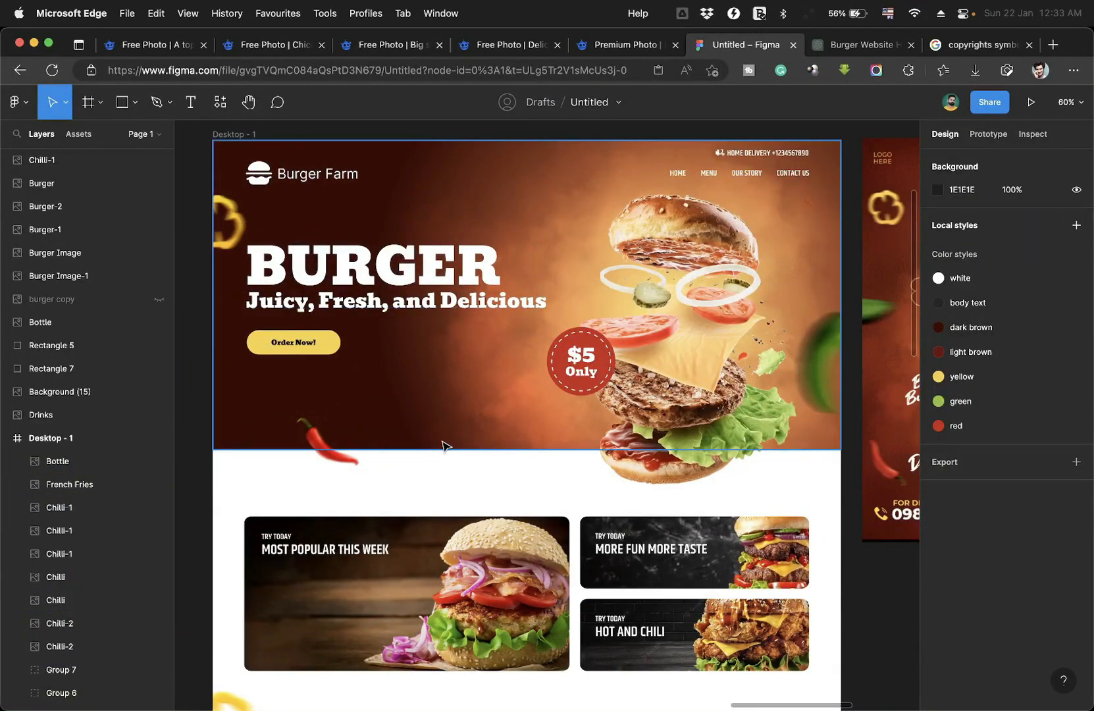
{"action": "scroll", "coordinate": [442, 446], "scroll_direction": "down", "scroll_amount": 20}
{"action": "scroll", "coordinate": [442, 446], "scroll_direction": "down", "scroll_amount": 10}
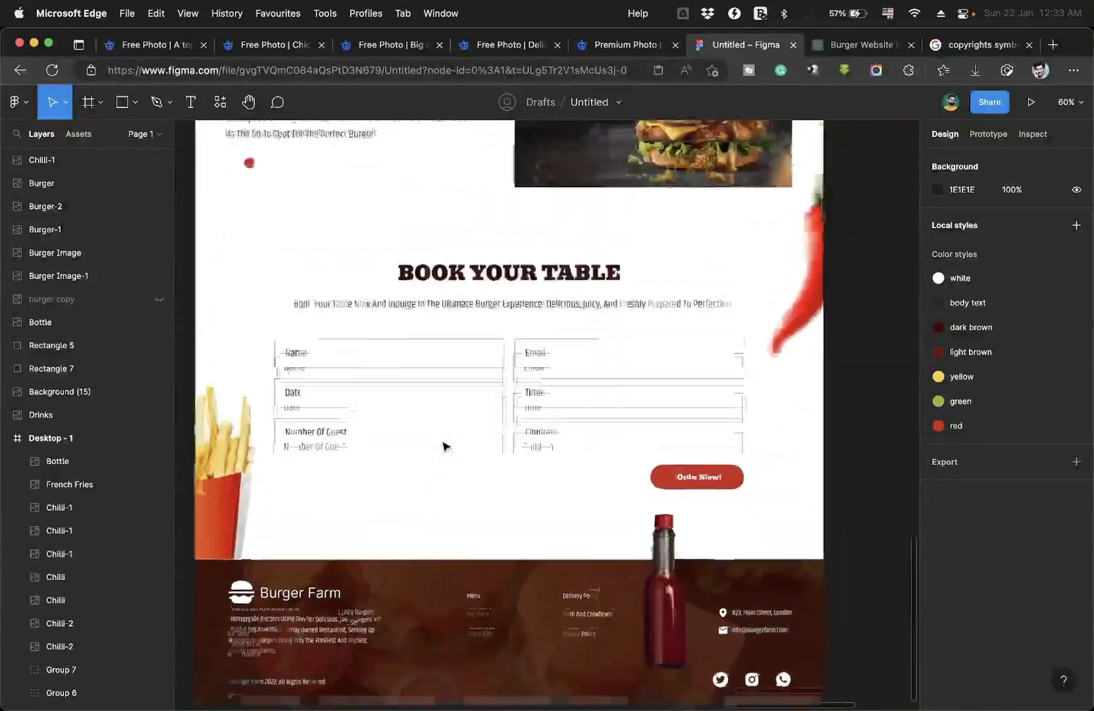
{"action": "scroll", "coordinate": [442, 446], "scroll_direction": "up", "scroll_amount": 10}
{"action": "scroll", "coordinate": [442, 446], "scroll_direction": "up", "scroll_amount": 5}
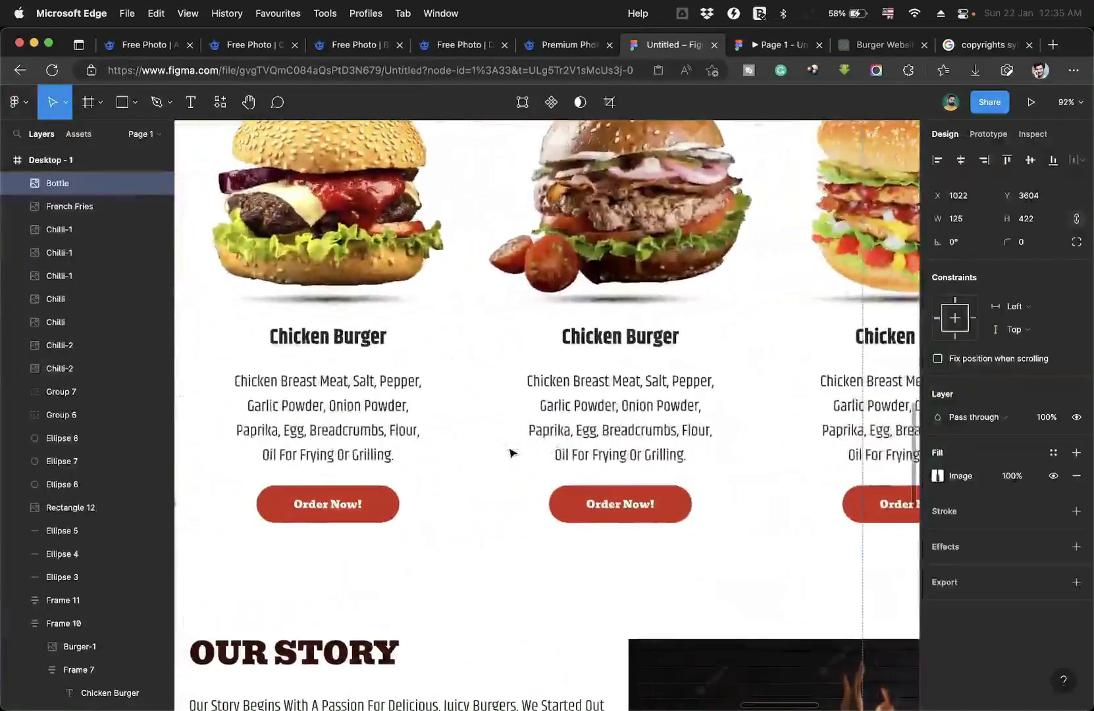
Open the middle burger card's Chicken Burger title for editing.
{"action": "scroll", "coordinate": [510, 453], "scroll_direction": "up", "scroll_amount": 1}
{"action": "left_click", "coordinate": [567, 436], "text": "super"}
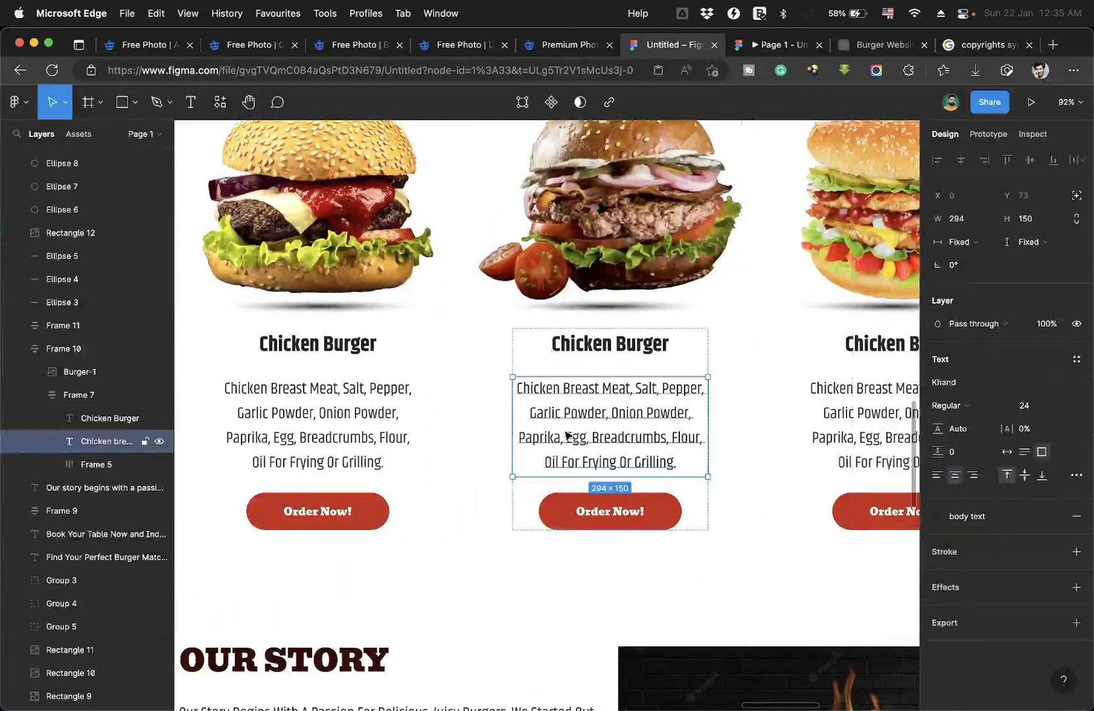
{"action": "double_click", "coordinate": [586, 355]}
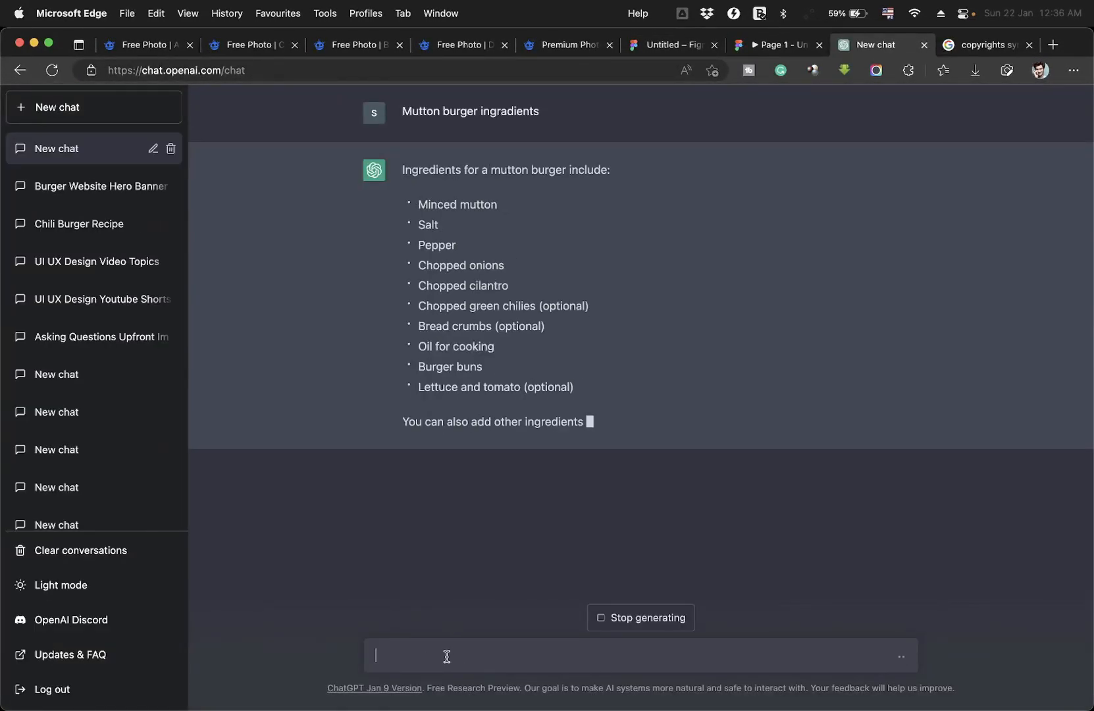
Switch to ChatGPT and ask for the ingredients of another burger in the mutton burger chat.
{"action": "type", "text": "ph"}
{"action": "key", "text": "Return"}
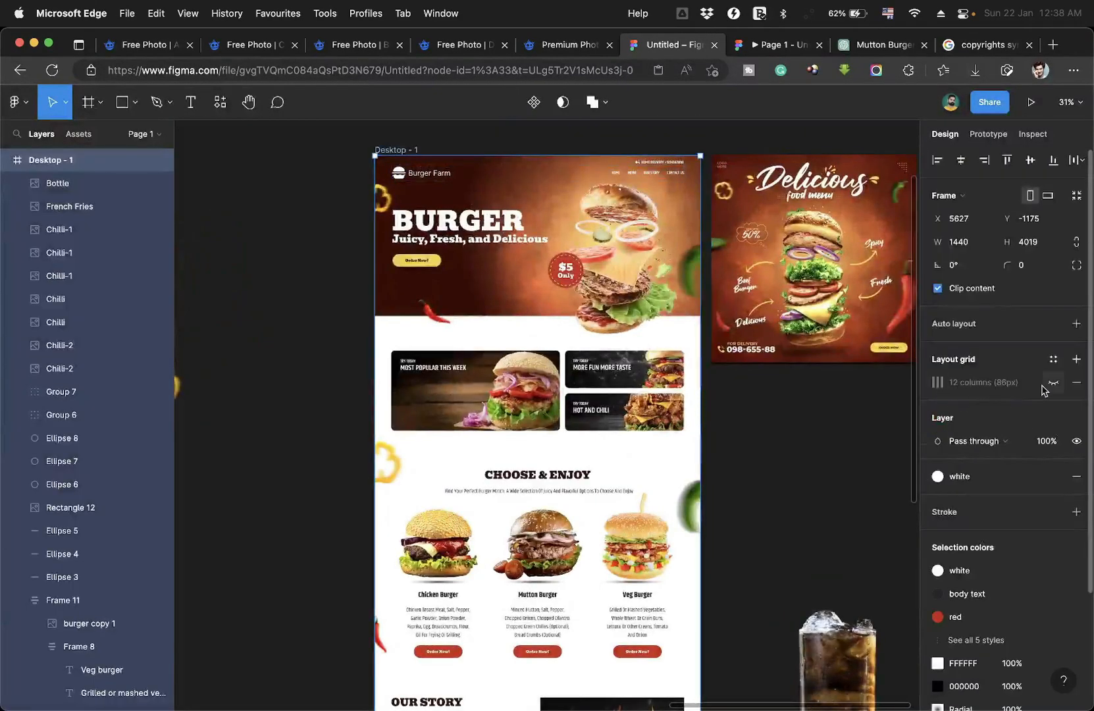
Show the page frame's 12-column layout grid and examine how the sections align with it from the hero banner to the footer.
{"action": "left_click", "coordinate": [1052, 383]}
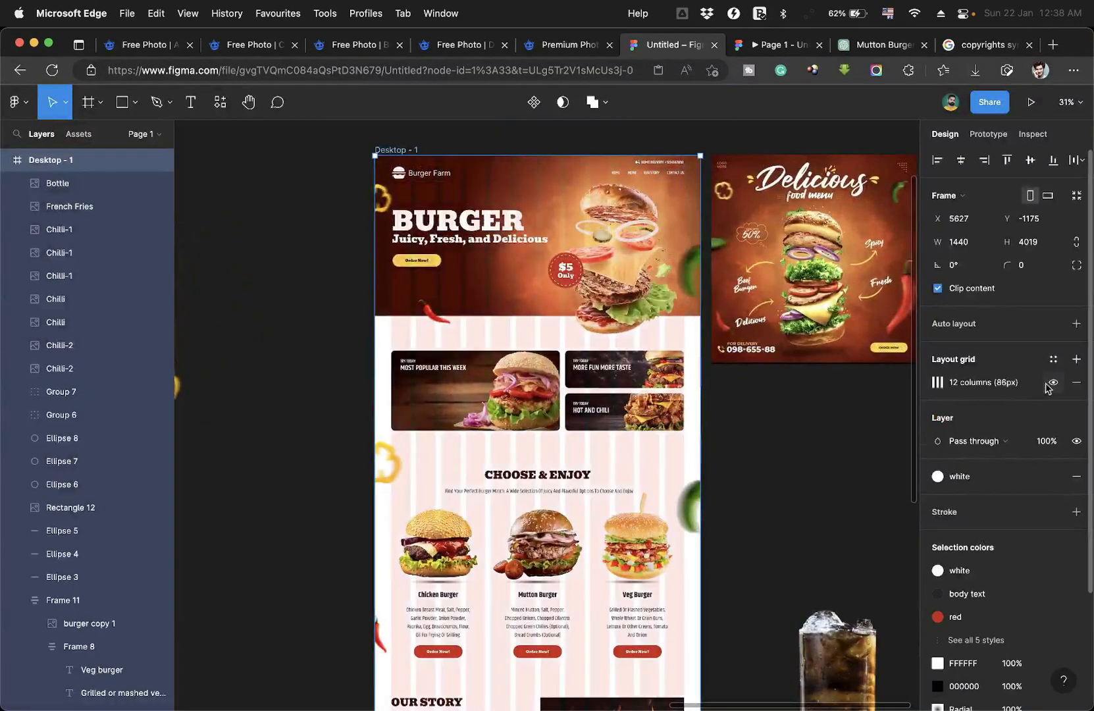
{"action": "scroll", "coordinate": [598, 262], "scroll_direction": "up", "scroll_amount": 3}
{"action": "scroll", "coordinate": [549, 456], "scroll_direction": "down", "scroll_amount": 3}
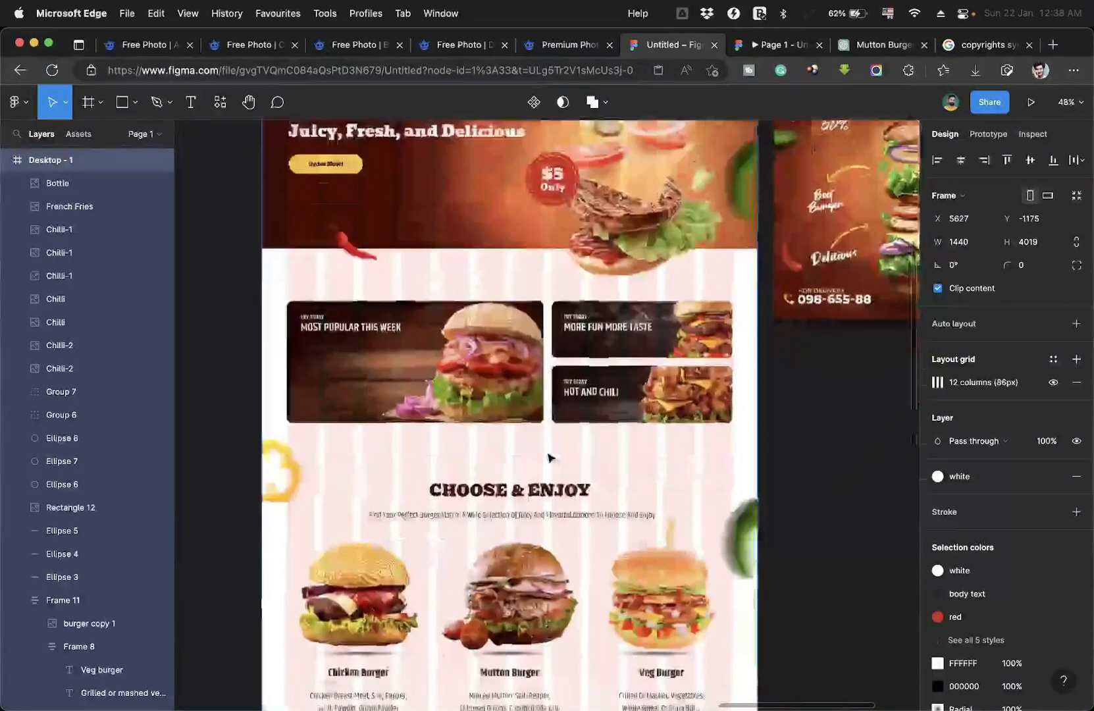
{"action": "scroll", "coordinate": [550, 457], "scroll_direction": "up", "scroll_amount": 2}
{"action": "scroll", "coordinate": [551, 457], "scroll_direction": "down", "scroll_amount": 3}
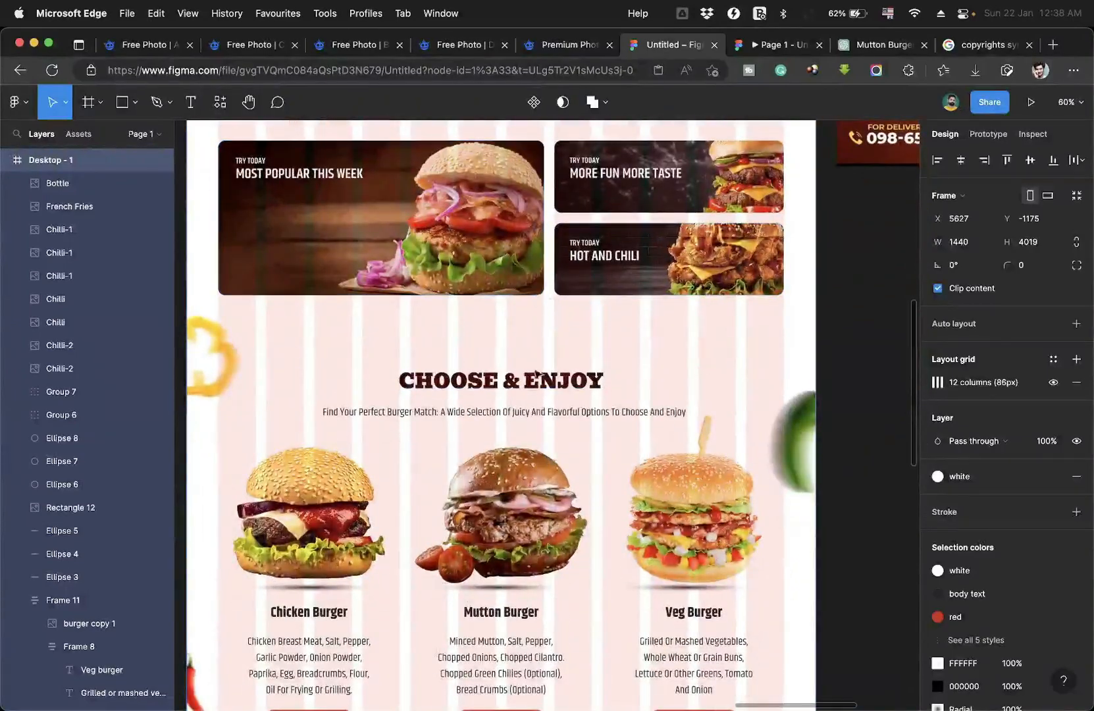
{"action": "scroll", "coordinate": [543, 354], "scroll_direction": "down", "scroll_amount": 4}
{"action": "scroll", "coordinate": [681, 416], "scroll_direction": "down", "scroll_amount": 10}
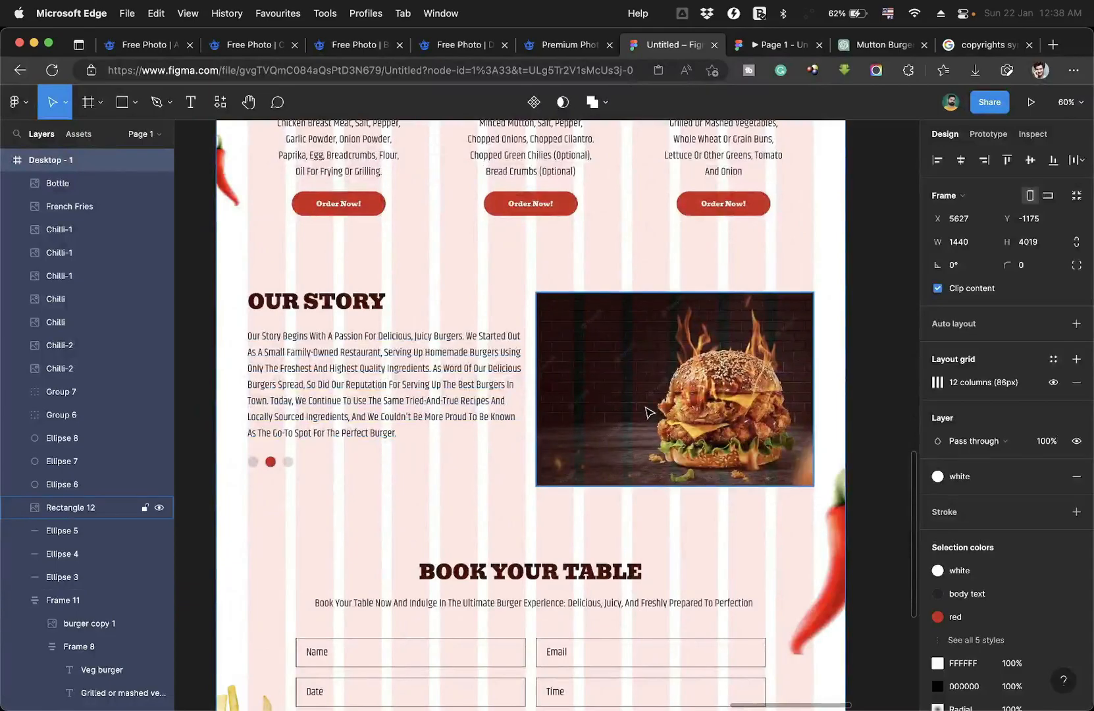
{"action": "scroll", "coordinate": [648, 412], "scroll_direction": "down", "scroll_amount": 5}
{"action": "scroll", "coordinate": [573, 428], "scroll_direction": "down", "scroll_amount": 4}
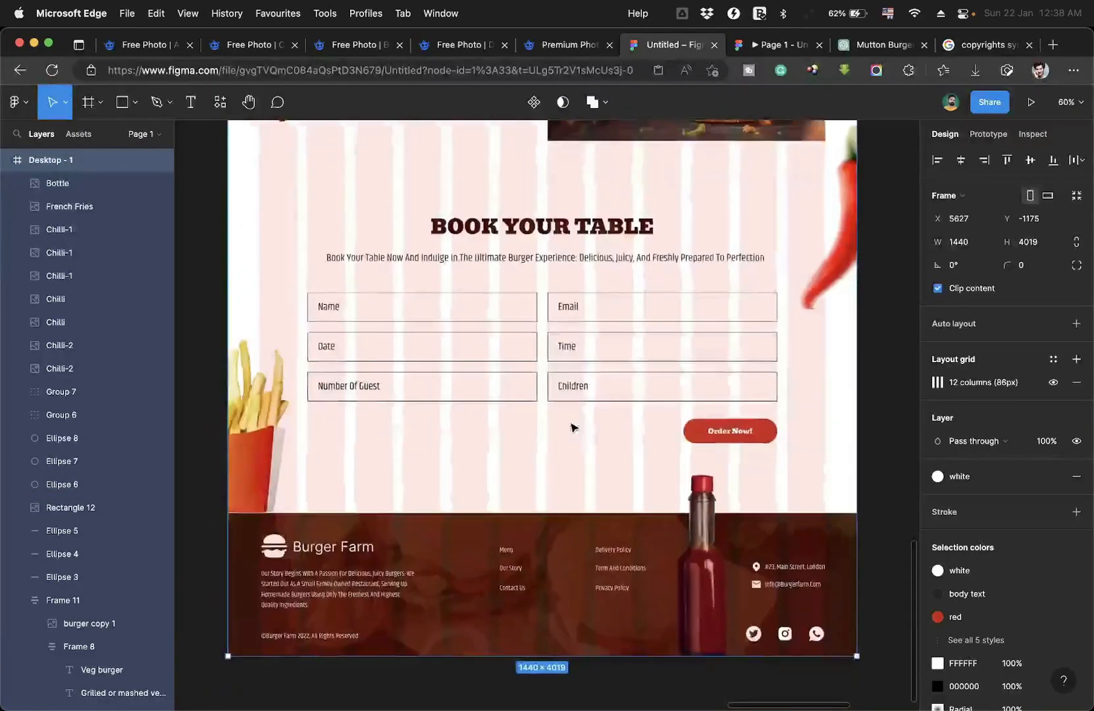